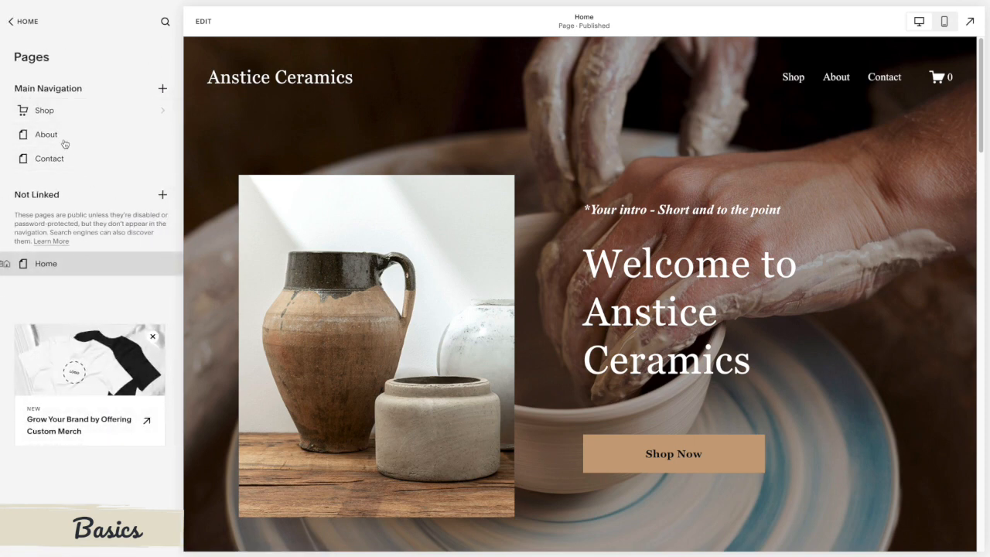
- View the Design settings and the Site Styles options, close them and return to the main site menu
left_click(28, 23)
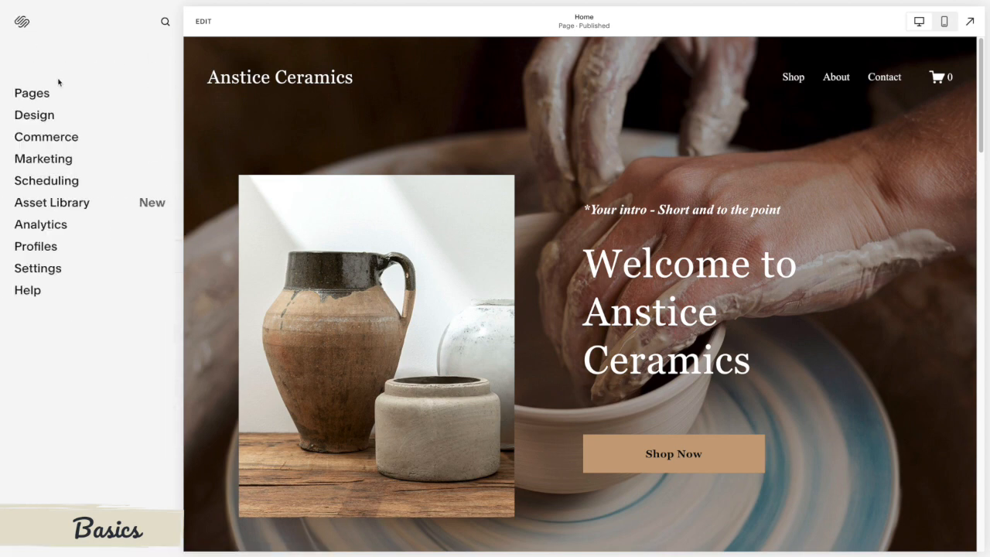
left_click(33, 115)
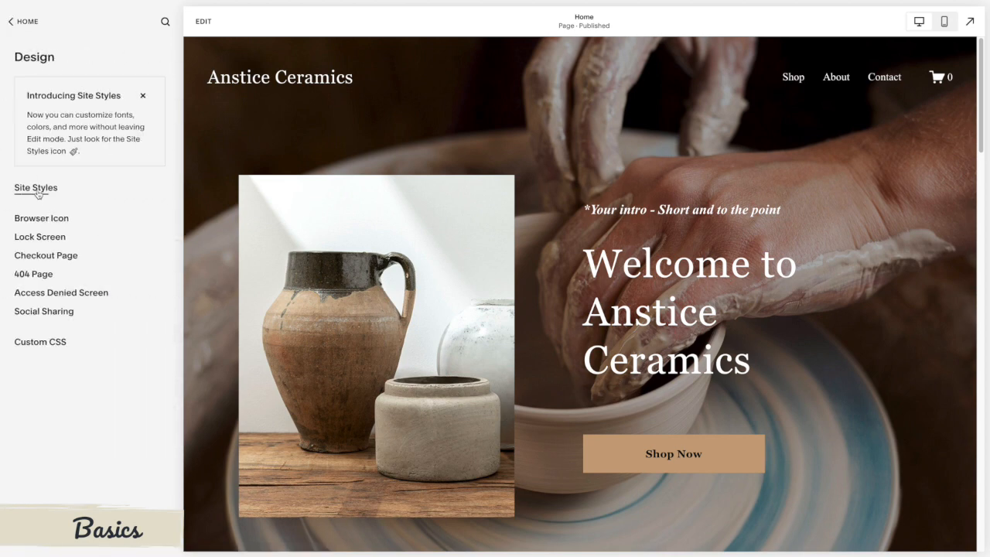
left_click(36, 188)
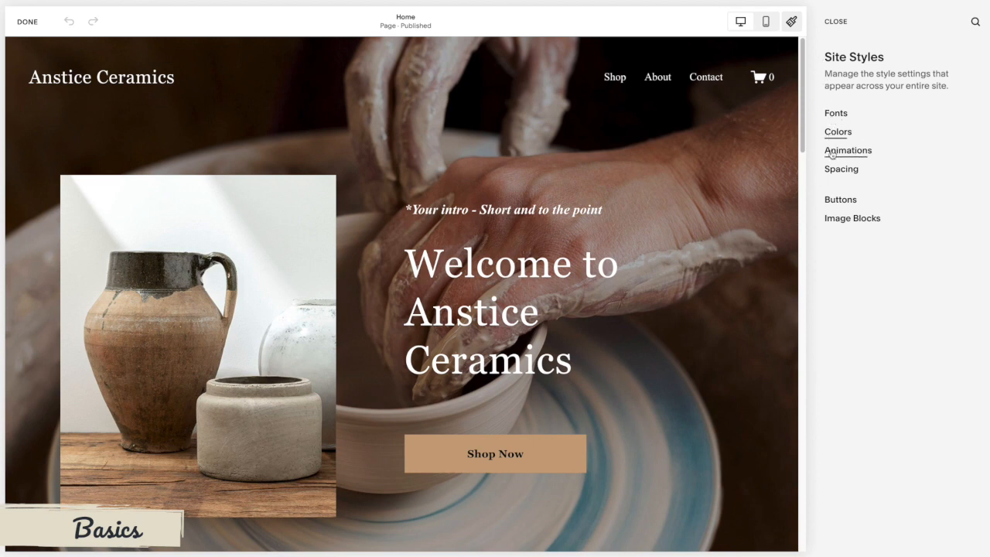
left_click(837, 24)
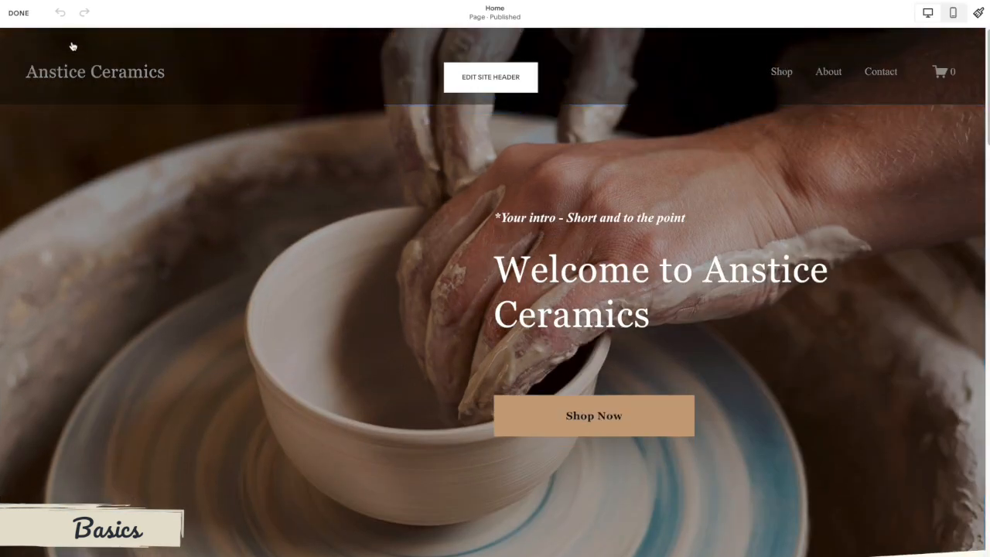
left_click(19, 14)
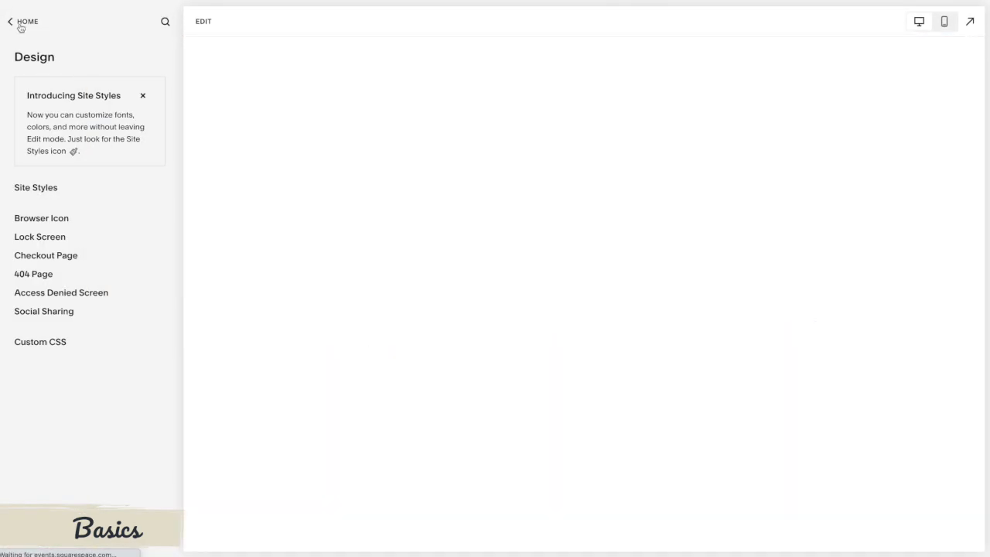
left_click(20, 22)
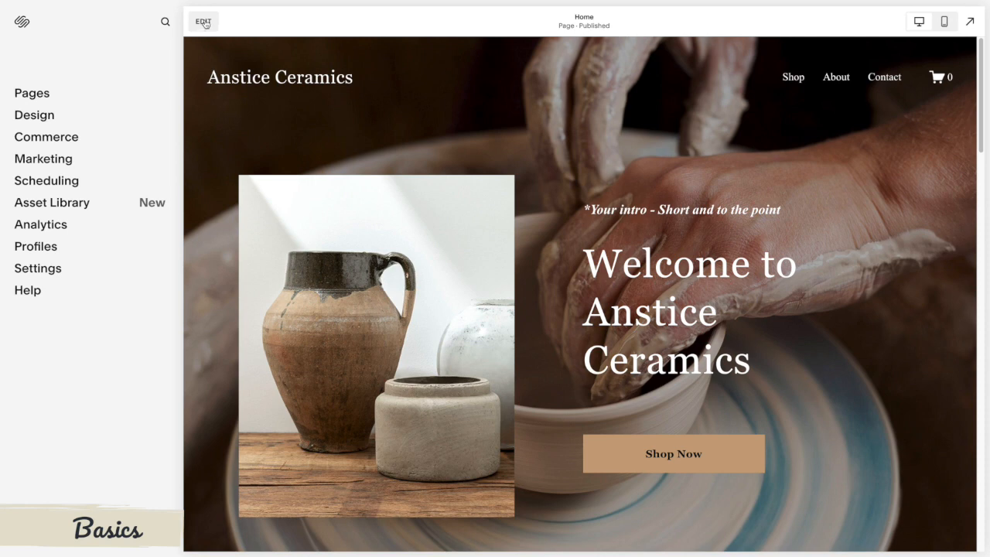
- Enter page editing for Home and look through its sections from the welcome banner down to Where To Buy
left_click(203, 23)
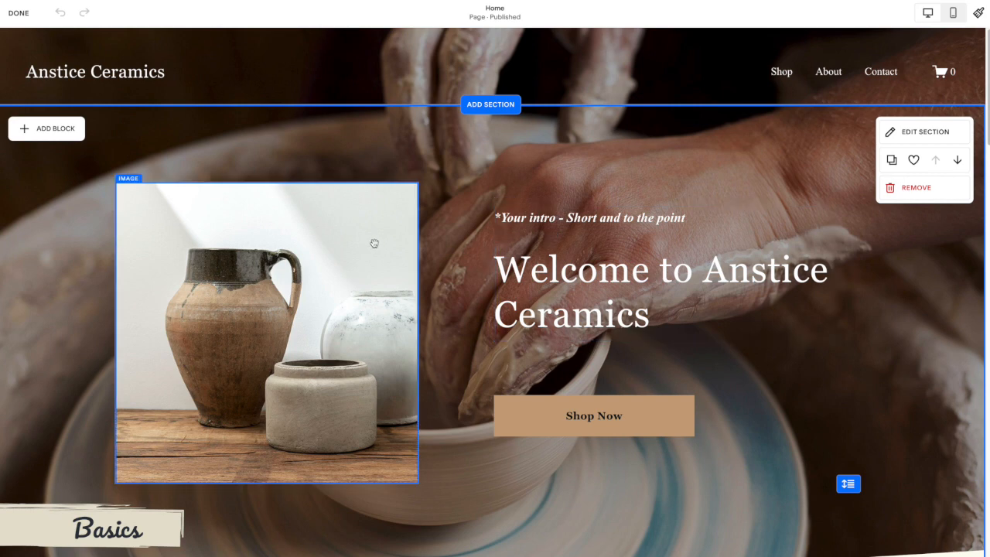
scroll(375, 244, "down", 2)
scroll(608, 210, "down", 2)
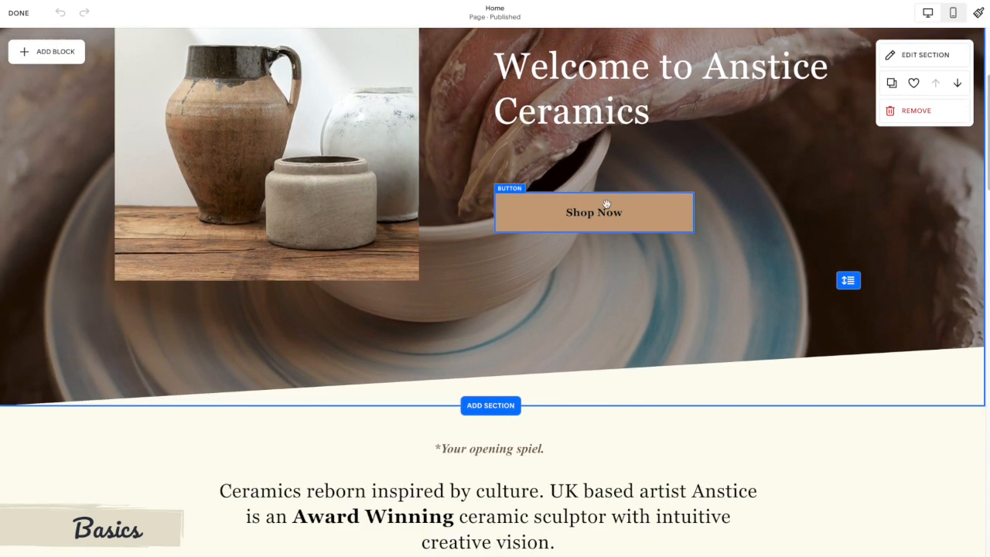
scroll(606, 204, "down", 2)
scroll(607, 203, "up", 3)
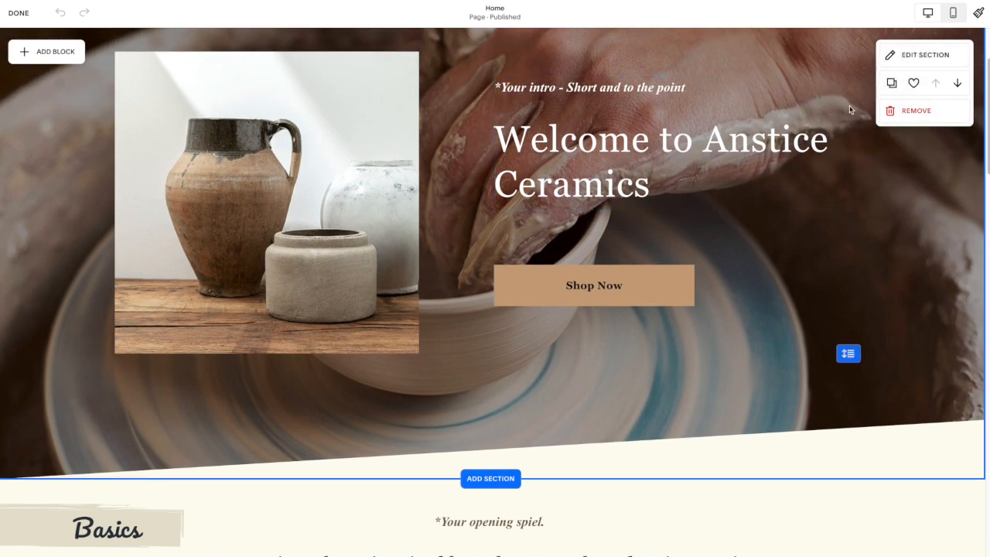
scroll(740, 163, "down", 5)
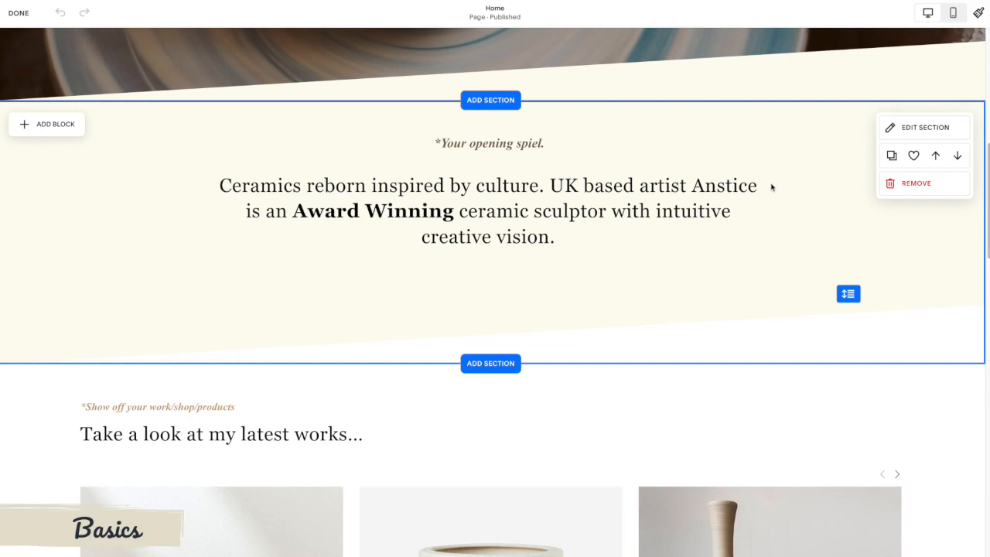
scroll(771, 186, "down", 3)
scroll(804, 182, "down", 3)
scroll(801, 180, "down", 5)
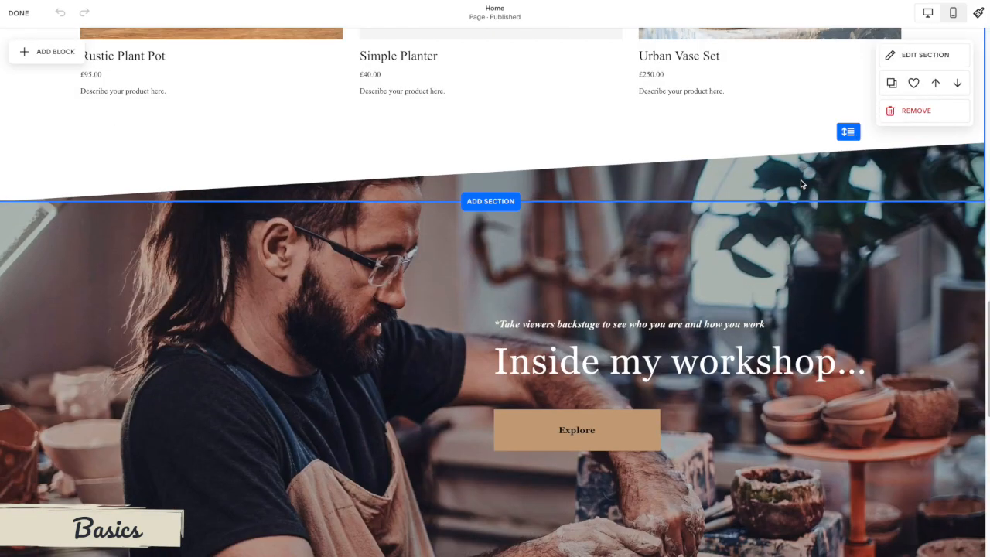
scroll(763, 193, "down", 2)
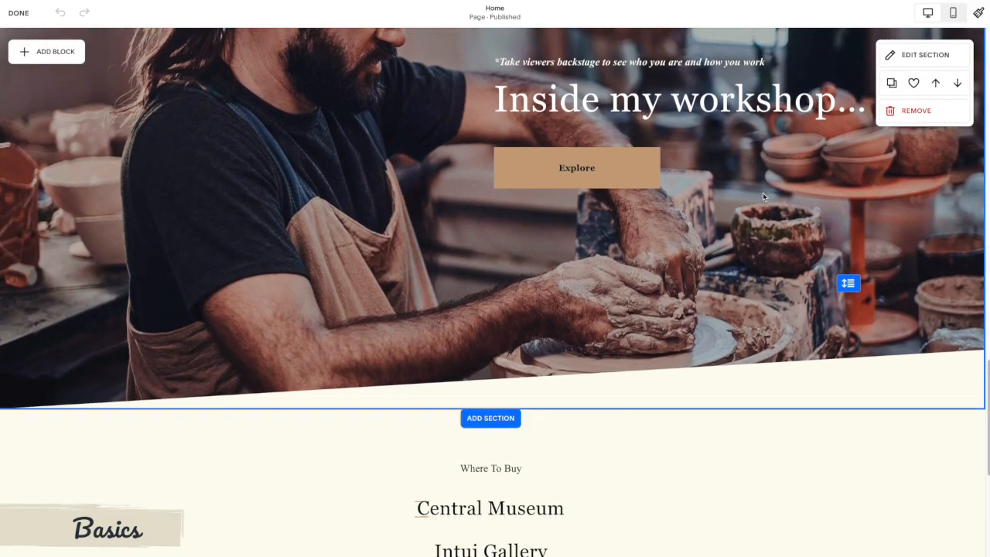
scroll(752, 197, "up", 6)
scroll(752, 198, "up", 10)
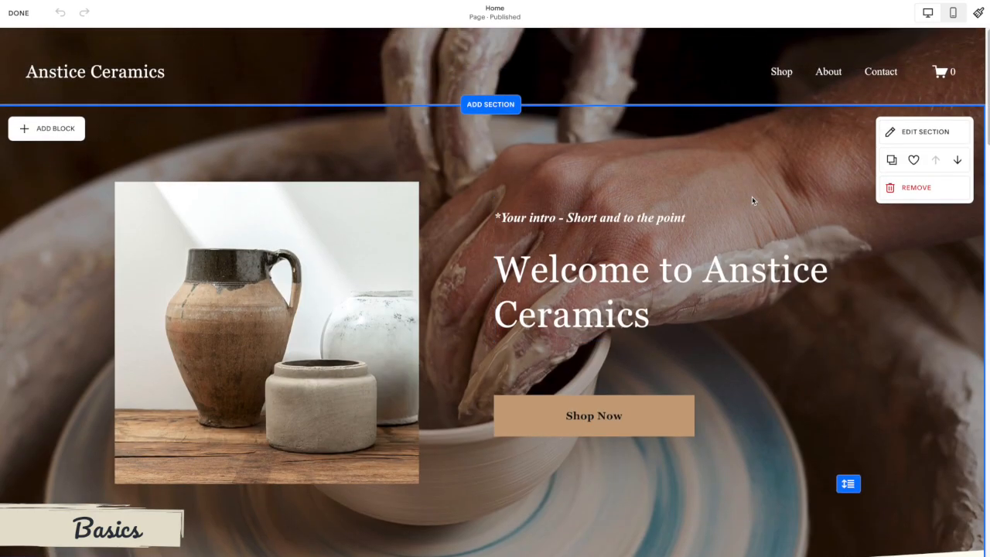
- Open the site header editor, review its global, desktop and mobile settings, and close it
mouse_move(584, 84)
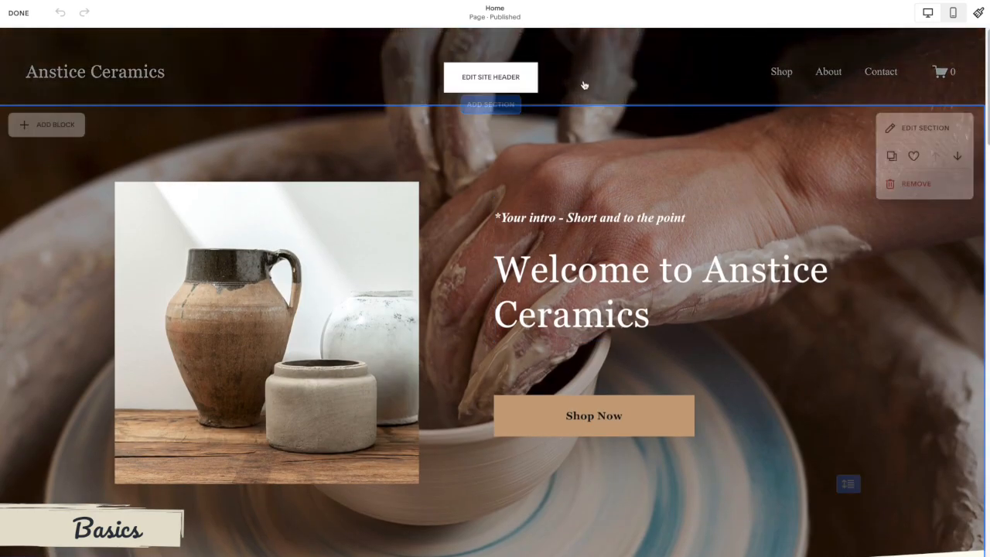
left_click(494, 75)
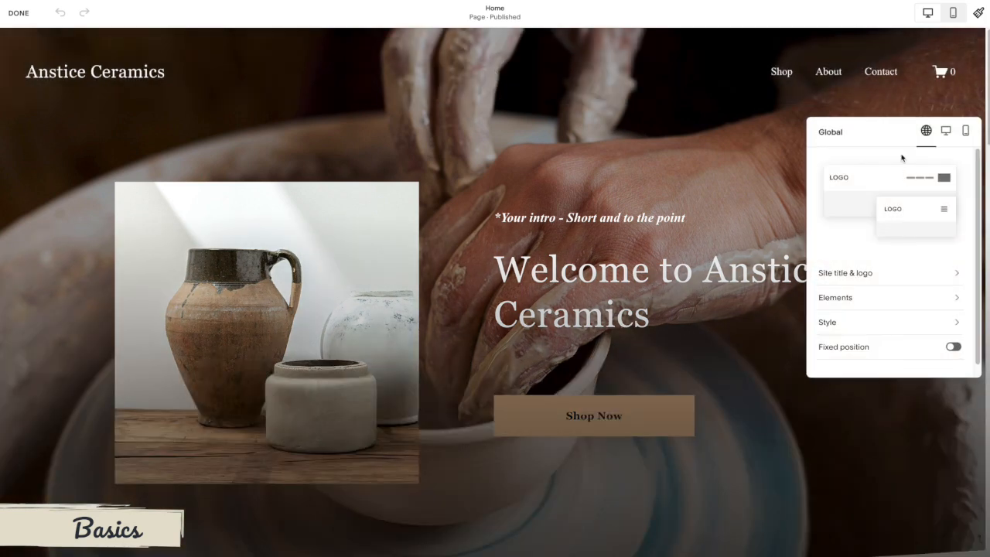
left_click_drag(864, 128, 641, 111)
scroll(683, 271, "down", 1)
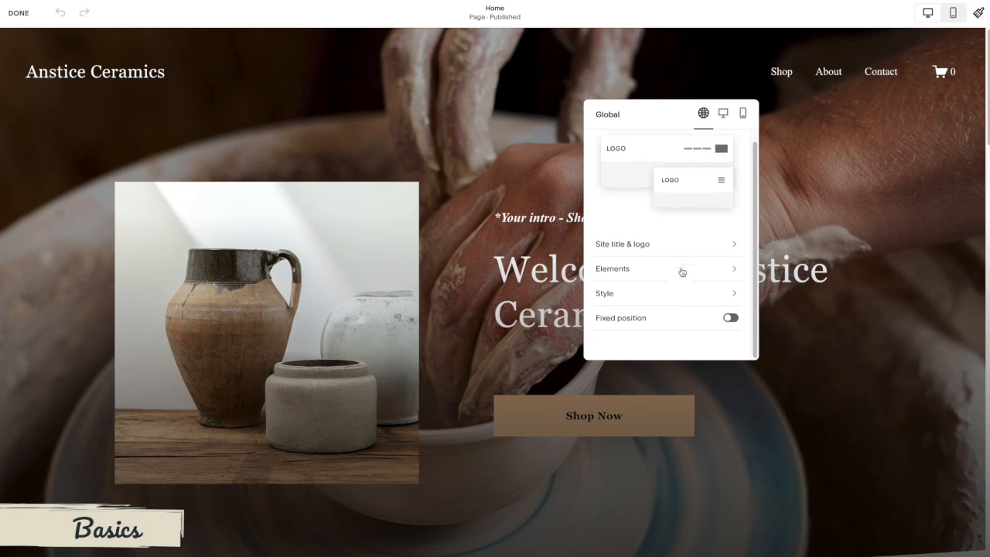
left_click(723, 113)
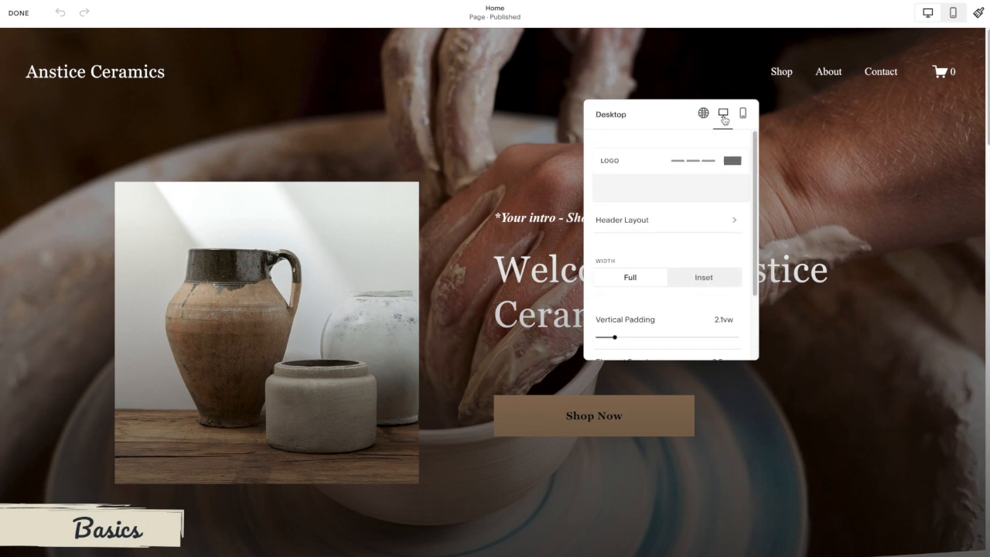
left_click(742, 113)
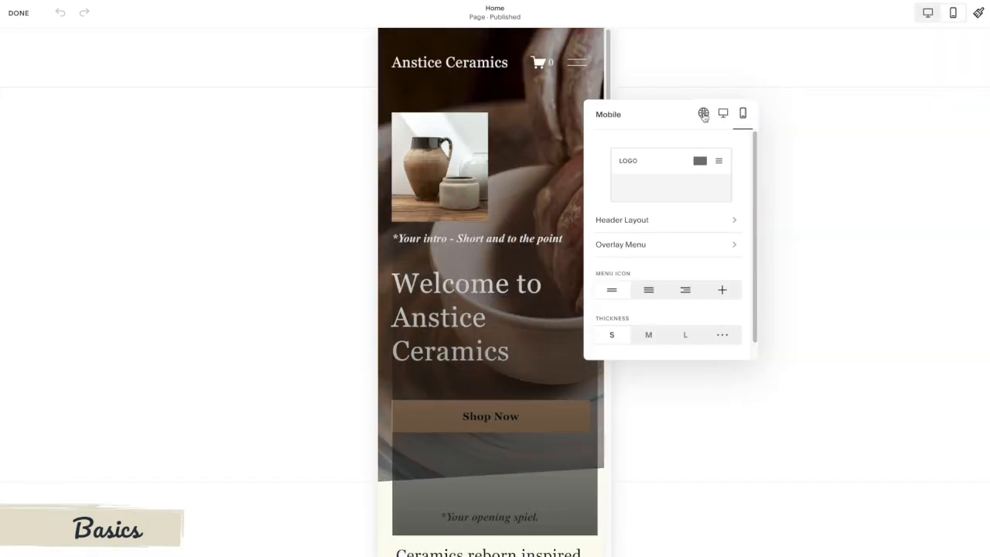
left_click(704, 113)
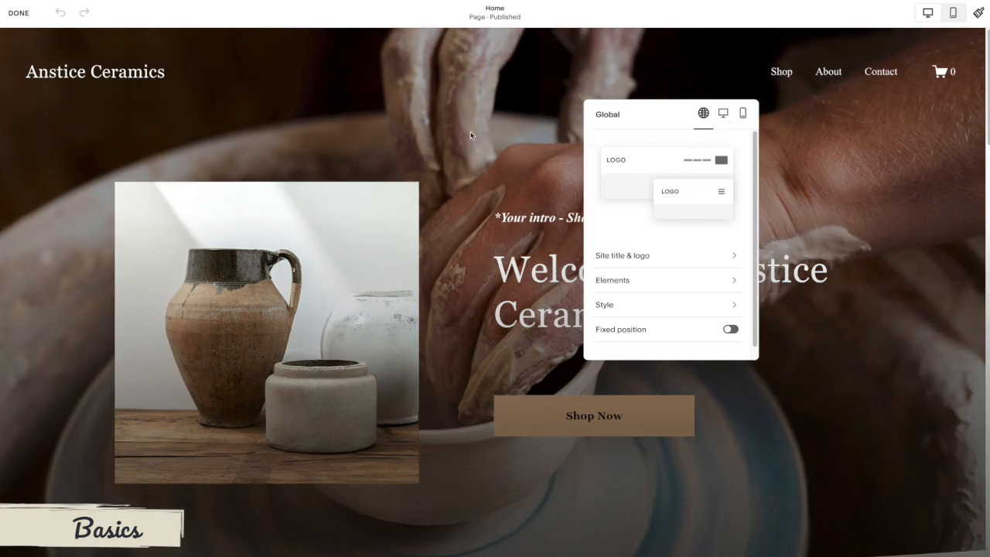
left_click(471, 132)
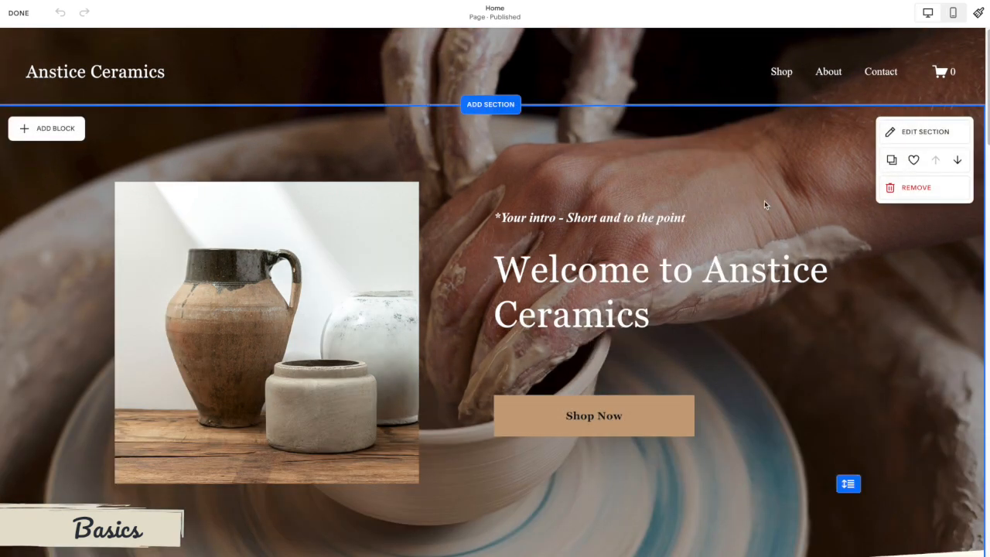
- Open the welcome section's editor and review its Format options for grid, section height and alignment
left_click(913, 133)
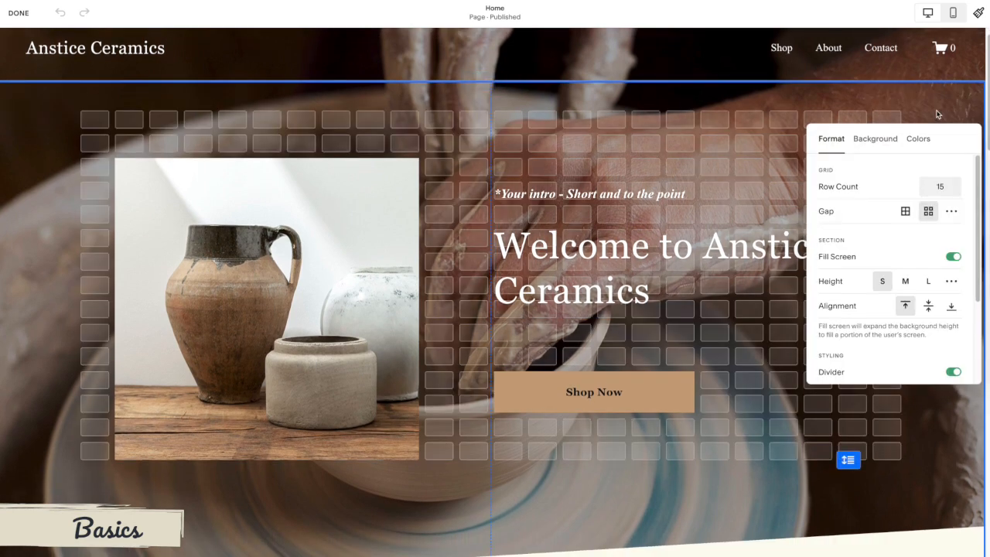
left_click_drag(953, 140, 921, 133)
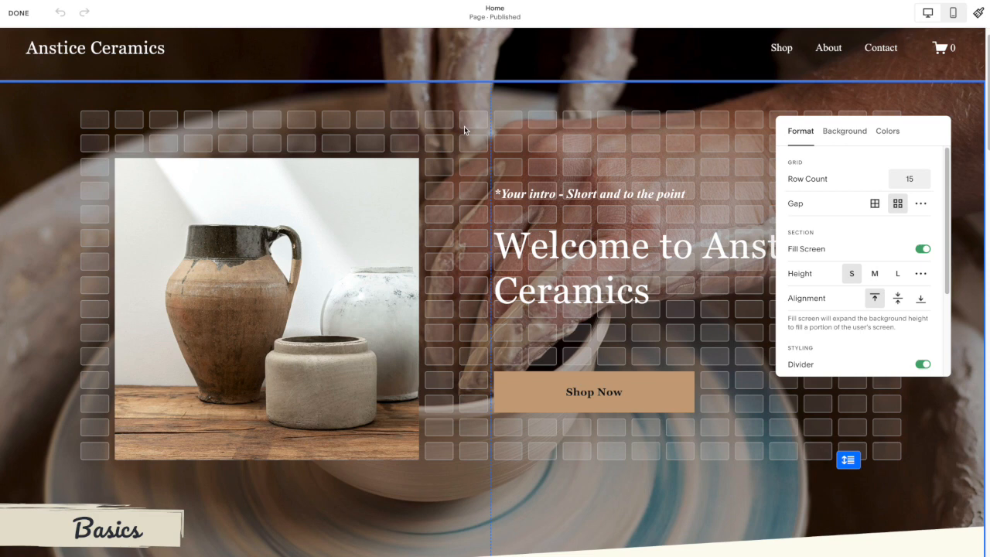
scroll(495, 164, "down", 1)
scroll(478, 200, "down", 1)
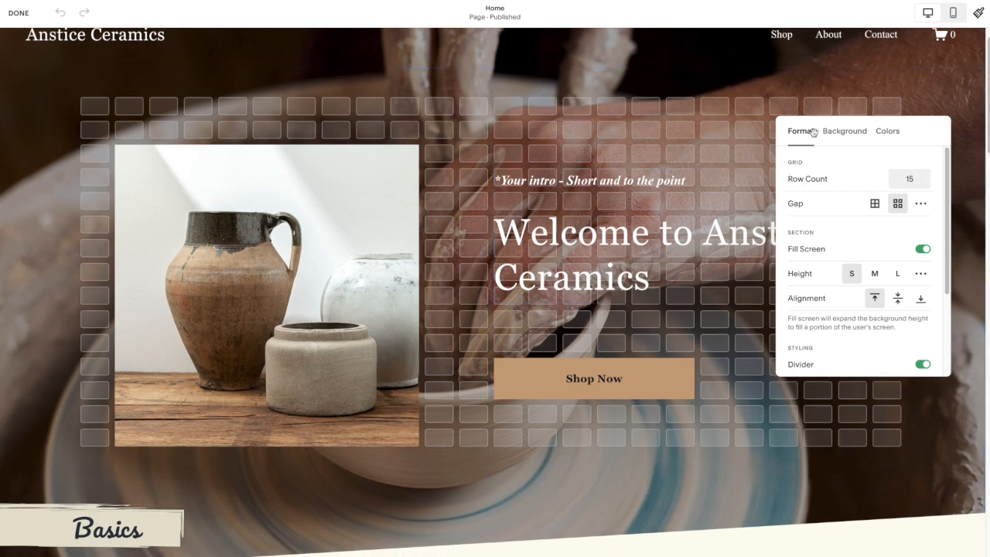
scroll(834, 241, "down", 3)
scroll(833, 240, "up", 3)
- Try the welcome section's grid without gaps and restore the gaps, and switch Fill Screen off and on again
left_click(875, 204)
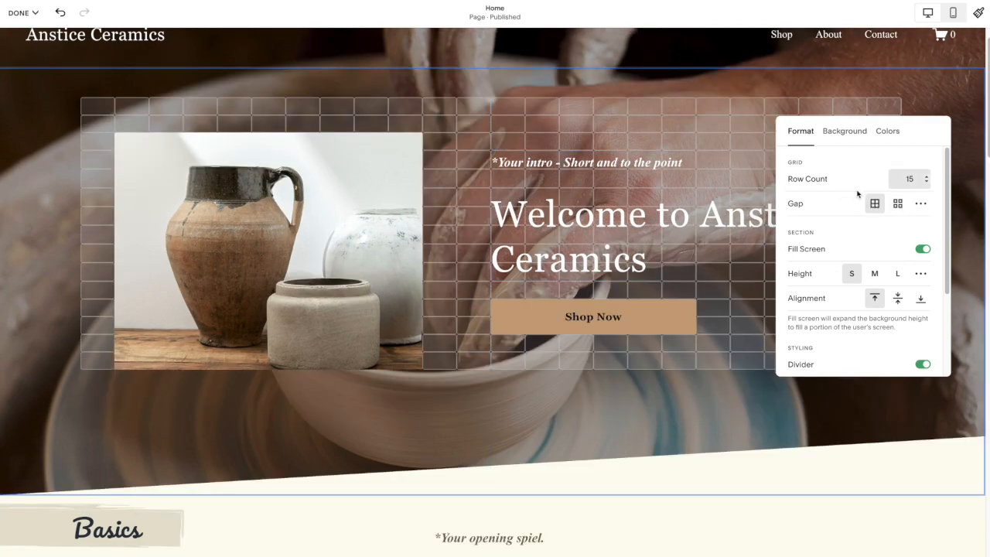
left_click(896, 206)
left_click(922, 250)
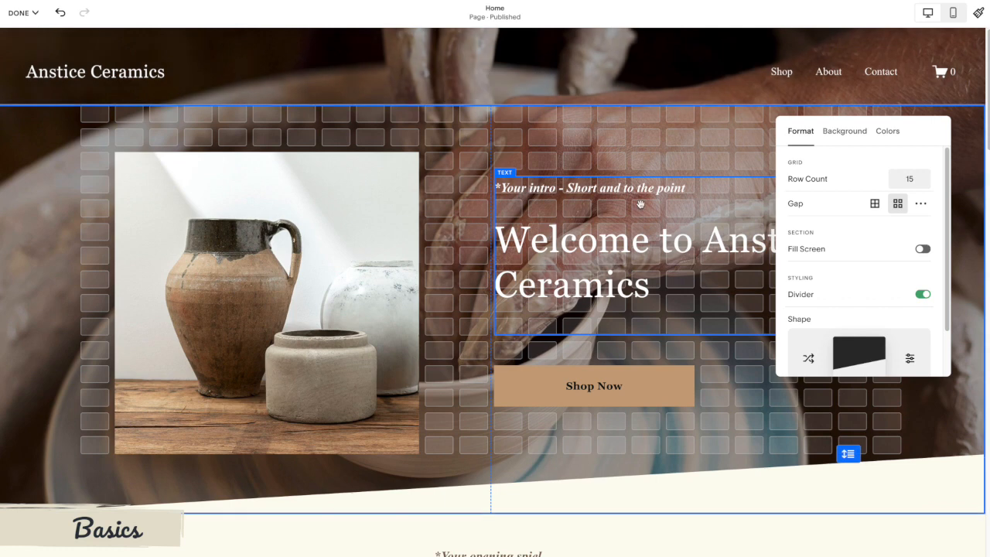
left_click(922, 249)
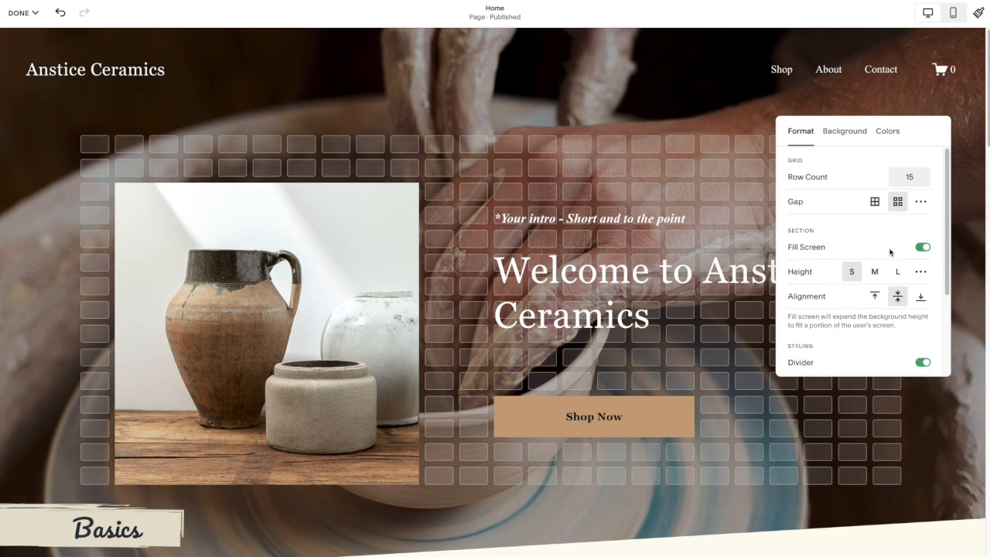
- Review the welcome section's Divider, Shape and Stroke styling options and close the section editor
scroll(909, 294, "down", 2)
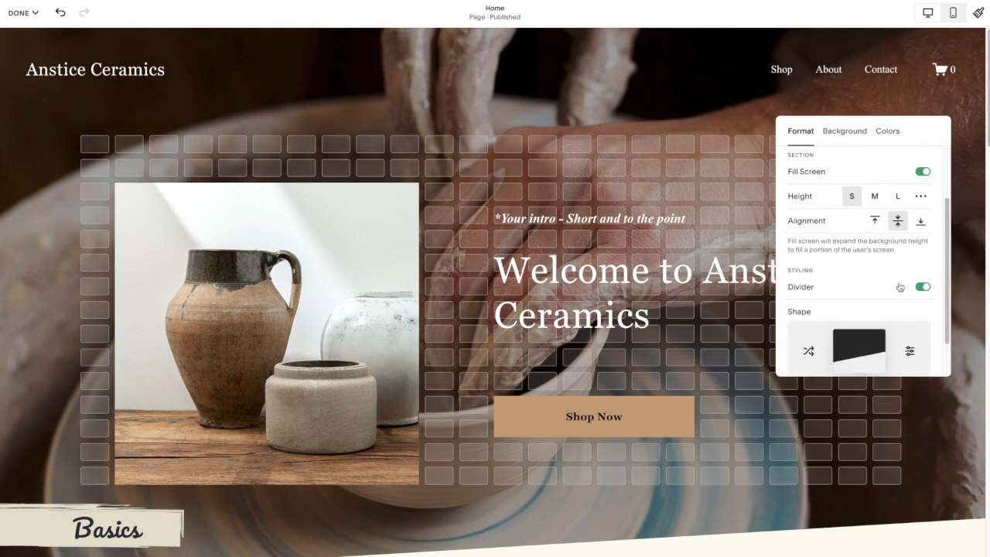
scroll(875, 277, "down", 1)
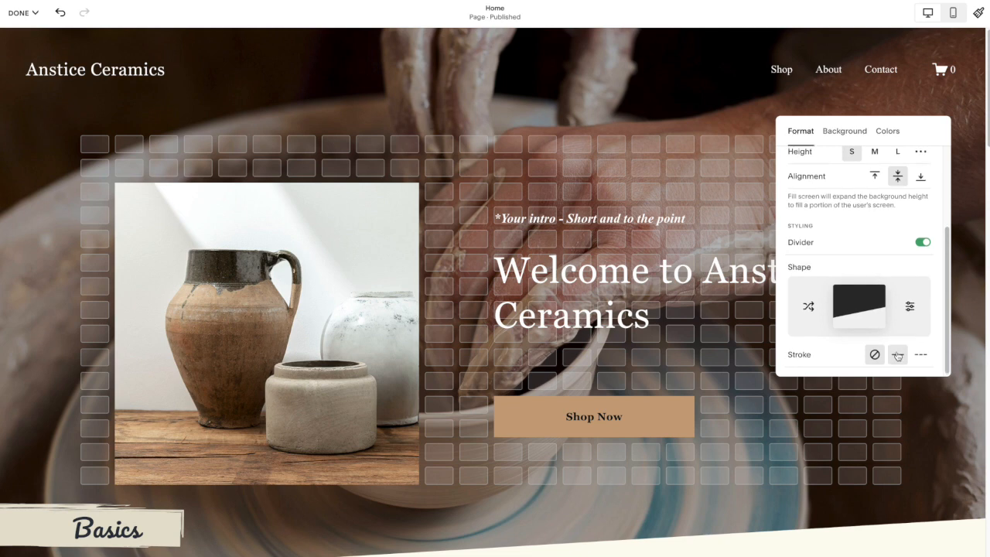
scroll(875, 276, "up", 2)
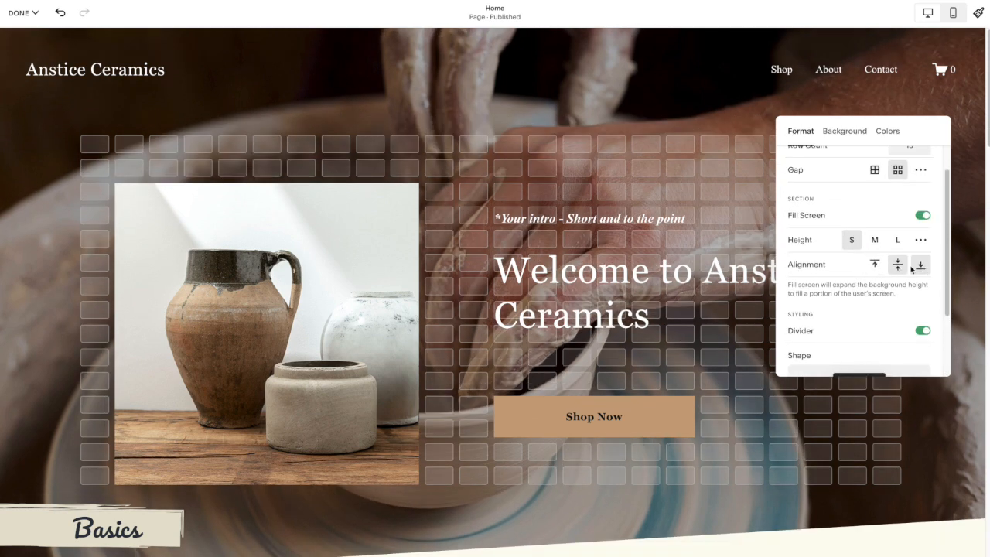
left_click(607, 180)
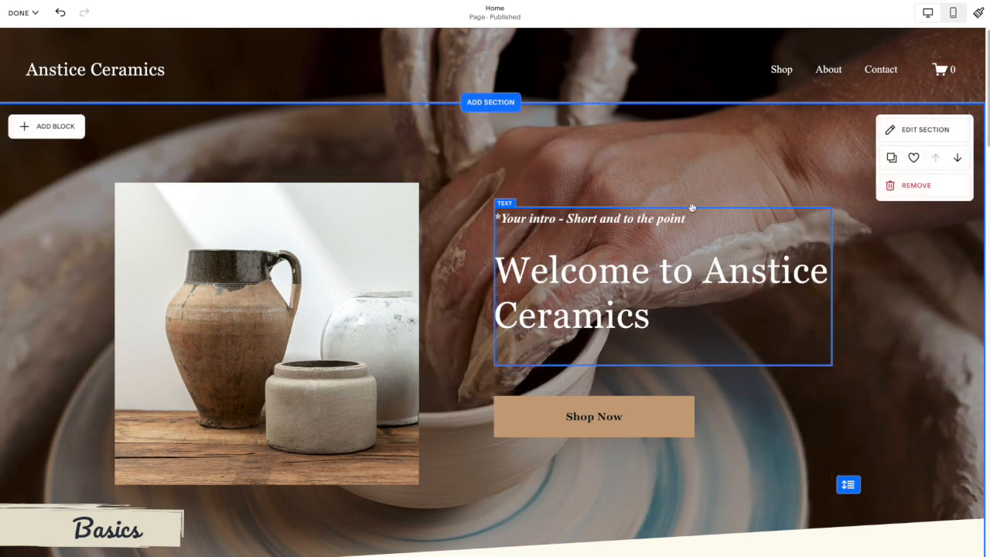
- Save the changes to the Home page and leave editing mode
scroll(723, 197, "down", 1)
scroll(723, 196, "down", 1)
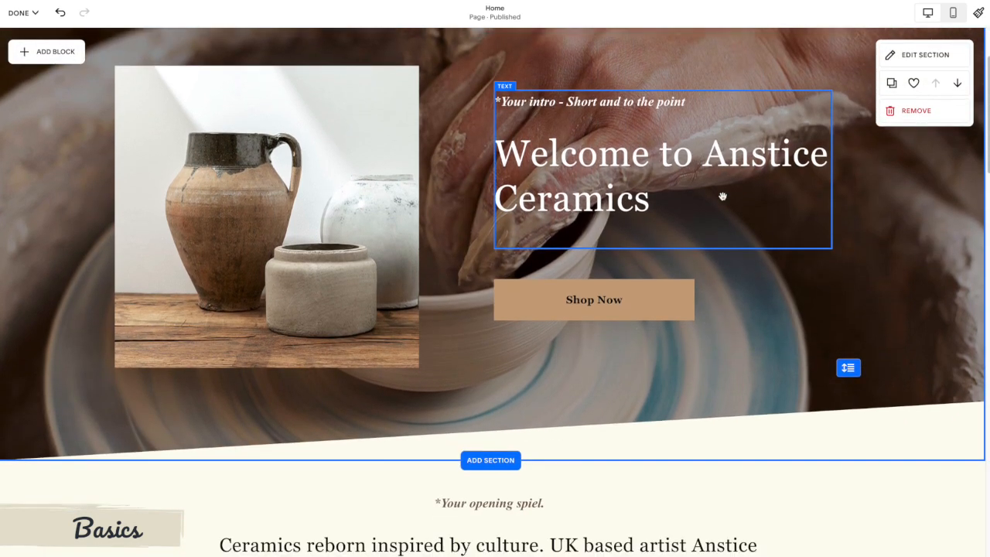
scroll(723, 196, "up", 2)
left_click(23, 12)
left_click(25, 44)
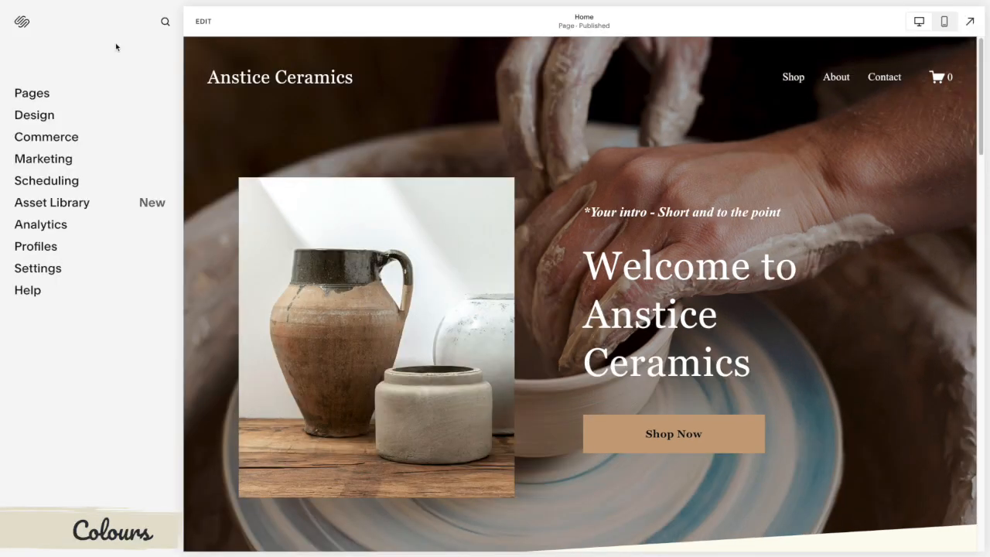
- Open the Colors settings within the site's design styles
left_click(31, 116)
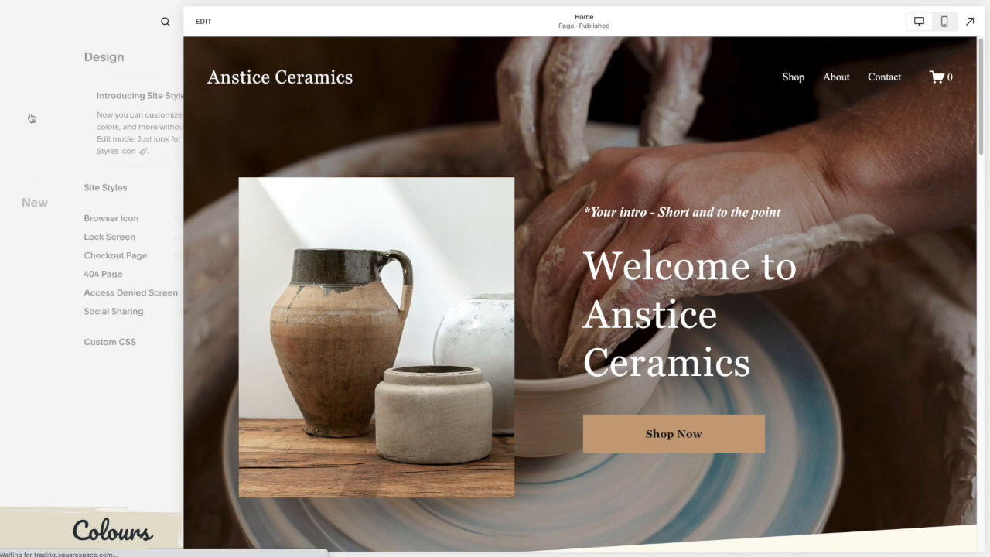
left_click(36, 188)
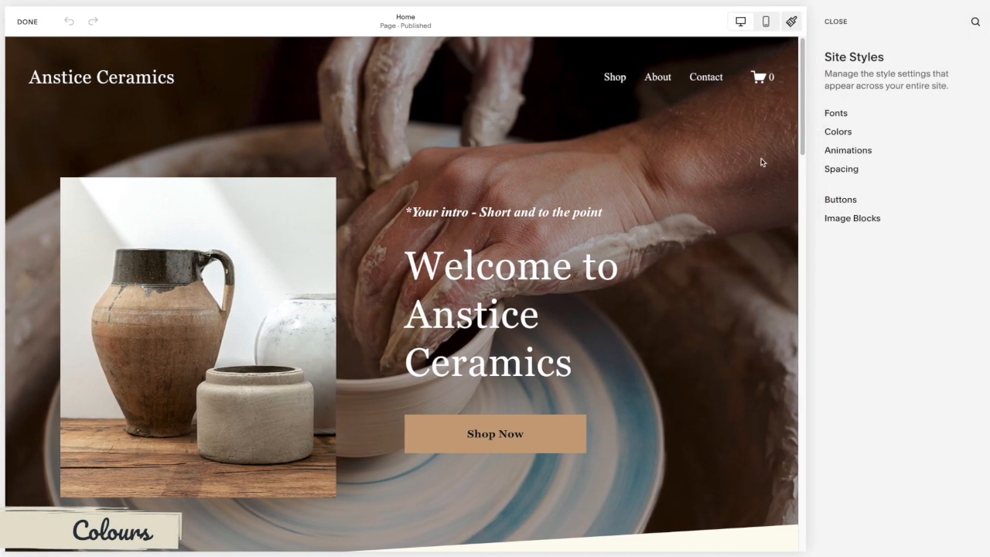
left_click(838, 133)
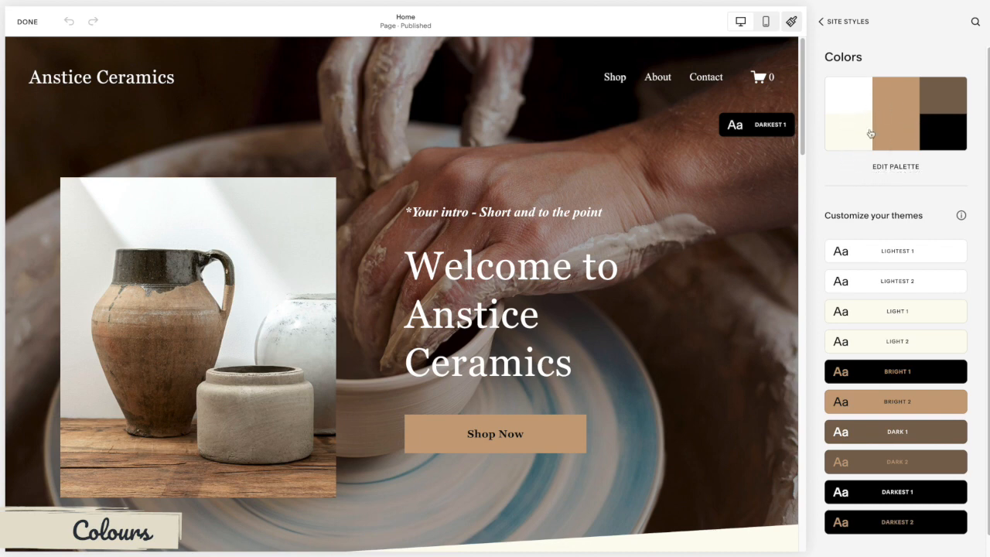
- Review which colour theme each section of the Home page uses against the list of customizable themes
scroll(834, 179, "down", 1)
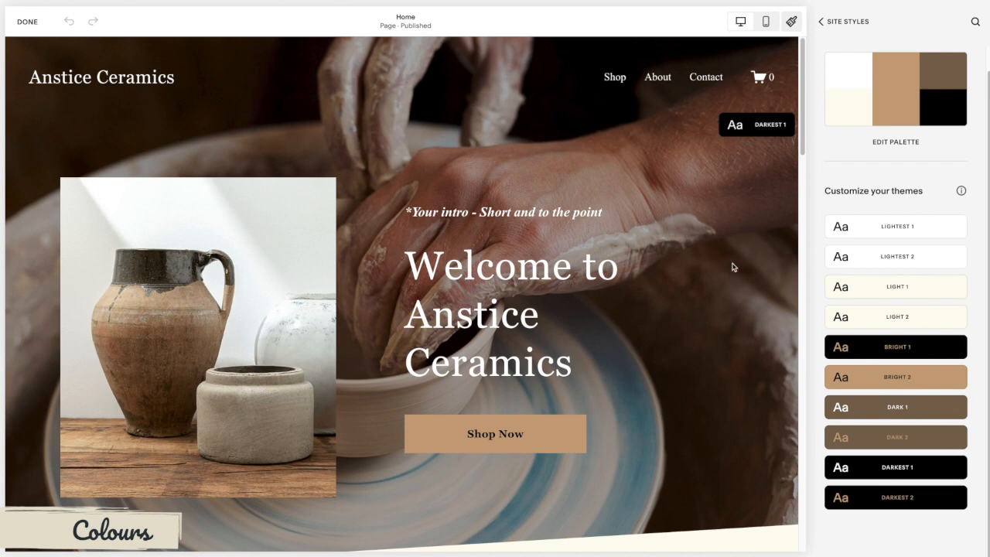
scroll(734, 266, "down", 5)
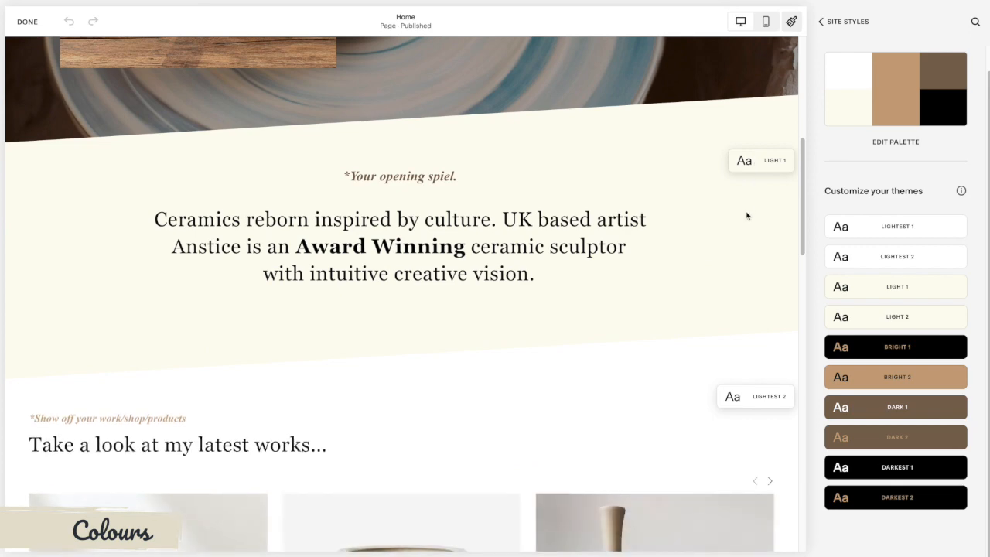
scroll(748, 216, "down", 3)
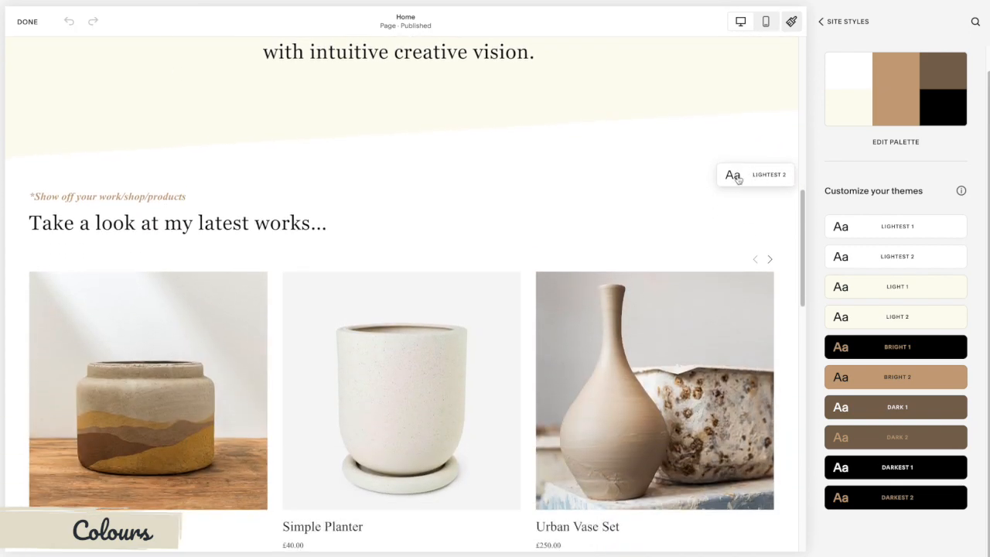
scroll(735, 214, "down", 5)
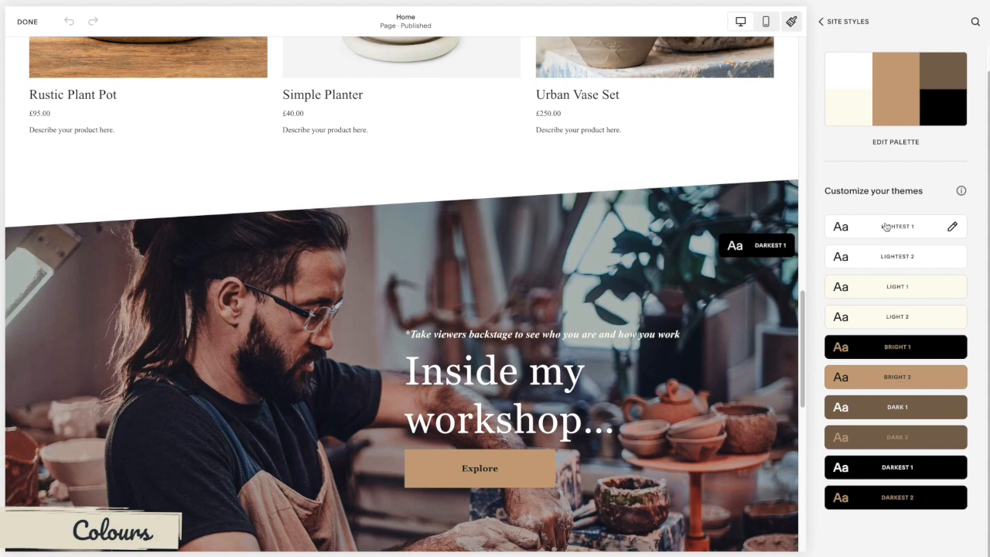
scroll(729, 197, "up", 8)
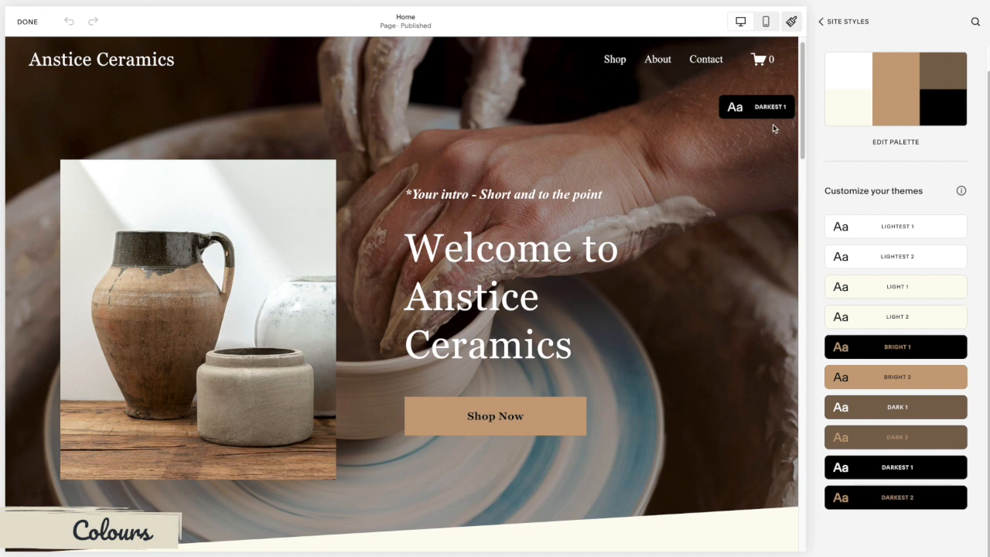
- Open the site's palette editor and review its Presets, From Image and From Color options
left_click(894, 143)
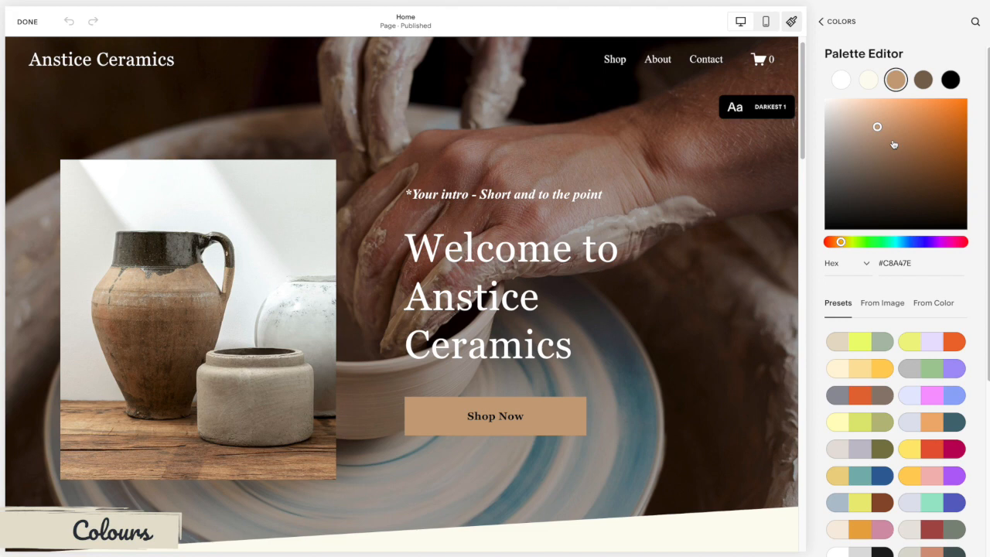
scroll(974, 160, "down", 6)
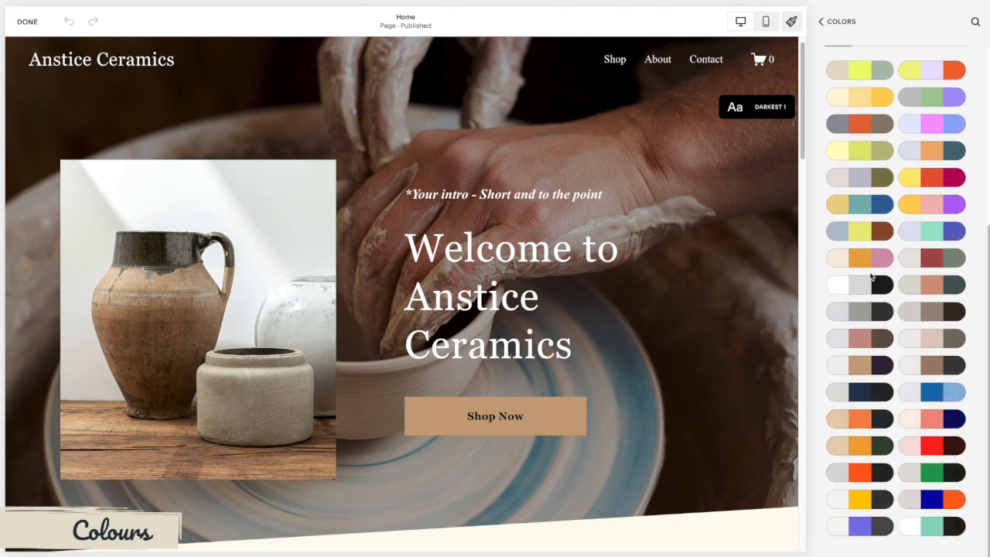
scroll(913, 308, "up", 5)
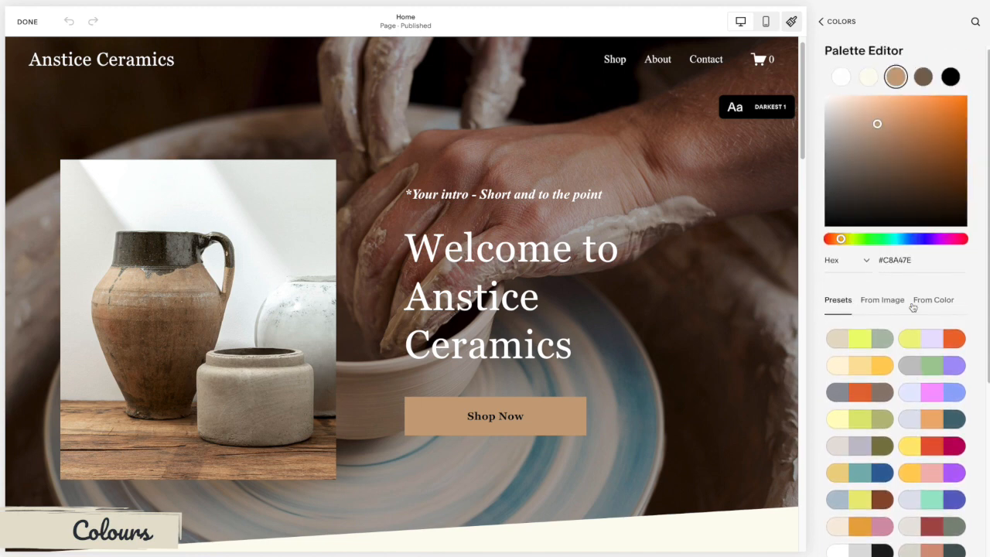
left_click(871, 305)
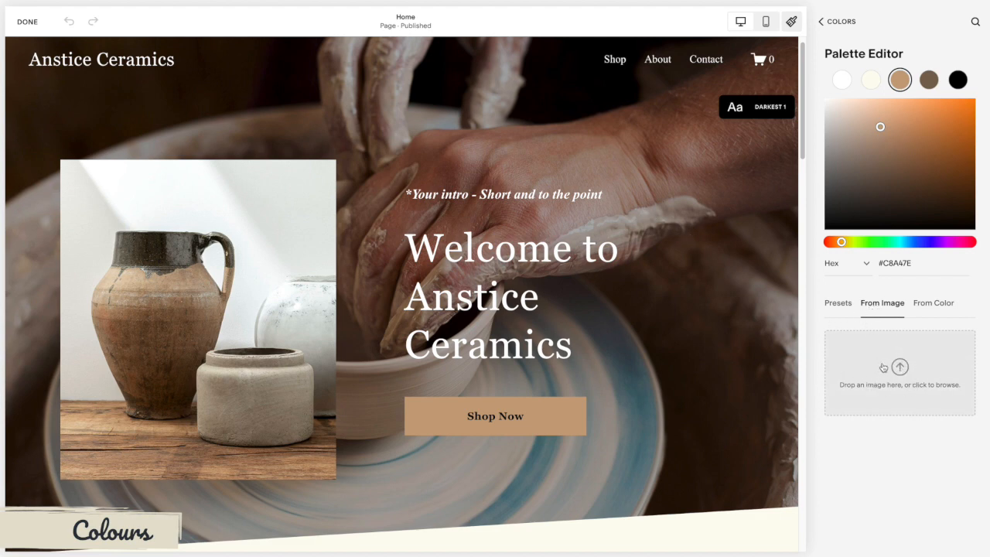
left_click(924, 307)
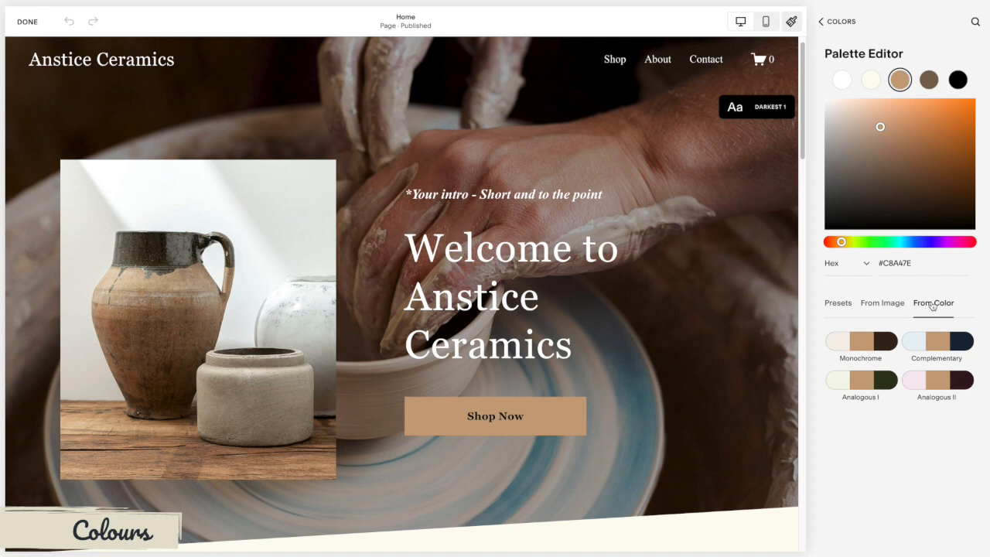
left_click(838, 304)
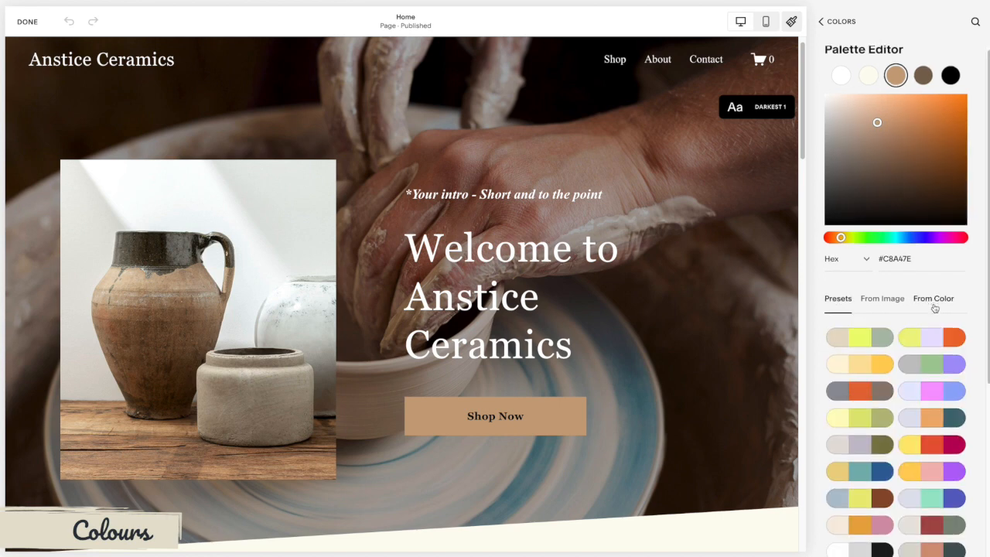
- Try the preset palette of pale grey, strong blue and light blue on the site
scroll(936, 303, "down", 5)
scroll(942, 300, "down", 2)
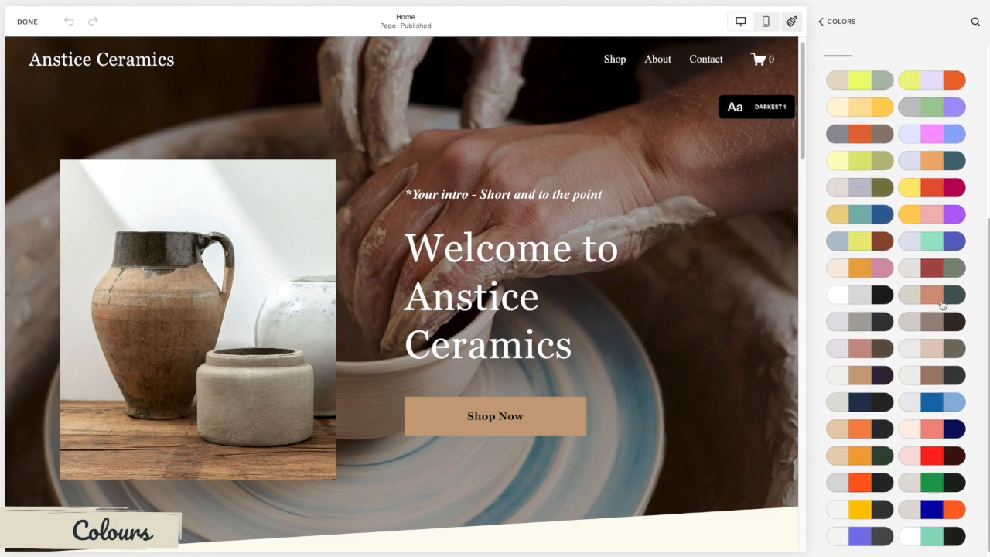
left_click(935, 394)
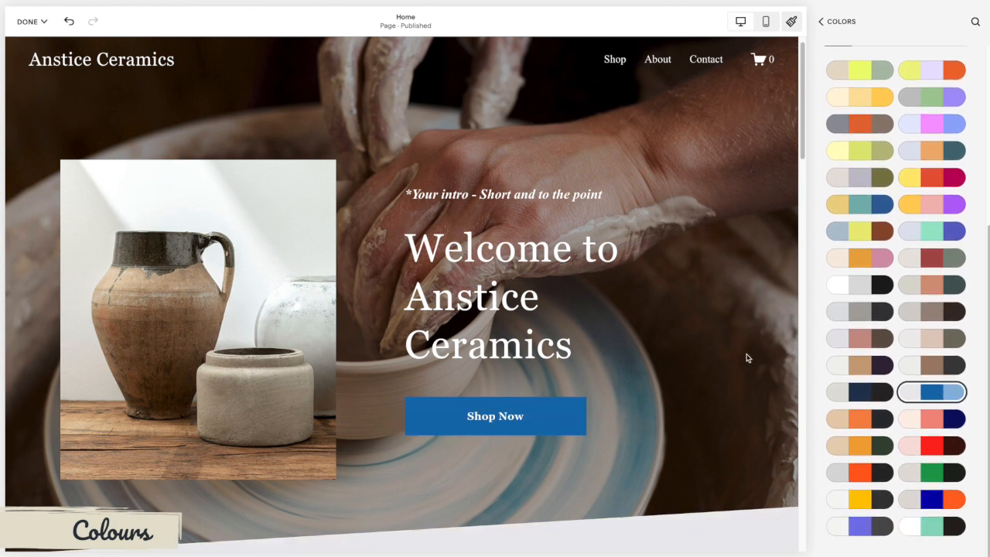
- Examine how the blue preset palette looks across the Home page's sections, buttons, links and footer
scroll(719, 335, "down", 4)
scroll(719, 335, "down", 7)
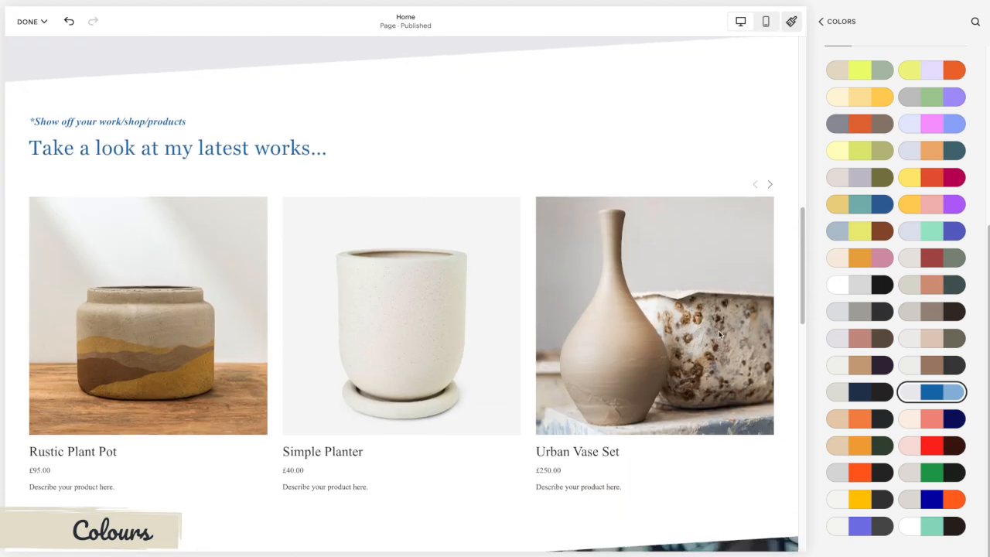
scroll(719, 335, "down", 2)
scroll(719, 335, "up", 3)
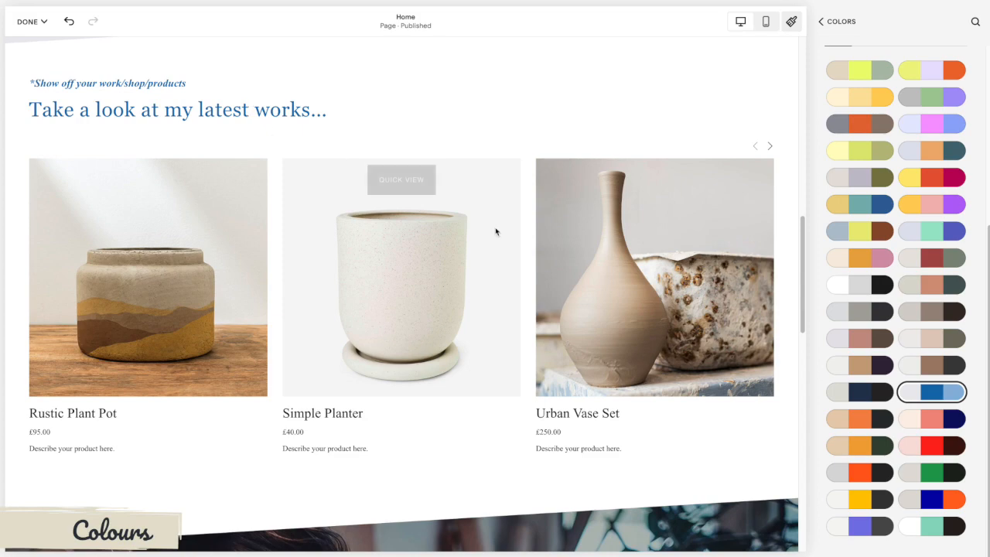
scroll(495, 228, "down", 6)
scroll(503, 232, "down", 2)
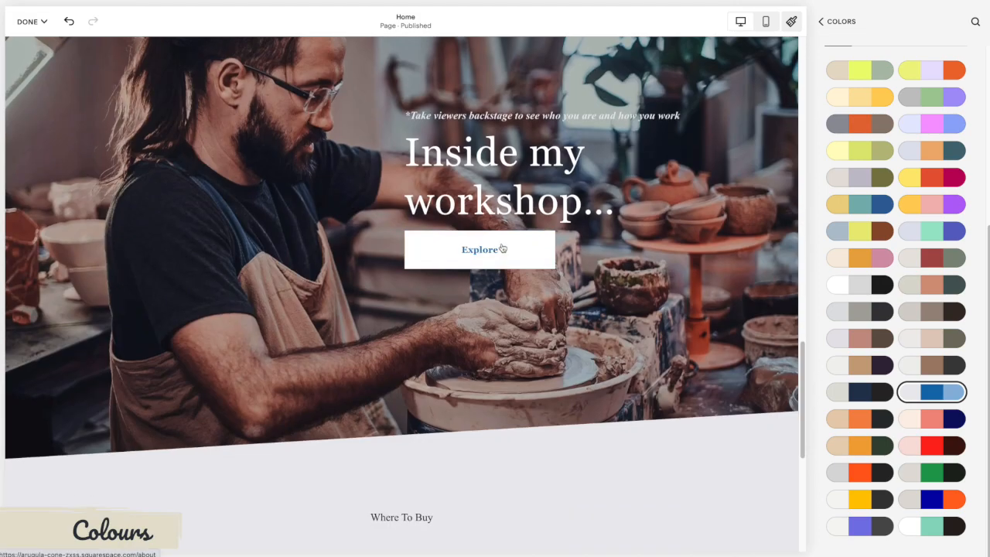
scroll(499, 250, "down", 5)
scroll(511, 236, "down", 1)
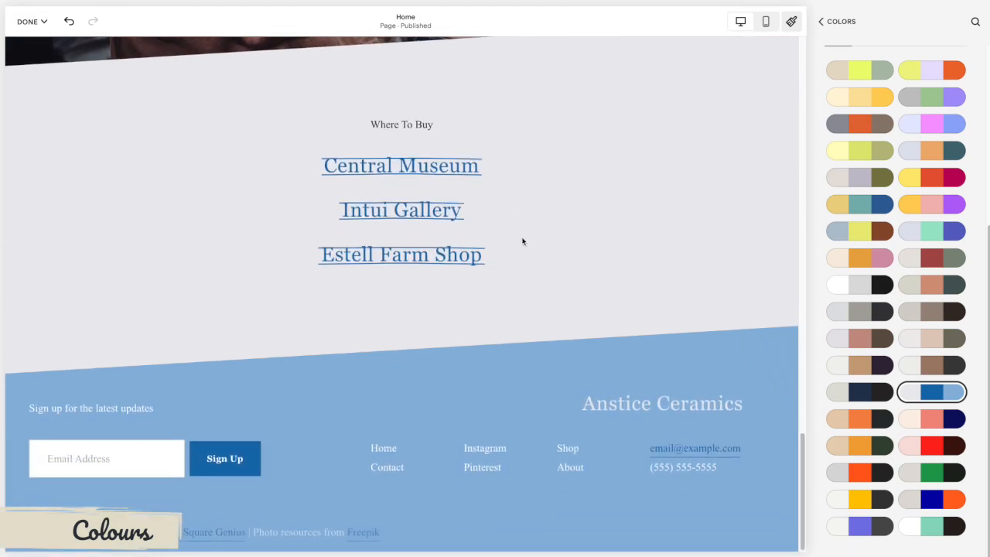
scroll(745, 236, "up", 12)
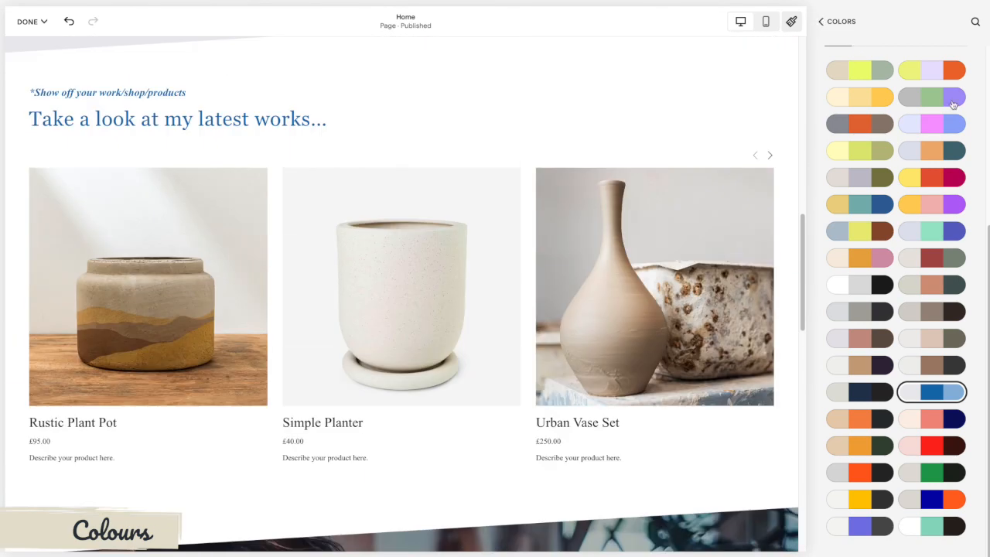
- Apply the lavender, pink and periwinkle blue preset palette and check it on the Home page's upper sections
left_click(922, 125)
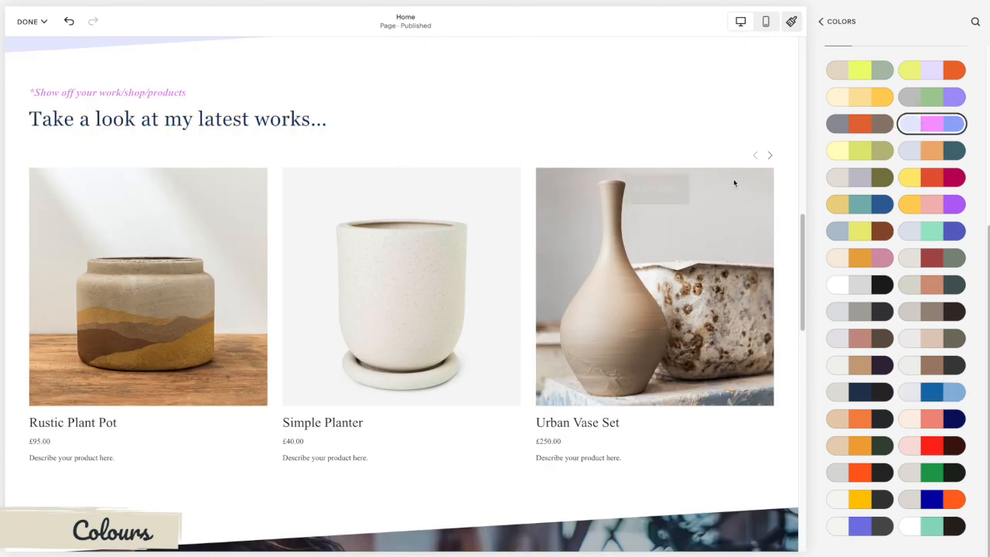
scroll(653, 179, "up", 3)
scroll(652, 179, "up", 3)
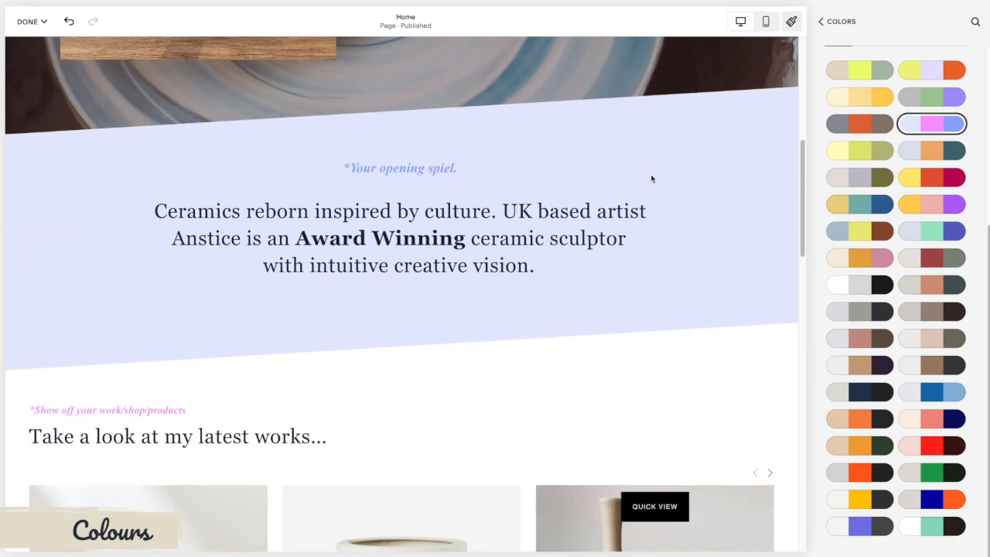
left_click(931, 124)
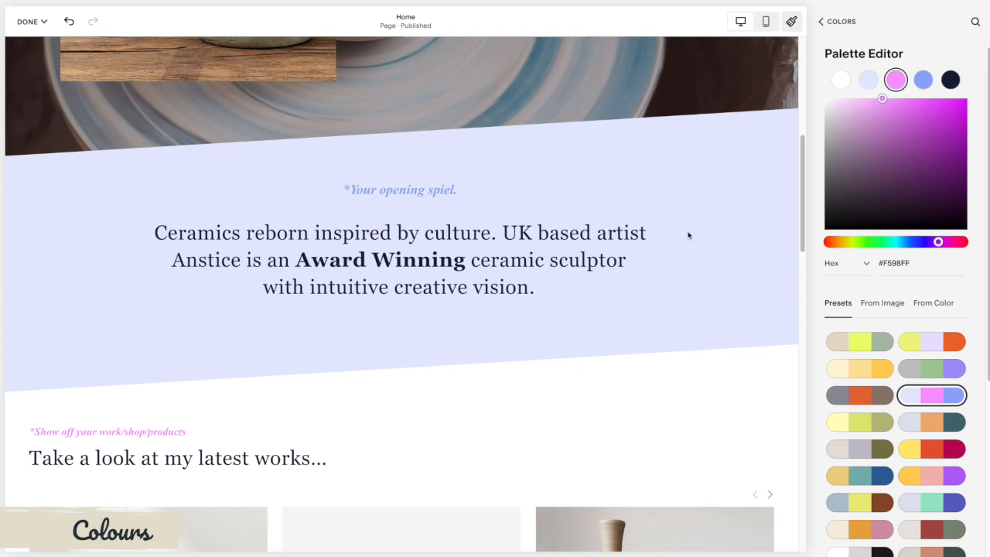
scroll(592, 238, "up", 6)
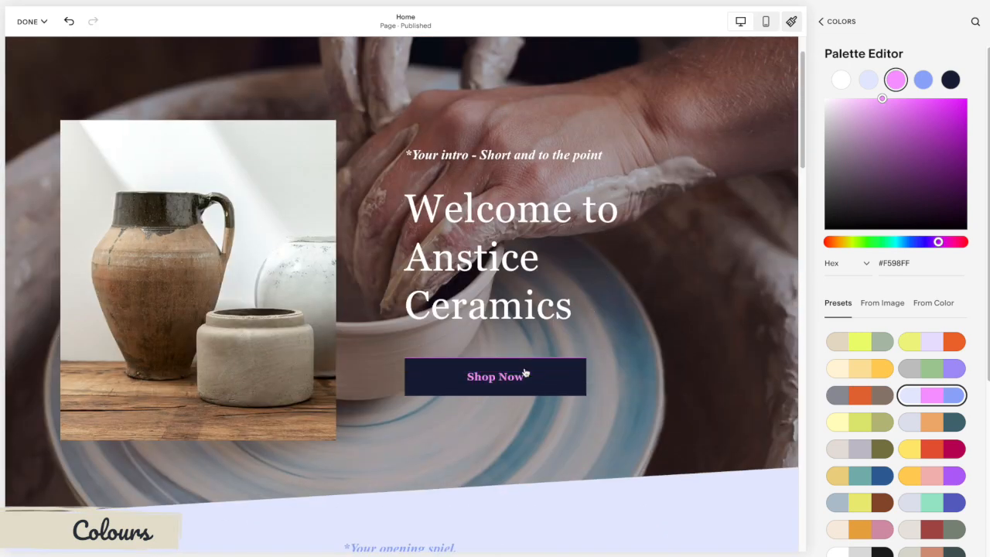
- Return to the Colors settings and compare the recoloured themes with the Home page sections that use them
left_click(821, 22)
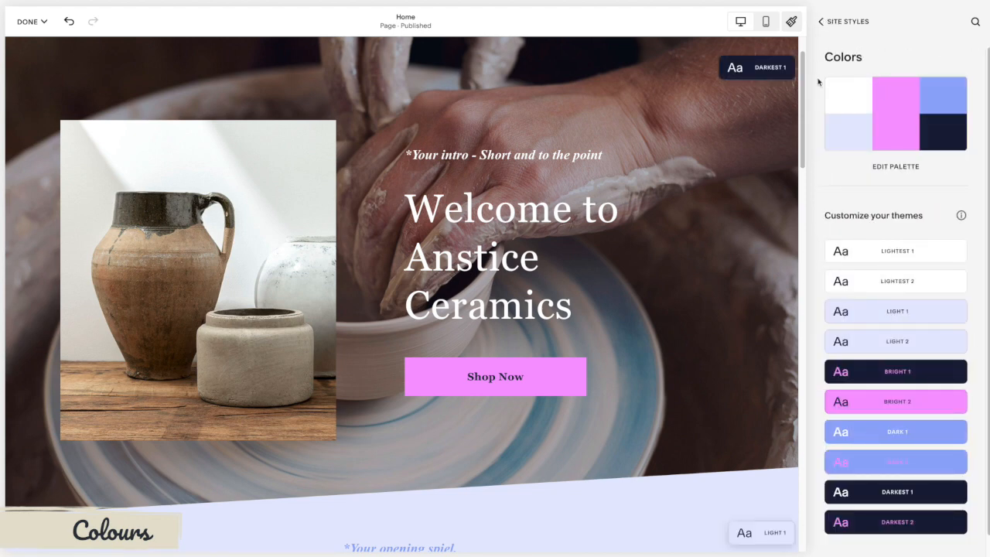
scroll(743, 223, "down", 4)
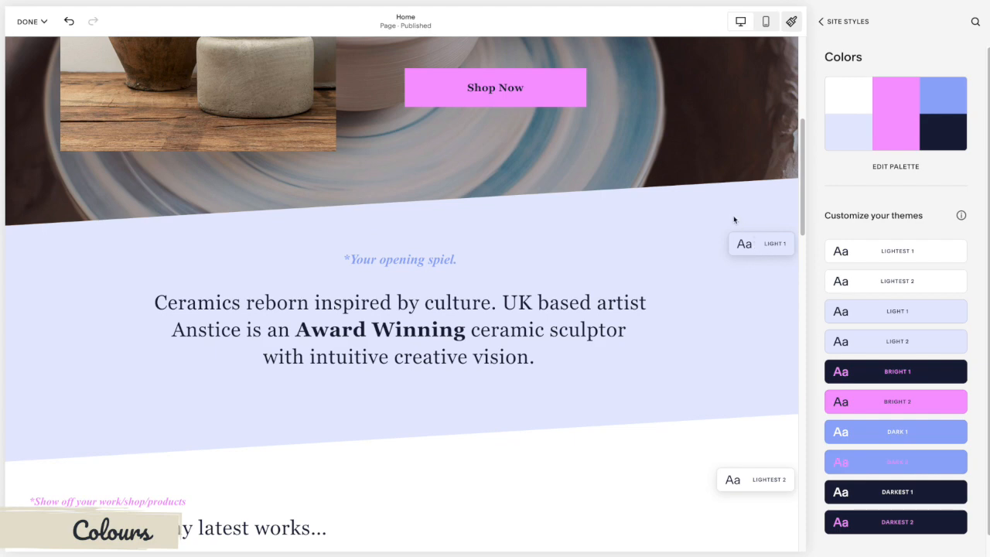
scroll(734, 217, "up", 4)
scroll(732, 219, "up", 1)
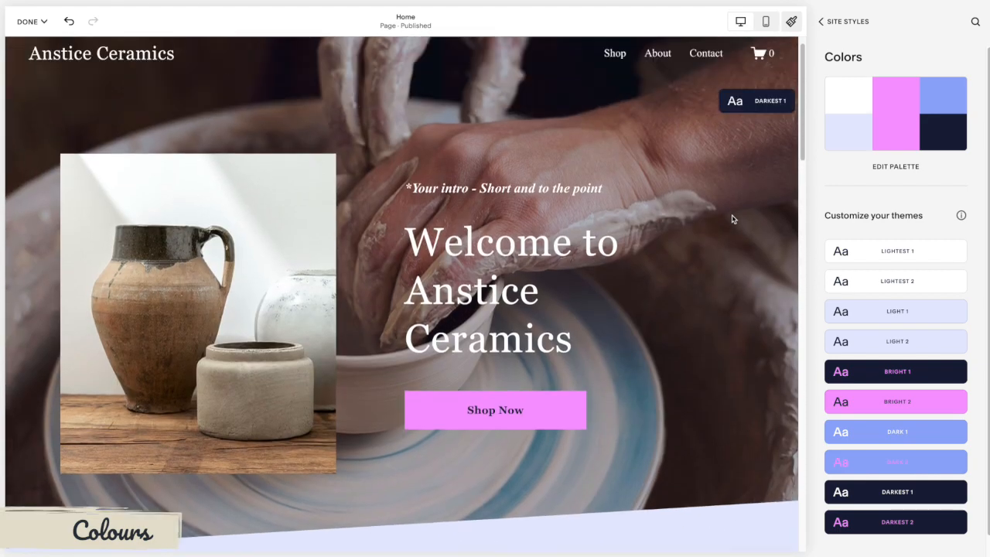
scroll(733, 219, "down", 6)
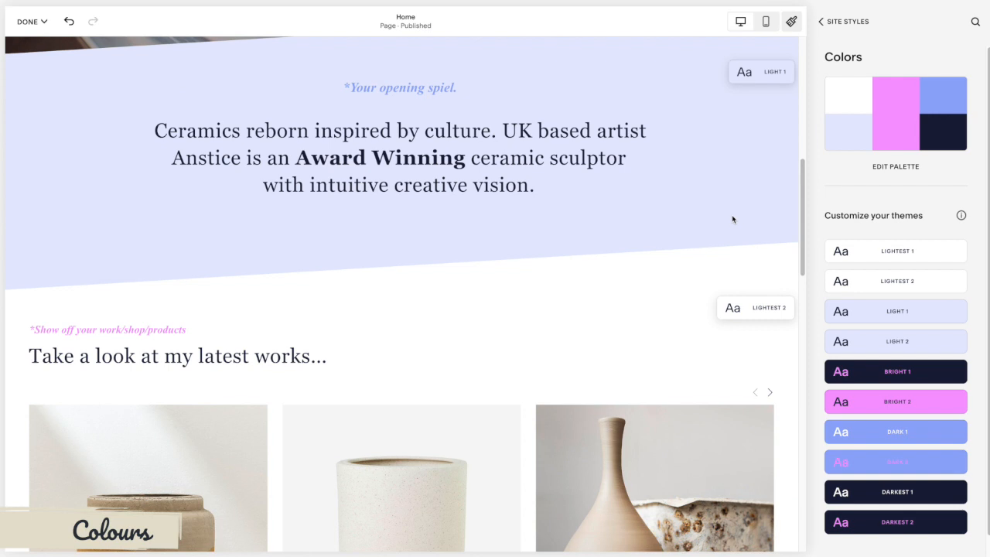
scroll(685, 160, "up", 1)
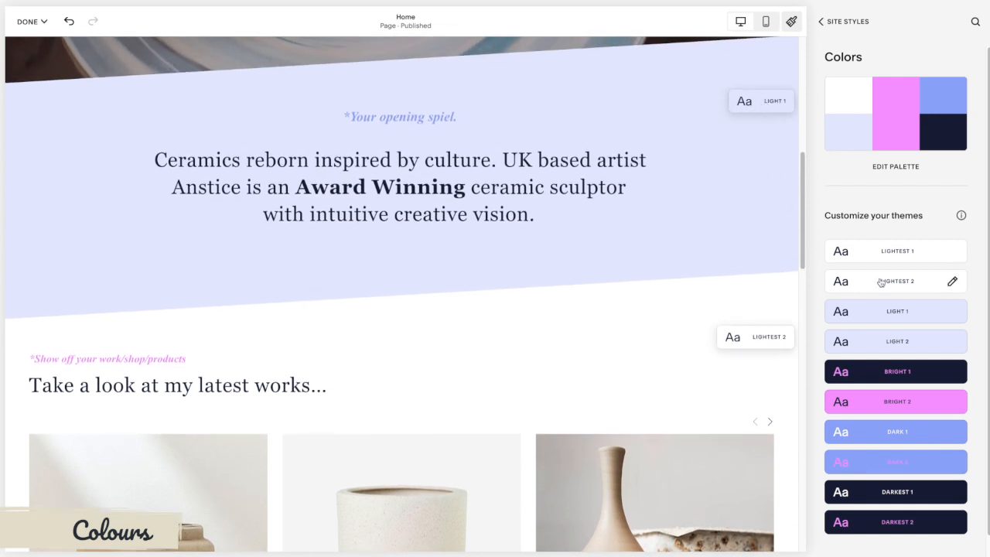
- Open the Light 1 theme for editing and look through its header, sitewide and text colour options
left_click(954, 312)
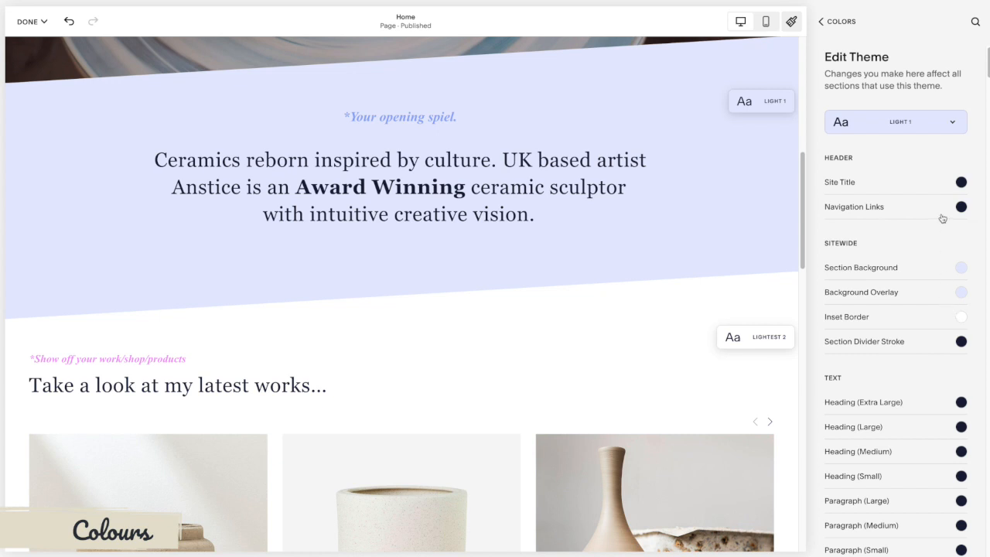
scroll(939, 228, "down", 2)
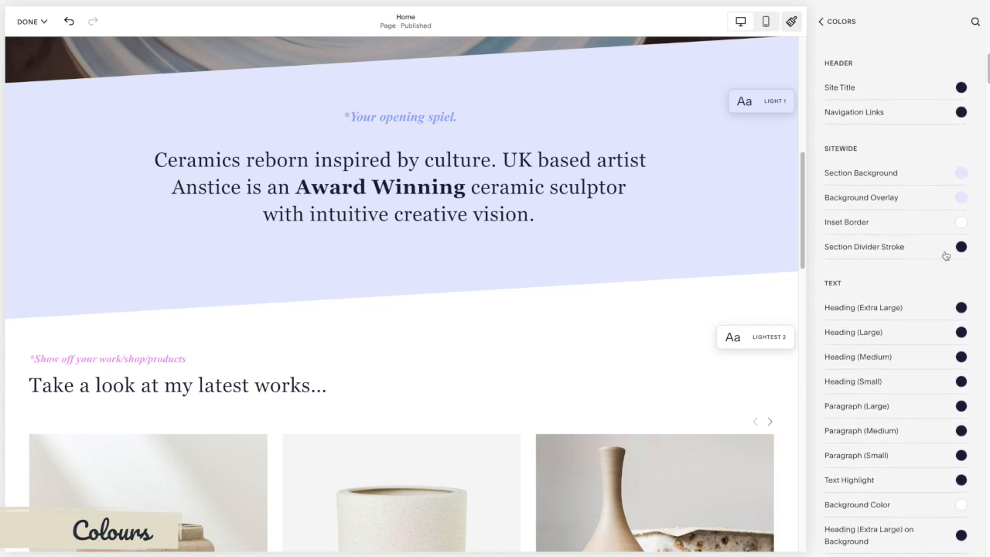
scroll(944, 255, "up", 2)
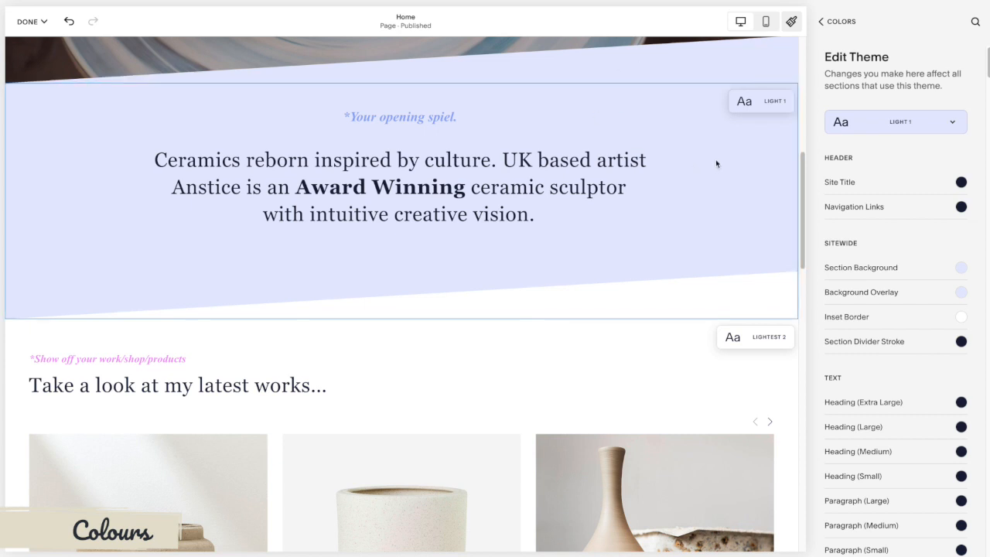
scroll(716, 164, "up", 1)
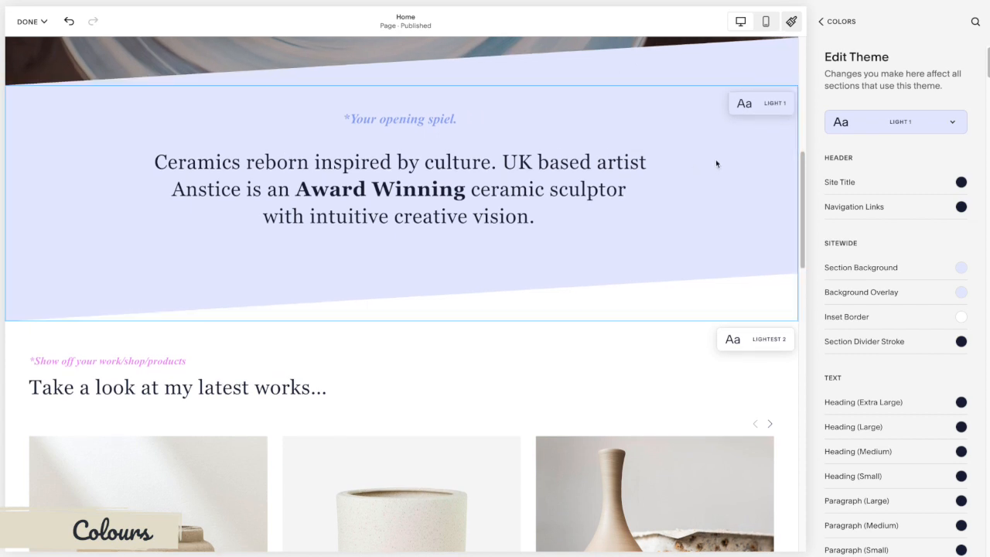
- Try the palette's pink as the Light 1 section background and replace it with custom light green RGB 190, 236, 192
left_click(961, 270)
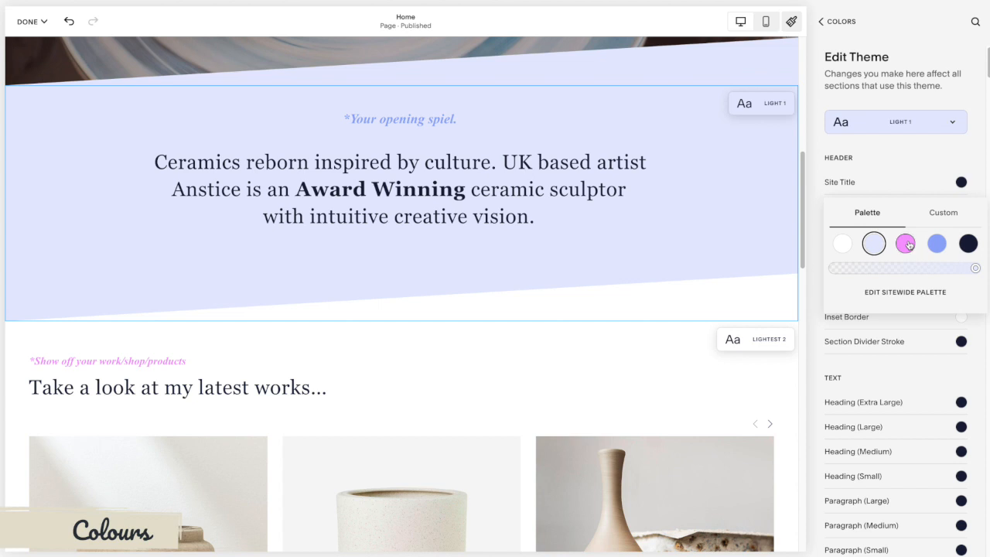
left_click(907, 244)
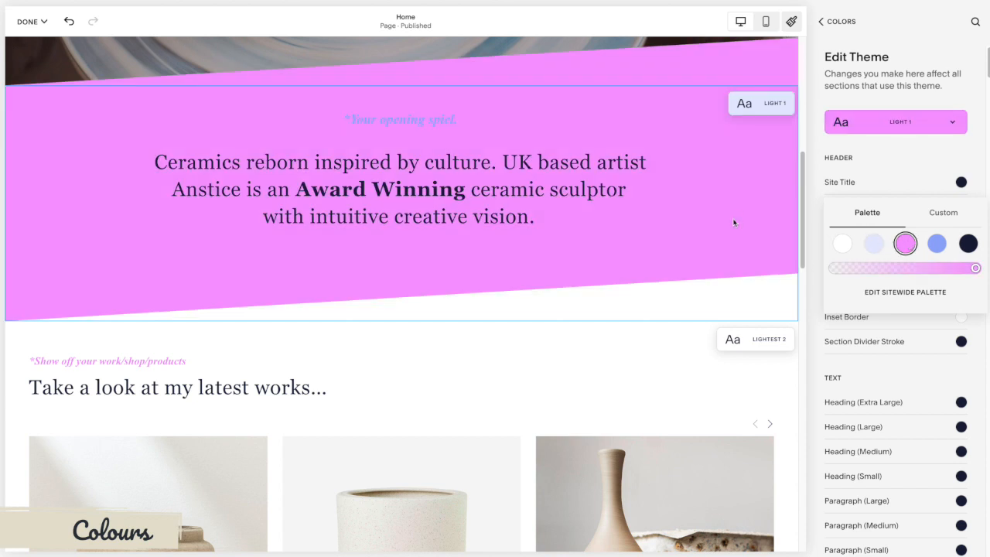
left_click(943, 213)
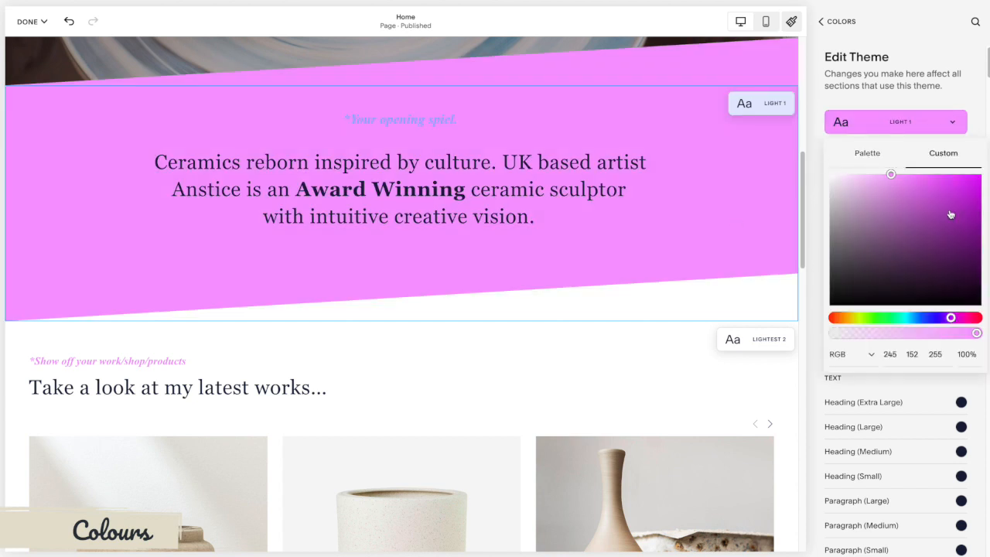
left_click(883, 319)
left_click(859, 184)
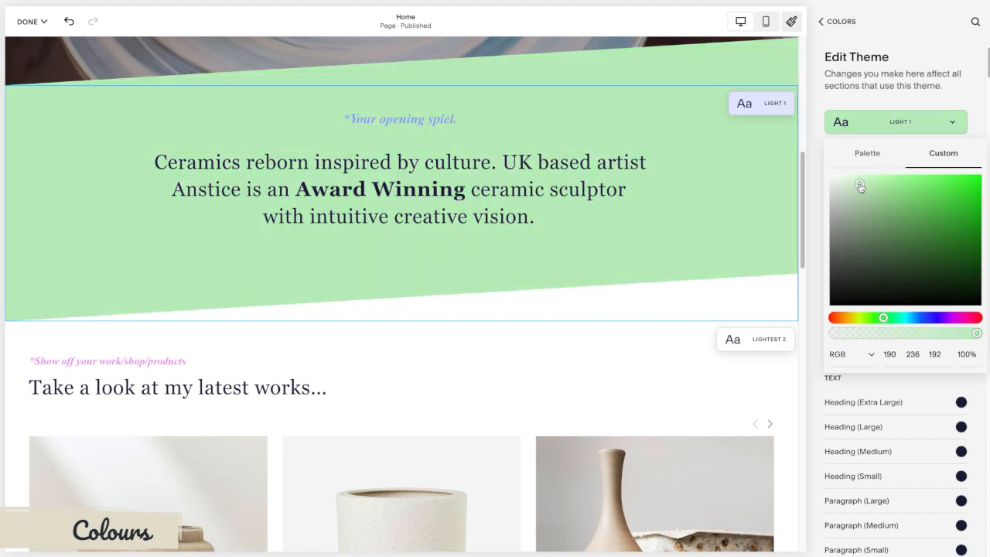
- Close the Light 1 background colour picker, check the green section on the Home page and return to the main Site Styles list
left_click(960, 112)
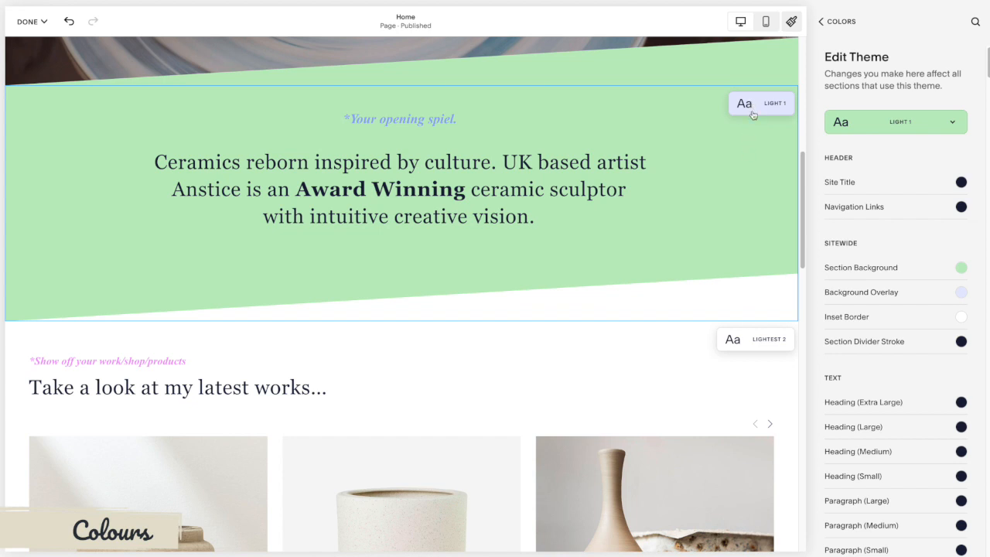
scroll(731, 252, "down", 1)
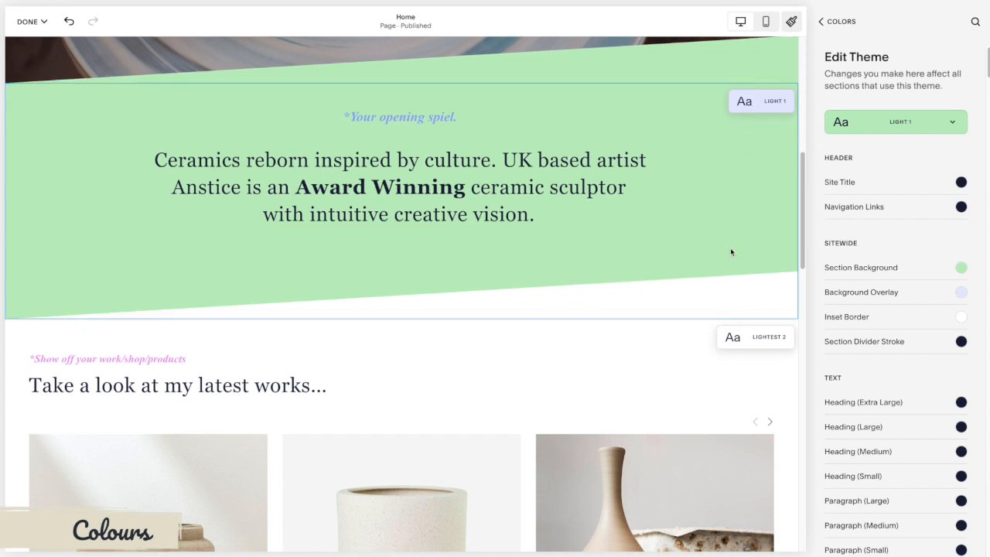
scroll(731, 248, "up", 1)
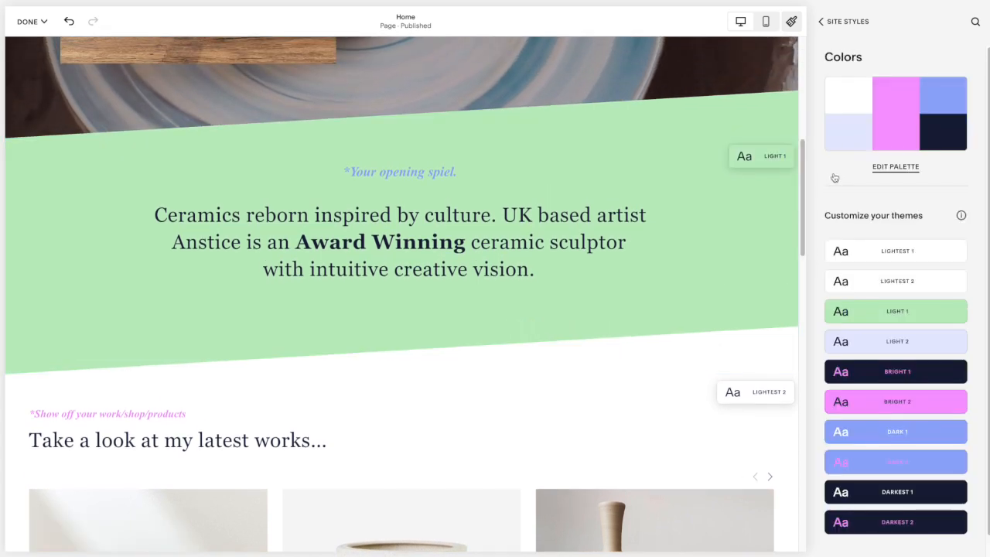
left_click(835, 23)
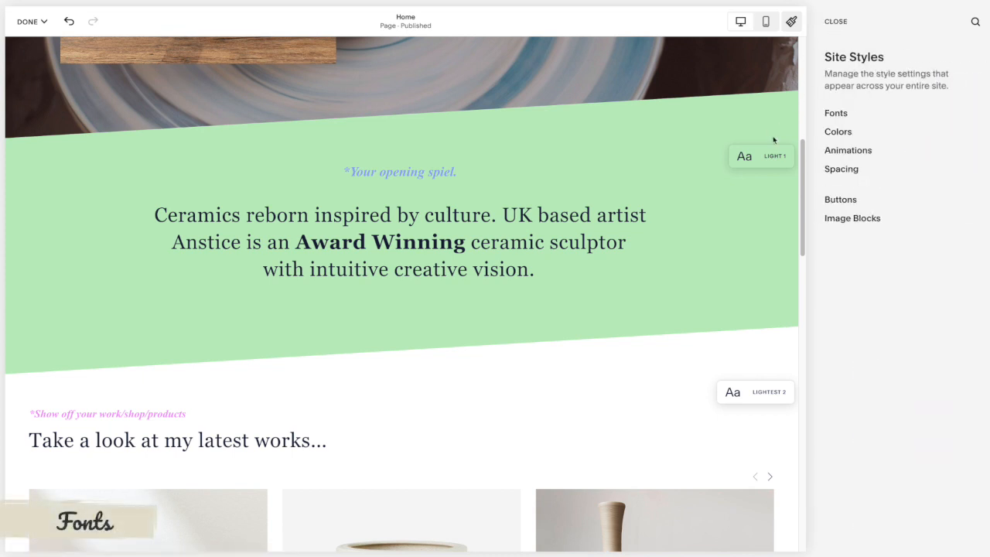
- Open the Fonts settings, browse the sans-serif font packs and switch the site to the Six Caps pack
left_click(835, 114)
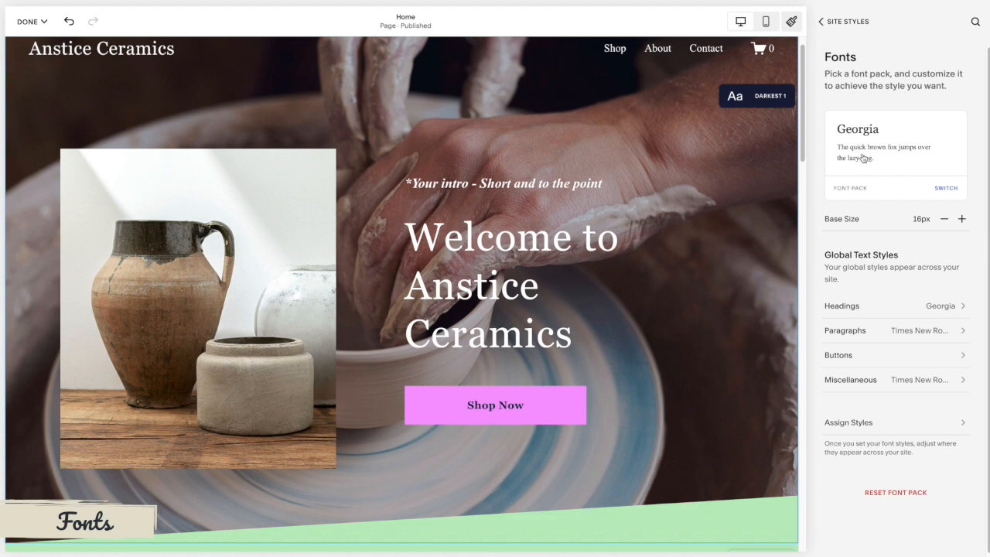
left_click(941, 192)
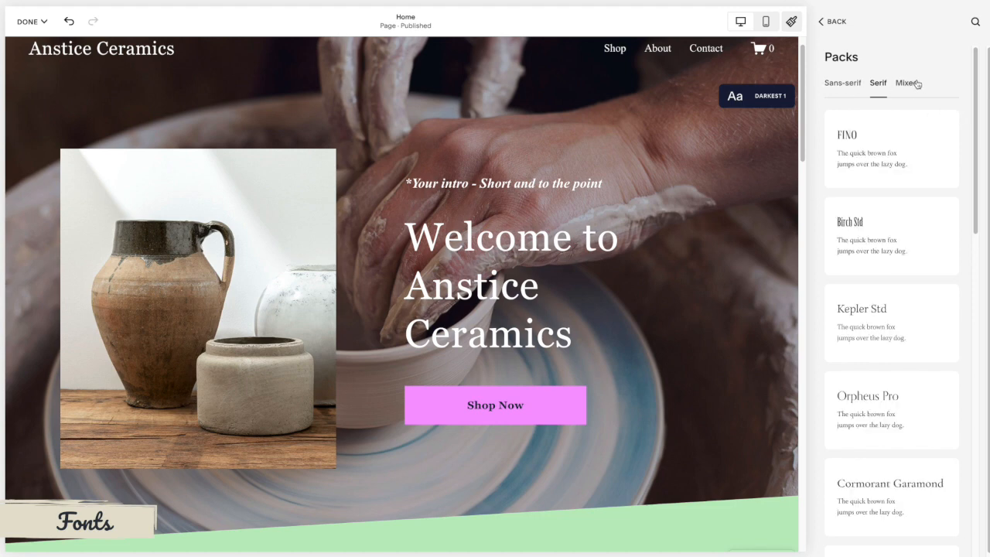
left_click(847, 86)
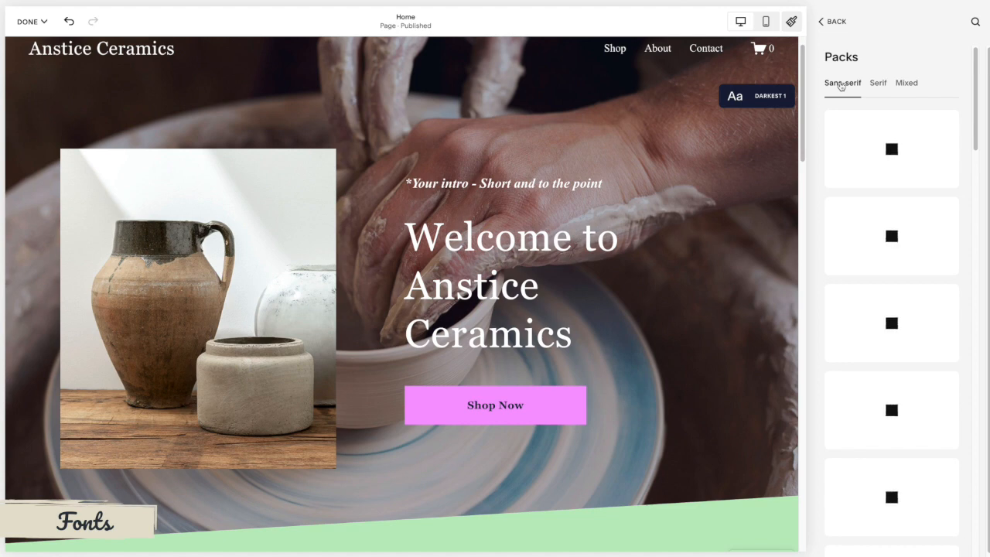
scroll(908, 137, "down", 3)
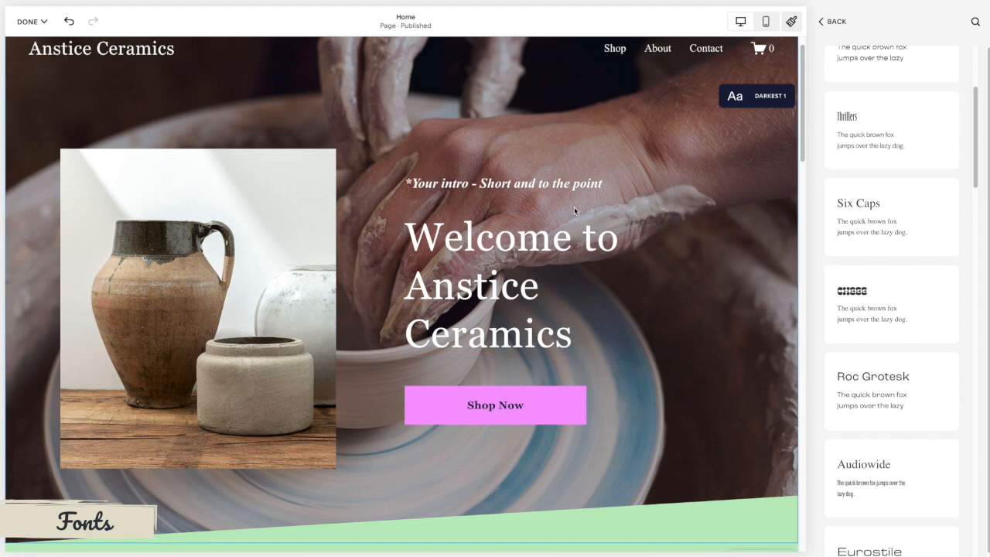
scroll(576, 212, "down", 2)
scroll(575, 211, "down", 2)
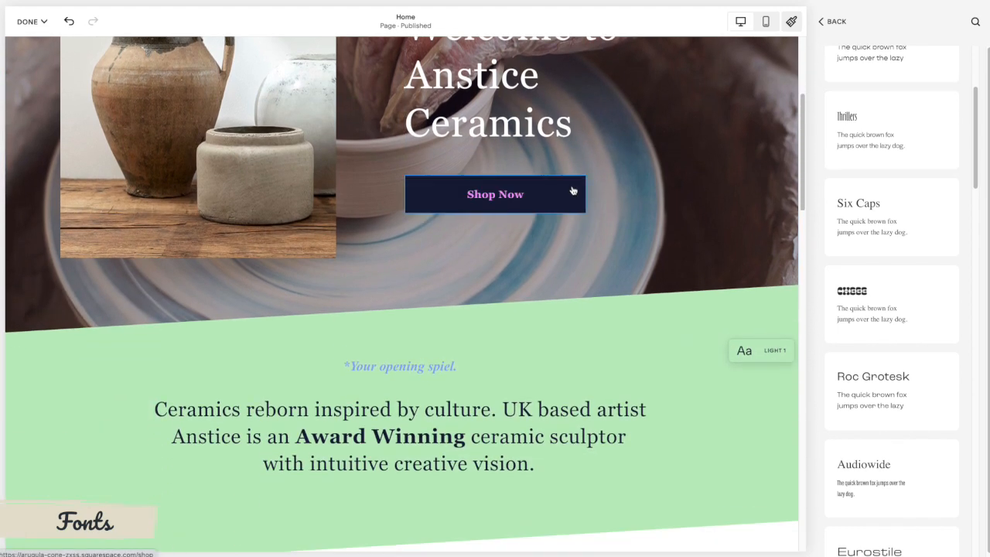
scroll(574, 192, "down", 2)
scroll(576, 190, "up", 1)
scroll(697, 262, "up", 3)
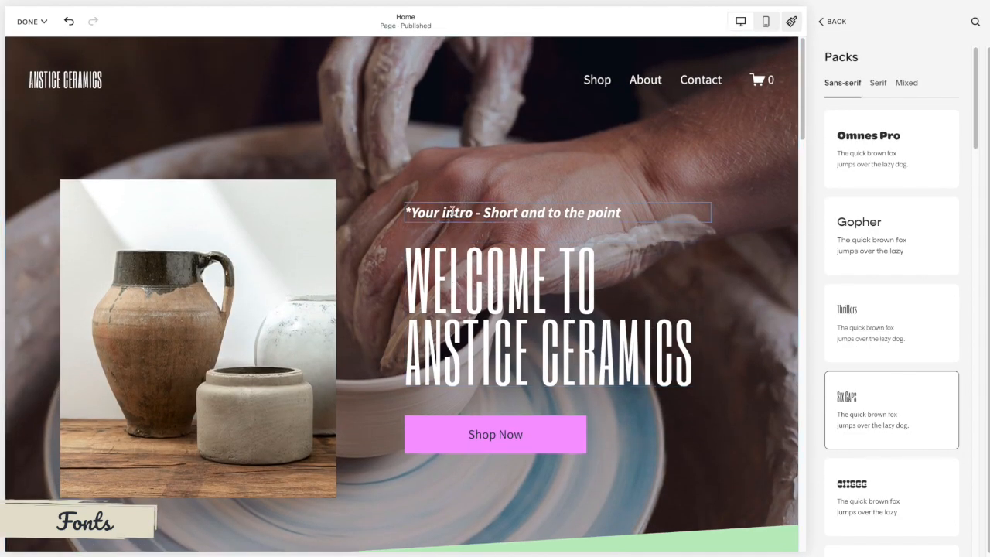
- Review the Six Caps font pack across the Home page sections, from the intro down to the footer
scroll(466, 211, "down", 6)
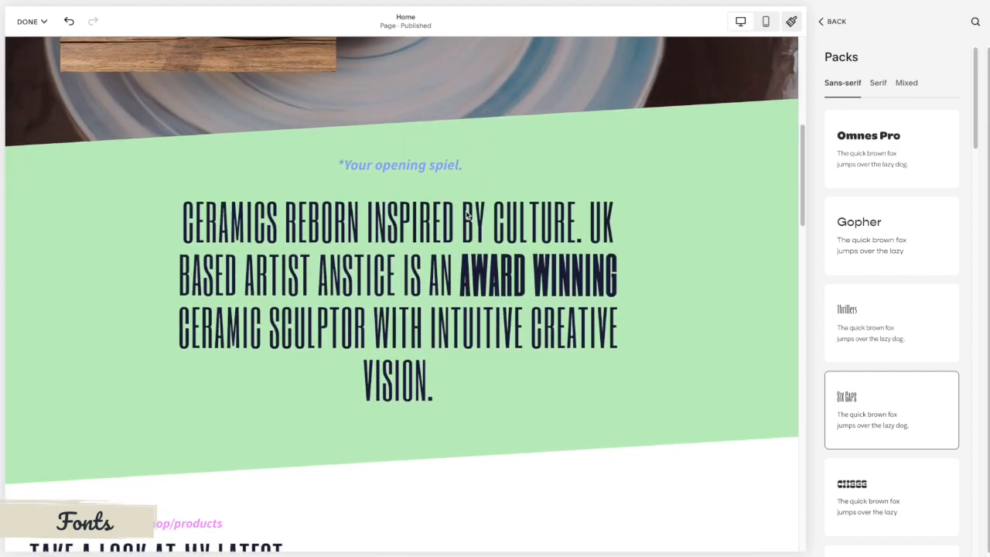
scroll(523, 228, "down", 9)
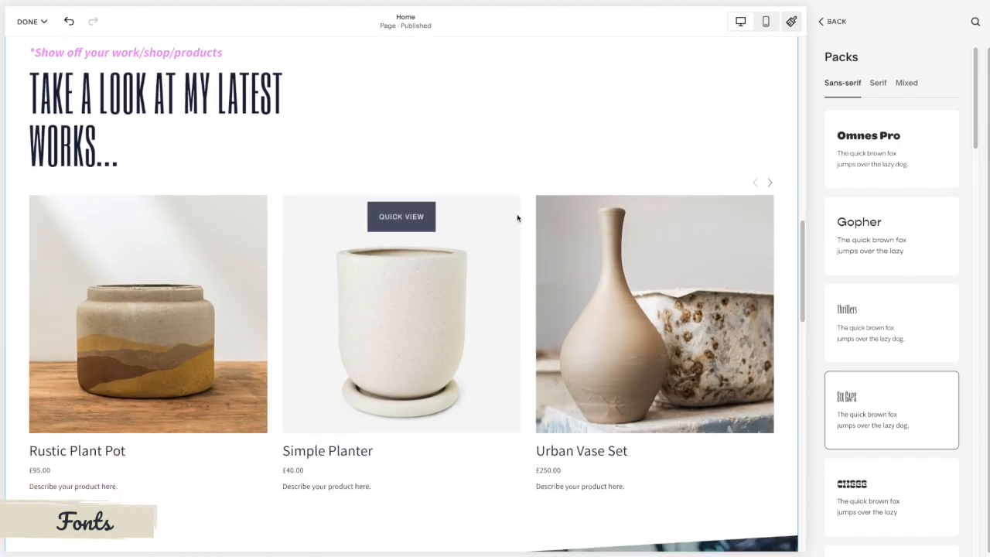
scroll(517, 218, "down", 2)
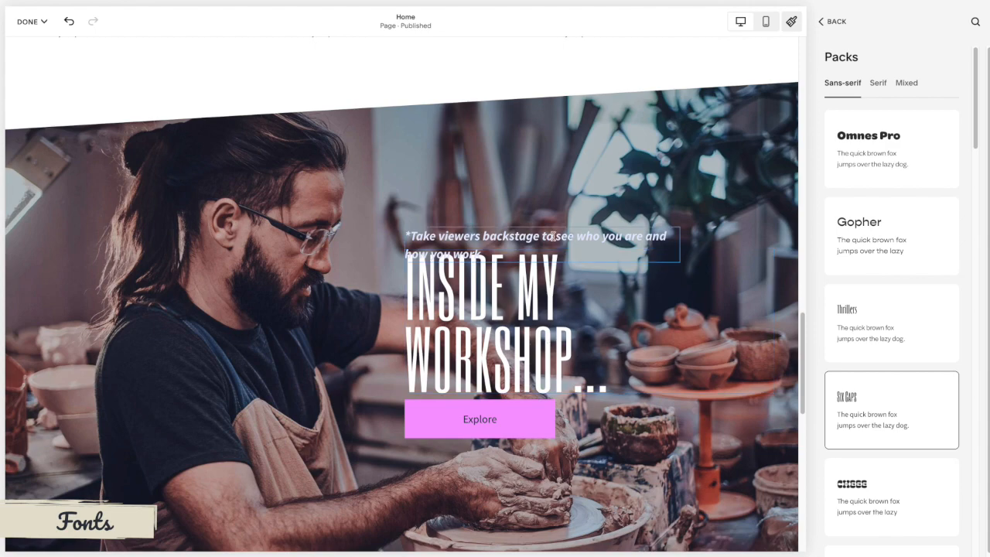
scroll(657, 335, "down", 3)
scroll(526, 329, "down", 2)
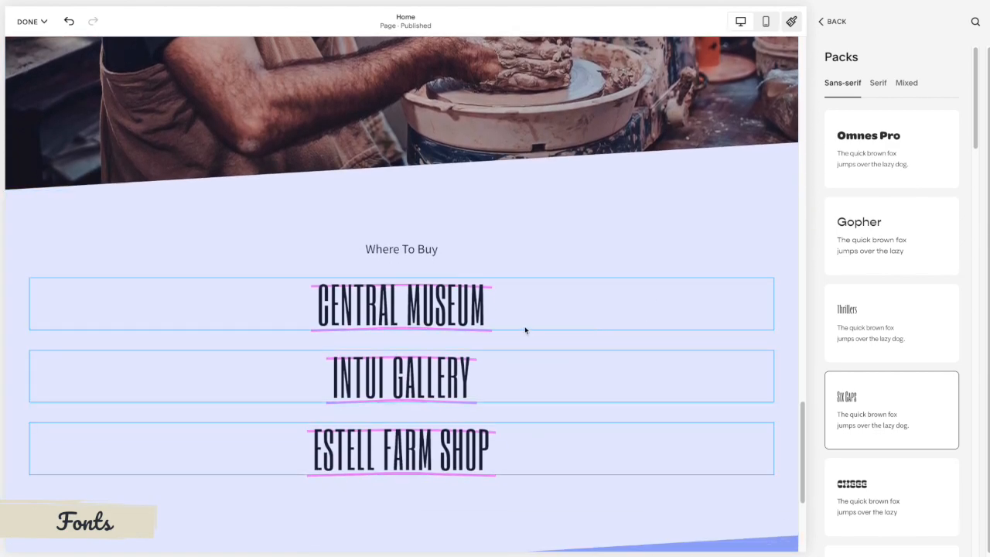
scroll(523, 317, "down", 2)
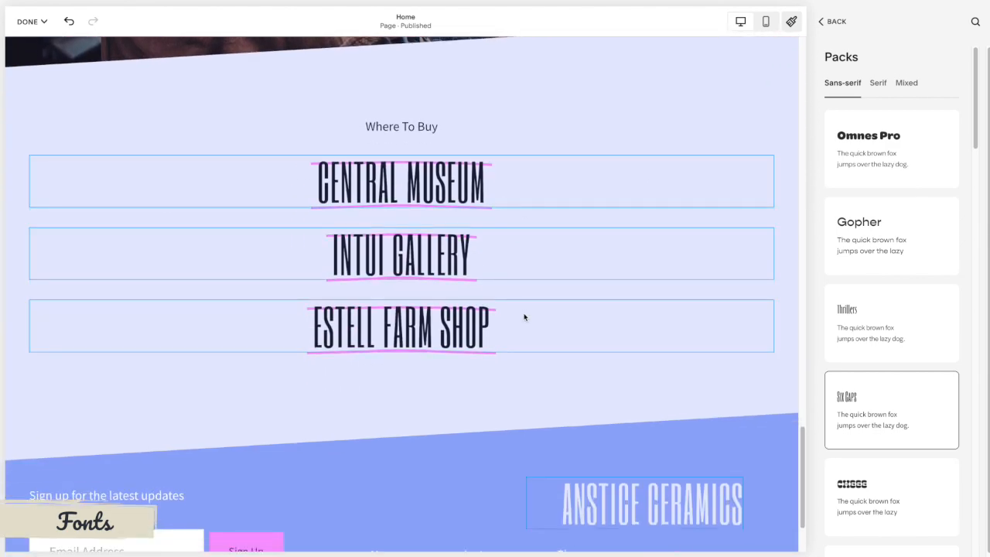
scroll(524, 317, "up", 3)
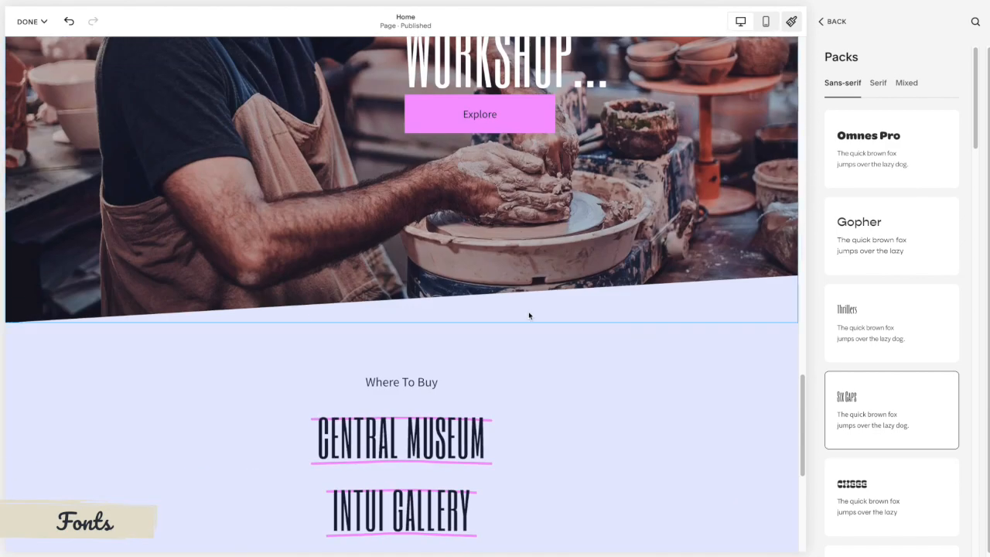
- Open the global Headings text style and set the Heading 1 size to 5.5rem
left_click(837, 19)
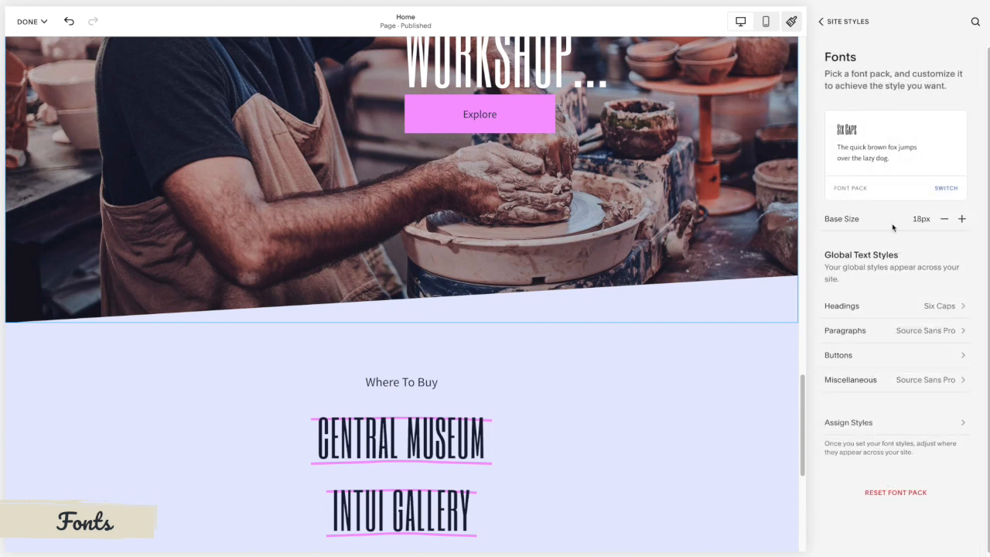
scroll(893, 228, "down", 1)
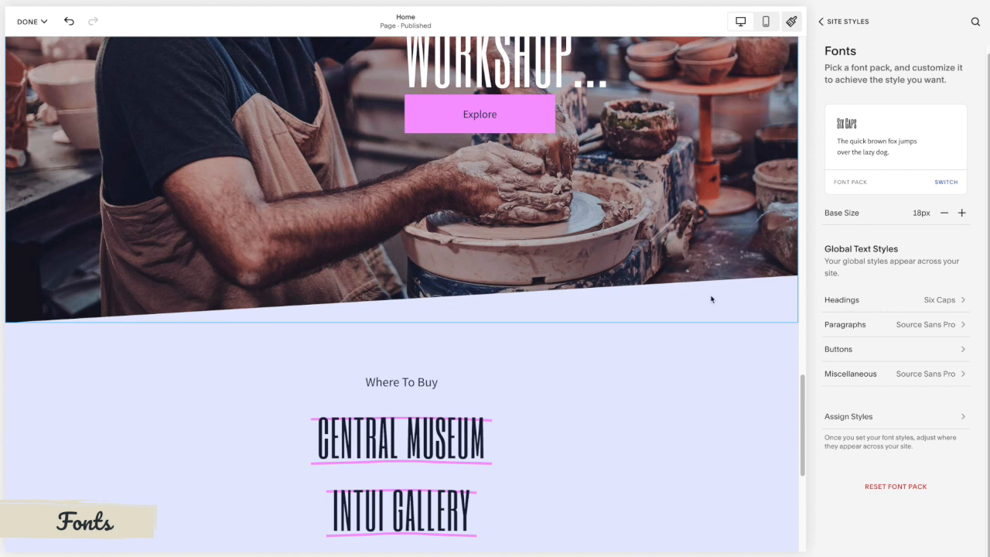
scroll(703, 293, "up", 5)
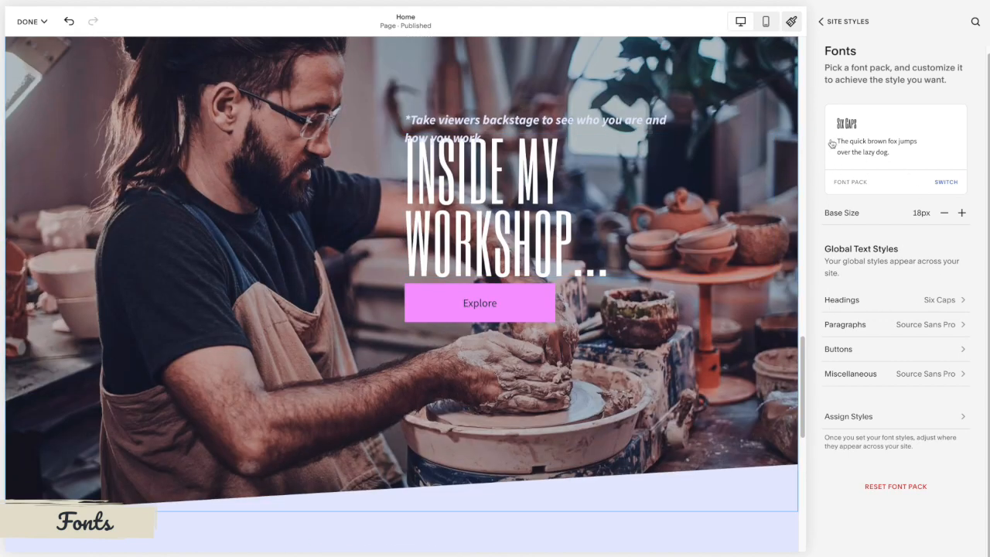
left_click(913, 303)
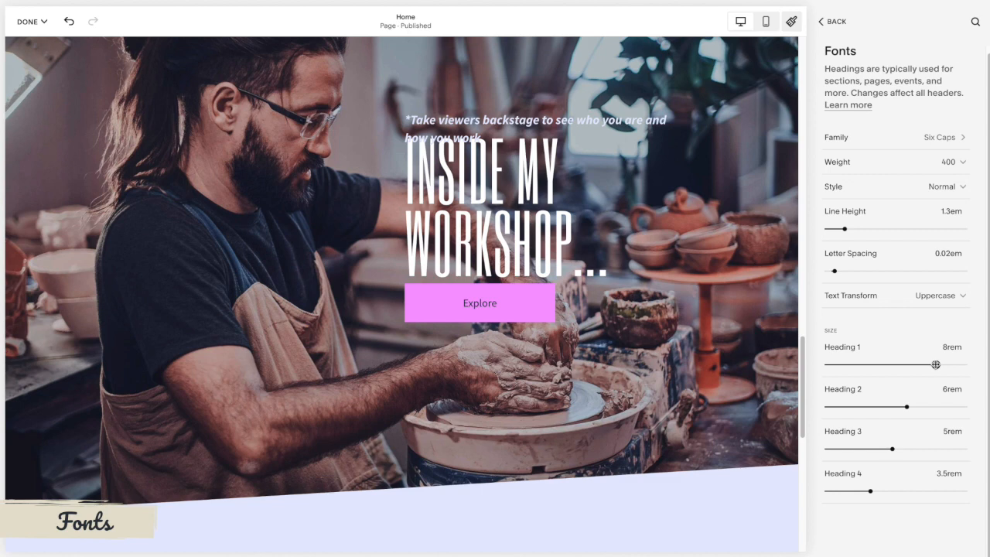
left_click_drag(936, 364, 899, 365)
- Open the heading style from the Where To Buy section and set Heading 2 to 5.5rem and Heading 3 to 3.8rem
scroll(745, 373, "down", 3)
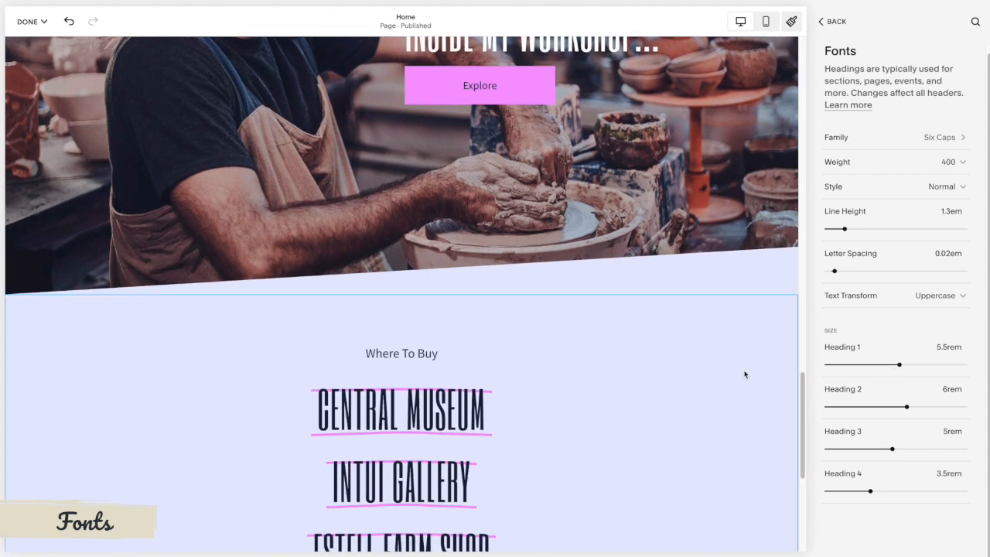
left_click(461, 354)
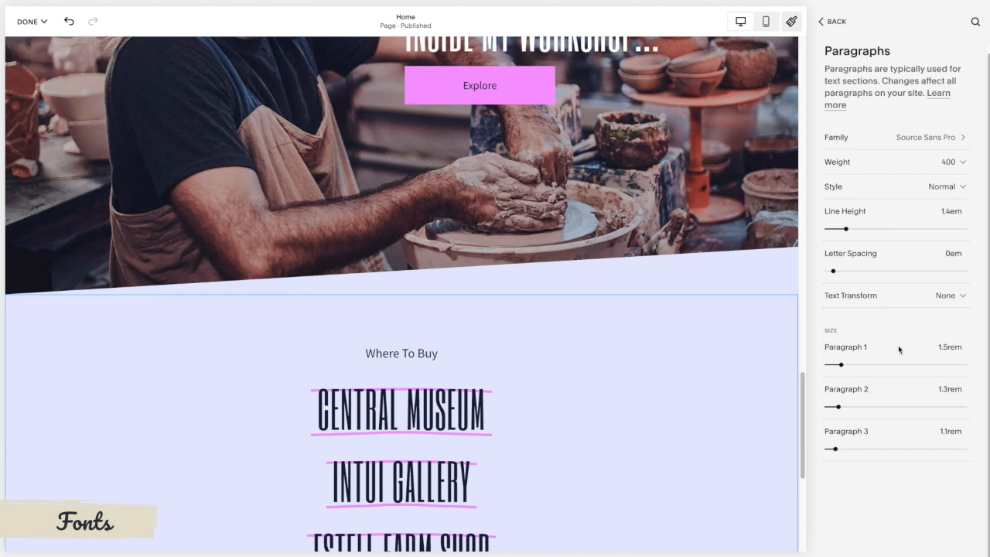
left_click(594, 417)
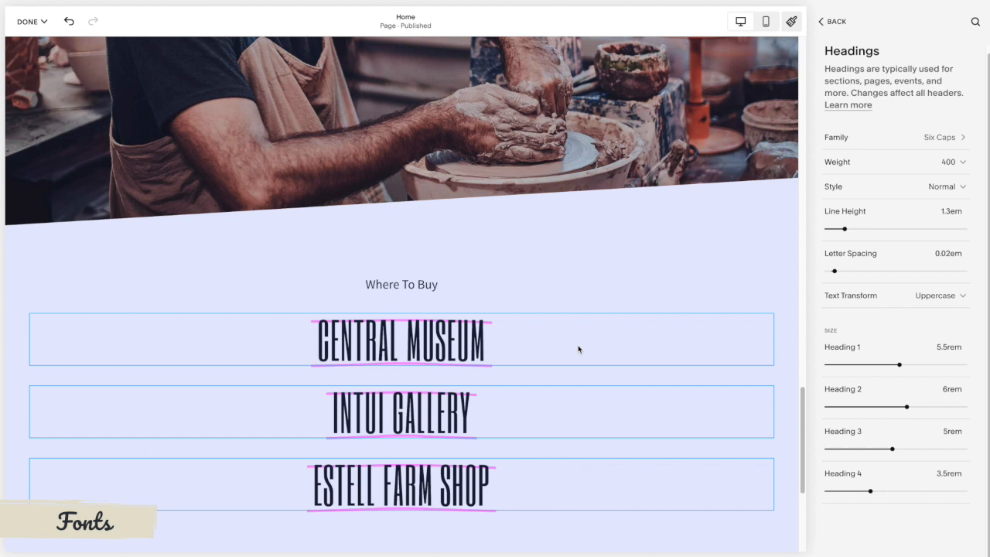
mouse_move(906, 406)
left_mouse_down()
mouse_move(866, 406)
mouse_move(900, 406)
left_mouse_up()
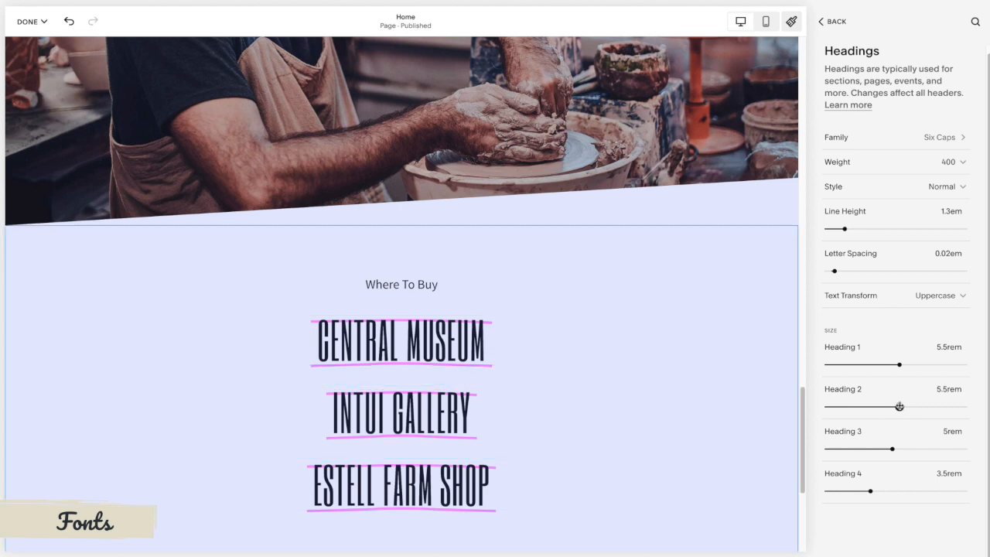
mouse_move(892, 448)
left_mouse_down()
mouse_move(840, 449)
mouse_move(875, 449)
left_mouse_up()
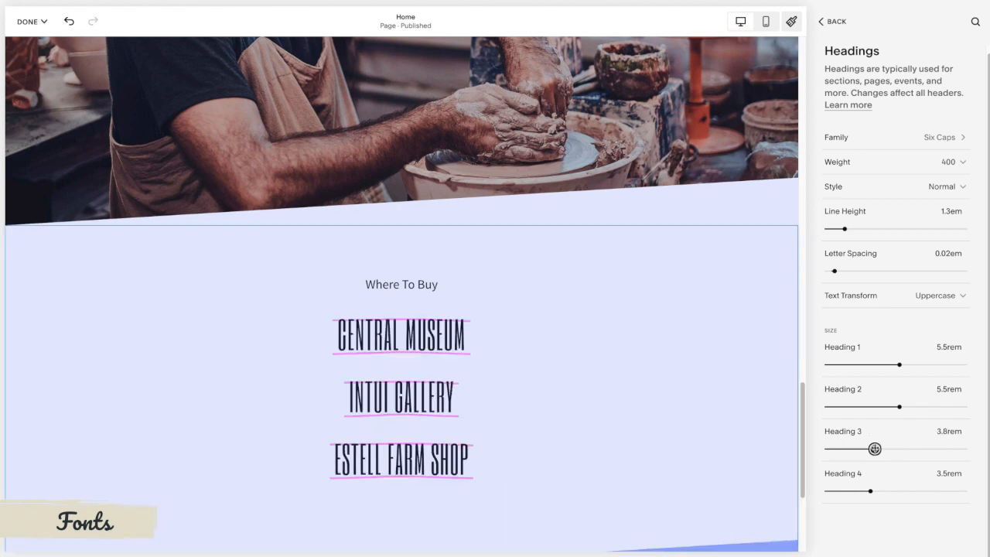
- Open the paragraph style of the Where To Buy text, set Paragraph 1 to 2rem and Paragraph 2 to 2.1rem, and close Site Styles
left_click(455, 285)
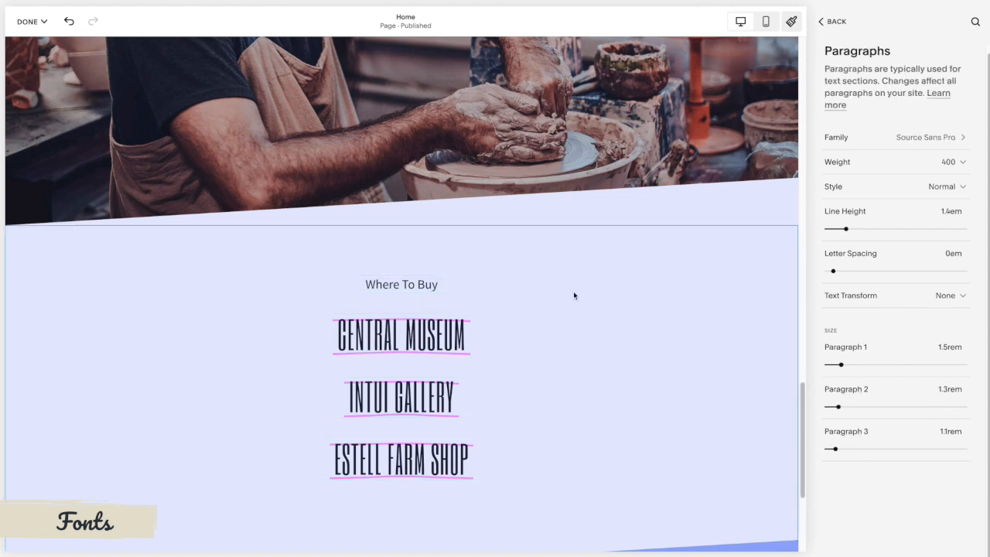
mouse_move(841, 364)
left_mouse_down()
mouse_move(864, 365)
mouse_move(848, 364)
left_mouse_up()
mouse_move(839, 406)
left_mouse_down()
mouse_move(875, 406)
mouse_move(849, 407)
left_mouse_up()
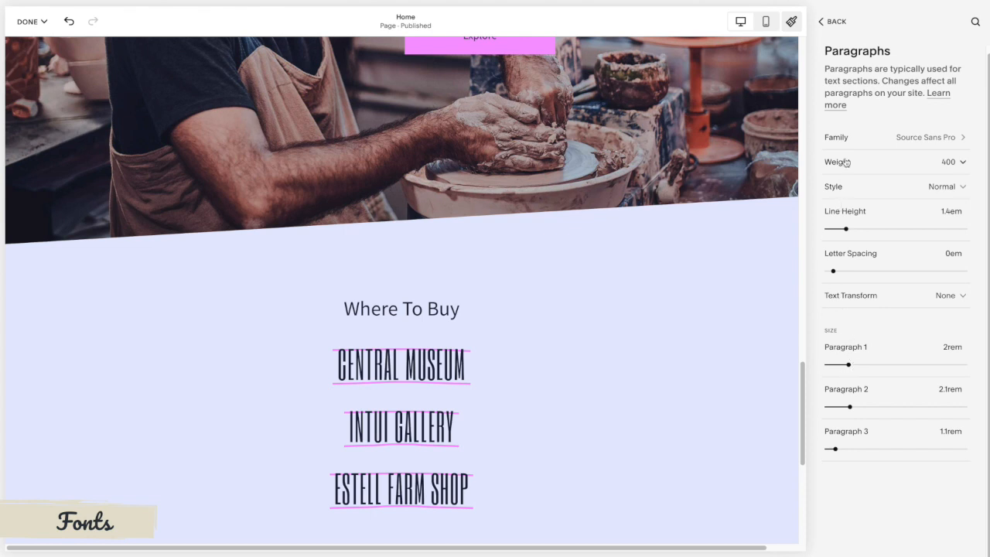
left_click(836, 22)
left_click(837, 23)
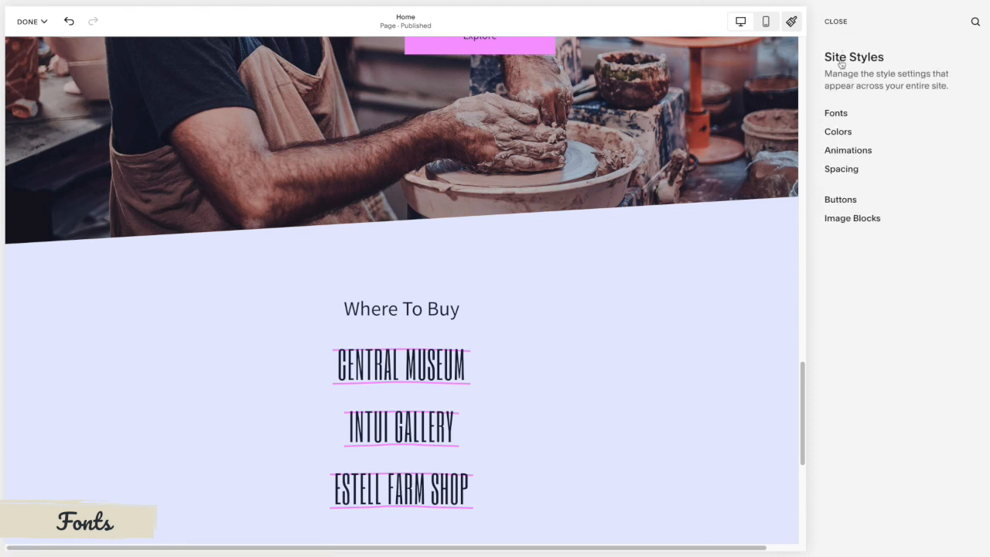
left_click(836, 22)
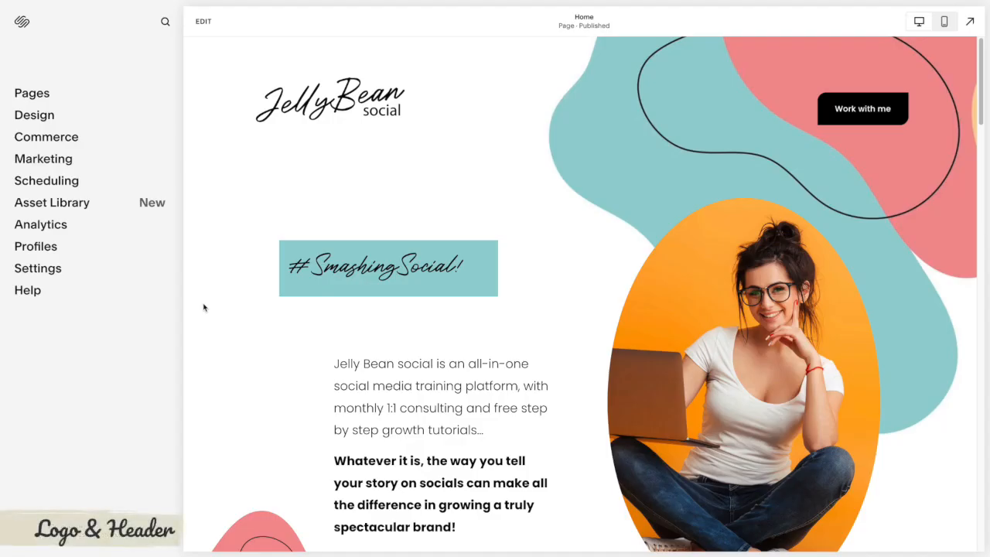
- Start editing the Jelly Bean Social Home page and open its global site header settings
left_click(204, 22)
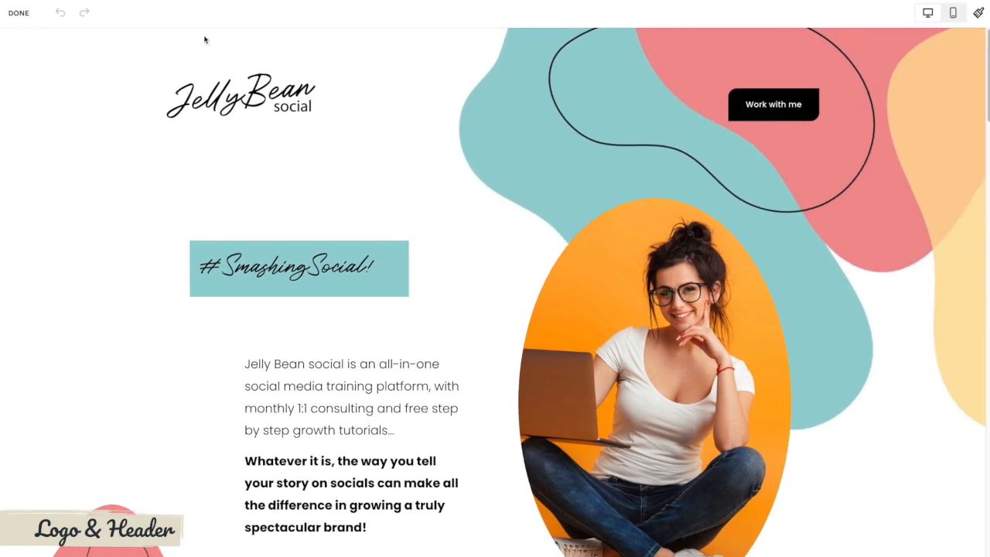
mouse_move(485, 98)
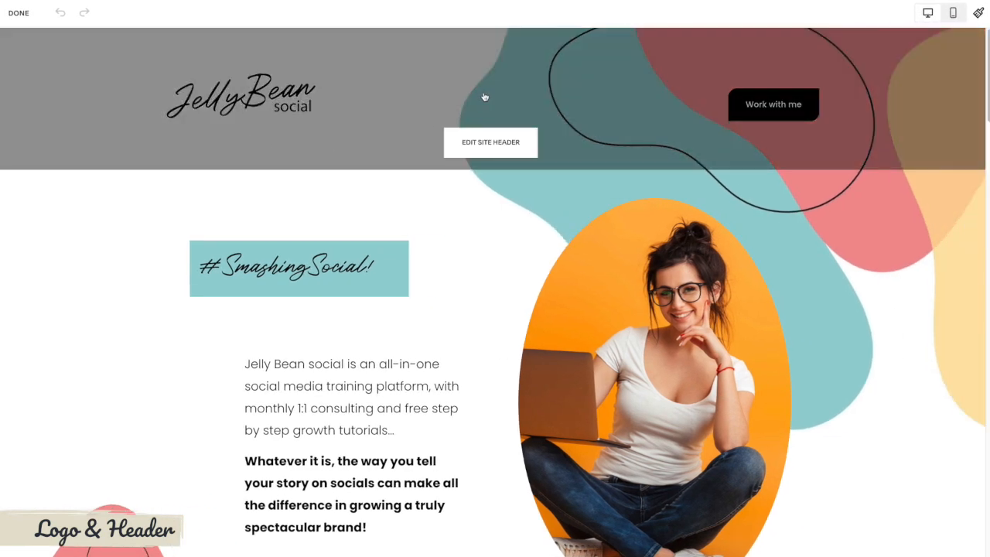
left_click(493, 147)
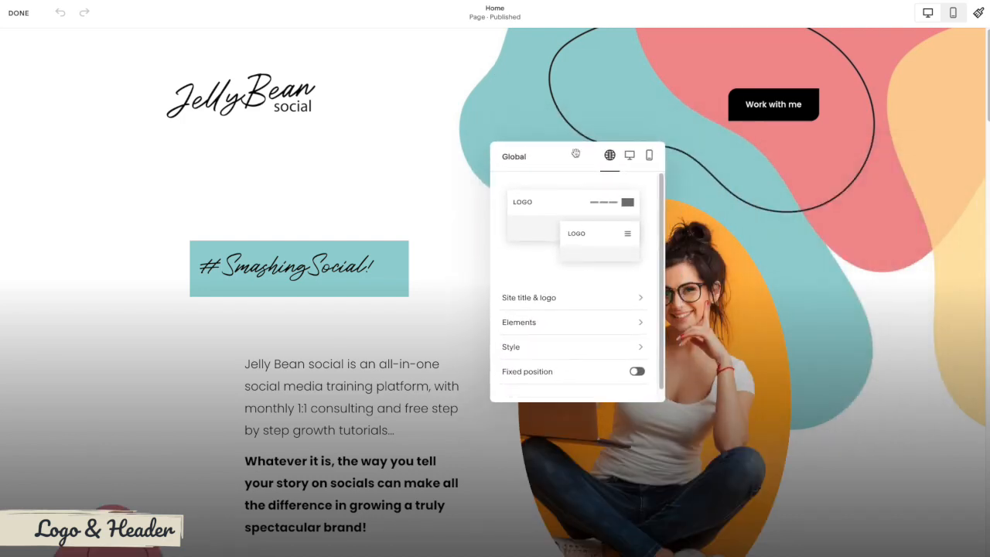
left_click_drag(571, 153, 554, 134)
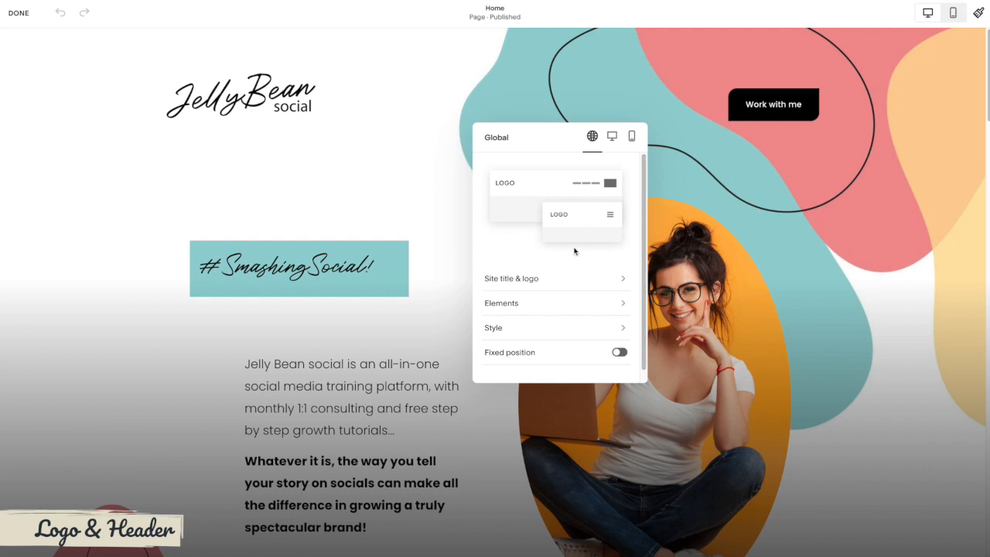
- Remove the JellyBean.png logo in the site title and logo settings and add Freya-logo.png as the logo image
scroll(586, 256, "down", 1)
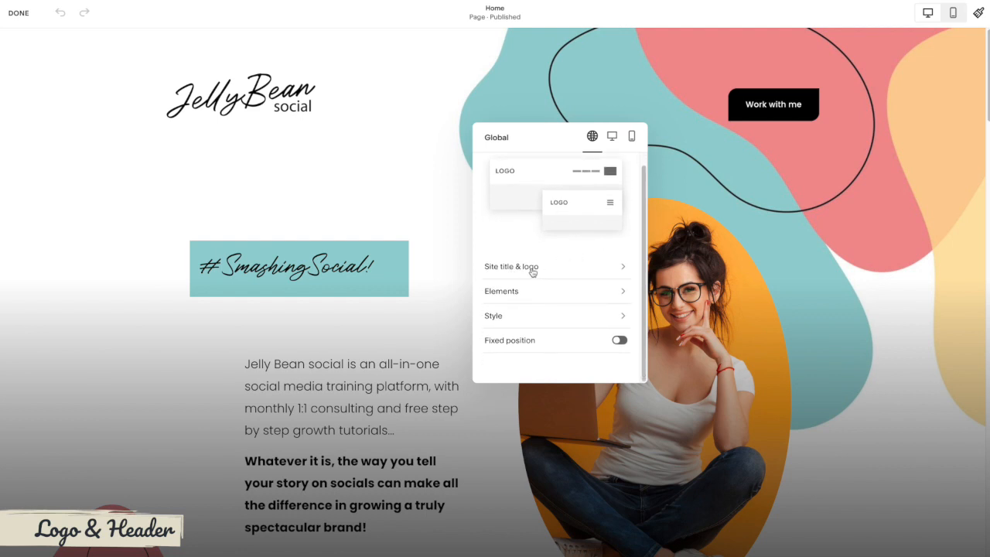
left_click(532, 269)
scroll(532, 263, "down", 1)
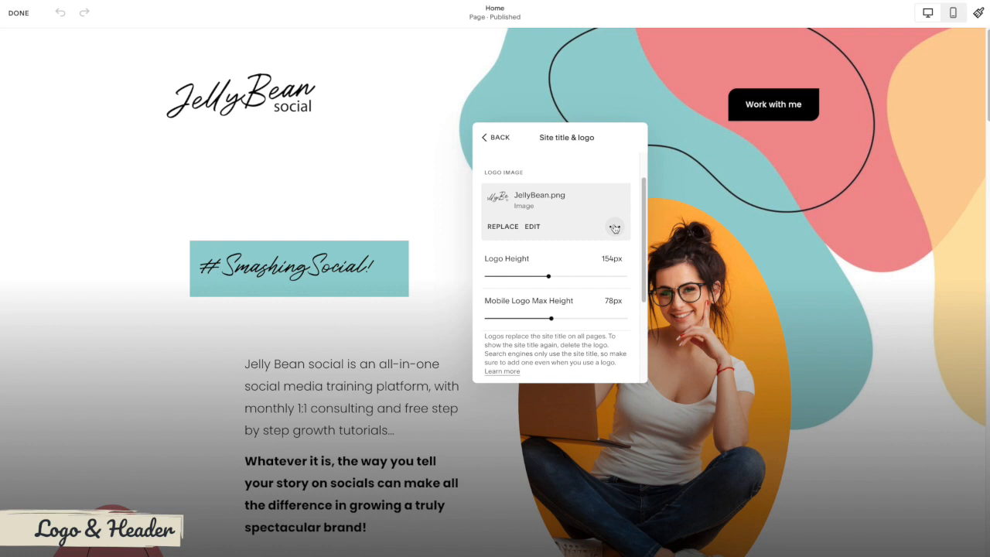
left_click(615, 227)
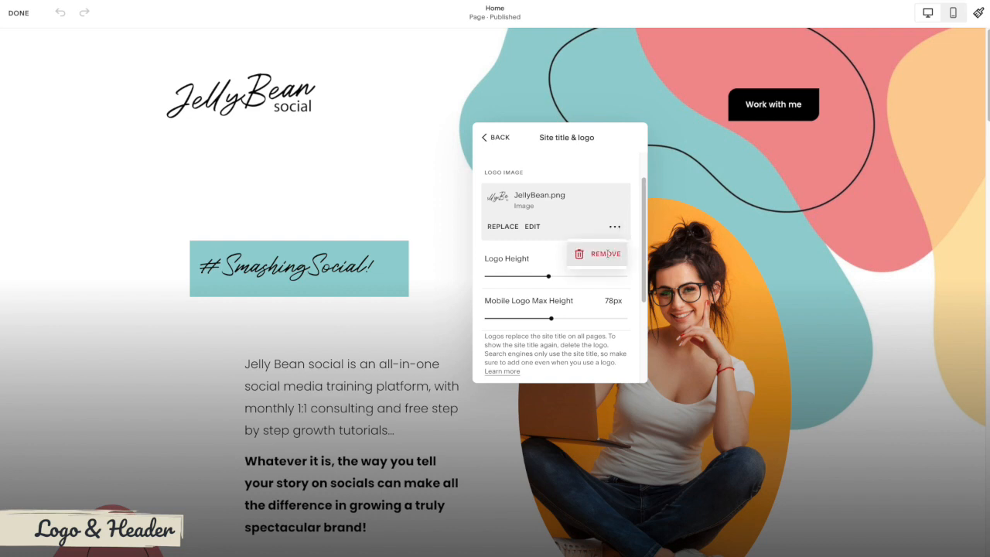
left_click(608, 254)
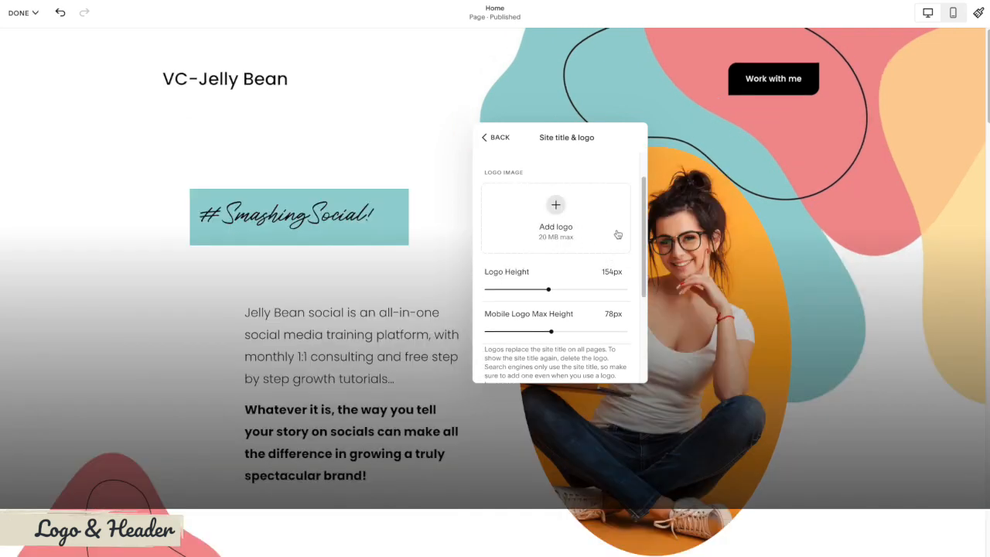
left_click_drag(936, 157, 605, 221)
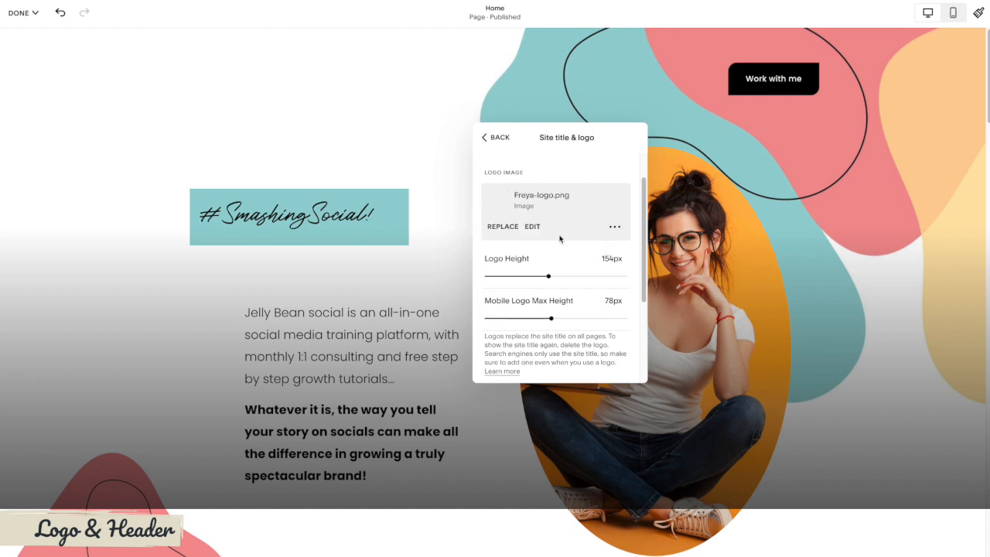
scroll(566, 247, "down", 1)
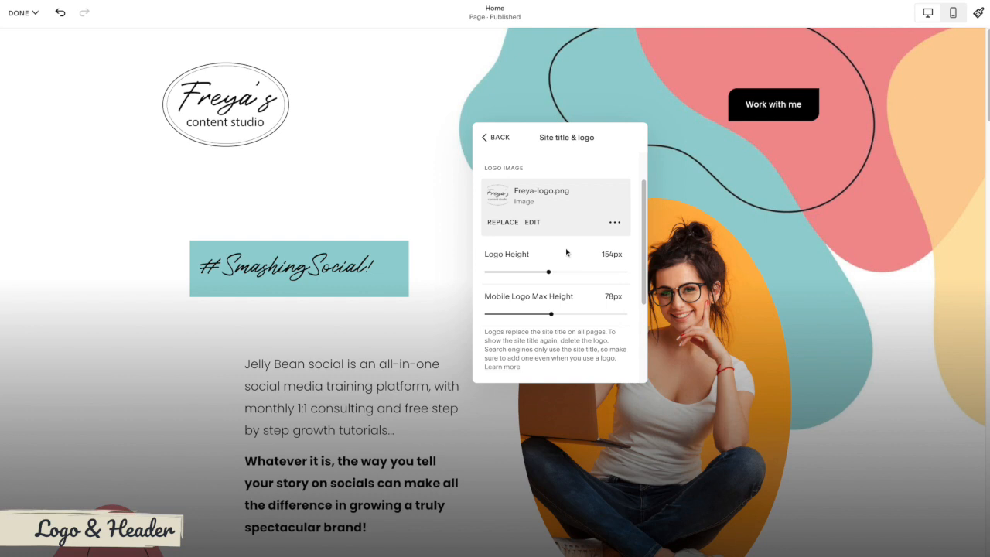
- Set the Logo Height to 166px, check the mobile logo option, and return to the global header settings
scroll(574, 269, "down", 1)
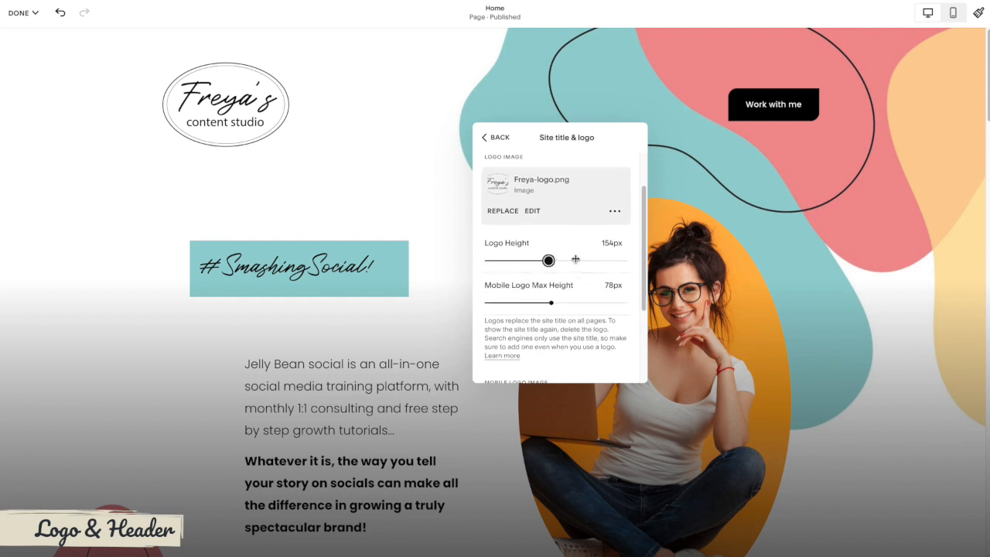
left_click(575, 260)
left_click_drag(576, 260, 554, 261)
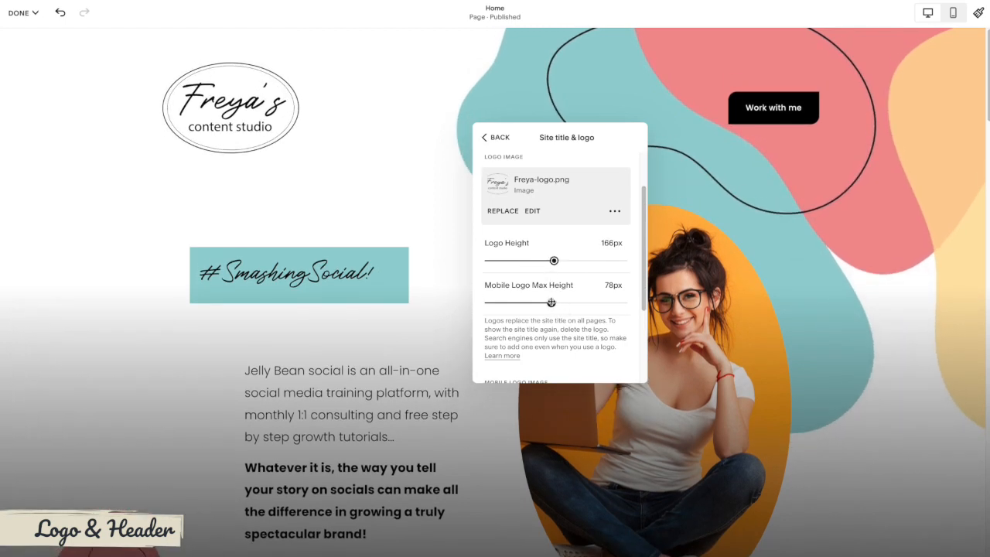
scroll(551, 302, "down", 3)
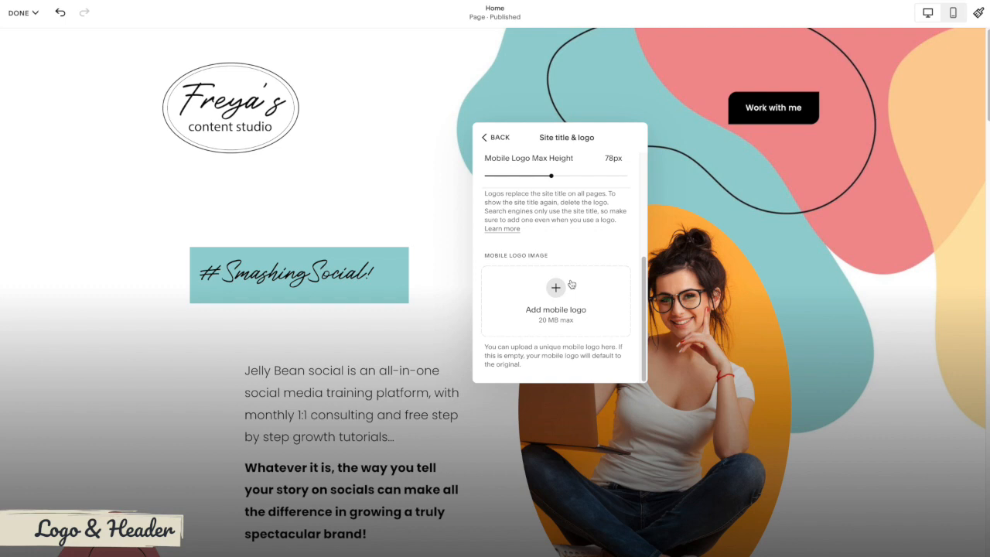
scroll(572, 285, "up", 1)
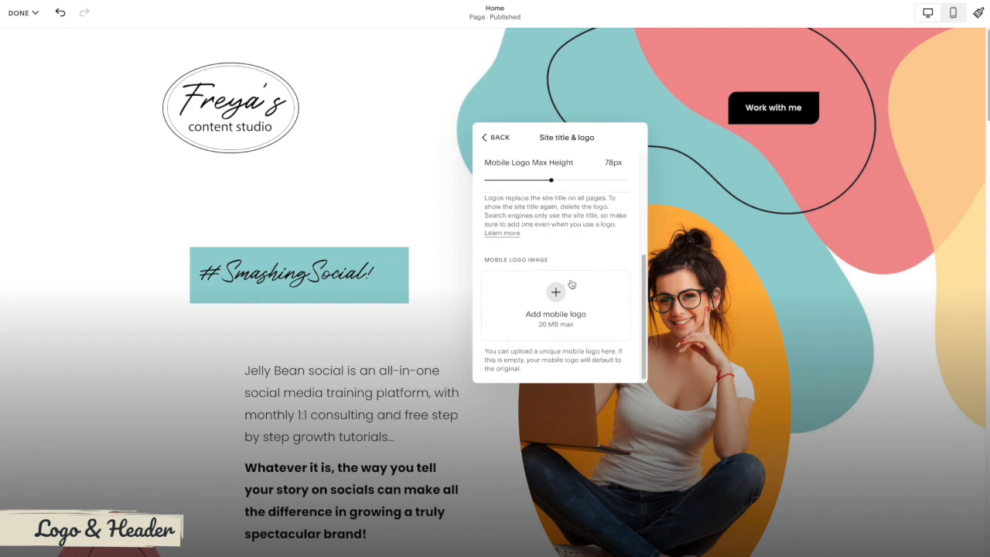
scroll(572, 284, "up", 5)
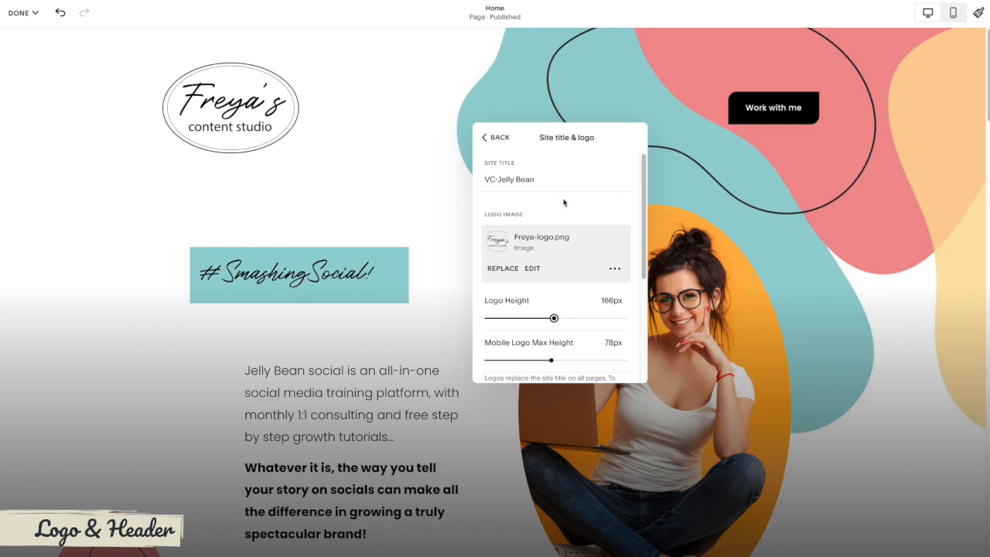
left_click(499, 138)
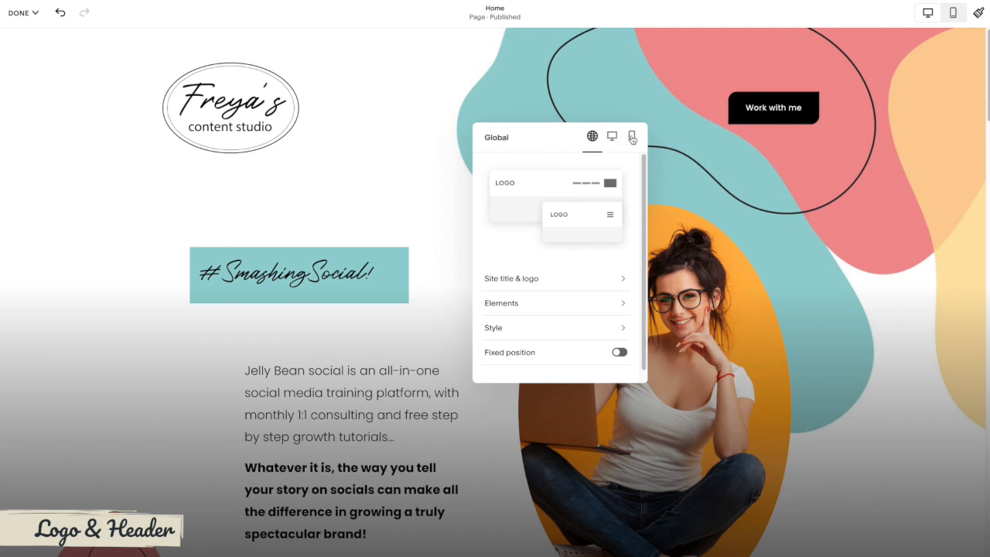
- Open the mobile header settings and set the menu icon to the plus sign with thickness M
left_click(632, 138)
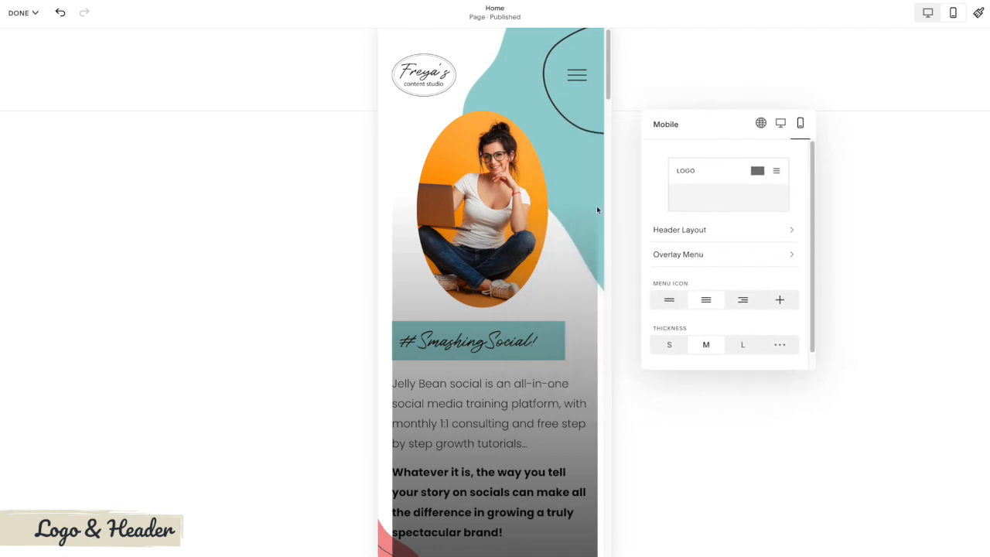
scroll(750, 246, "down", 1)
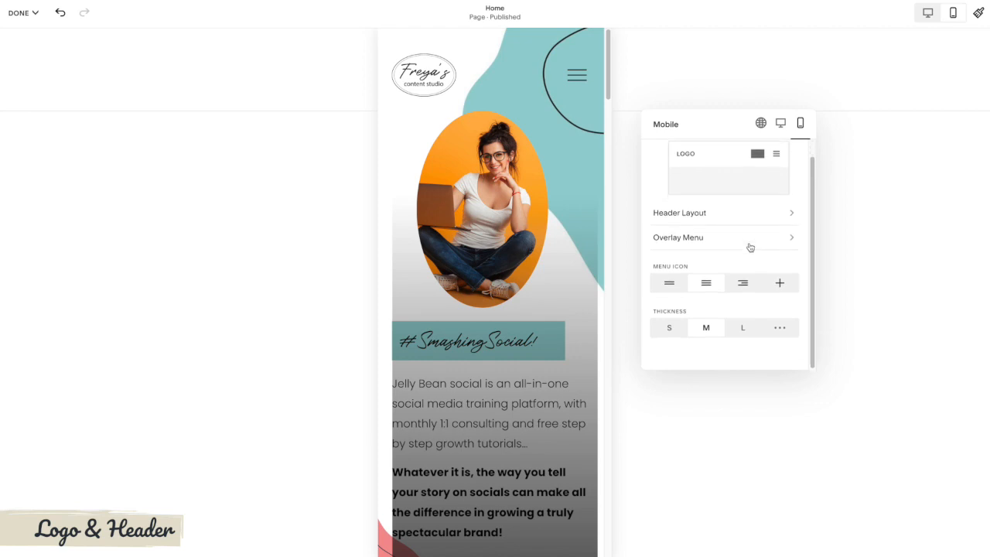
left_click(742, 283)
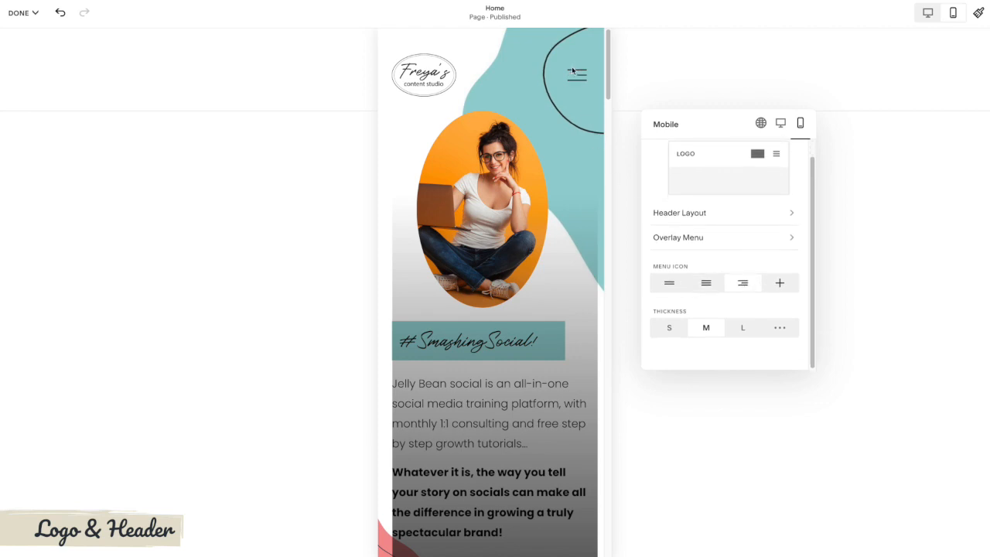
left_click(786, 286)
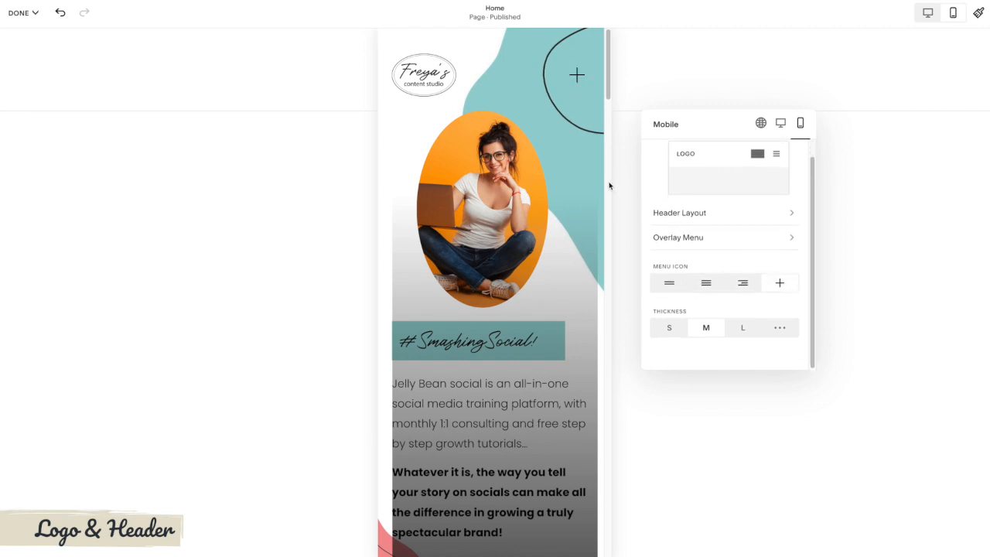
left_click(676, 328)
left_click(707, 328)
- Try several colour themes for the mobile Overlay Menu, choose the one with a pink close icon and button, and return to the mobile header settings
scroll(712, 309, "up", 1)
left_click(722, 256)
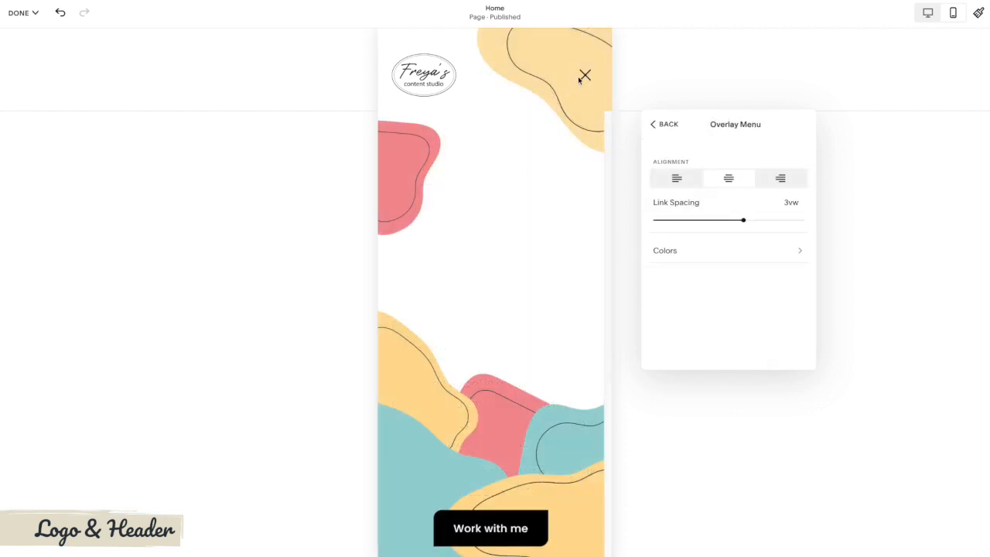
left_click(727, 253)
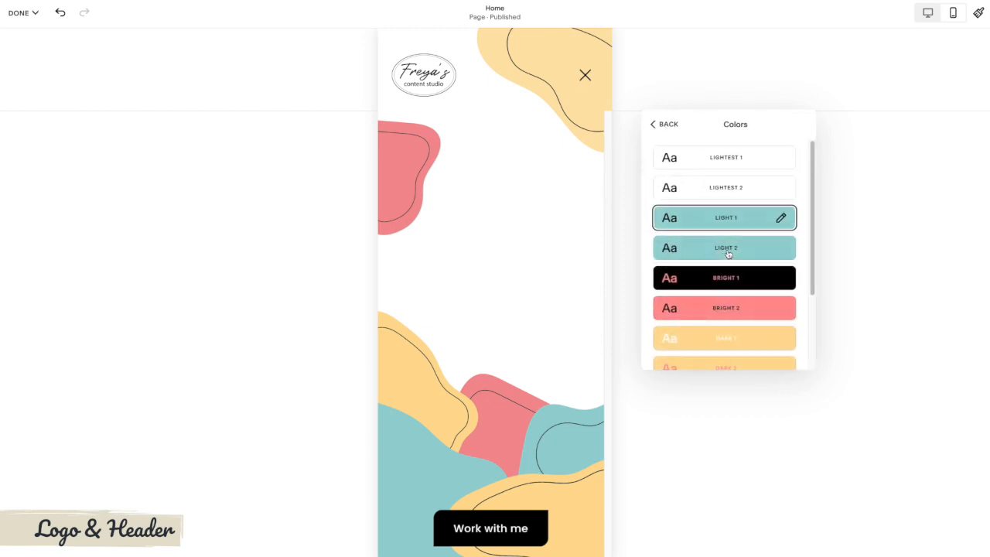
left_click(734, 160)
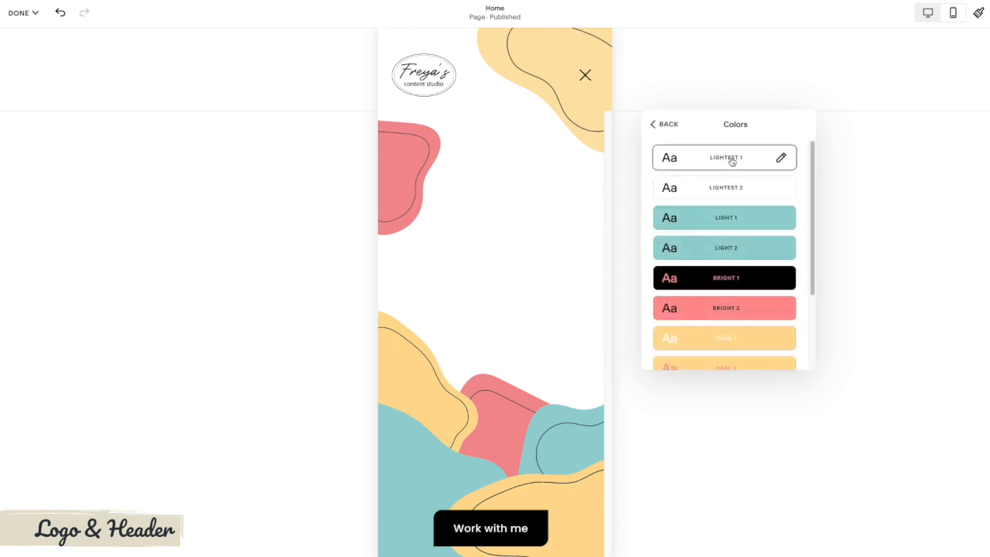
left_click(729, 256)
left_click(729, 312)
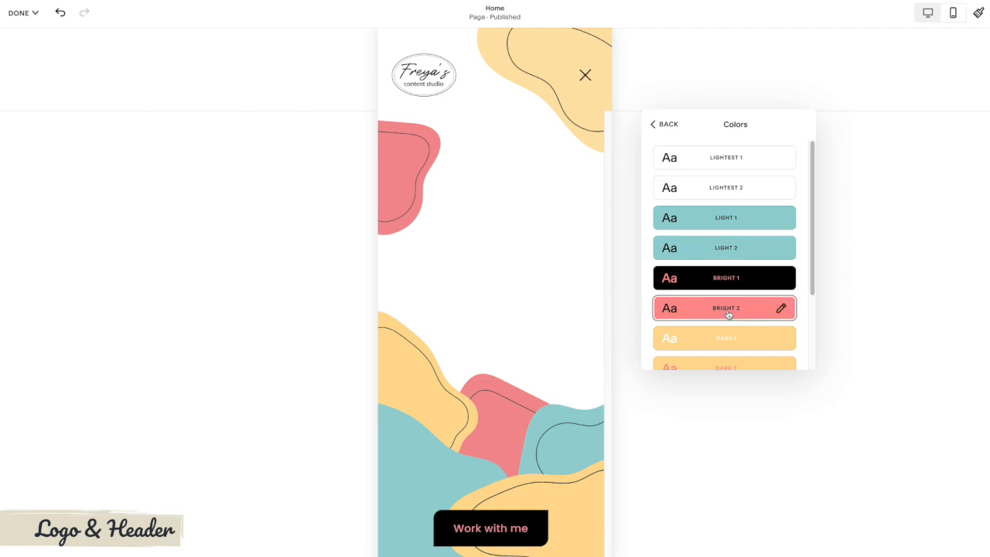
scroll(728, 314, "down", 2)
left_click(727, 312)
left_click(720, 318)
left_click(665, 126)
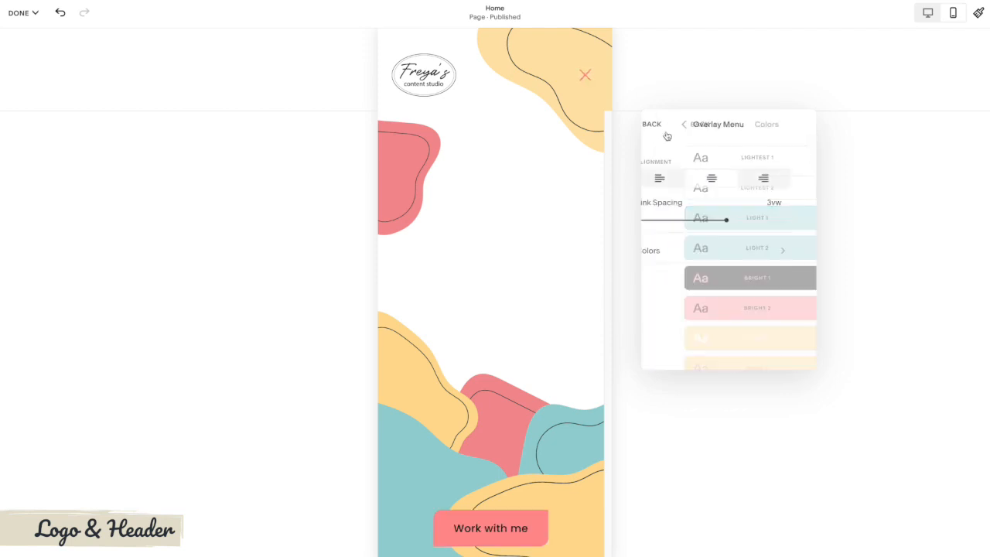
left_click(655, 123)
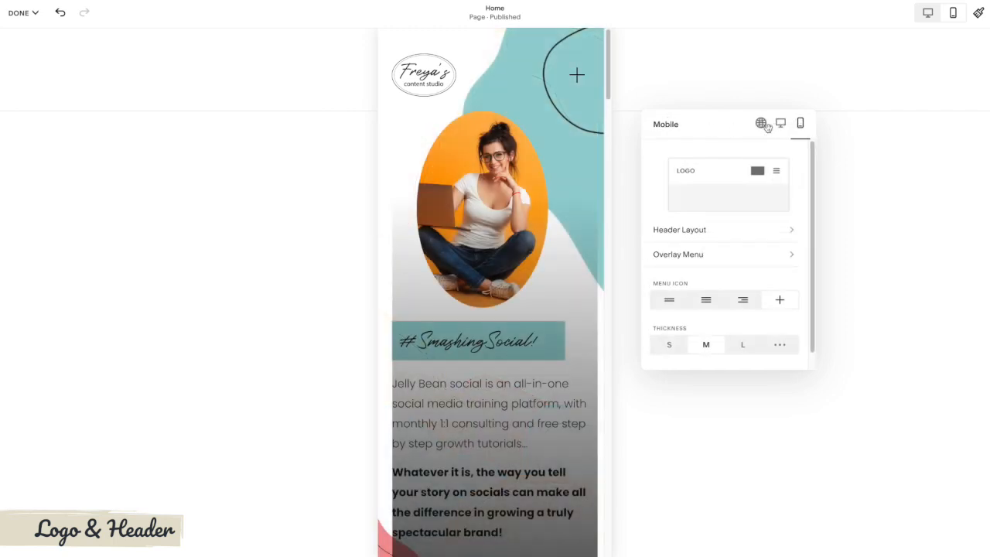
- Open the global header Elements and examine the entry field for social links
left_click(761, 123)
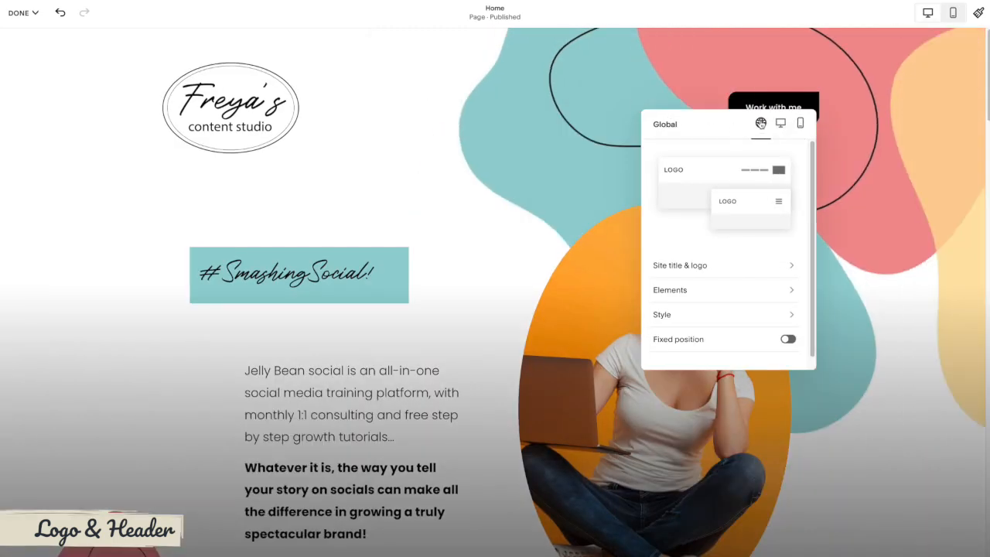
left_click_drag(734, 122, 559, 117)
left_click(582, 293)
left_click_drag(556, 128, 531, 156)
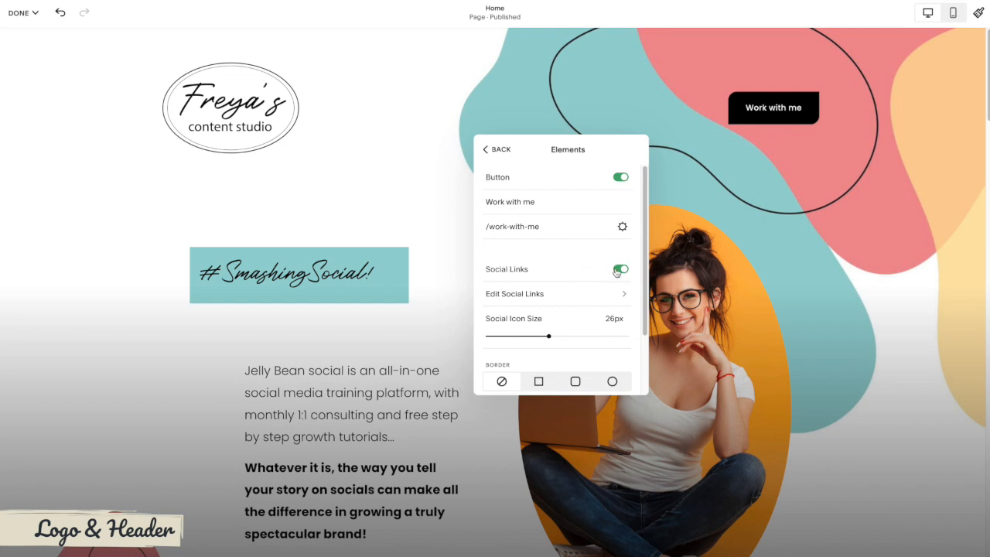
left_click(584, 294)
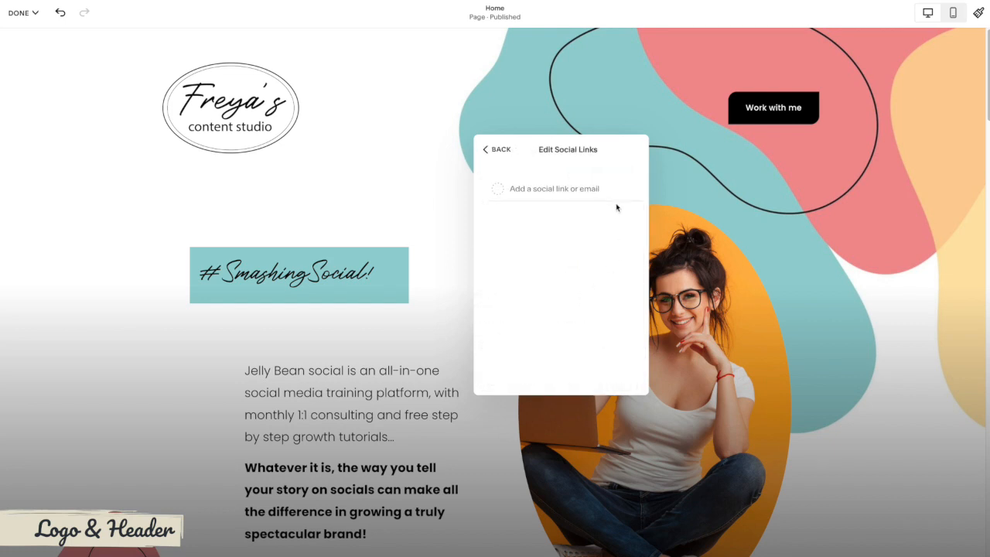
left_click(533, 189)
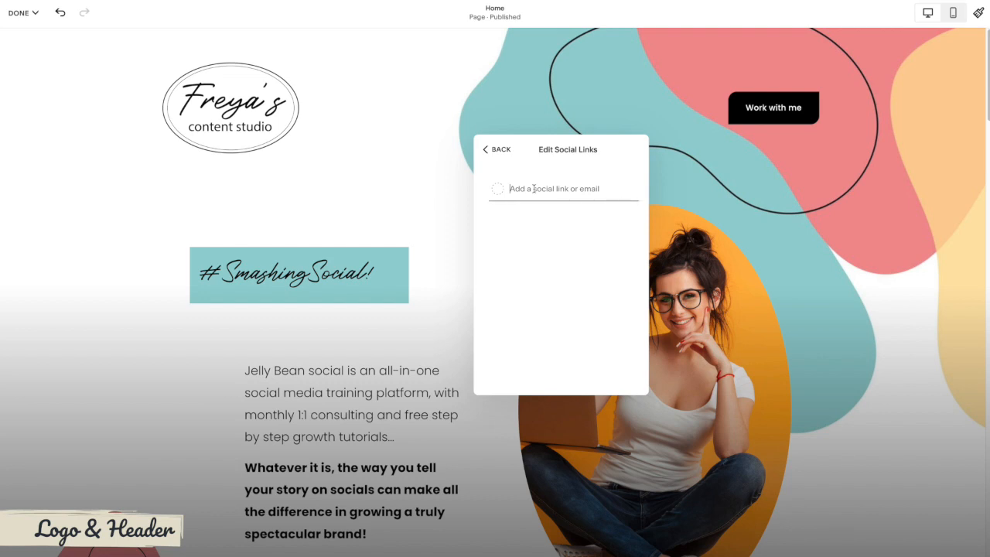
left_click(487, 149)
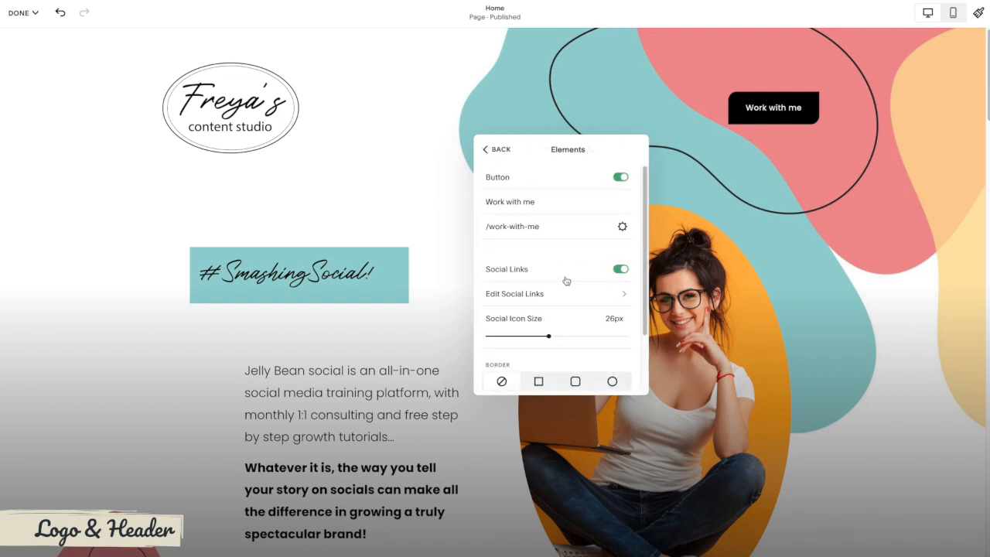
- Enable the header's Cart element, disable it again, and return to the global header settings
scroll(565, 281, "down", 2)
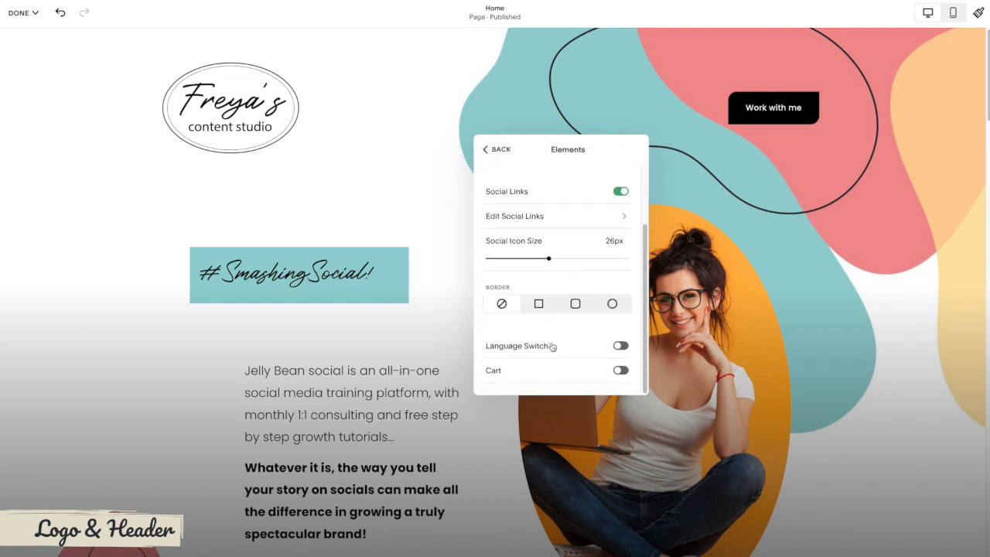
left_click(621, 370)
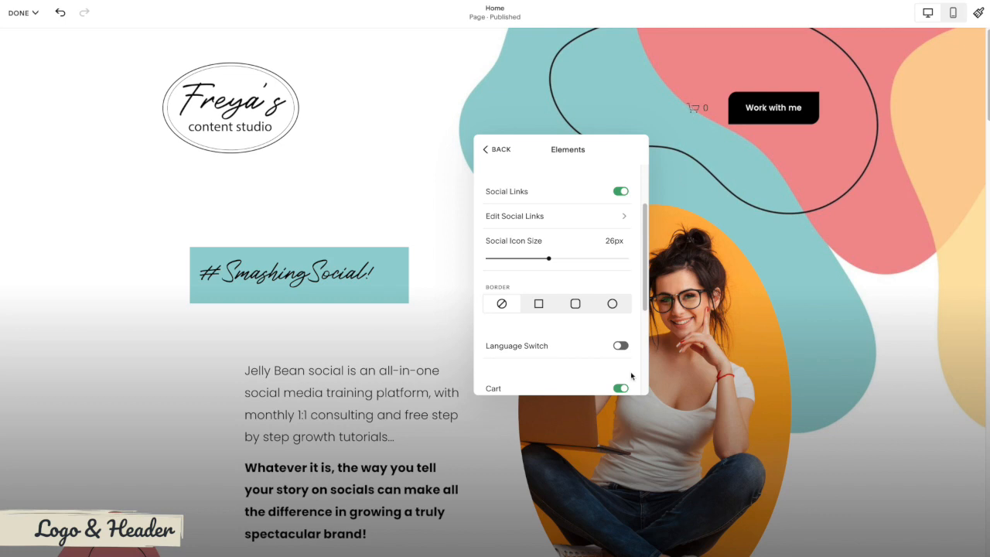
left_click(620, 388)
scroll(542, 256, "up", 3)
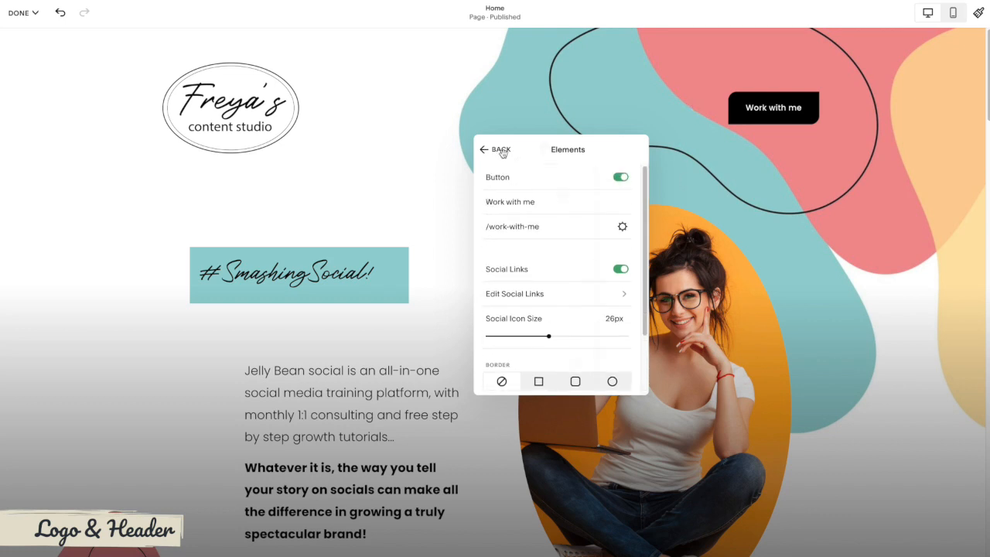
left_click(495, 149)
- Change the global header style to Solid and move the settings window clear of the header
left_click_drag(547, 149, 603, 186)
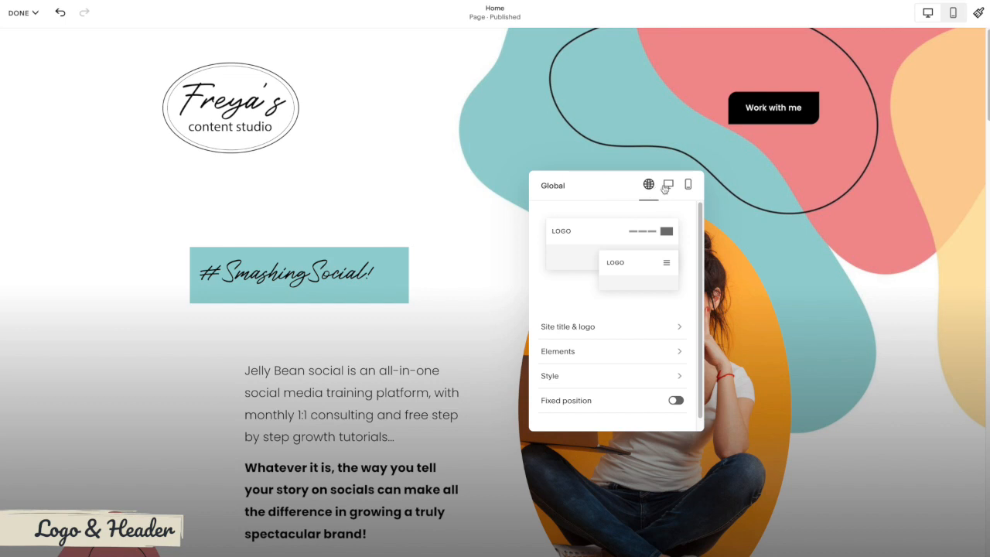
left_click(635, 379)
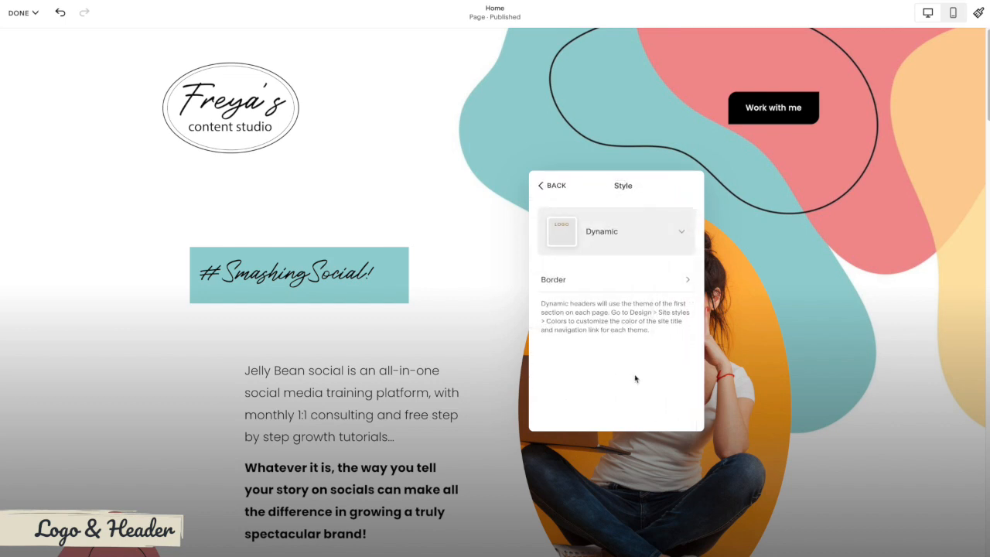
left_click(604, 234)
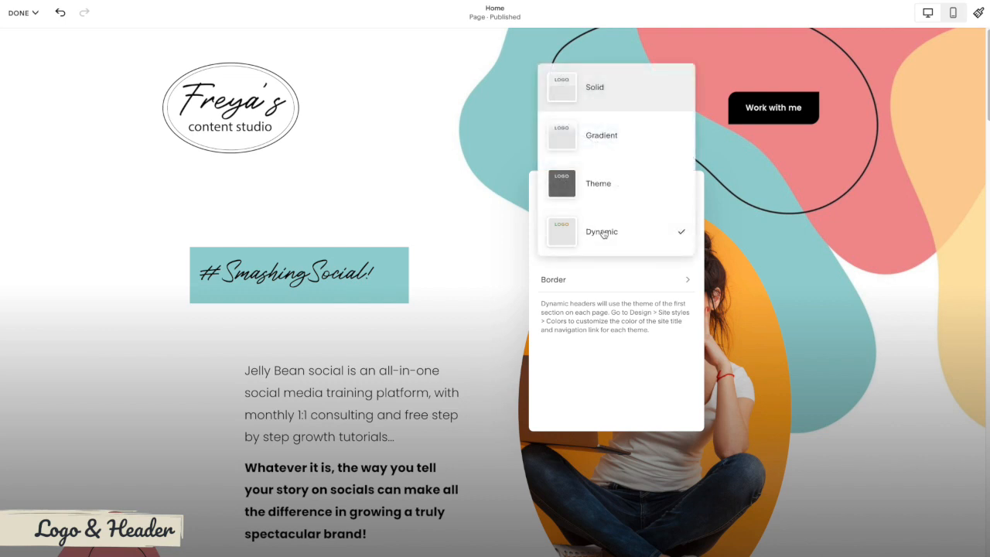
left_click(603, 87)
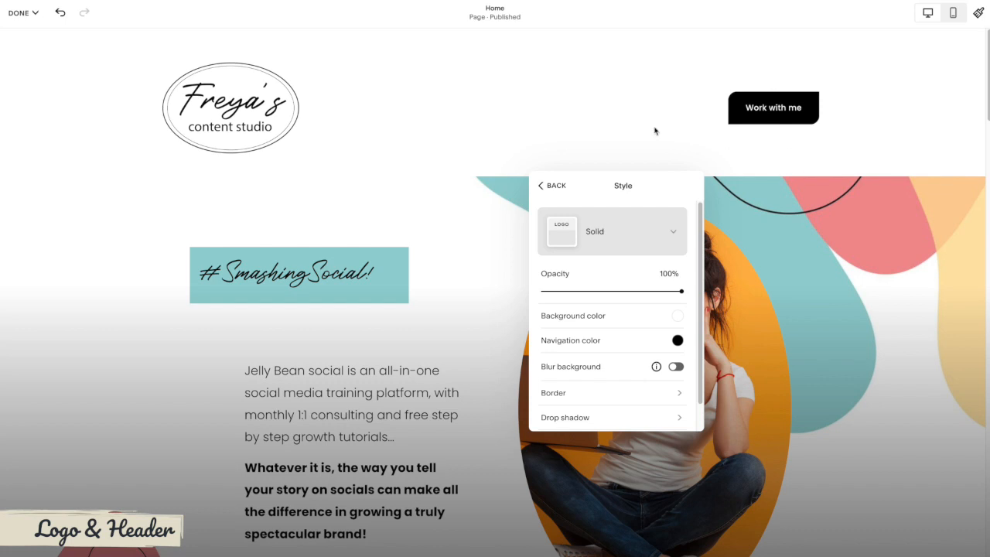
left_click_drag(644, 185, 581, 218)
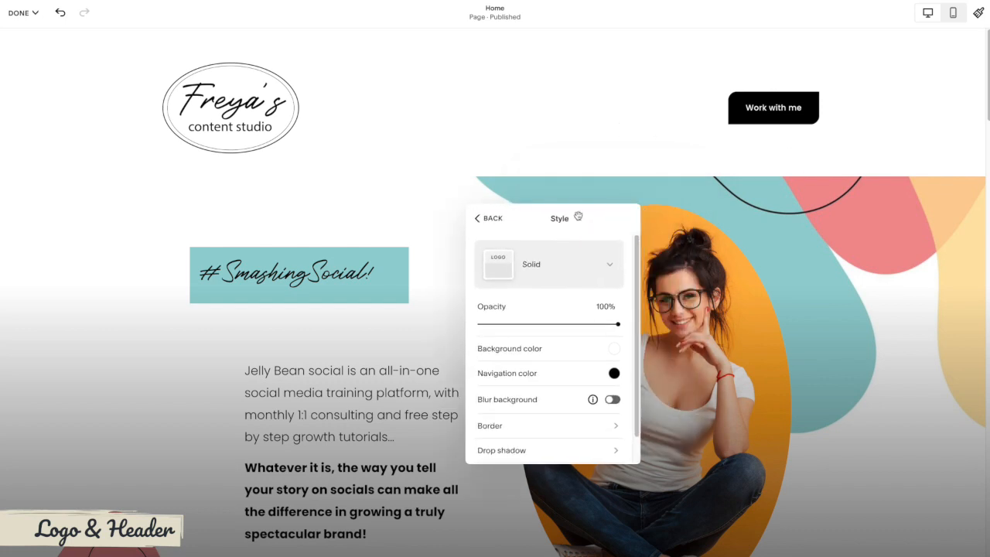
- Try the Gradient and Theme styles on the global header, and set the header style to Dynamic
left_click(550, 269)
left_click(508, 317)
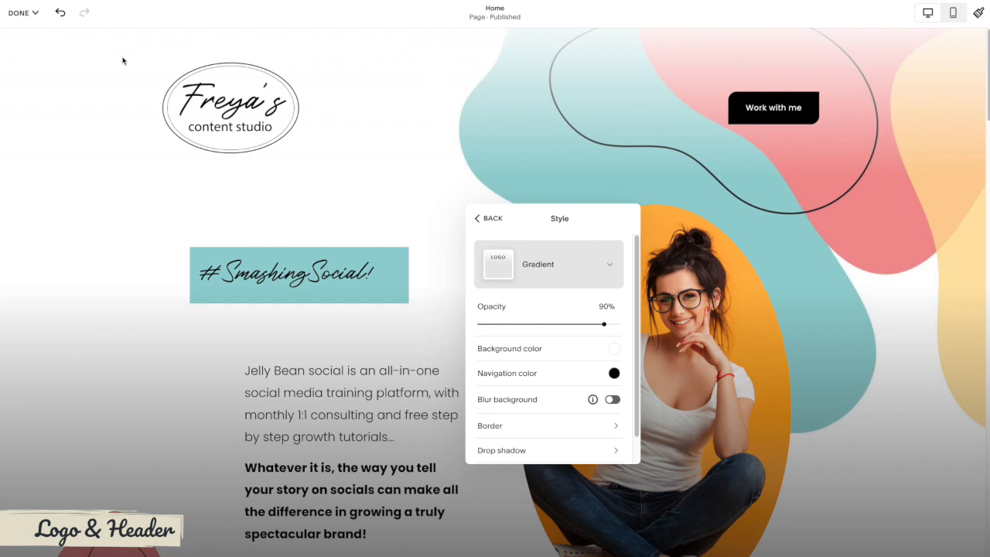
left_click(560, 276)
left_click(539, 321)
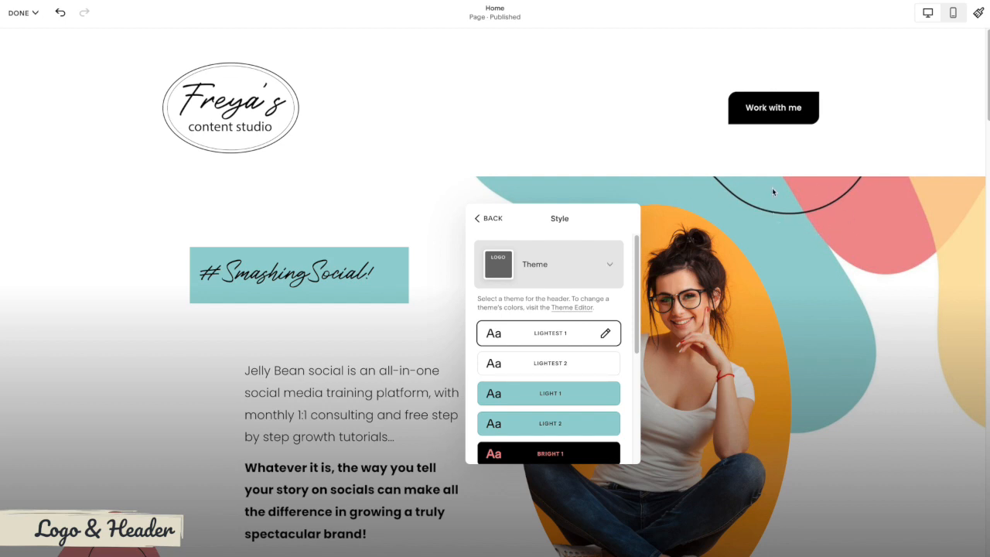
left_click(539, 265)
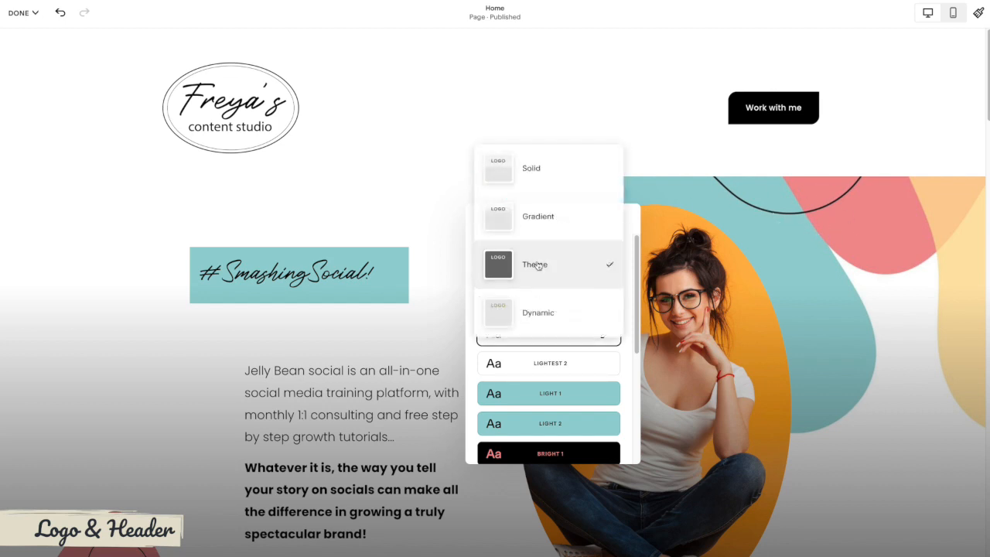
left_click(540, 312)
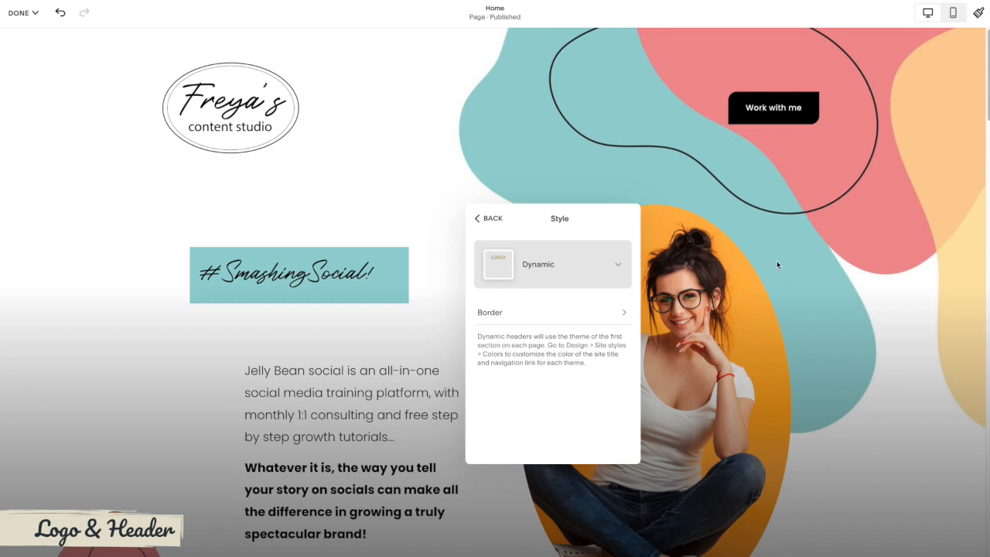
- Enable the header border and try each border position, finishing with the border on all sides
left_click(511, 313)
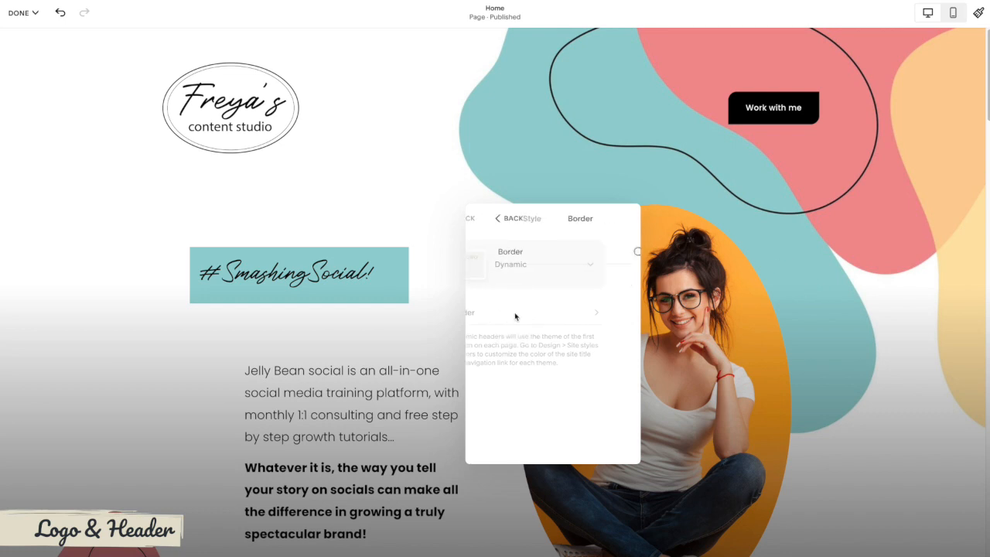
left_click(621, 253)
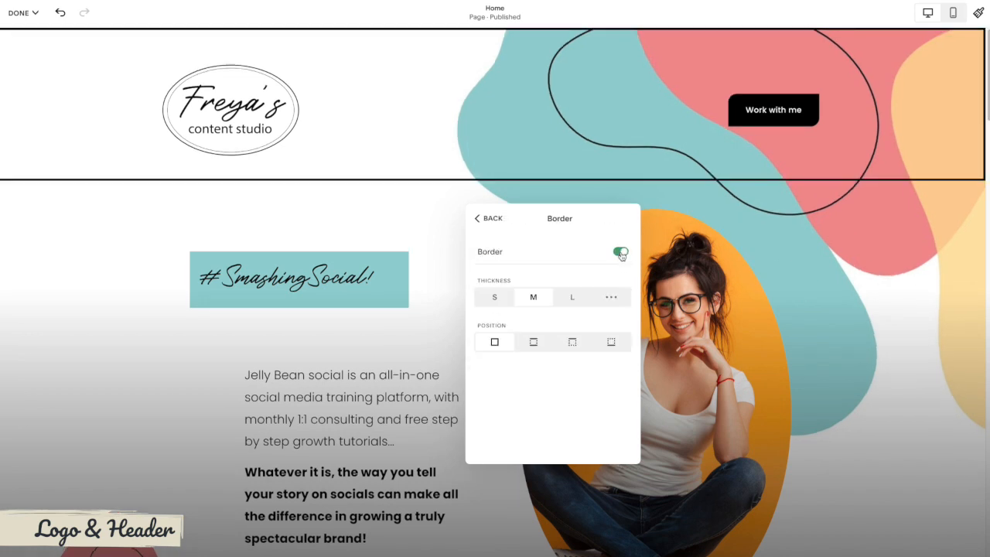
left_click(534, 344)
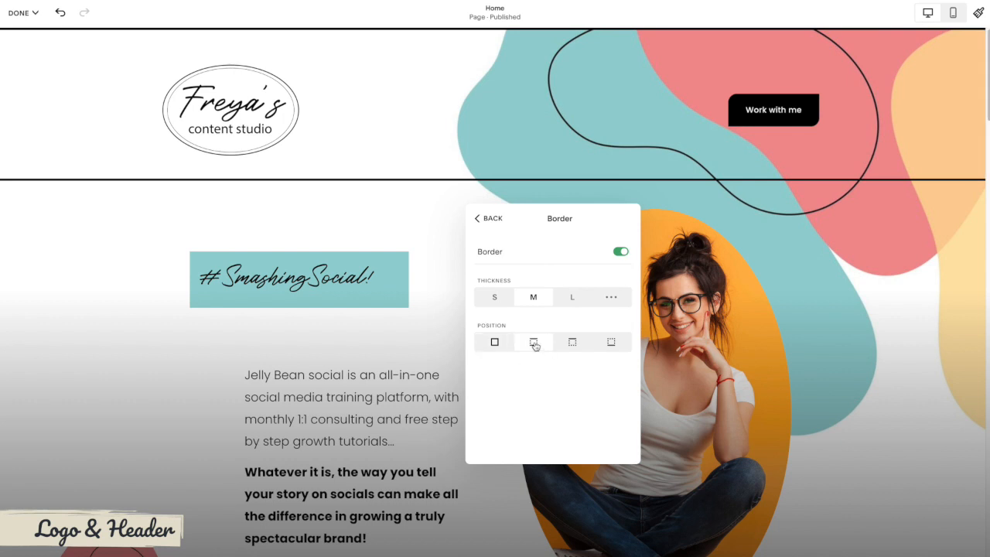
left_click(573, 344)
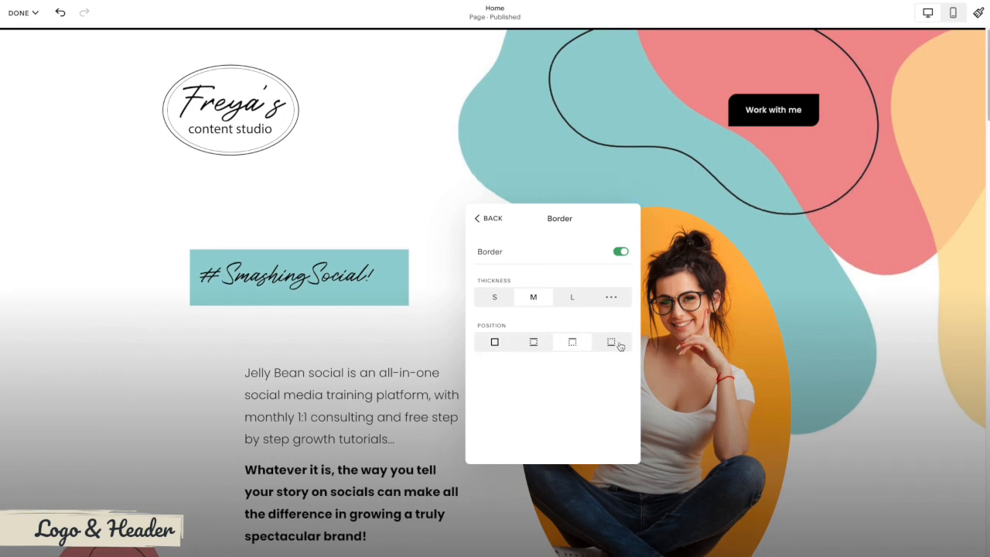
left_click(609, 346)
left_click(533, 344)
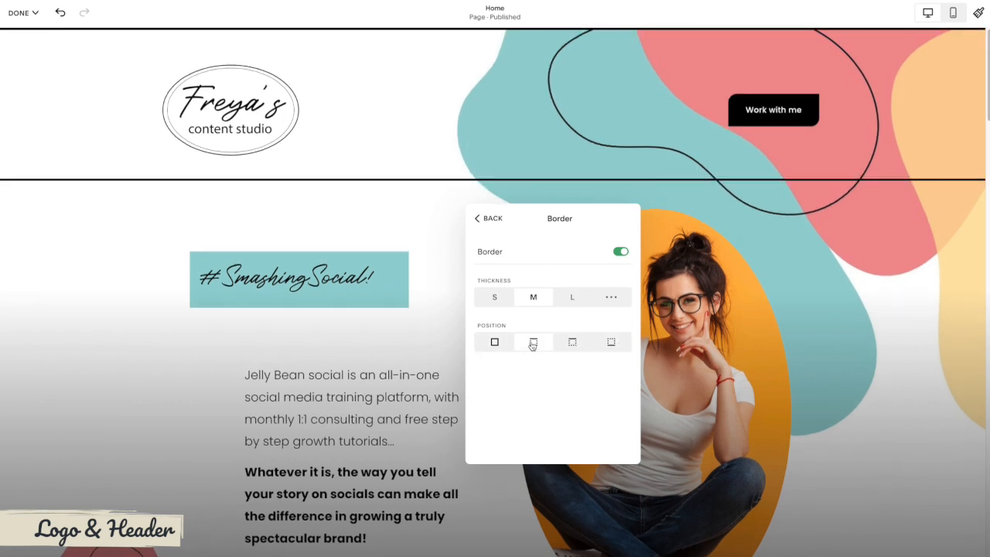
left_click(493, 344)
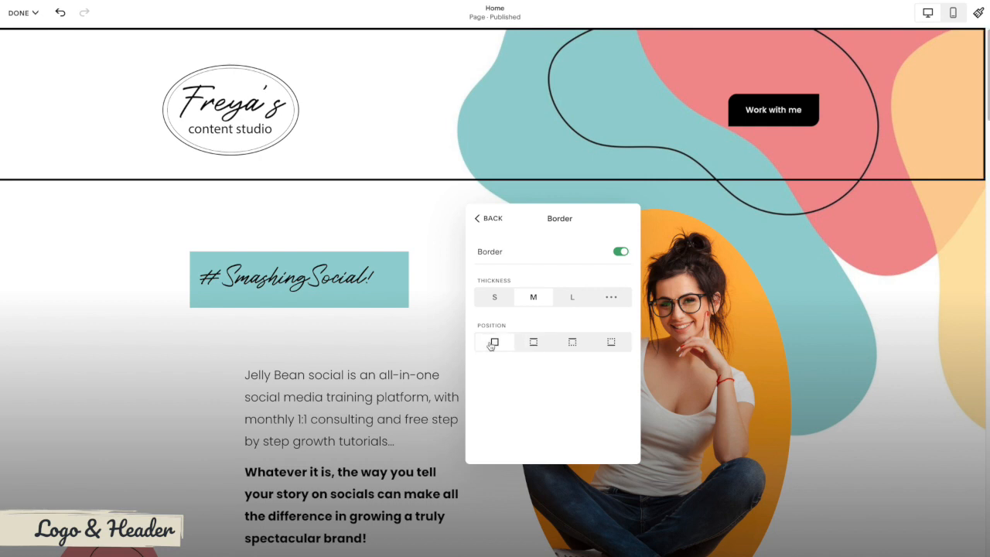
- Try the L and S border thicknesses, disable the header border, and return to the global header settings
left_click(572, 299)
left_click(495, 298)
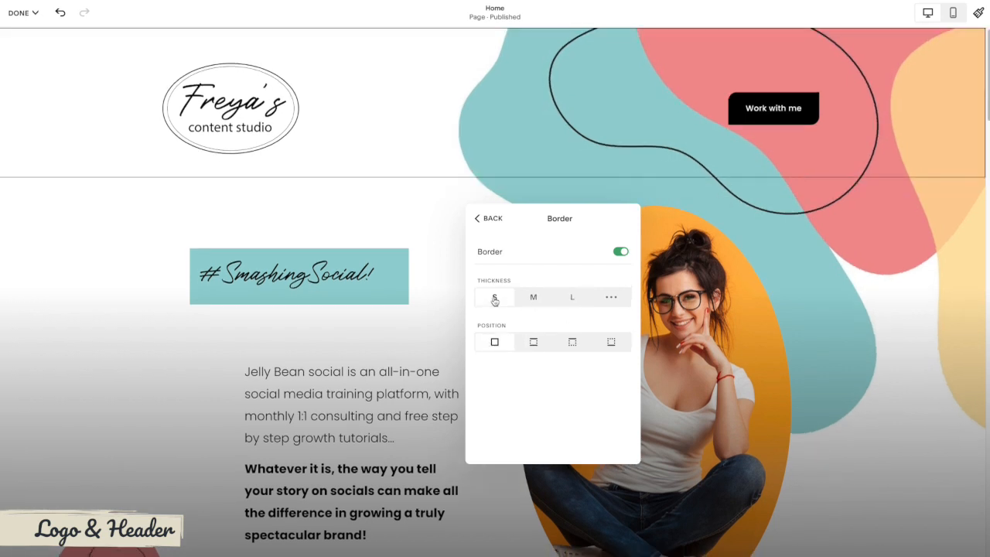
left_click(620, 252)
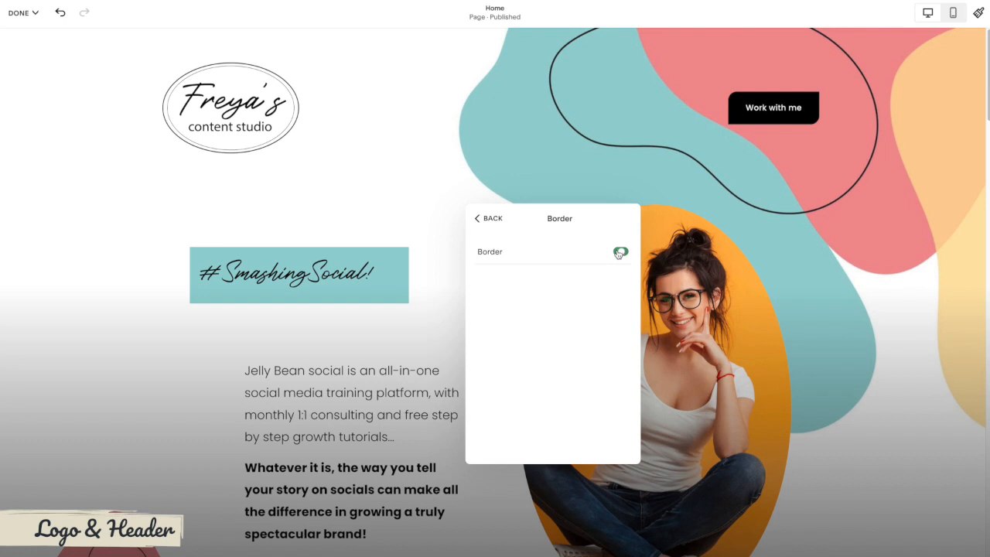
left_click(486, 220)
left_click(484, 219)
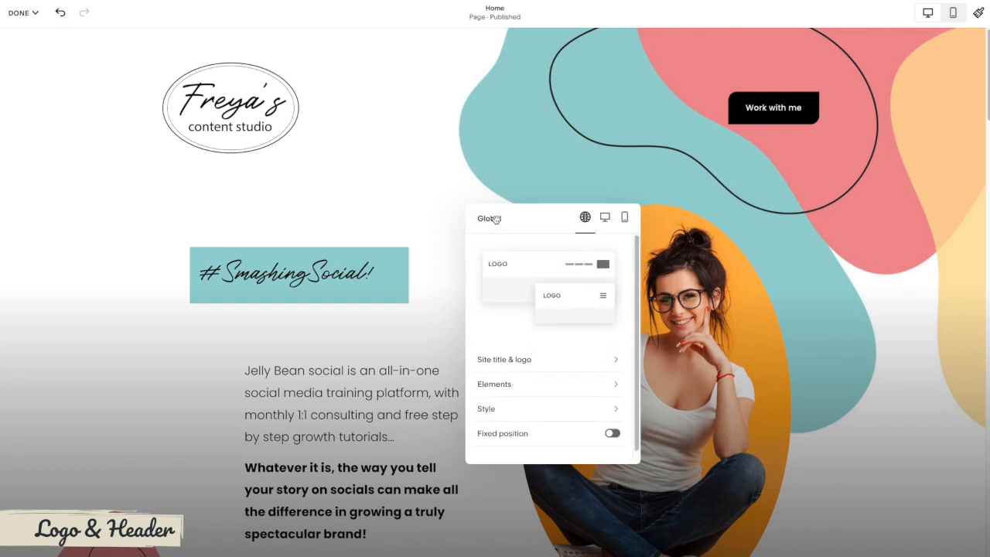
- Enable Fixed position for the global header and keep Scroll Back as the fixed header style
scroll(570, 350, "down", 1)
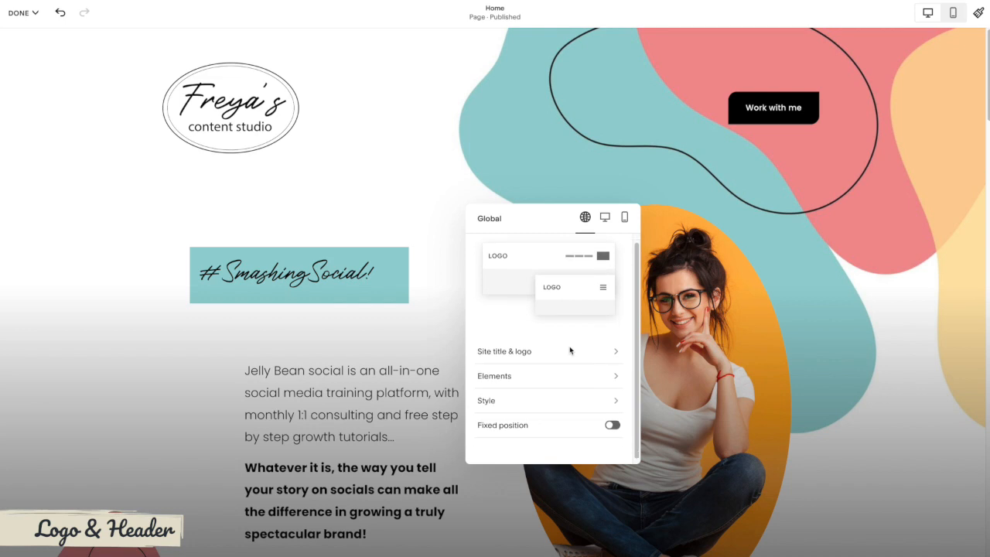
left_click(613, 421)
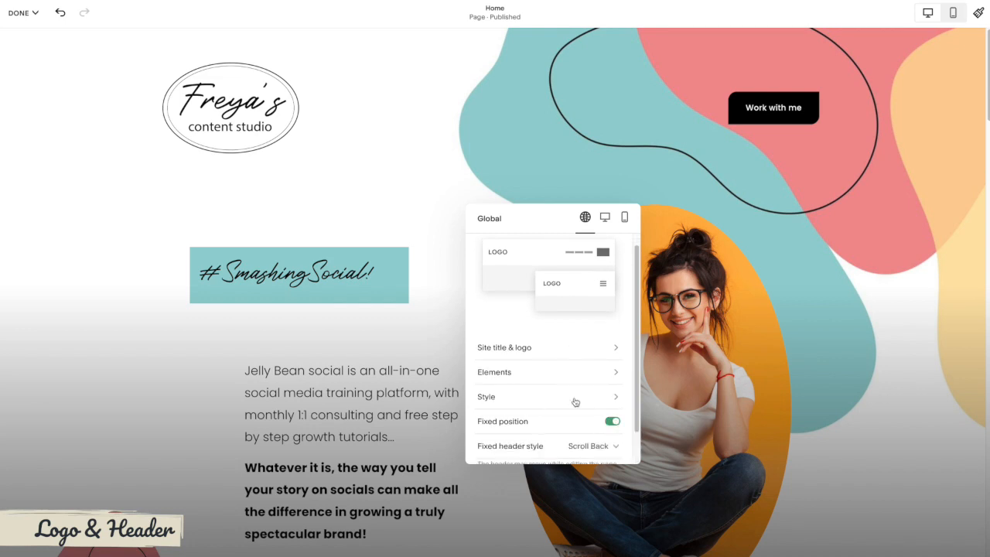
scroll(570, 402, "down", 3)
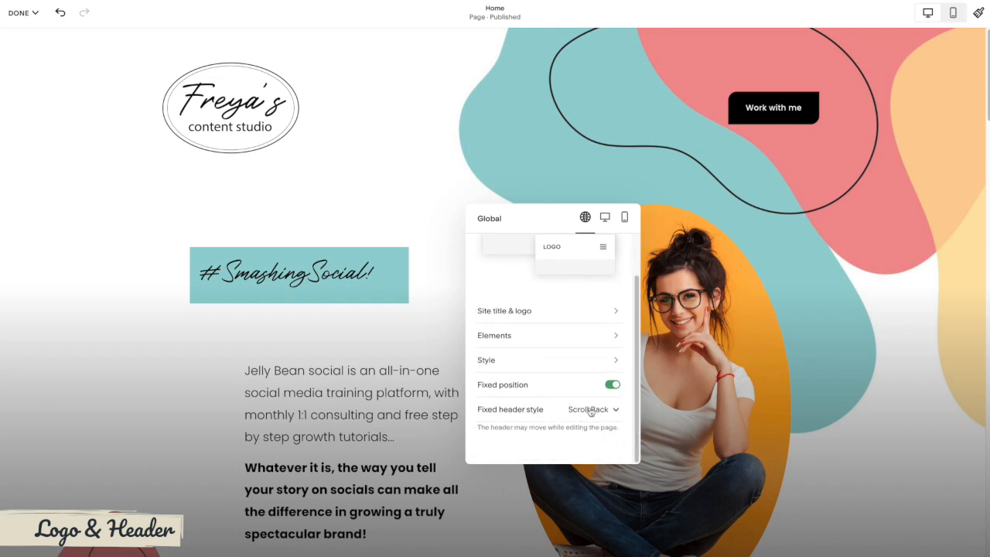
left_click(591, 410)
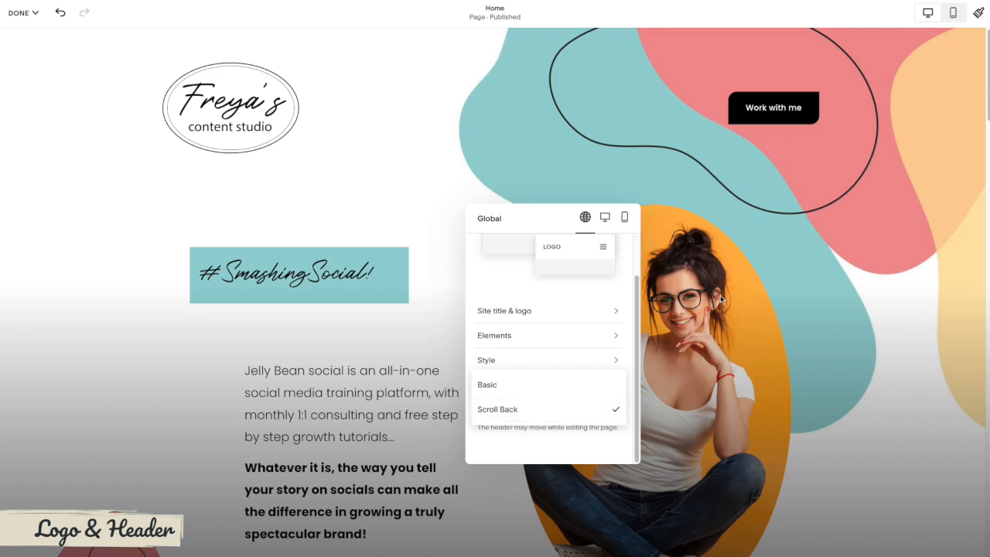
left_click(532, 410)
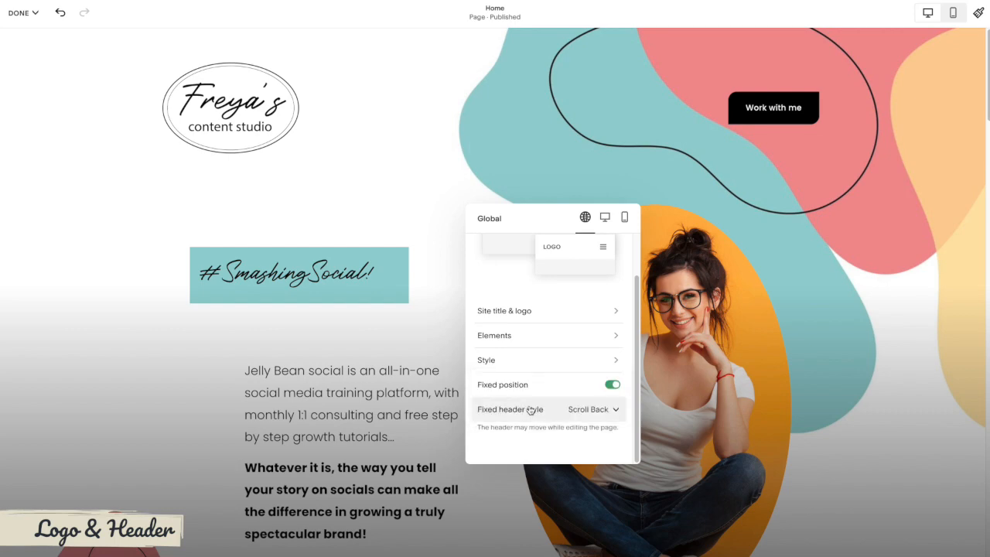
- Close the header settings, save the home page changes, and exit editing mode
left_click(396, 199)
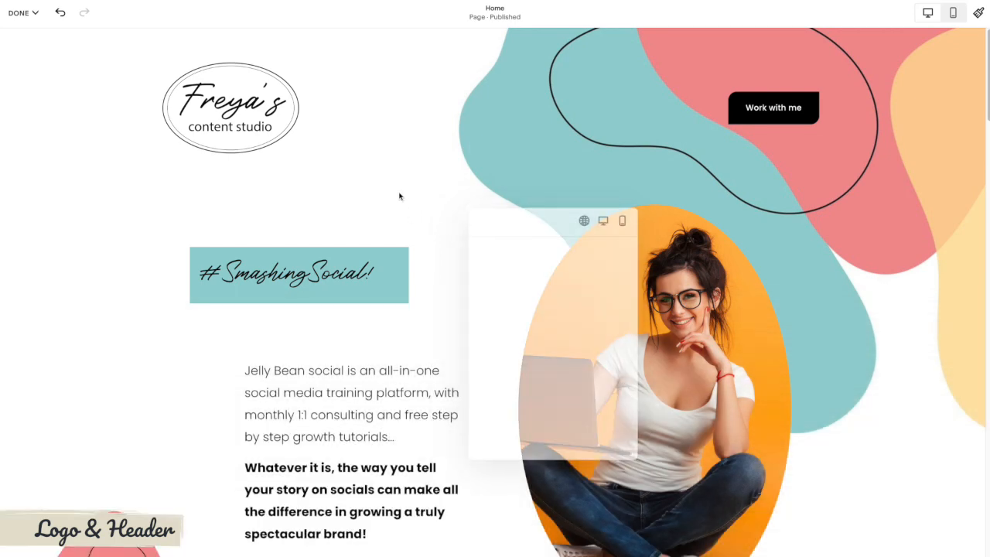
left_click(22, 13)
left_click(21, 46)
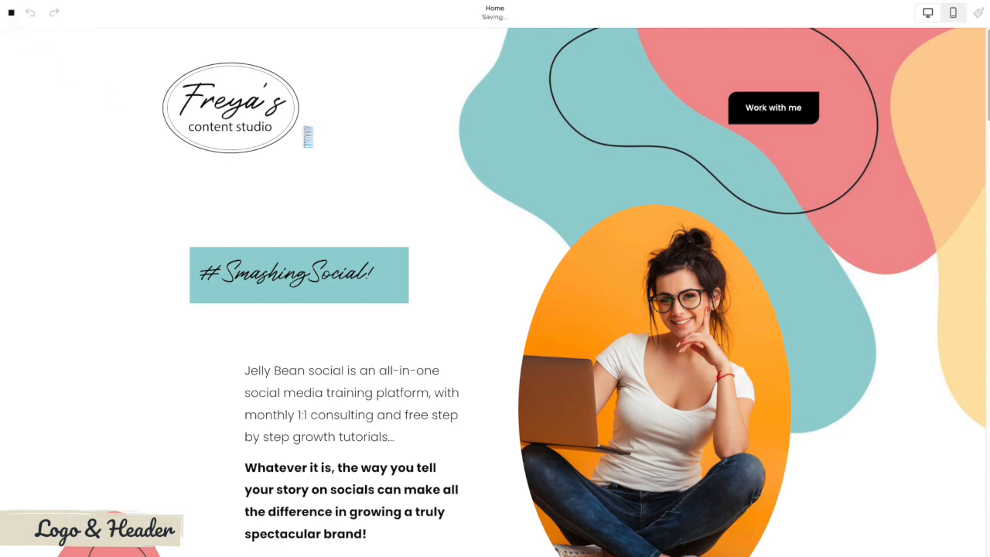
- Examine how the fixed Scroll Back header behaves while moving down and back up the home page preview
scroll(653, 159, "up", 5)
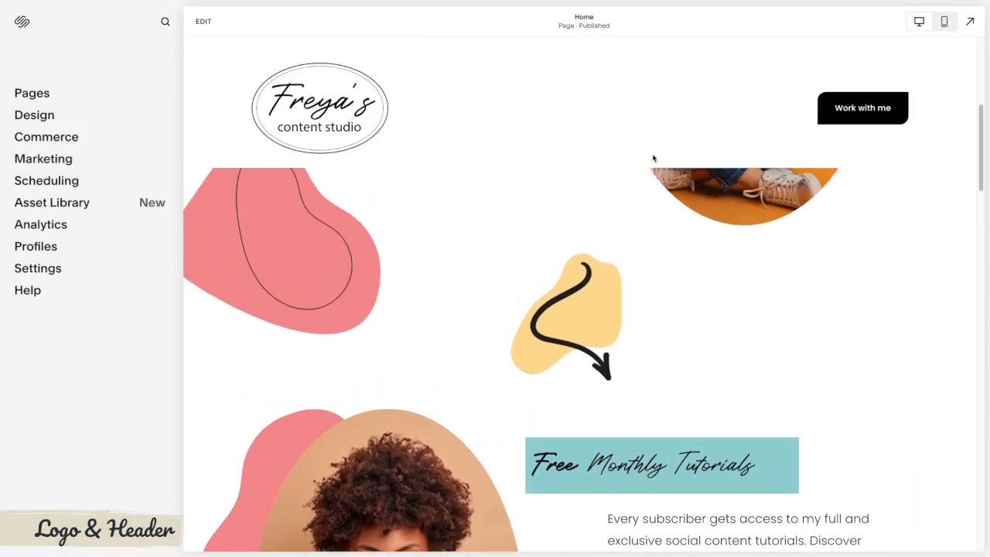
scroll(653, 158, "up", 4)
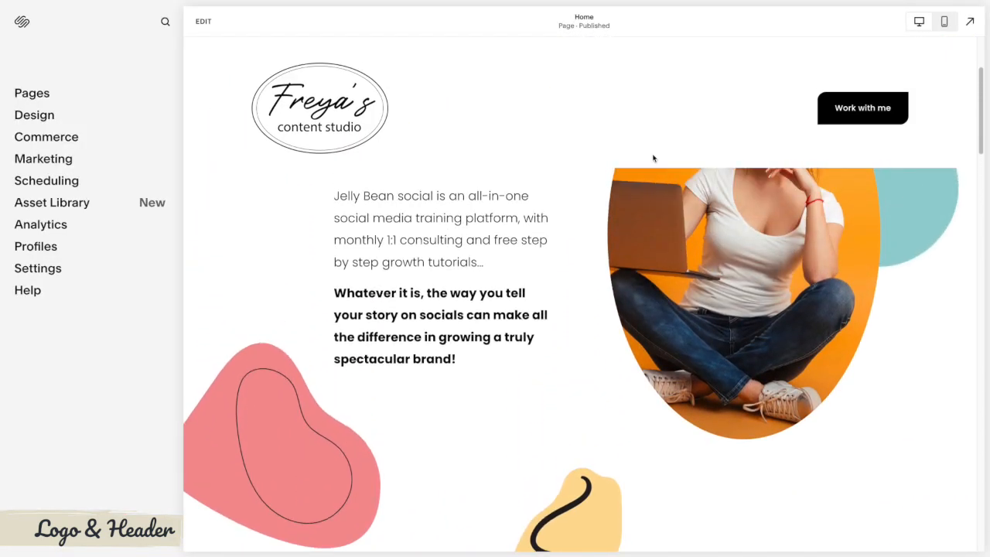
scroll(653, 158, "down", 15)
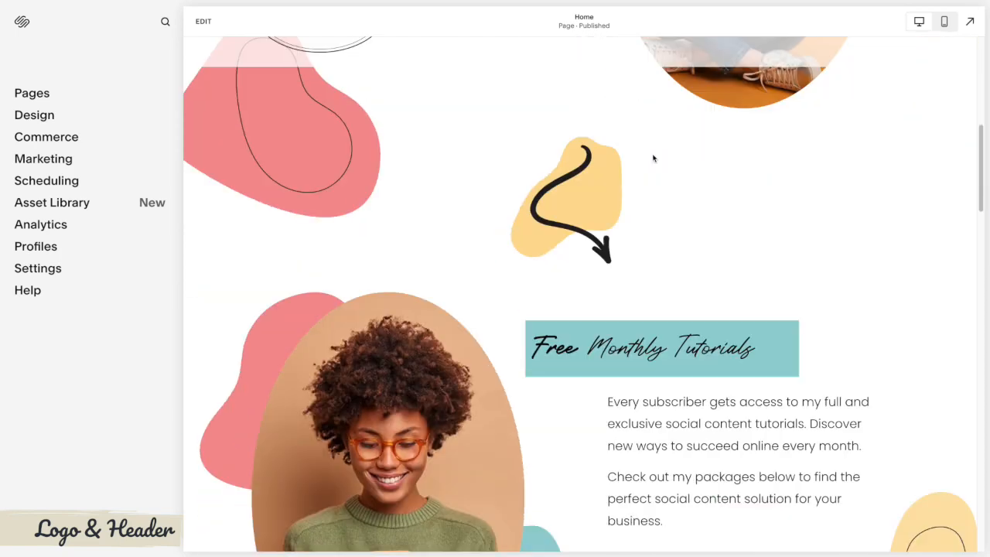
scroll(653, 158, "down", 8)
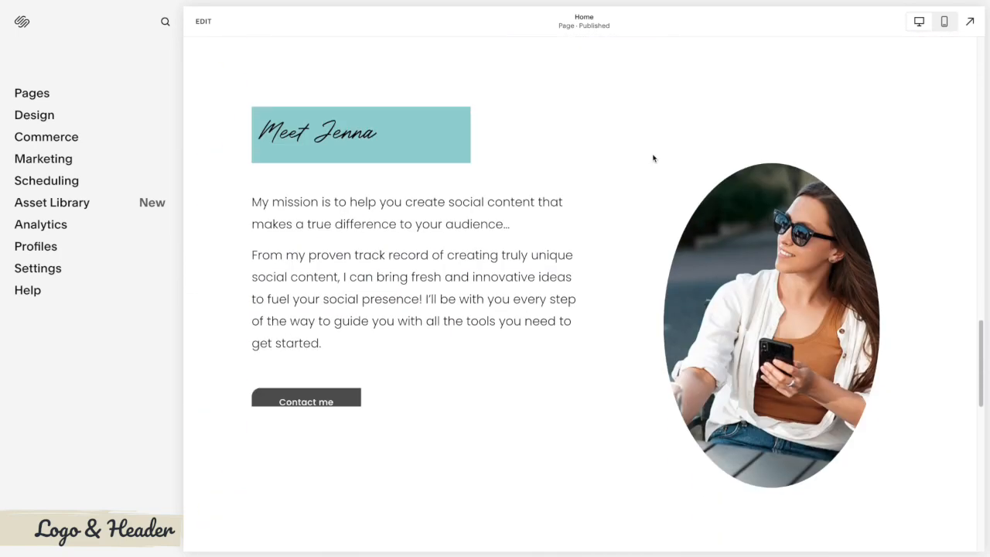
scroll(653, 158, "up", 10)
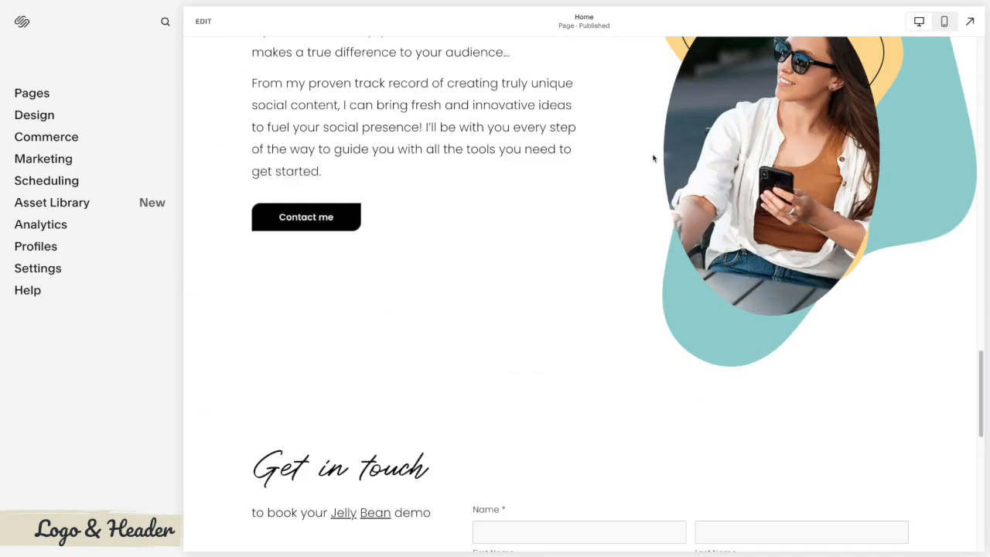
scroll(649, 174, "up", 10)
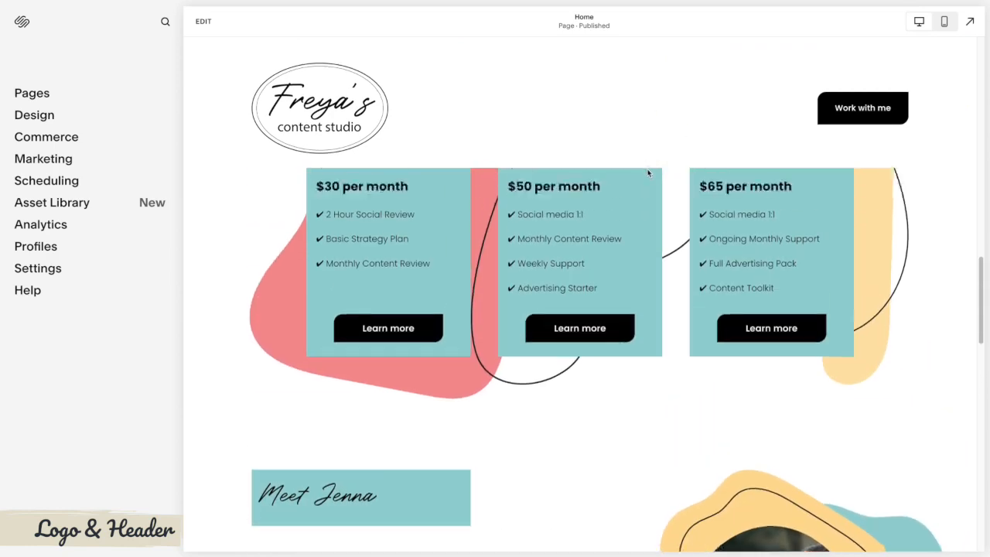
scroll(648, 177, "up", 10)
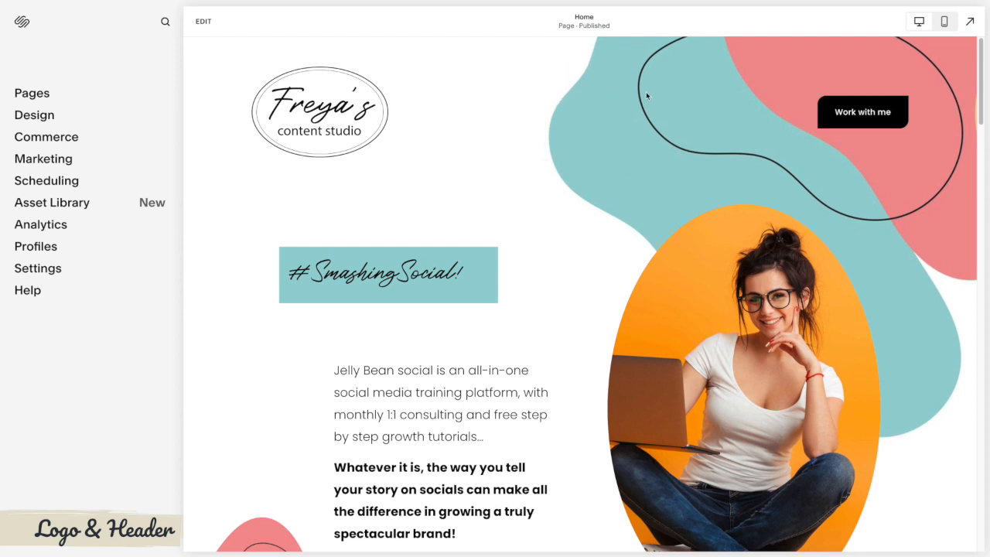
scroll(555, 120, "down", 5)
scroll(555, 122, "up", 3)
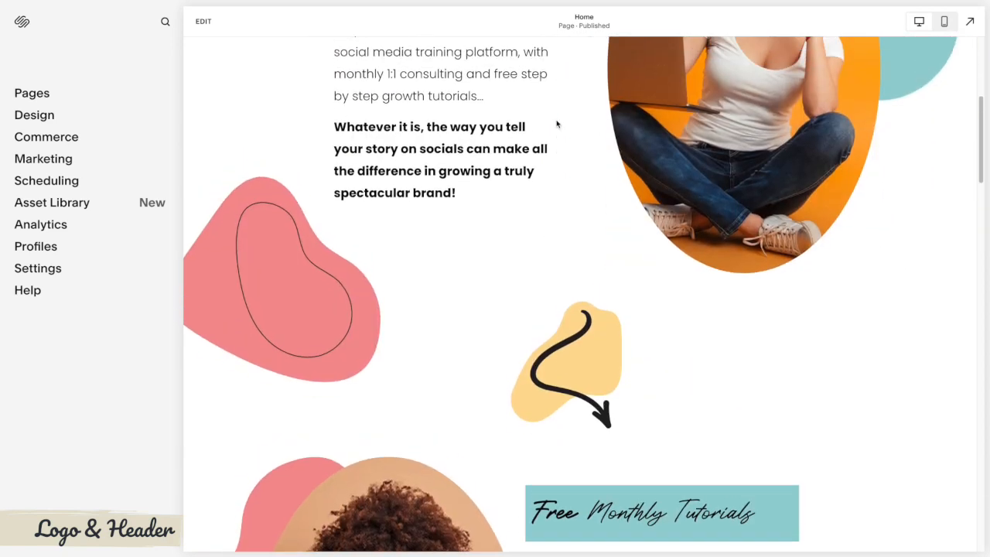
scroll(556, 124, "up", 2)
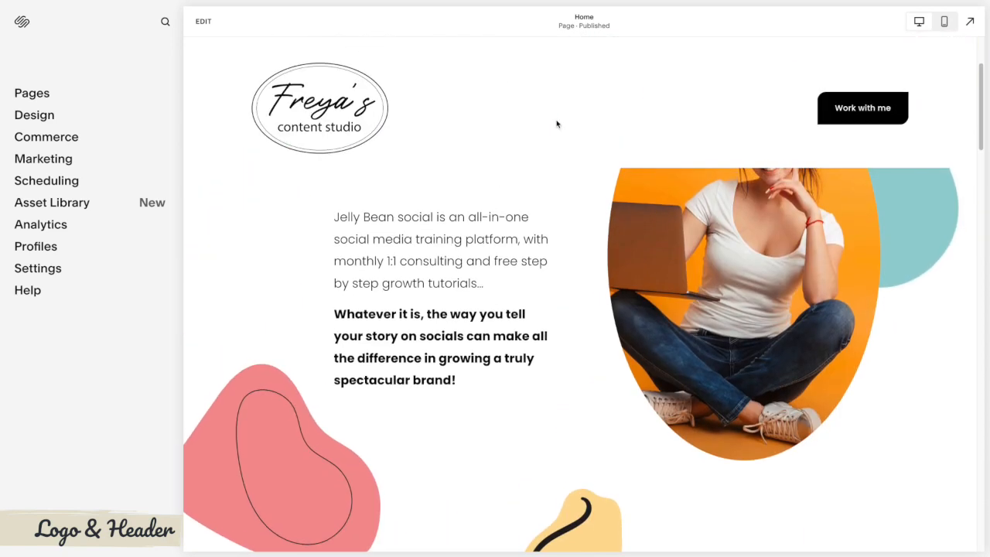
scroll(557, 124, "up", 3)
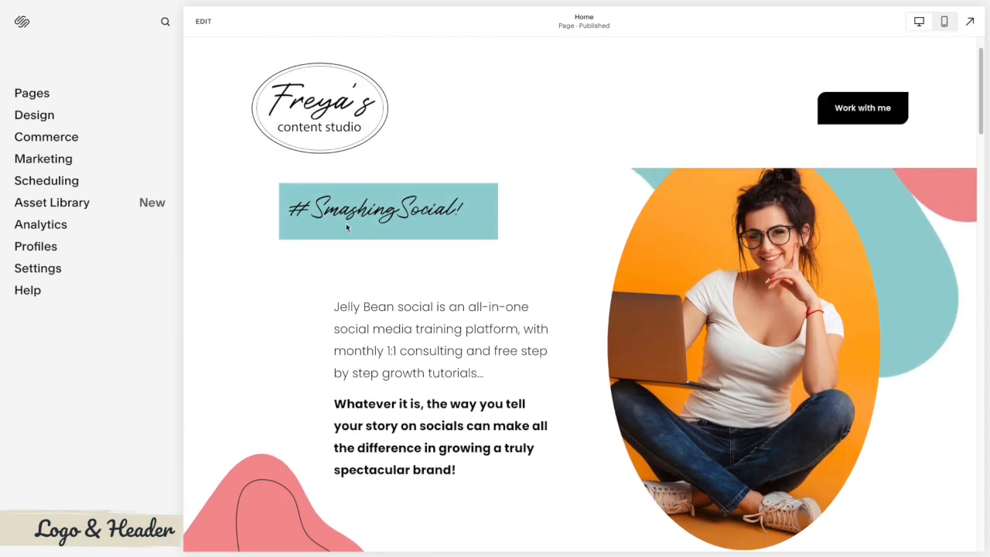
scroll(463, 273, "up", 1)
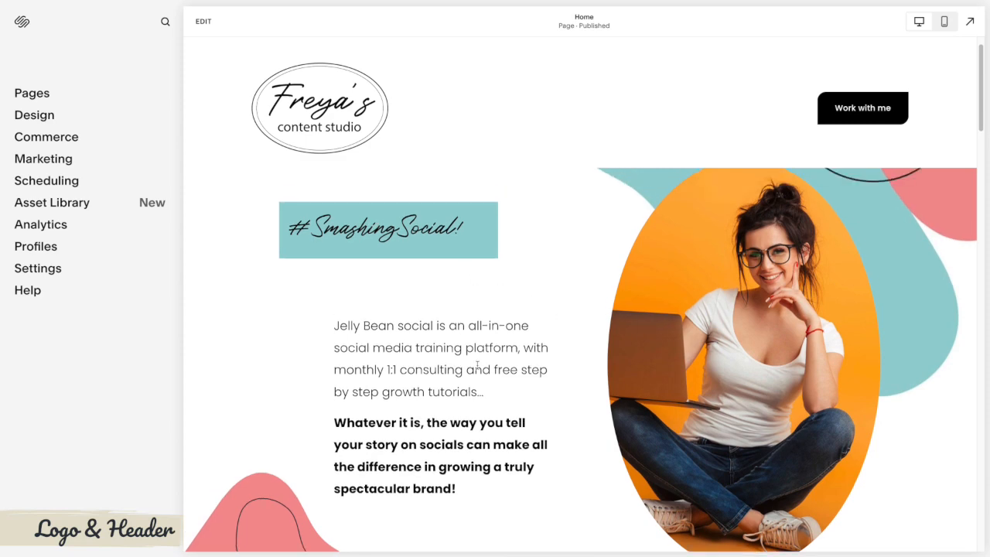
scroll(476, 339, "up", 2)
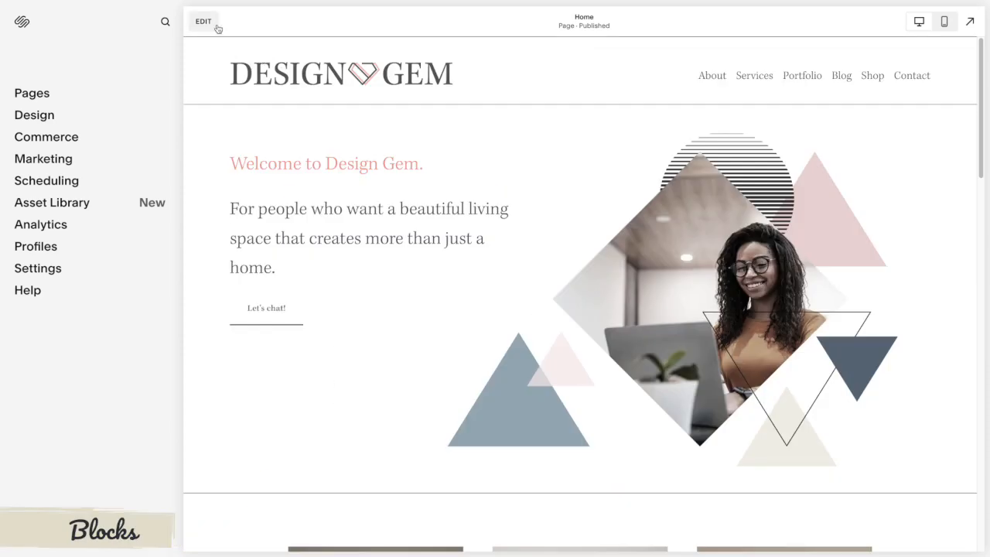
- Open the home page for editing and look through the content blocks available for the welcome section
left_click(209, 23)
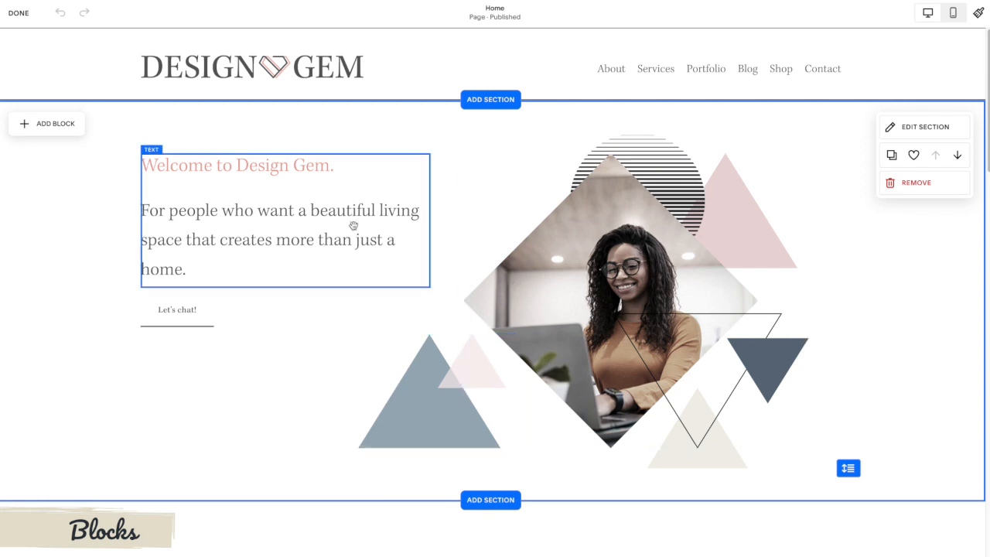
left_click(50, 127)
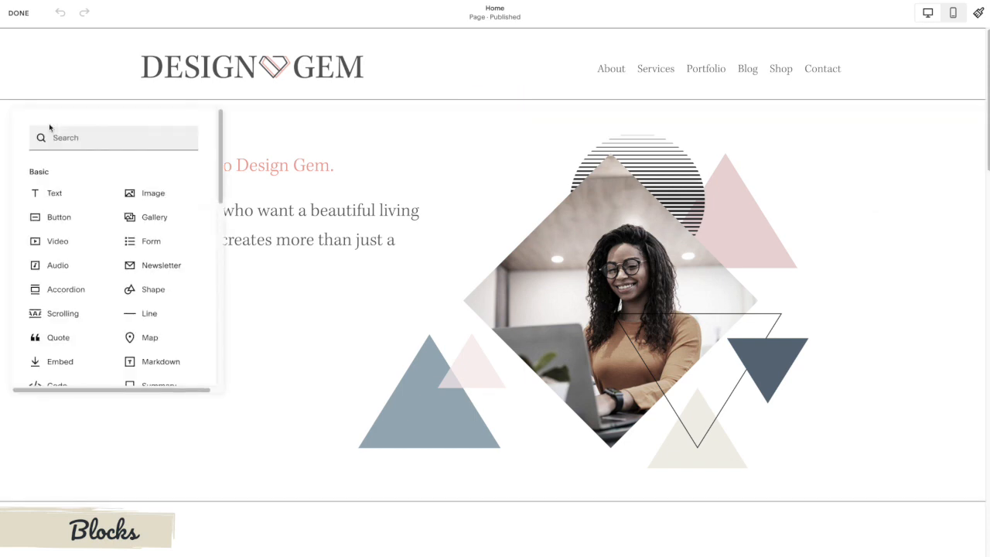
scroll(115, 255, "down", 10)
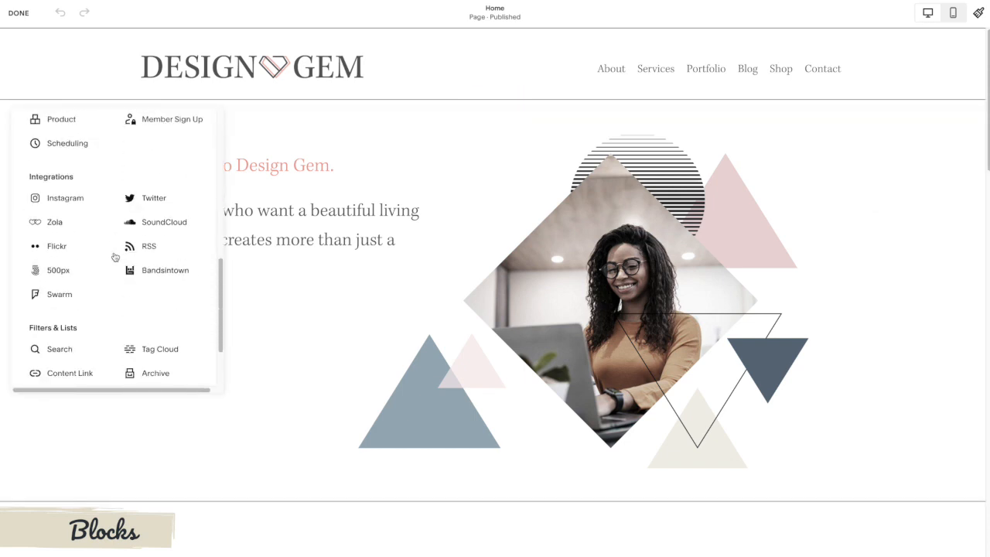
scroll(114, 255, "down", 2)
scroll(116, 251, "up", 12)
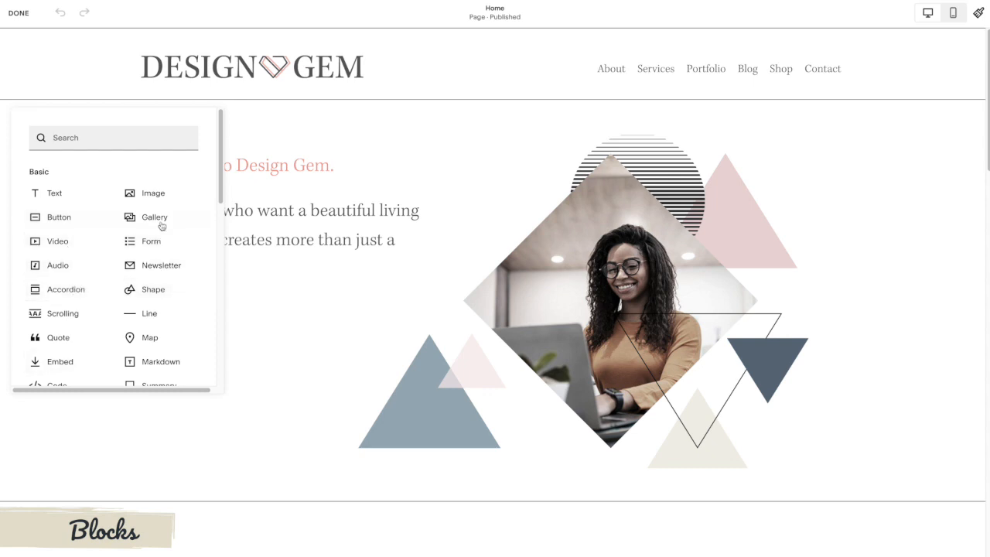
- Add a text block below the "Let's chat!" button, enter "Insert text here" in it, and widen the block
left_click(68, 194)
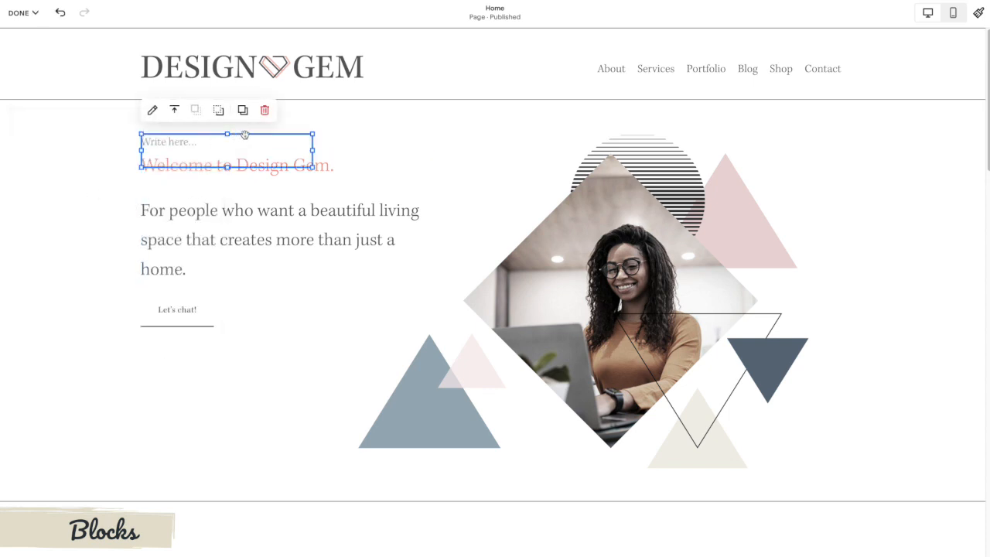
left_click(250, 313)
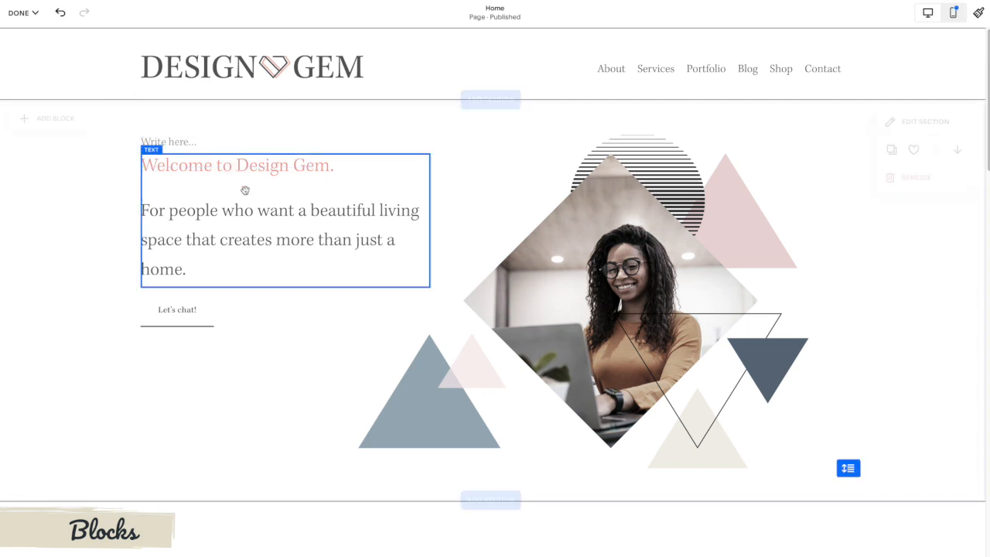
left_click_drag(246, 139, 251, 362)
left_click(199, 361)
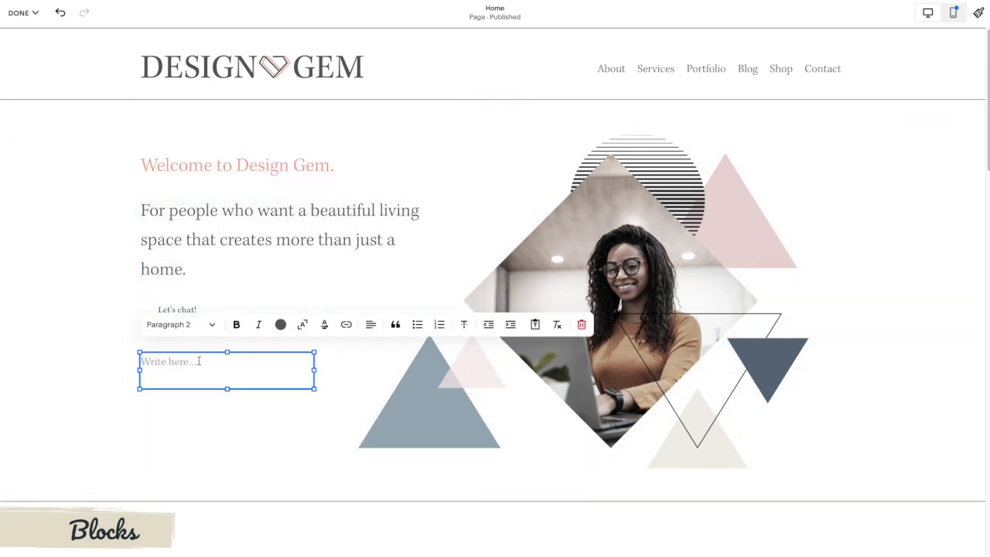
type("Insert text here")
left_click_drag(314, 370, 373, 370)
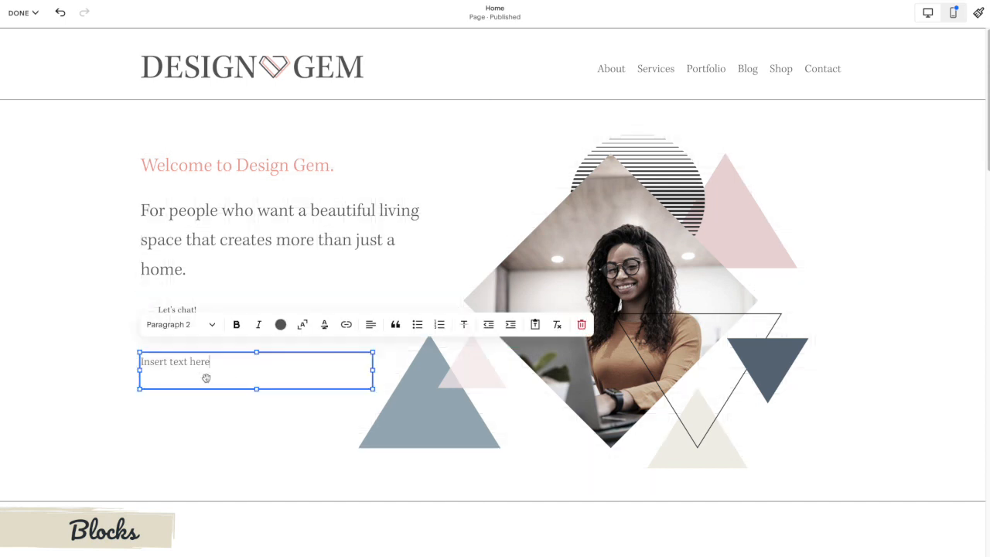
- Apply the Heading 2 style to "Insert text here" and review the other available heading and paragraph styles
triple_click(197, 364)
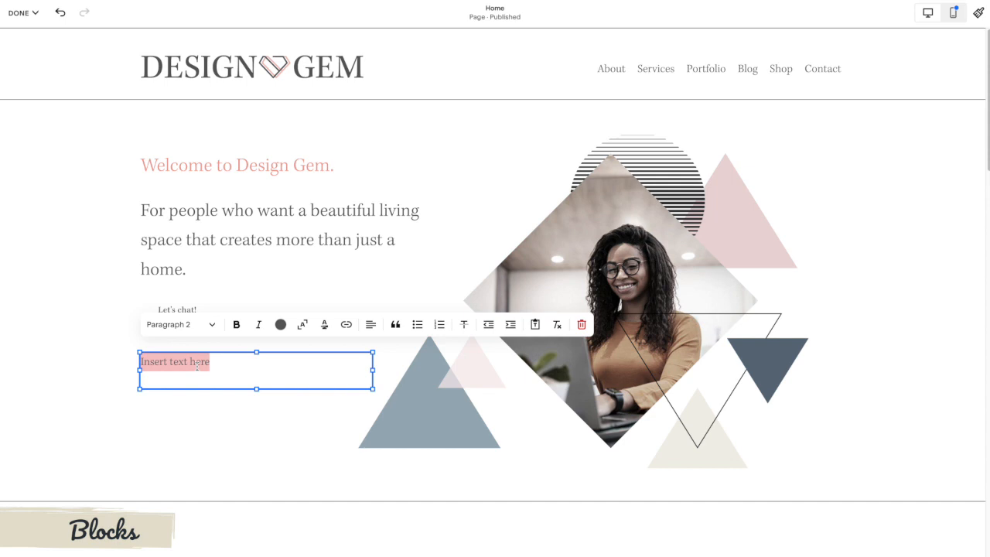
left_click(201, 325)
left_click(195, 378)
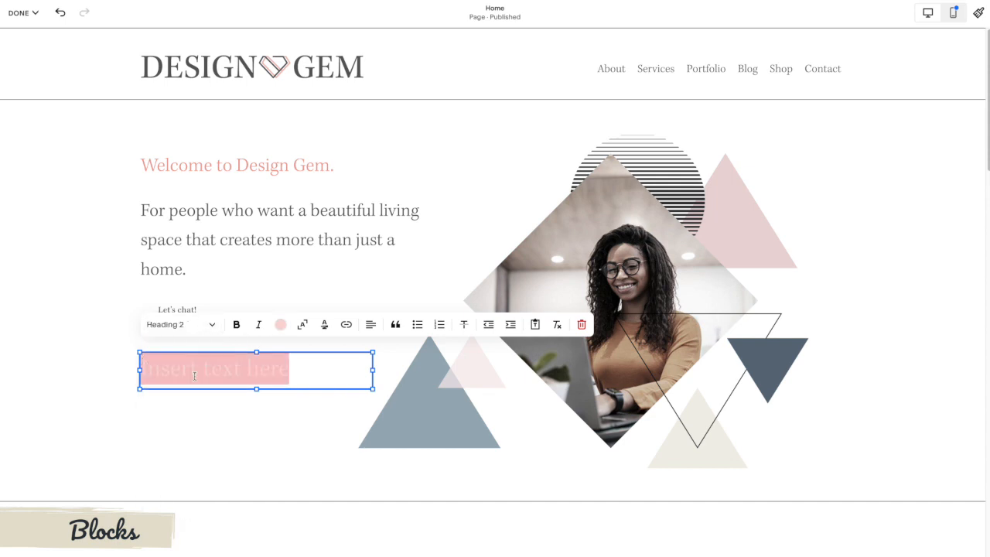
left_click(224, 368)
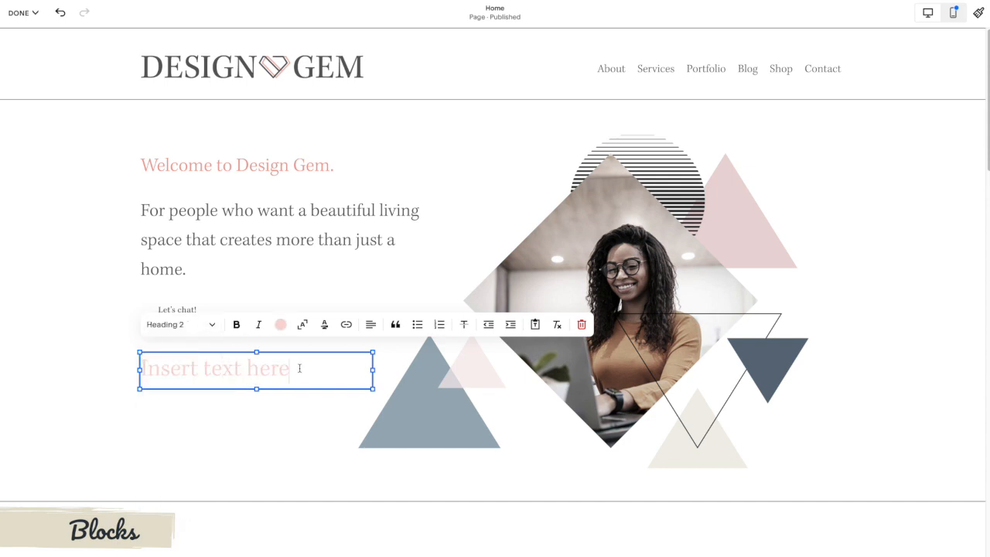
left_click(186, 328)
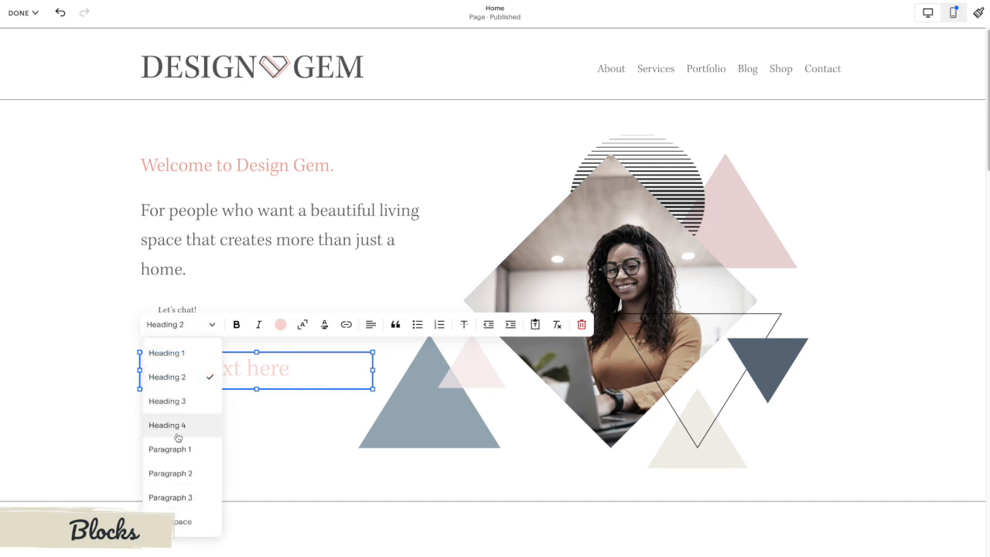
scroll(176, 411, "down", 1)
scroll(176, 412, "up", 1)
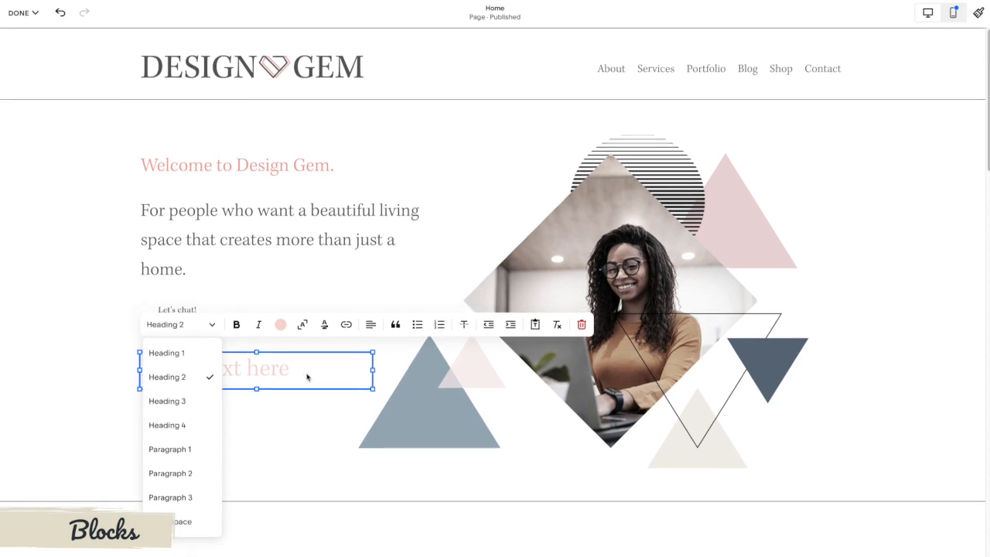
left_click(306, 368)
- Colour the word "here" dark grey using the site's colour palette
double_click(273, 370)
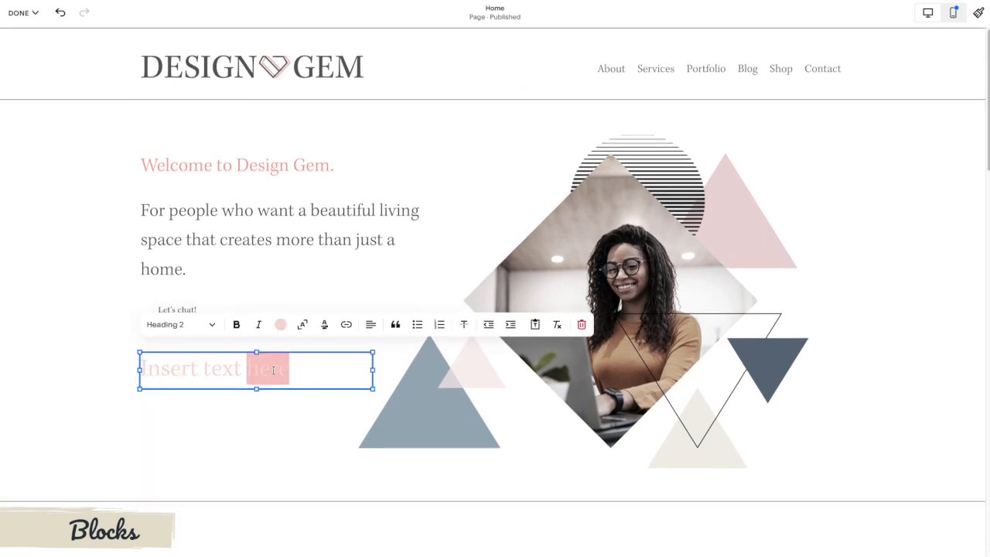
left_click(280, 324)
left_click(309, 385)
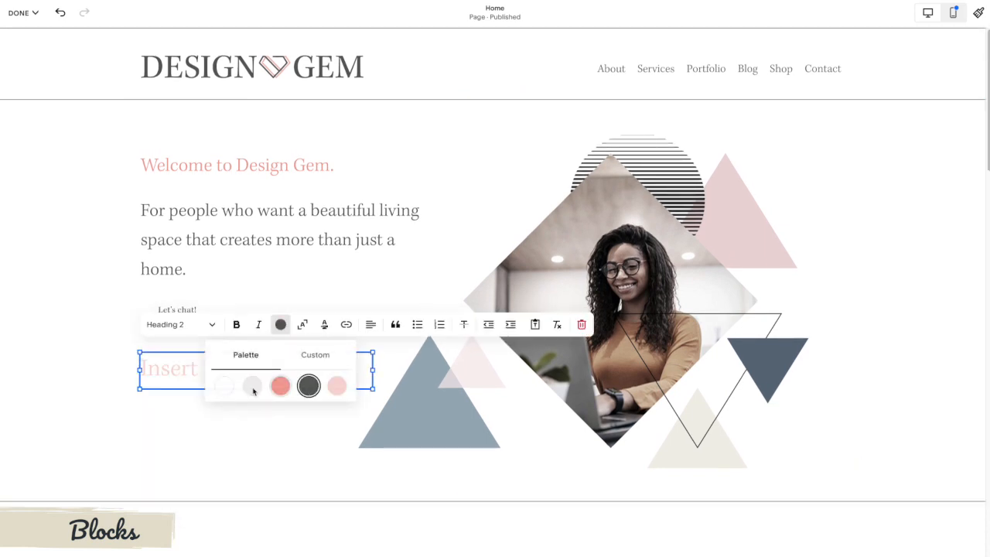
- Colour the word "Insert" with a custom red and finish editing the text block
left_click(195, 372)
left_click_drag(200, 368, 141, 370)
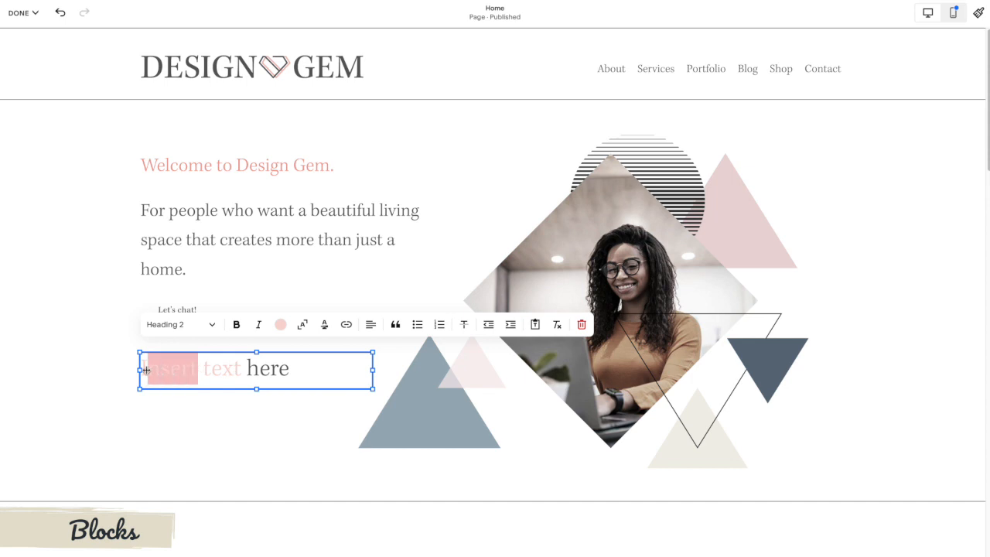
left_click(279, 326)
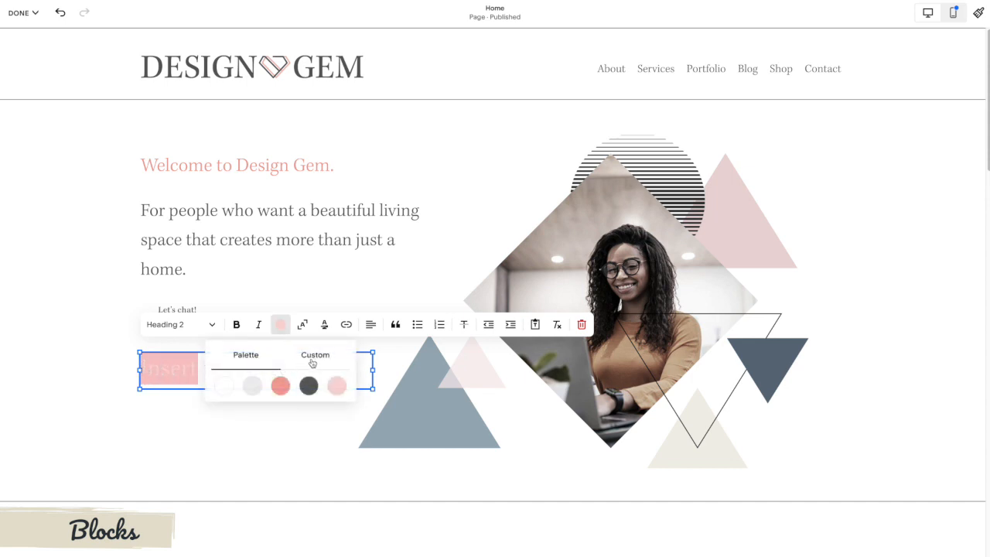
left_click(313, 358)
left_click(313, 400)
left_click(177, 370)
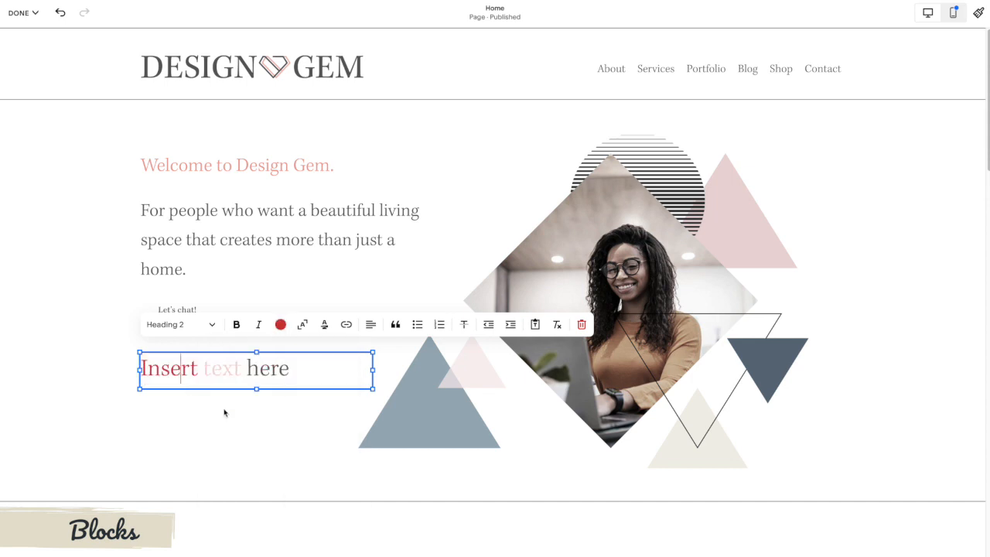
left_click(221, 411)
- Reopen the text block, try justified alignment on the whole line, and centre the text
left_click(288, 365)
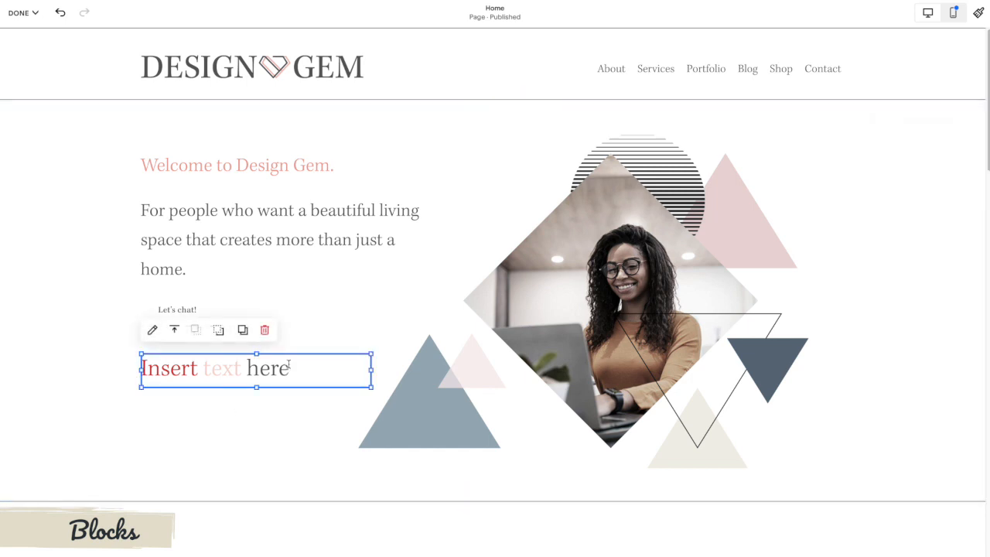
double_click(157, 360)
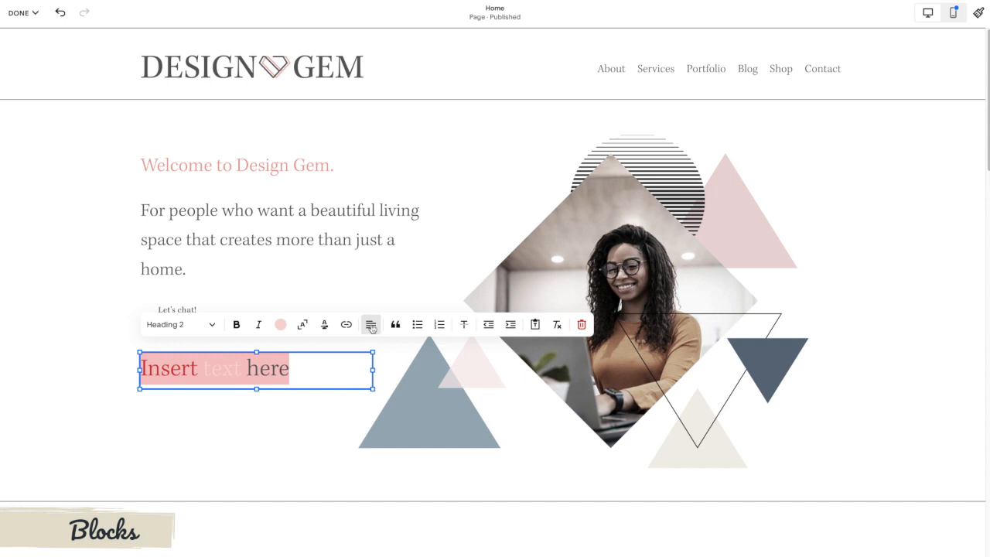
left_click(372, 325)
left_click(360, 352)
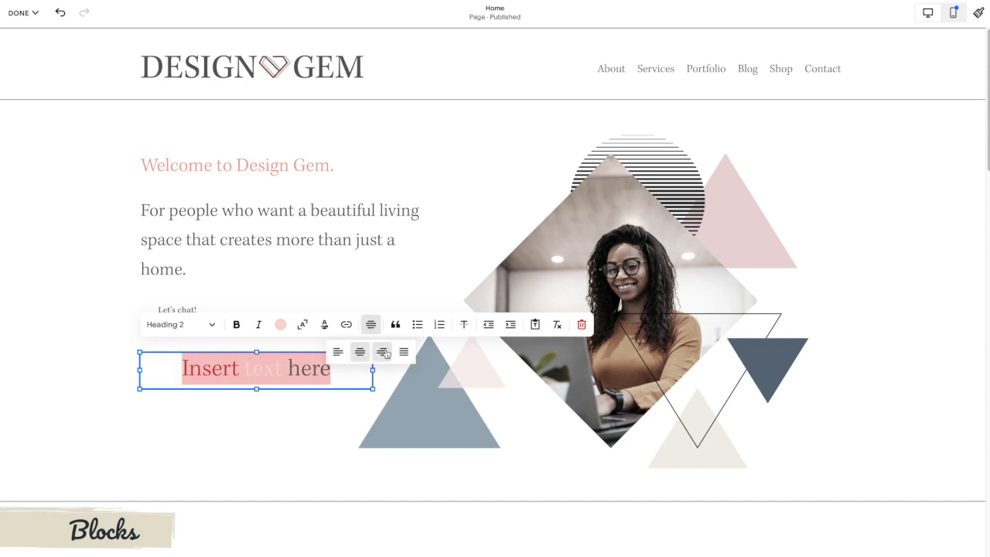
left_click(404, 352)
left_click(360, 352)
- Try the numbered list format on "Insert text here" and make the line a bulleted list item
left_click(417, 324)
left_click(440, 338)
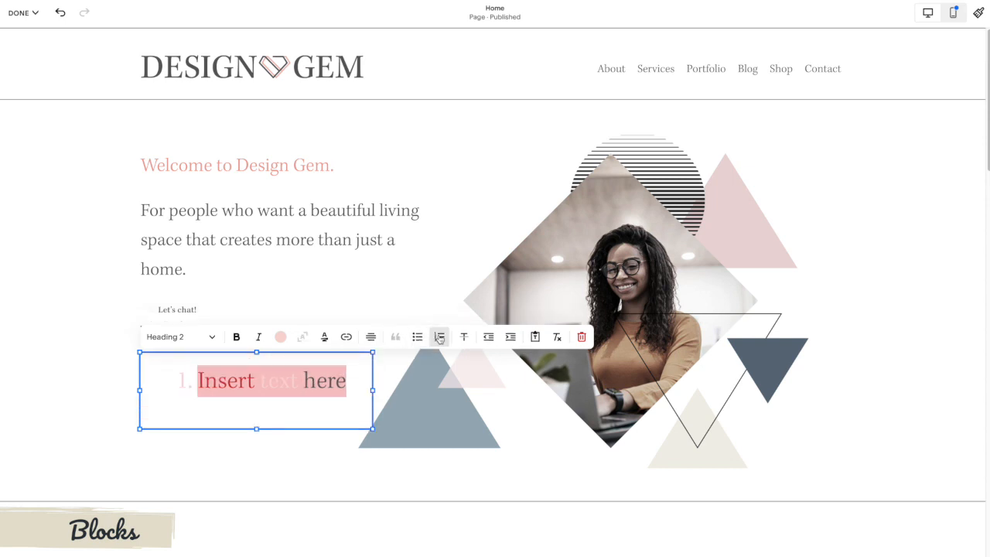
left_click(418, 338)
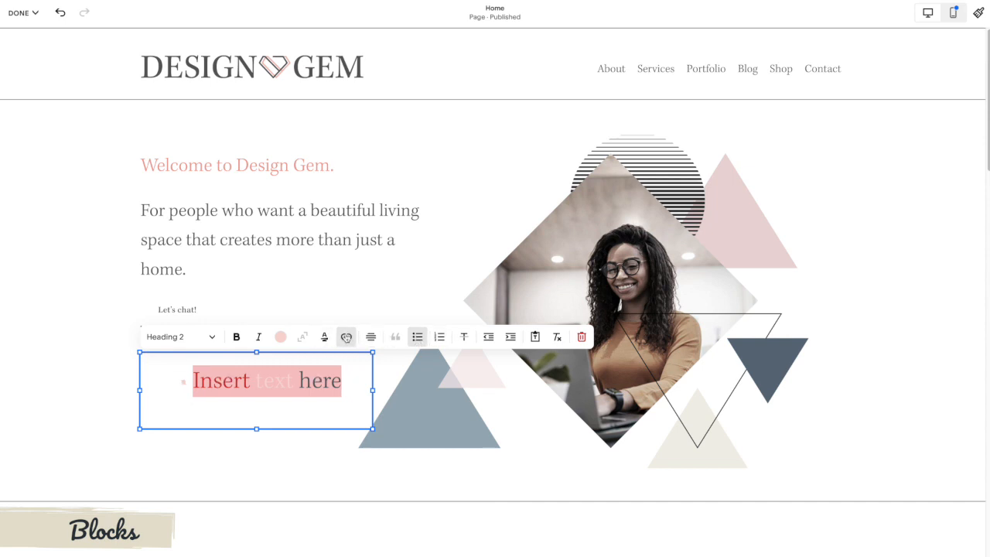
- Open the link settings for the word "here" and close them without entering an address
left_click(325, 383)
left_click_drag(341, 381, 301, 381)
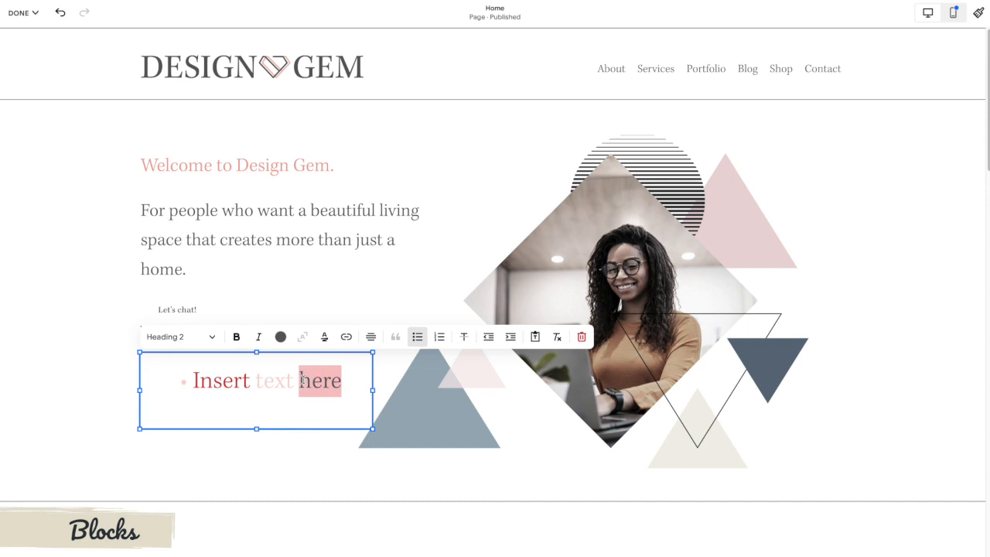
left_click(346, 337)
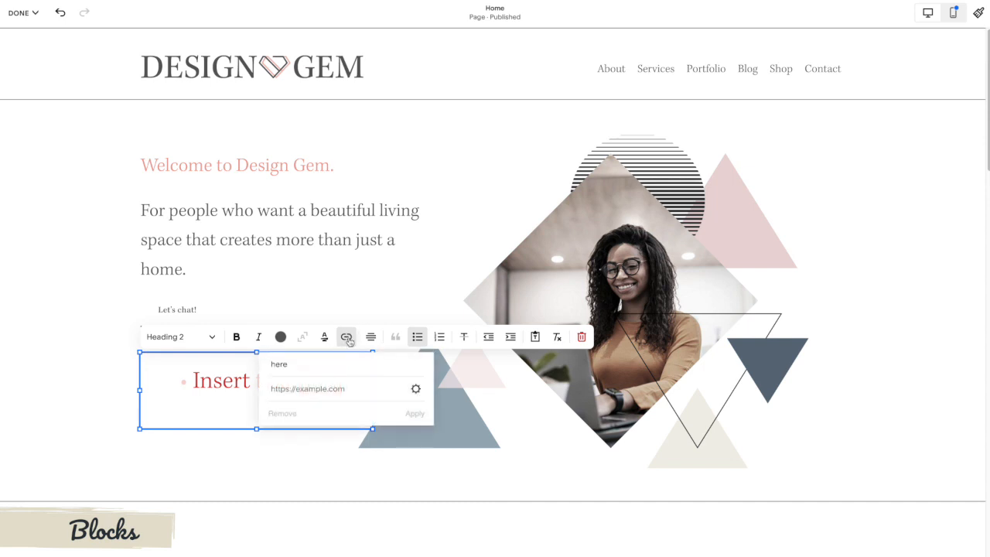
left_click(332, 387)
left_click(227, 400)
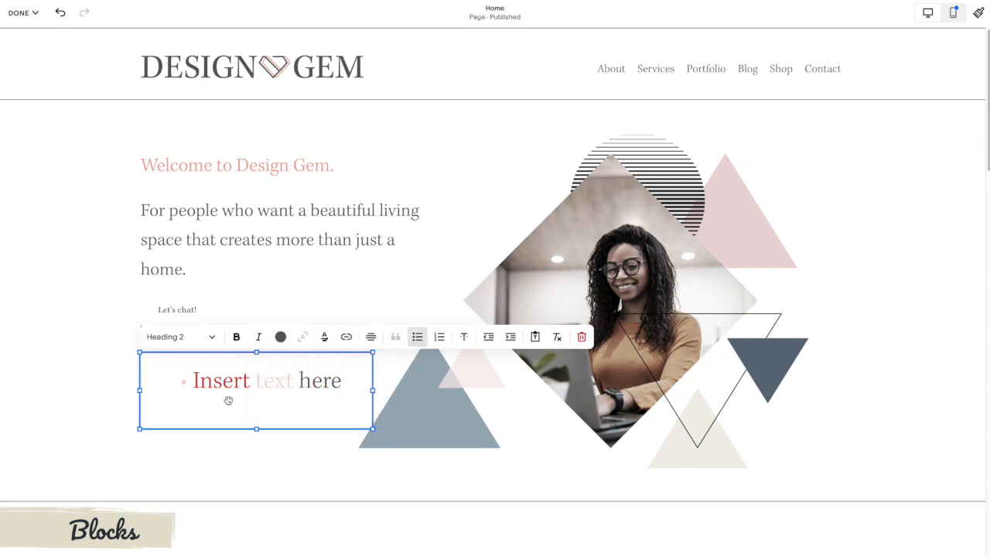
- Finish editing the "Insert text here" block and delete it from the welcome section
left_click(252, 447)
left_click(265, 359)
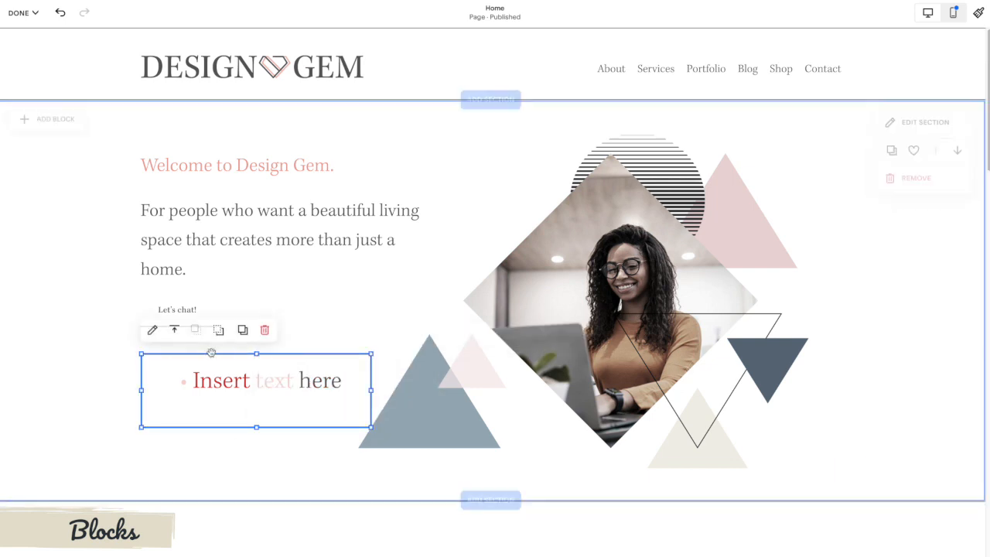
- Add an image block to the welcome section and place it beside the "Let's chat!" button
left_click(61, 126)
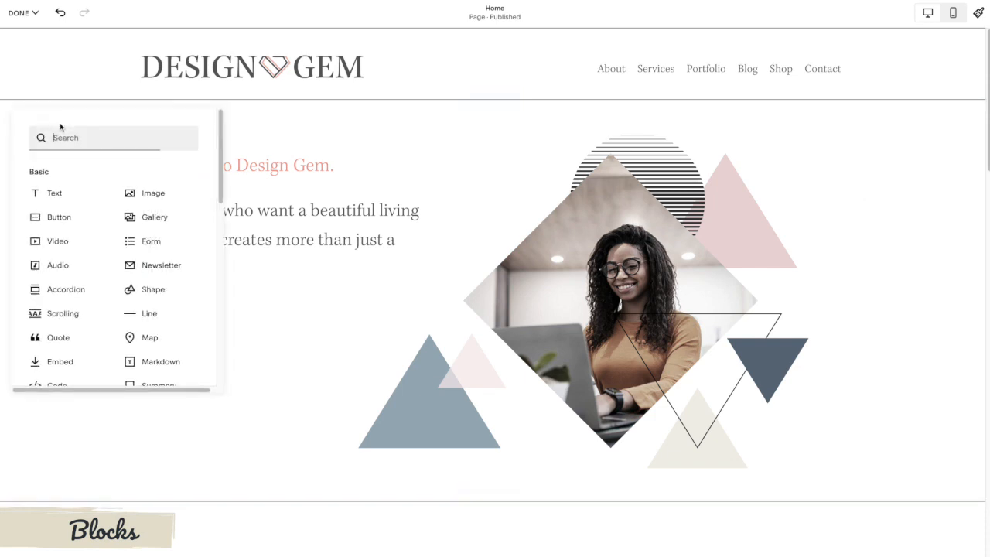
left_click(159, 194)
left_click_drag(152, 147, 280, 305)
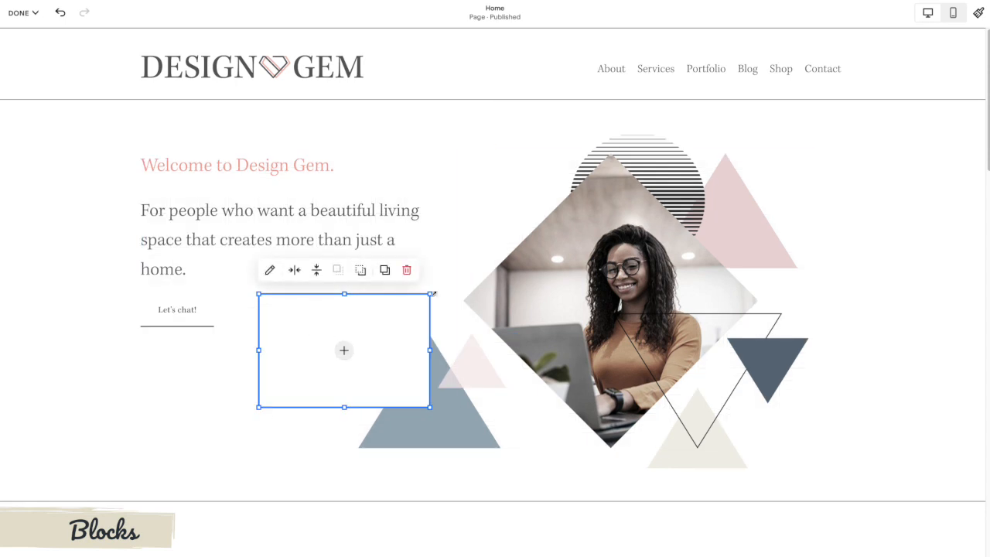
left_click(638, 142)
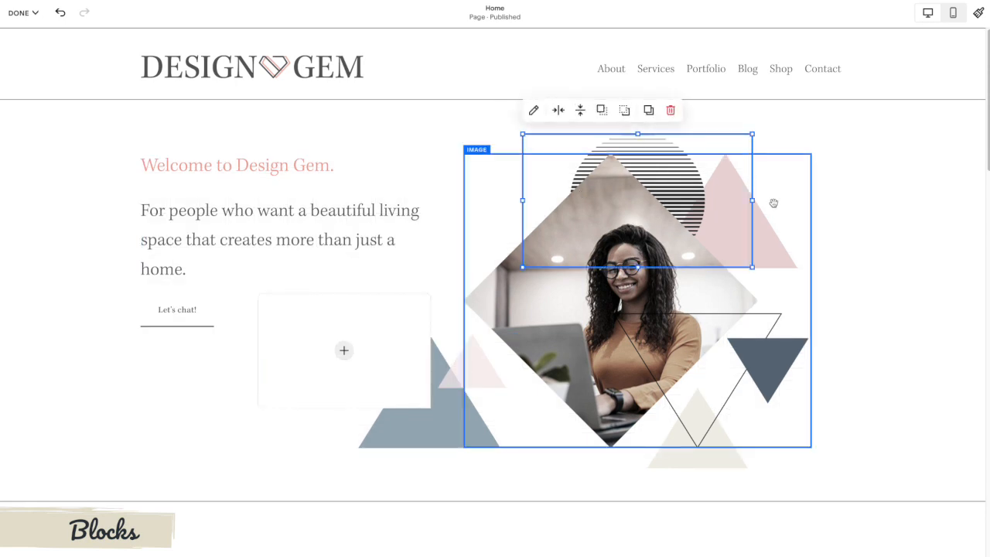
left_click(332, 299)
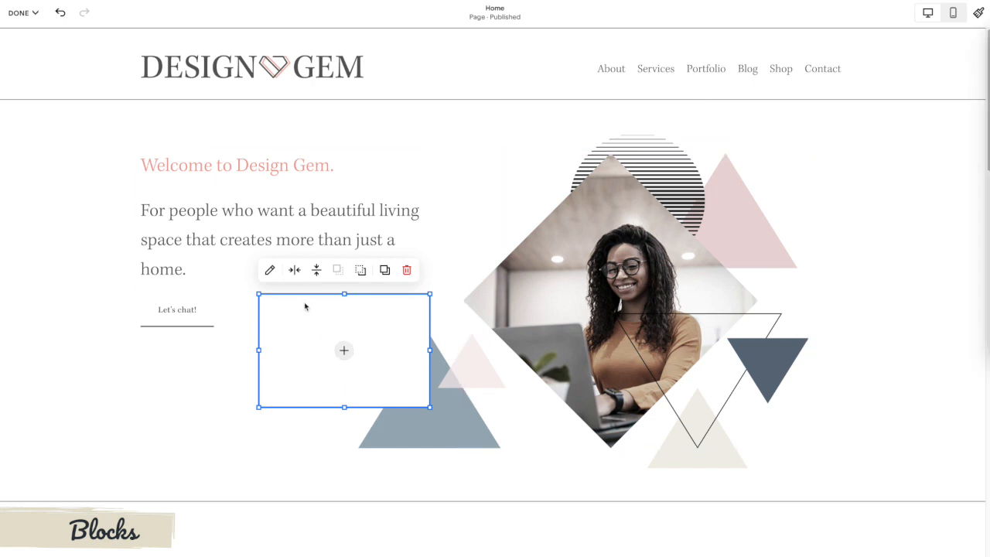
- Check the image source options and place the triangle artwork file in the empty image block
left_click(345, 353)
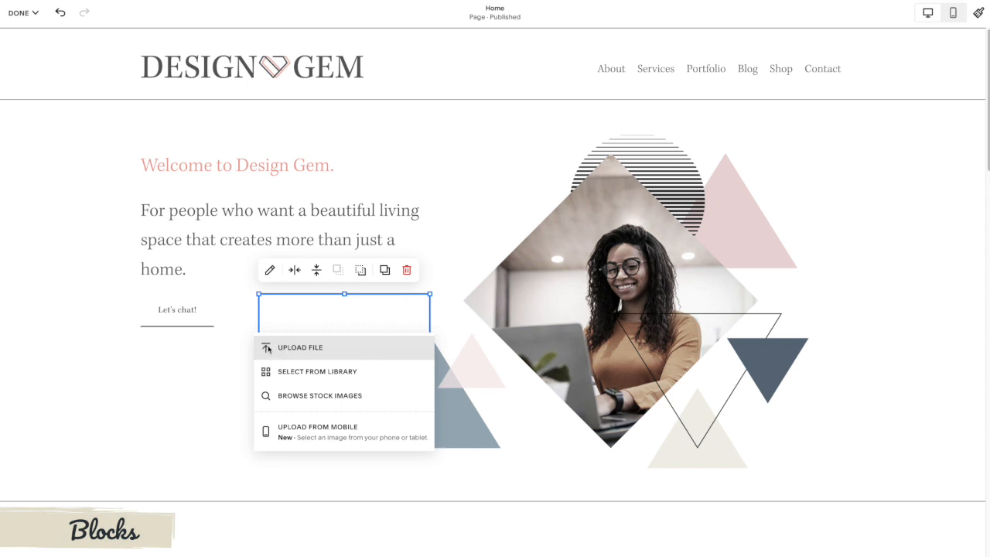
left_click(453, 313)
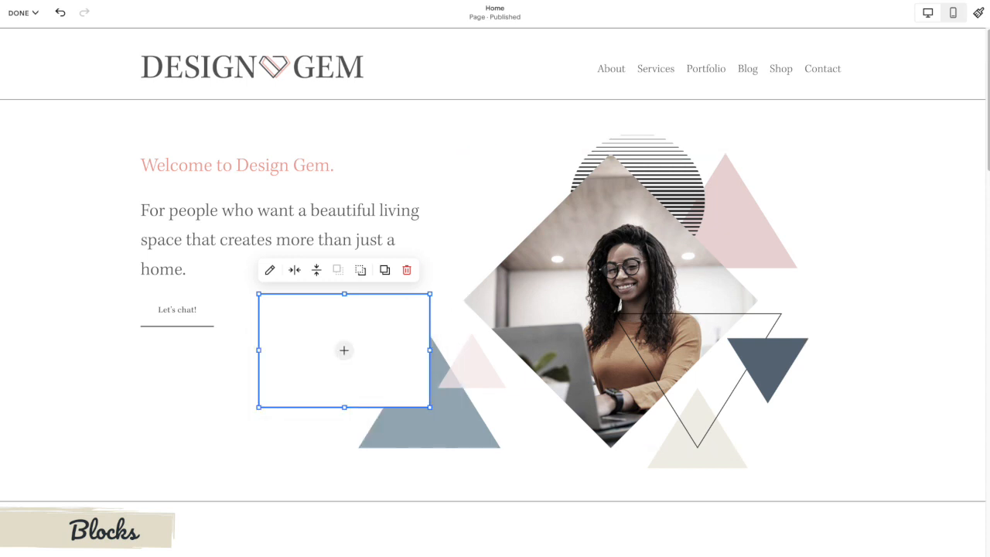
left_click_drag(989, 313, 376, 328)
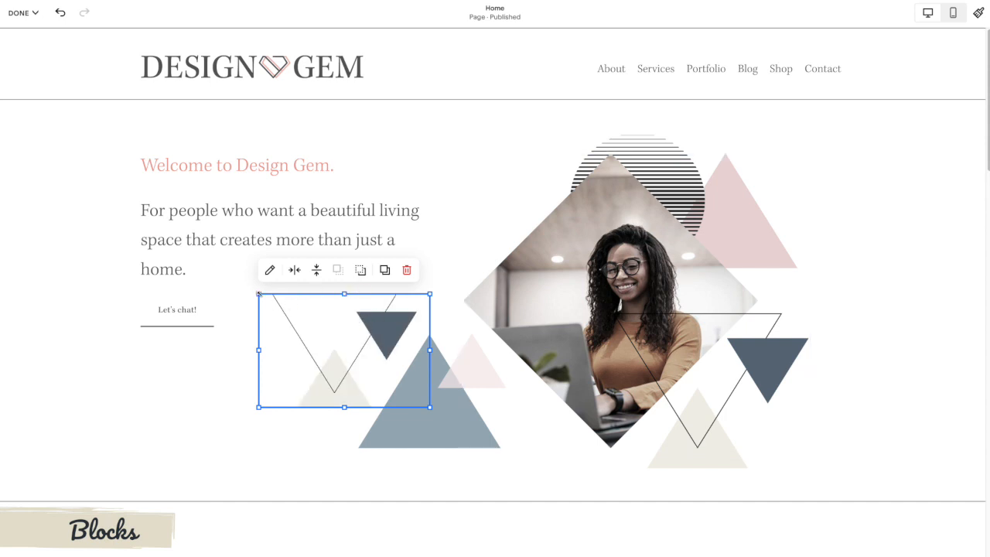
- Resize the new triangle image block and move it so that it overlaps the left part of the woman's portrait
left_click_drag(258, 293, 941, 227)
left_click_drag(839, 329, 884, 327)
left_click_drag(865, 228, 557, 263)
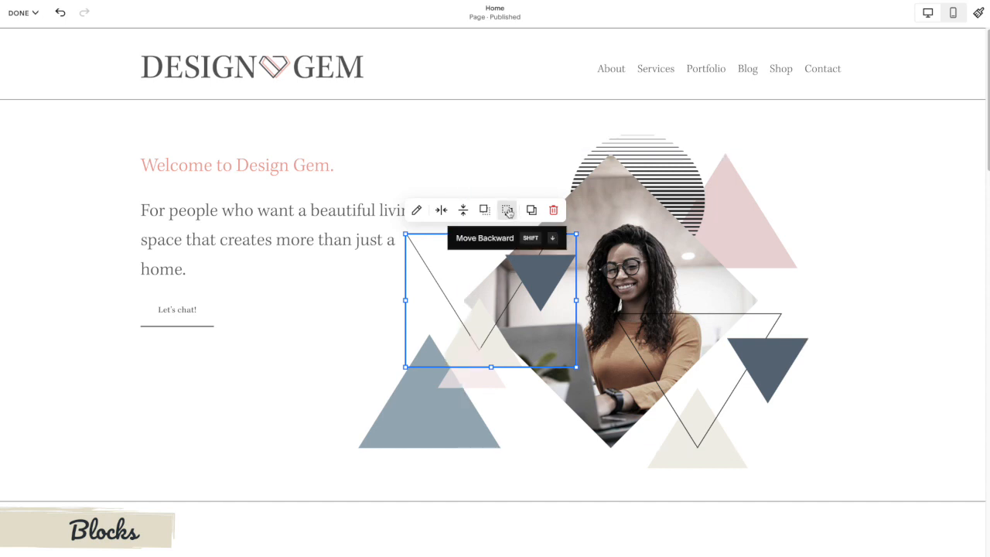
- Send the new triangle image block backward behind the portrait and move it below the welcome text beside the "Let's chat!" button
left_click(508, 212)
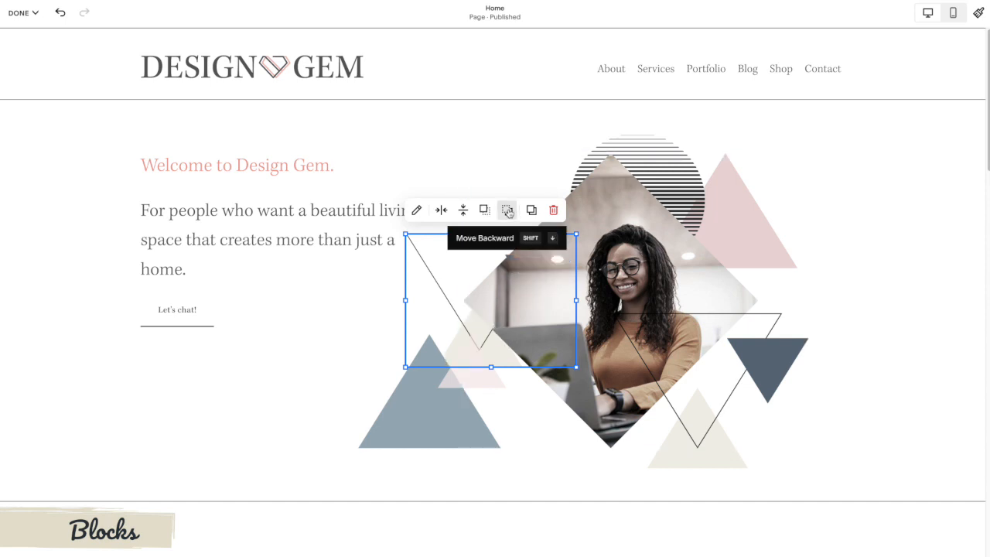
left_click_drag(438, 267, 301, 316)
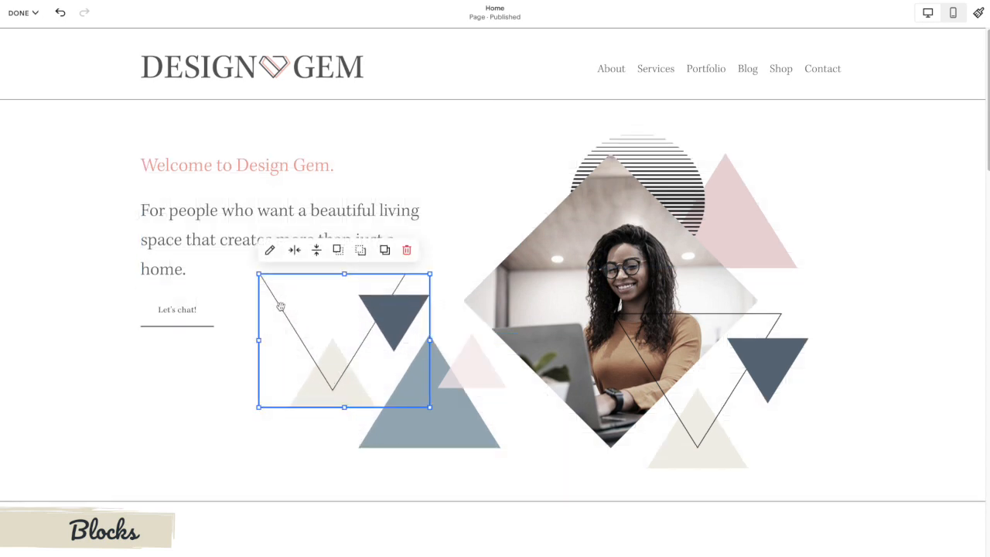
left_click(229, 379)
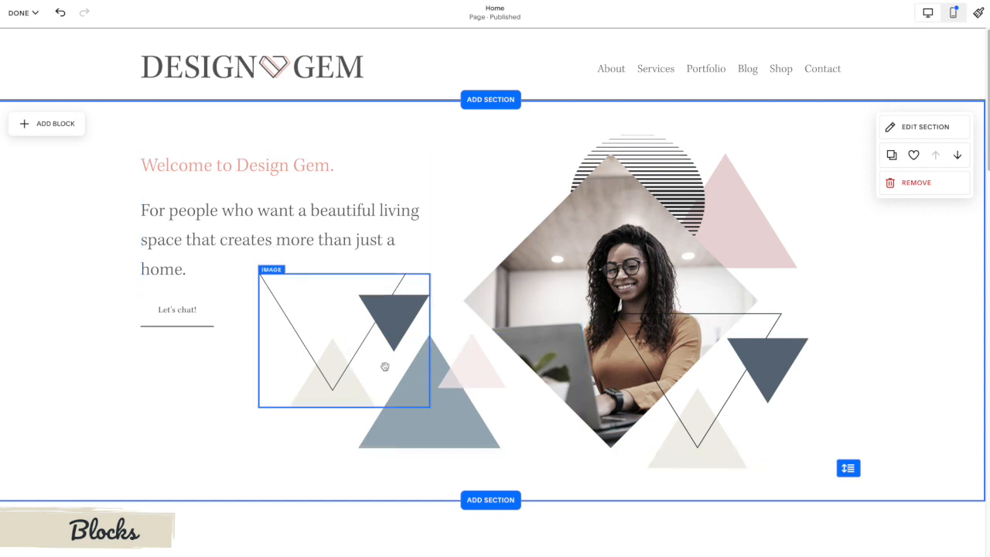
- In the mobile layout, move the triangle image up below the welcome text and place the "Let's chat!" button directly above it
left_click(954, 13)
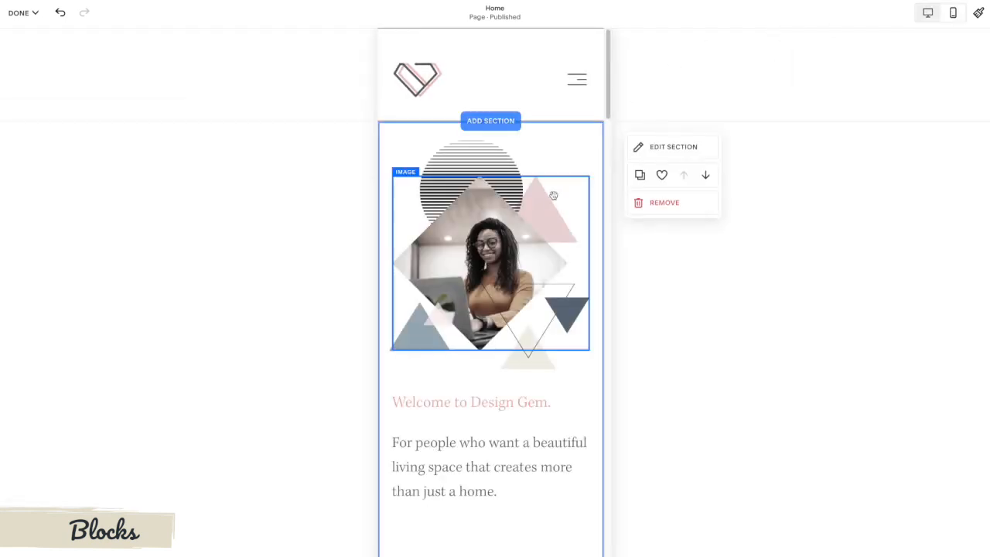
scroll(551, 229, "down", 2)
scroll(551, 229, "down", 3)
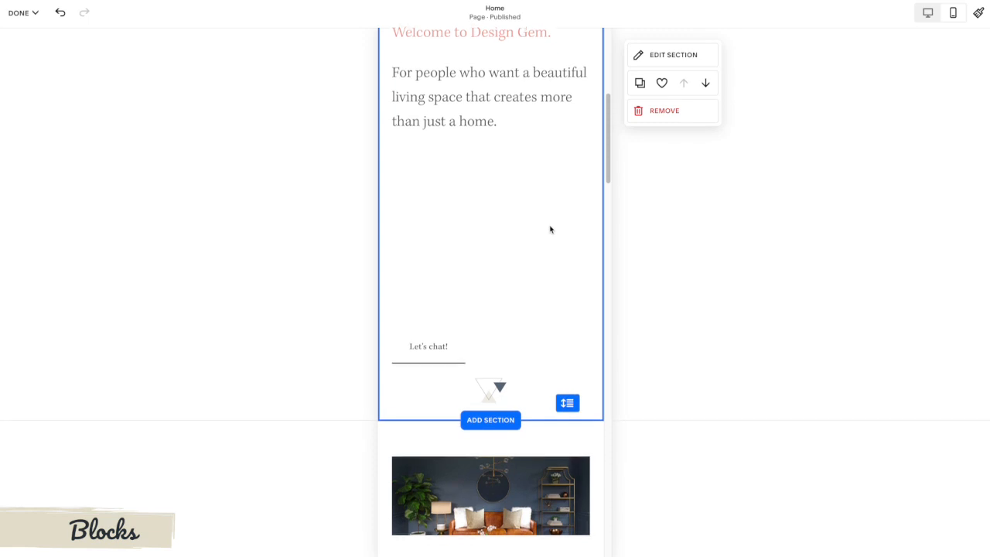
left_click_drag(500, 372, 497, 140)
scroll(509, 323, "up", 2)
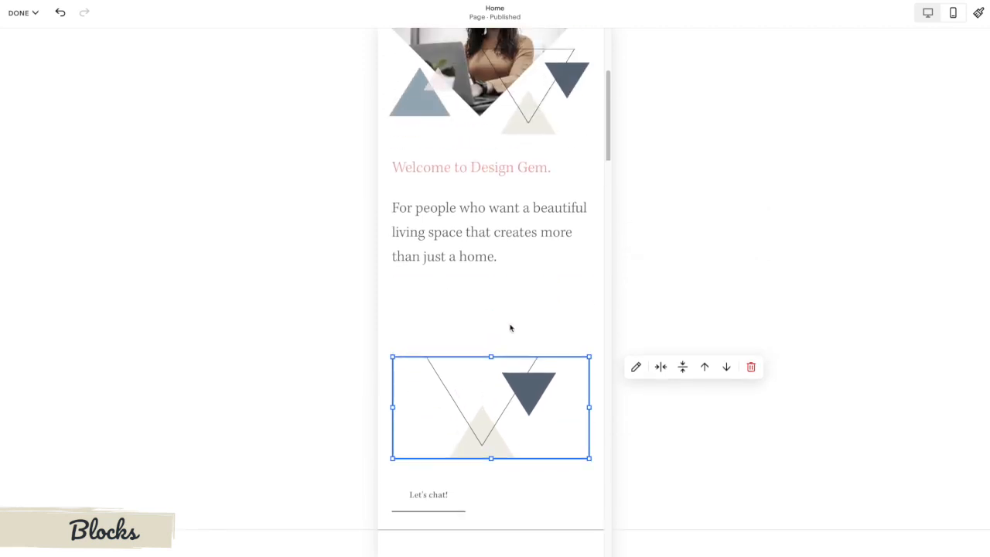
left_click_drag(440, 487, 439, 303)
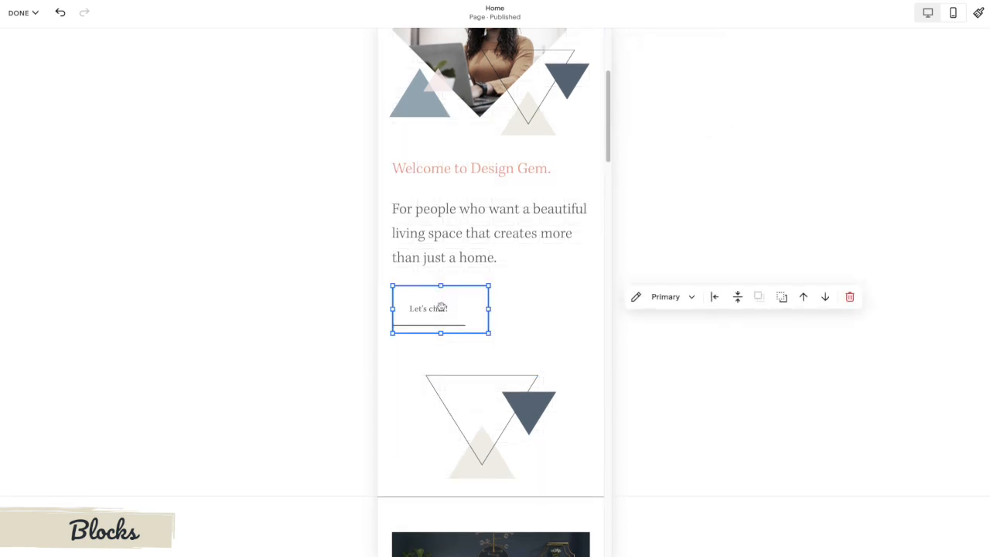
left_click(532, 317)
- Shrink the mobile triangle image to about half its width and place it over the striped circle and pink triangle
scroll(523, 402, "up", 1)
left_click_drag(511, 462, 493, 167)
scroll(564, 258, "up", 3)
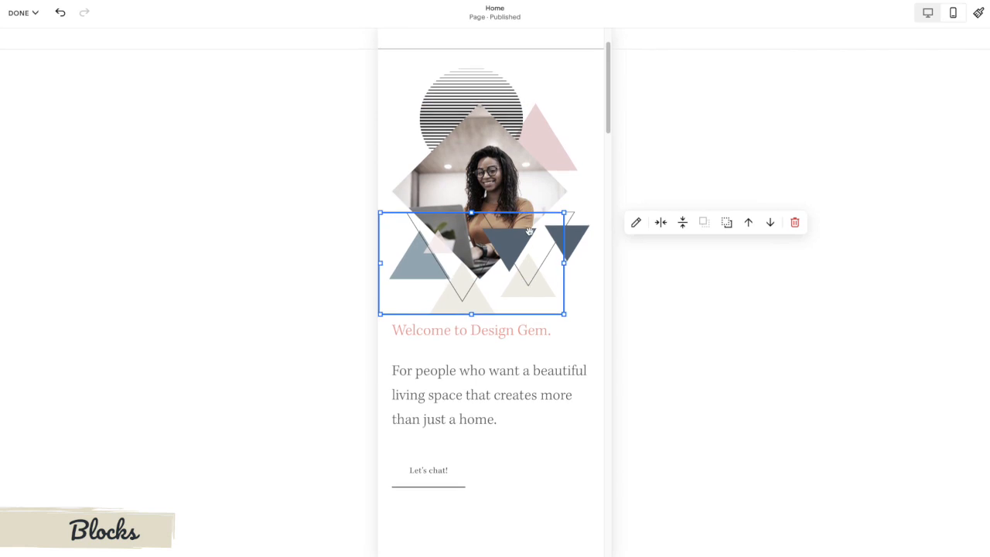
left_click_drag(563, 258, 464, 294)
left_click_drag(410, 340, 539, 161)
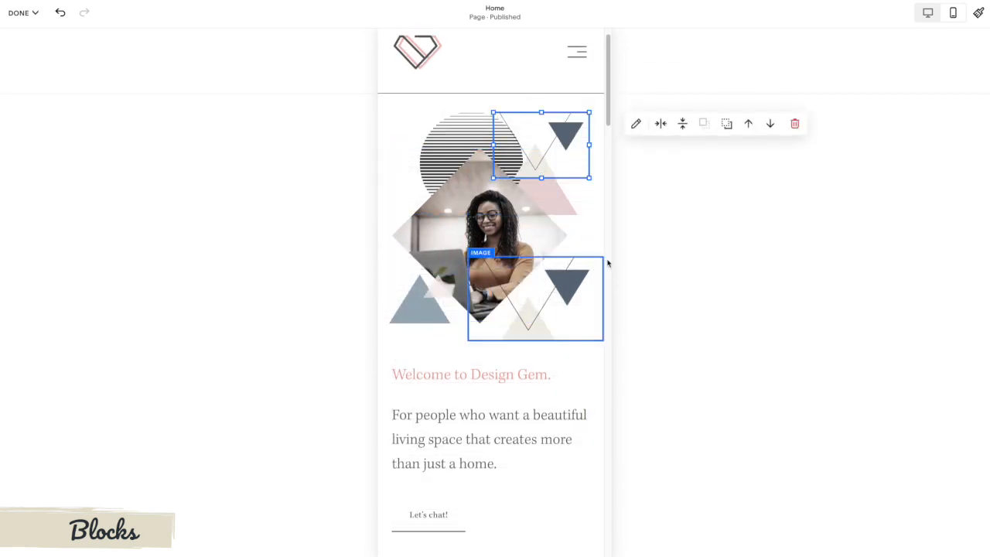
left_click(570, 518)
- Save the page, exit editing and preview the welcome section in both mobile and desktop view
left_click(26, 14)
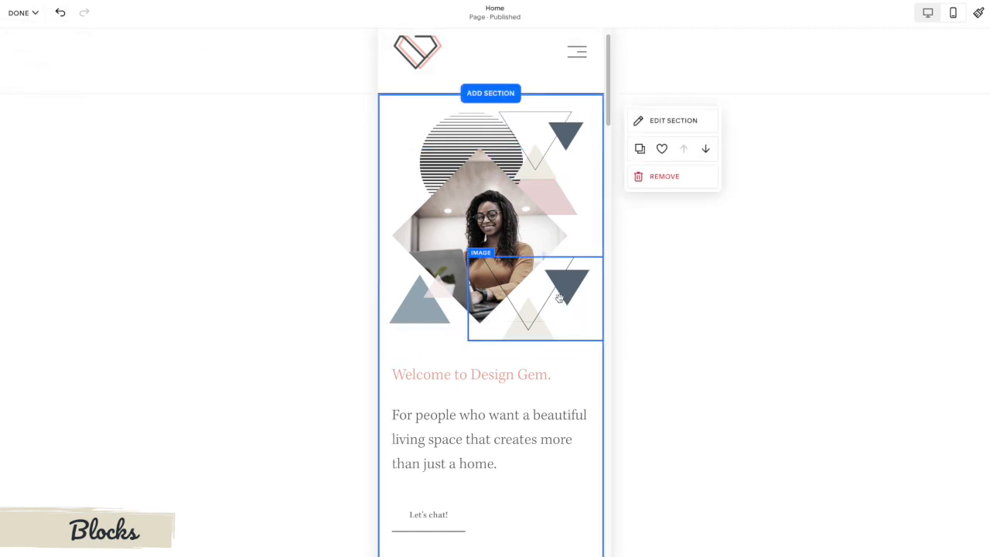
left_click(21, 45)
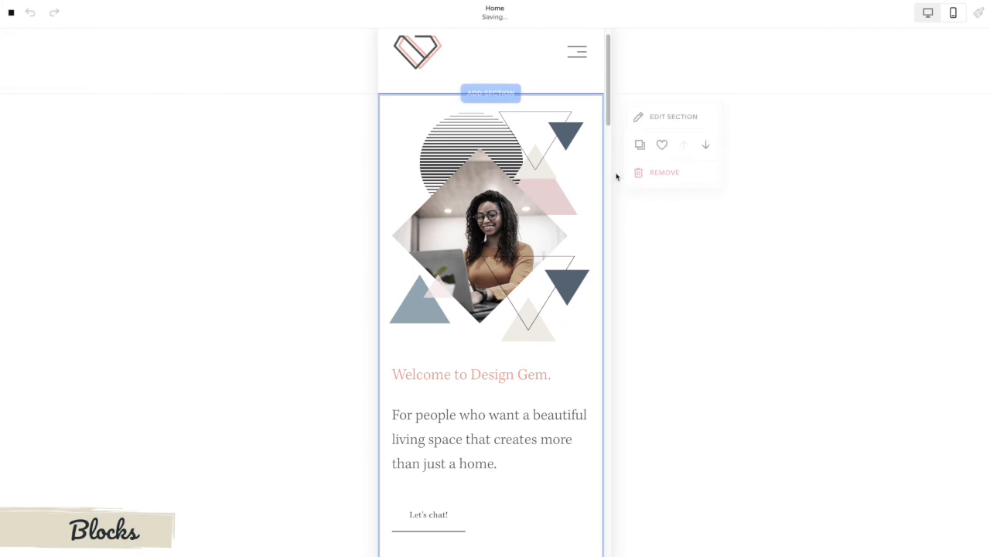
scroll(633, 200, "down", 2)
scroll(633, 199, "up", 4)
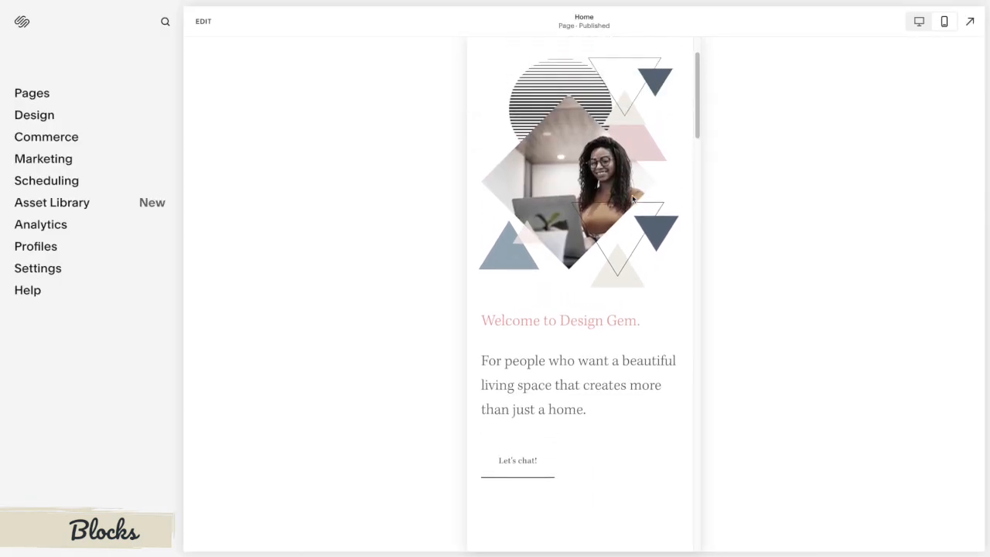
left_click(919, 21)
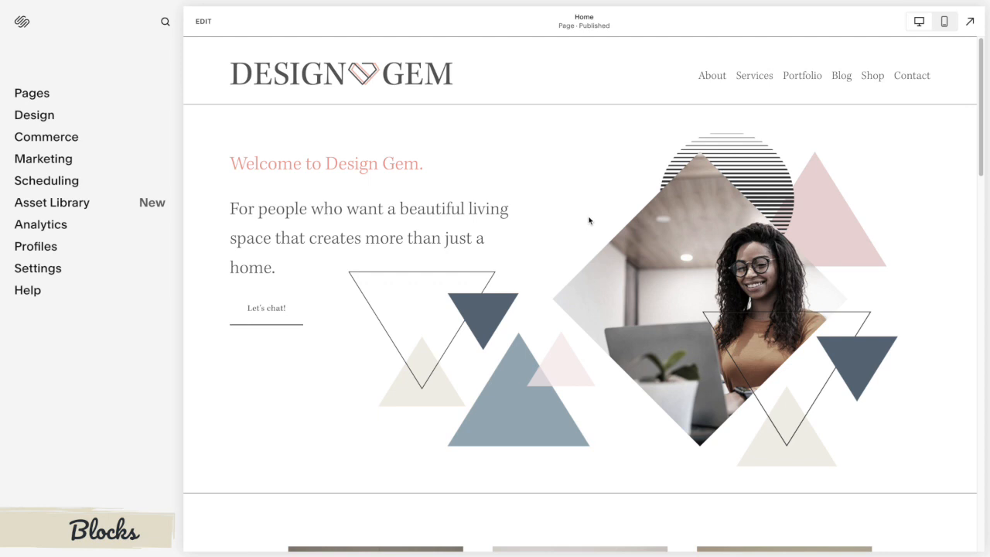
left_click(943, 23)
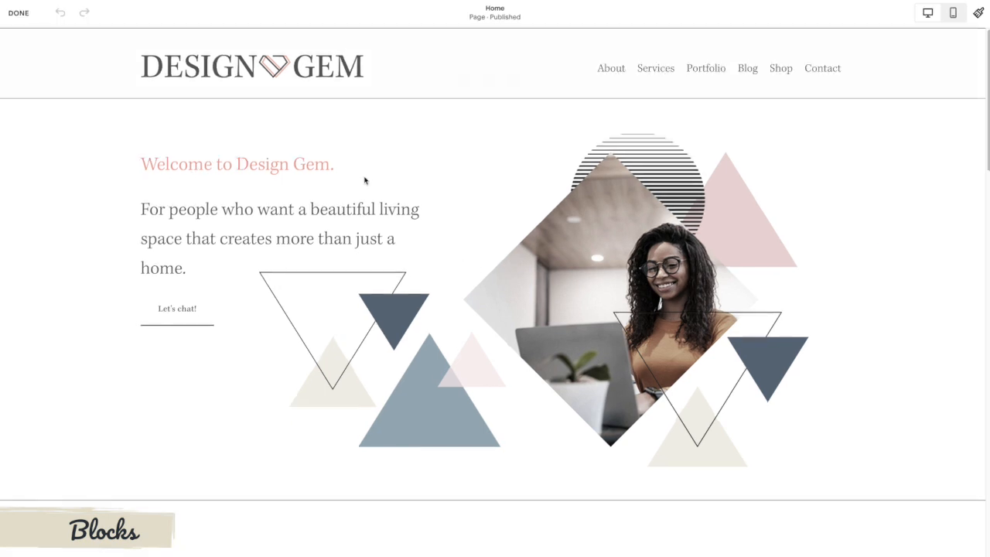
- Review the desktop home page sections from the welcome area down to the newsletter sign-up and footer
scroll(377, 190, "down", 3)
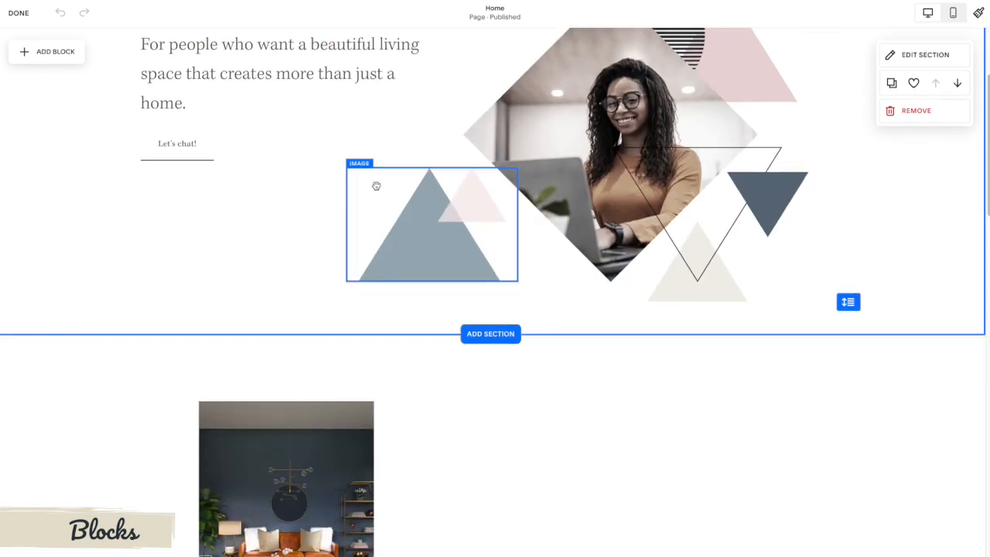
scroll(376, 185, "down", 10)
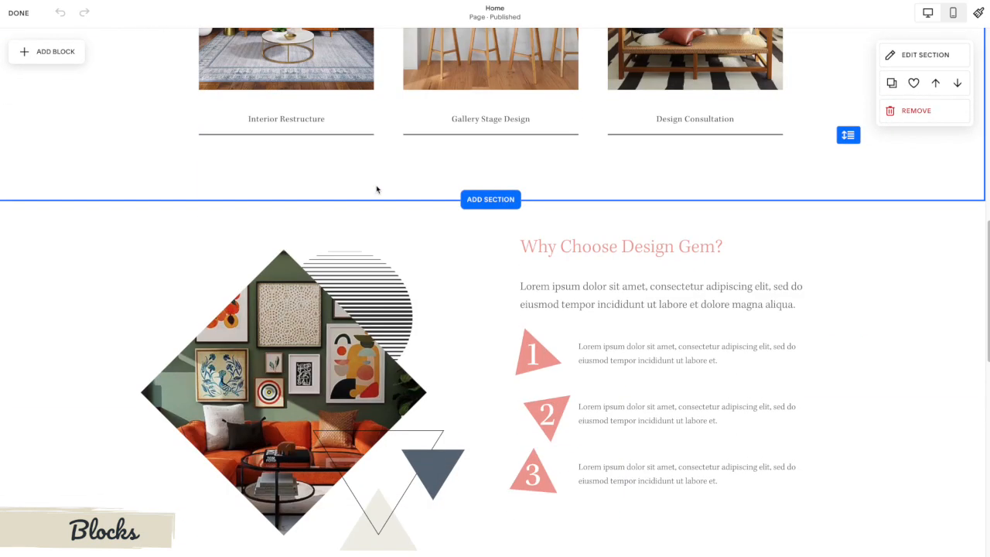
scroll(376, 186, "down", 1)
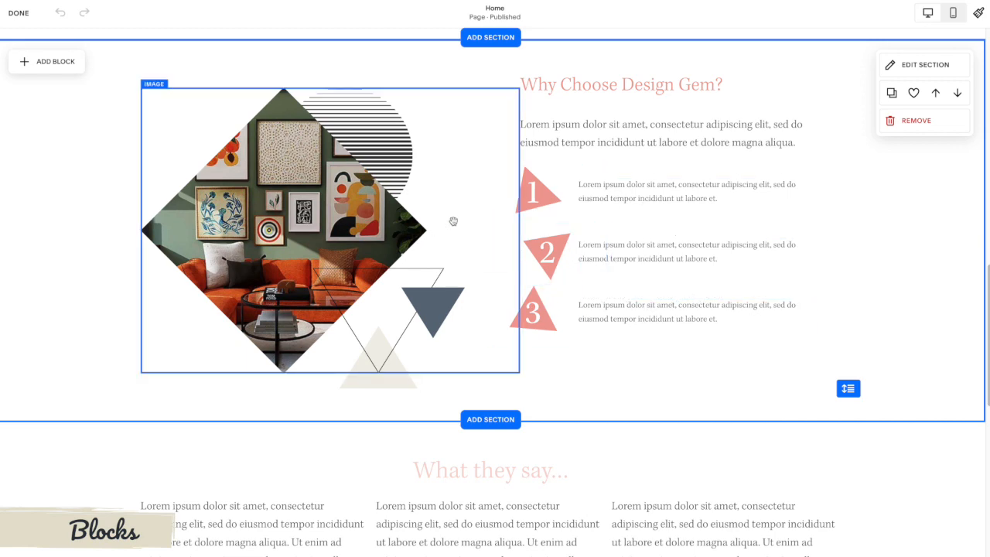
scroll(611, 294, "down", 7)
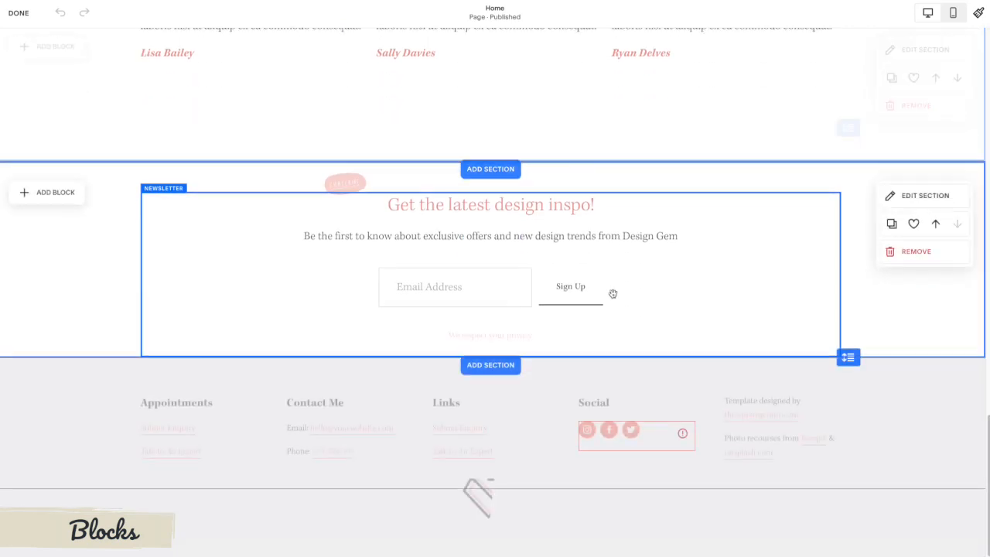
scroll(555, 231, "up", 12)
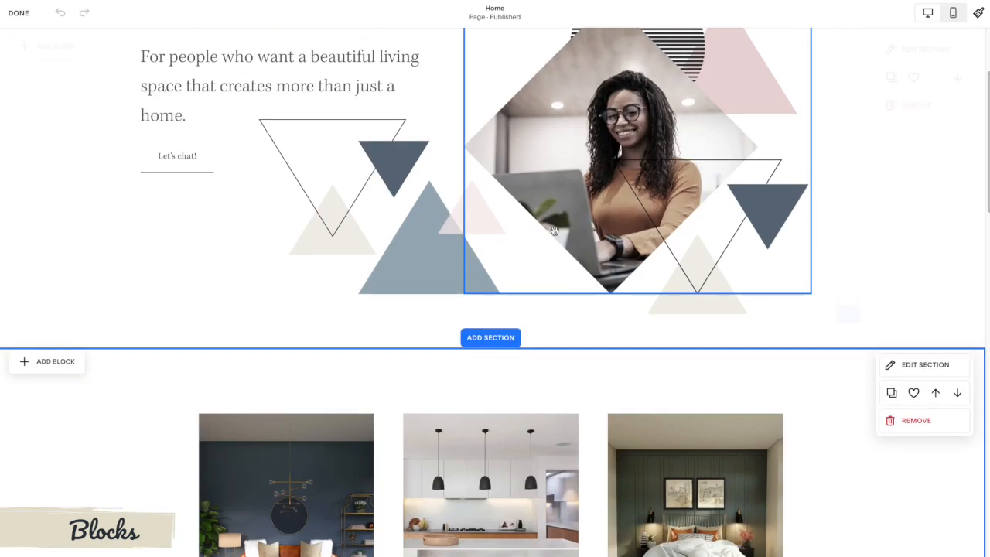
scroll(555, 231, "up", 2)
scroll(555, 230, "down", 2)
- Add a video block to the welcome section and move it below the "Let's chat!" button
left_click(60, 51)
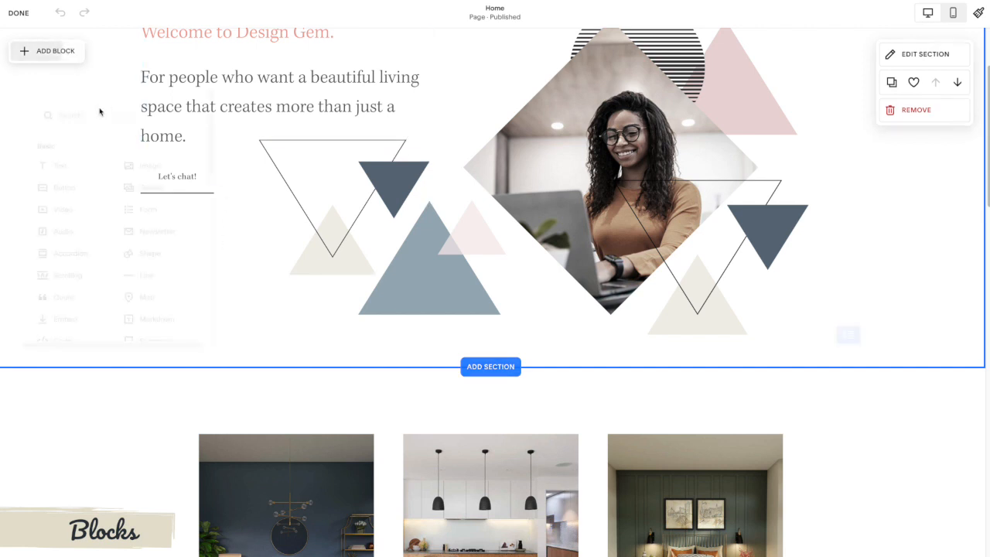
left_click(68, 209)
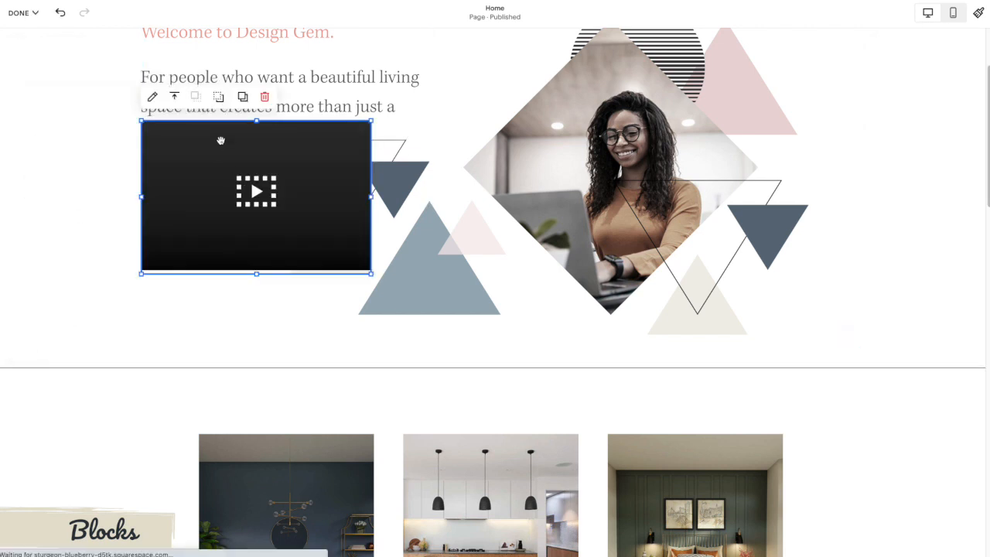
left_click_drag(224, 154, 226, 291)
scroll(320, 257, "down", 2)
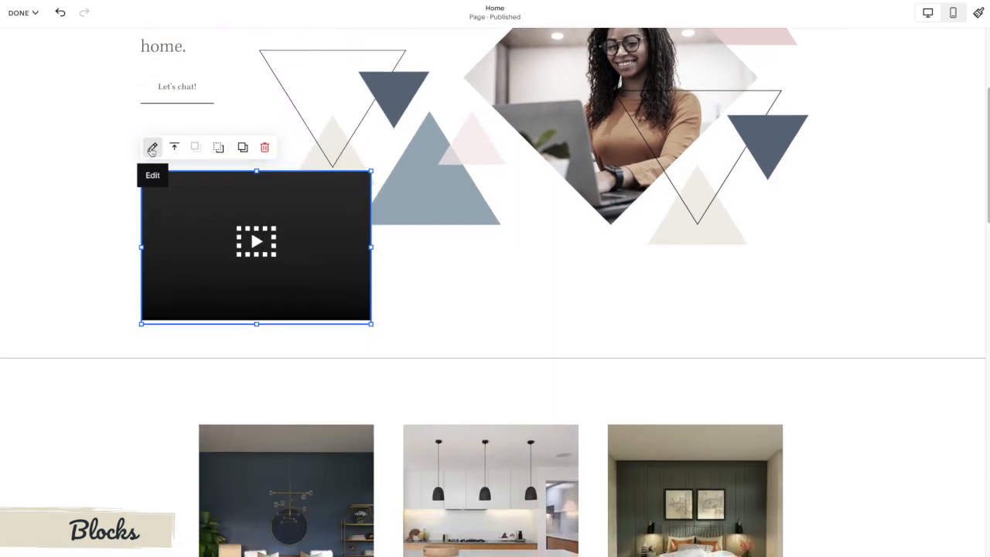
- Check the source options for adding a video and delete the empty video block
left_click(153, 147)
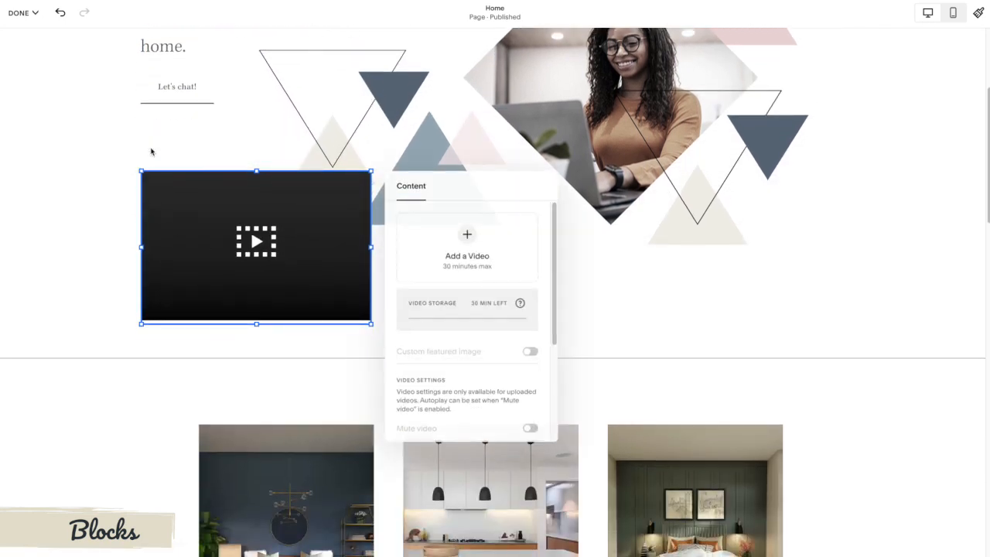
left_click(468, 234)
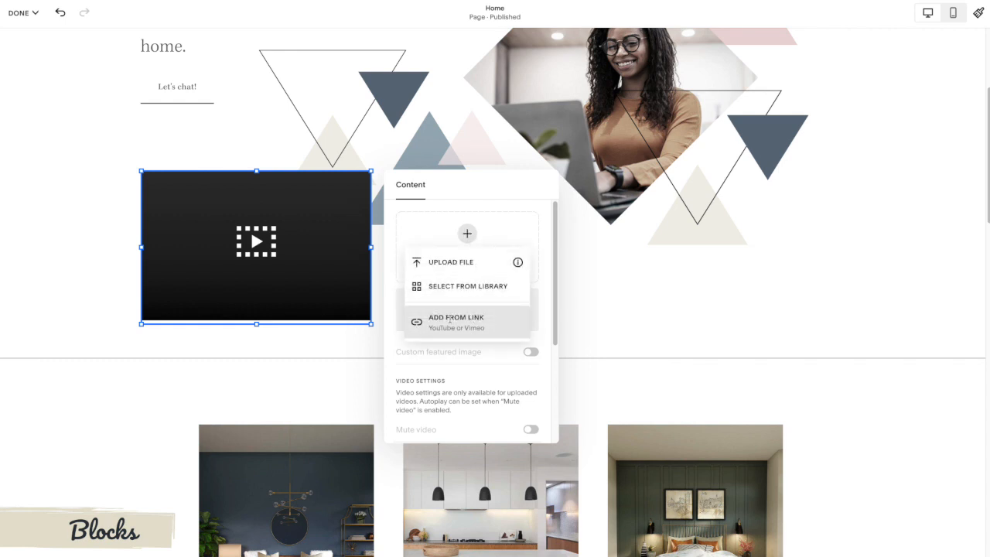
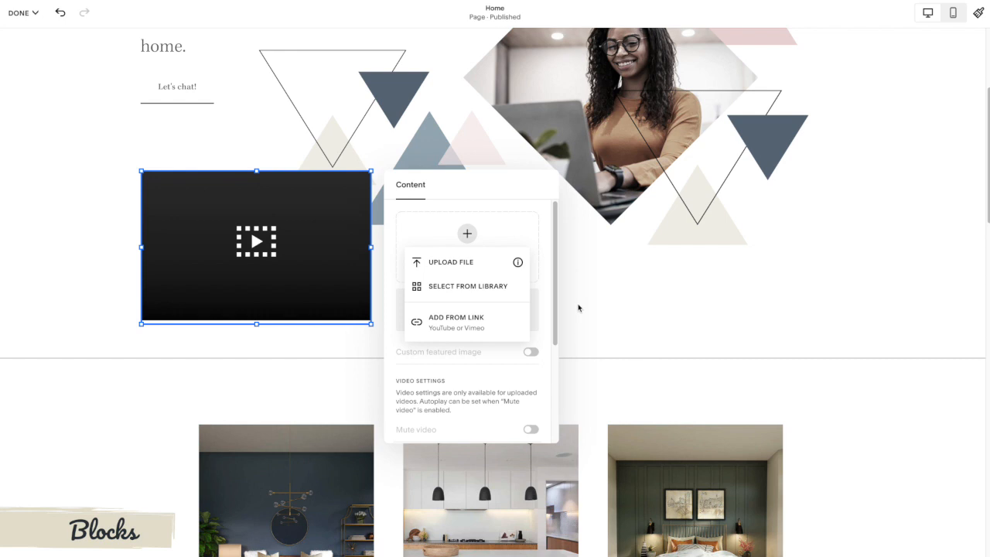
left_click(579, 308)
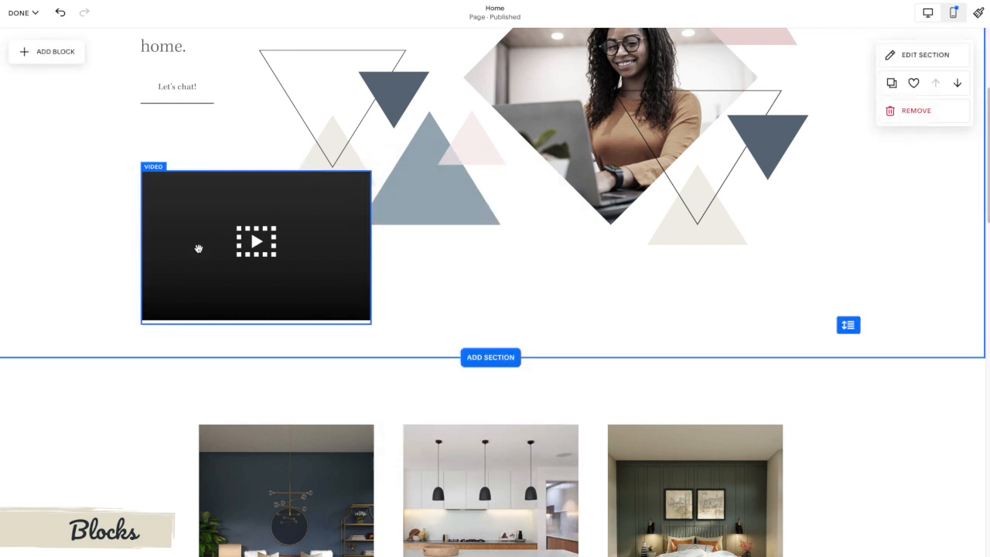
left_click(158, 191)
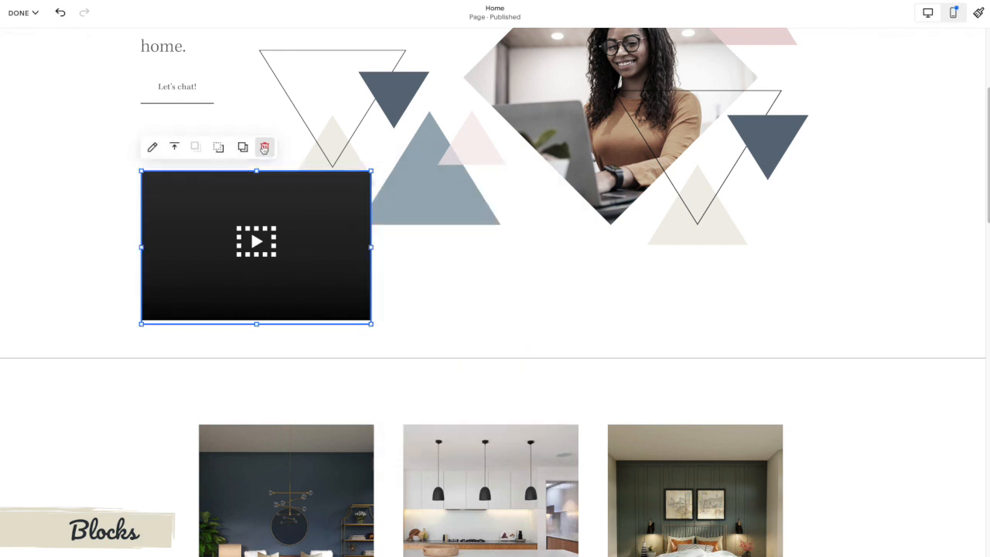
left_click(263, 147)
- Add a gallery block to the welcome section, widen it and place it below the blue triangle
left_click(57, 52)
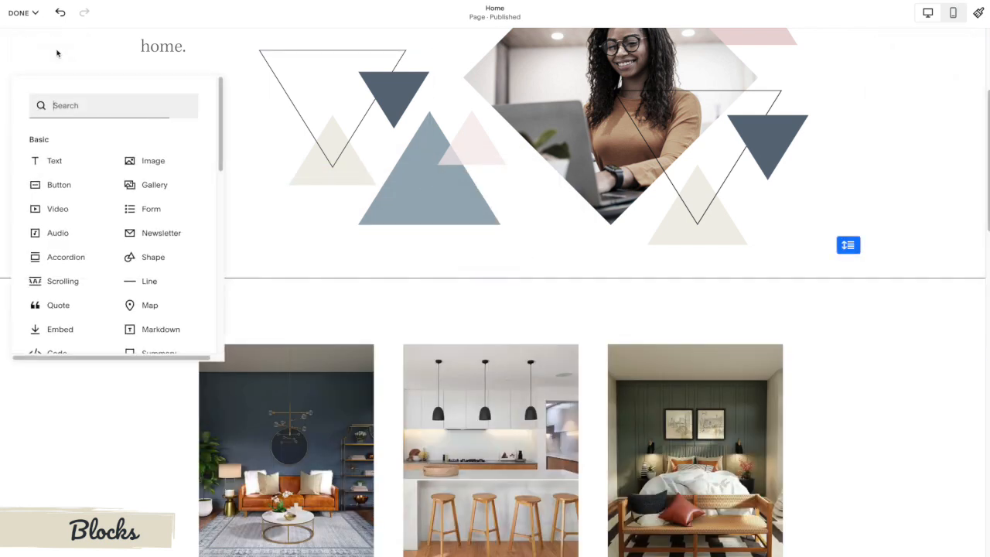
left_click(157, 185)
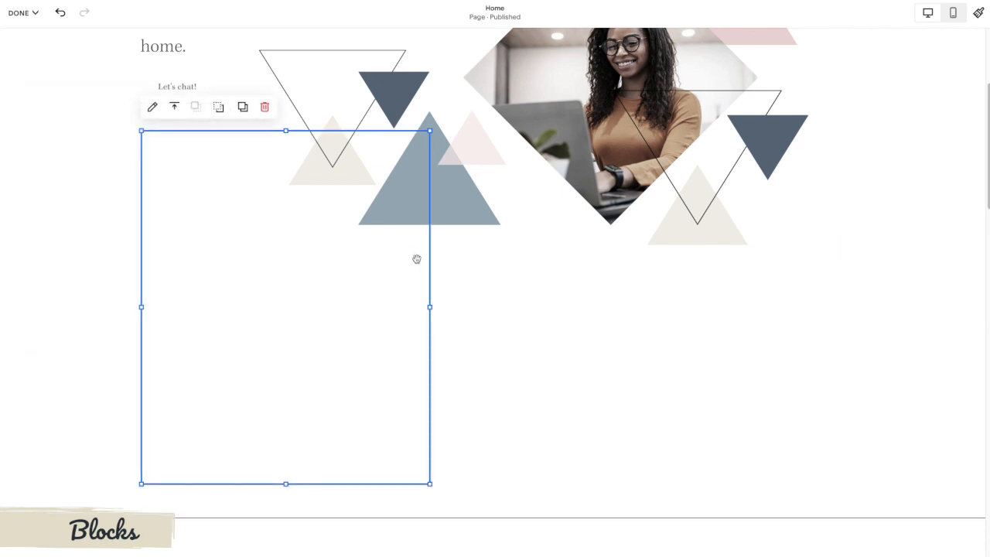
left_click_drag(432, 308, 526, 307)
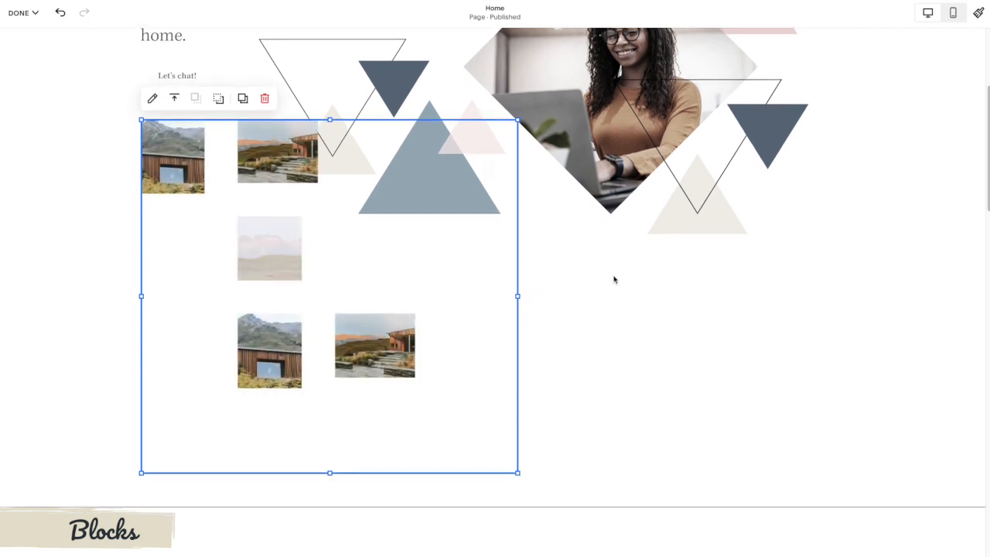
scroll(614, 279, "down", 1)
left_click_drag(184, 145, 198, 270)
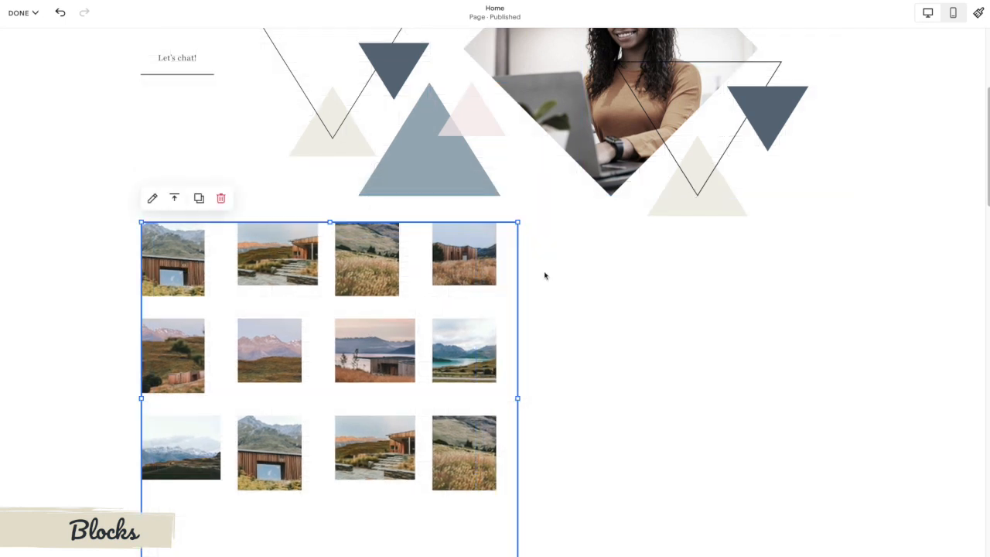
left_click(550, 276)
scroll(552, 277, "down", 1)
scroll(321, 223, "up", 1)
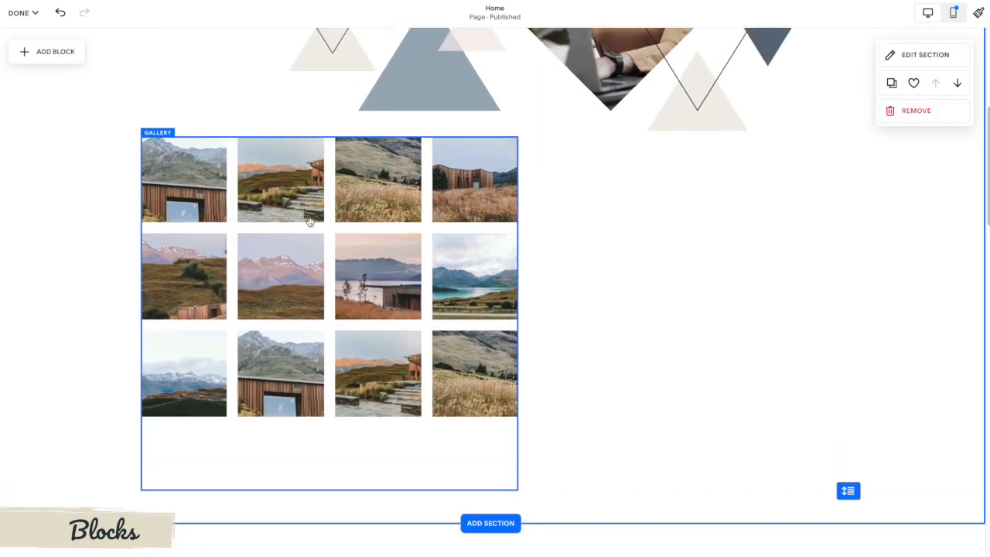
- Open the content settings of the gallery block
left_click(166, 164)
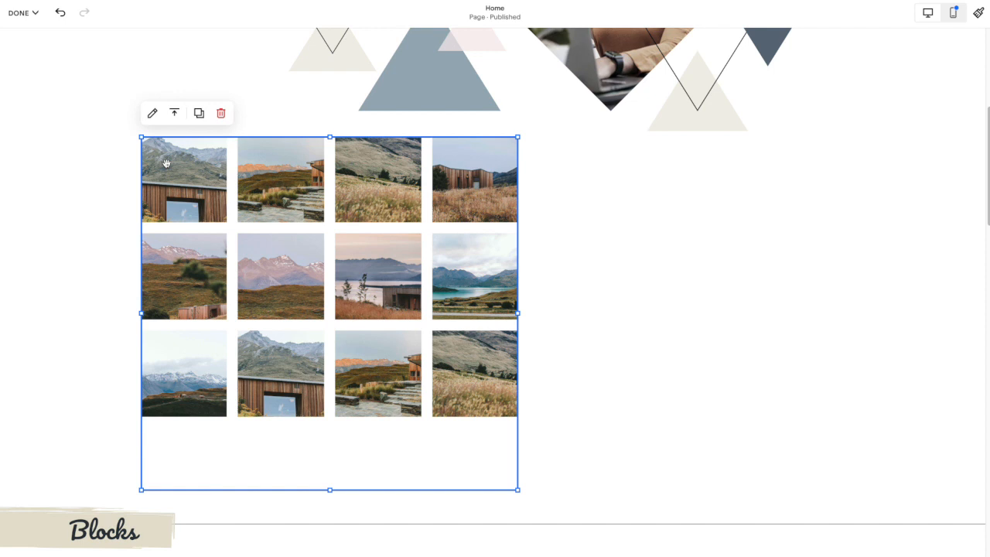
scroll(348, 197, "up", 1)
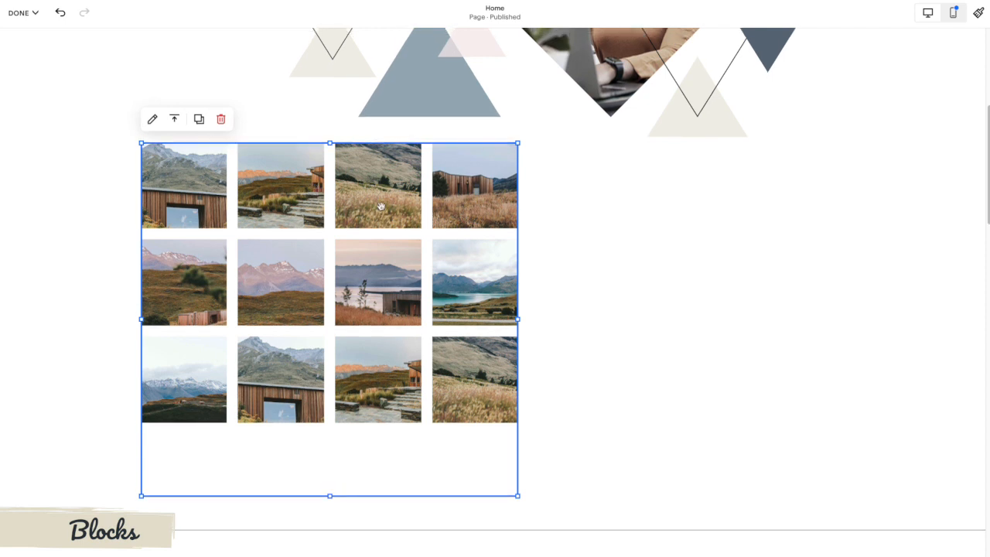
left_click(578, 218)
left_click(258, 215)
left_click(152, 119)
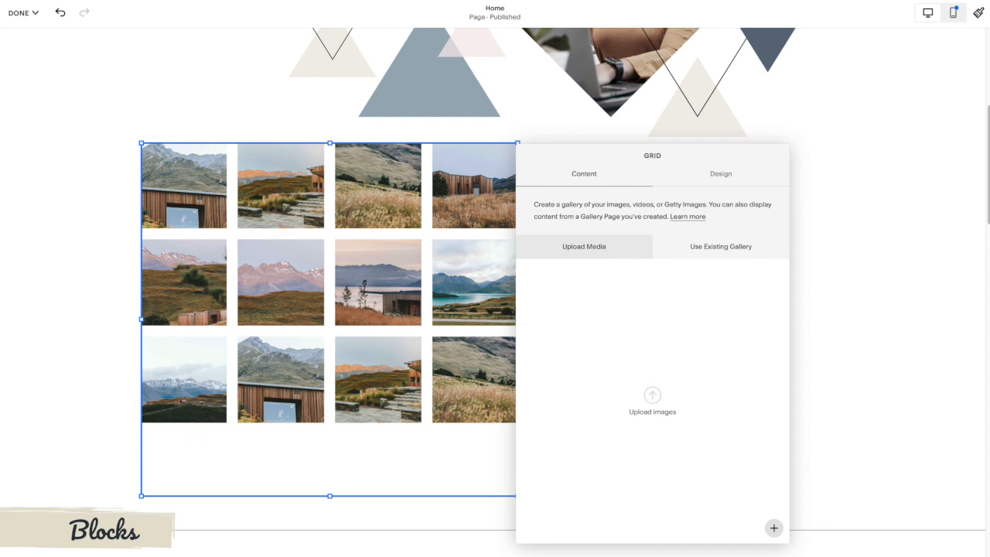
- Add the triangle artwork image to the gallery block and turn off image cropping in its grid design
left_click_drag(895, 327, 542, 302)
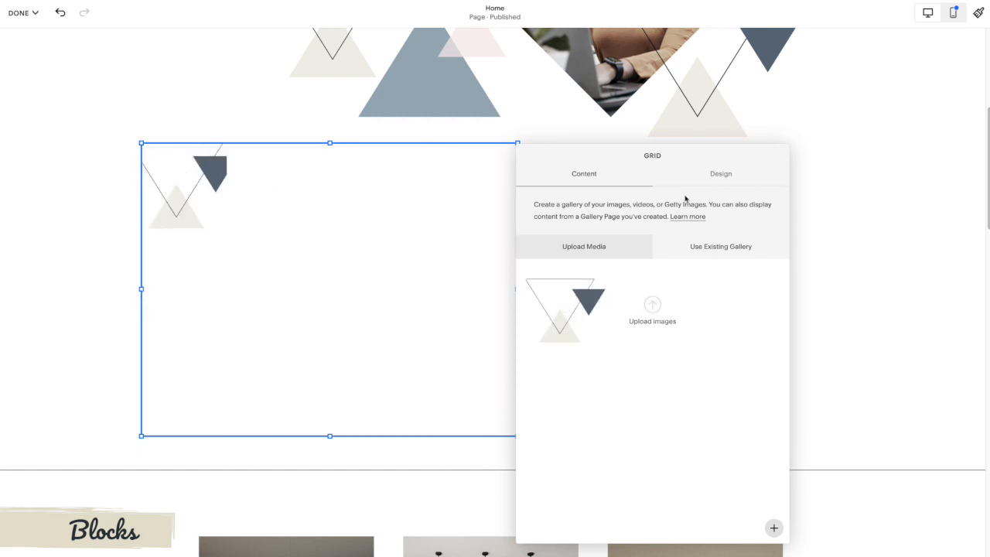
left_click(724, 176)
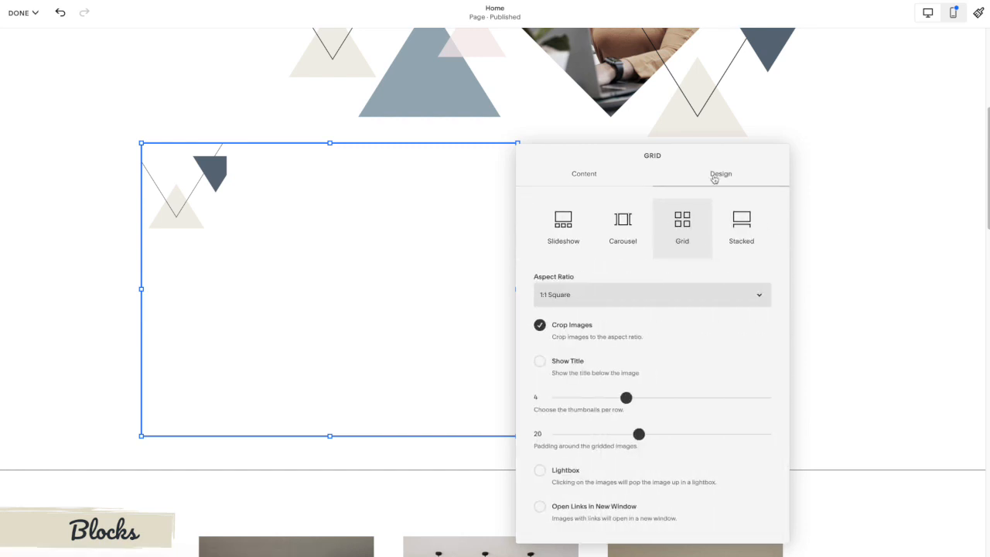
left_click(541, 326)
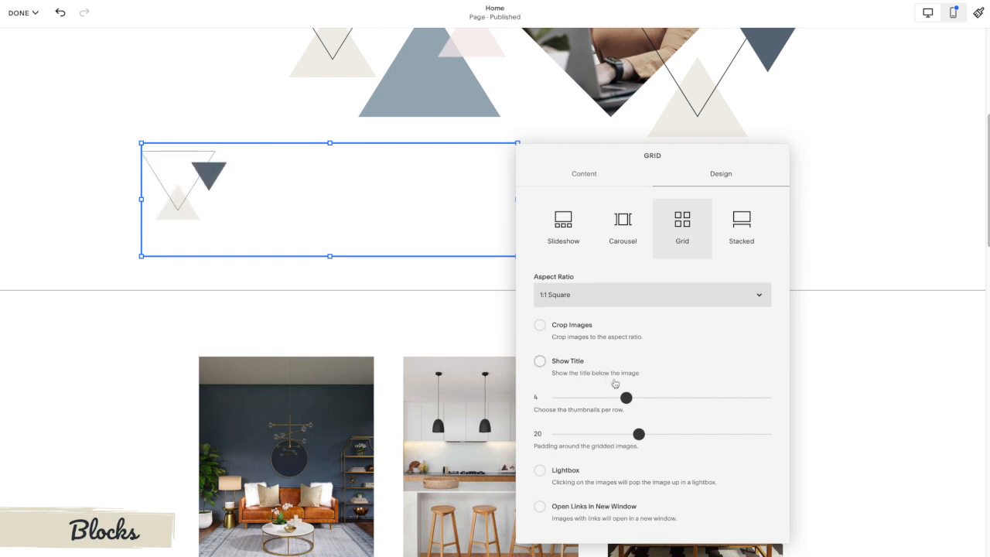
- Set the gallery grid to 2 thumbnails per row with padding 6, and enable the lightbox with the Dark Overlay theme
left_click_drag(626, 398, 586, 398)
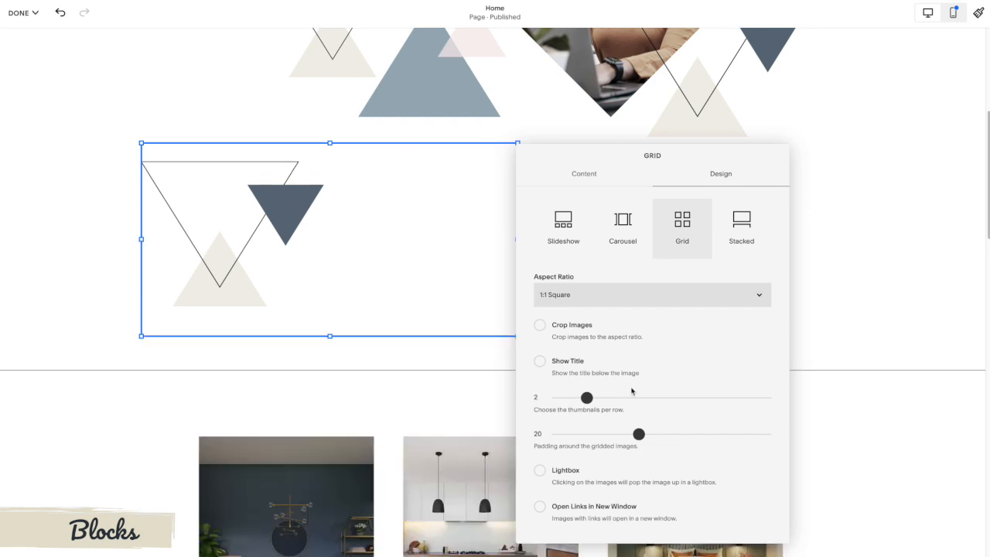
left_click_drag(638, 434, 587, 434)
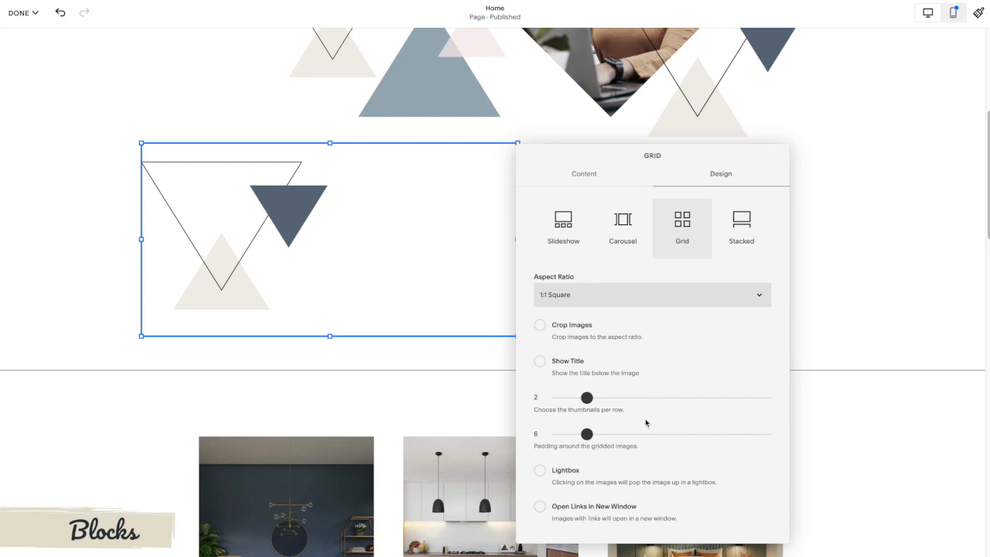
left_click(542, 472)
scroll(707, 471, "down", 1)
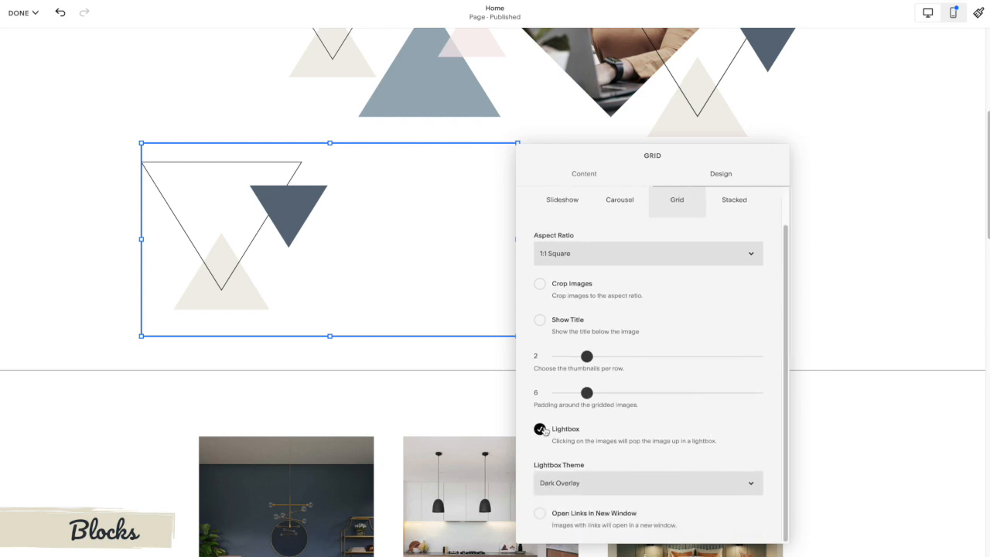
left_click(716, 483)
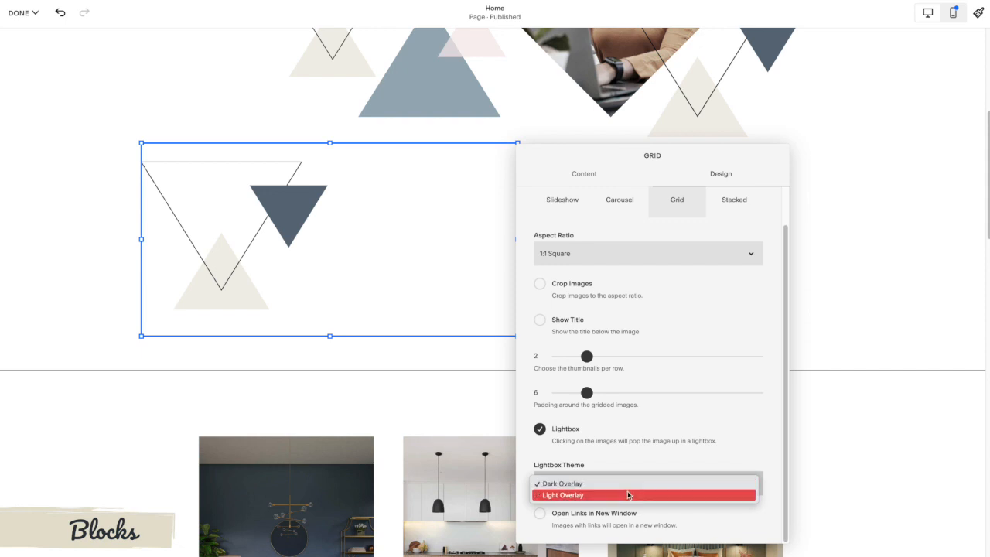
left_click(732, 419)
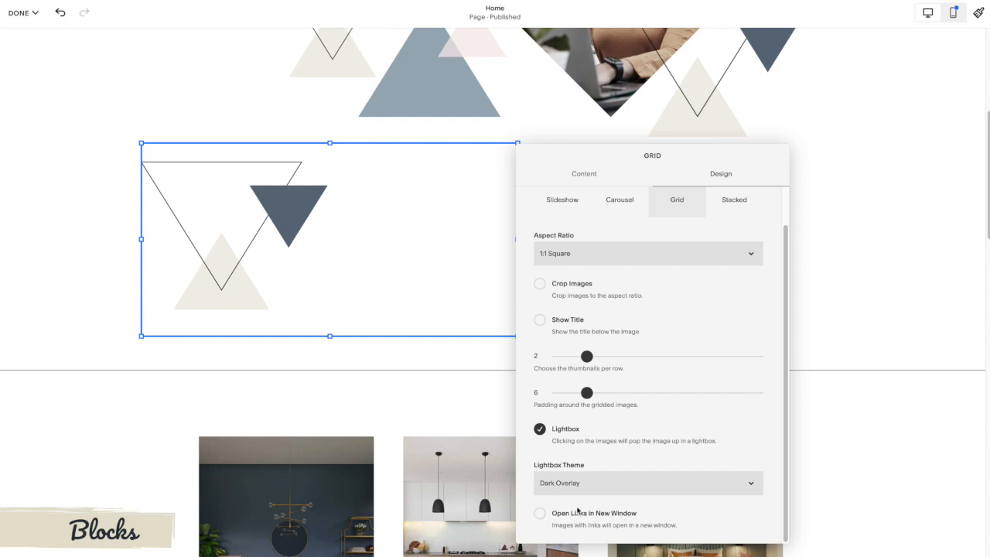
scroll(593, 480, "up", 1)
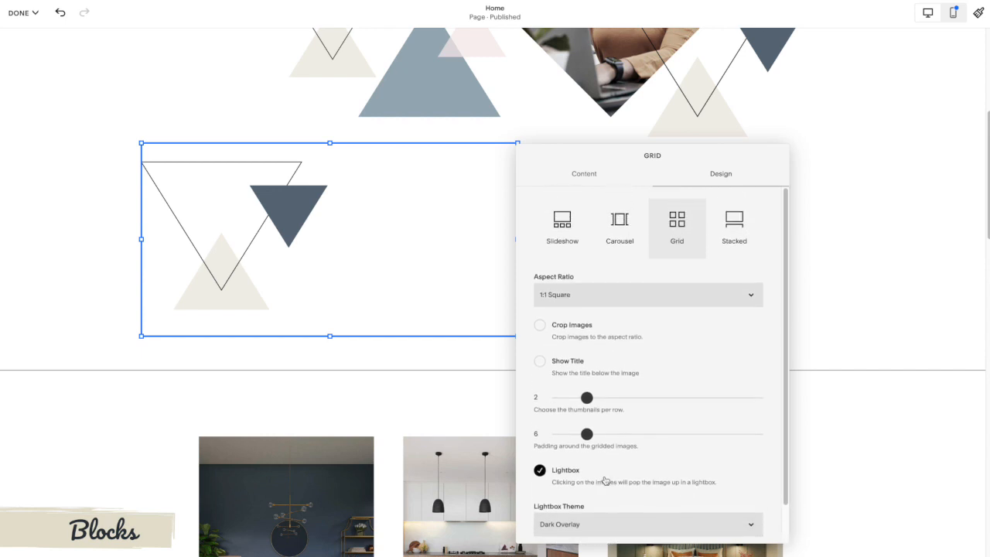
- Switch the gallery to the Slideshow layout and enable automatic transitions and the next and previous controls
left_click(564, 232)
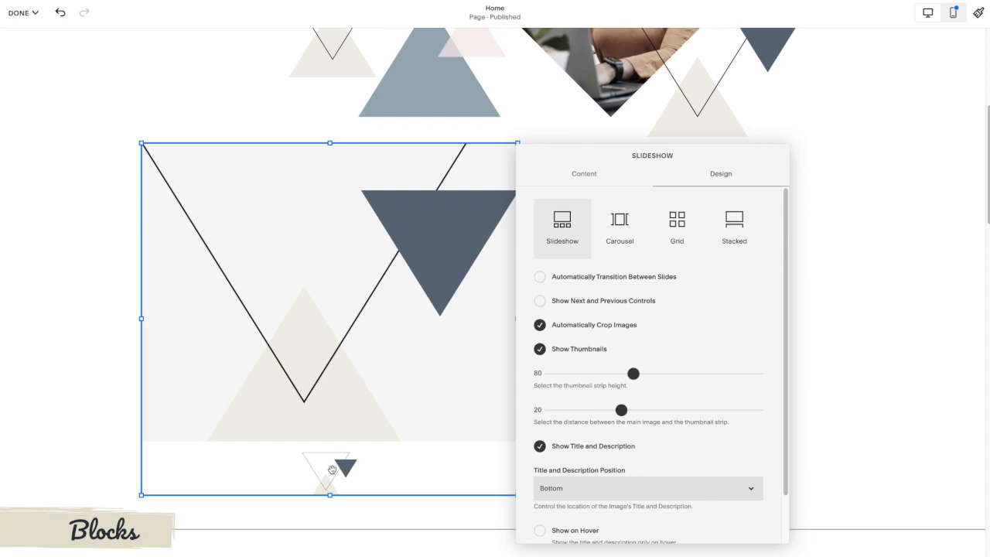
left_click_drag(599, 159, 704, 130)
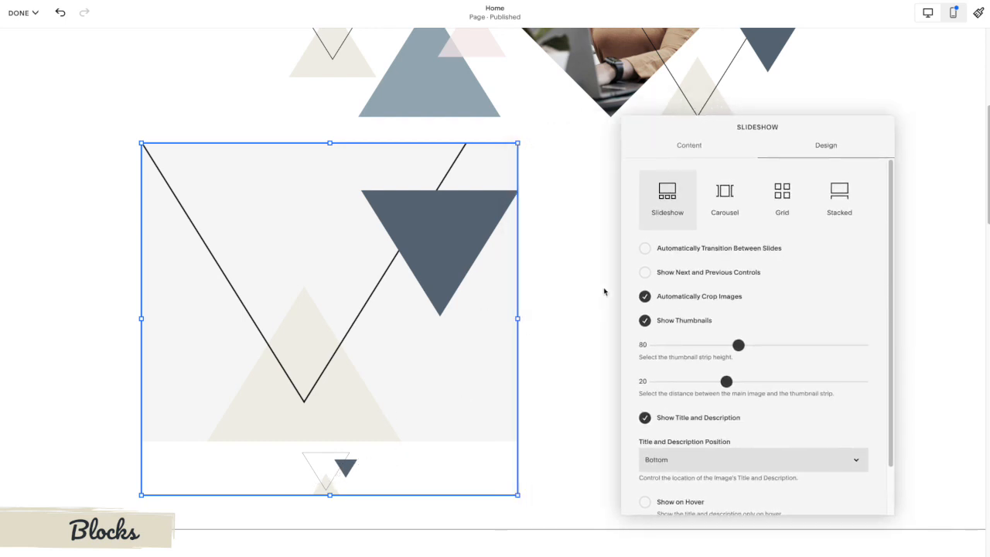
left_click(645, 249)
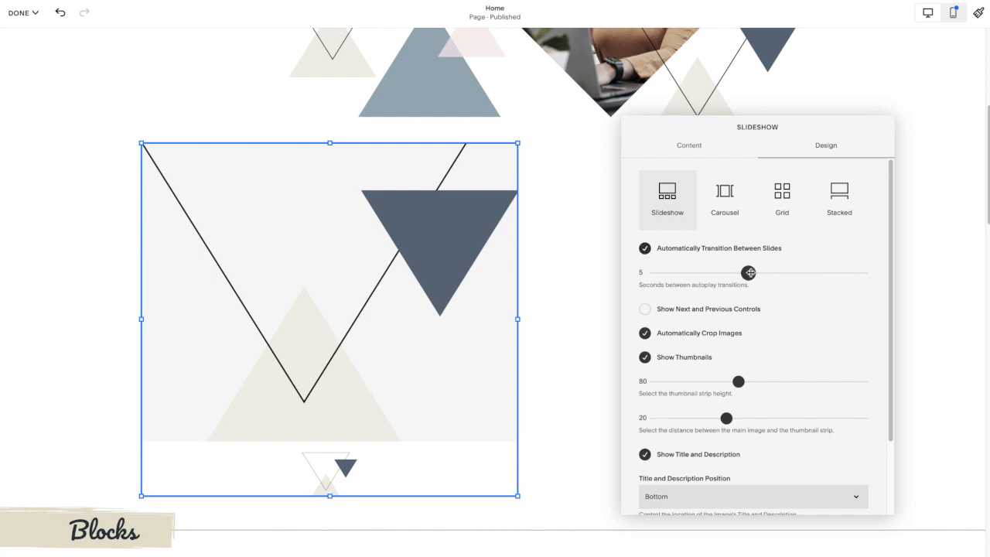
left_click(645, 309)
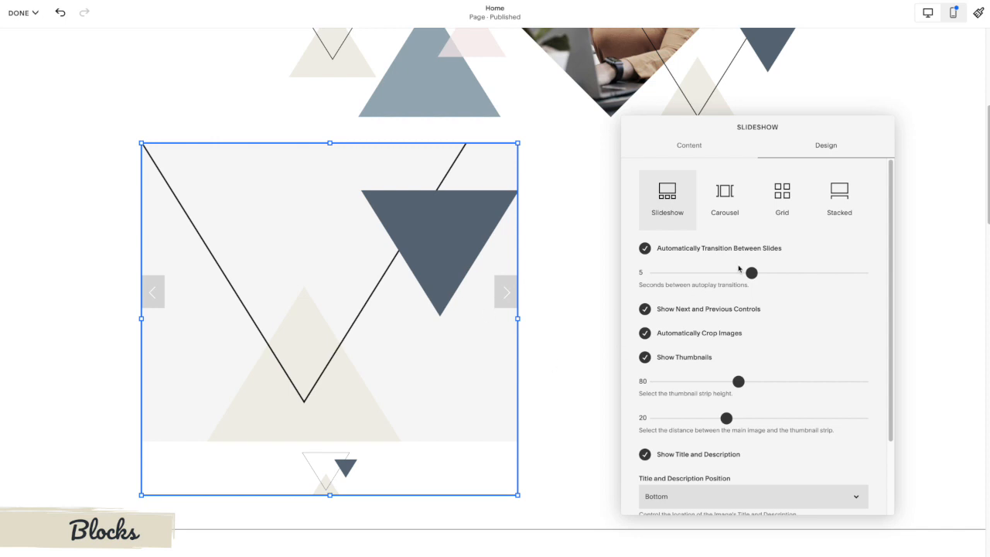
- Try the Carousel and Stacked layouts on the gallery block
left_click(727, 194)
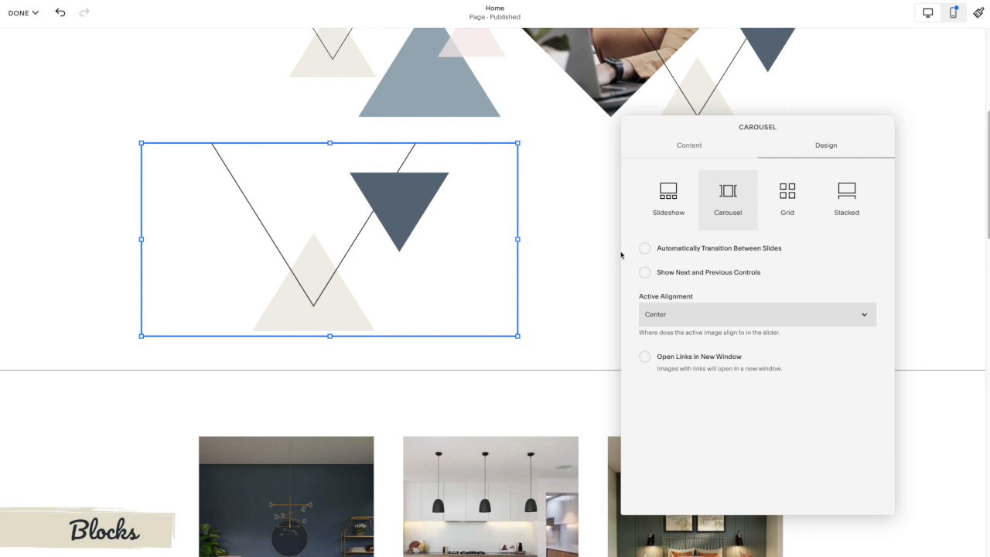
left_click(836, 195)
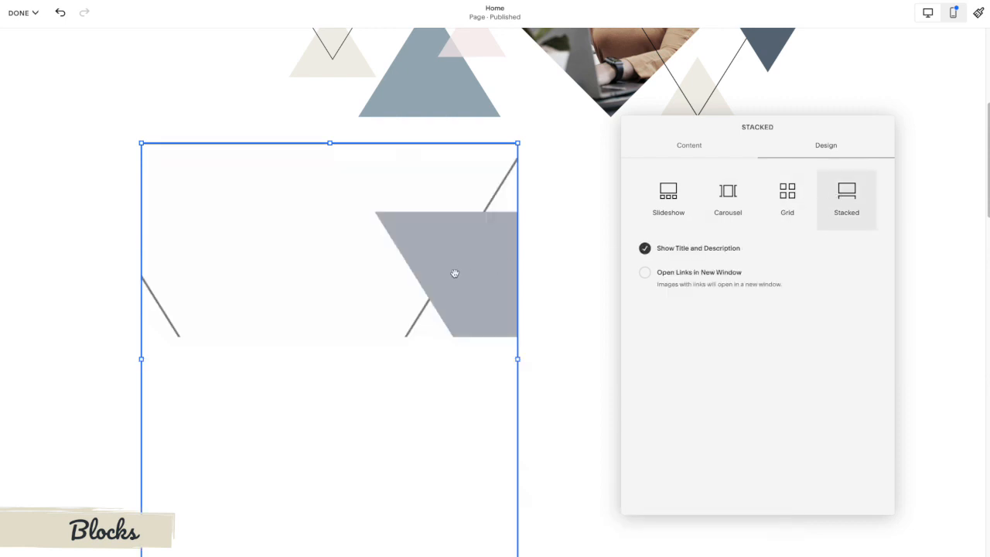
scroll(504, 363, "up", 1)
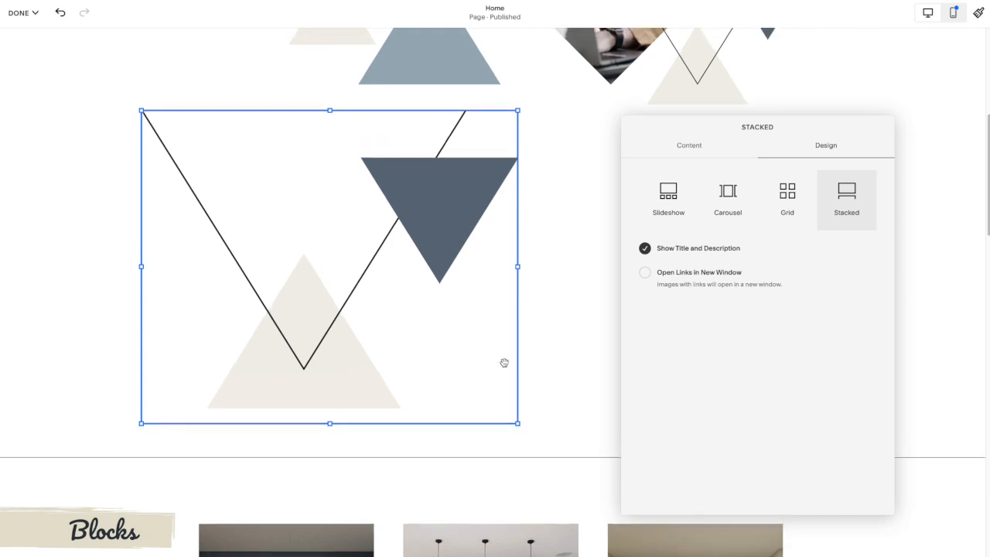
- Close the gallery settings and delete the gallery block from the welcome section
left_click(581, 305)
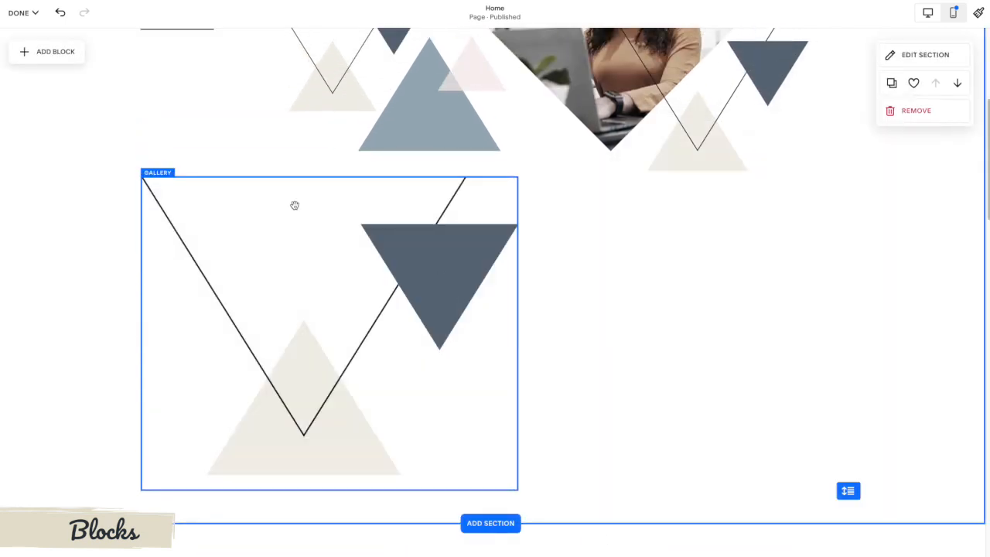
left_click(204, 206)
left_click(221, 153)
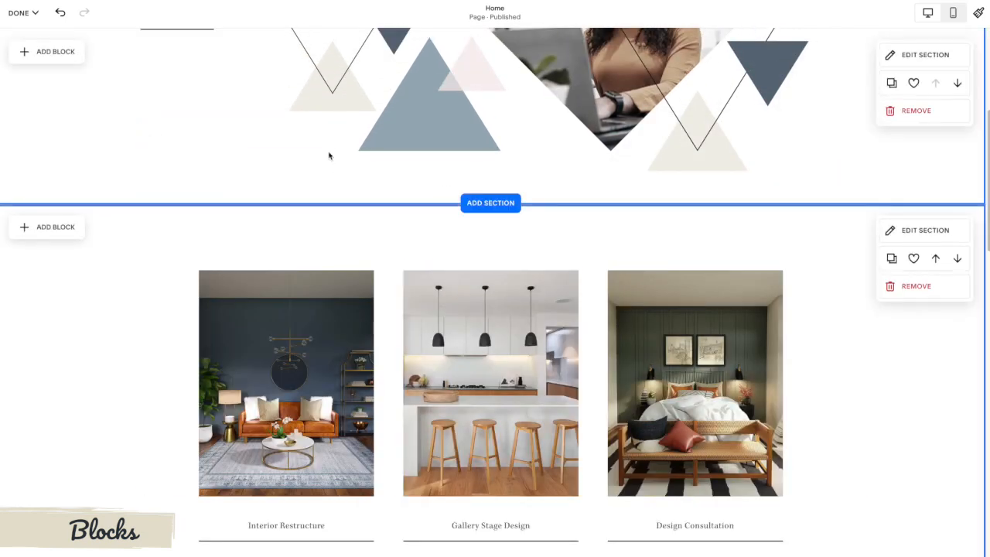
- Add a form block to the welcome section and place it below the blue triangle
scroll(204, 162, "up", 3)
left_click(48, 52)
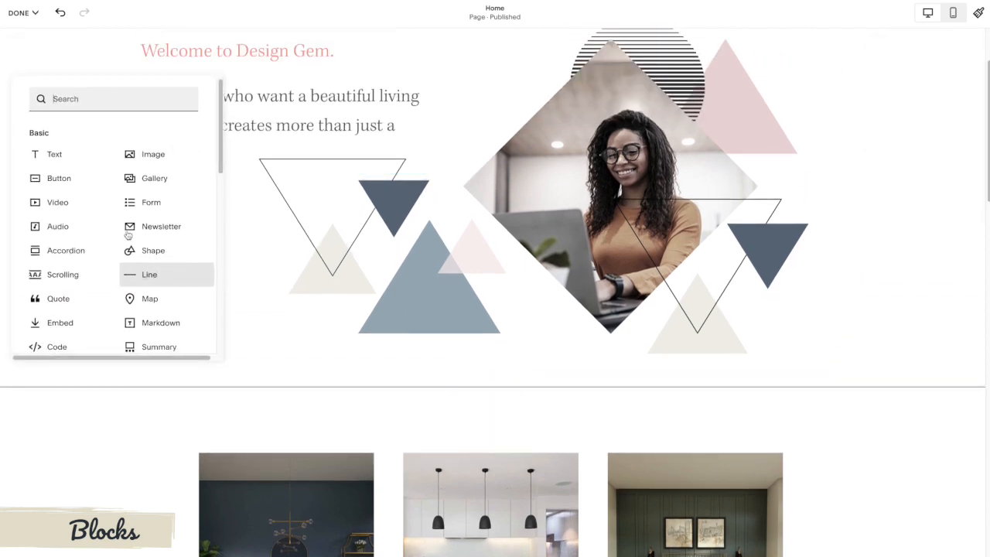
left_click(149, 202)
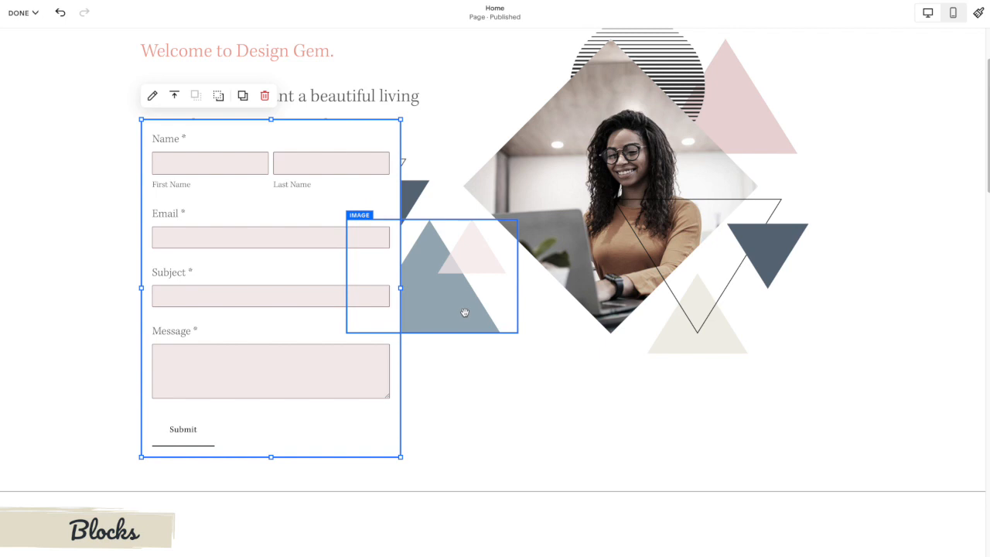
scroll(464, 315, "down", 3)
left_click_drag(210, 133, 367, 338)
scroll(363, 336, "down", 3)
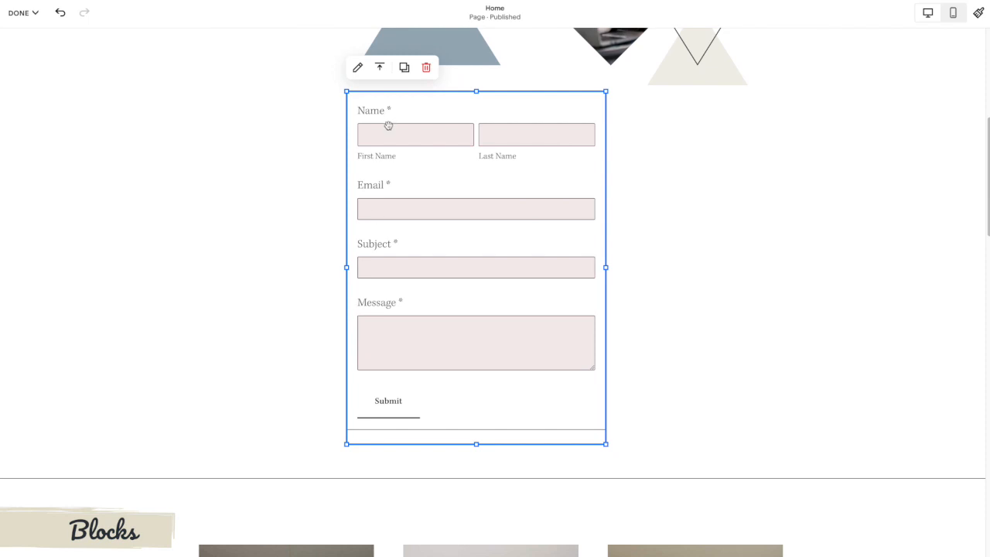
left_click(243, 188)
scroll(243, 188, "up", 1)
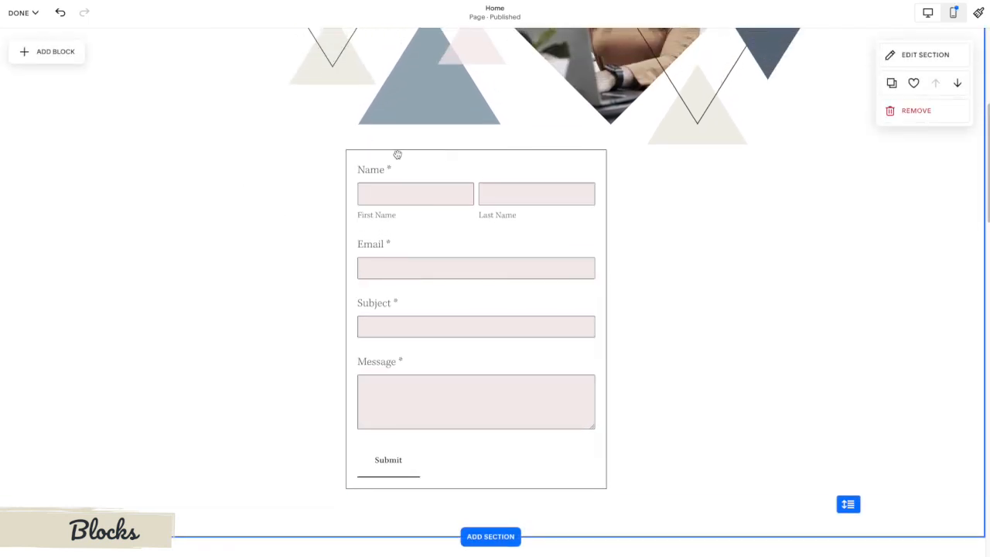
- Open the form block's content settings and change the button text to "Go!"
left_click(405, 200)
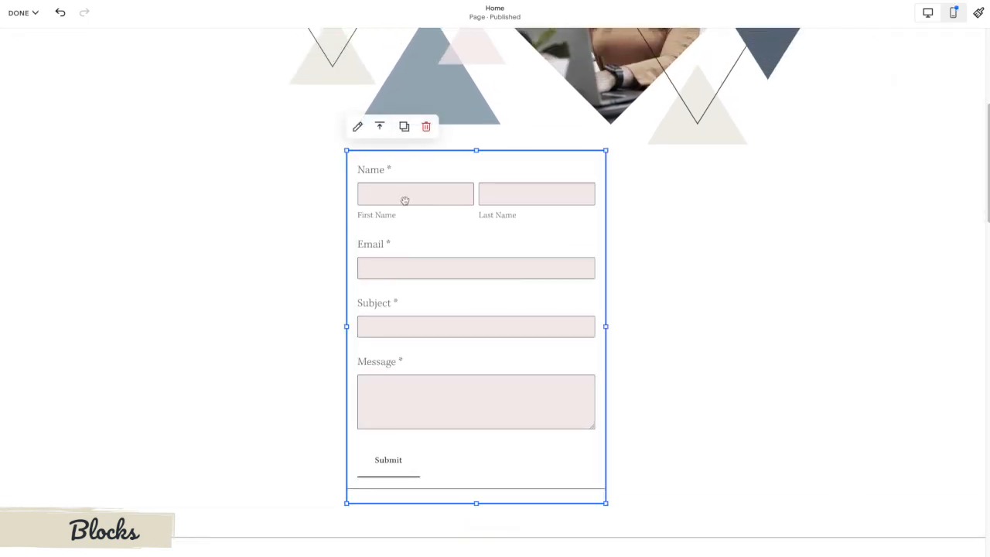
left_click(358, 127)
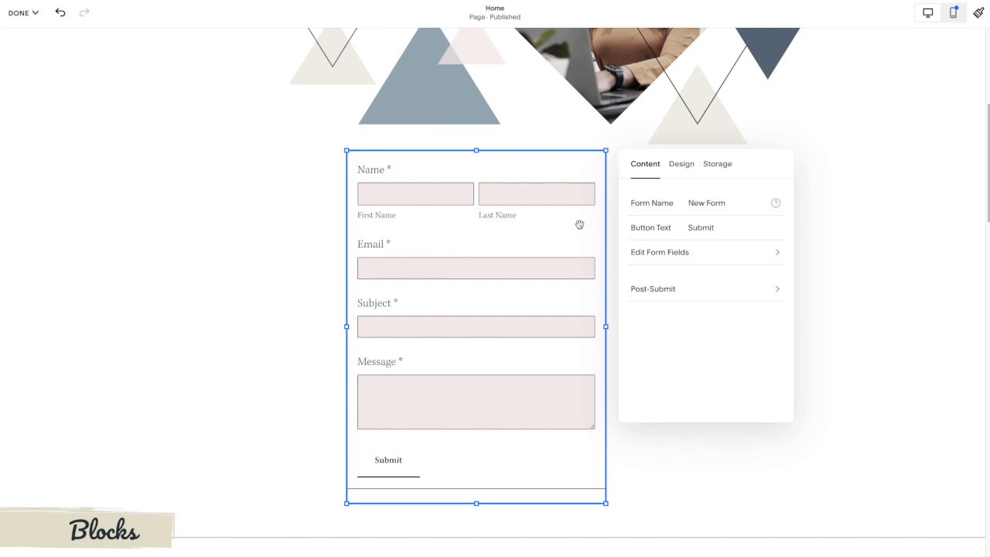
triple_click(707, 202)
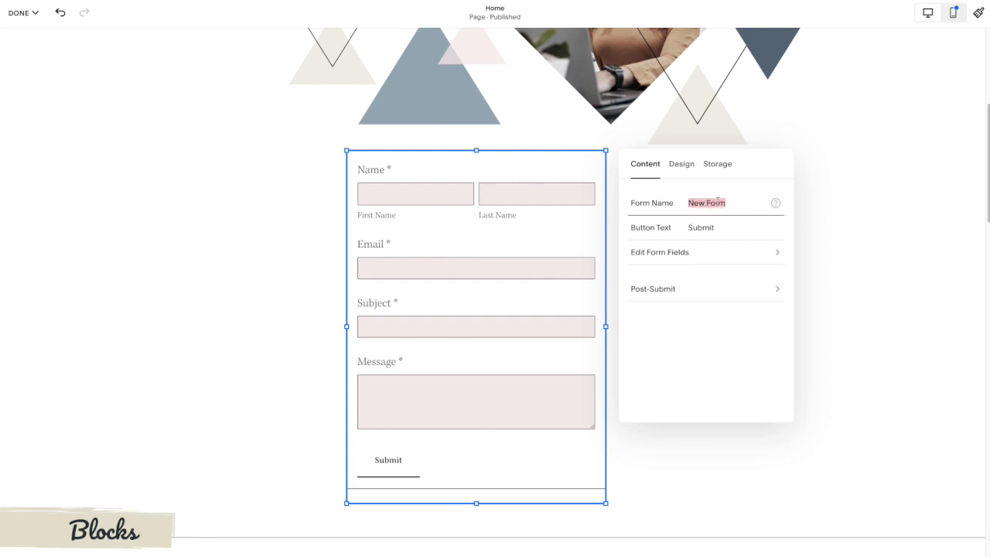
triple_click(708, 226)
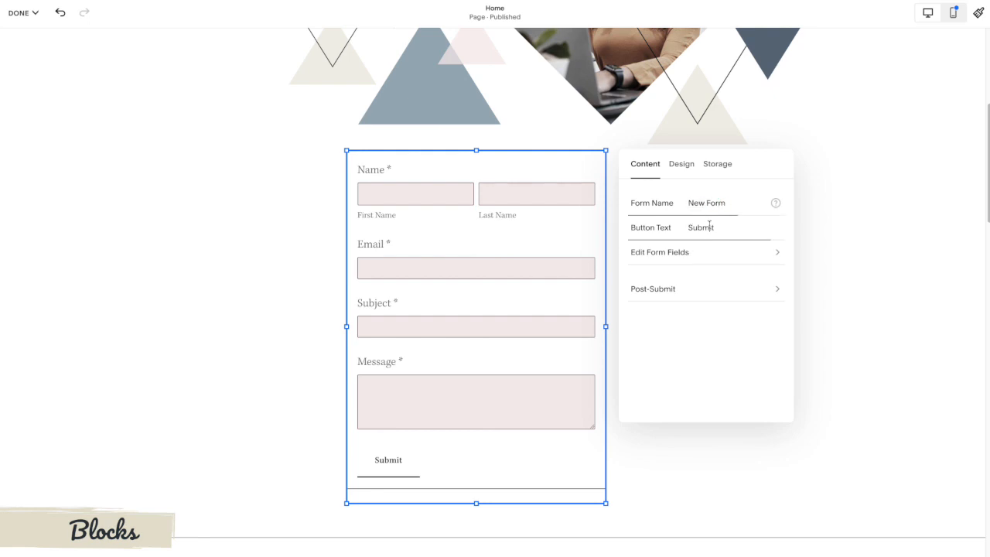
type("Go!")
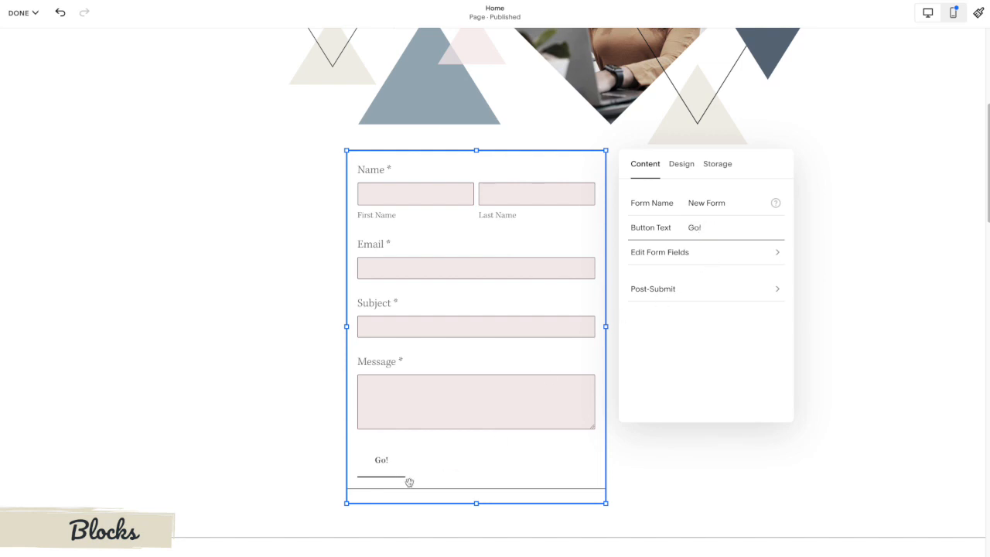
- Set the form's post-submit message to "Thank you! We'll be back to you soon :)"
left_click(714, 292)
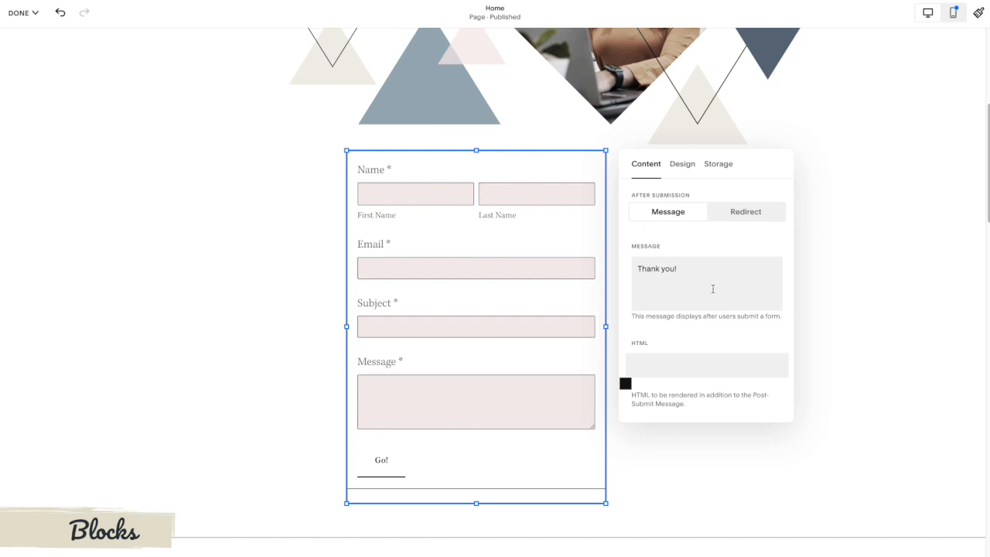
left_click_drag(688, 270, 641, 268)
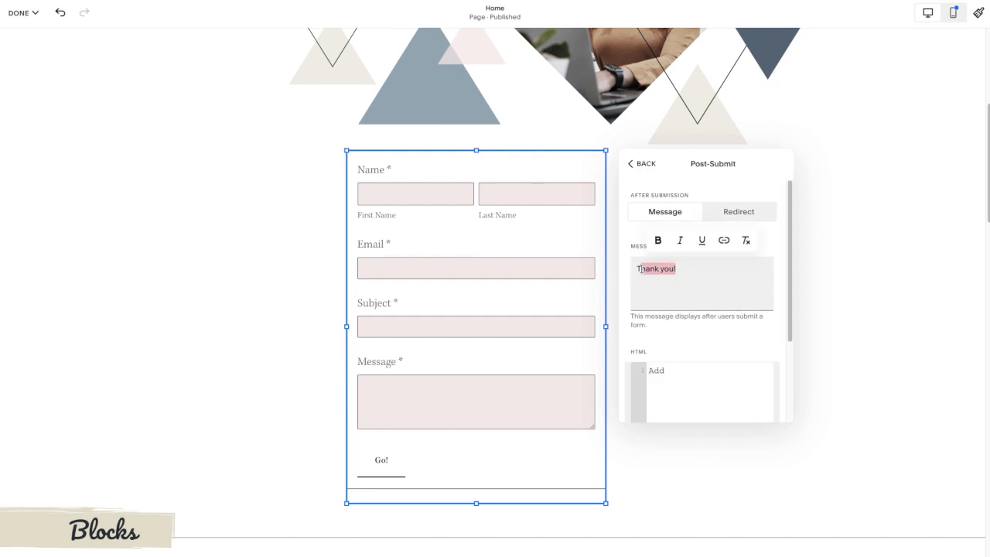
left_click(685, 270)
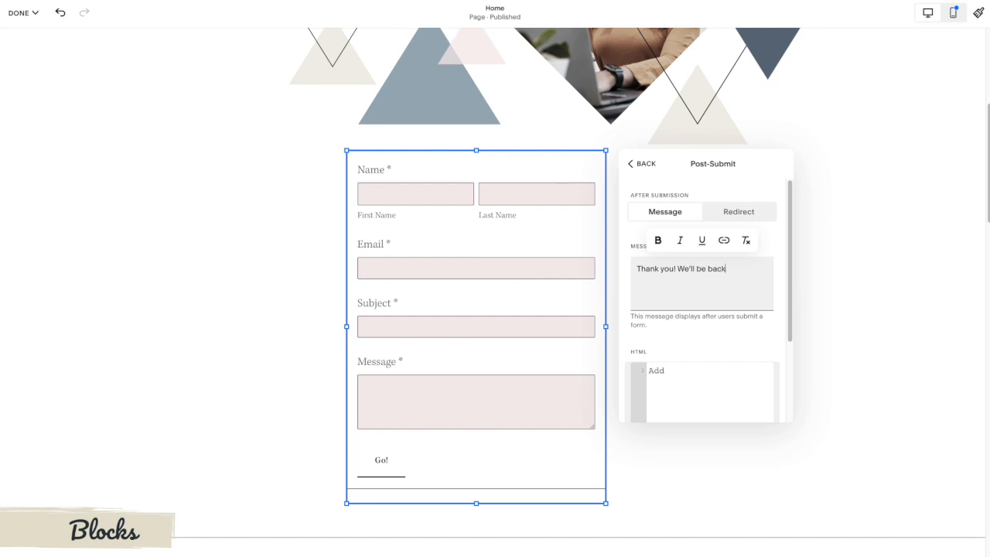
type("n :)")
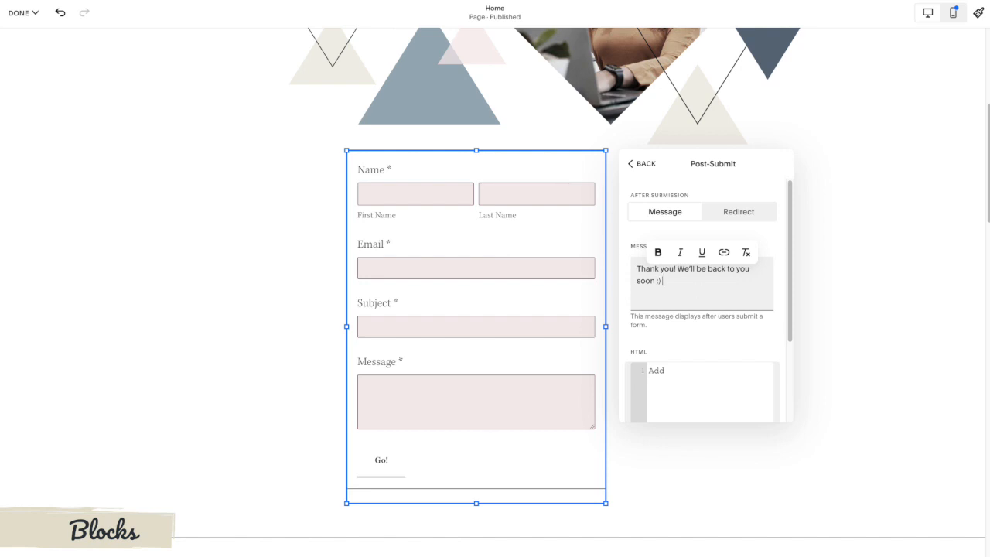
left_click(743, 391)
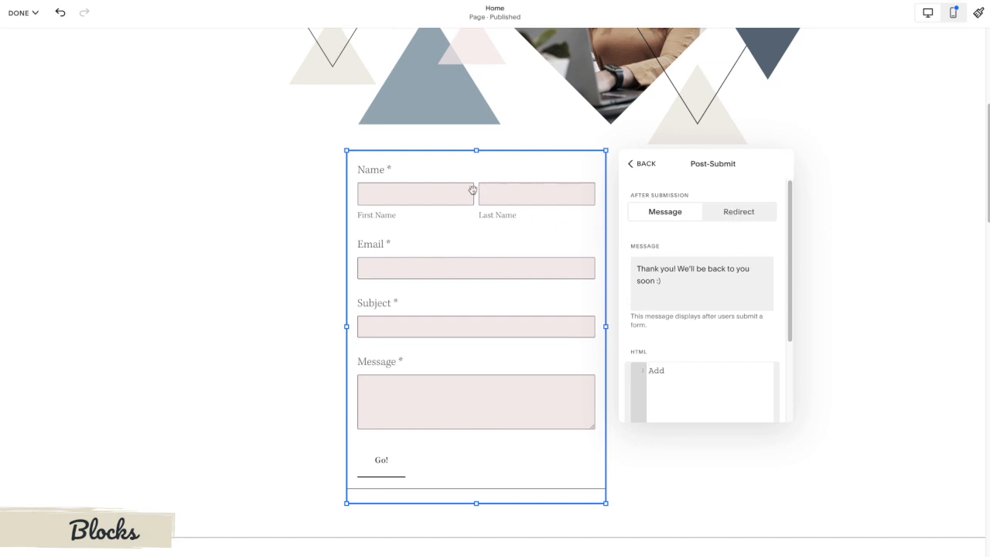
- Check the form's post-submit redirect option and its storage connection options
left_click(737, 211)
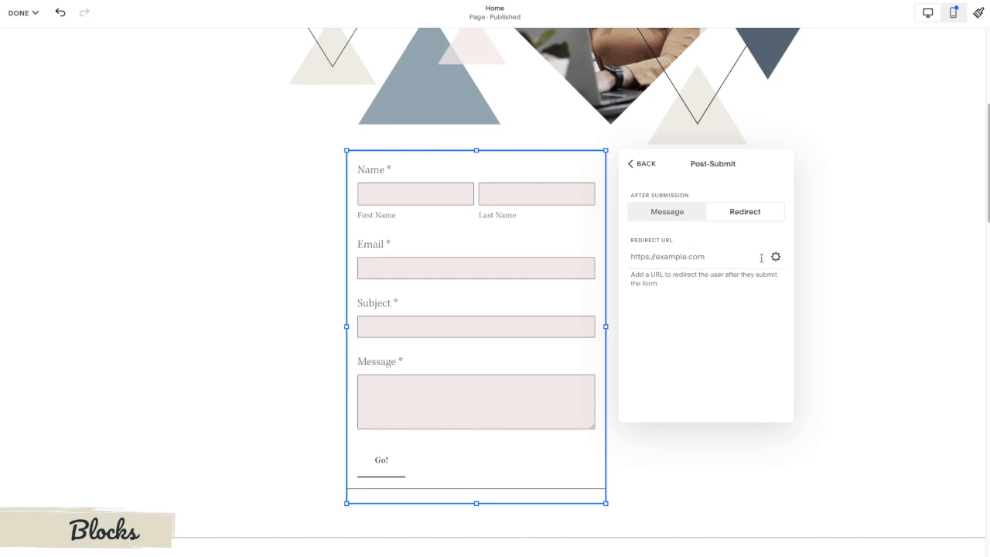
left_click(639, 164)
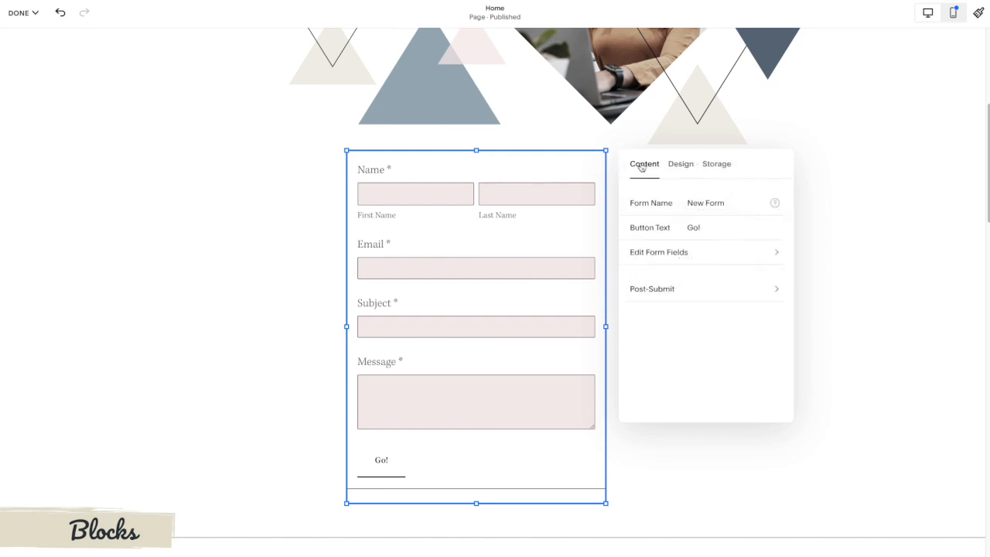
left_click(721, 166)
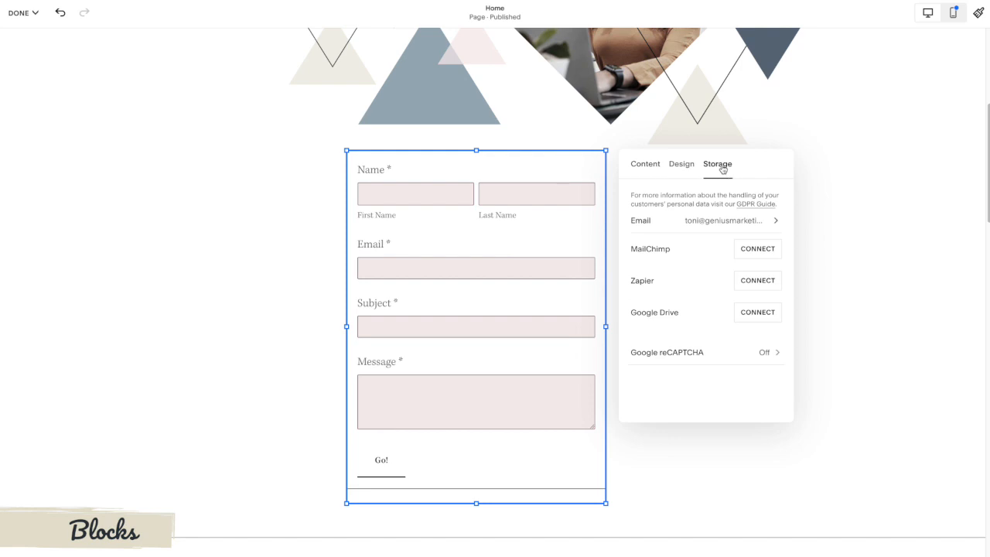
- Check the email destination set in the form's storage settings
left_click(688, 220)
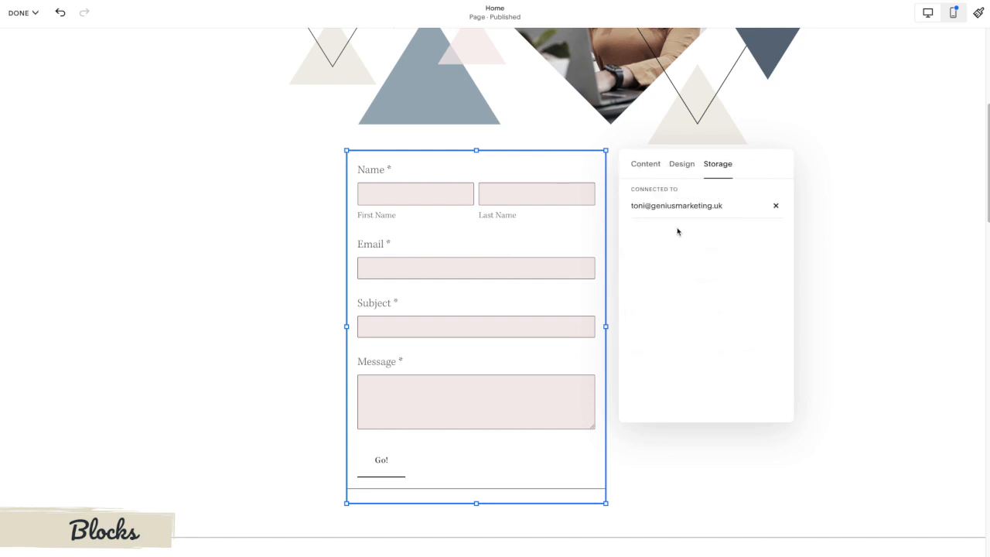
left_click(646, 164)
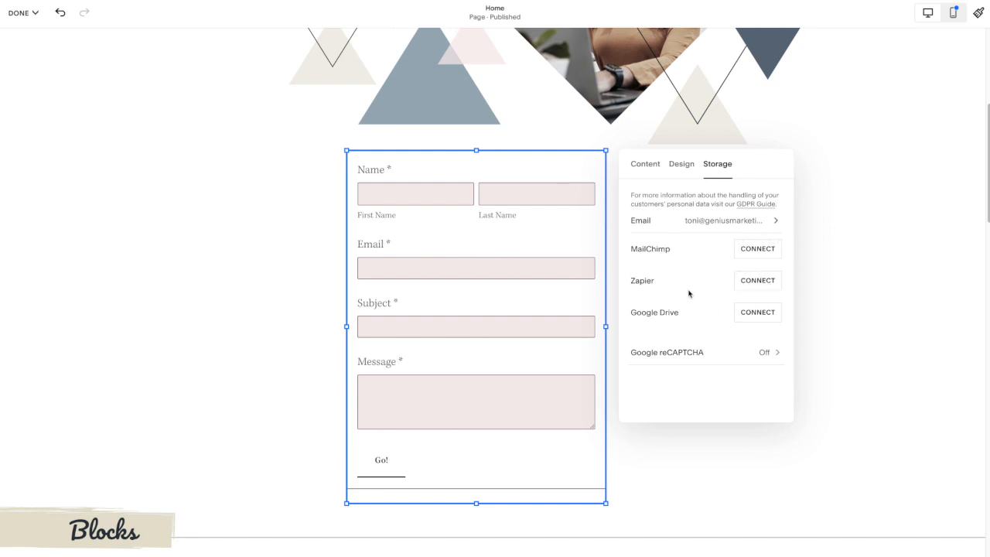
- Add a Checkbox field and a Select field to the end of the form
left_click(644, 165)
left_click(646, 164)
left_click(670, 253)
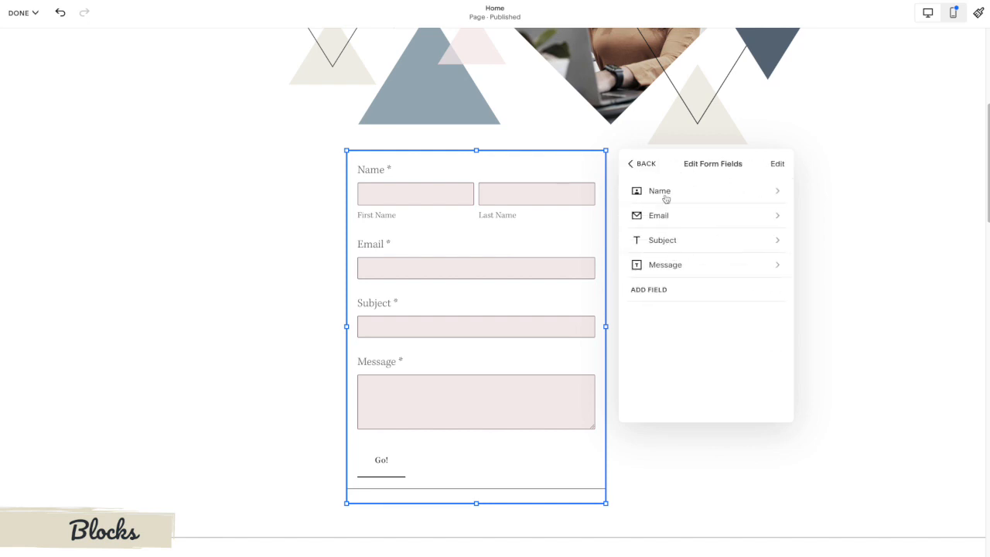
left_click(653, 293)
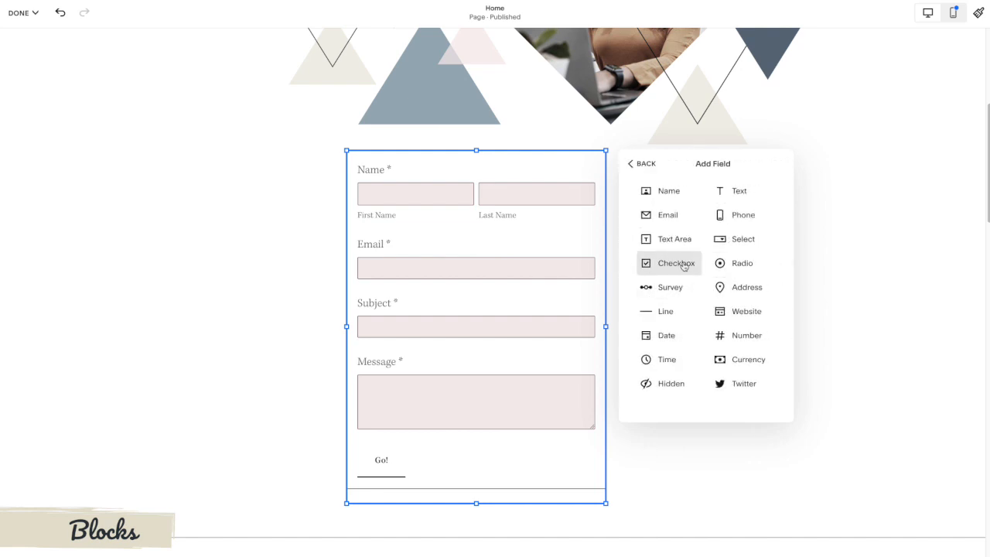
left_click(677, 263)
scroll(485, 309, "down", 1)
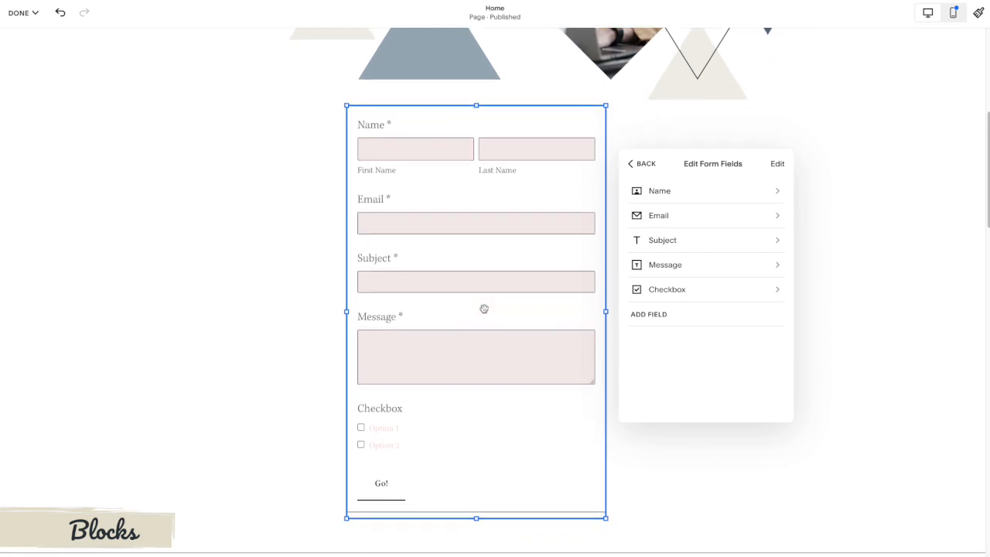
left_click(661, 315)
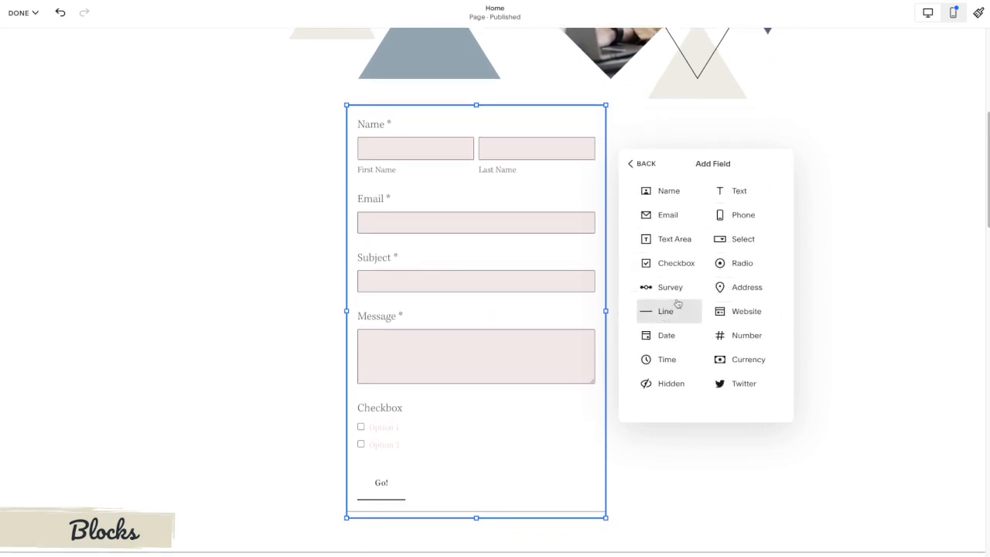
left_click(743, 239)
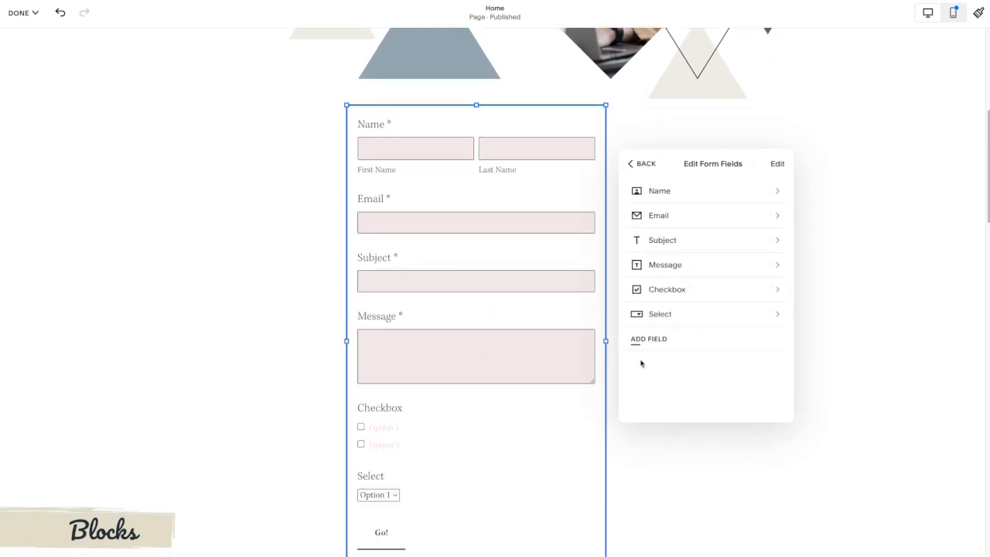
scroll(486, 362, "down", 3)
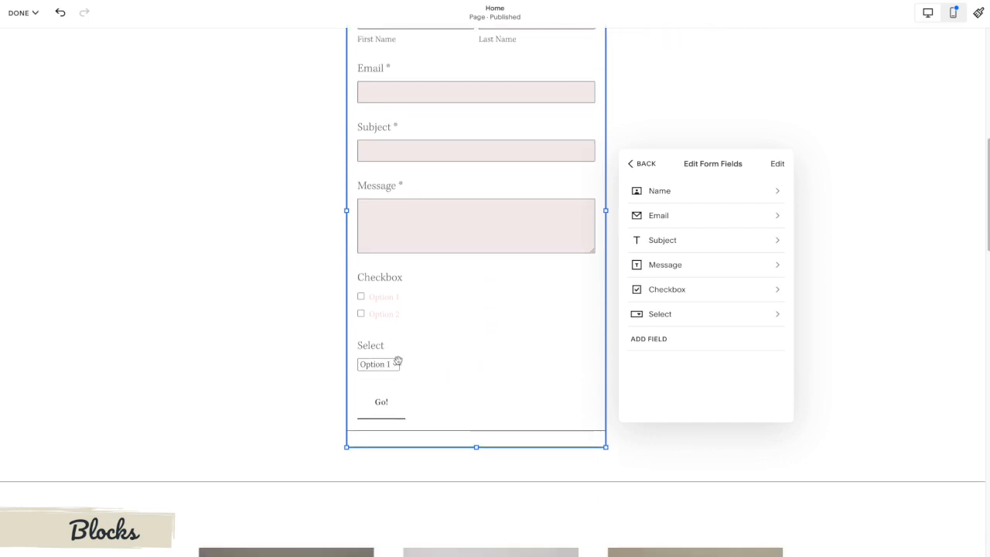
- Give the form's Checkbox field the description text "Description"
left_click(673, 294)
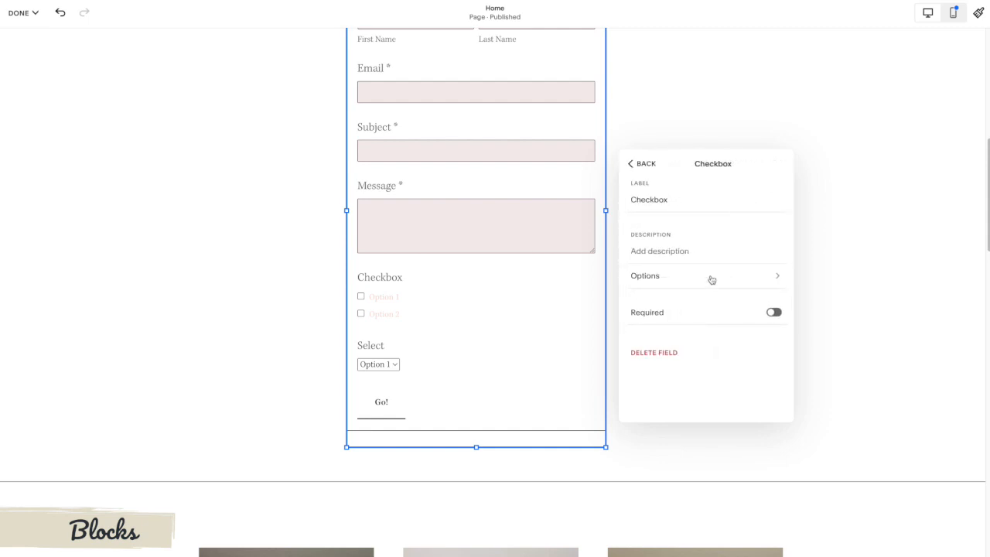
left_click(670, 253)
type("Dexcription")
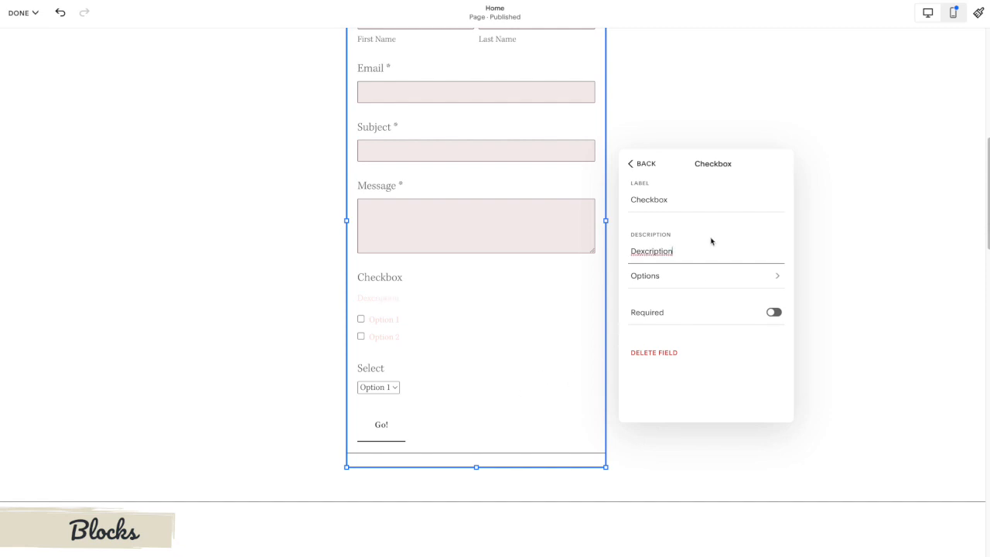
left_click(701, 204)
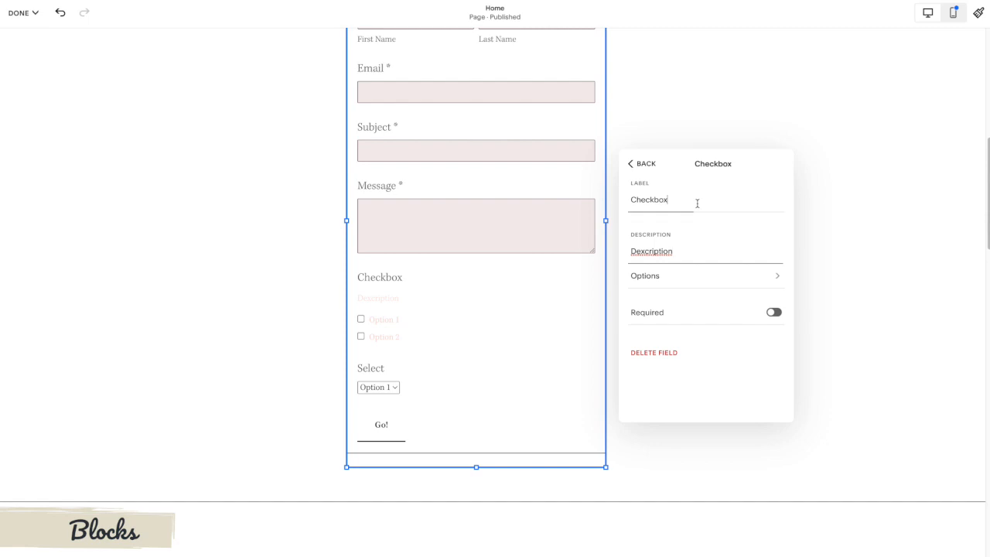
left_click(644, 252)
key("BackSpace")
type("s")
- Add a third choice reading "3rd option et" to the Checkbox field's options and return to the form's field list
left_click(669, 281)
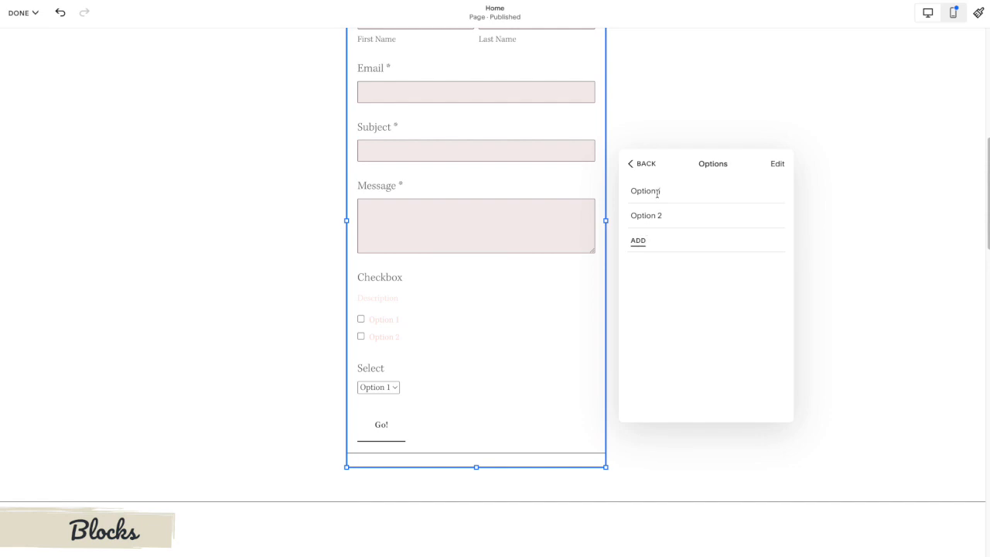
left_click(639, 240)
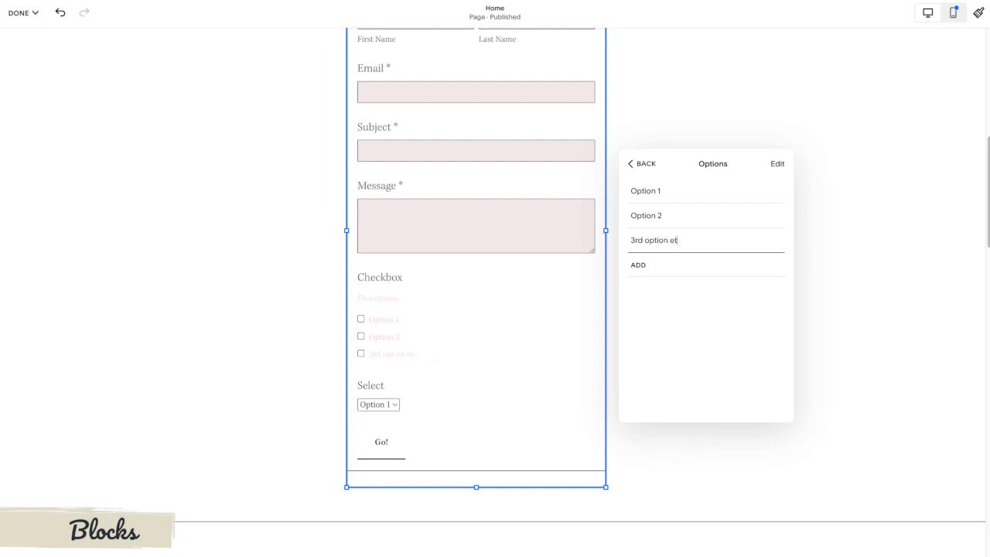
left_click(656, 168)
left_click(648, 164)
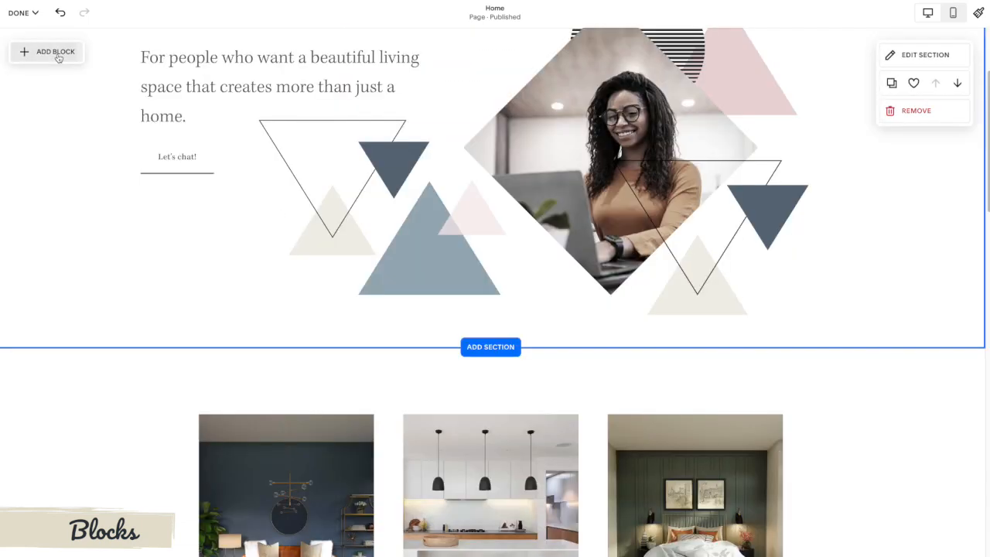
- Look through all the block types available for the welcome section, from basic and business blocks to integrations, filters and premium blocks
left_click(56, 51)
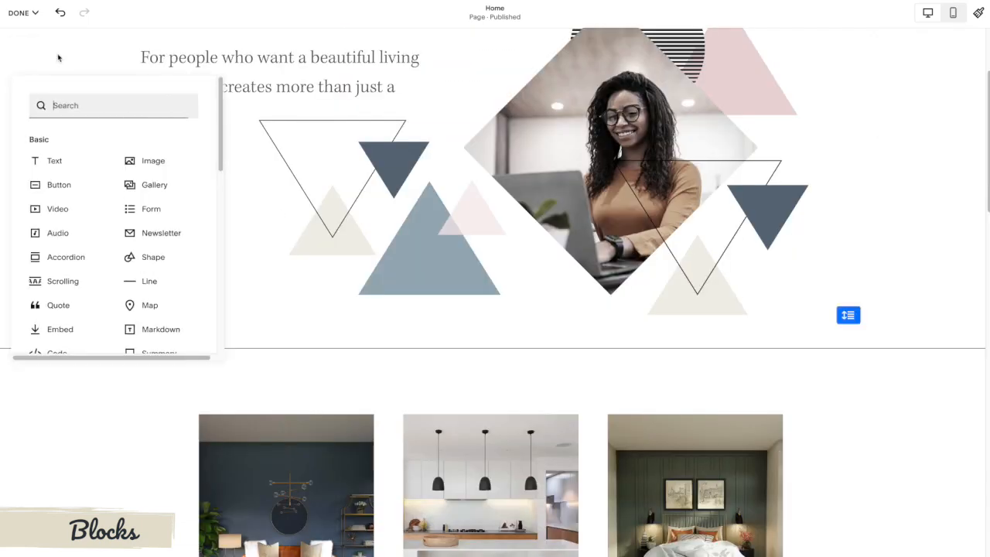
scroll(153, 201, "down", 5)
scroll(153, 202, "down", 2)
scroll(153, 201, "up", 5)
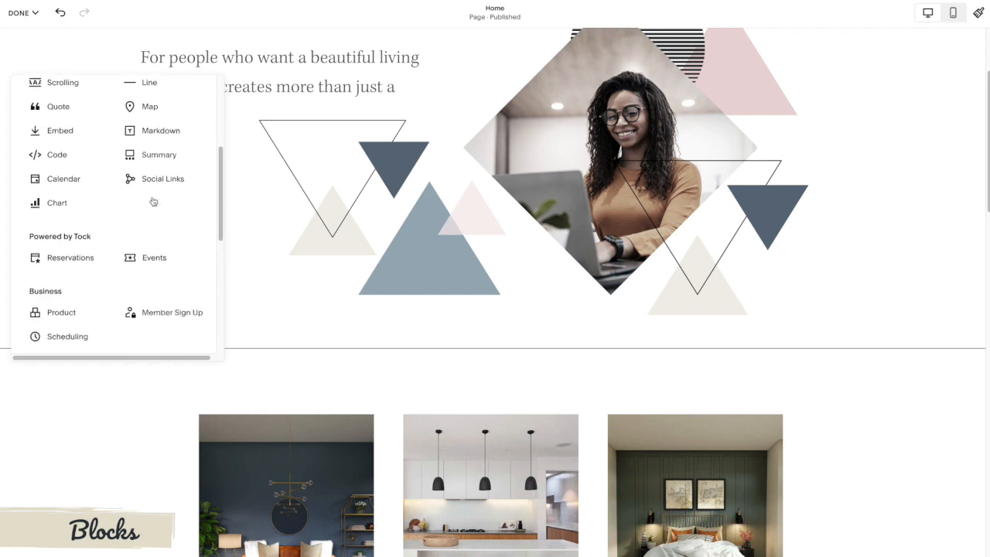
scroll(153, 201, "down", 5)
scroll(162, 191, "down", 1)
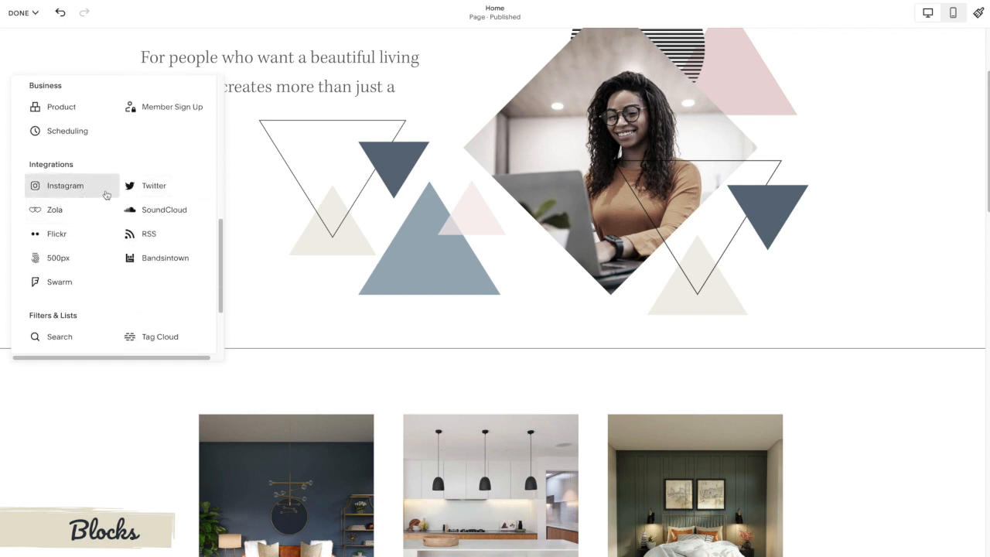
scroll(104, 203, "down", 3)
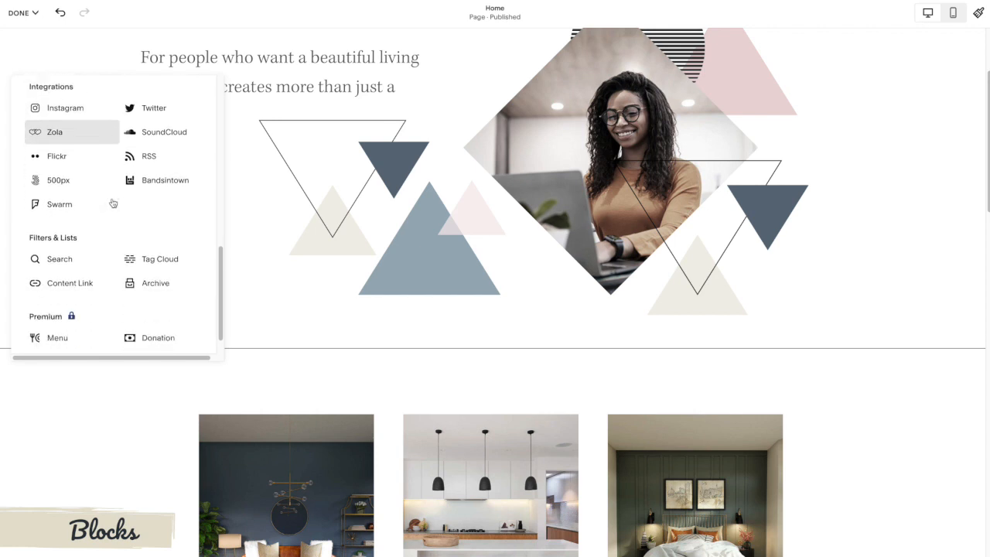
scroll(107, 213, "down", 1)
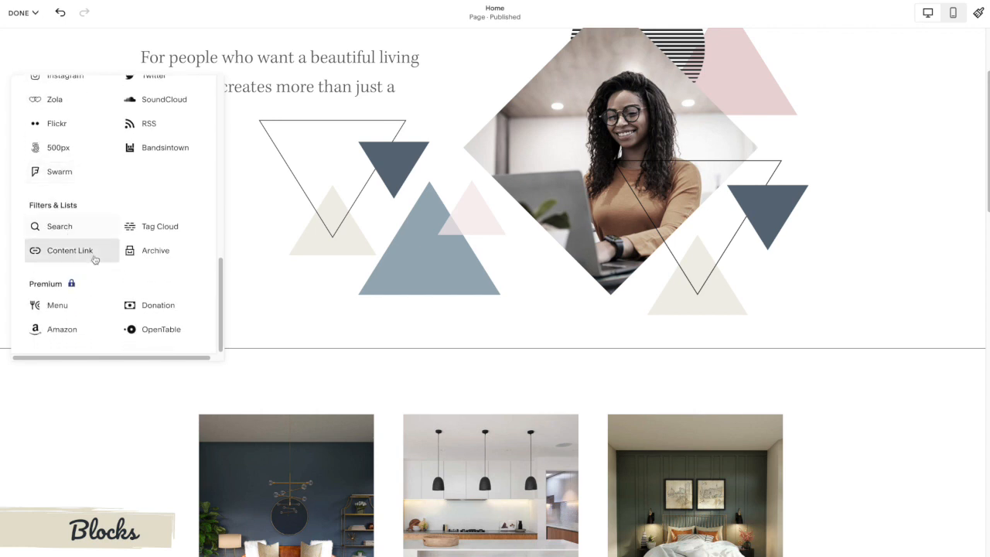
scroll(149, 260, "down", 1)
scroll(97, 218, "up", 10)
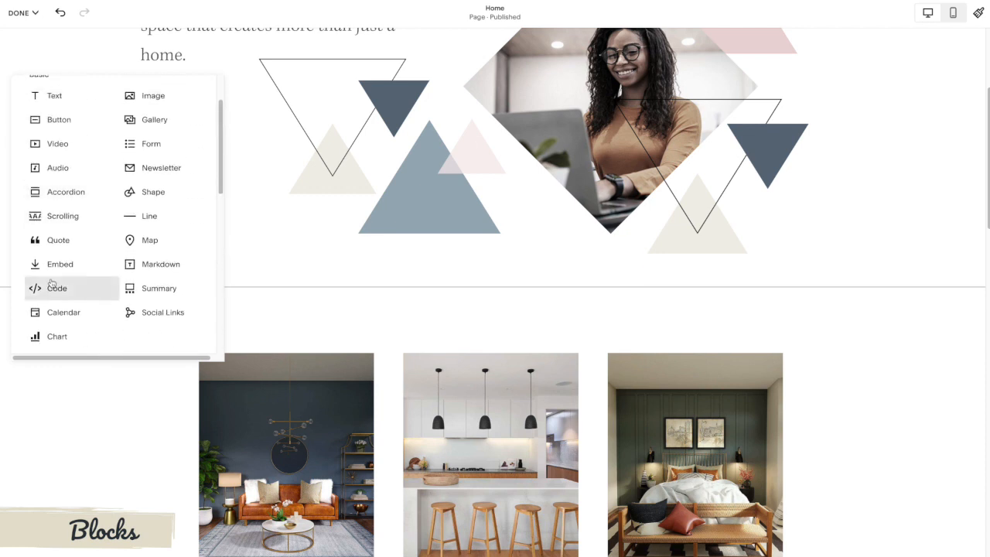
scroll(151, 224, "up", 1)
scroll(143, 223, "up", 1)
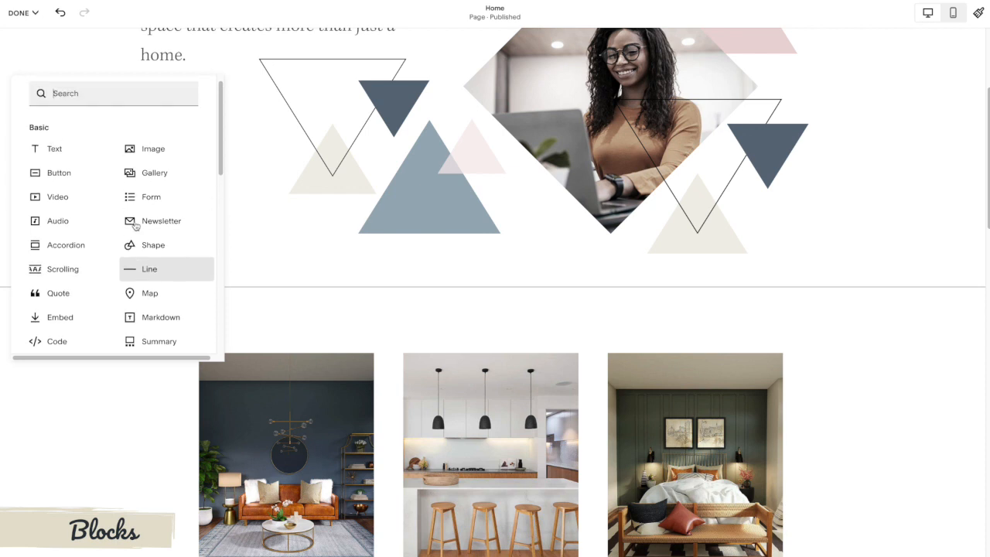
scroll(90, 196, "up", 1)
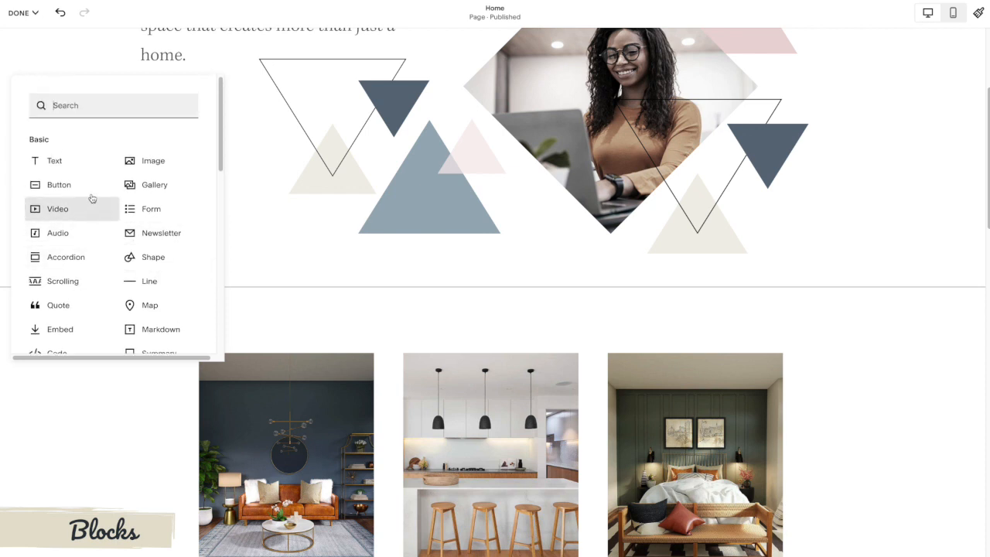
left_click(286, 248)
scroll(284, 244, "up", 5)
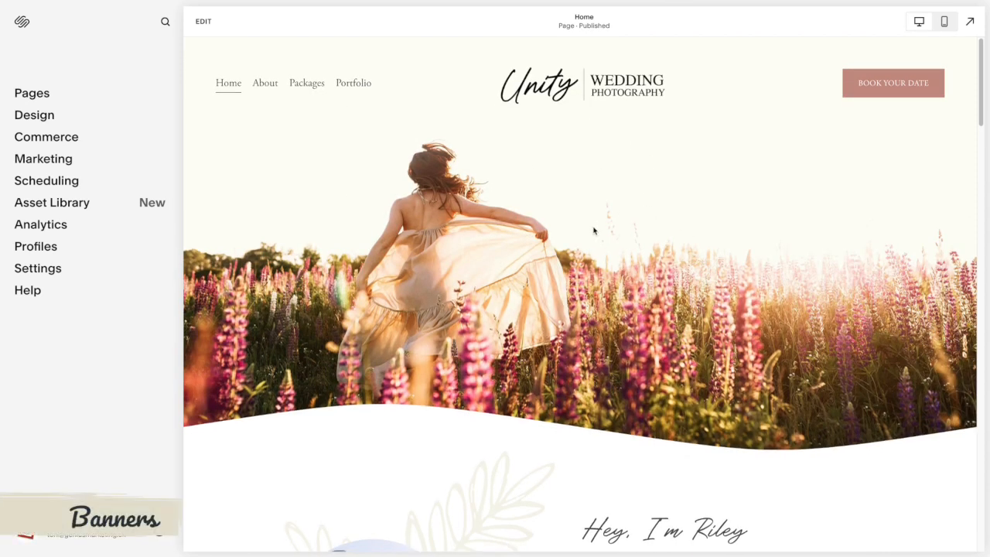
- Look over the banner sections along the Unity Wedding Photography home page
scroll(594, 232, "down", 15)
scroll(594, 232, "down", 12)
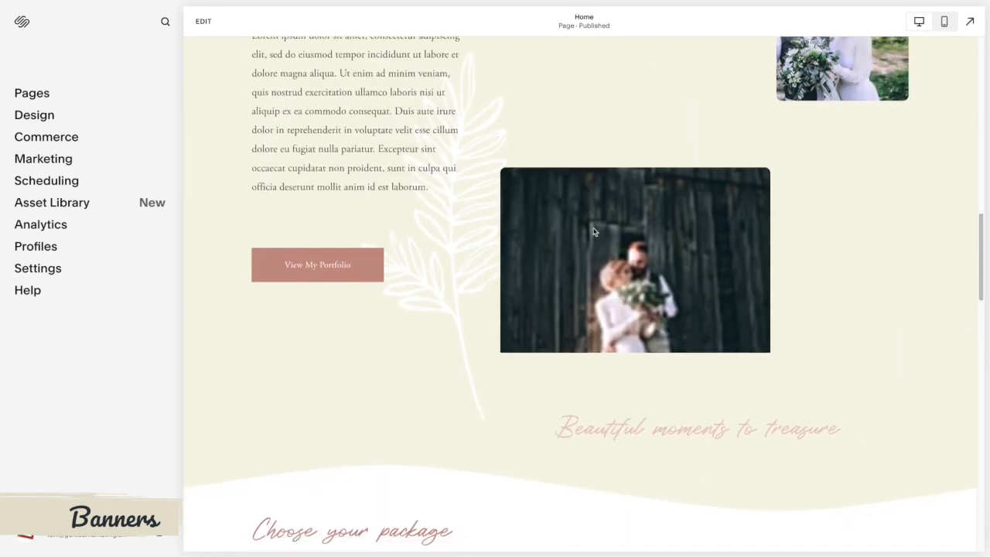
scroll(594, 232, "down", 1)
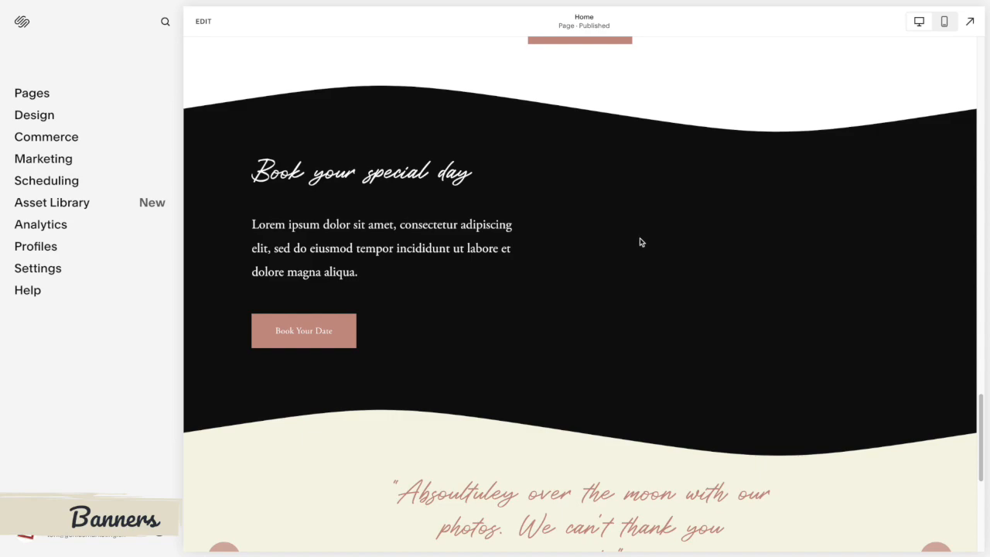
scroll(683, 312, "up", 20)
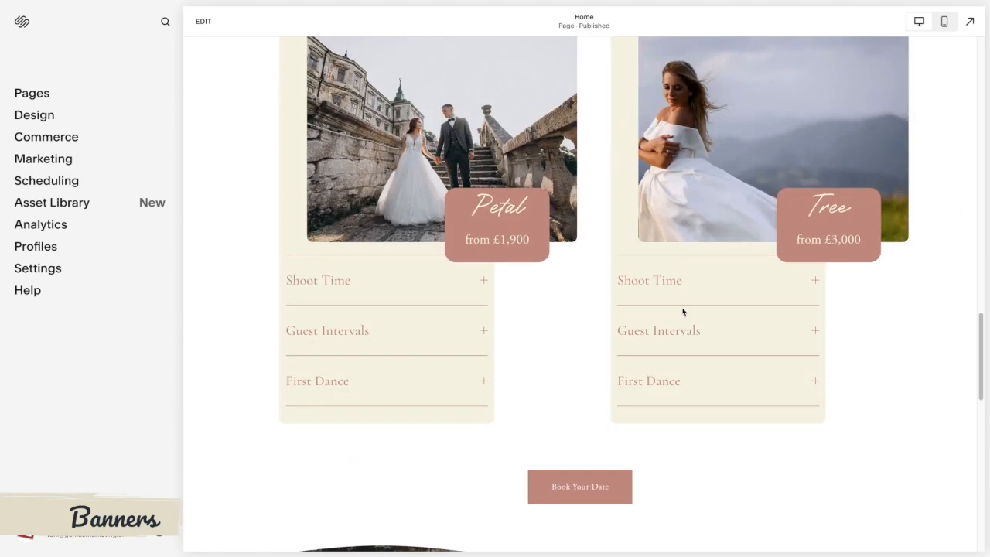
scroll(683, 312, "up", 2)
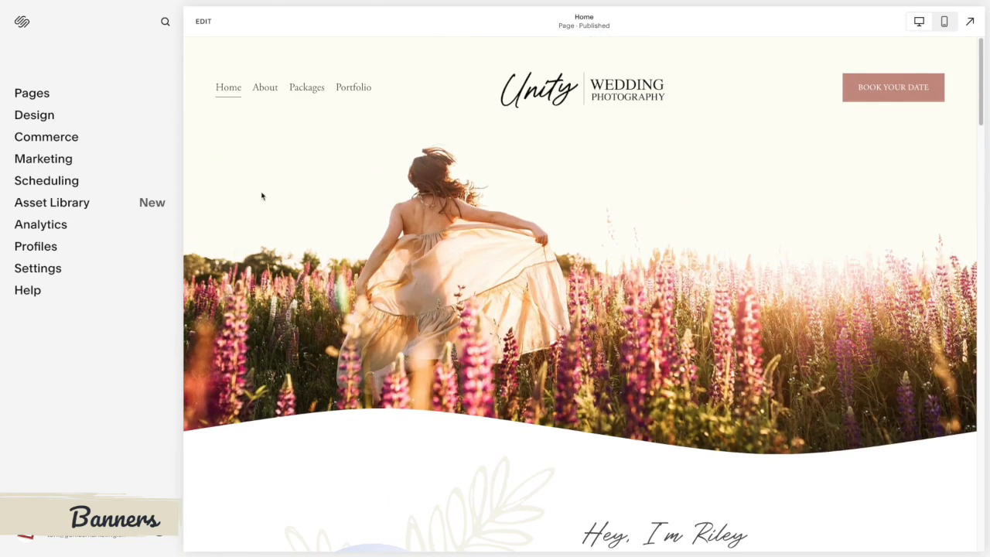
- Edit the home page's top banner section and replace its background image with unity+header.jpg
left_click(209, 32)
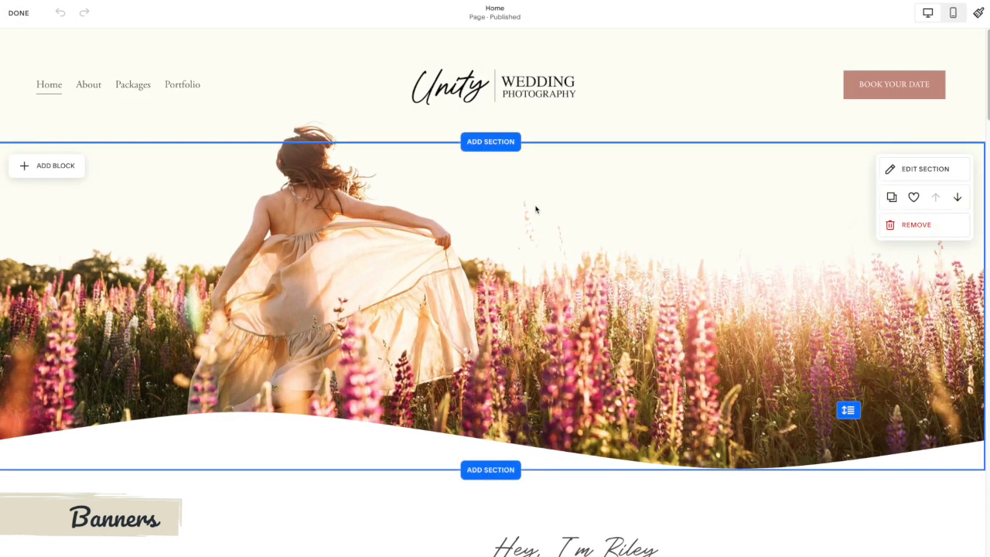
left_click(923, 170)
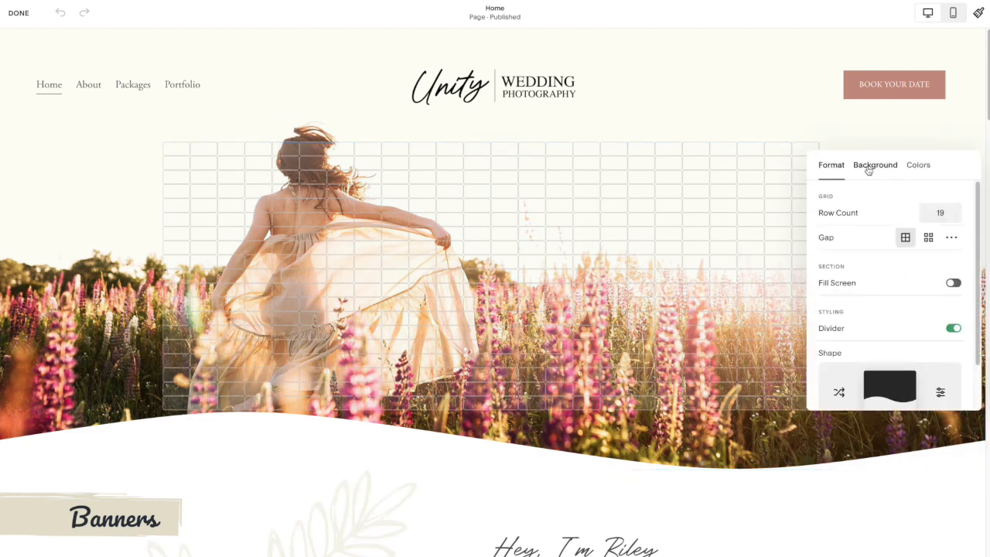
left_click(872, 168)
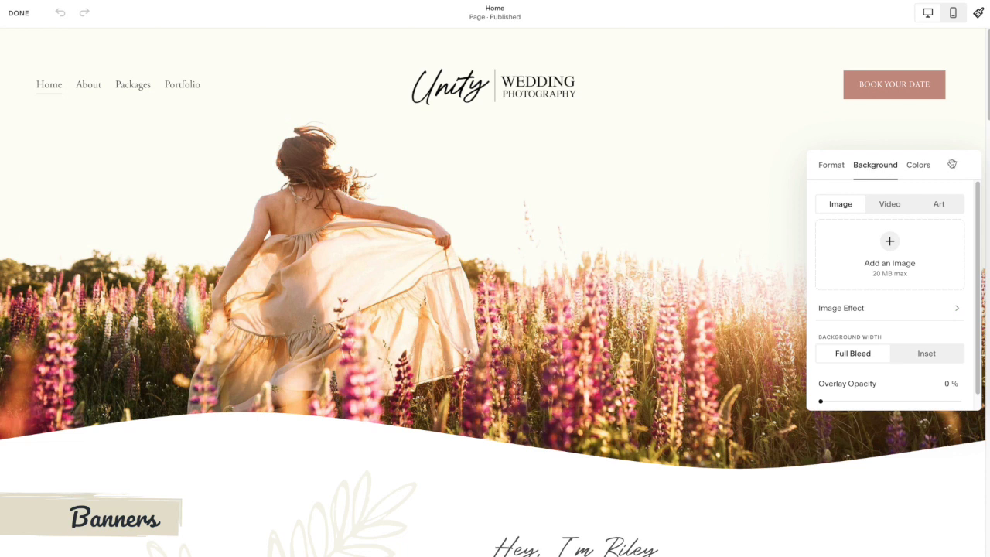
left_click_drag(952, 165, 844, 153)
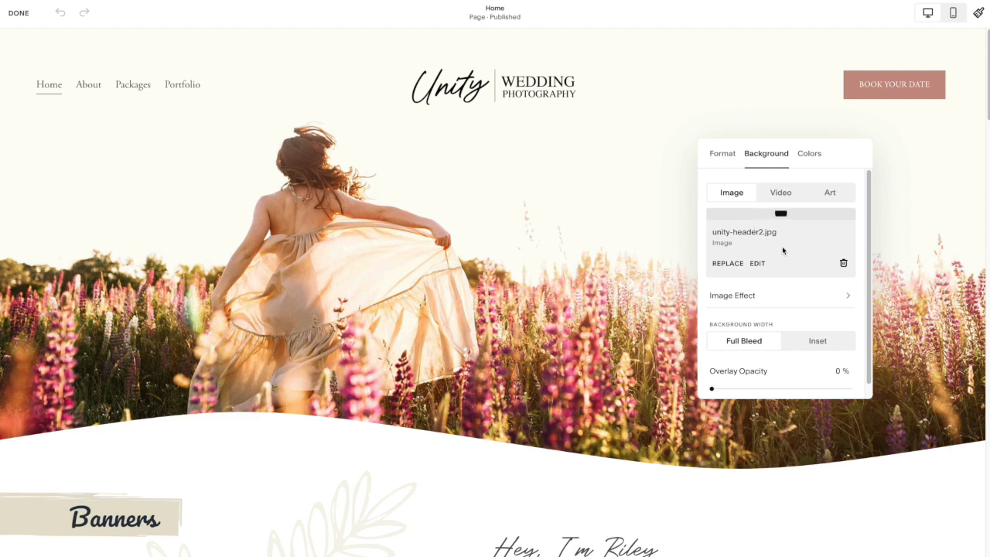
left_click(843, 264)
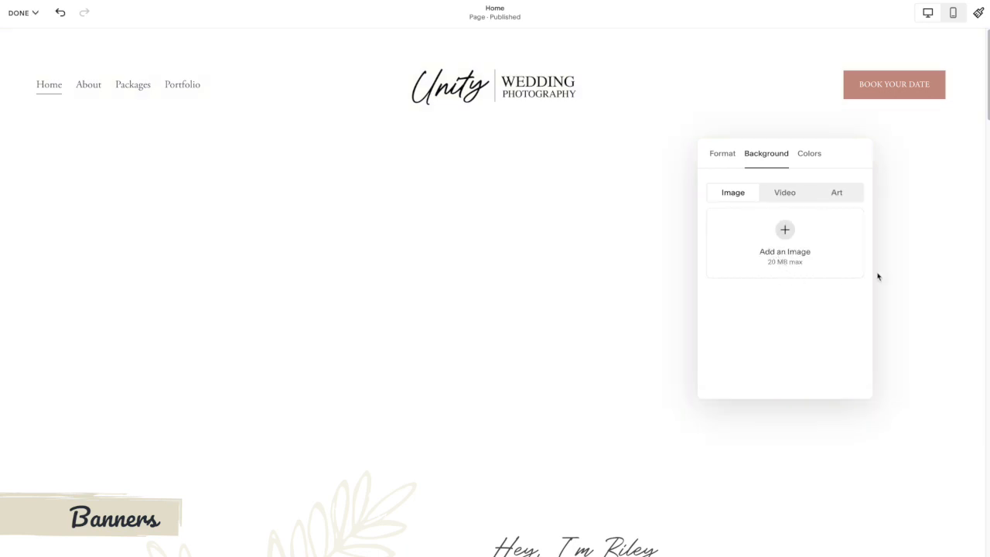
left_click_drag(988, 203, 782, 245)
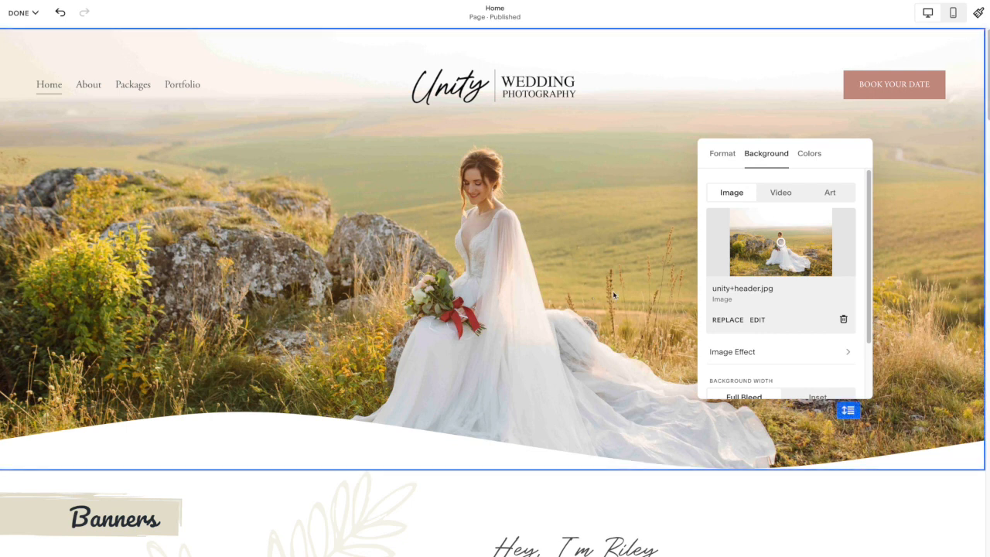
- Try the first two image effects on the top banner section's background image
scroll(797, 292, "down", 1)
scroll(797, 292, "down", 1)
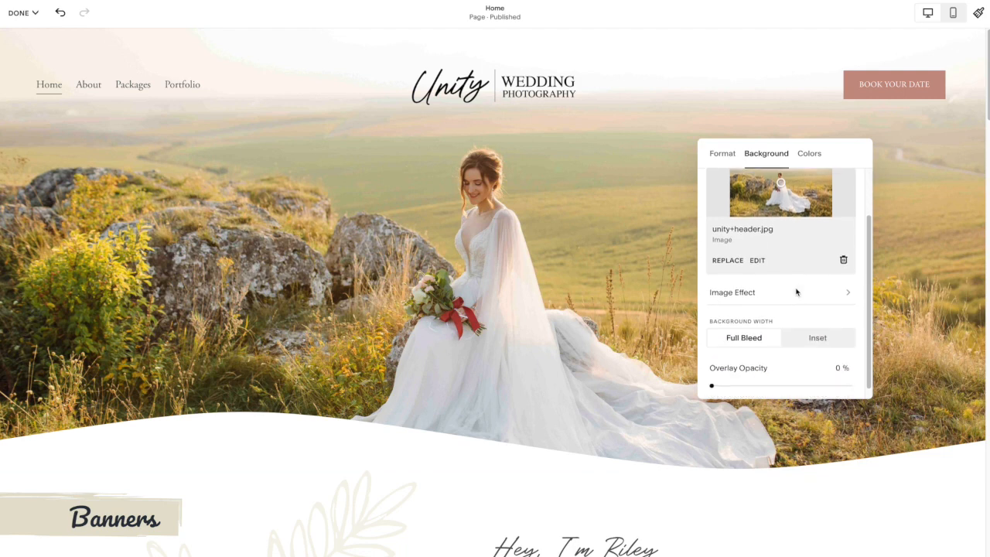
left_click(751, 283)
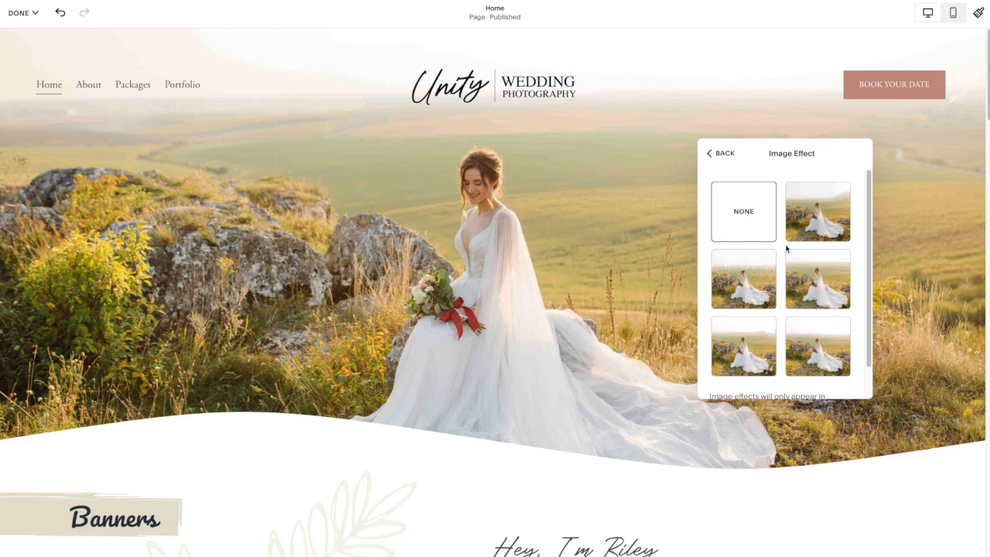
left_click(820, 223)
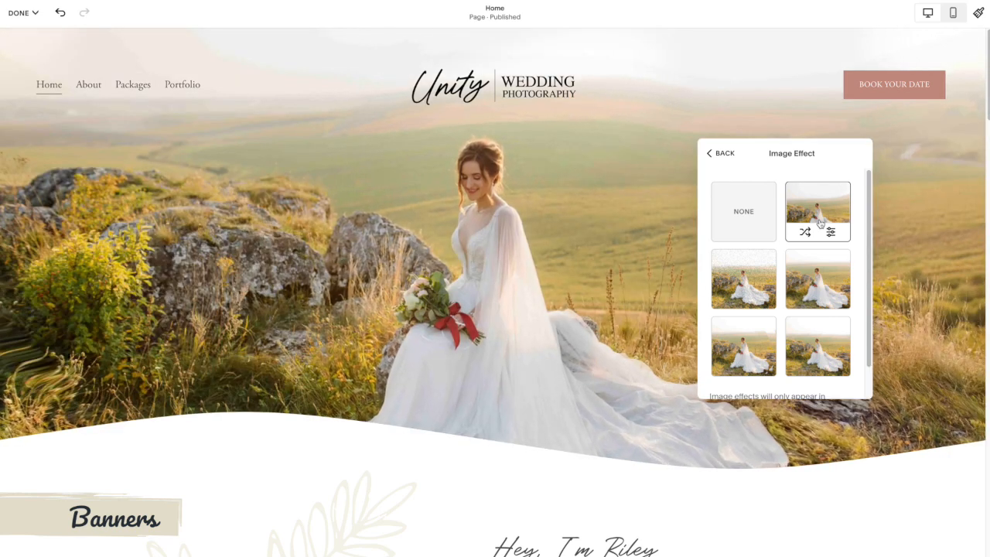
left_click(744, 285)
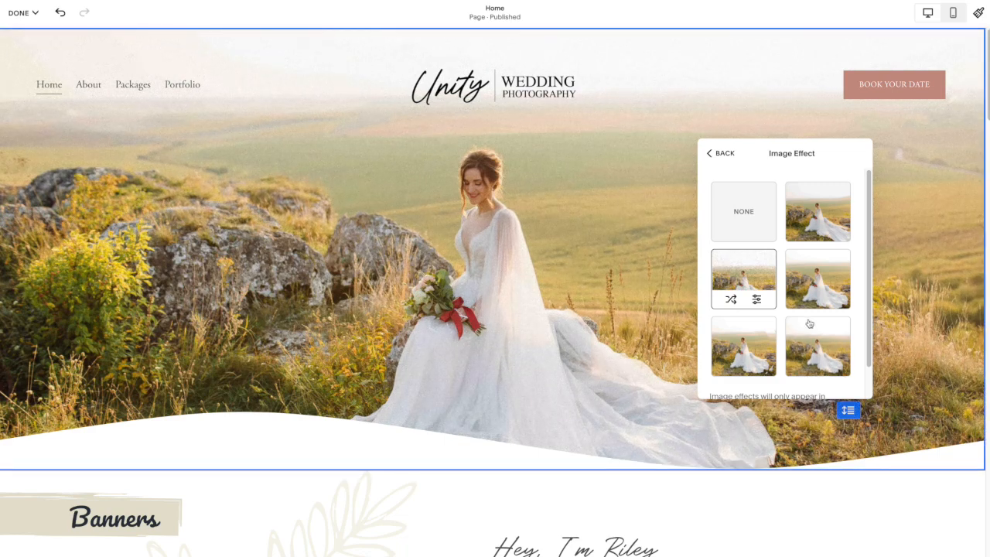
- Try the third image effect on the banner background and check how it behaves while the page scrolls
scroll(809, 325, "down", 1)
left_click(819, 265)
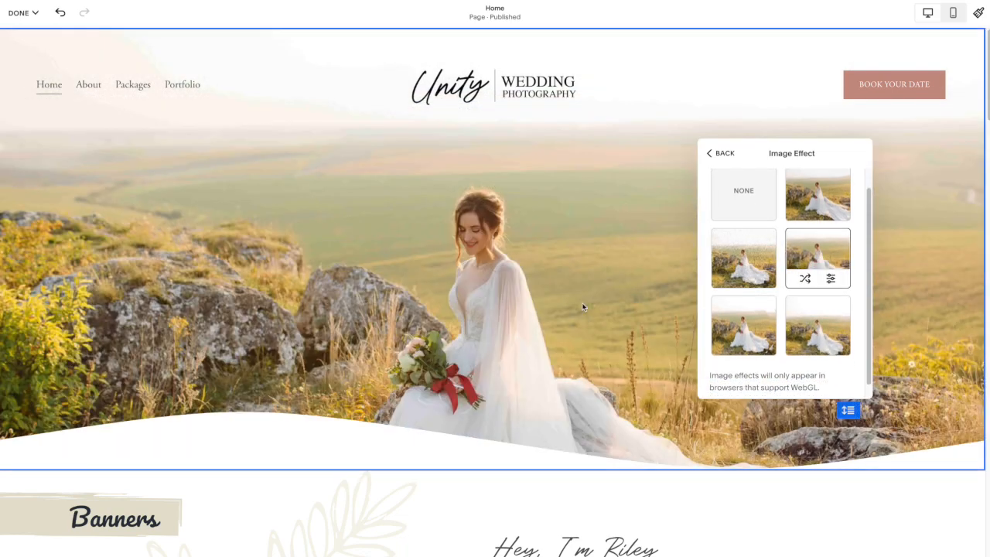
scroll(576, 298, "down", 1)
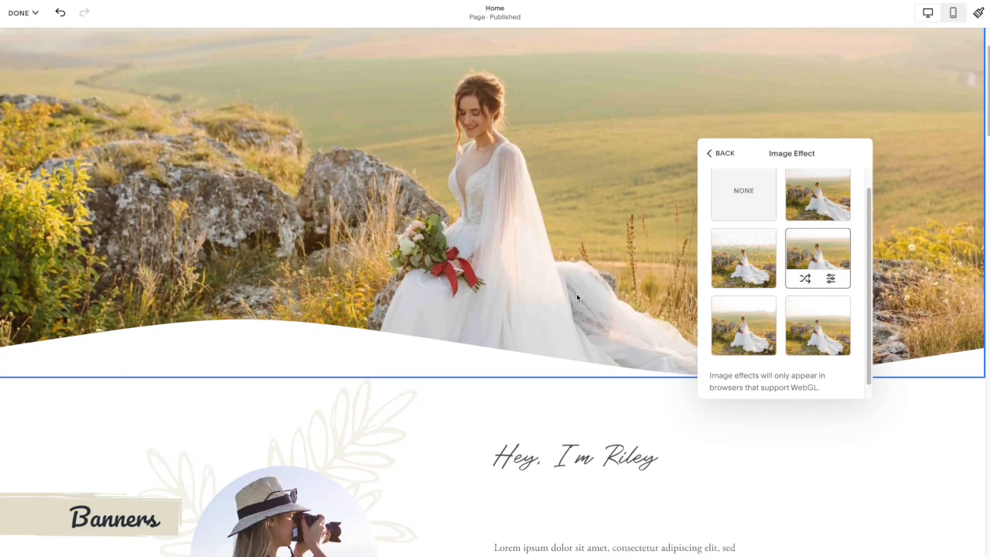
scroll(577, 298, "up", 1)
scroll(576, 297, "down", 3)
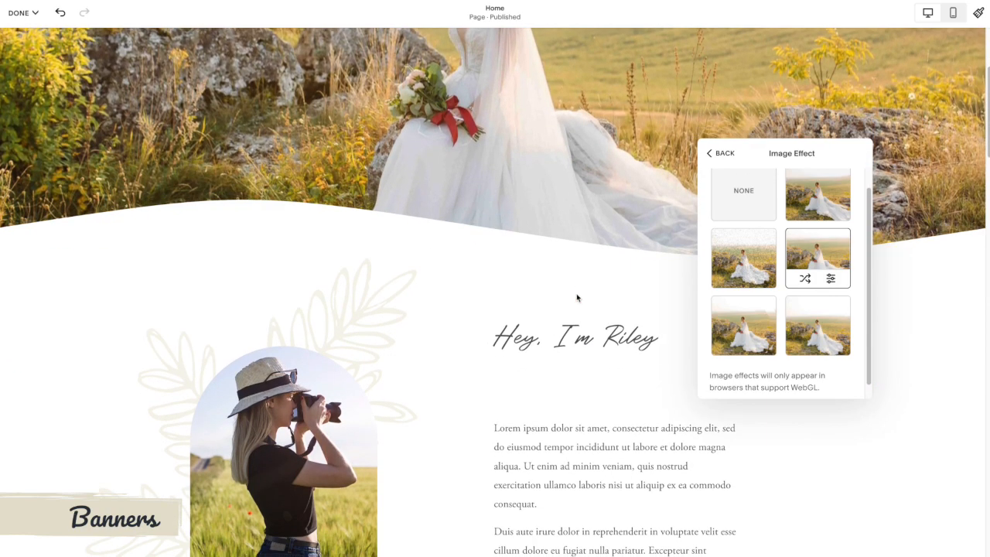
scroll(577, 295, "up", 3)
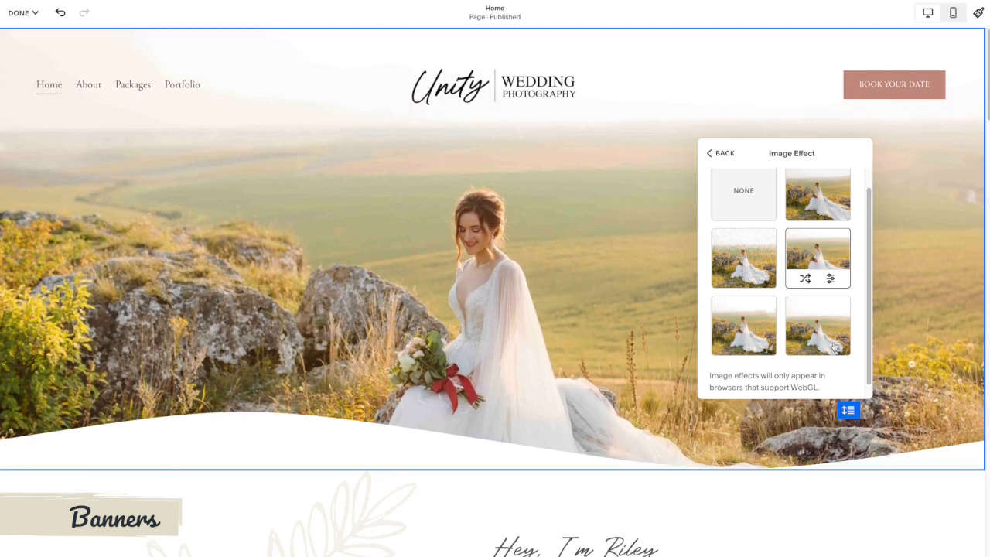
- Try the fourth image effect on the banner background, check it on scroll, and reset the effect to None
left_click(755, 334)
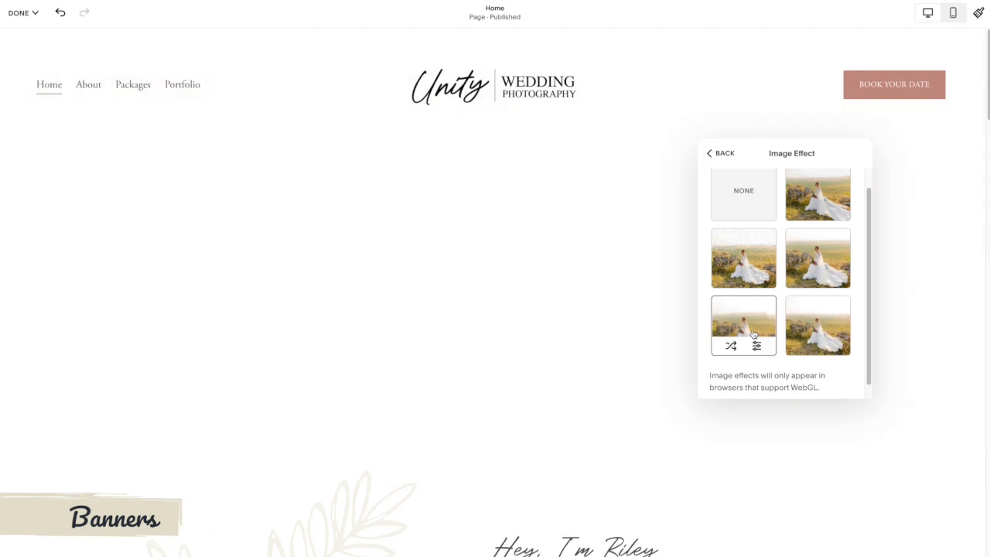
scroll(572, 305, "down", 1)
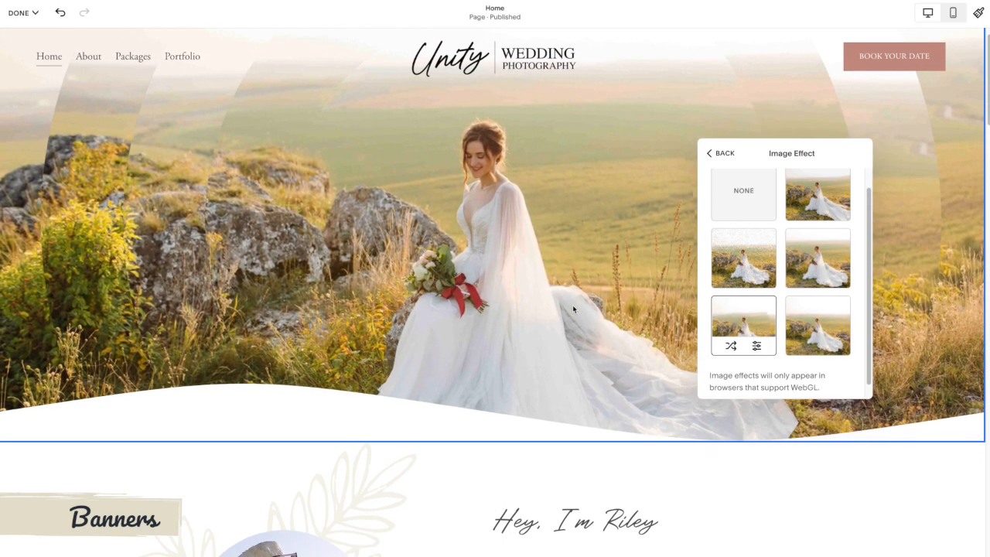
scroll(573, 307, "down", 2)
scroll(572, 305, "up", 2)
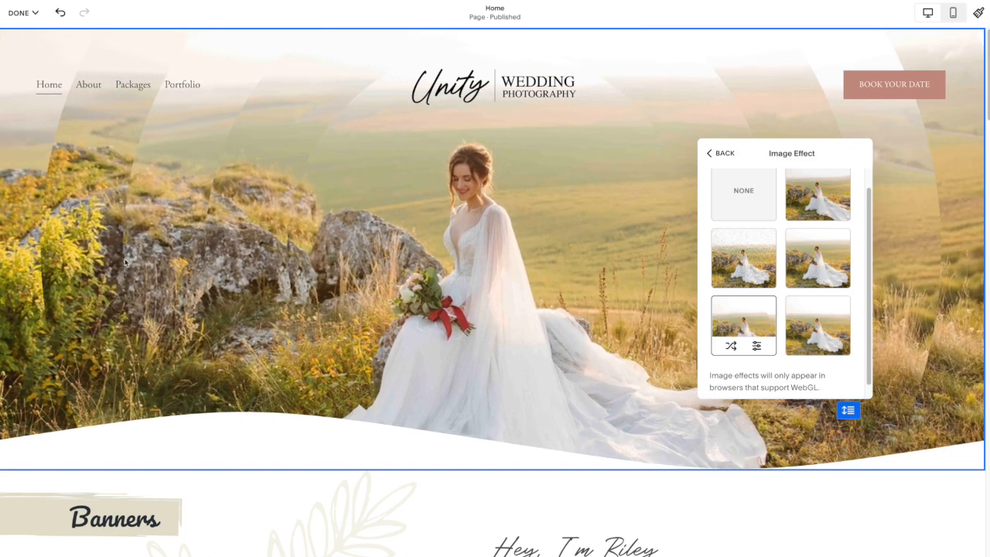
scroll(767, 298, "down", 1)
scroll(767, 298, "up", 2)
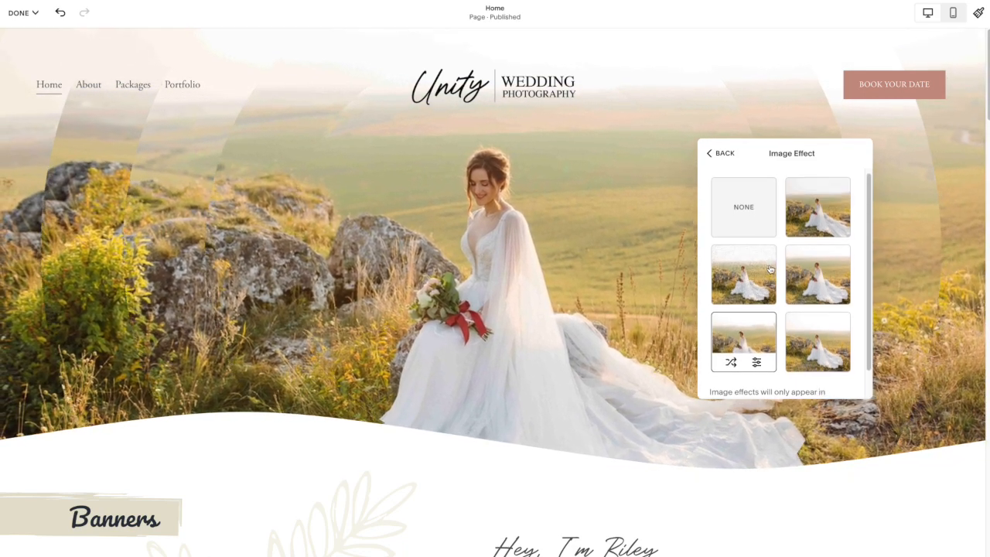
left_click(741, 217)
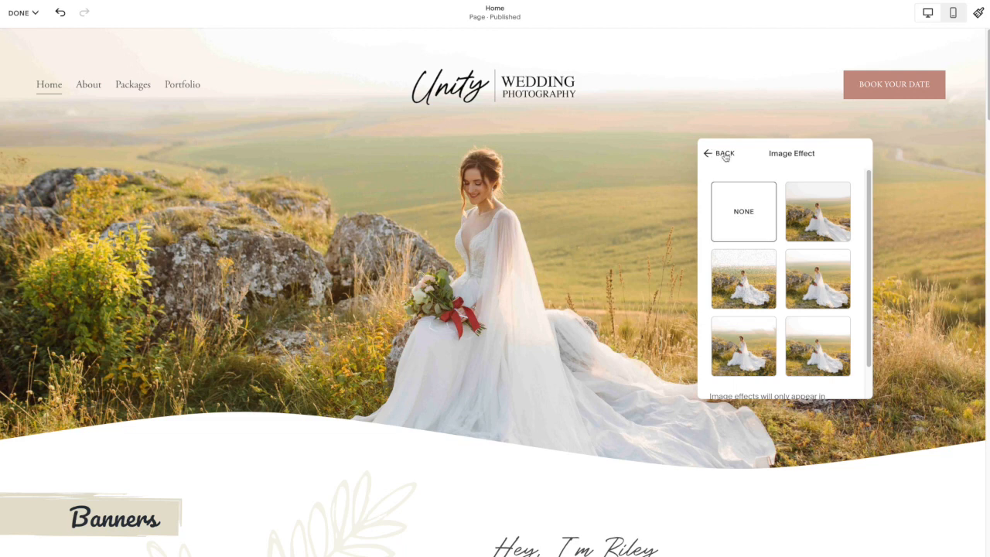
left_click(725, 154)
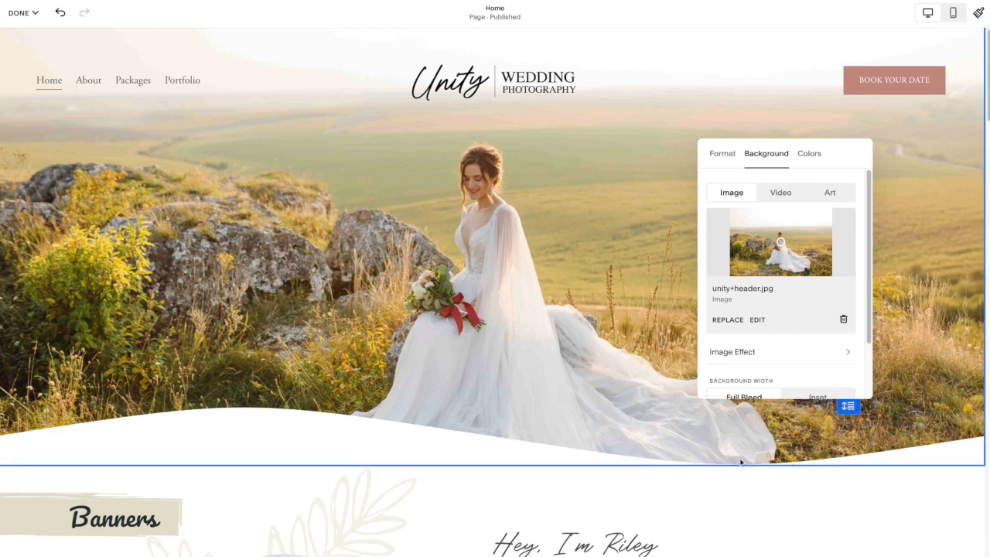
scroll(757, 288, "down", 2)
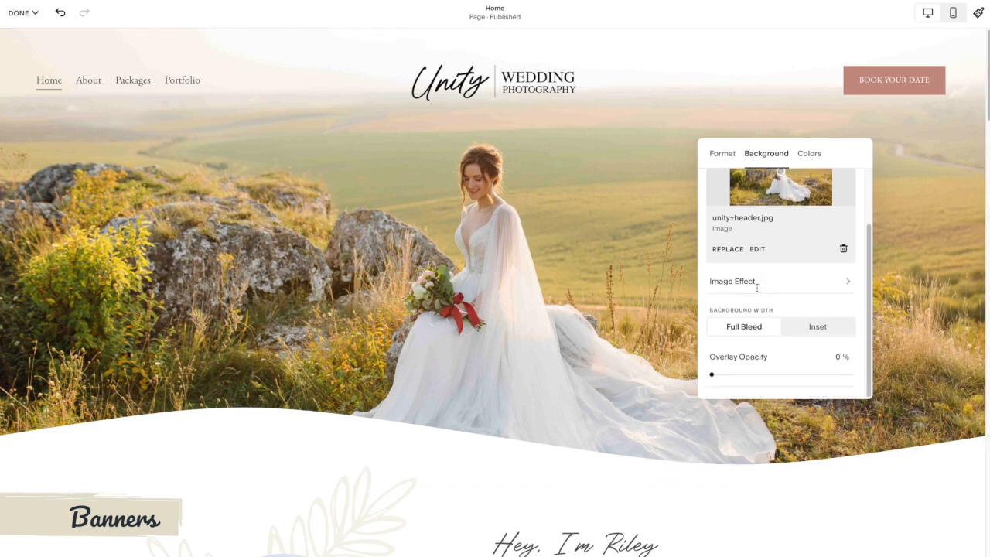
left_click(723, 153)
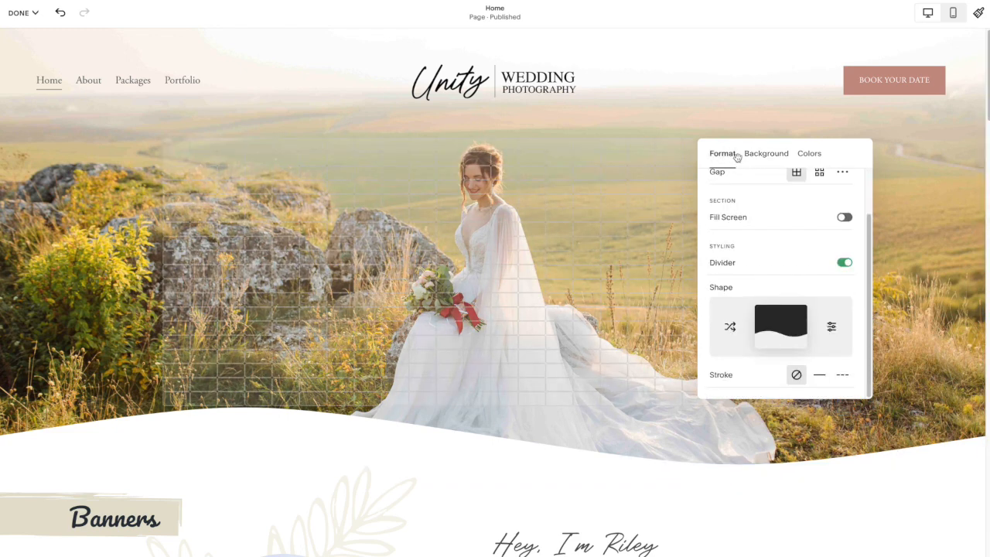
scroll(772, 256, "up", 2)
left_click(625, 233)
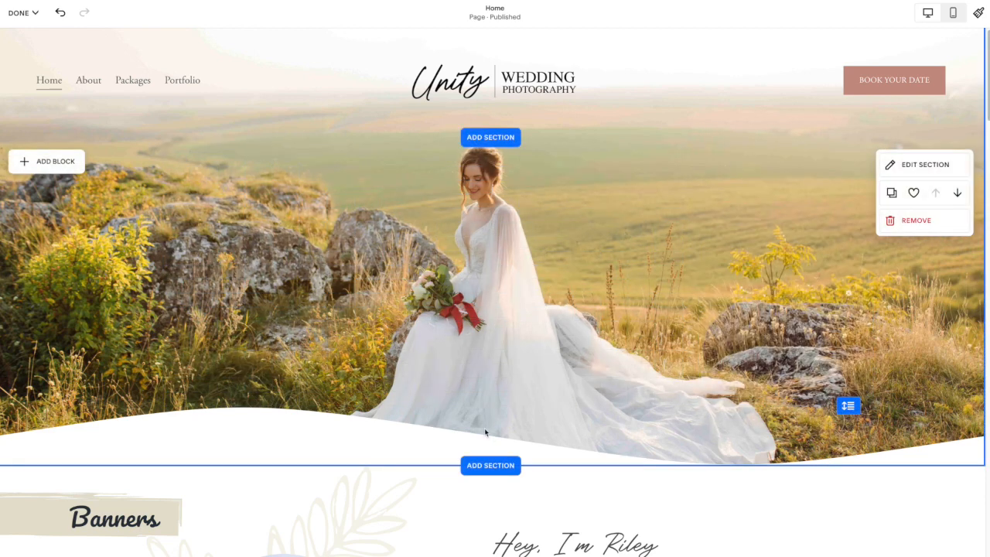
- Edit the top banner section again and open the shape options of its divider
left_click(914, 165)
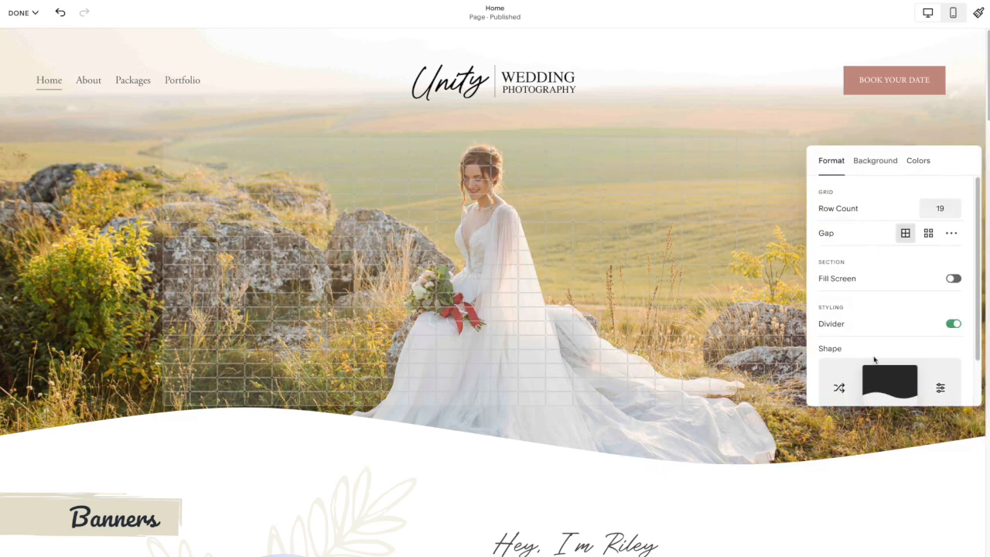
left_click_drag(937, 154, 740, 144)
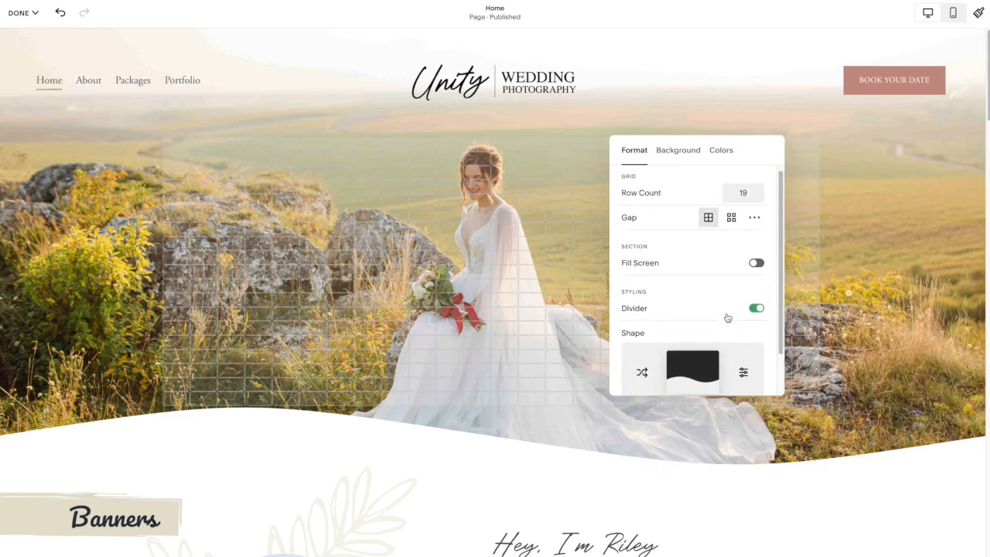
scroll(728, 317, "down", 1)
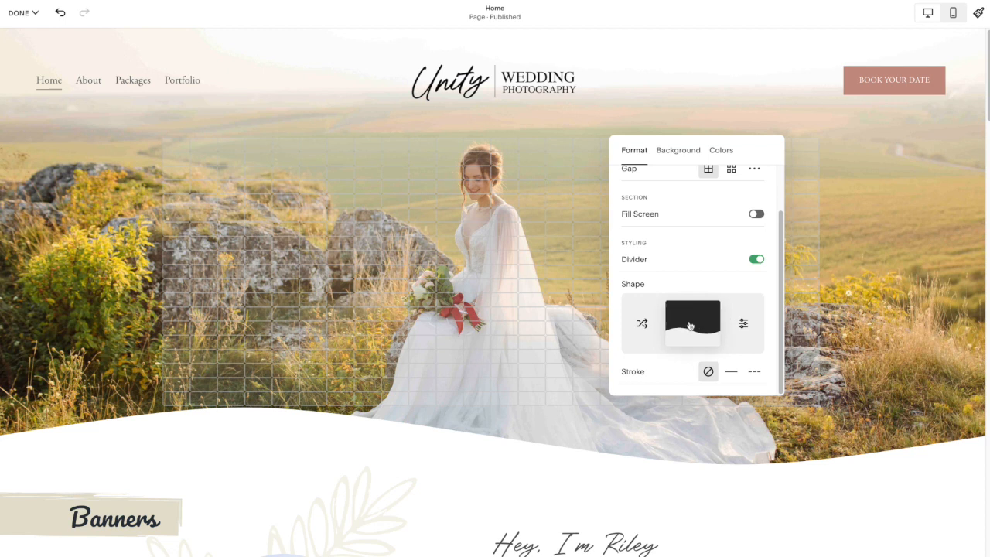
left_click(690, 325)
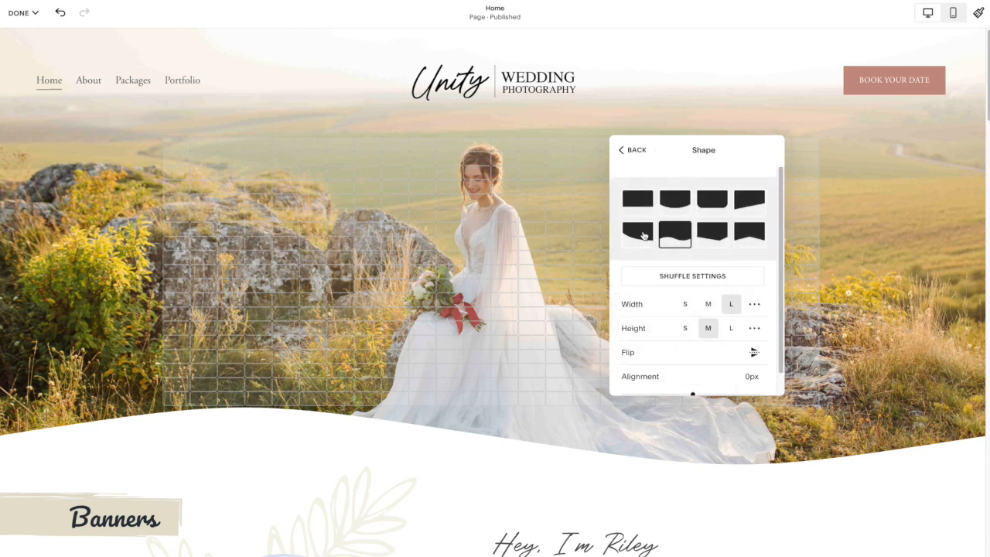
- Try the curved, slanted and angled divider shapes on the banner and return to the wave shape
left_click(638, 233)
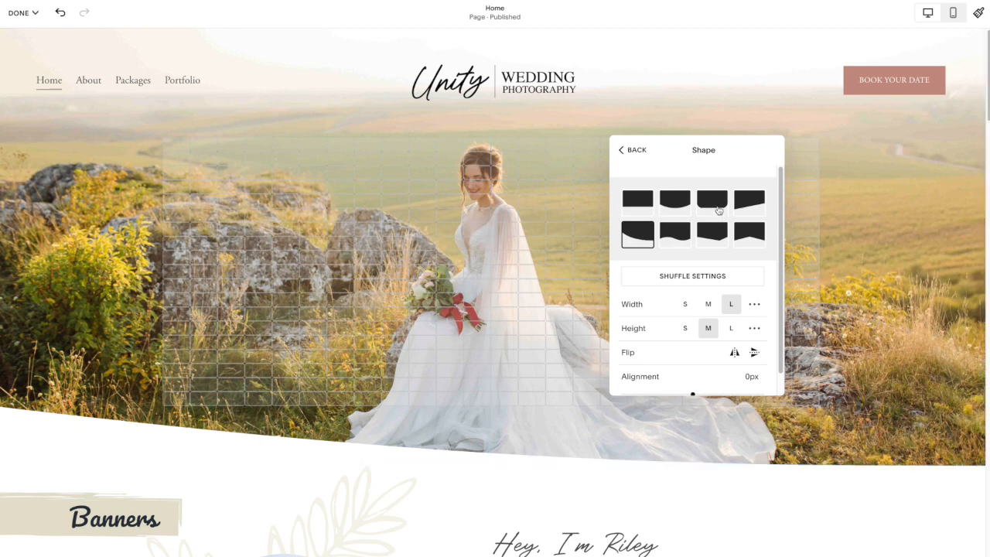
left_click(747, 204)
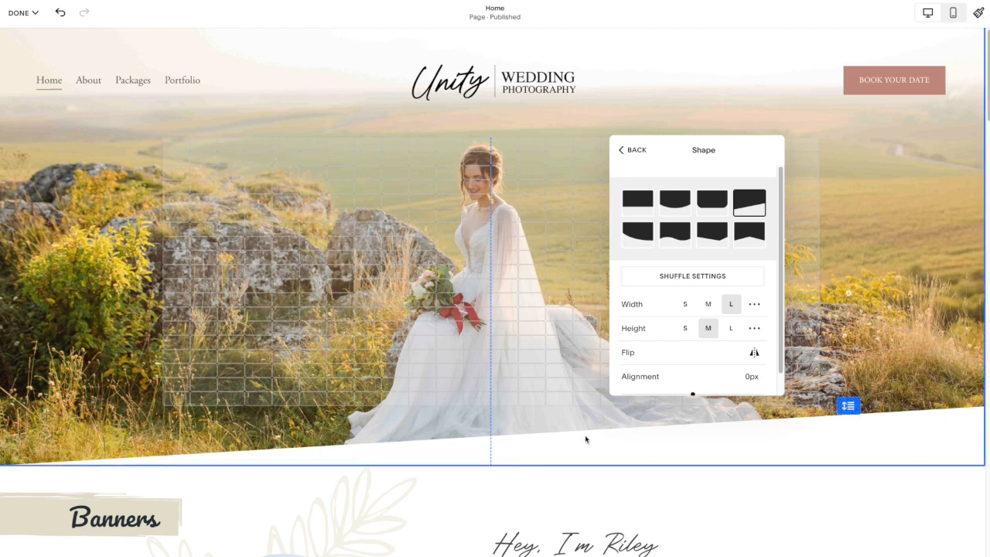
left_click(719, 236)
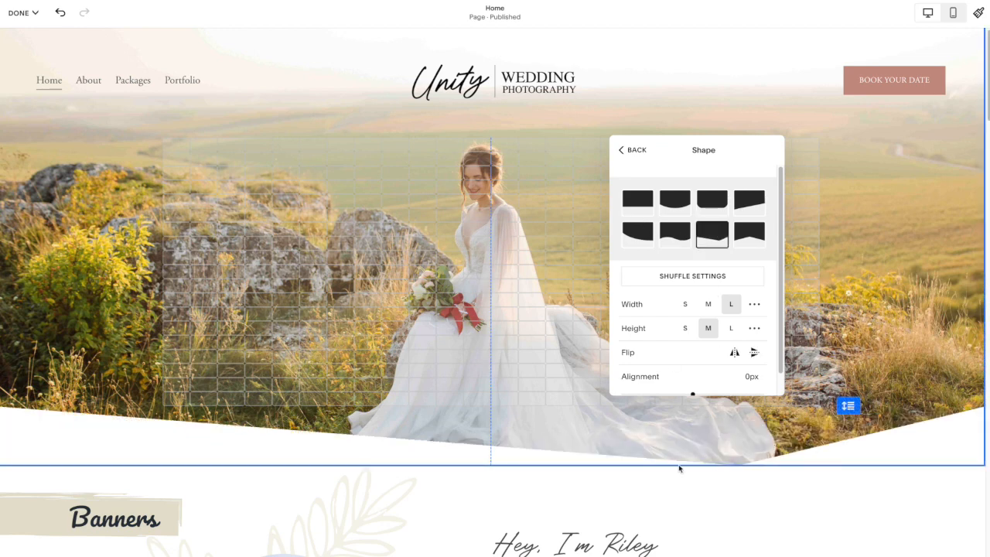
scroll(689, 350, "down", 1)
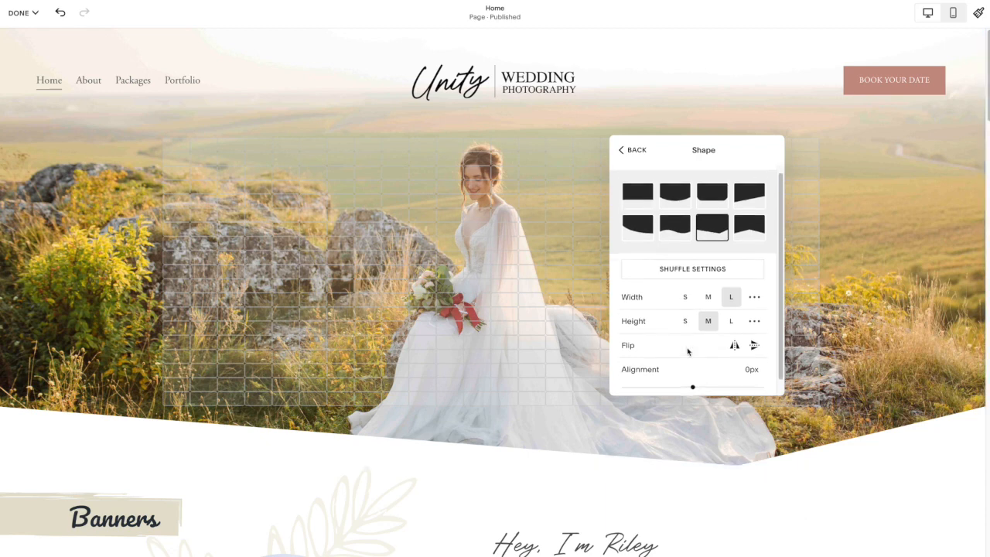
scroll(690, 353, "down", 1)
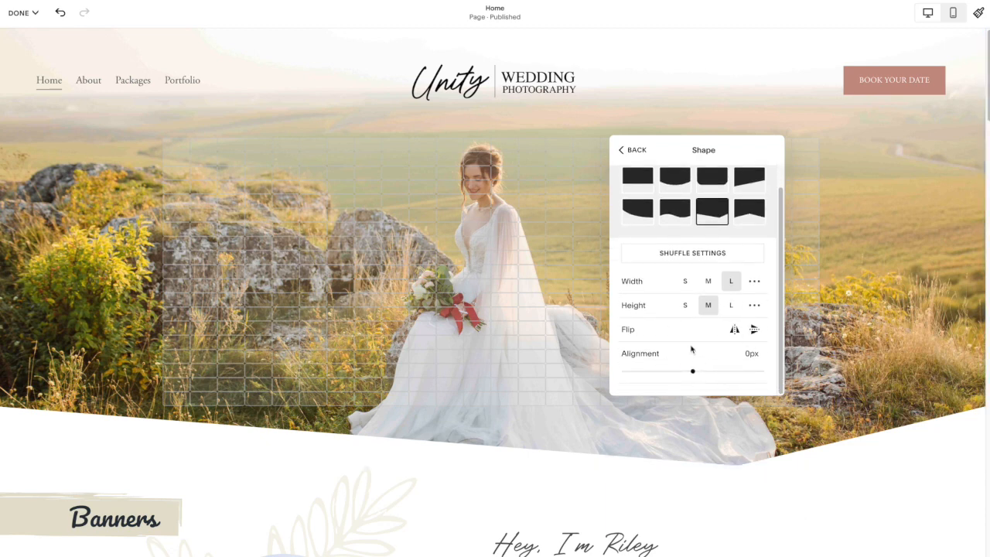
left_click(676, 220)
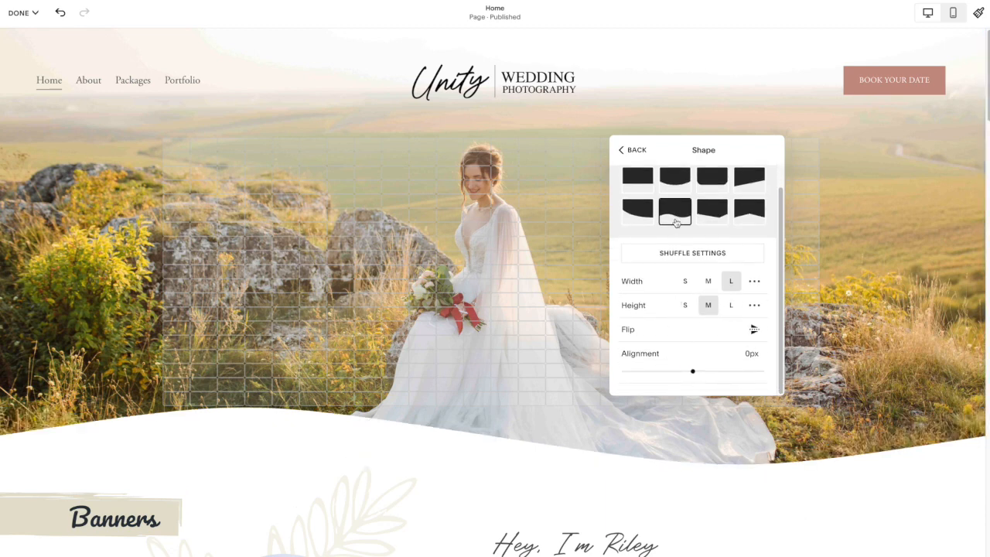
- Set the wave divider's alignment to 47px and try flipping the wave before restoring its orientation
mouse_move(693, 371)
left_mouse_down()
mouse_move(670, 371)
mouse_move(696, 372)
left_mouse_up()
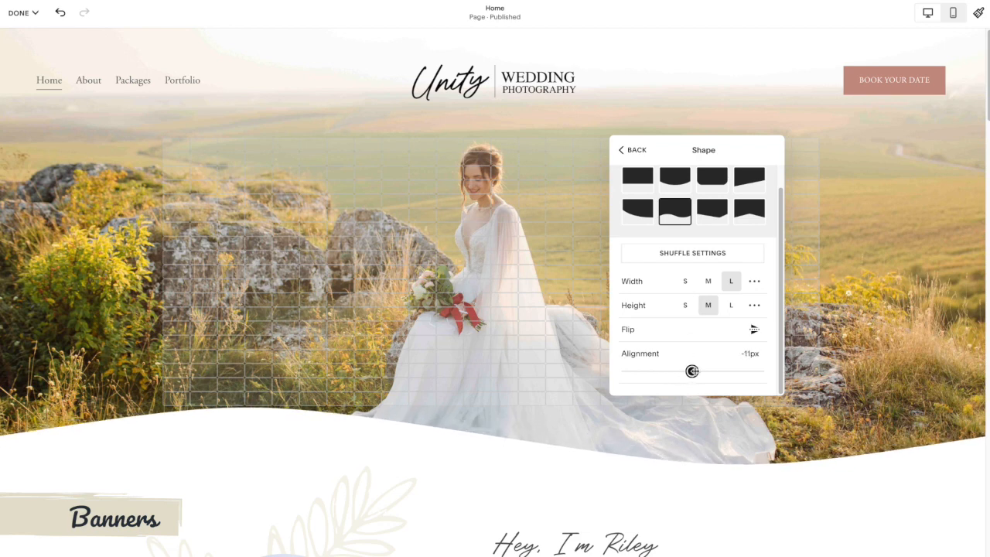
left_click(755, 330)
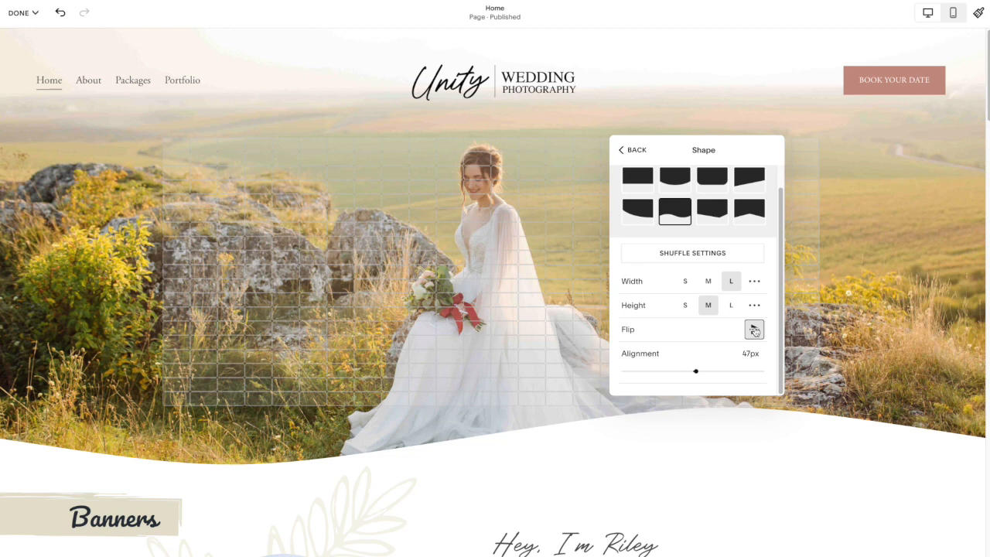
left_click(755, 330)
- Try the small, medium and large height and width options on the wave divider, ending on width L and height M
left_click(686, 306)
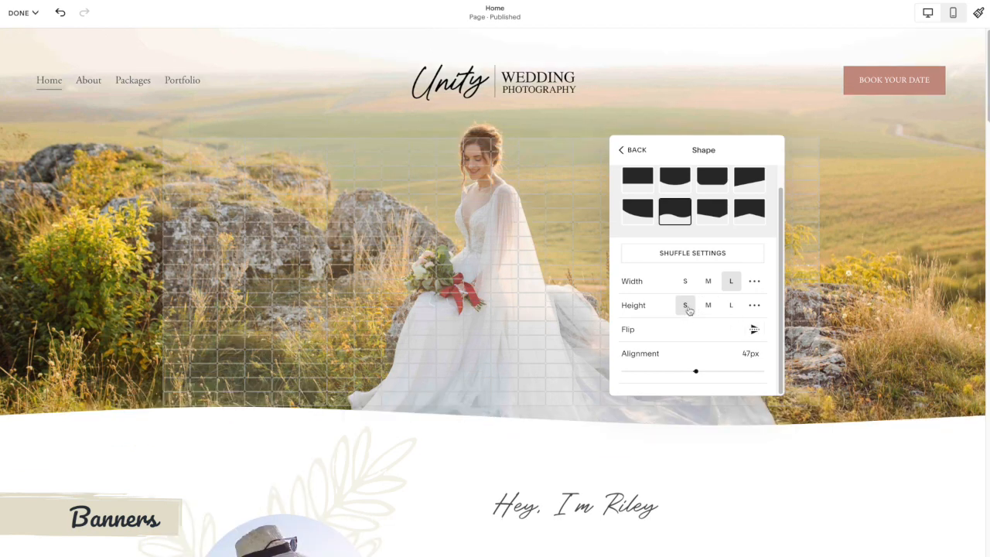
left_click(709, 307)
left_click(732, 308)
left_click(707, 283)
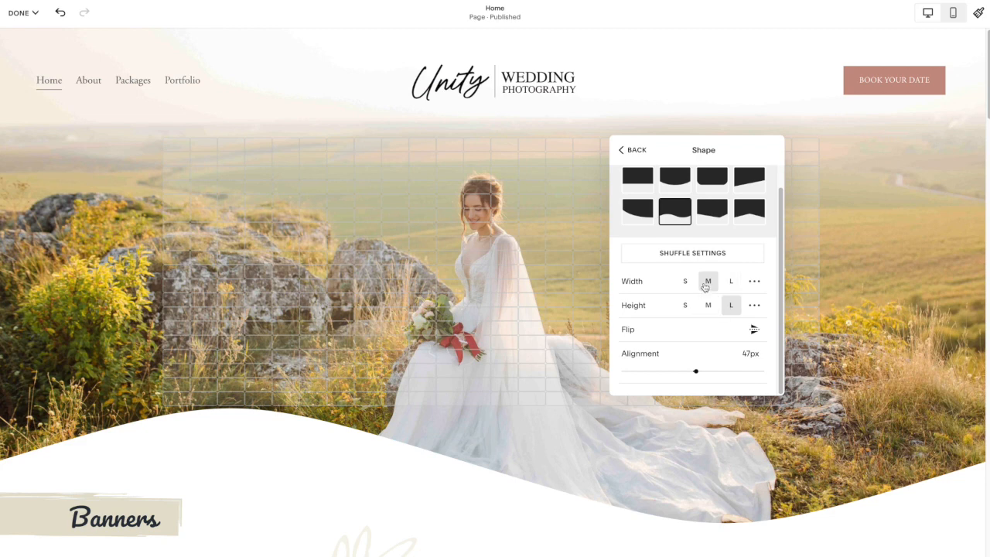
left_click(686, 283)
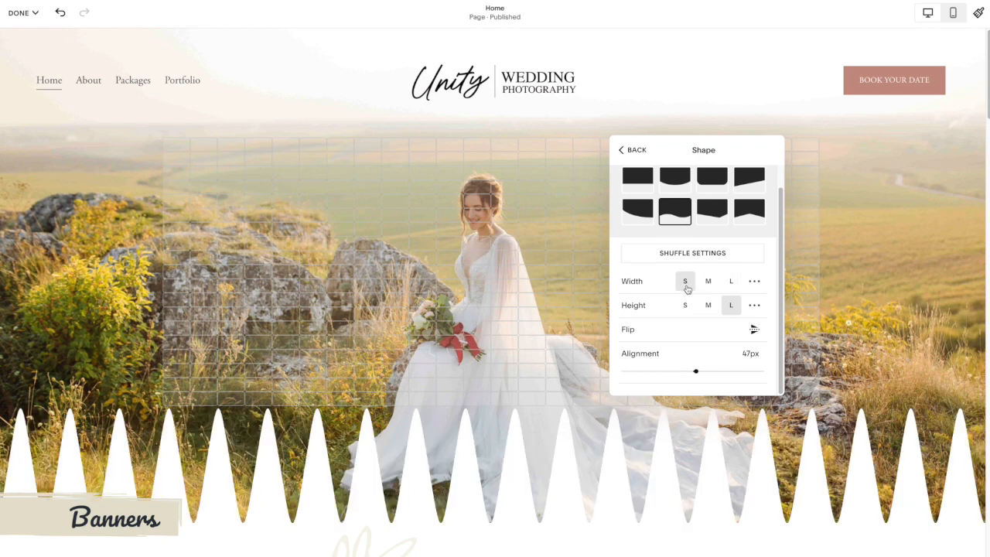
left_click(731, 283)
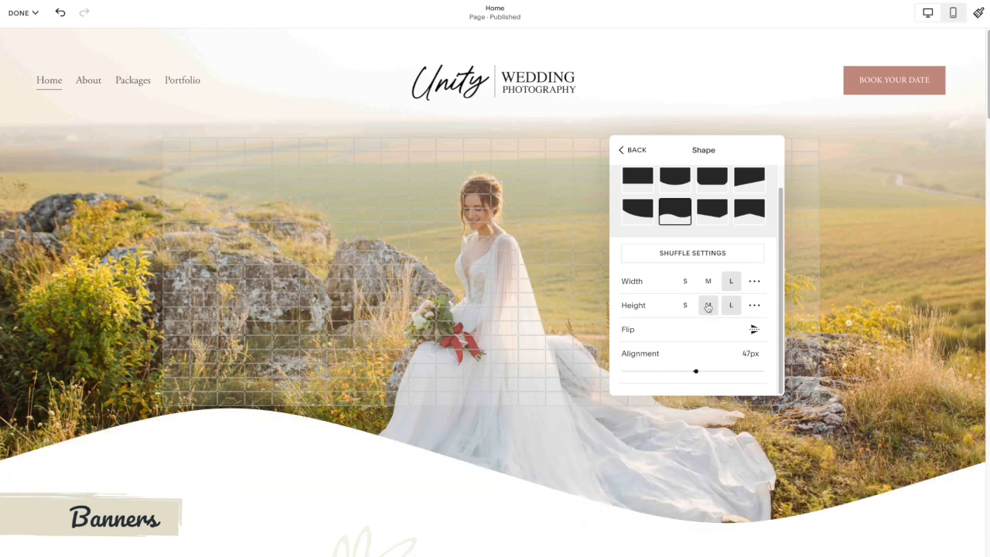
left_click(708, 306)
left_click(685, 307)
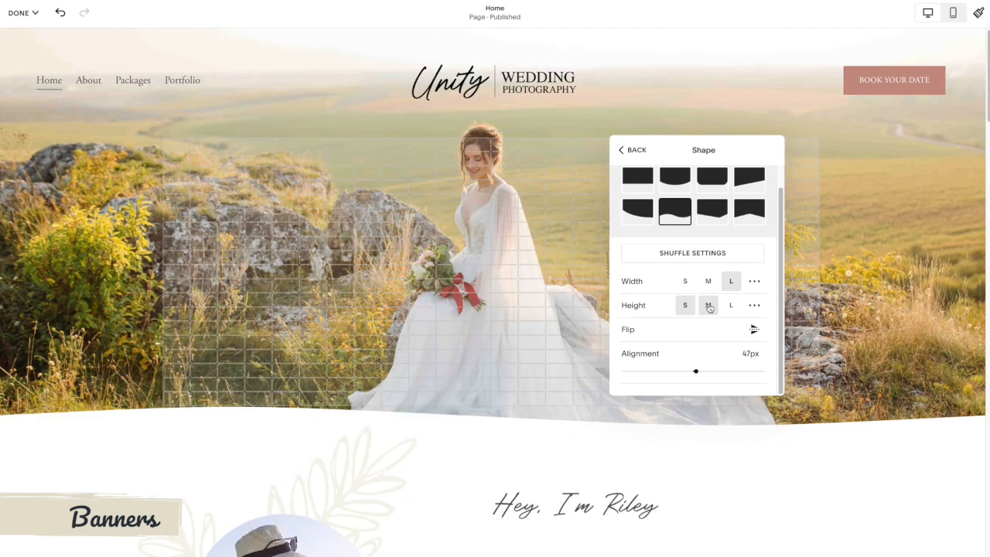
left_click(708, 306)
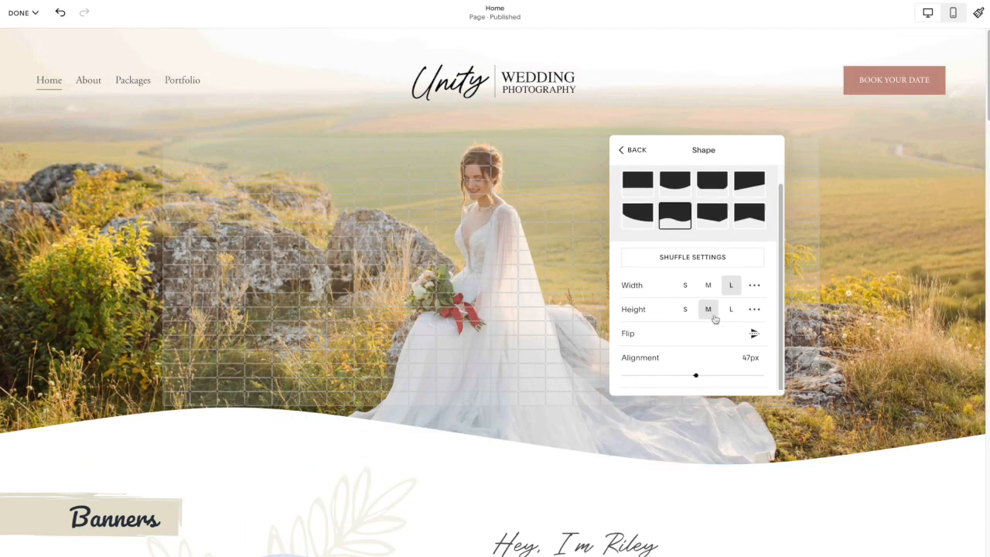
- Leave the divider's shape options and give the divider a solid line stroke
scroll(697, 376, "up", 1)
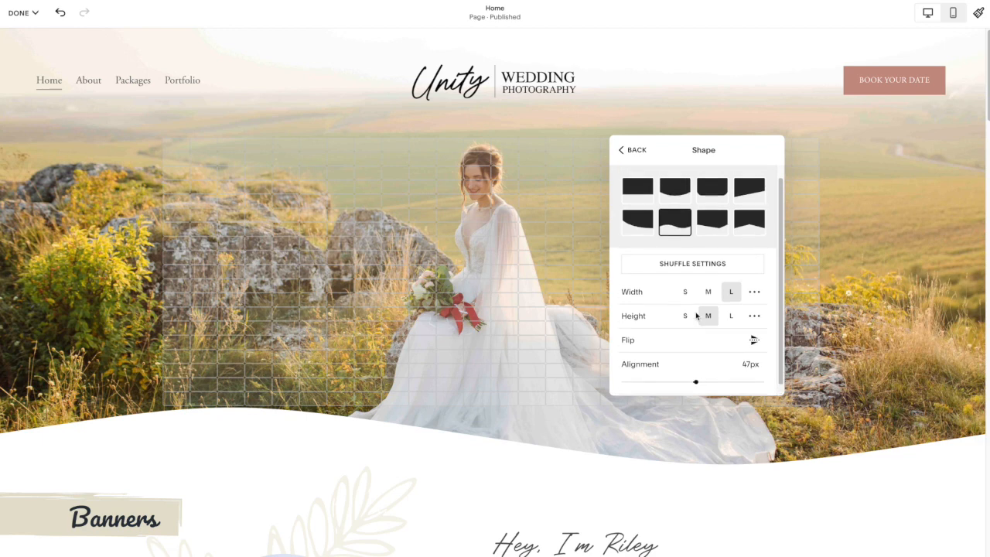
left_click(642, 161)
scroll(706, 290, "down", 2)
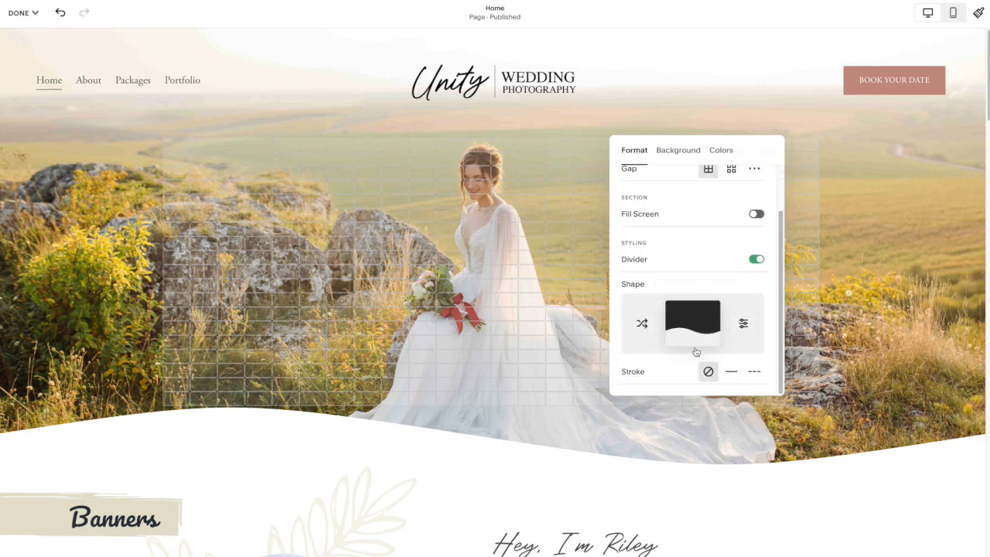
left_click(730, 372)
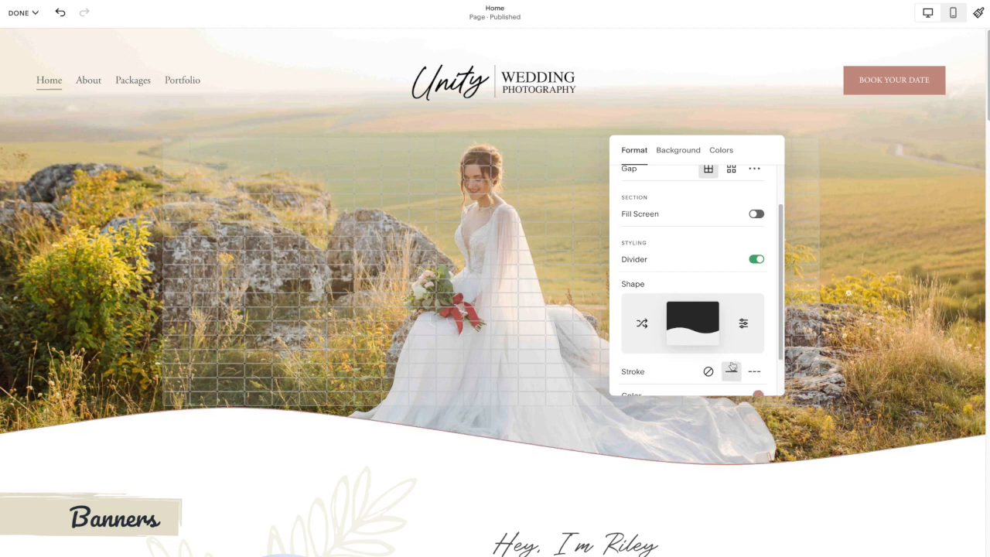
- Try a dashed stroke and the dark brown palette color on the banner's wavy divider, restoring the solid line and pink color
scroll(731, 363, "down", 2)
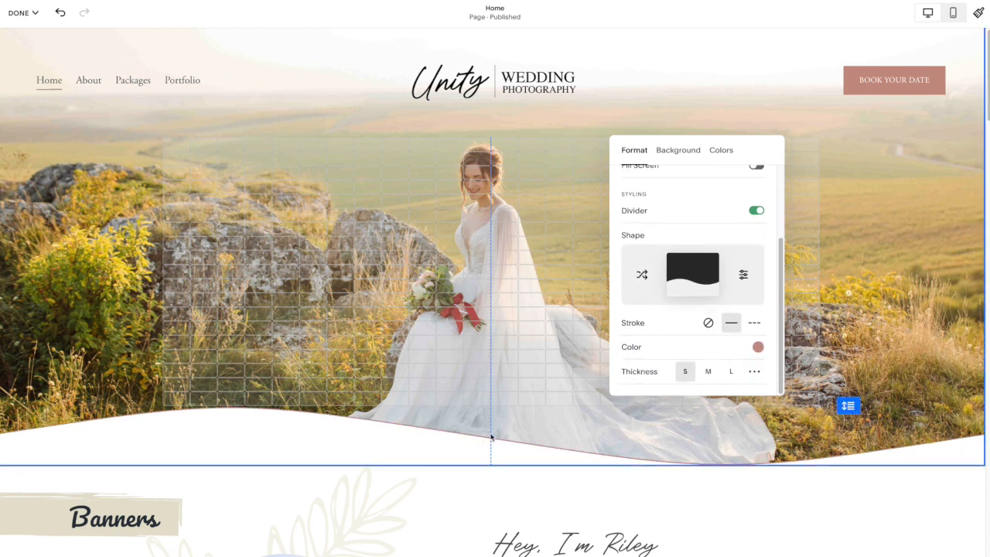
left_click(756, 324)
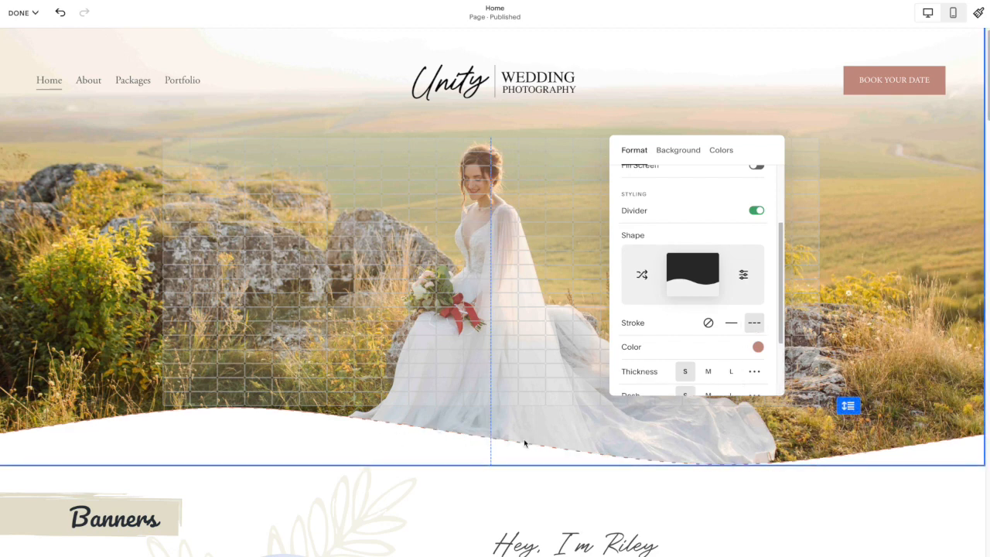
left_click(731, 323)
left_click(758, 347)
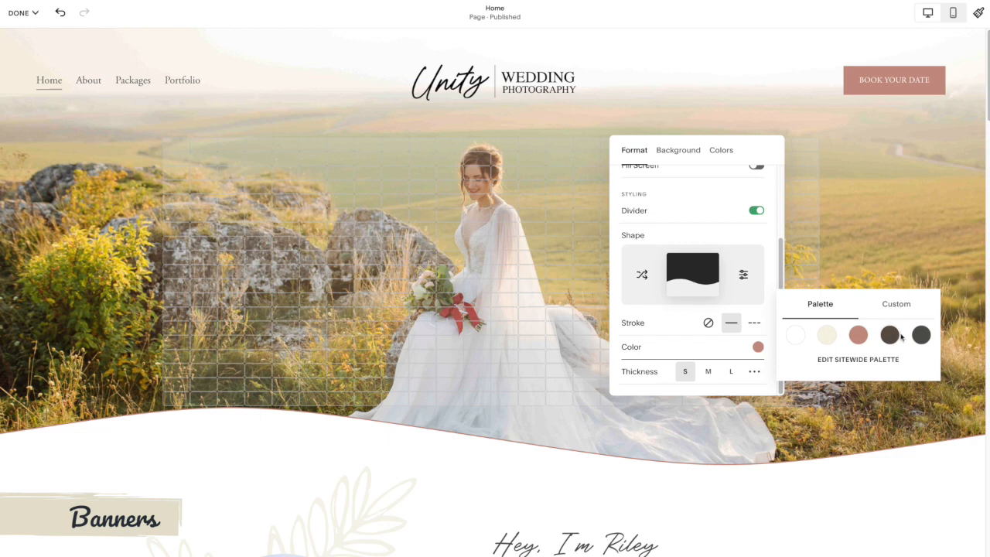
left_click(890, 334)
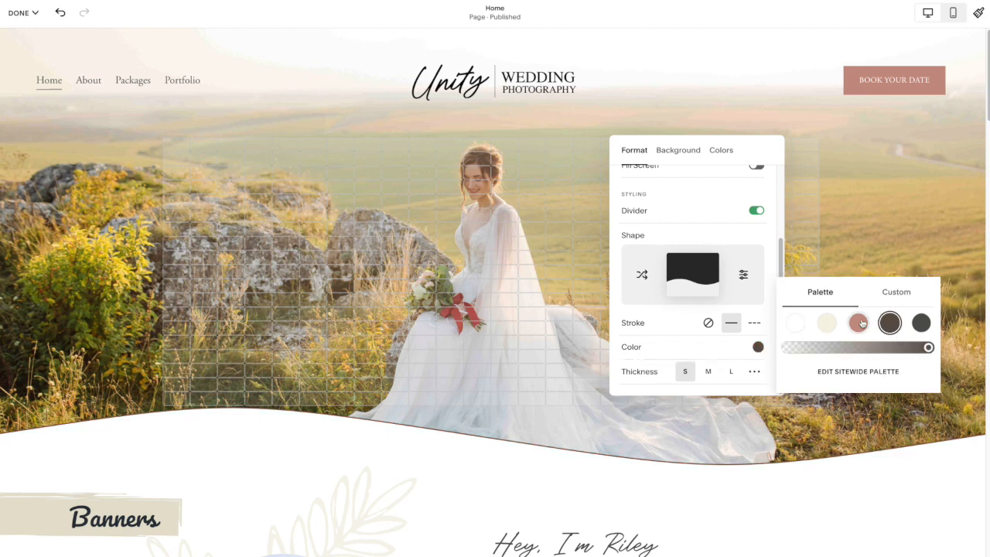
left_click(858, 324)
- Remove the stroke from the banner section's divider
left_click(708, 322)
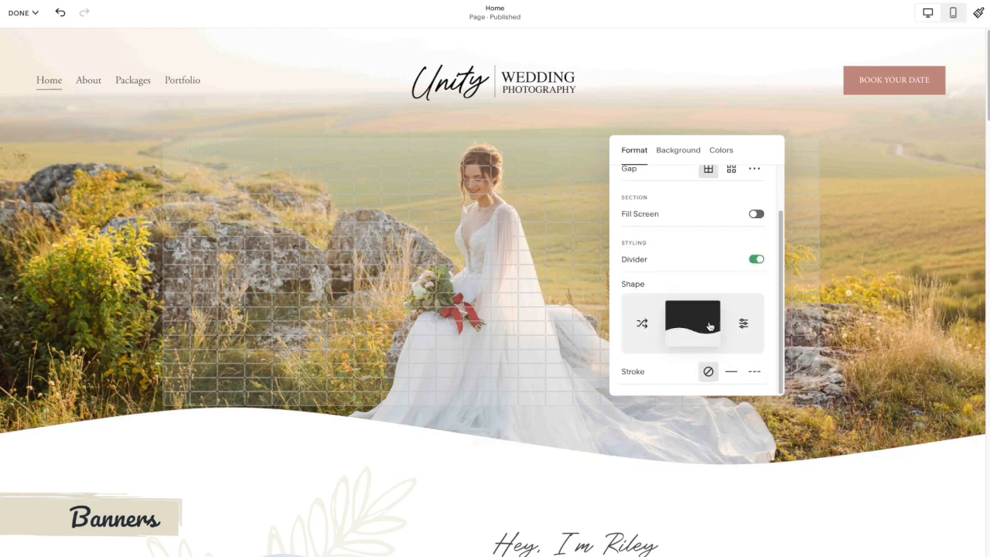
scroll(700, 340, "up", 2)
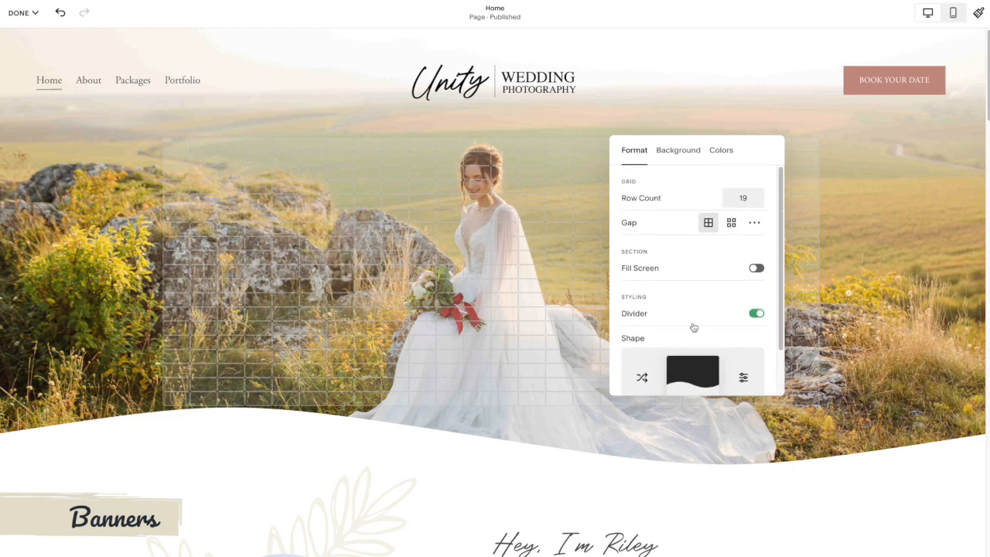
- Try a video background for the banner section and open the choices for adding a video
left_click(683, 154)
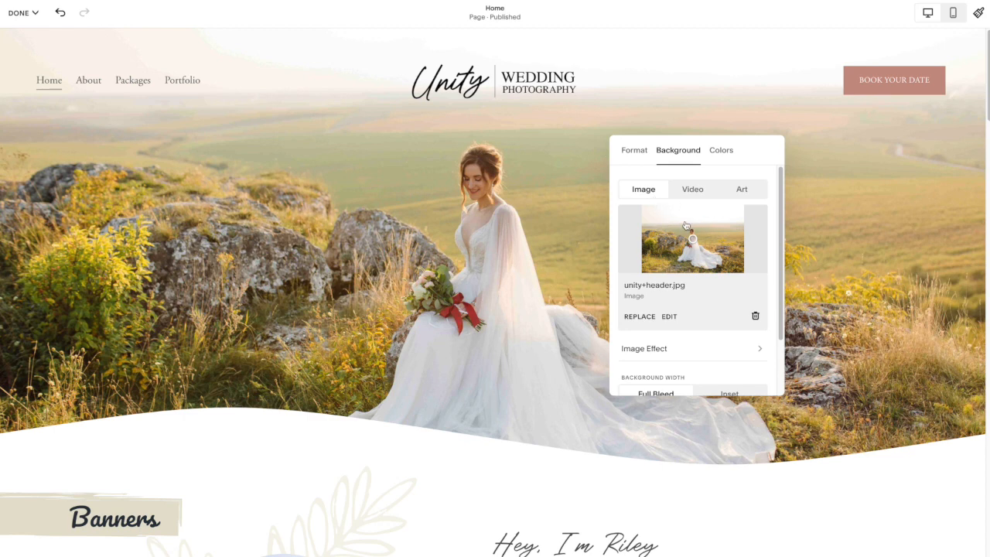
left_click_drag(659, 166, 608, 166)
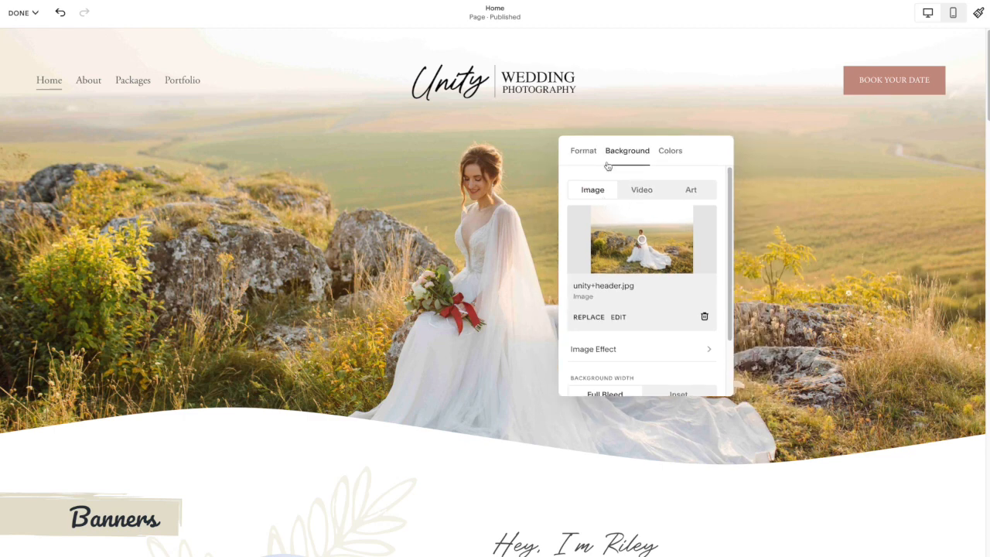
left_click(640, 191)
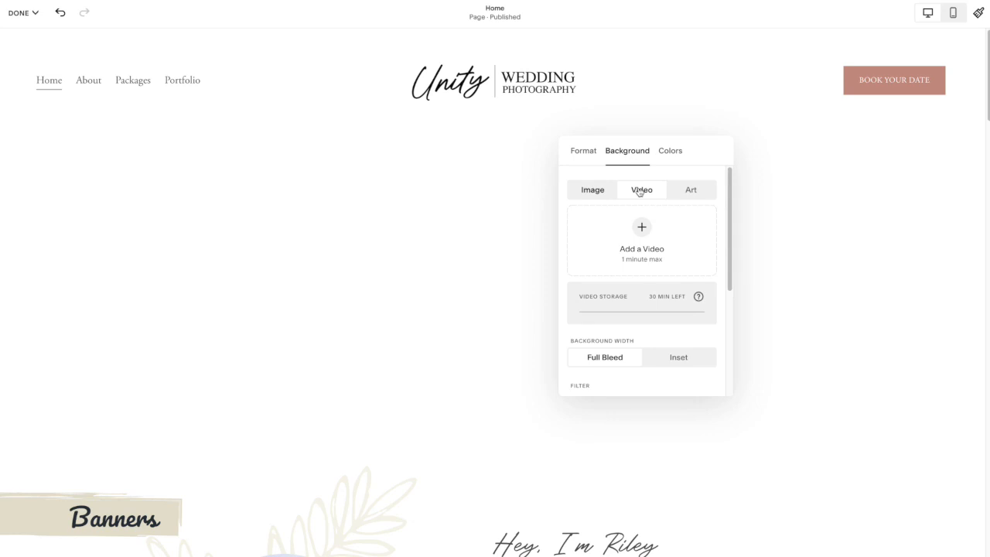
left_click(641, 228)
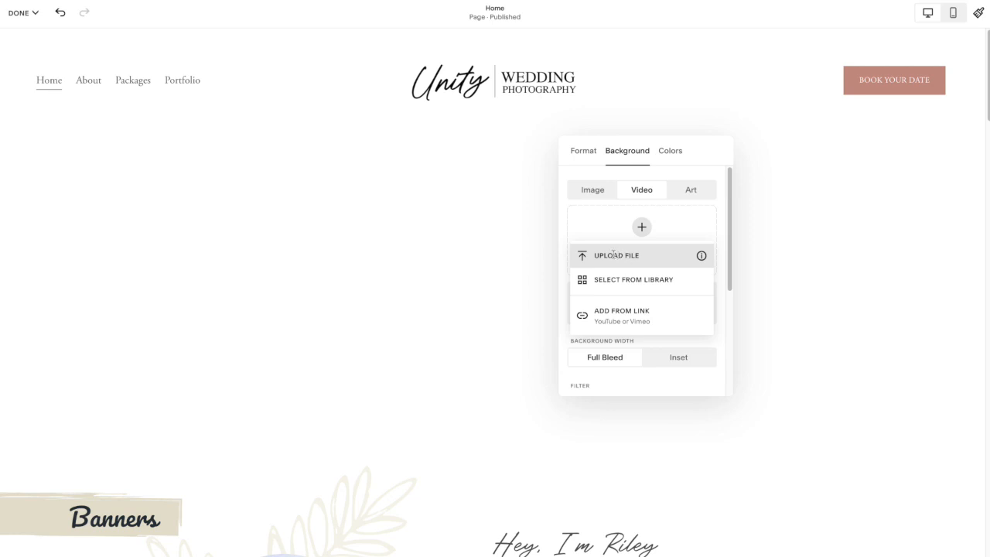
- Try the cream-and-pink swirl art and the plain pink art as the banner section's background
left_click(691, 189)
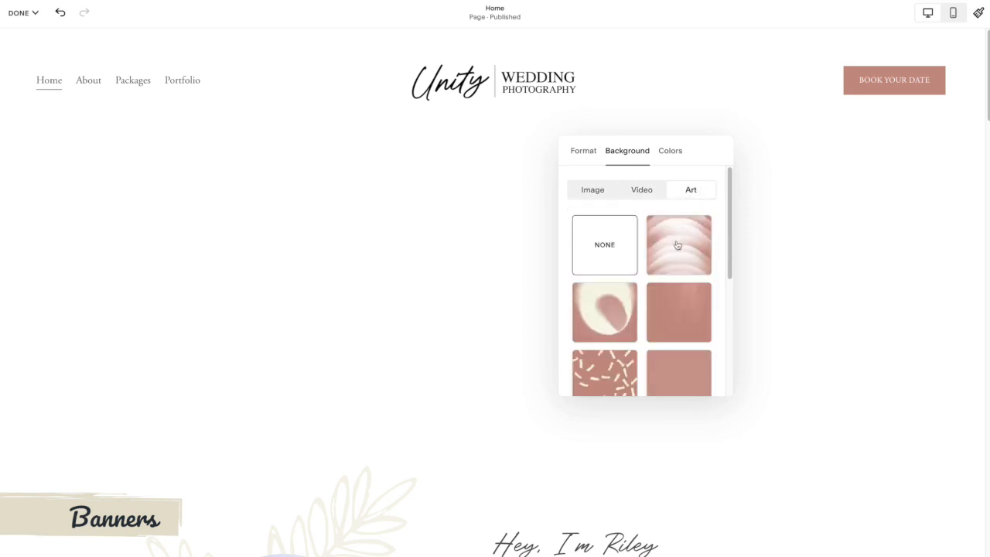
scroll(678, 247, "down", 2)
left_click(599, 251)
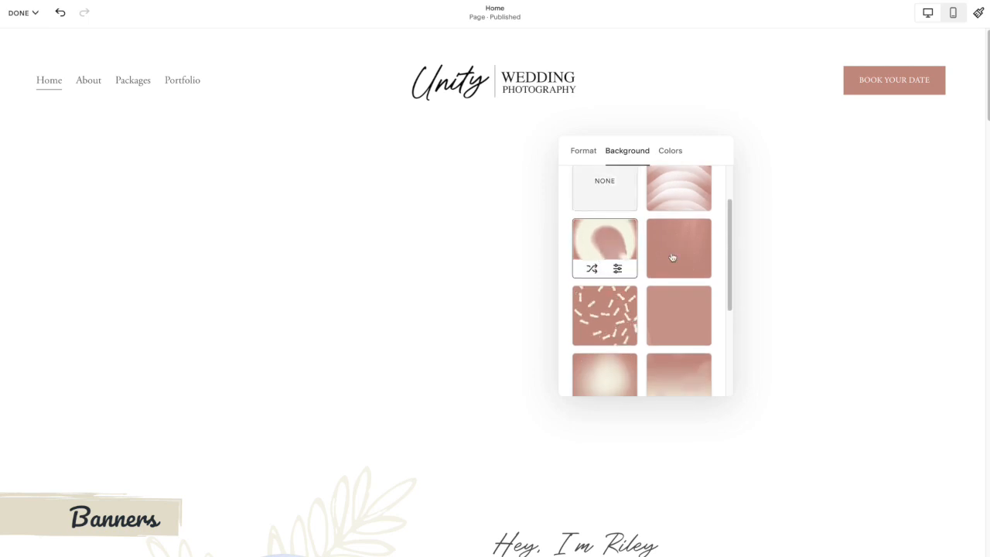
scroll(676, 278, "down", 1)
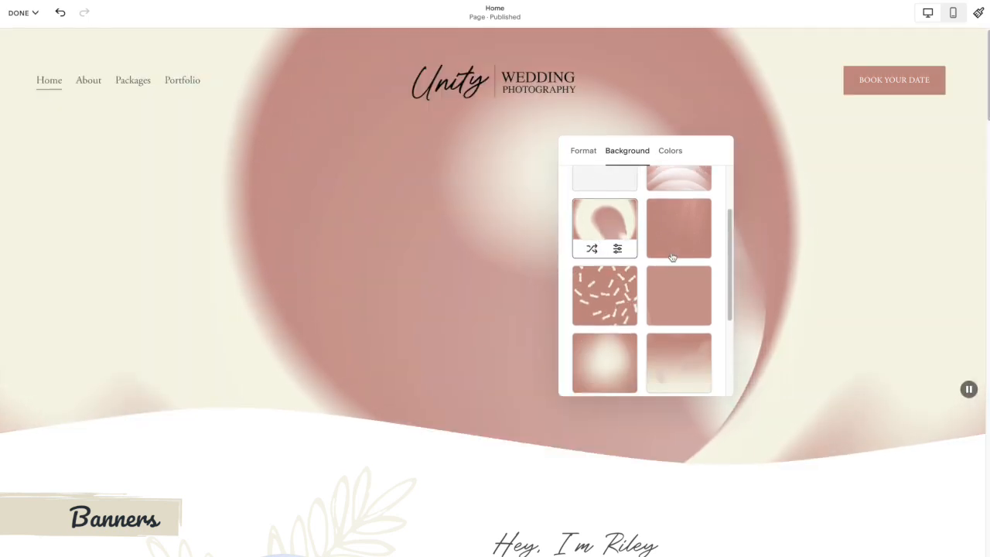
left_click(680, 308)
scroll(672, 266, "down", 1)
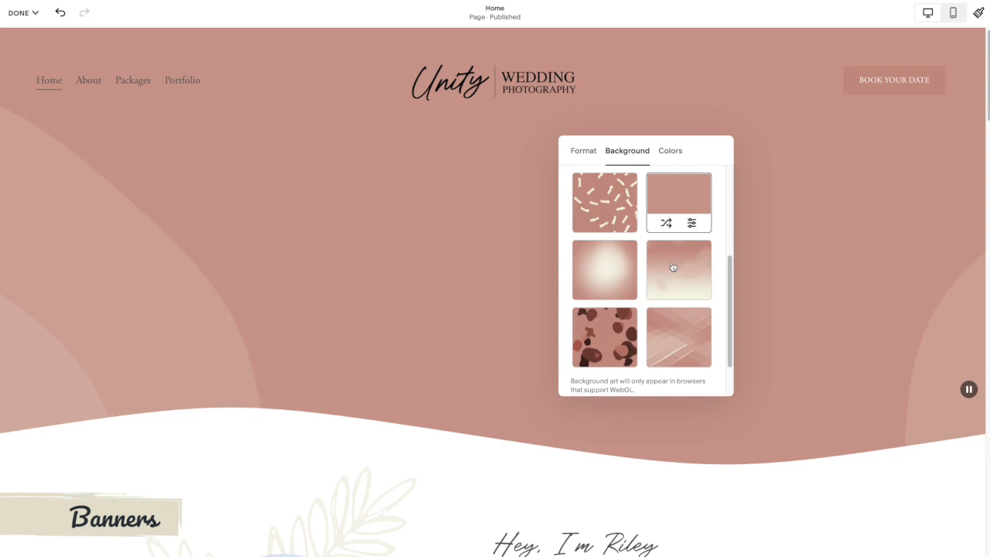
scroll(673, 266, "down", 1)
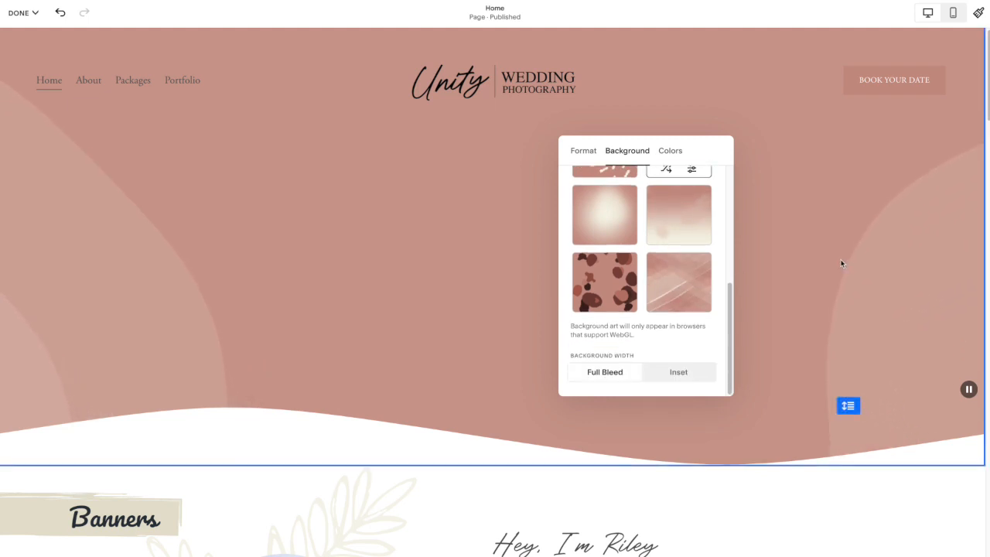
- Try the dark organic blob pattern as the banner's background art and close the section settings
scroll(842, 263, "down", 1)
left_click(597, 280)
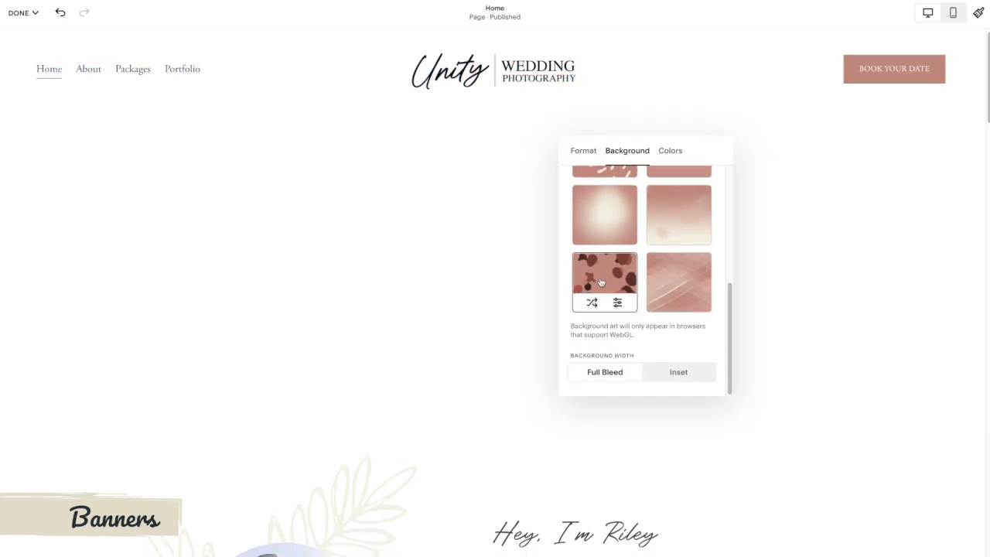
scroll(656, 267, "up", 1)
scroll(654, 265, "down", 1)
scroll(655, 265, "up", 5)
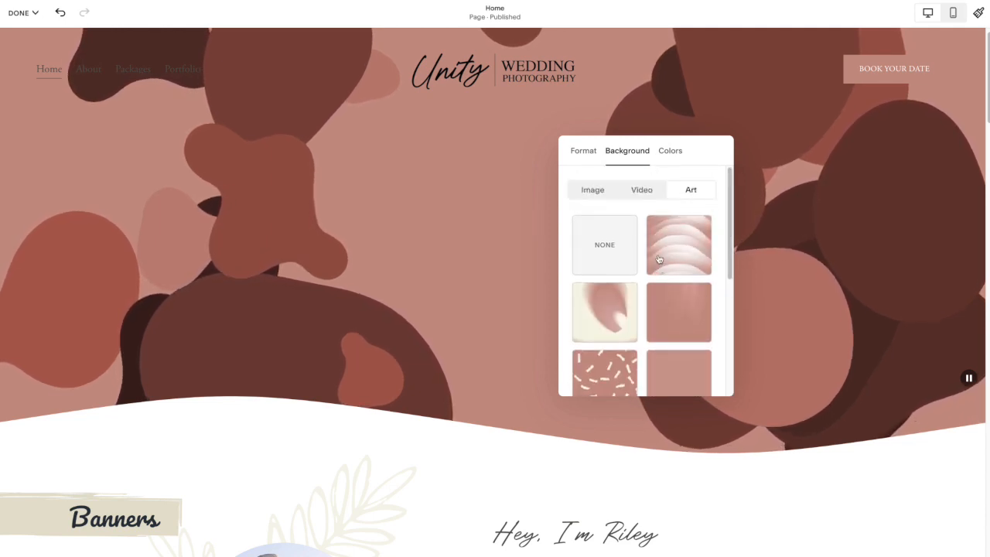
left_click(400, 199)
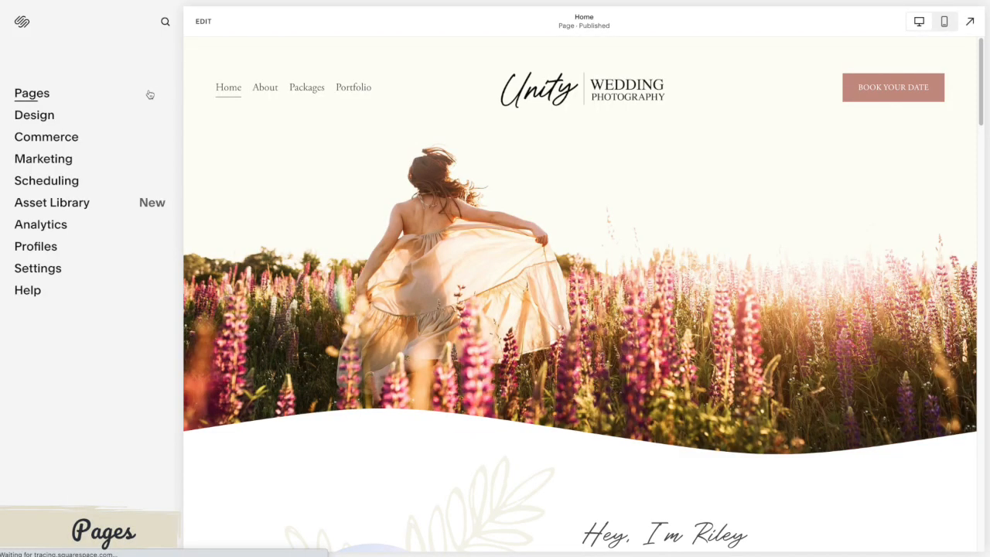
- Start adding a page to the Main Navigation and examine the General and Contact page layouts
left_click(33, 94)
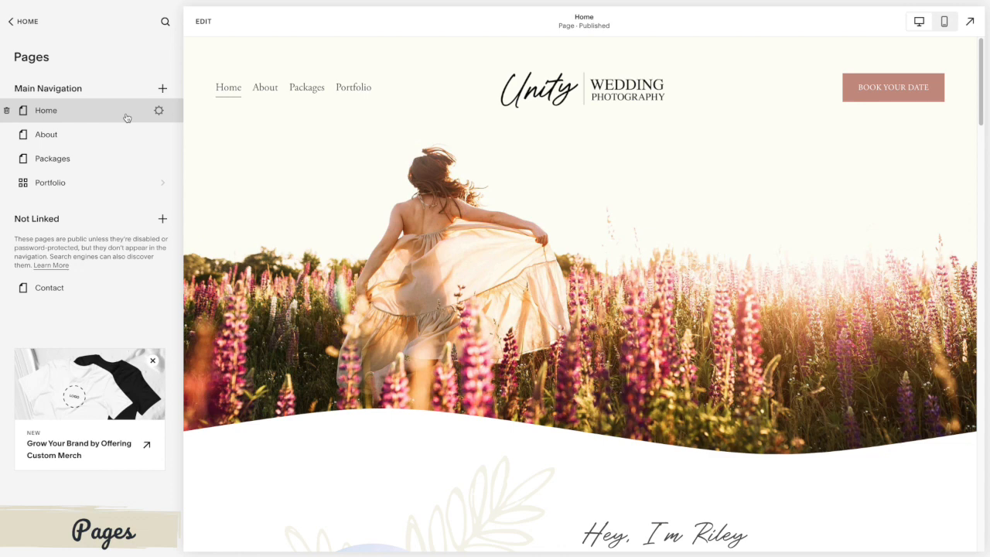
left_click(162, 89)
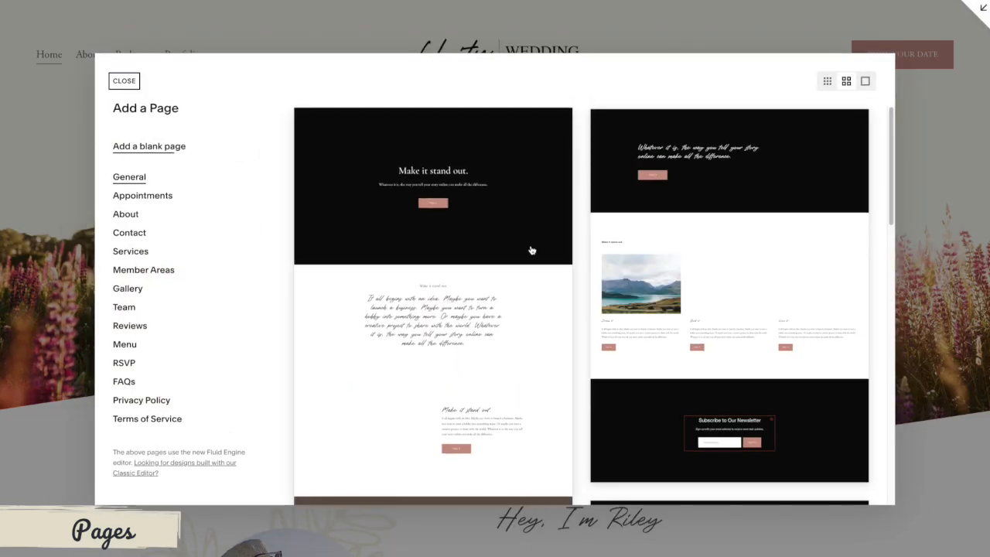
scroll(715, 251, "down", 10)
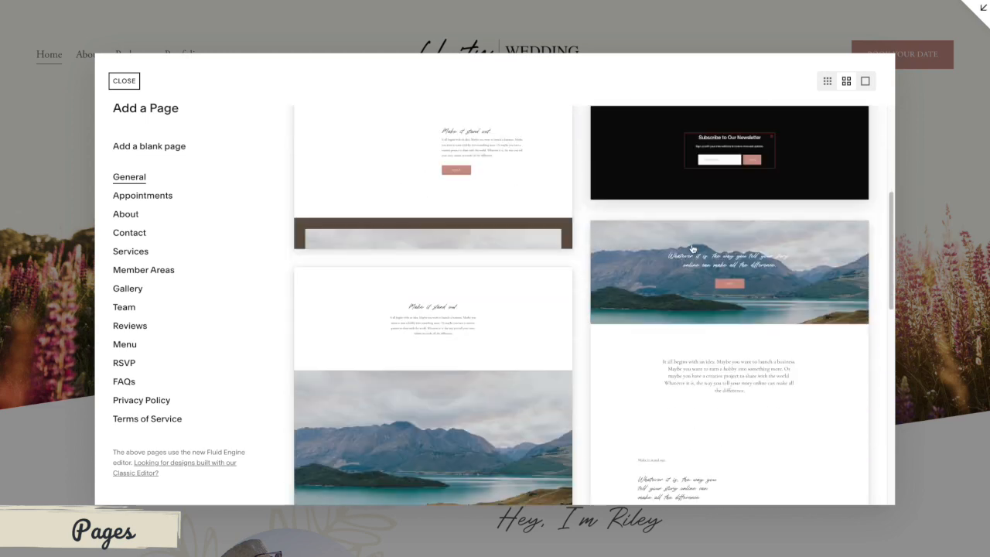
scroll(662, 247, "down", 3)
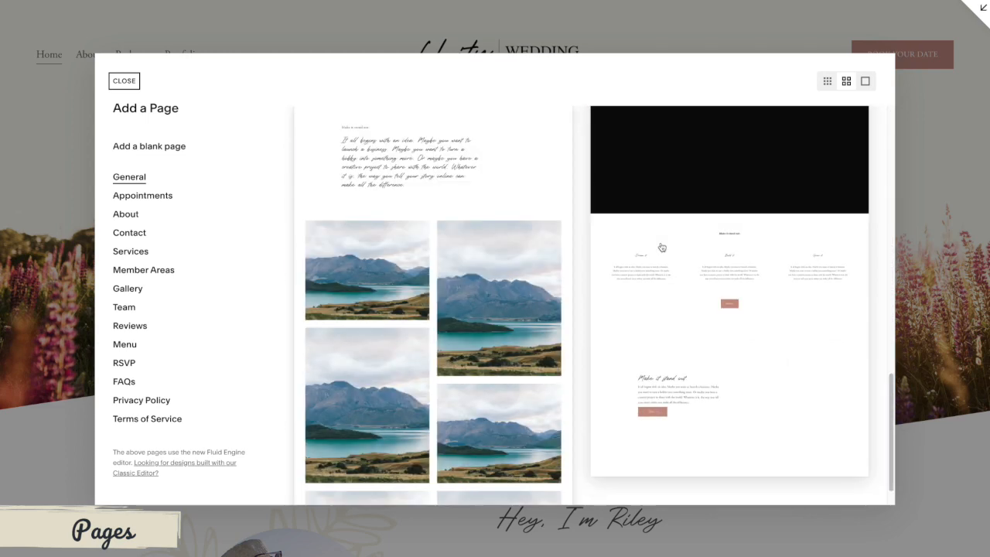
scroll(662, 248, "up", 12)
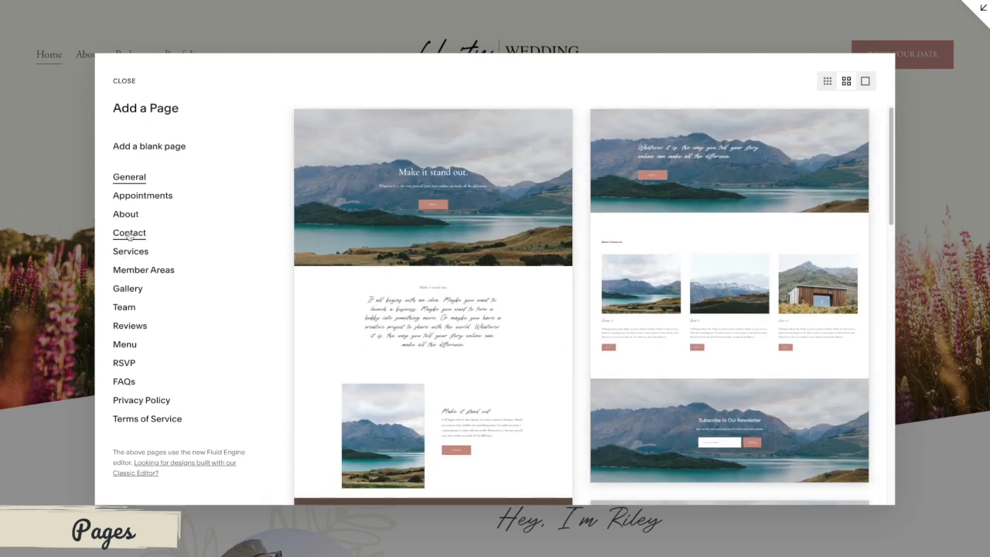
left_click(129, 233)
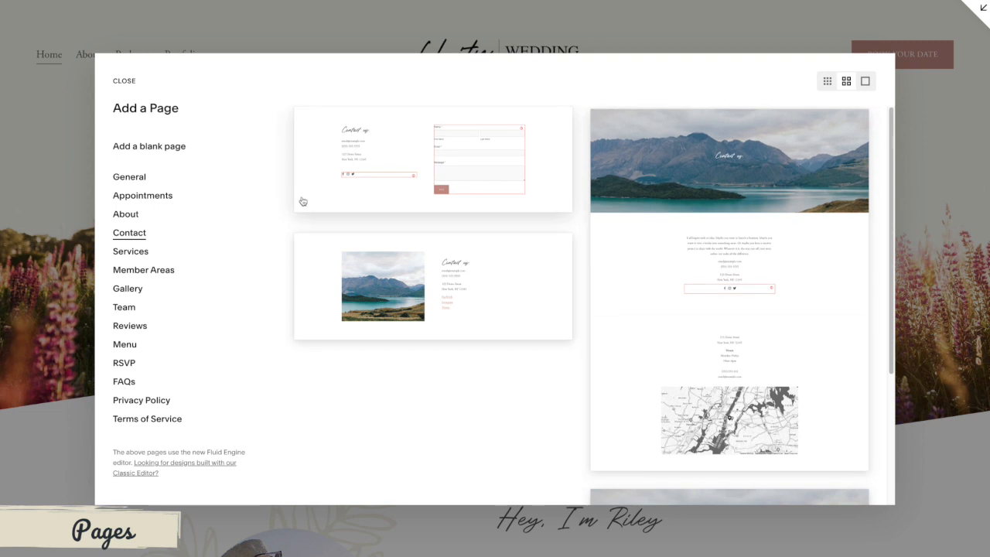
left_click(129, 177)
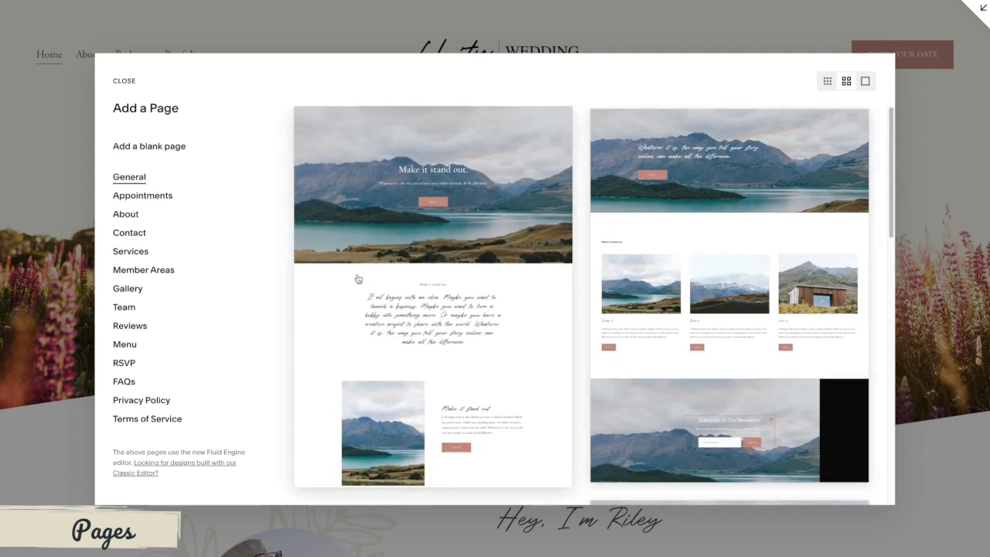
- Add a blank page to the Main Navigation and name it New Page Here
left_click(140, 147)
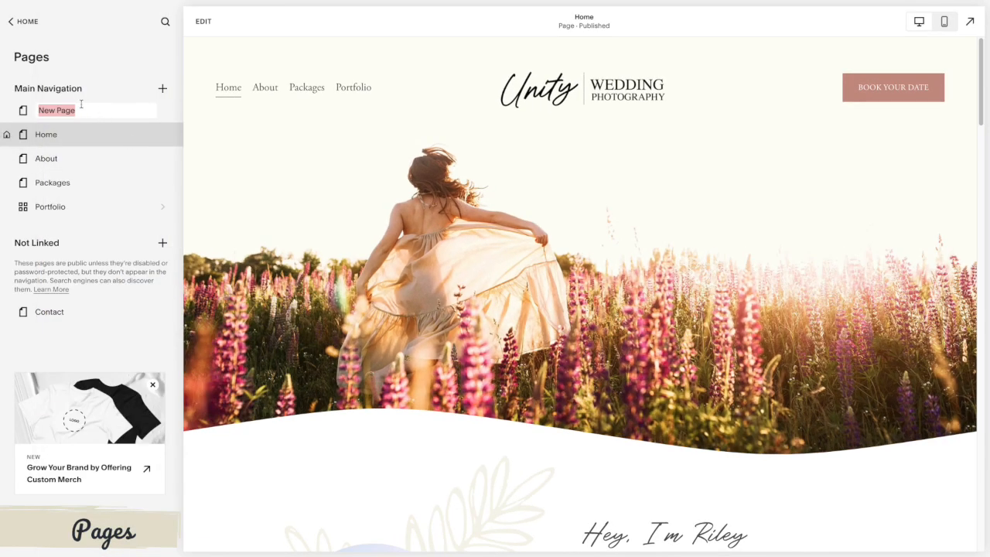
type("NE")
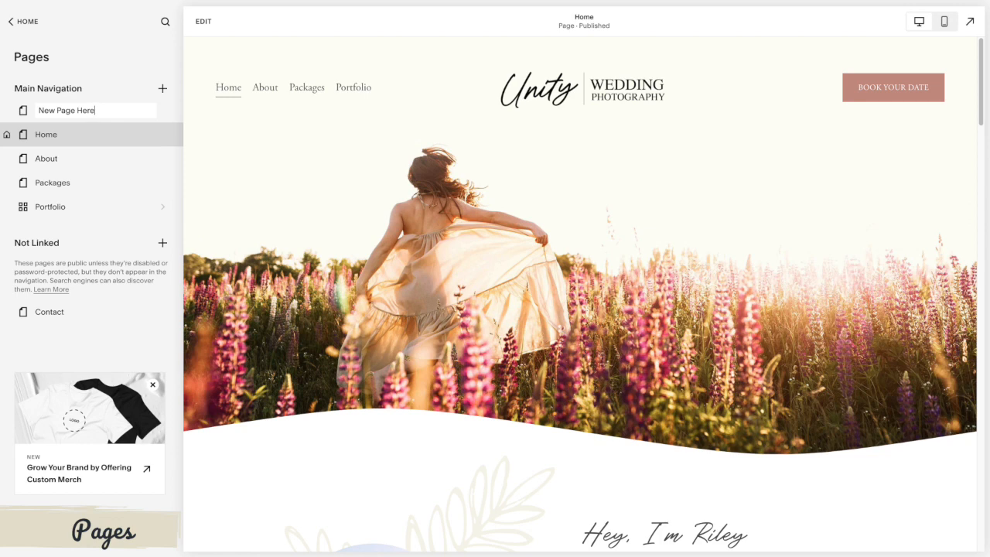
key("Return")
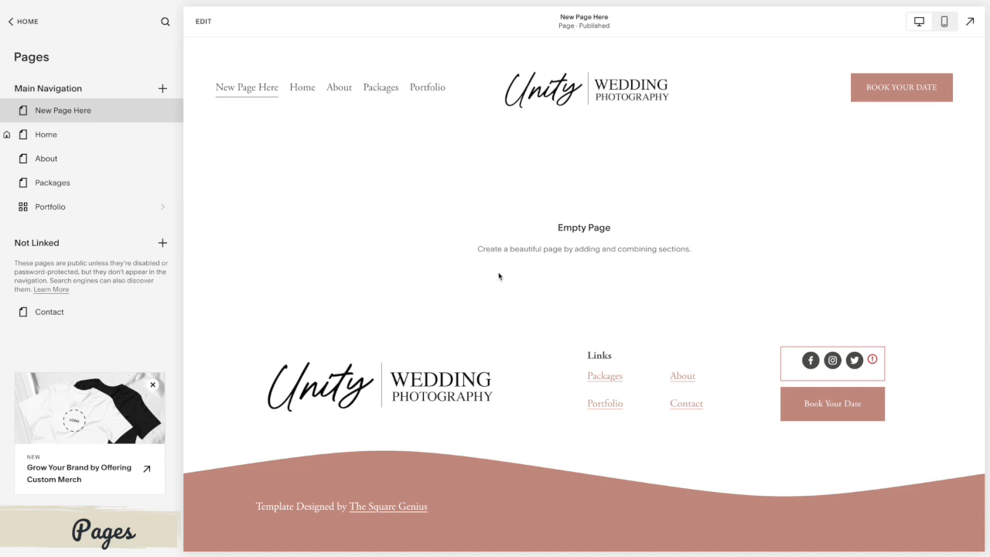
- Start adding a section to New Page Here and examine the Intro, About and Products section layouts
left_click(203, 22)
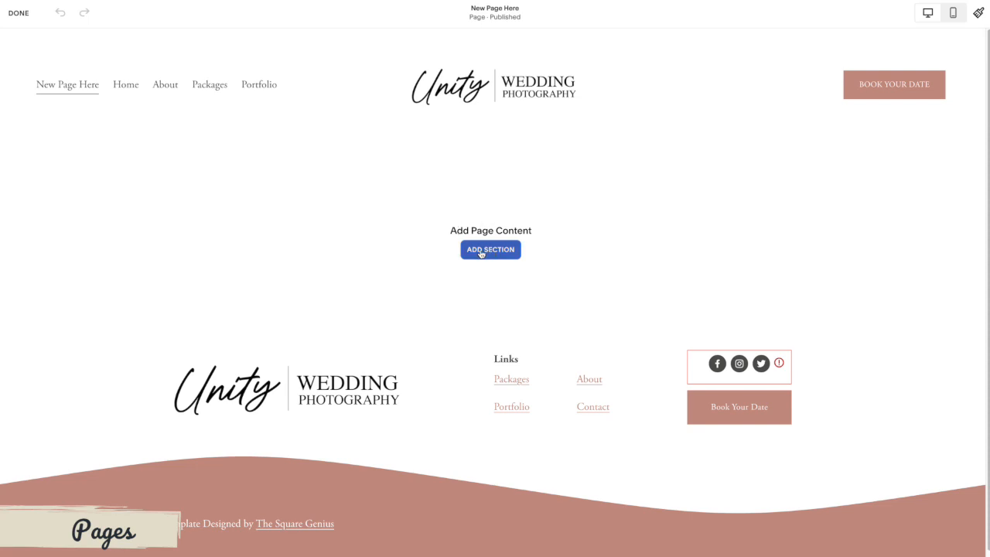
left_click(481, 253)
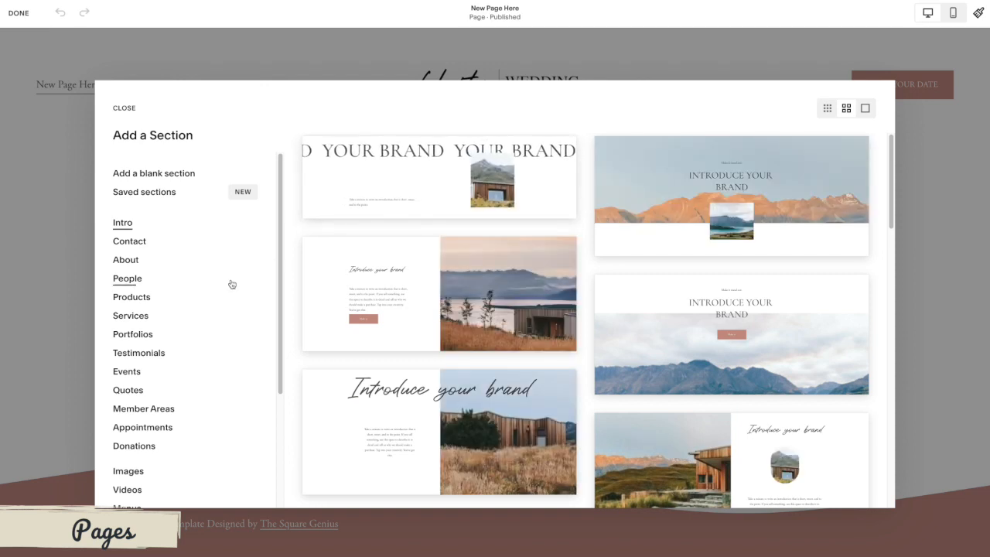
scroll(232, 285, "down", 3)
scroll(692, 276, "down", 1)
scroll(692, 276, "down", 10)
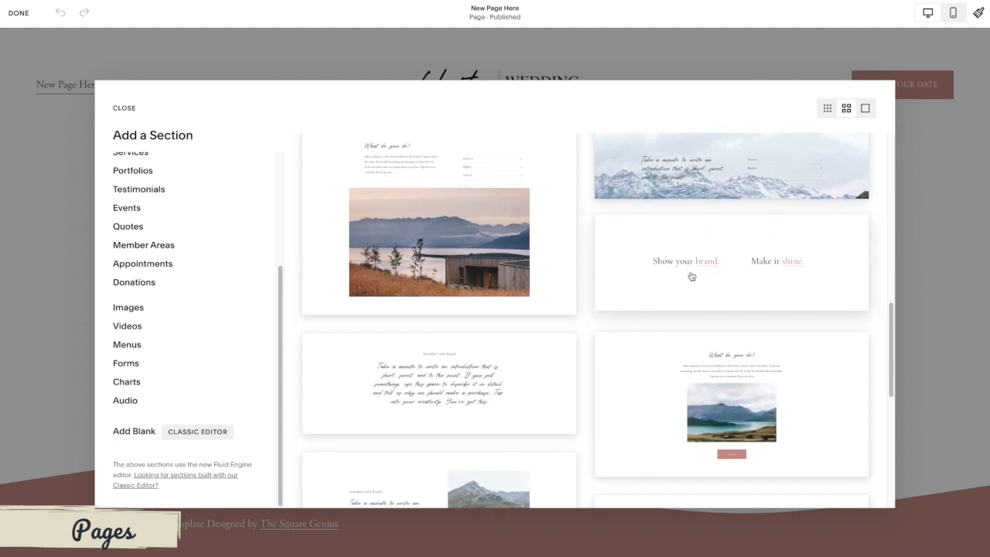
scroll(542, 294, "down", 5)
scroll(537, 294, "down", 4)
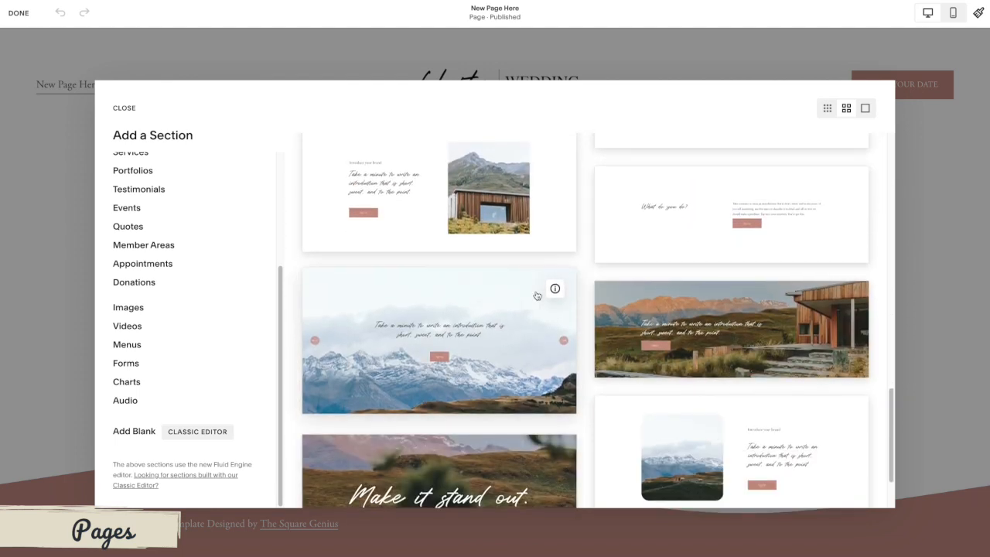
scroll(537, 296, "down", 2)
scroll(520, 285, "up", 20)
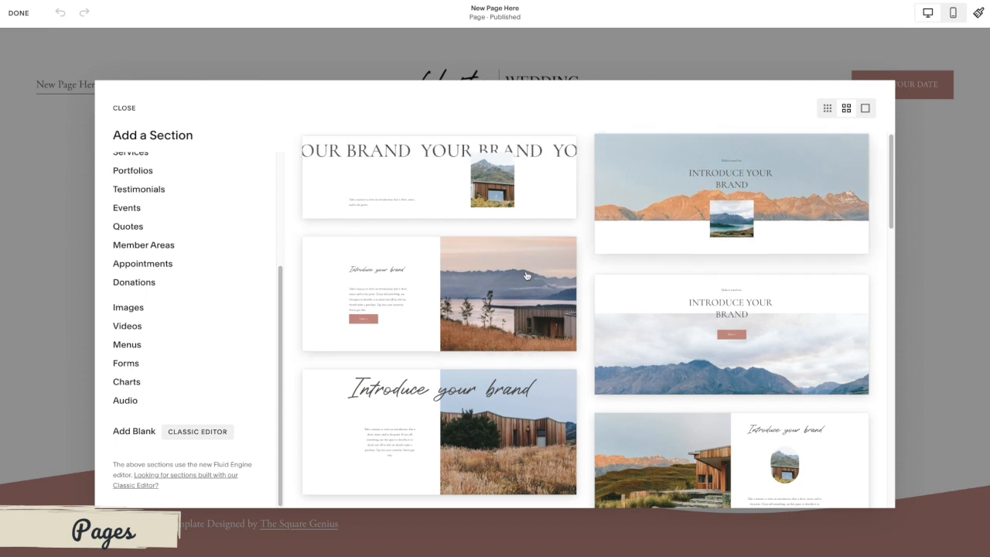
scroll(146, 222, "up", 3)
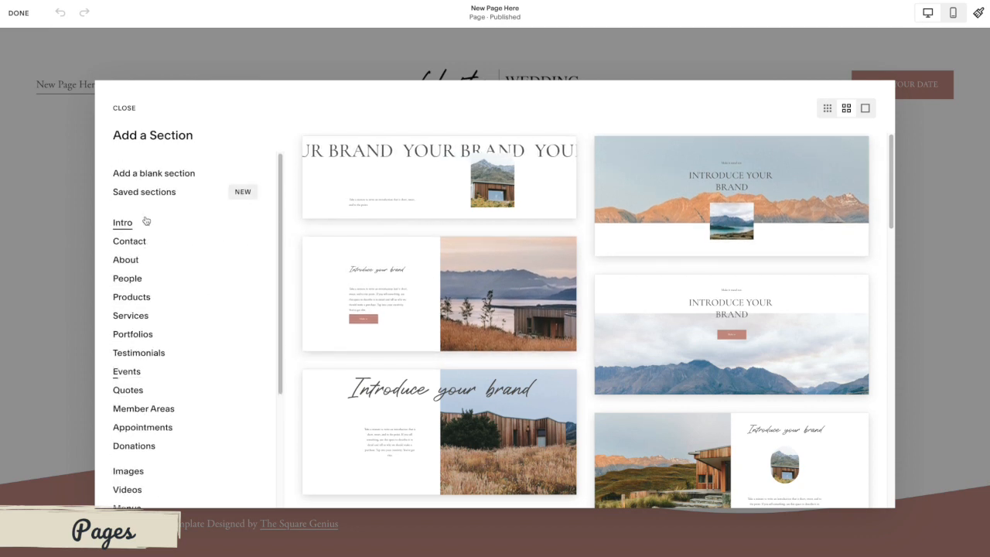
left_click(136, 267)
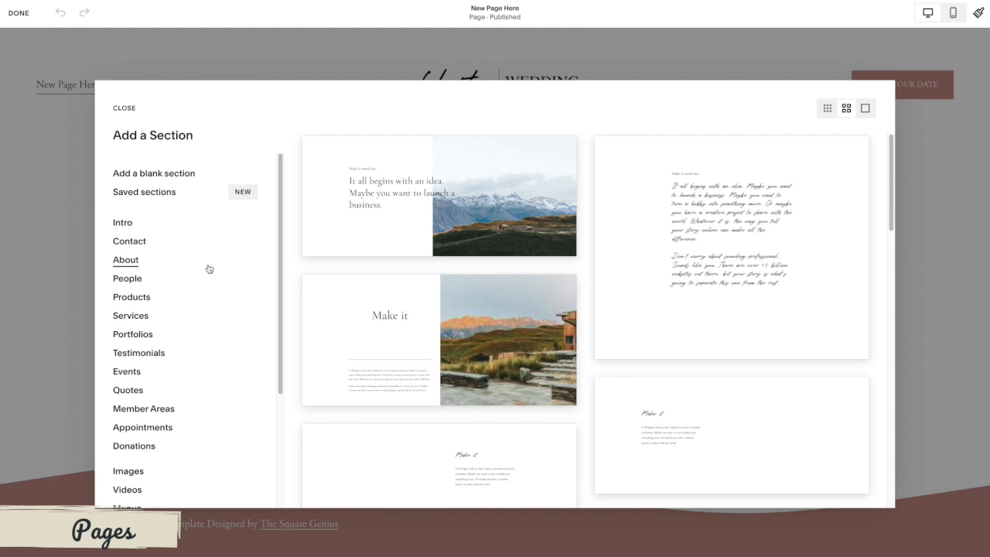
left_click(132, 296)
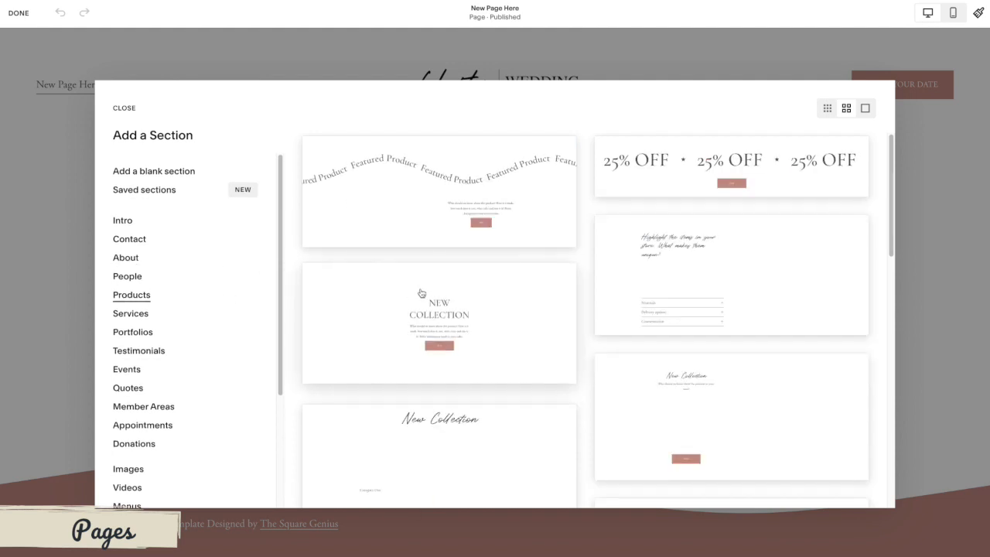
scroll(579, 263, "down", 8)
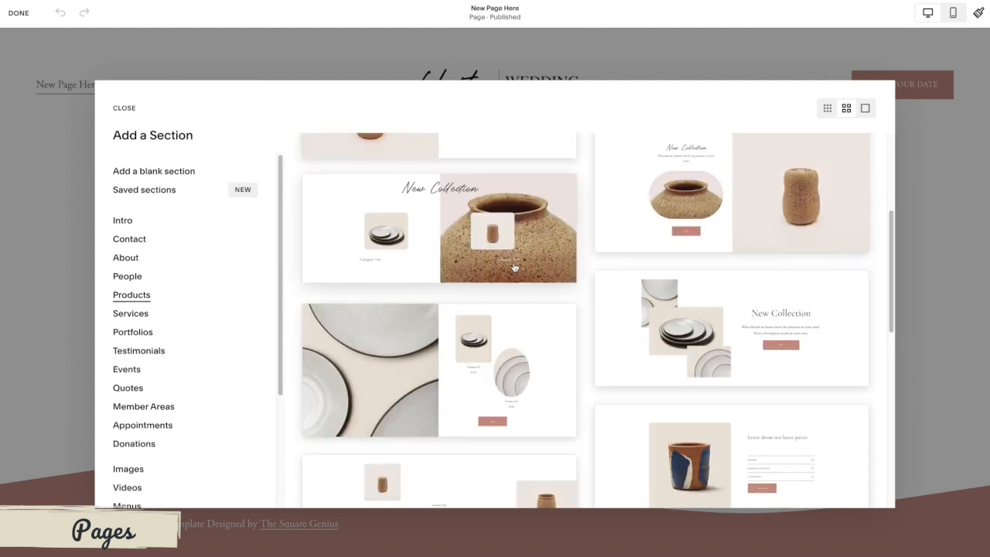
scroll(514, 268, "up", 10)
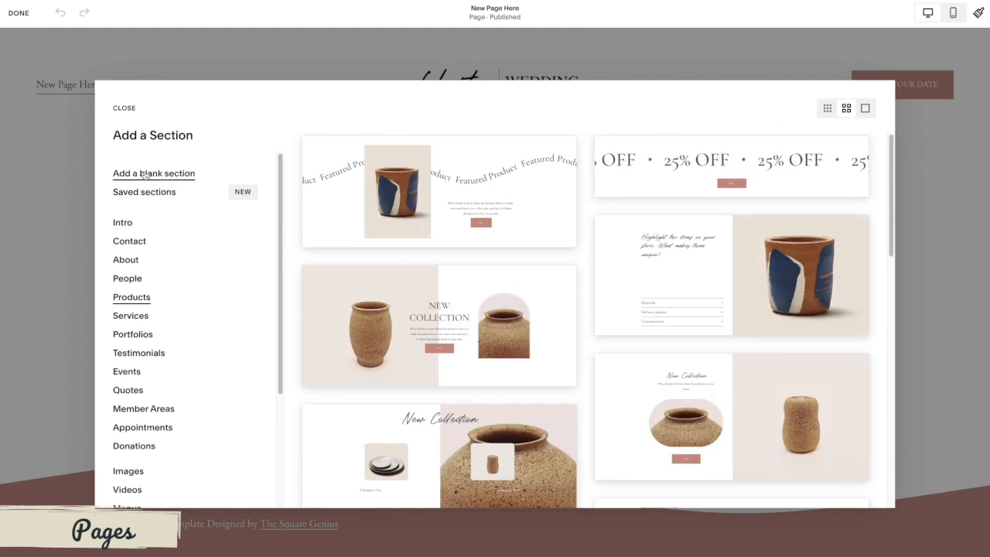
- Add a blank section to New Page Here
left_click(154, 174)
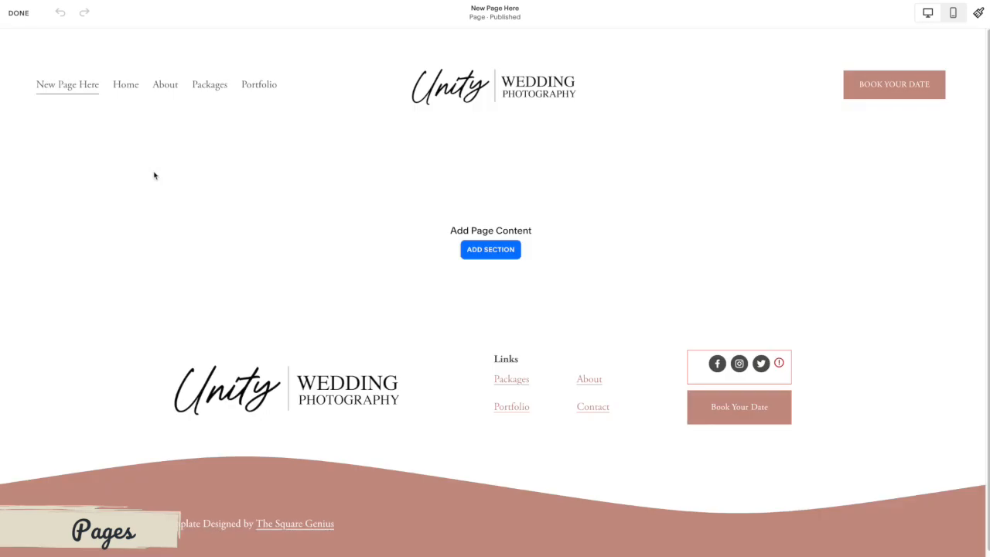
mouse_move(468, 218)
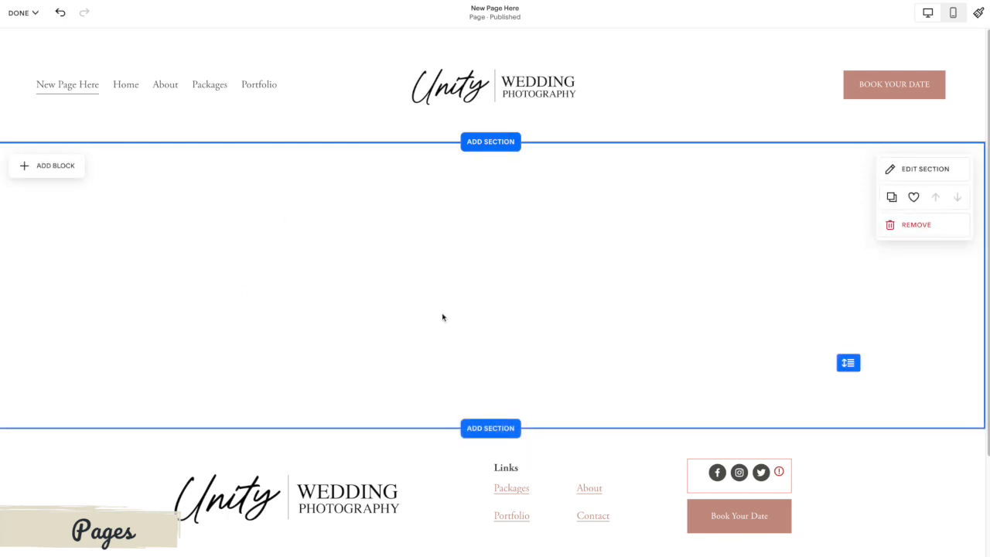
mouse_move(62, 84)
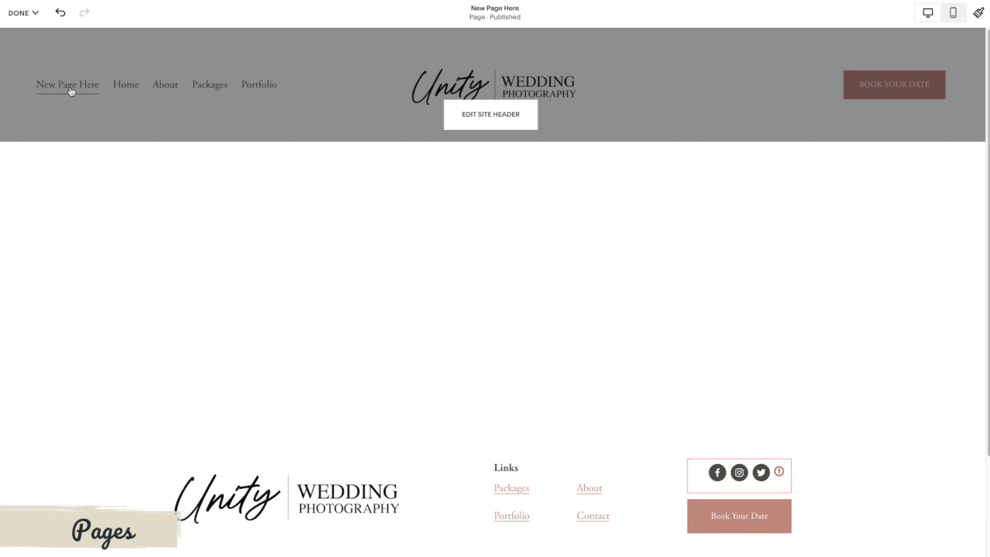
- Save and exit the page editor, and move New Page Here below Portfolio in the Main Navigation
left_click(23, 13)
left_click(28, 45)
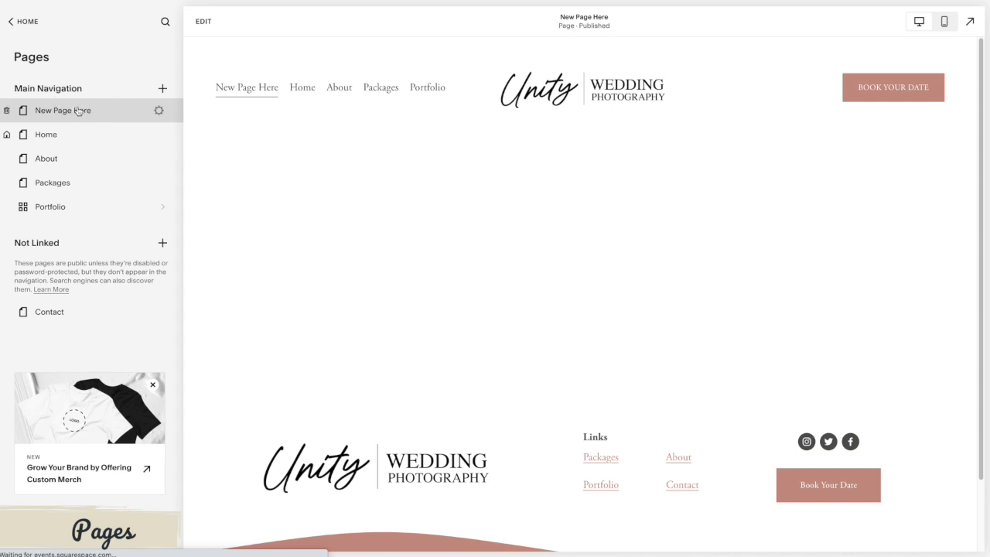
left_click_drag(79, 111, 98, 215)
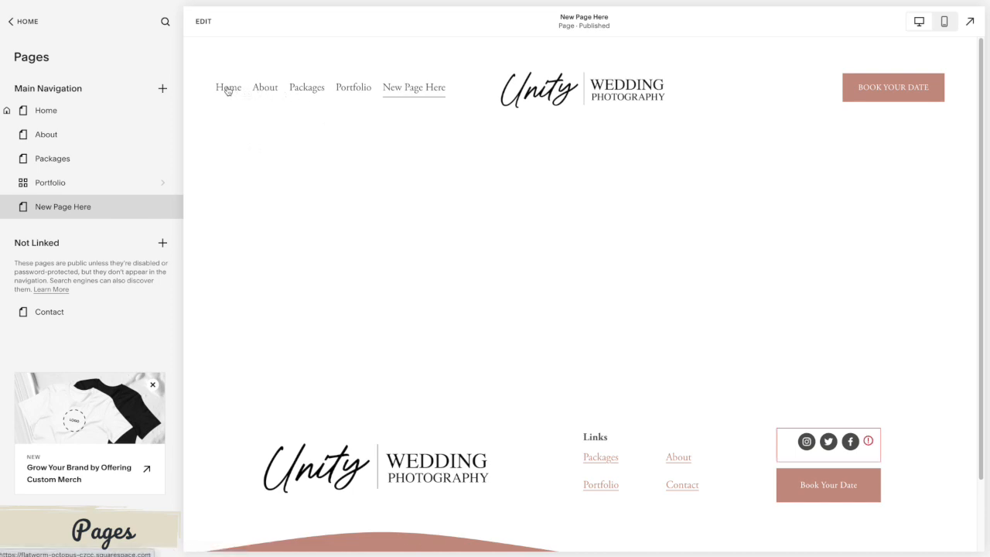
- Open the Home page for editing and add its photographer introduction section to the saved sections
left_click(226, 88)
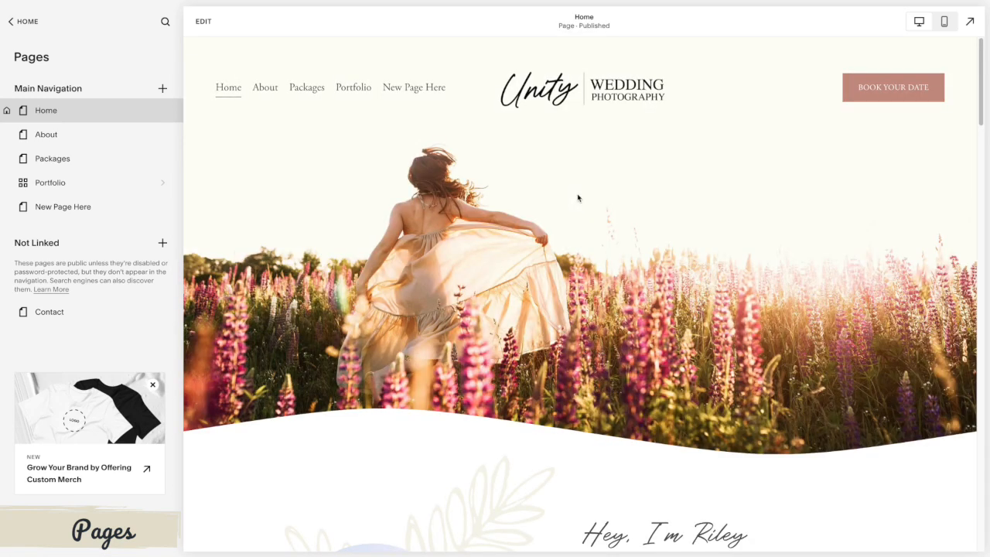
scroll(573, 206, "down", 5)
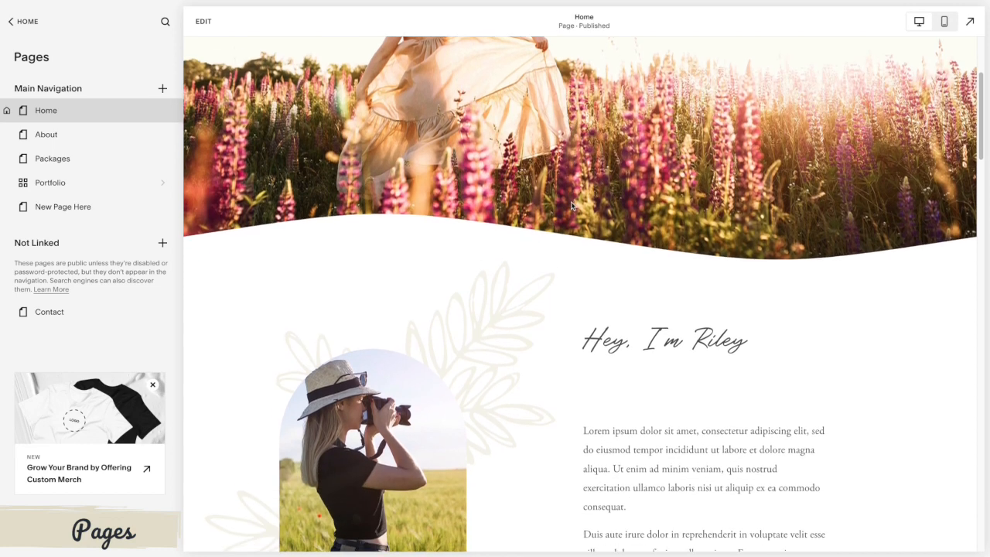
scroll(573, 207, "down", 5)
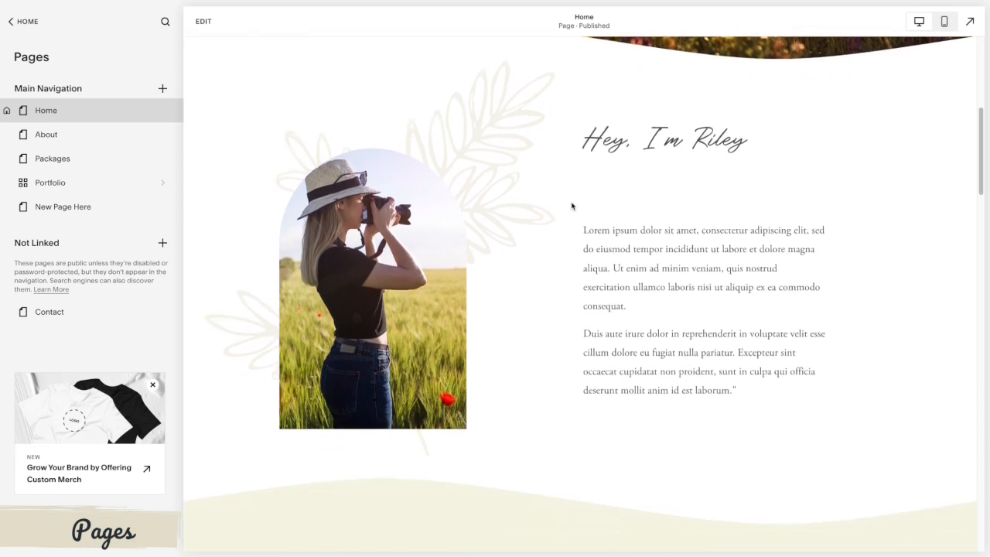
left_click(212, 26)
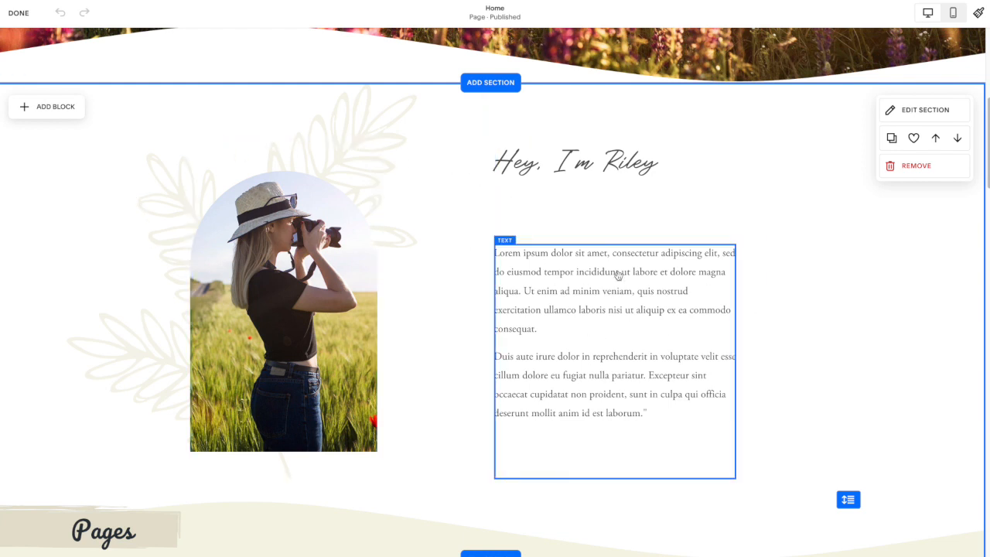
left_click(914, 138)
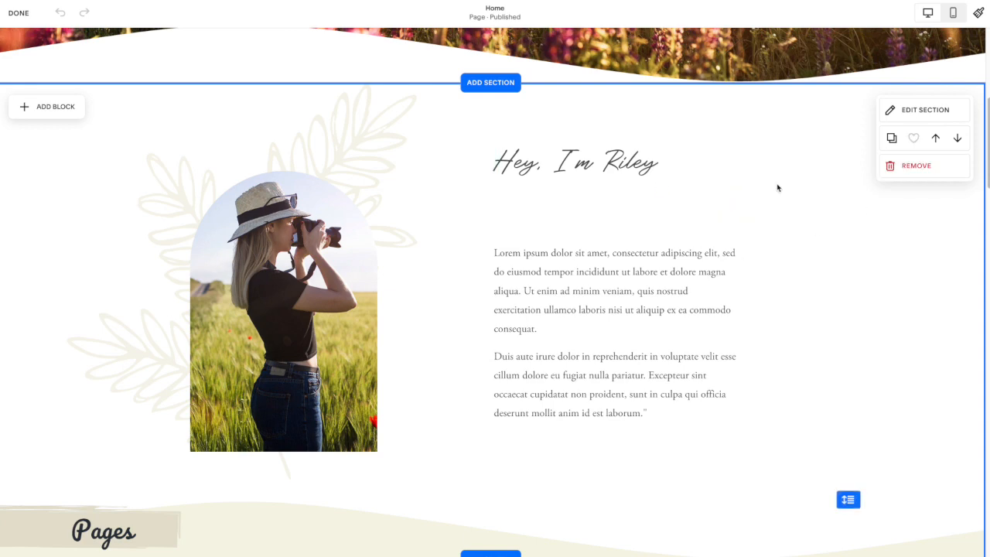
- Add the Home page's "From my portfolio" and "Choose your package" sections to the saved sections and exit the editor
scroll(668, 283, "down", 2)
scroll(668, 283, "down", 5)
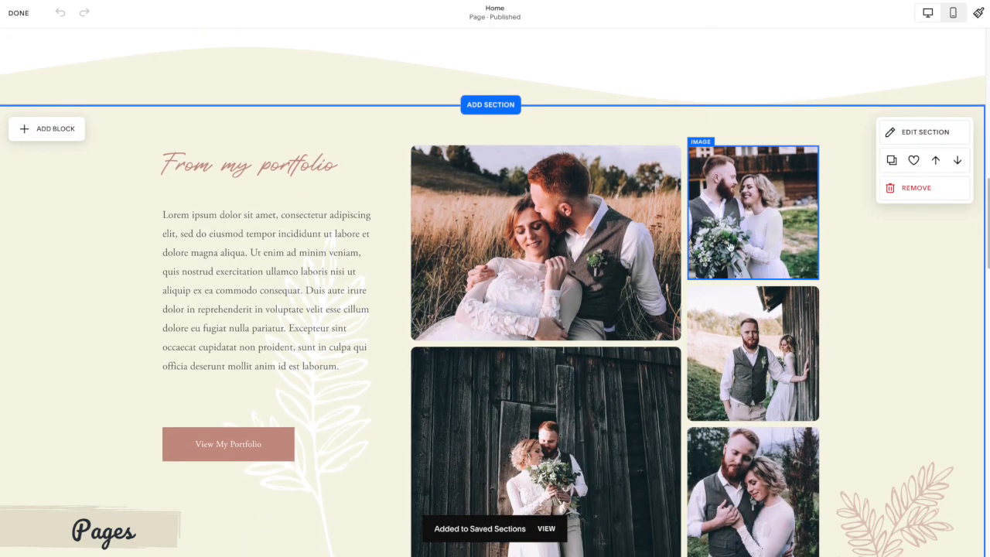
left_click(914, 161)
scroll(699, 282, "down", 1)
scroll(699, 282, "down", 10)
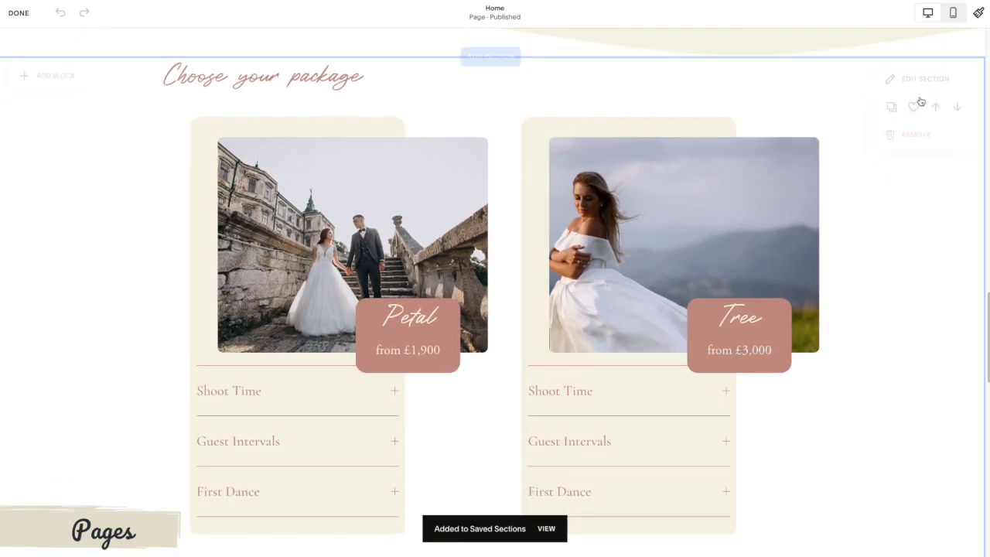
left_click(914, 108)
scroll(166, 38, "up", 1)
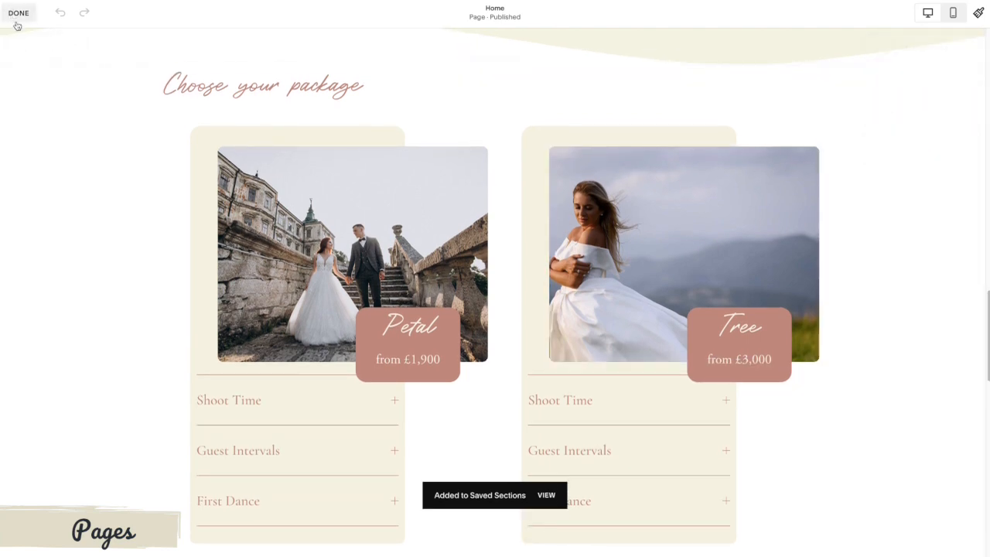
left_click(14, 14)
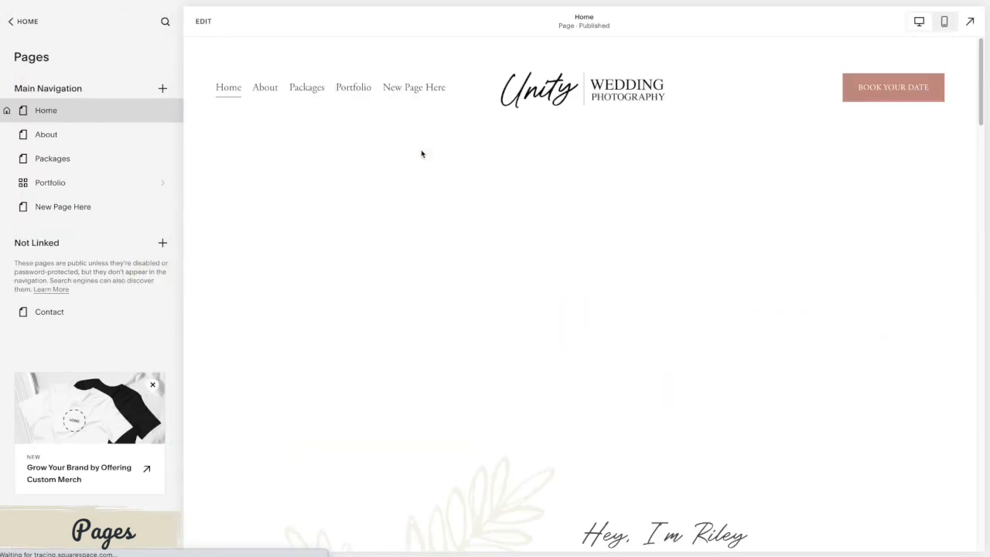
- Open New Page Here for editing and insert the saved photographer introduction section above the blank section
left_click(54, 215)
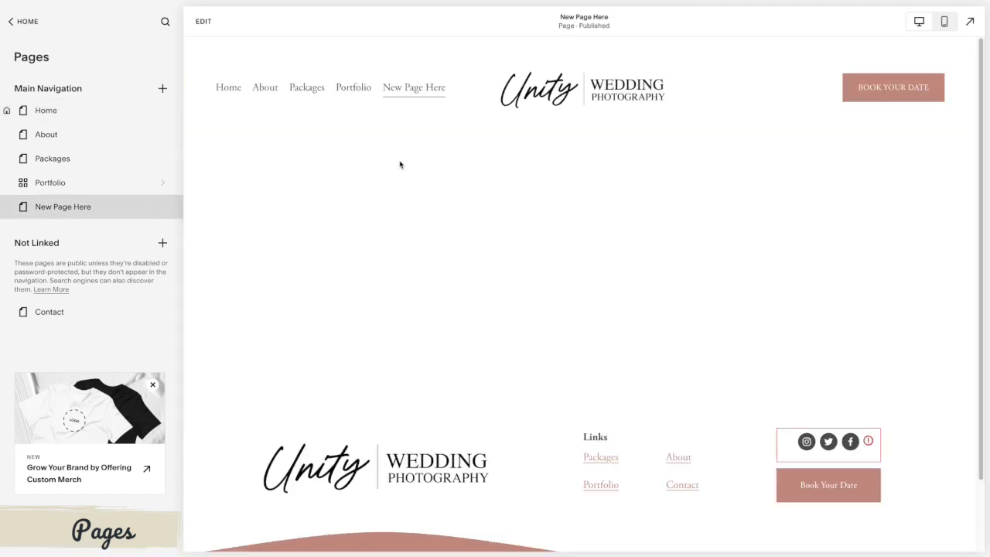
left_click(203, 21)
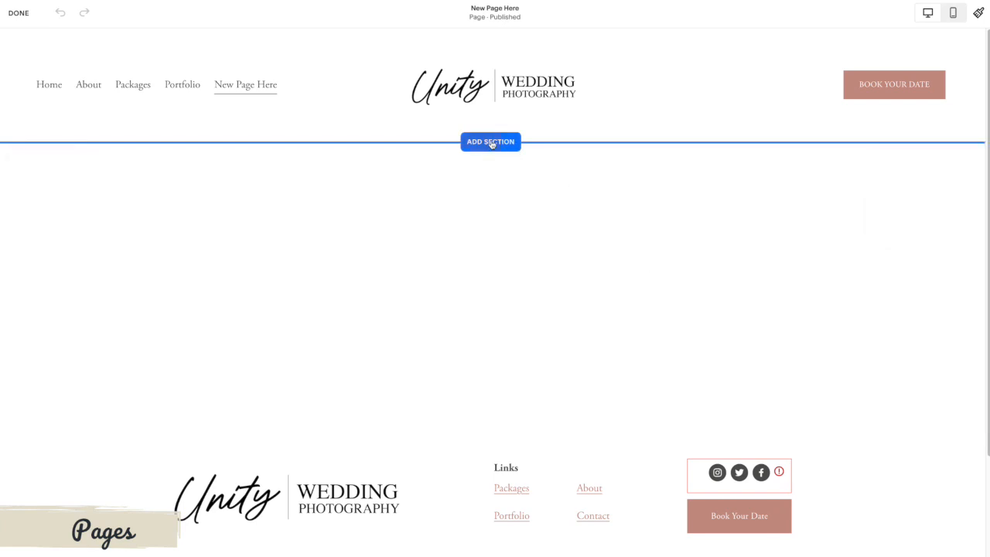
left_click(492, 144)
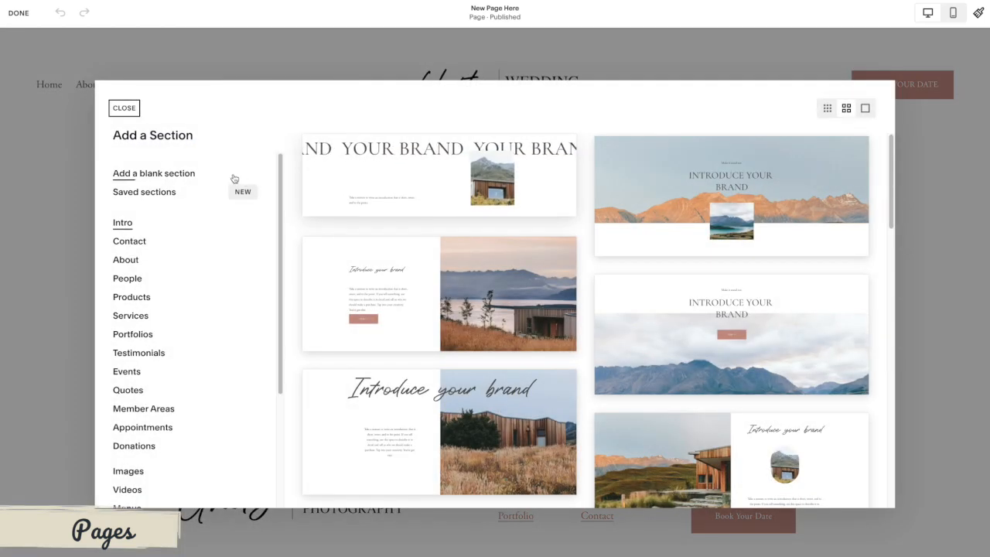
left_click(144, 193)
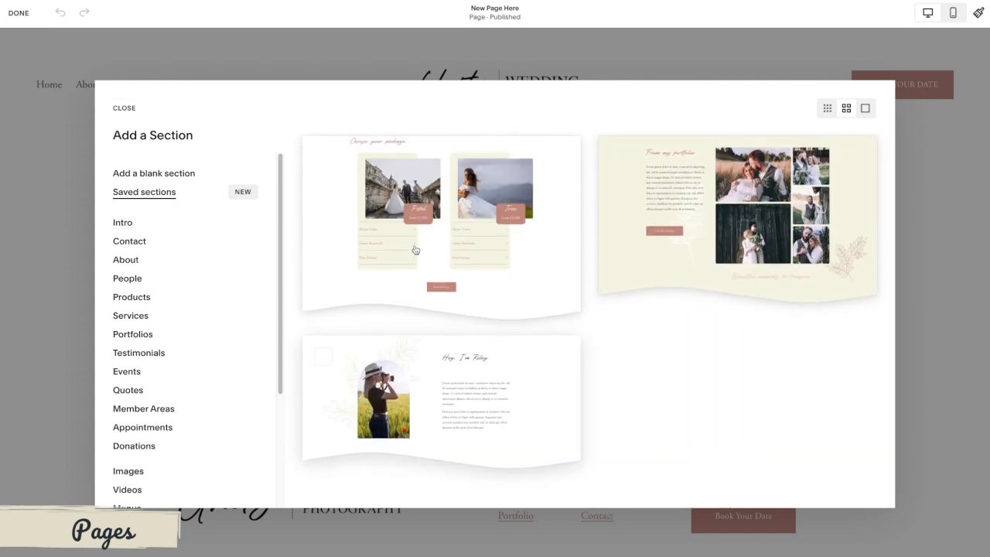
left_click(487, 368)
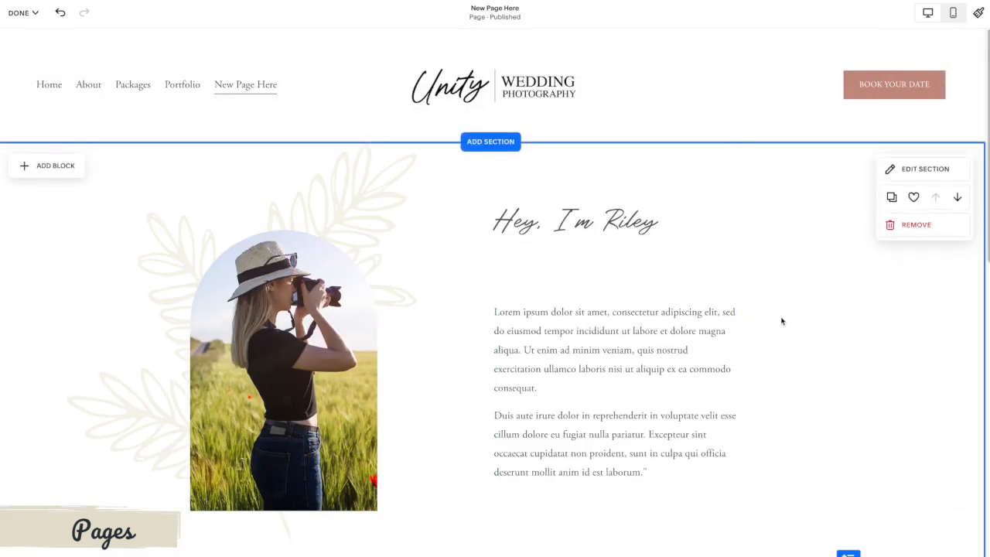
- Insert the saved "From my portfolio" section directly below the photographer introduction on New Page Here
scroll(781, 321, "down", 3)
scroll(782, 321, "down", 1)
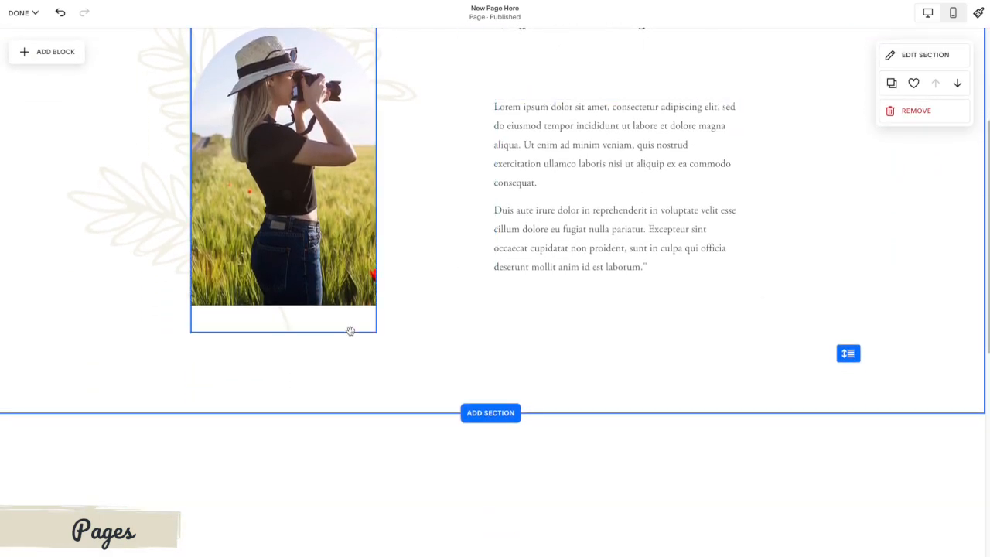
left_click(488, 414)
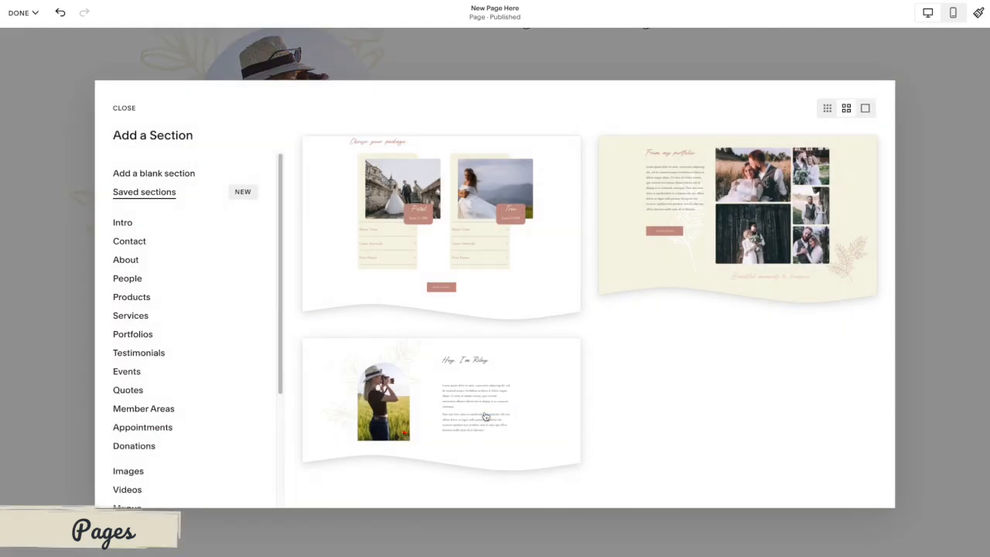
left_click(638, 277)
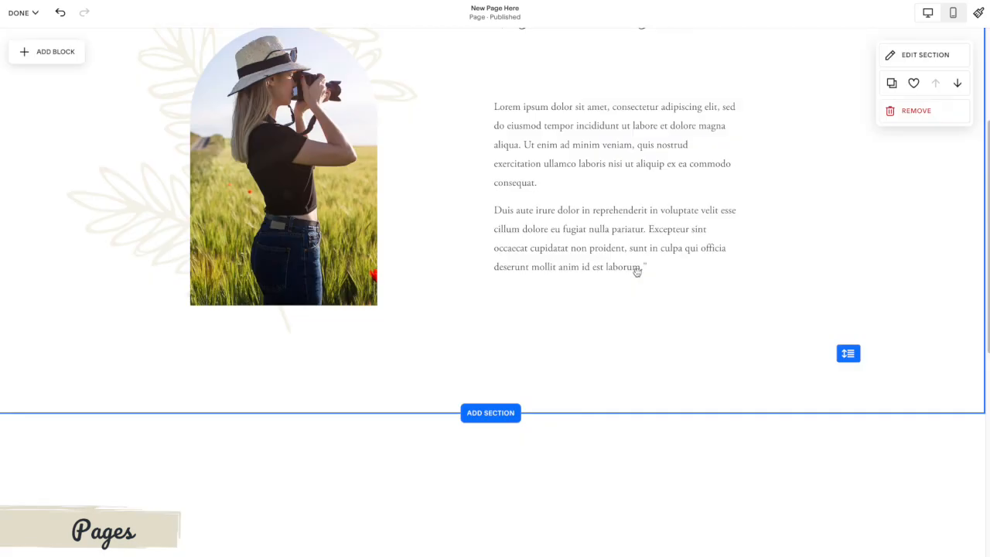
scroll(627, 332, "down", 2)
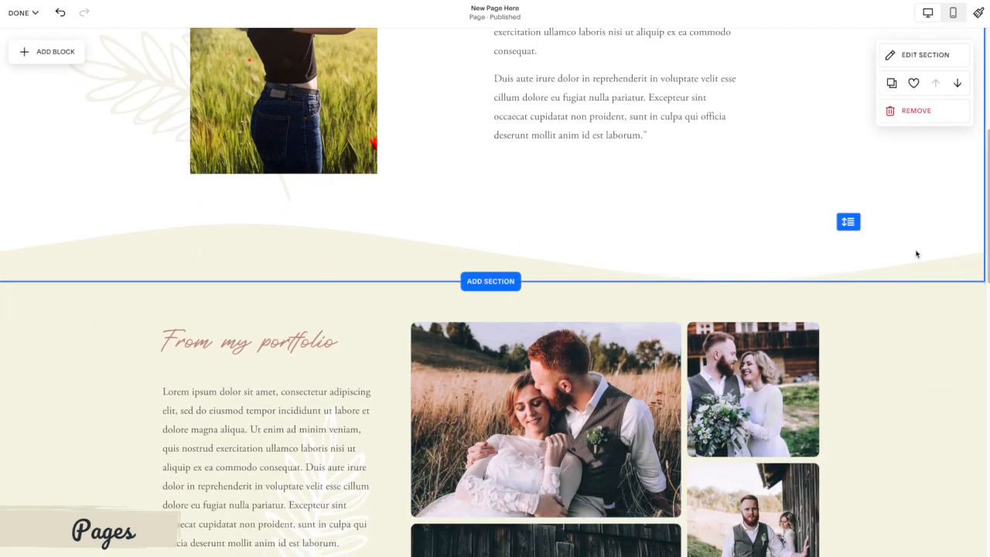
scroll(801, 355, "down", 4)
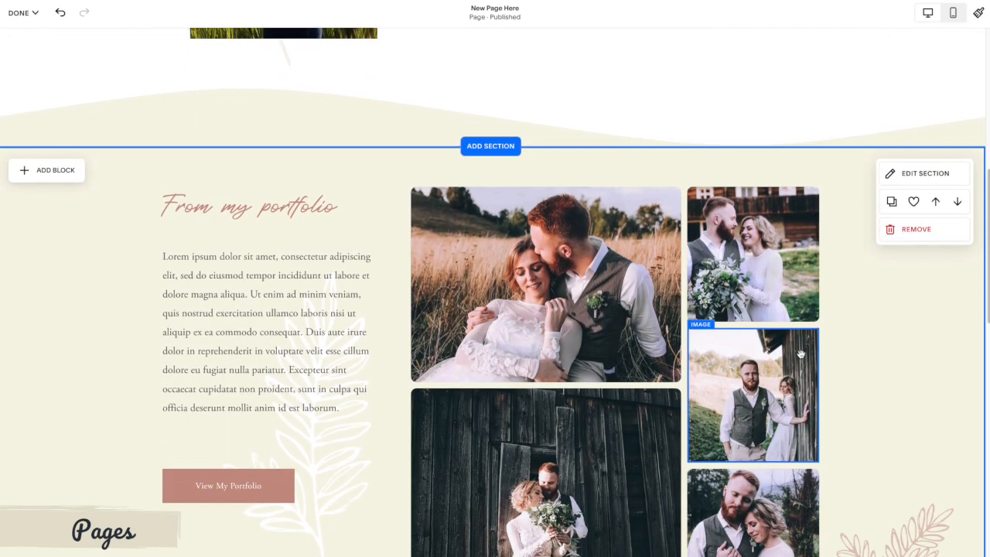
scroll(801, 355, "down", 3)
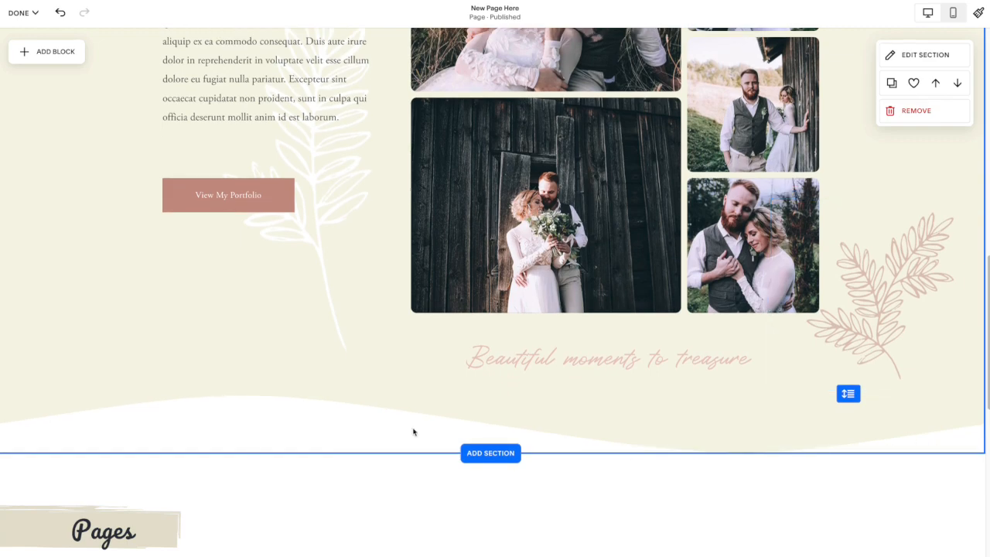
- Save the changes to New Page Here and exit the page editor
scroll(163, 385, "up", 1)
scroll(361, 387, "up", 10)
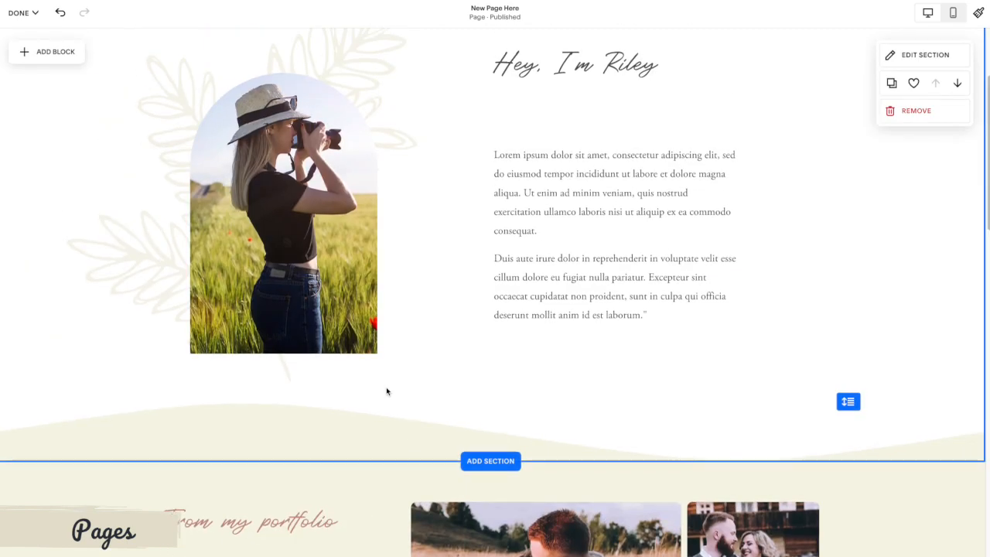
scroll(392, 386, "up", 1)
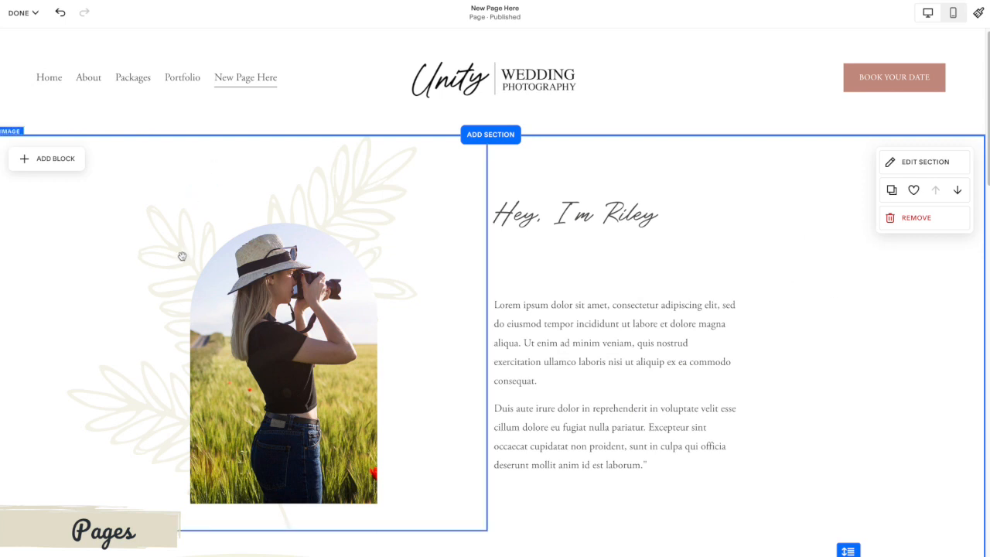
left_click(23, 13)
left_click(22, 43)
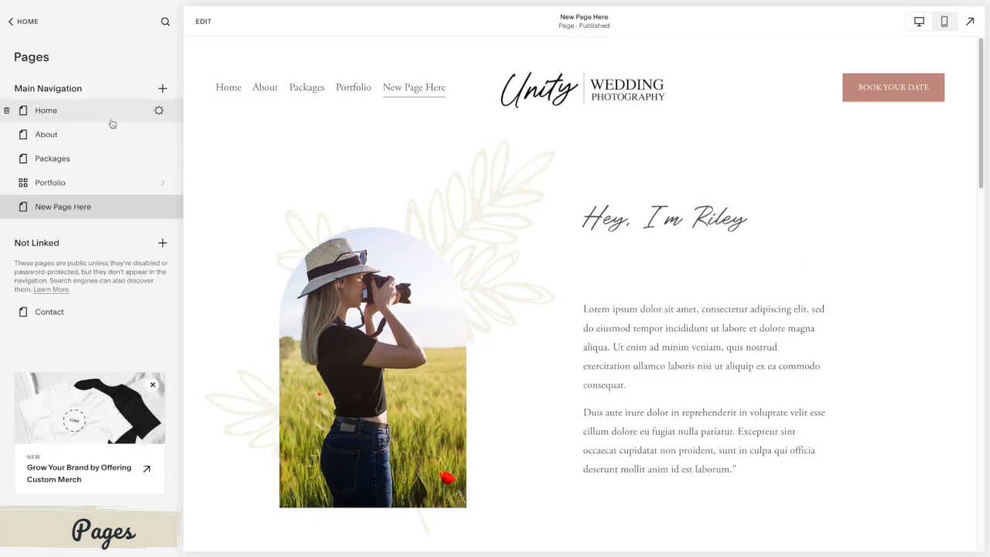
- Duplicate the Home page from its page settings, keeping the copy's name as Home (Copy)
left_click(112, 122)
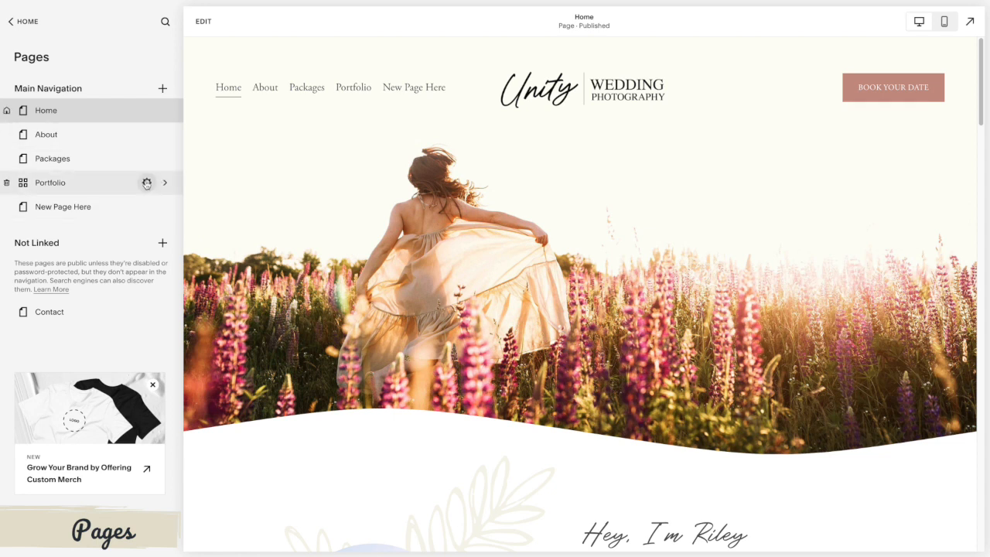
left_click(159, 111)
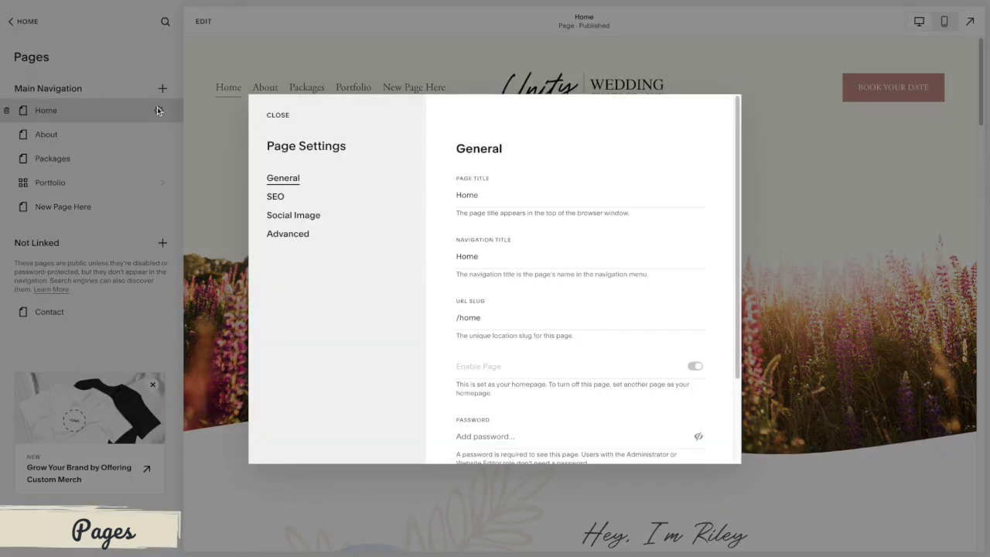
scroll(575, 334, "down", 2)
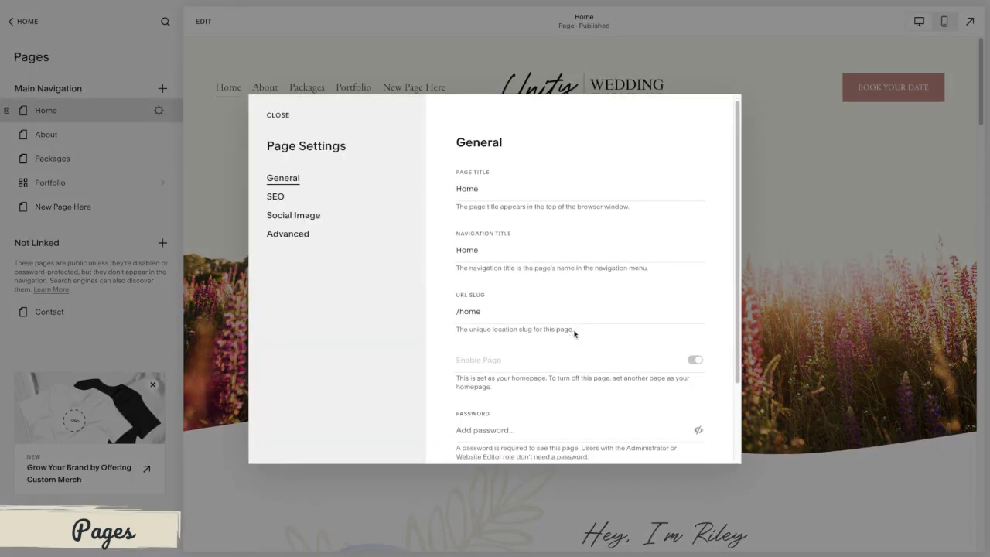
scroll(575, 334, "down", 1)
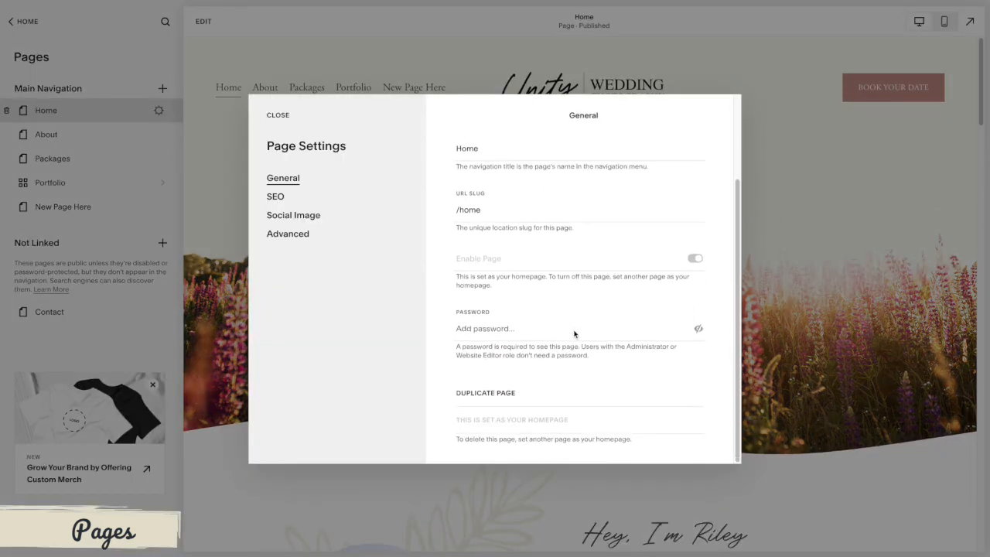
left_click(495, 394)
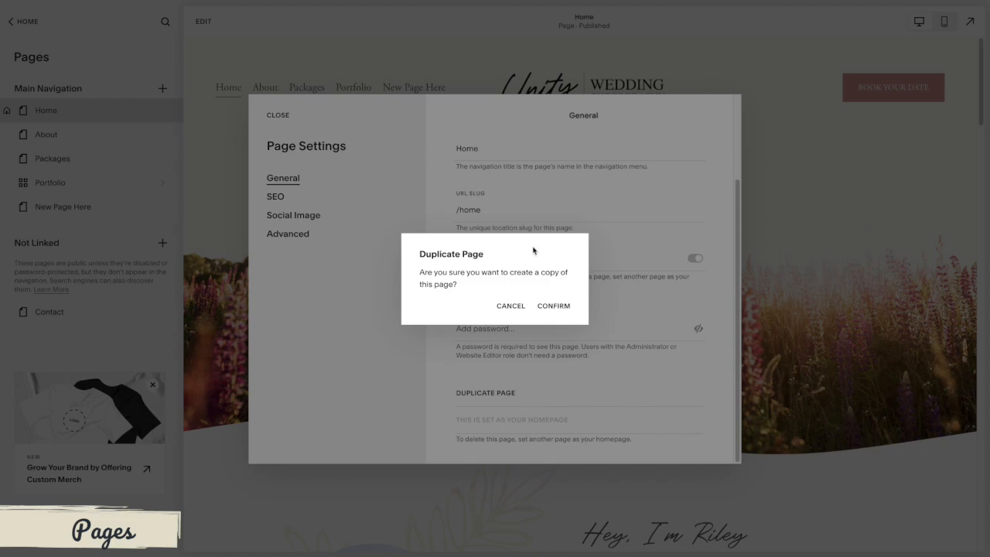
left_click(553, 306)
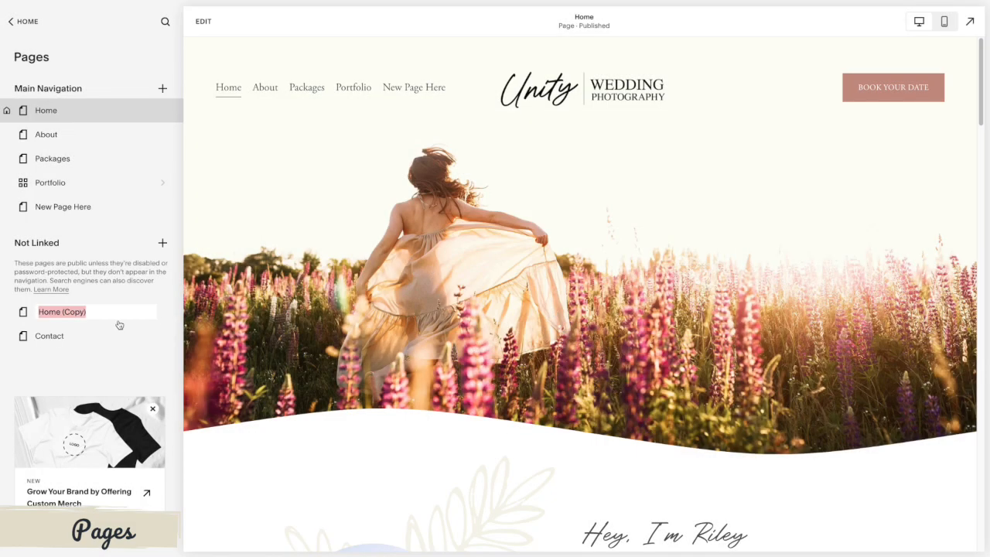
left_click(109, 310)
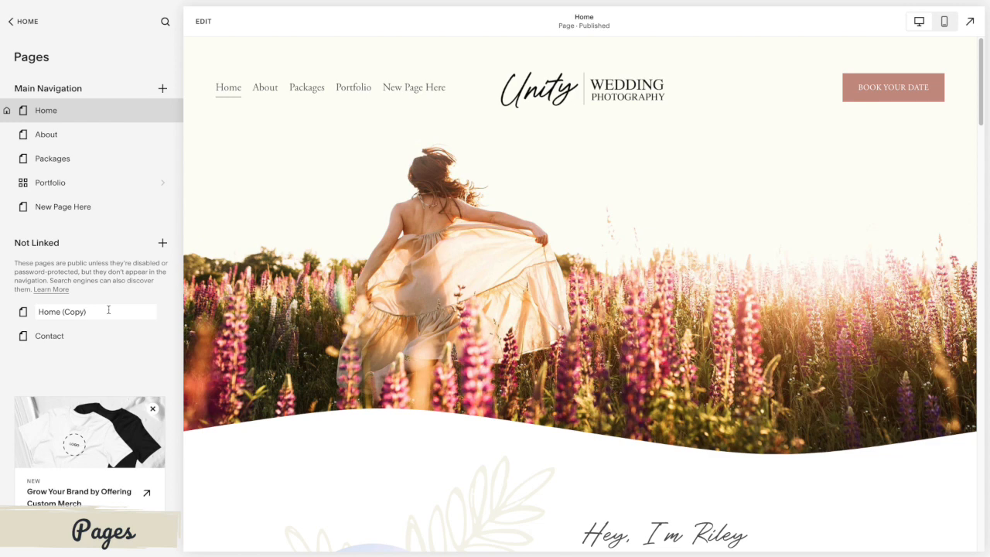
key("Return")
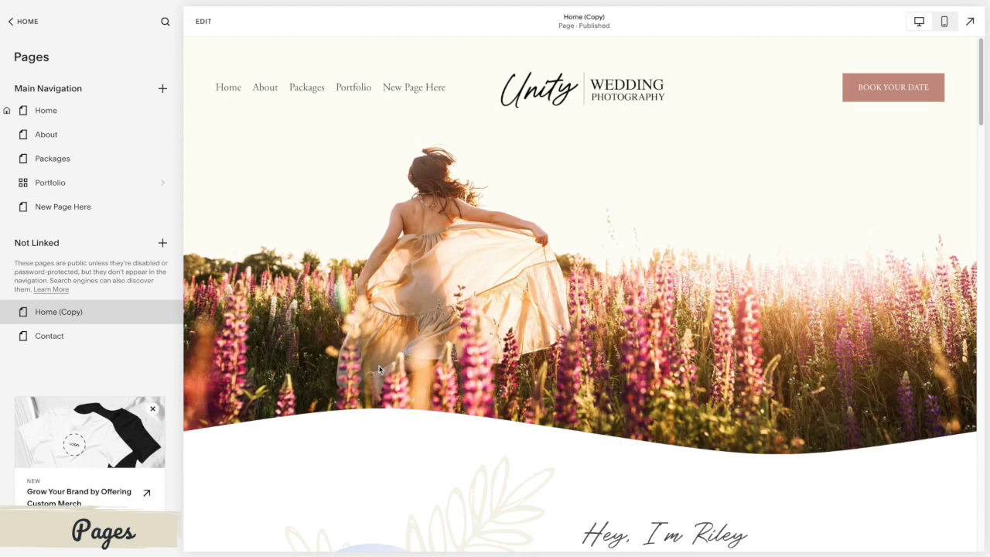
- Look through the Home (Copy) page, and in its page settings set the page title and navigation title to Home 2
scroll(501, 352, "down", 1)
scroll(501, 352, "down", 20)
scroll(573, 358, "down", 6)
scroll(572, 357, "up", 12)
scroll(573, 366, "up", 10)
mouse_move(159, 312)
left_click(159, 312)
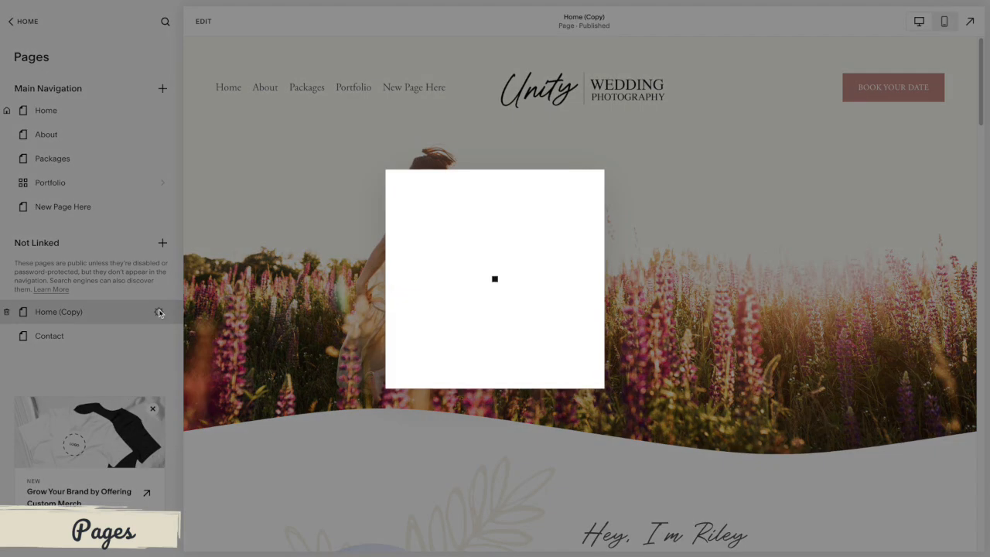
left_click(521, 195)
left_click_drag(517, 197, 480, 193)
key("BackSpace")
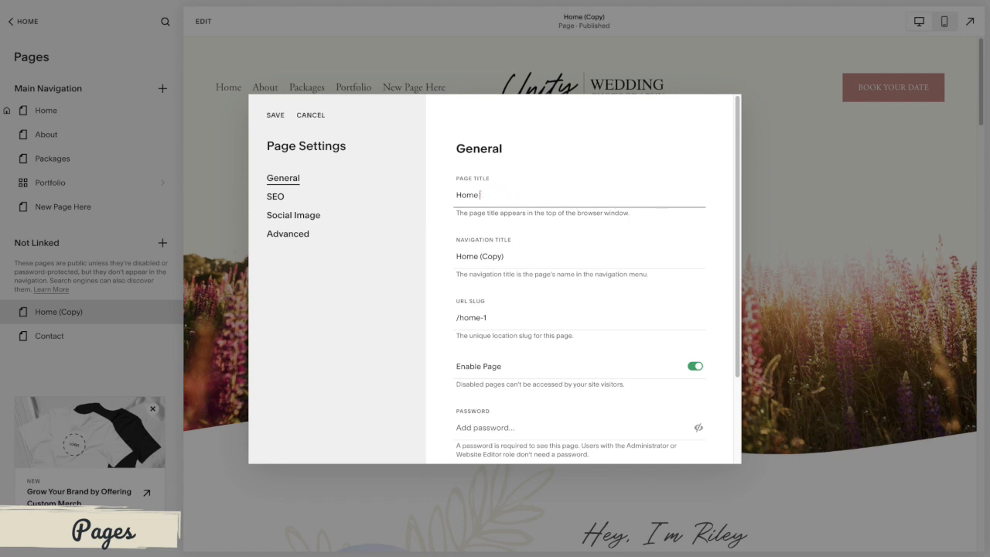
type("2")
left_click_drag(514, 254, 481, 257)
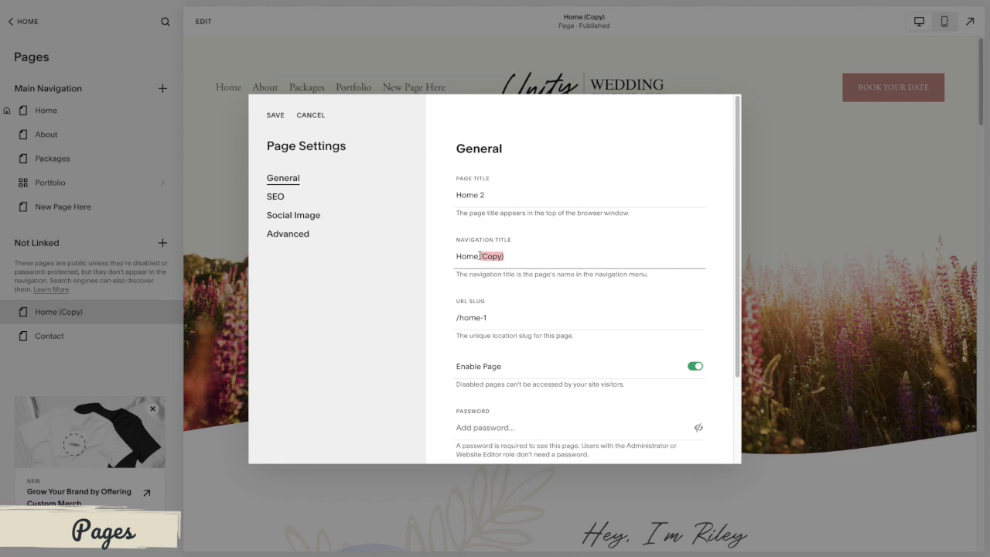
type("3")
- Set the copied page's URL slug to /home-123 and look over its remaining general settings
left_click_drag(493, 317, 458, 320)
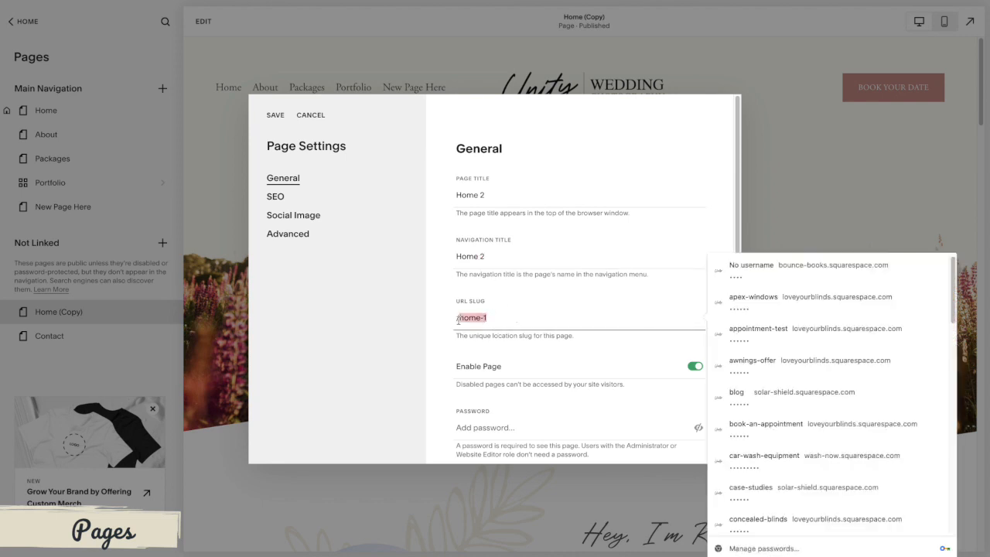
left_click(492, 318)
type("2")
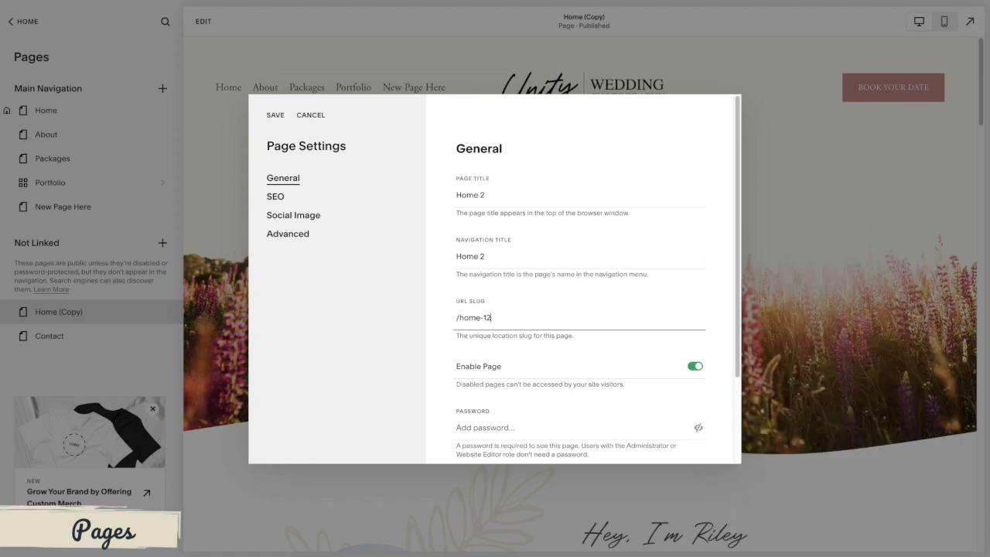
type("3")
scroll(527, 322, "down", 2)
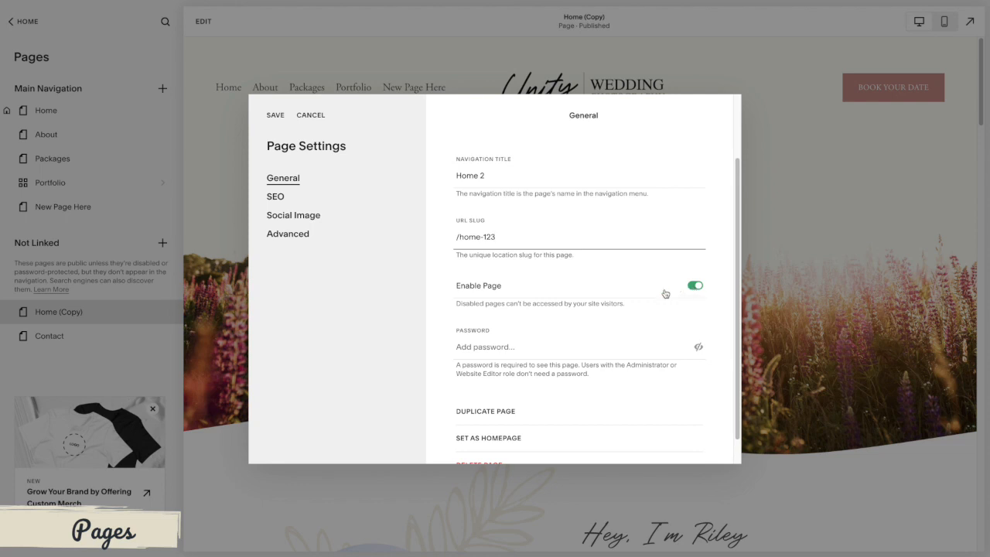
scroll(665, 294, "down", 1)
scroll(636, 333, "up", 1)
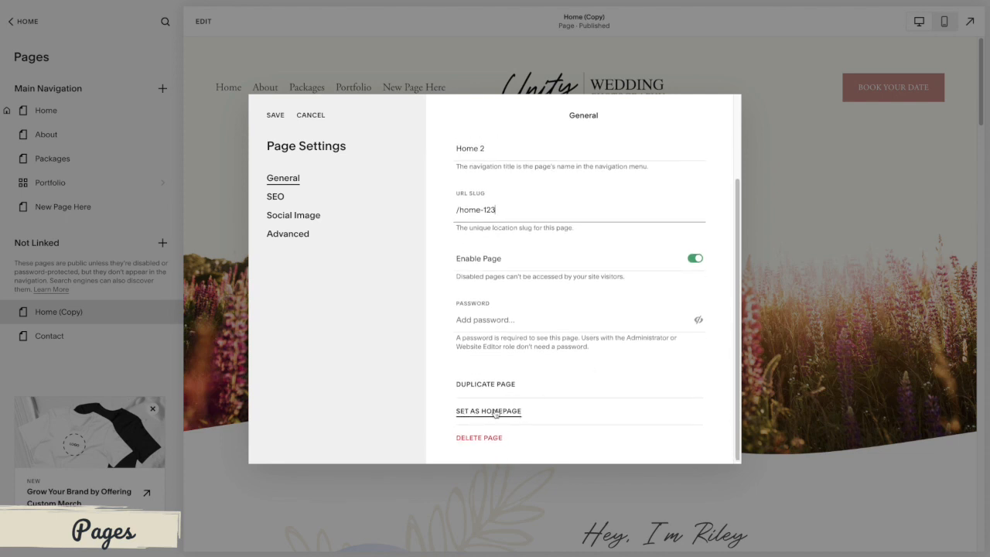
scroll(528, 409, "up", 1)
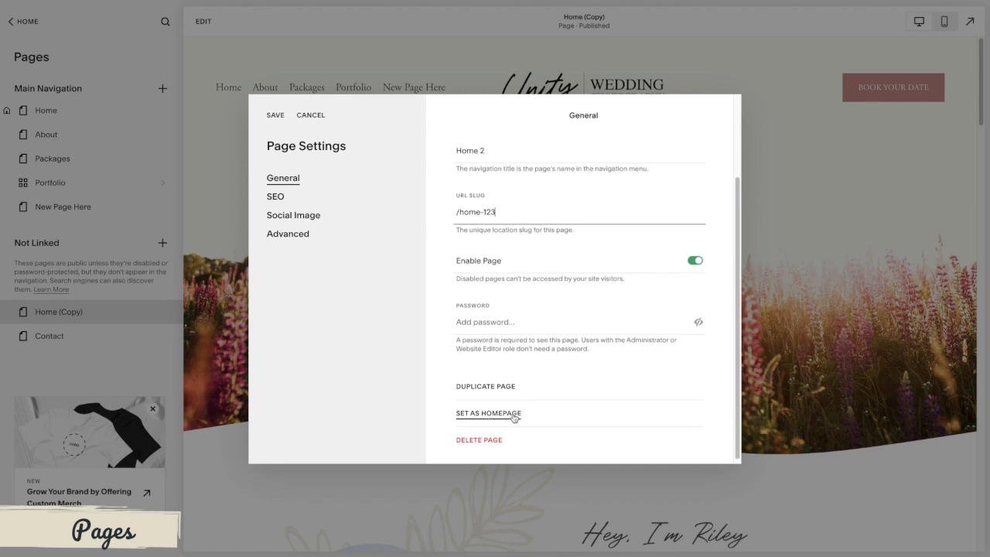
scroll(555, 340, "up", 5)
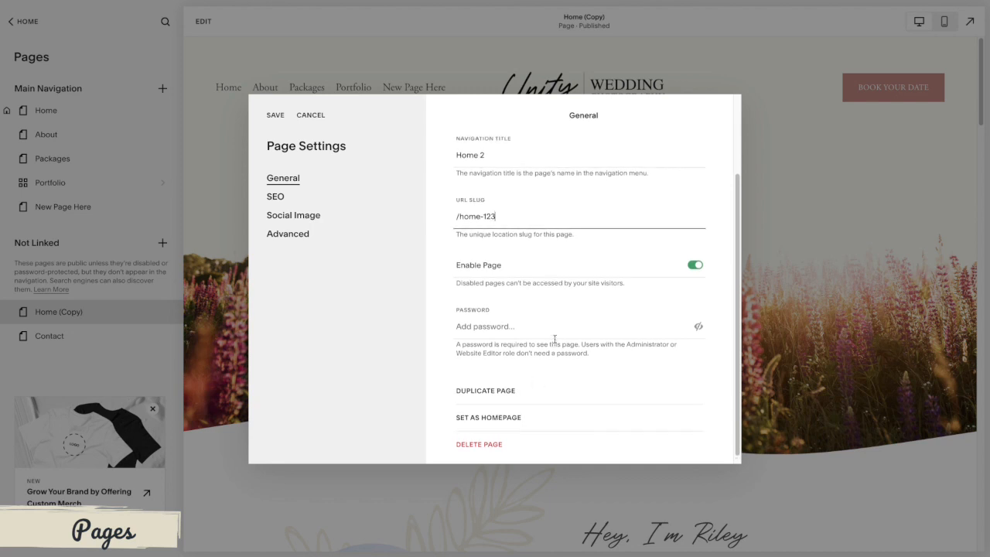
- Examine the copied page's SEO title and description fields, social sharing image options and header code injection area
left_click(280, 198)
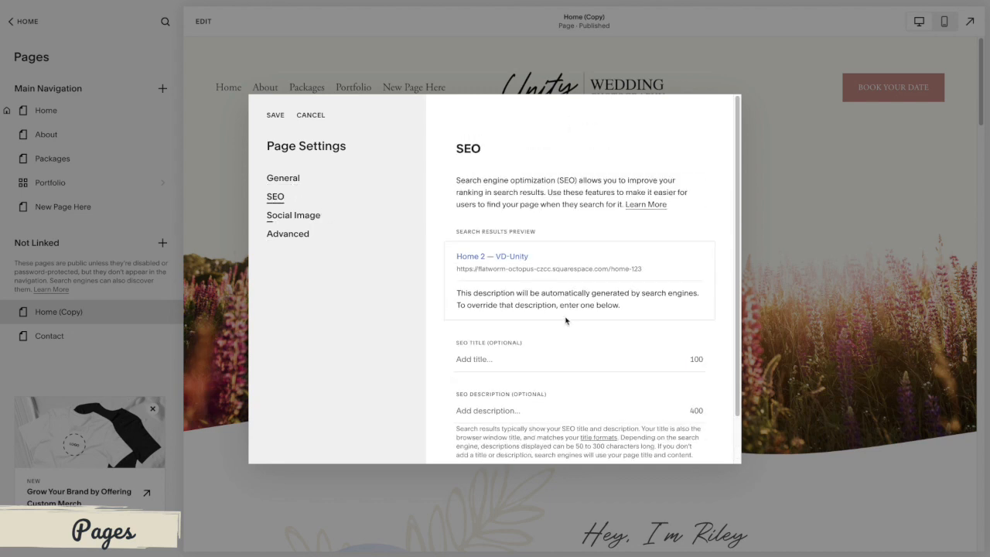
scroll(569, 321, "down", 1)
left_click(496, 317)
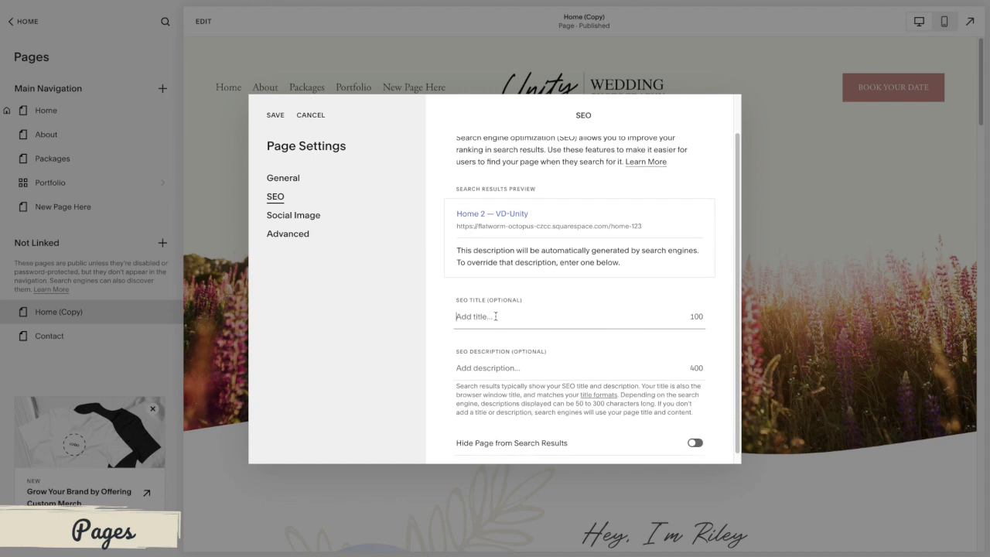
left_click(523, 368)
scroll(534, 360, "down", 1)
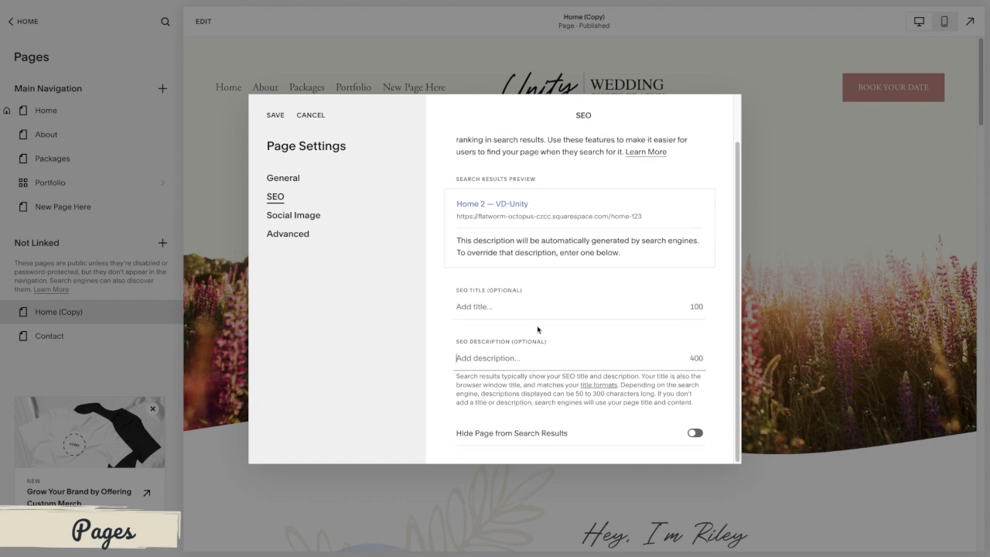
scroll(514, 335, "up", 2)
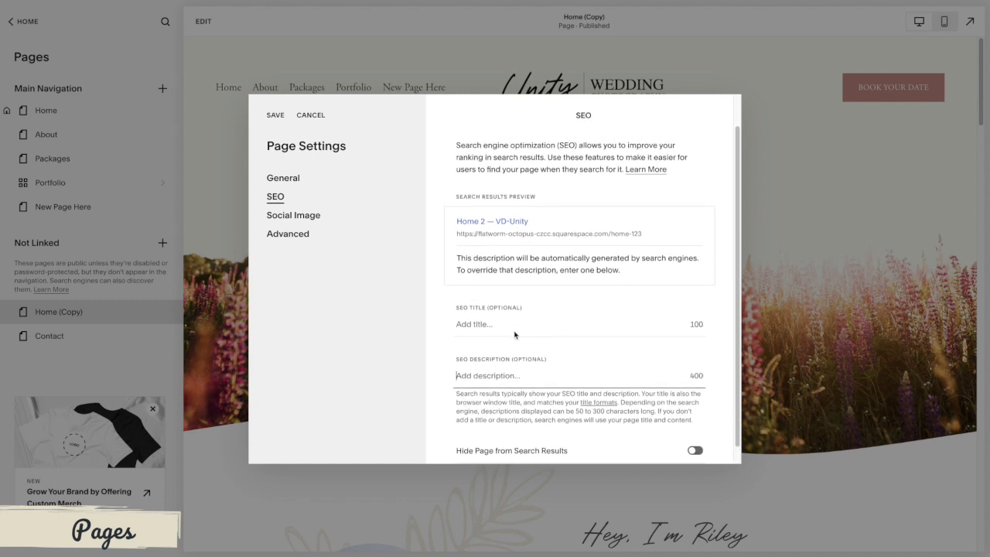
left_click(493, 358)
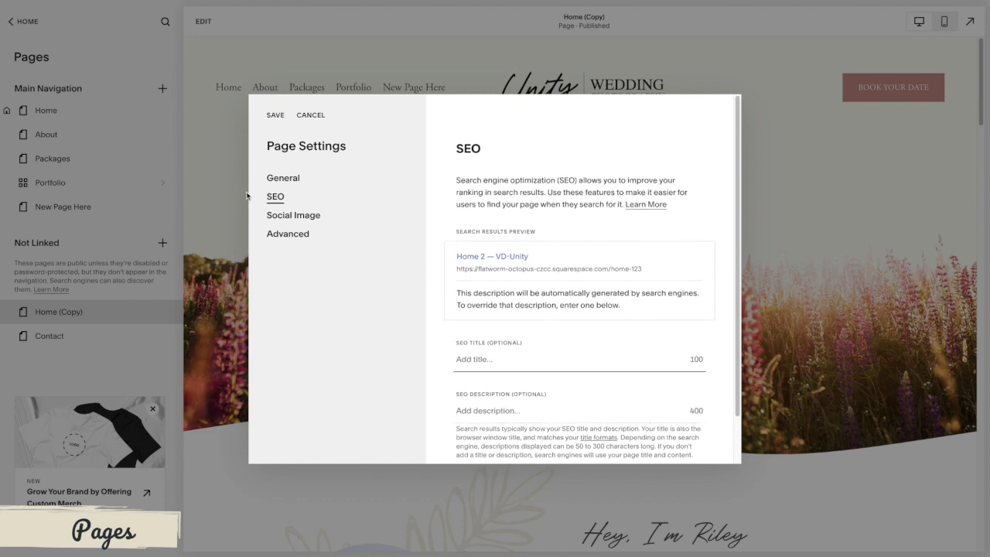
left_click(301, 219)
scroll(511, 296, "down", 1)
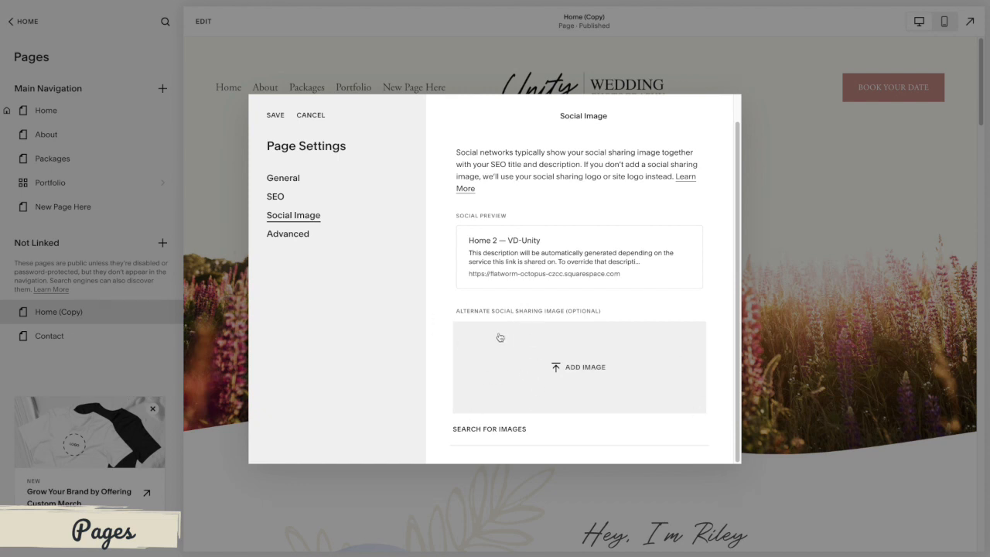
left_click(304, 238)
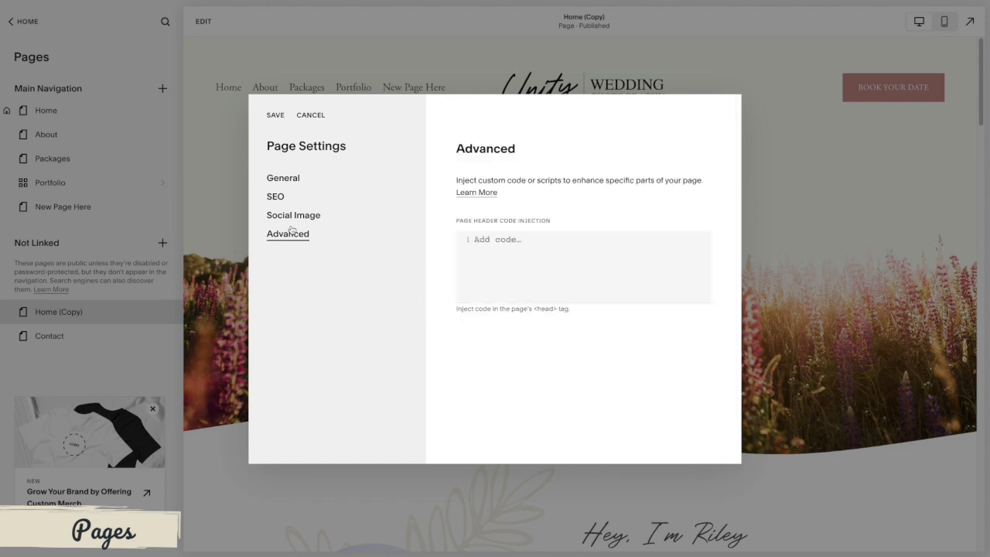
left_click(477, 244)
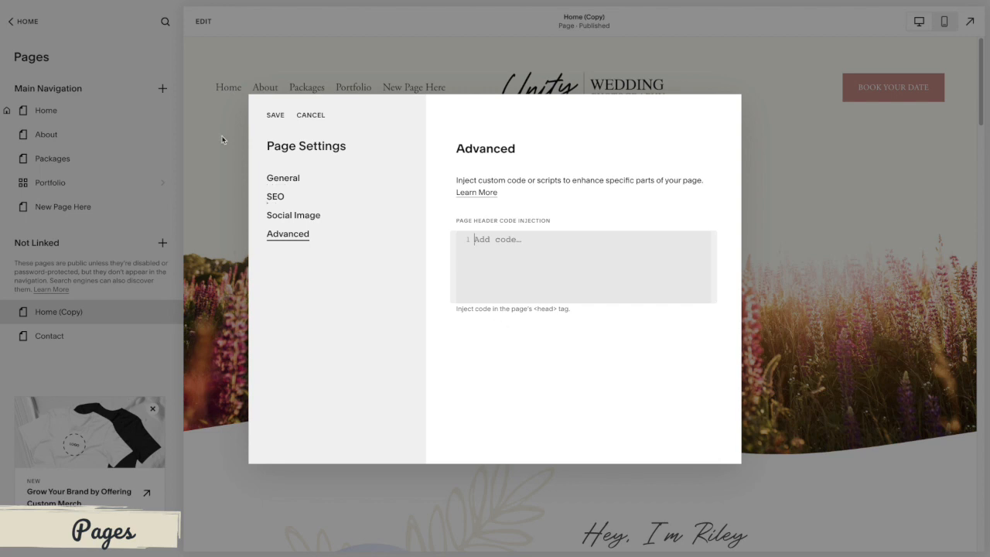
- Return to the copied page's general settings and discard all changes made to them
left_click(279, 181)
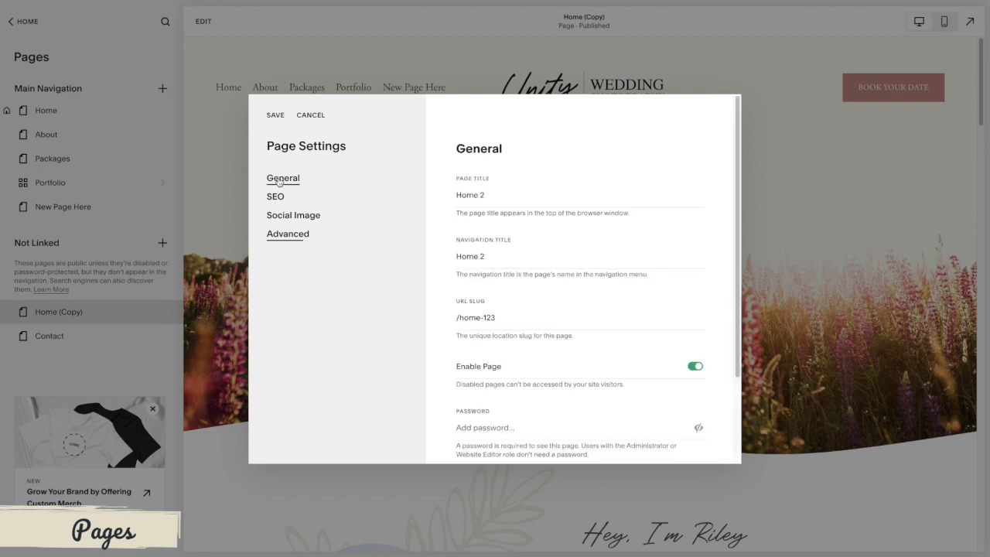
left_click(313, 116)
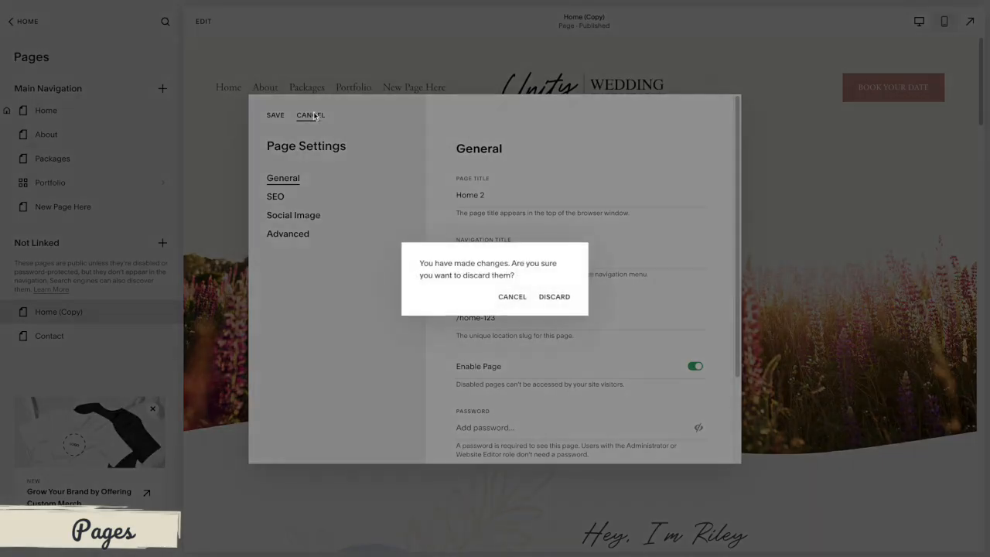
left_click(563, 299)
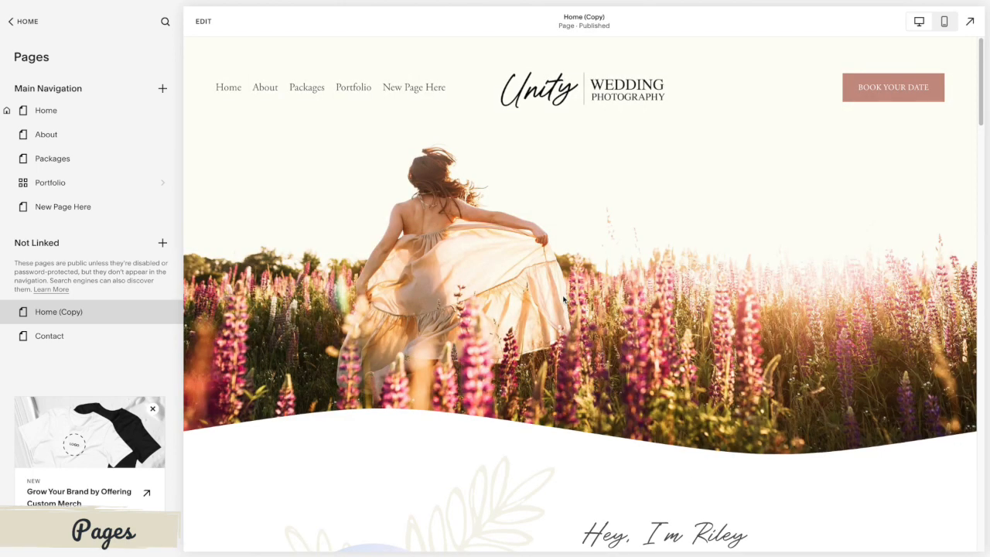
- Switch to the mobile preview, move New Page Here directly below Home in Main Navigation, and check the order in the mobile menu
left_click(945, 22)
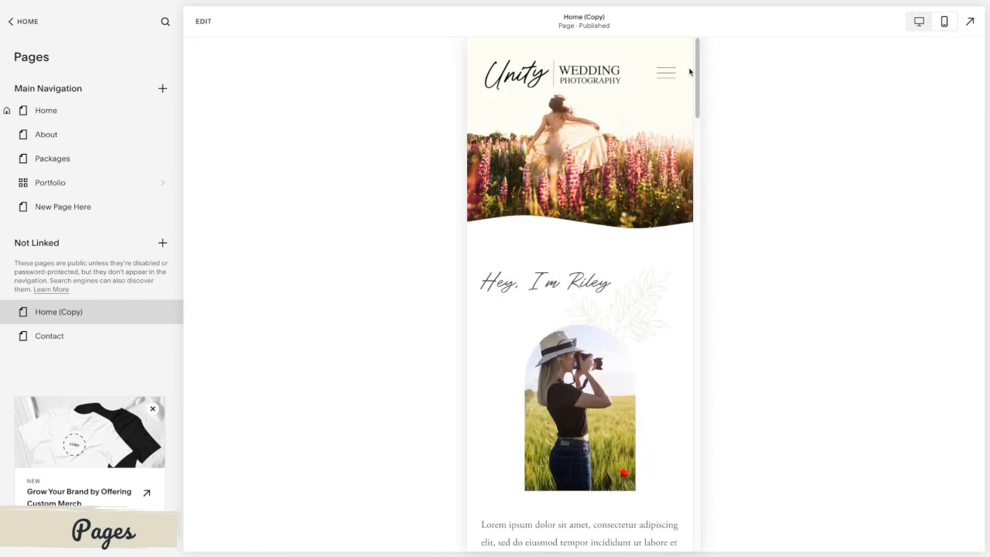
left_click(664, 77)
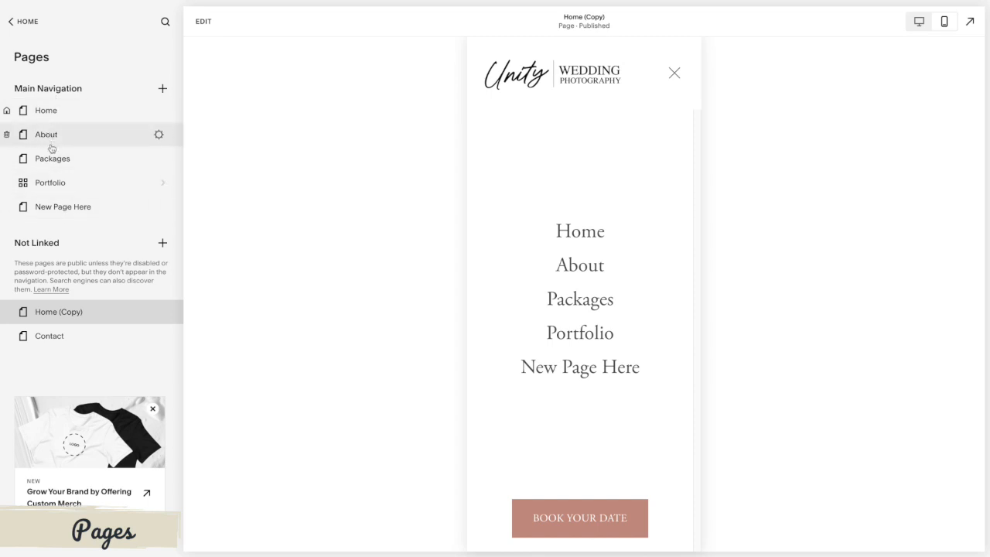
left_click_drag(73, 205, 68, 141)
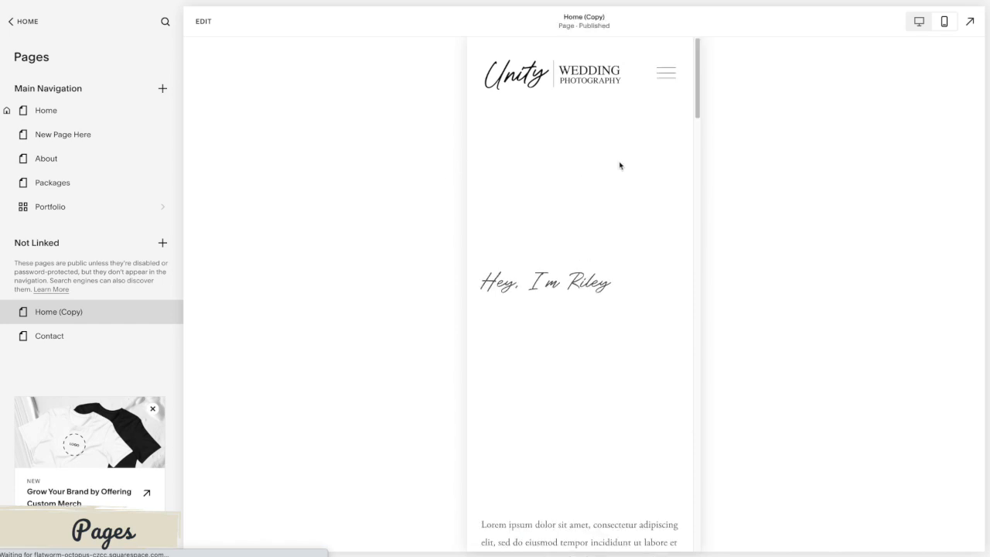
left_click(667, 77)
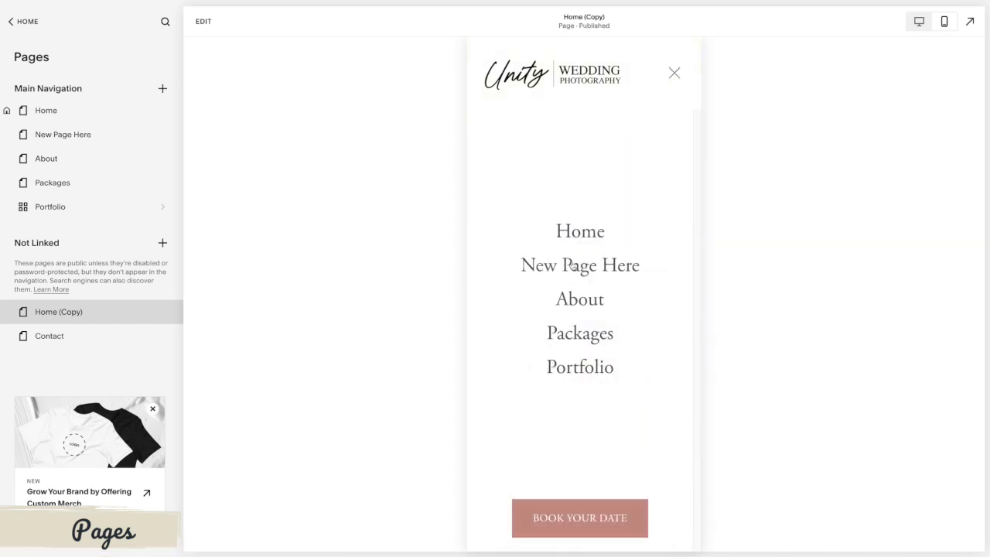
- Close the mobile navigation menu and return the page preview to desktop view
left_click(676, 74)
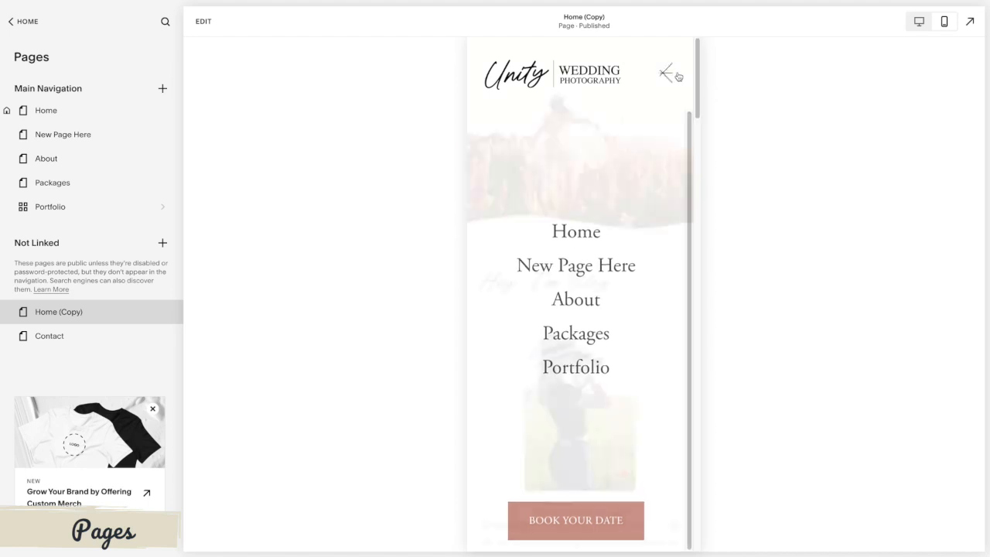
left_click(919, 27)
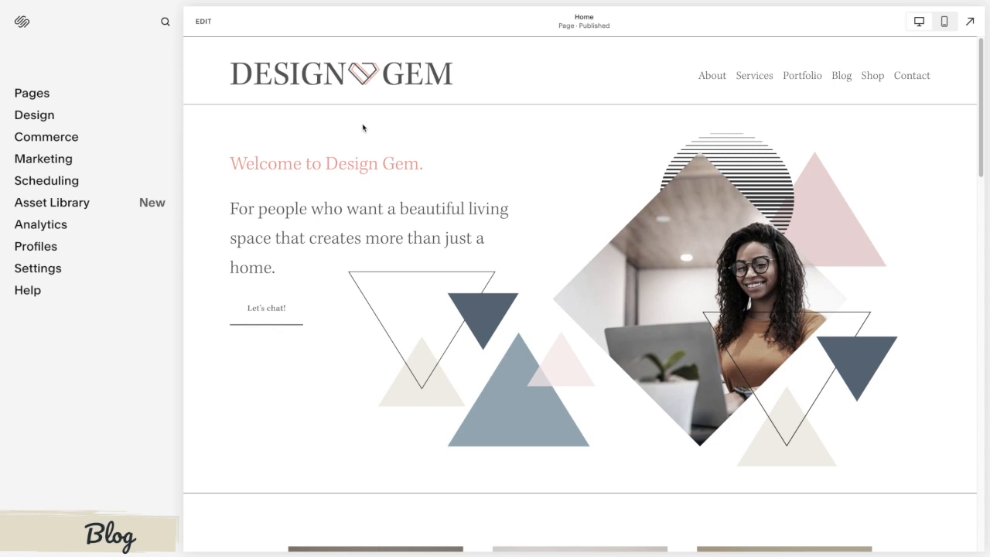
- Add a blog page to Main Navigation using the layout with small images beside the post titles, and accept its default name
left_click(39, 98)
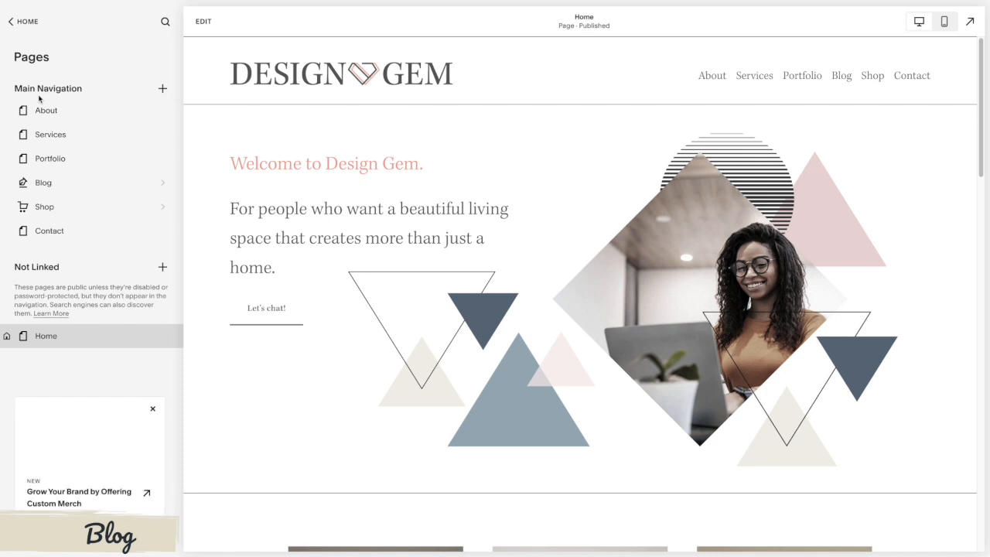
left_click(163, 89)
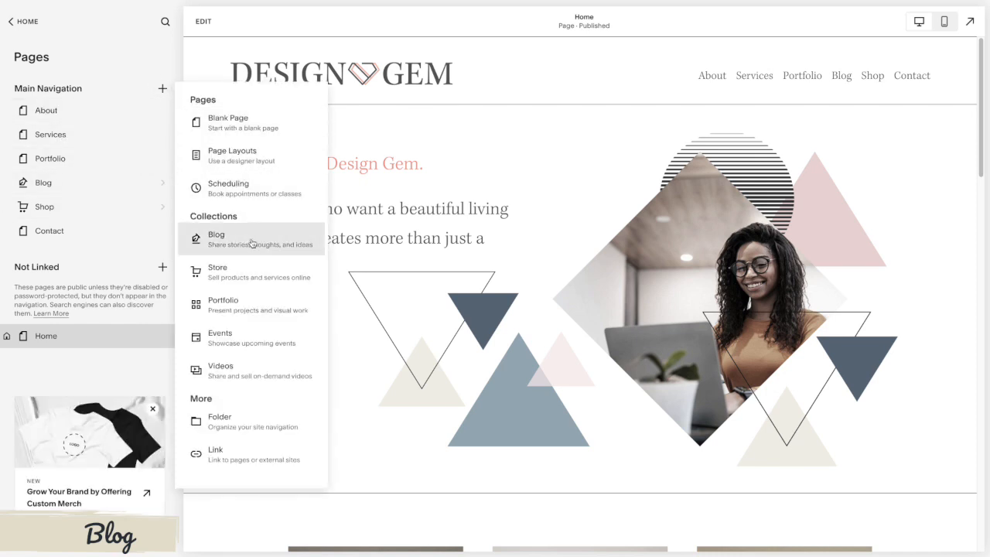
left_click(253, 245)
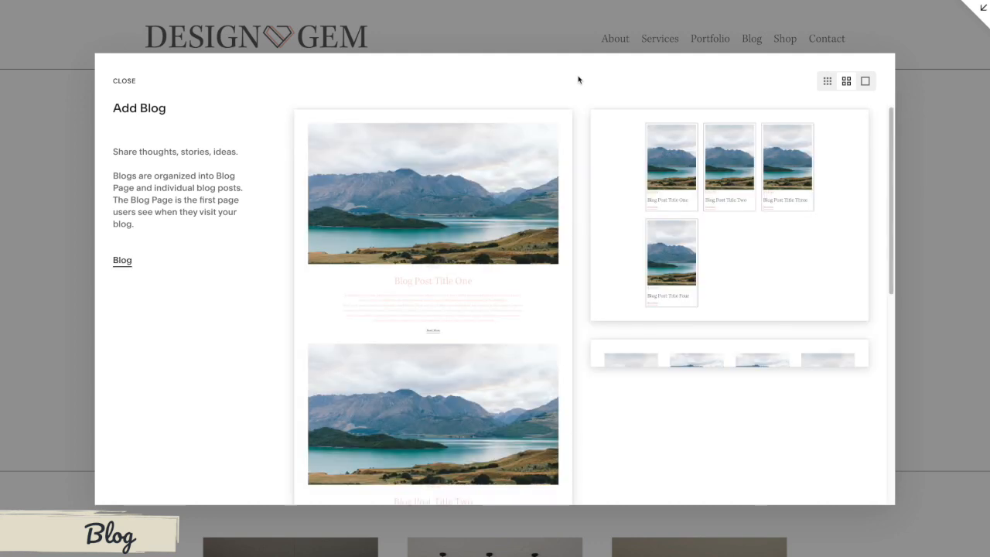
scroll(458, 325, "down", 5)
scroll(459, 325, "down", 5)
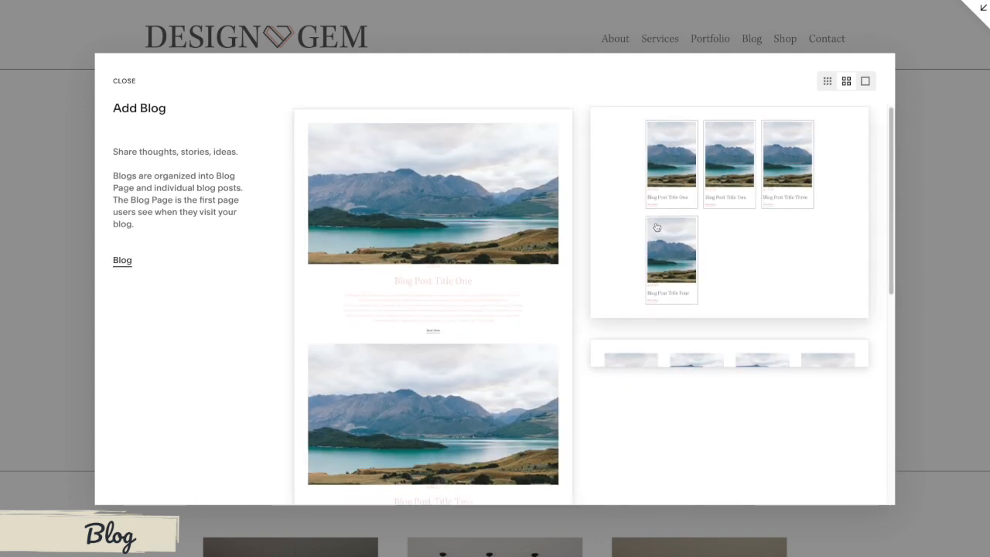
scroll(662, 218, "down", 10)
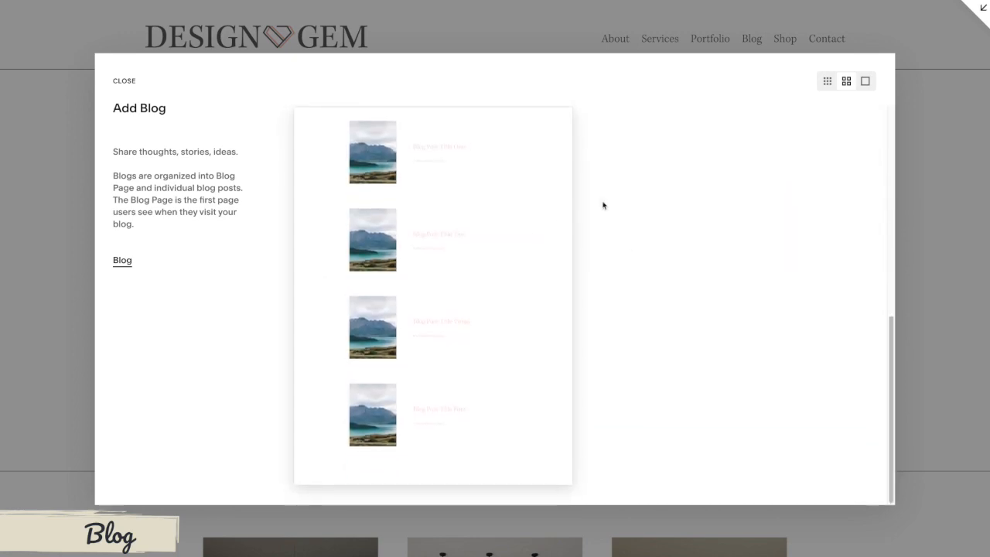
scroll(604, 205, "up", 5)
scroll(725, 214, "down", 4)
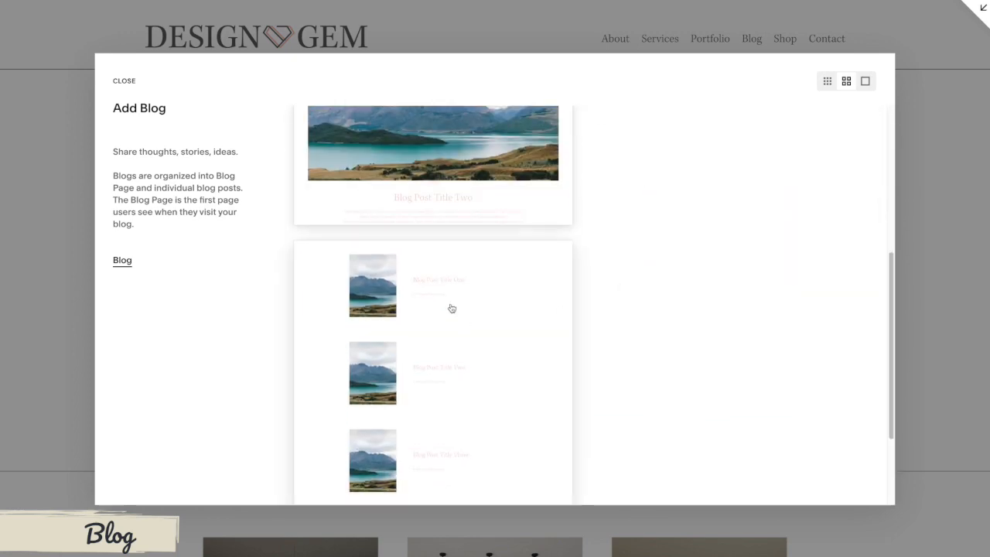
scroll(433, 319, "down", 3)
scroll(458, 329, "up", 4)
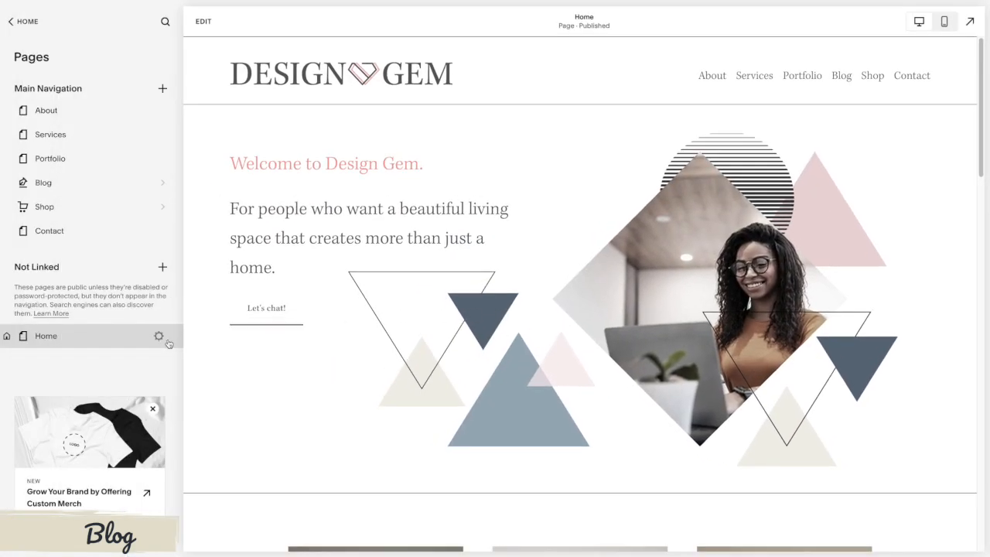
left_click(76, 109)
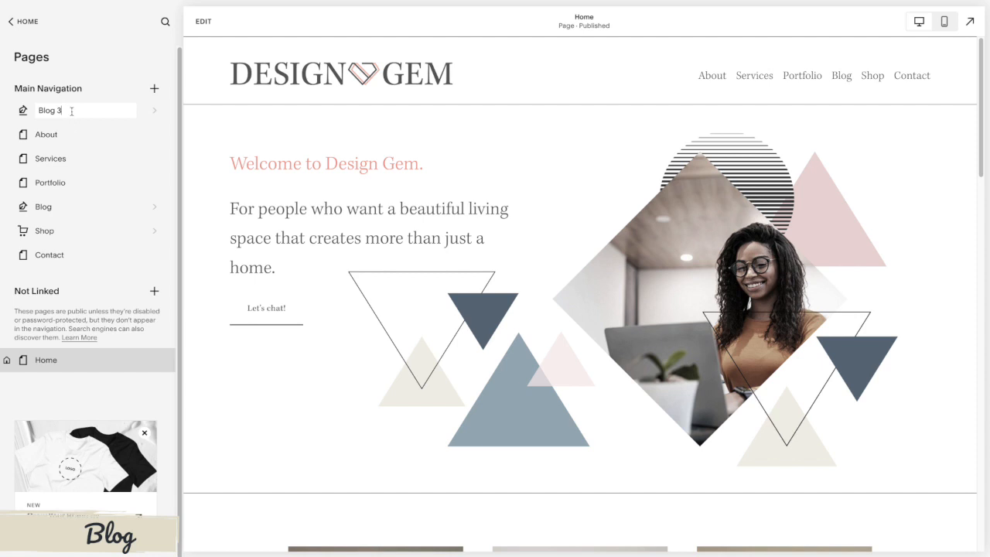
key("Return")
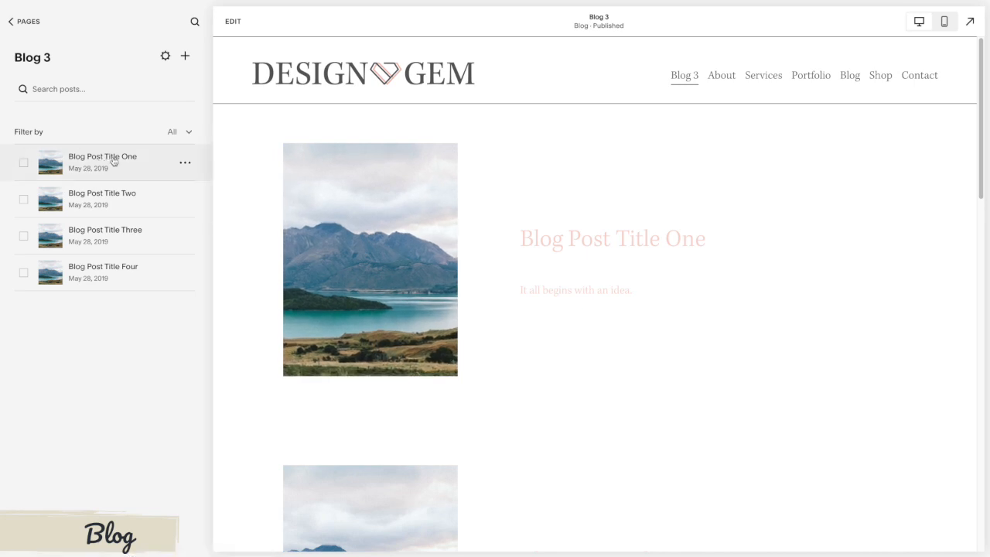
- Look over Blog Post Title One in the new blog and the Trending Homewares post in the existing Blog page
left_click(138, 162)
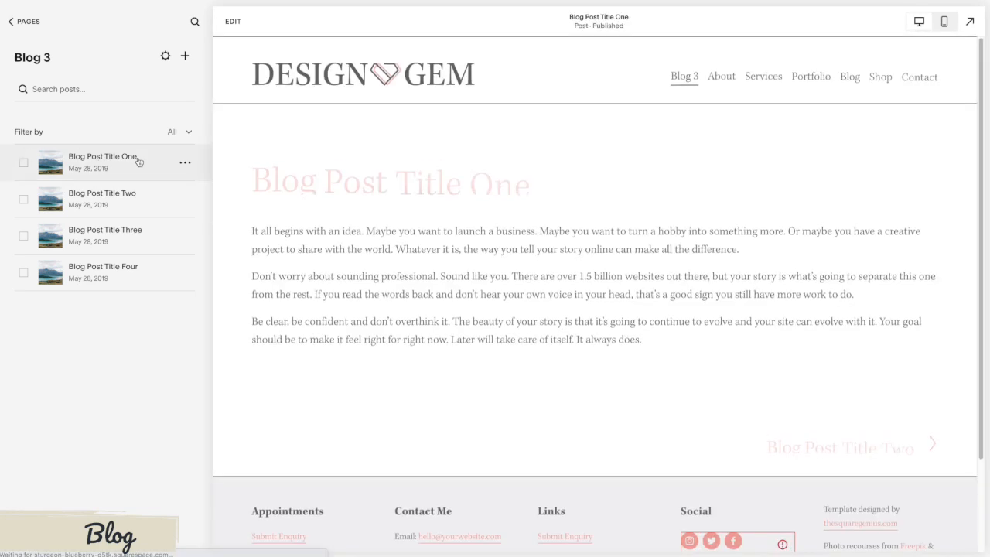
left_click(29, 21)
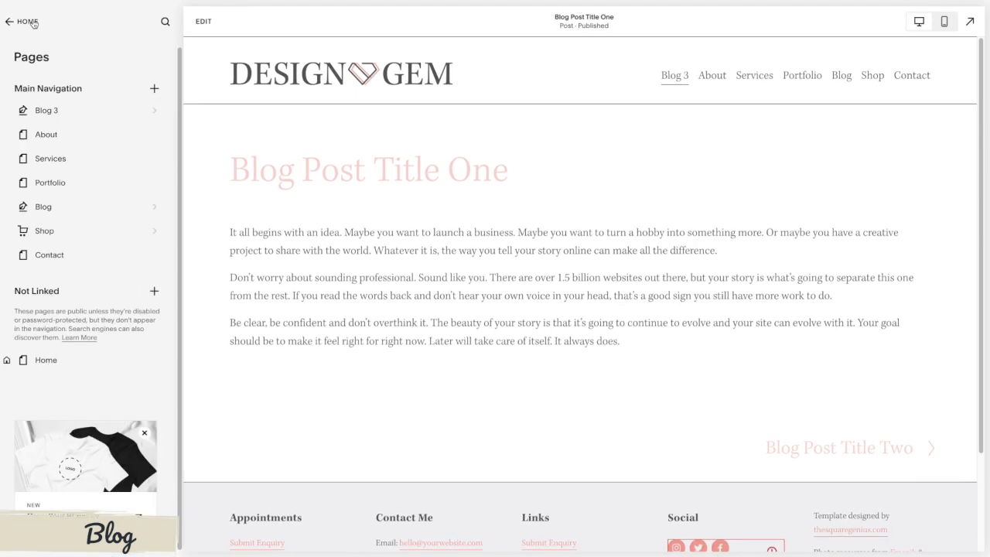
left_click(73, 208)
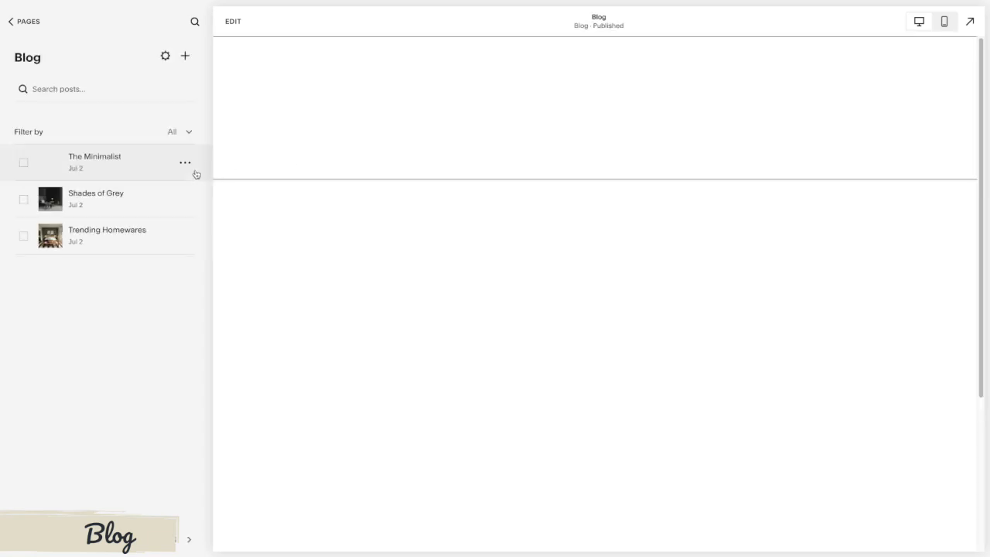
left_click(117, 233)
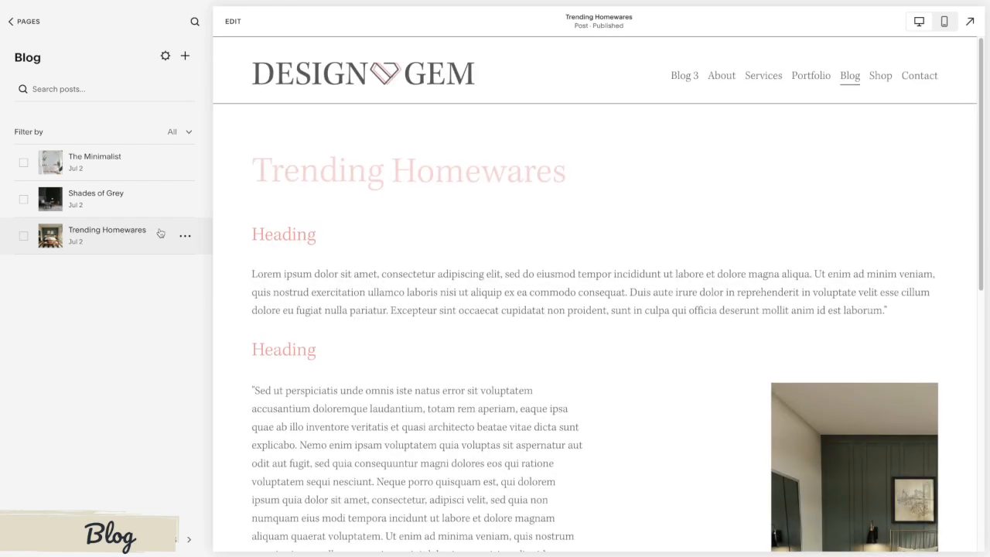
- Create a new post in the existing Blog page with the title "Title" and the body text "Content"
left_click(185, 62)
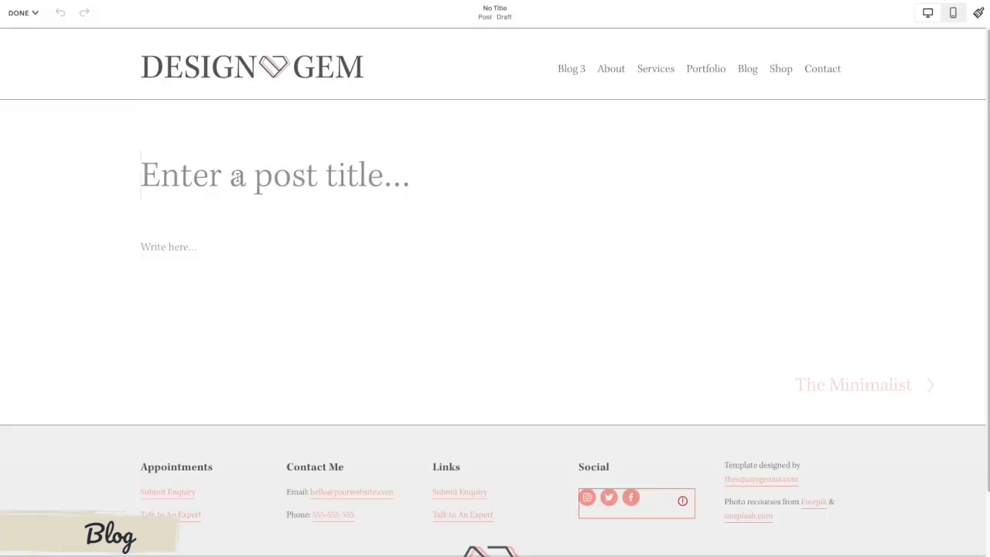
type("Title")
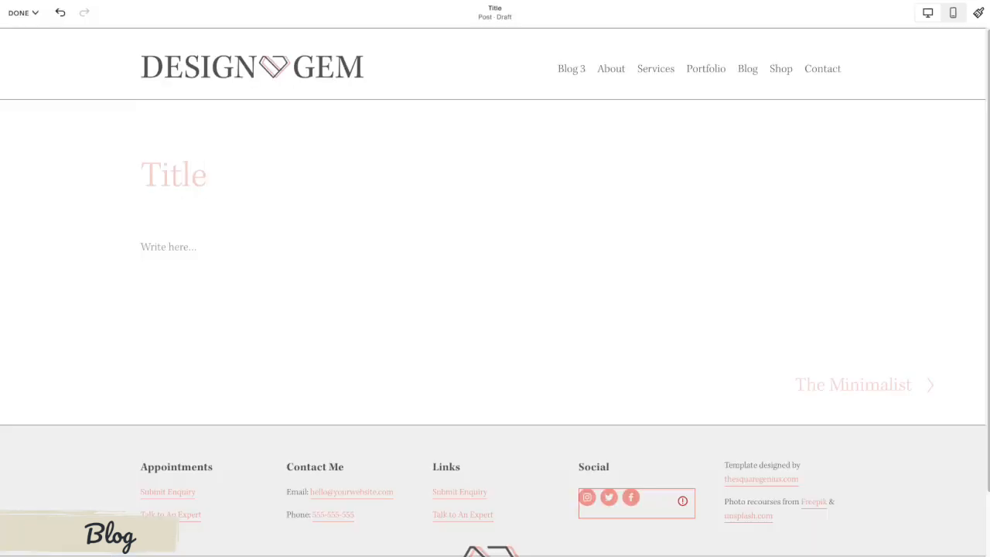
left_click(204, 248)
type("Content")
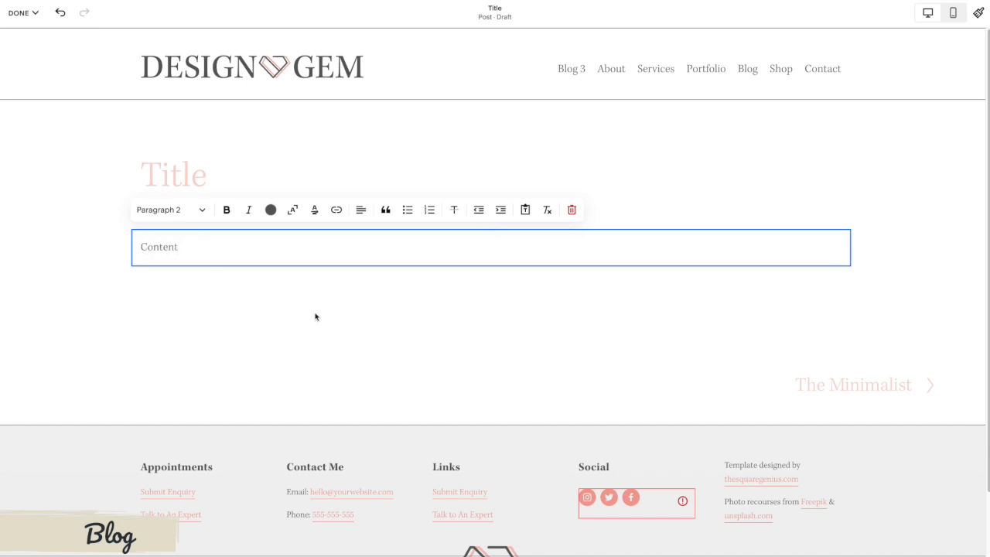
left_click(315, 317)
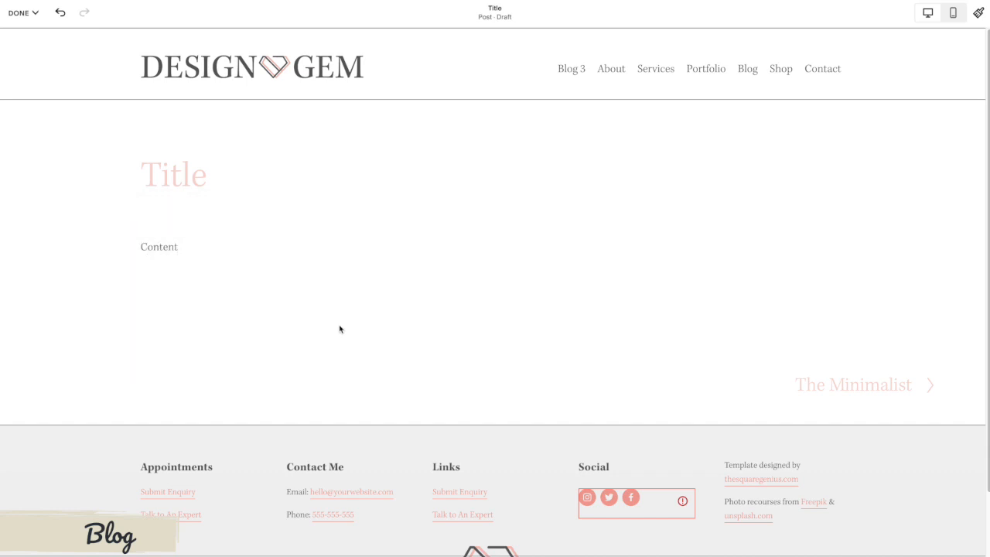
- Insert an empty image block between the post title and the Content text
left_click(428, 235)
left_click(435, 194)
left_click(491, 231)
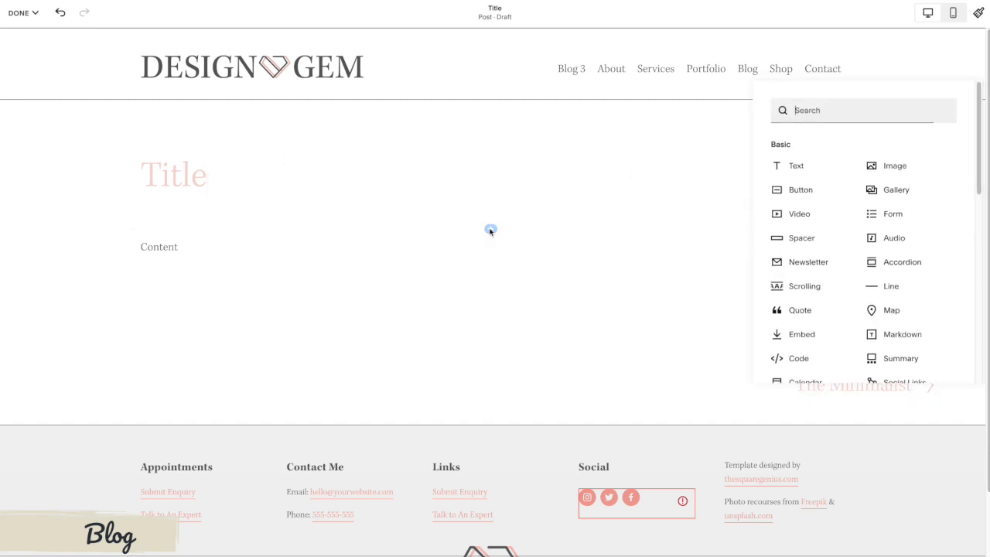
left_click(890, 165)
scroll(676, 247, "down", 5)
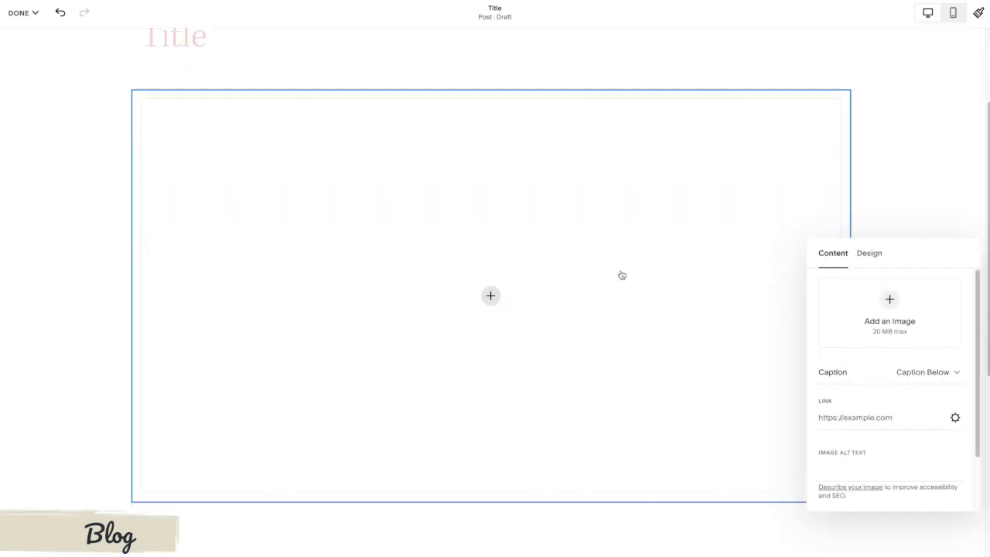
left_click(91, 372)
scroll(513, 320, "up", 4)
- Add a spacer block and place it right of the image block as a sidebar column about one third of the content width
left_click(492, 170)
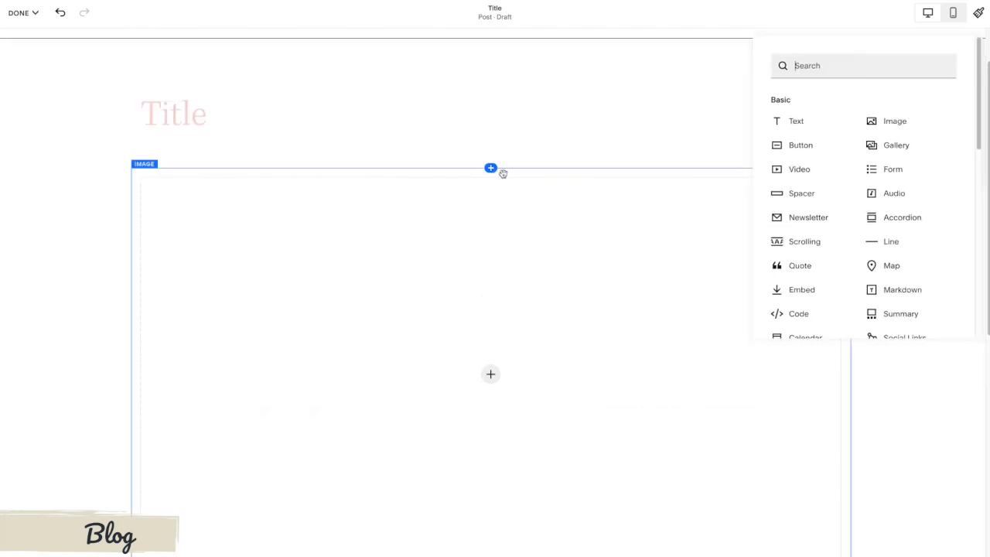
left_click(803, 191)
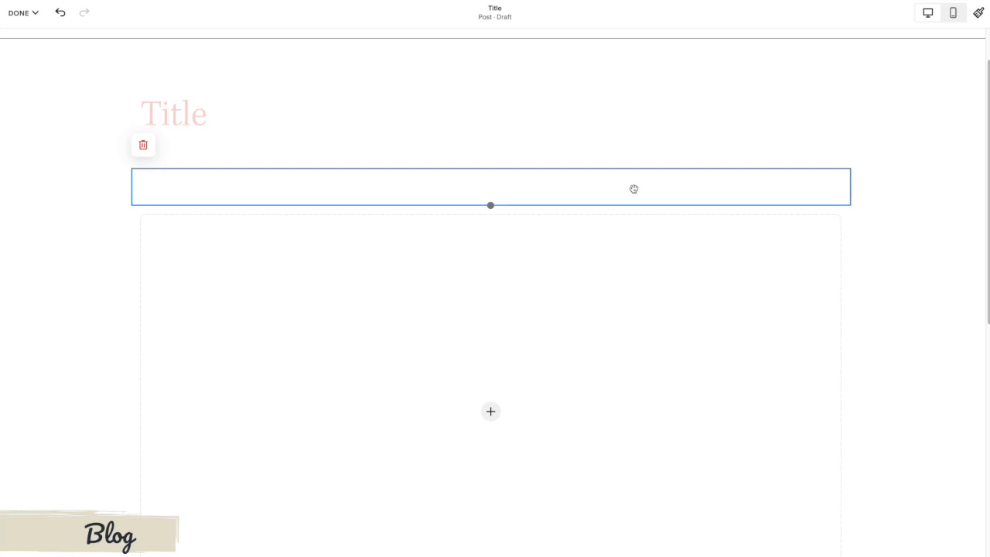
left_click_drag(427, 173, 763, 318)
left_click_drag(465, 185, 643, 197)
left_click(727, 198)
scroll(613, 244, "down", 1)
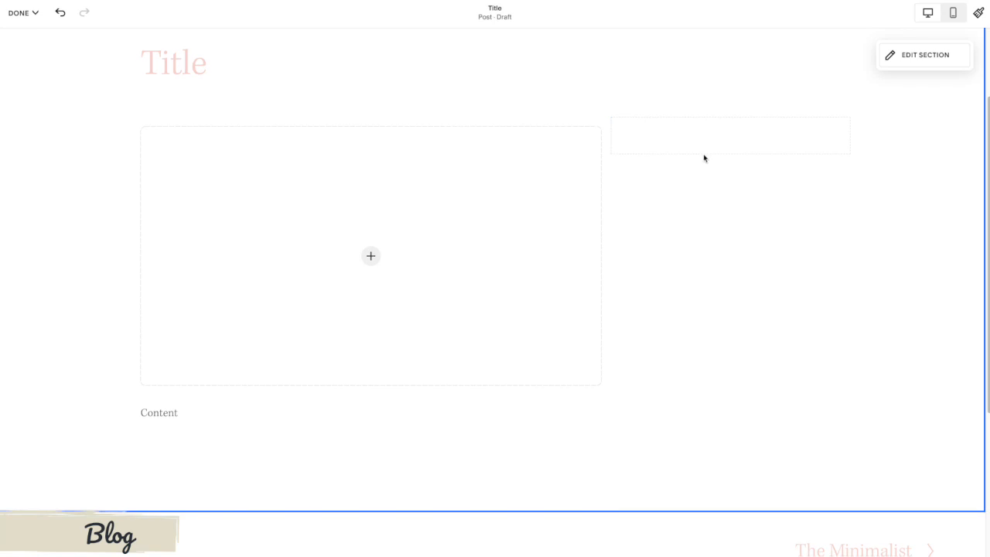
scroll(702, 233, "up", 1)
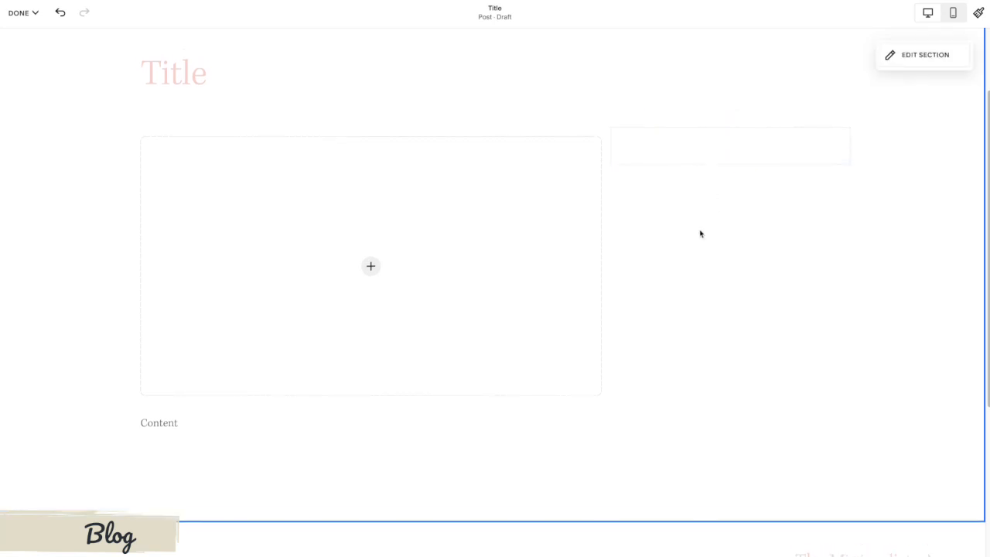
- Add a summary block below the spacer in the sidebar column and set the Blog page as its source
left_click(730, 164)
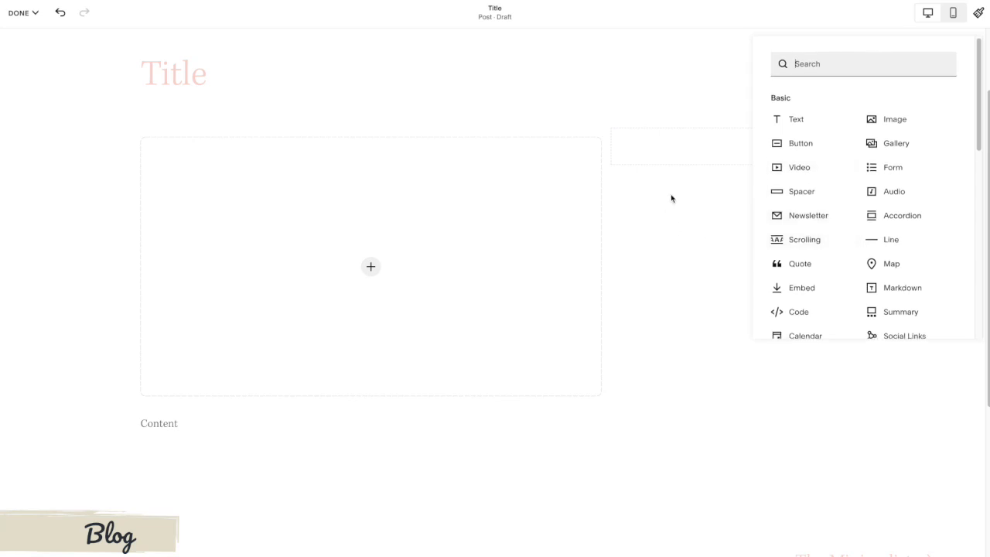
scroll(847, 236, "down", 3)
scroll(880, 232, "up", 1)
left_click(897, 195)
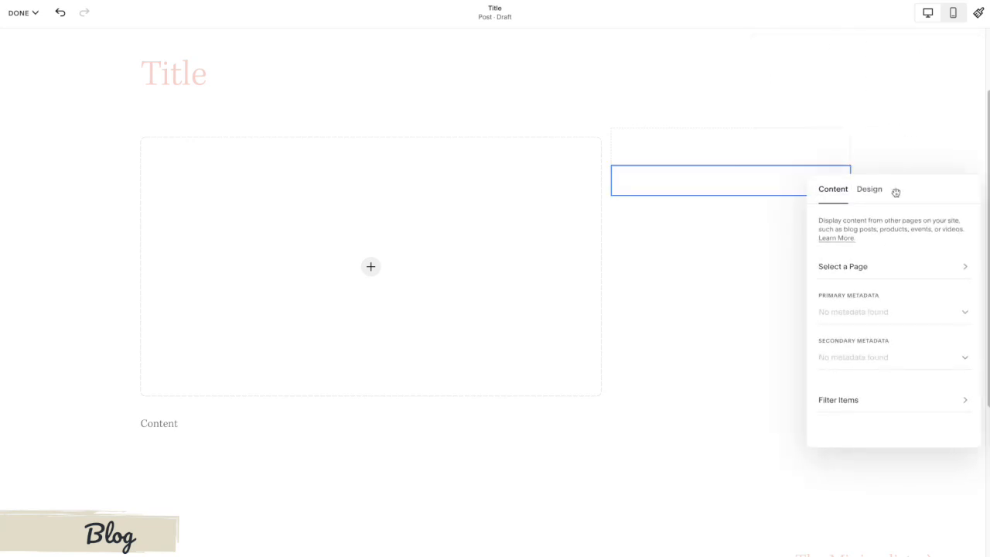
left_click(846, 268)
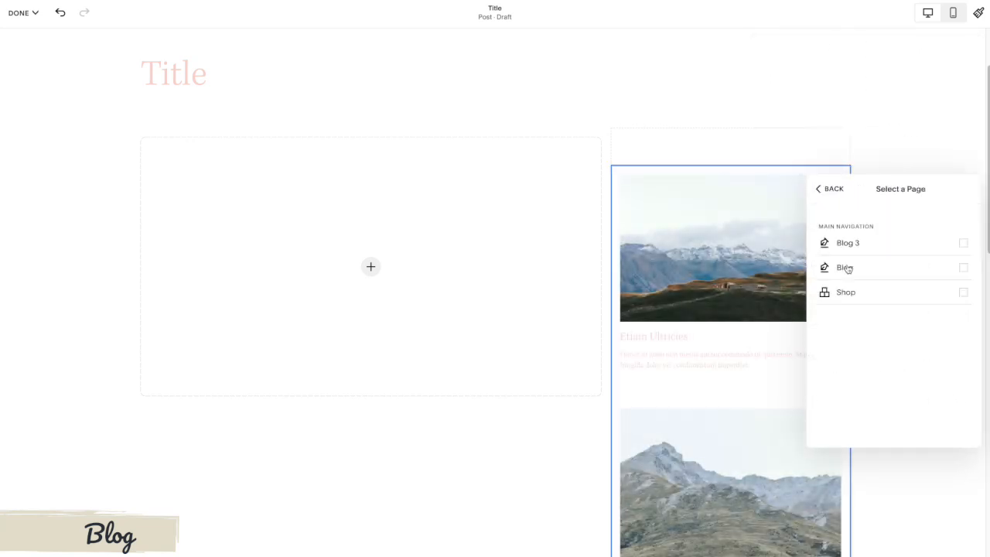
left_click(882, 269)
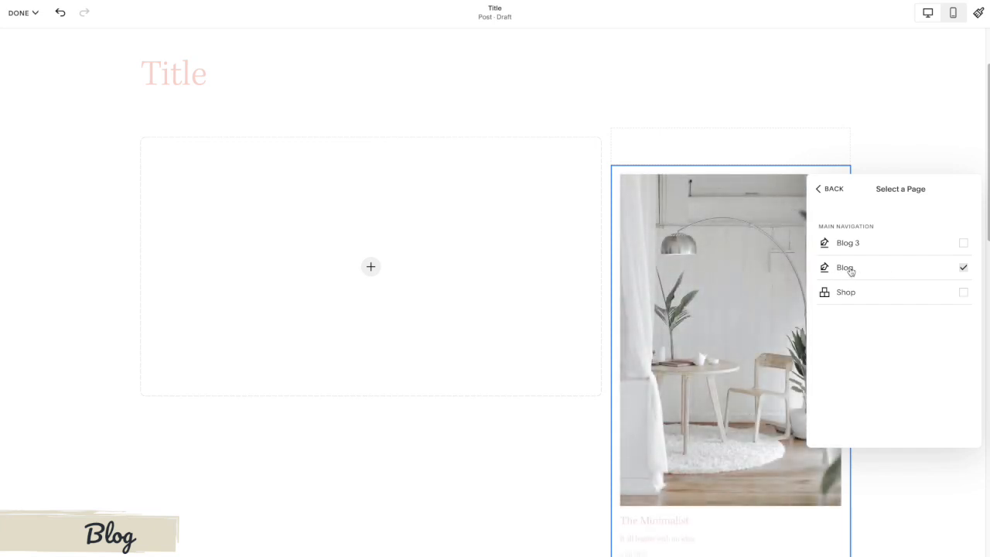
left_click(832, 190)
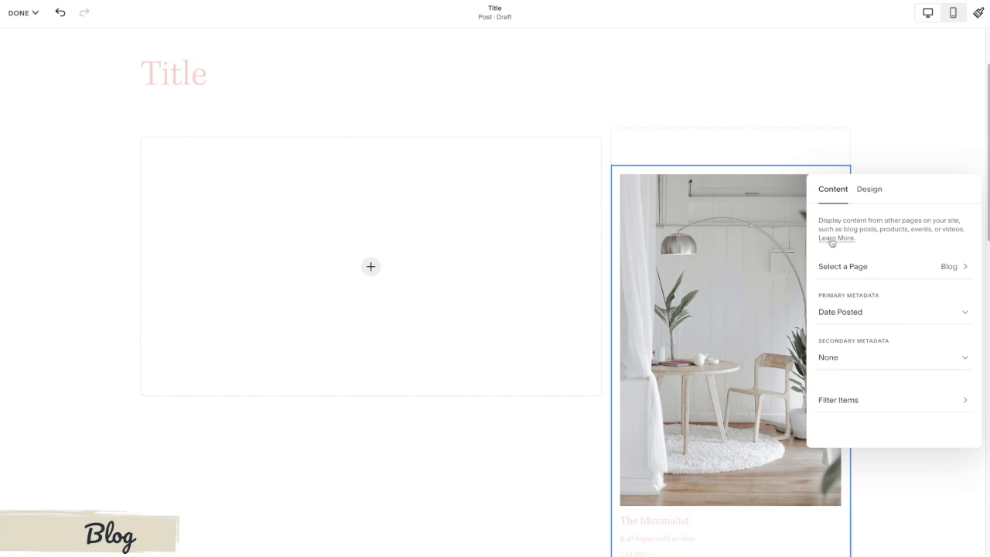
left_click(524, 307)
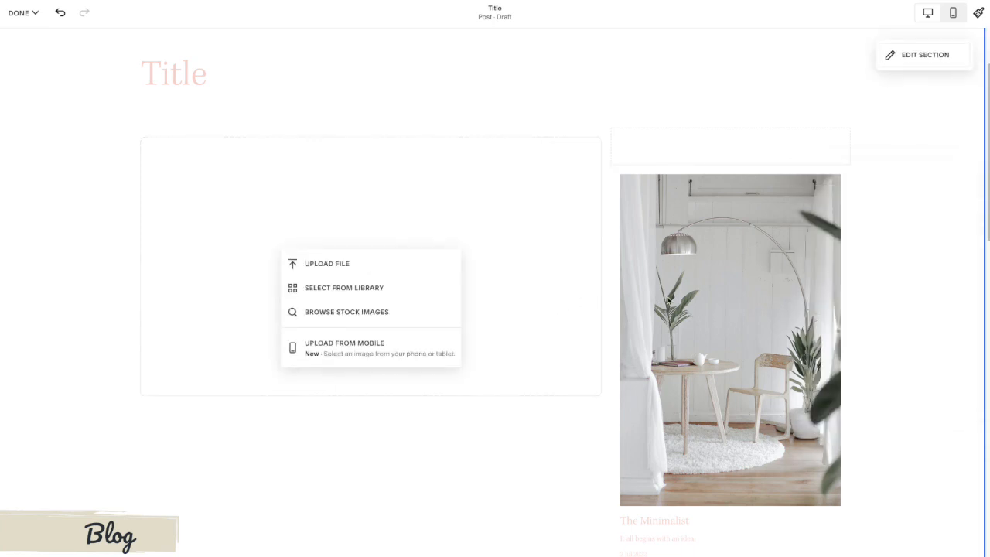
left_click(577, 357)
- Narrow the sidebar column holding the spacer and summary blocks to about one quarter of the content width
scroll(714, 399, "down", 4)
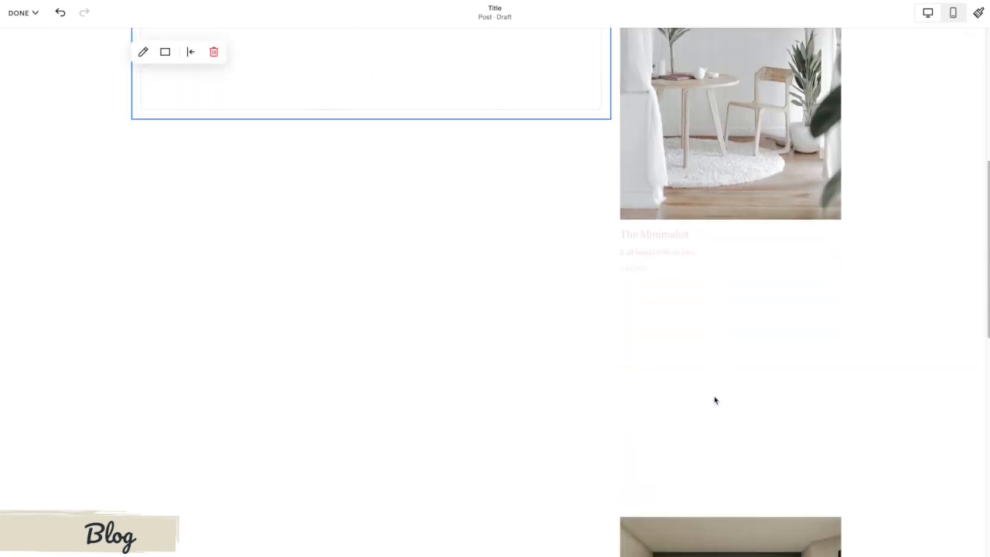
scroll(715, 400, "down", 4)
scroll(713, 340, "up", 2)
scroll(714, 339, "up", 5)
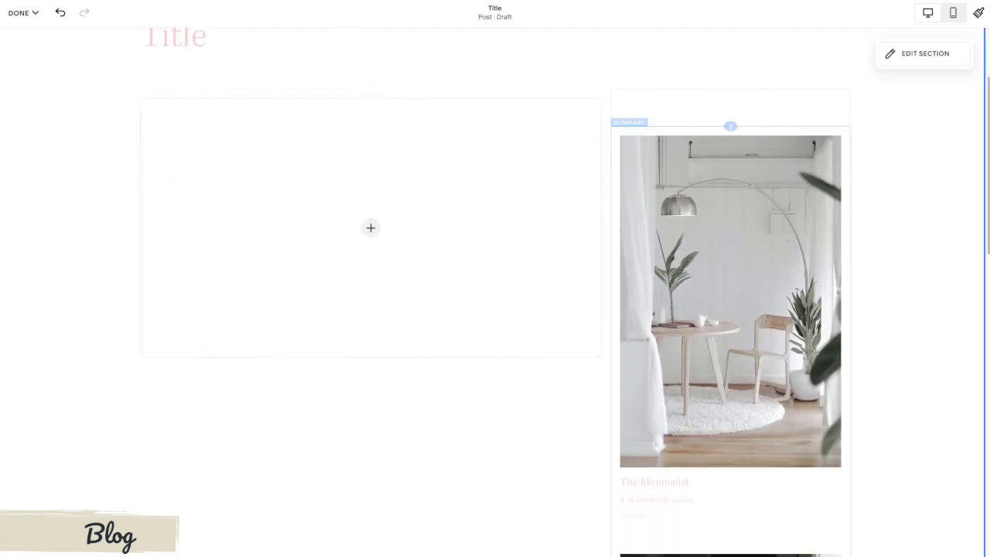
scroll(372, 250, "up", 1)
left_click_drag(619, 152, 650, 147)
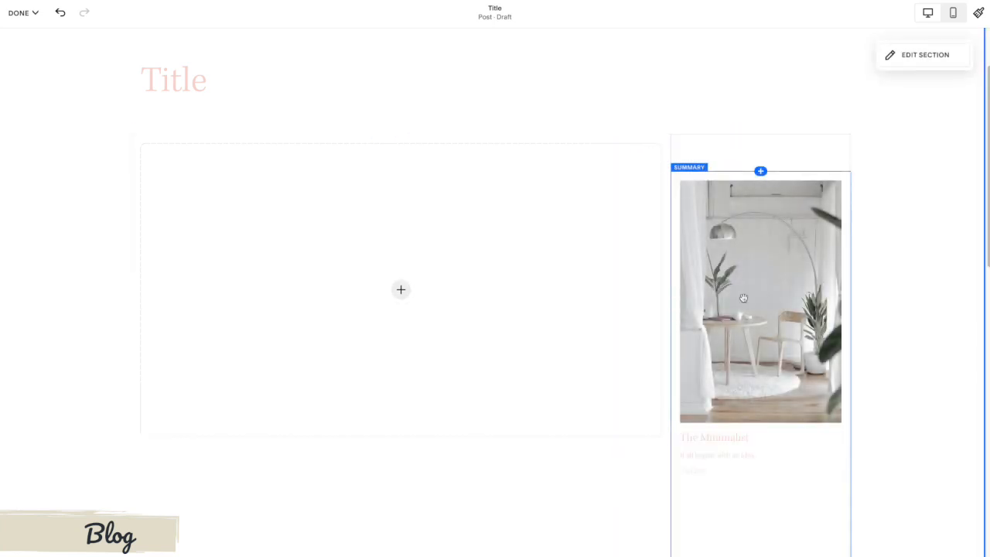
scroll(744, 298, "down", 3)
scroll(734, 301, "up", 4)
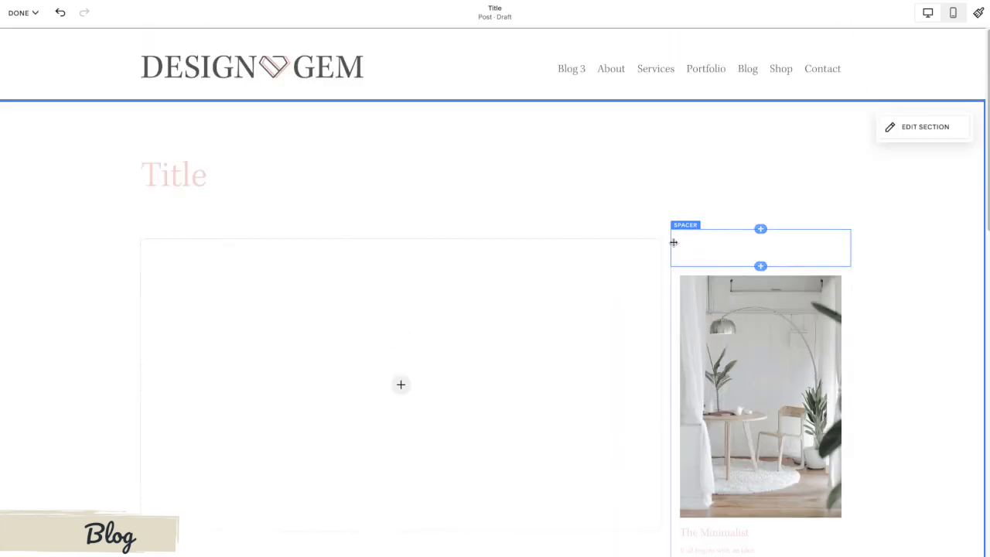
- Insert an empty text block above the image block in the post's main column
scroll(741, 316, "down", 7)
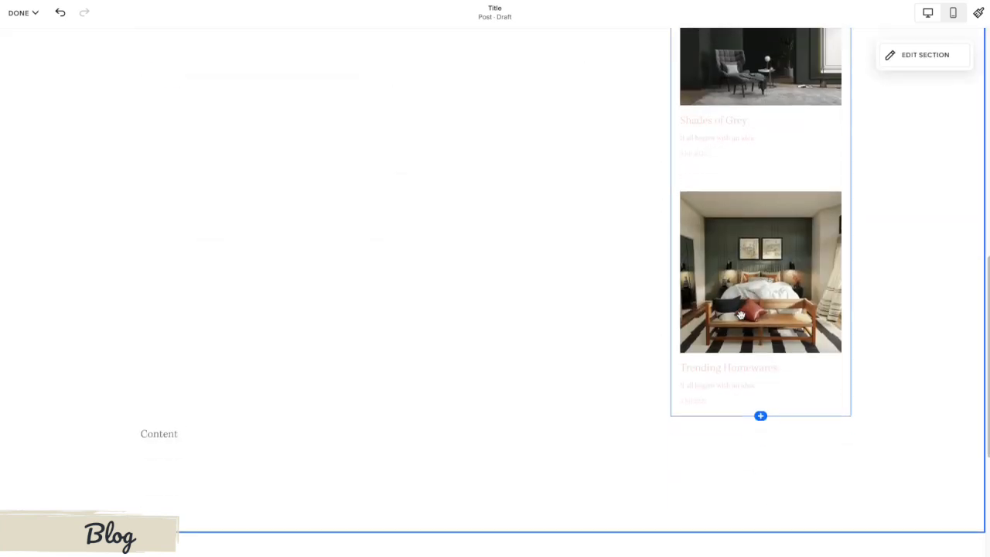
scroll(741, 316, "up", 8)
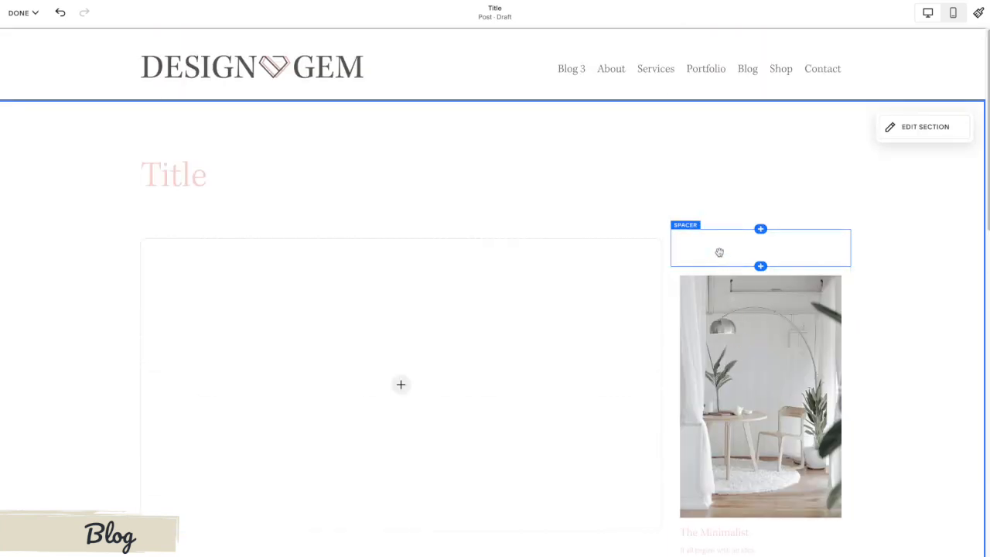
scroll(384, 405, "down", 3)
scroll(256, 358, "up", 1)
scroll(259, 351, "up", 1)
left_click(402, 205)
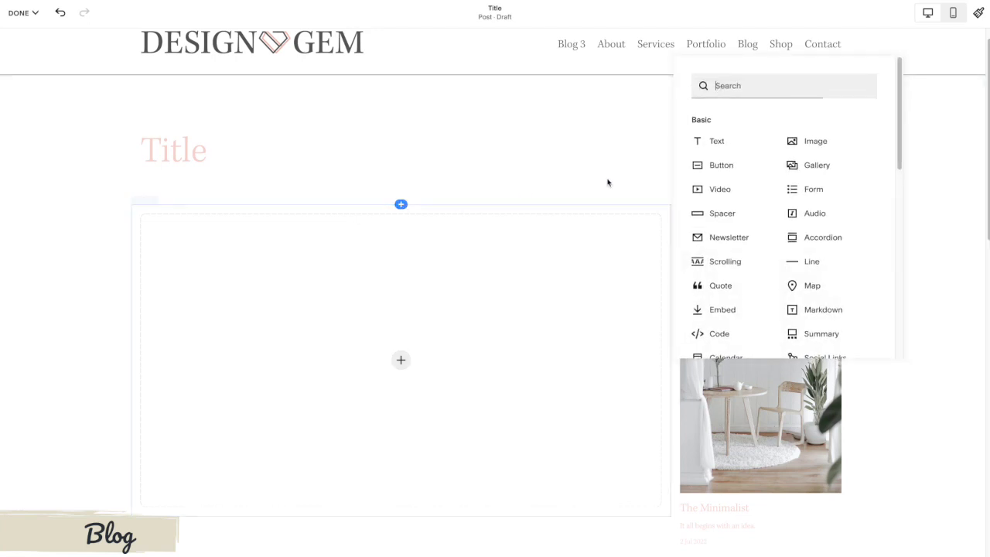
left_click(717, 141)
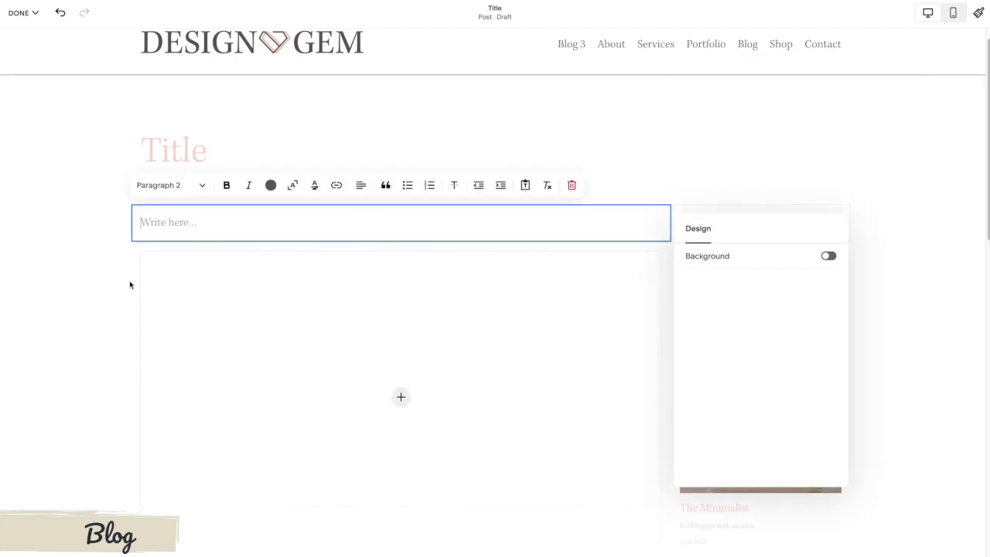
left_click(129, 285)
- Check the post layout, save the draft blog post and exit its editor
scroll(506, 264, "down", 1)
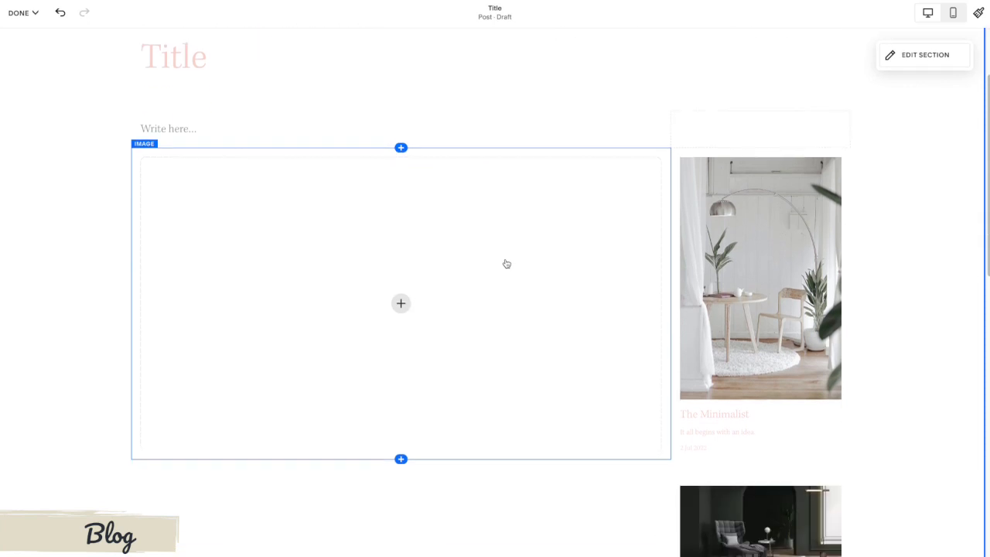
scroll(504, 264, "down", 7)
scroll(507, 267, "up", 4)
scroll(509, 267, "up", 5)
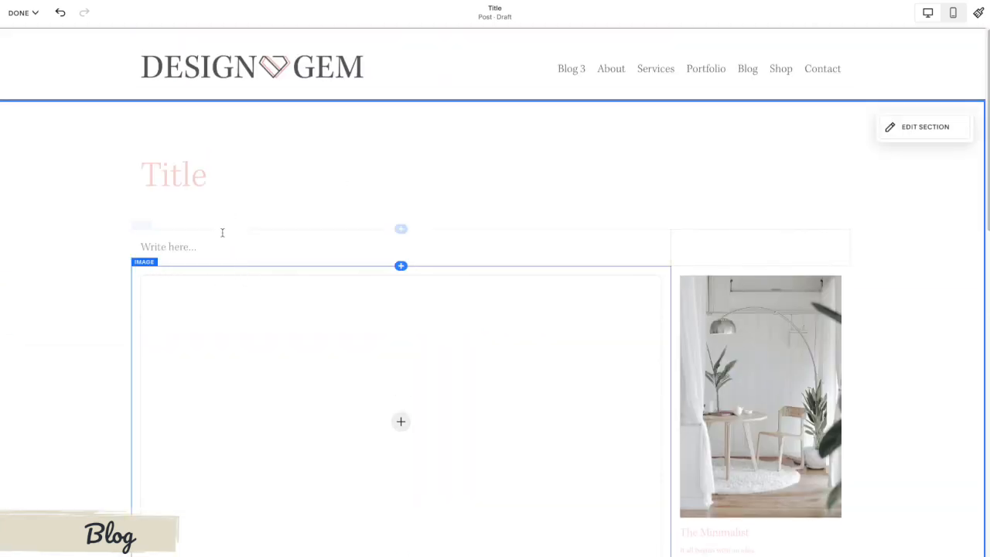
left_click(20, 12)
left_click(18, 45)
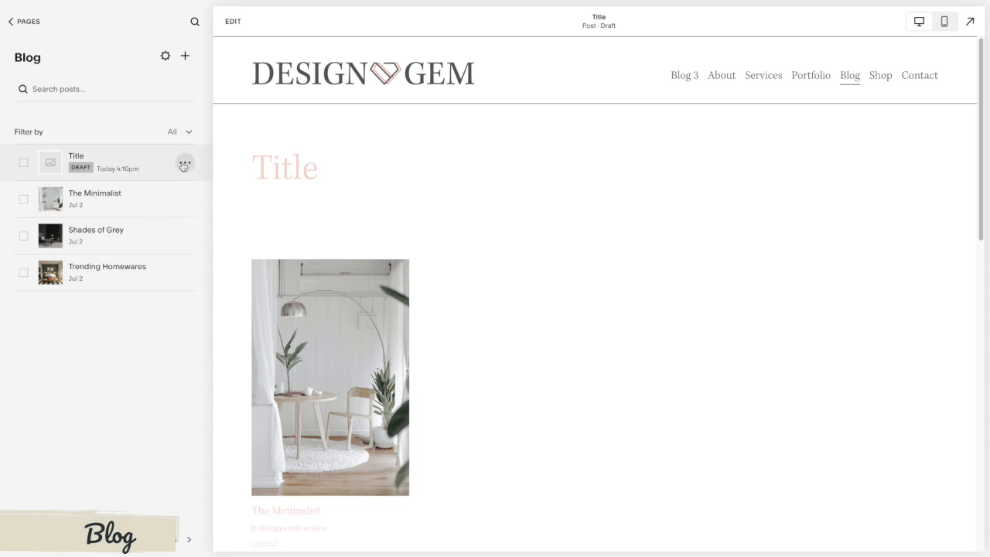
- Open the settings of the draft post "Title" and enter the excerpt "What this blog is about..."
left_click(185, 165)
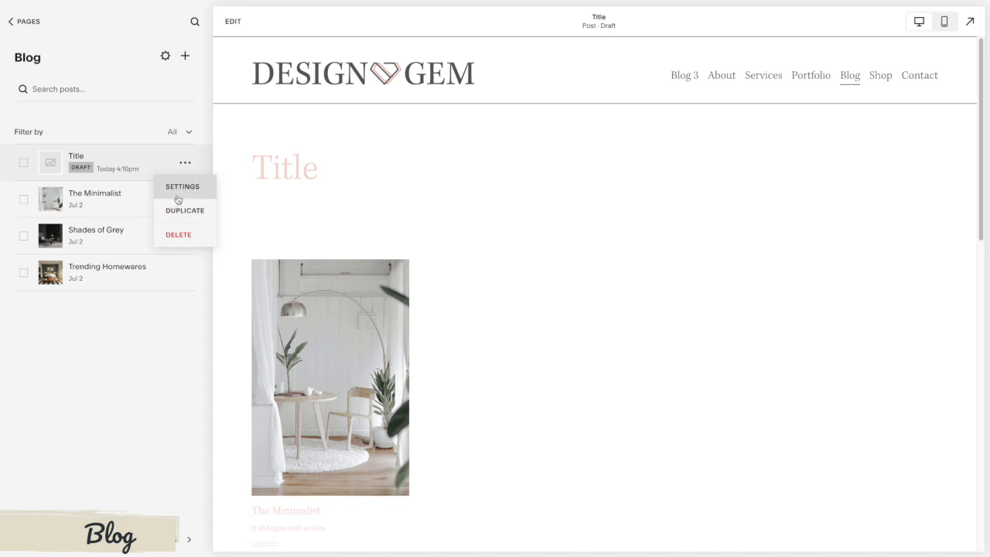
left_click(184, 191)
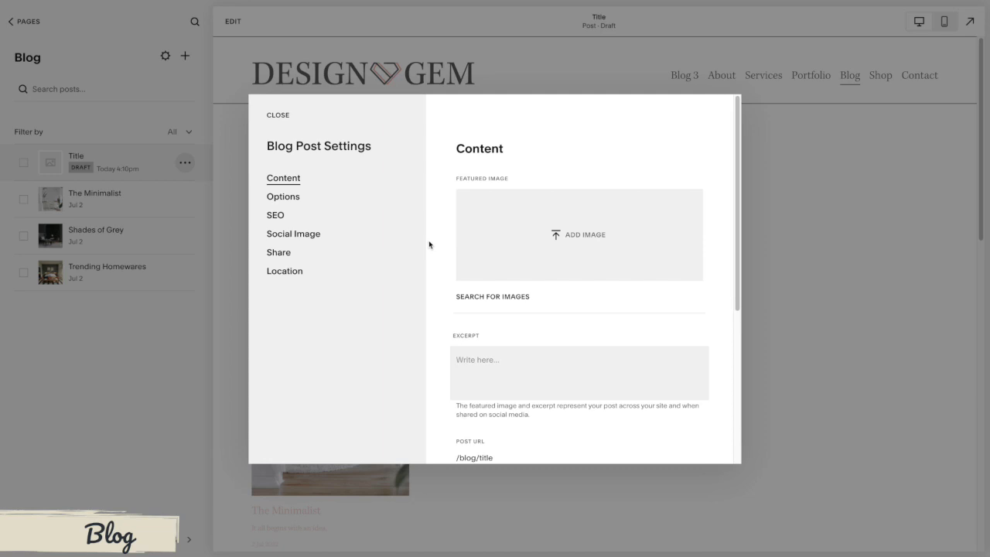
scroll(467, 290, "down", 1)
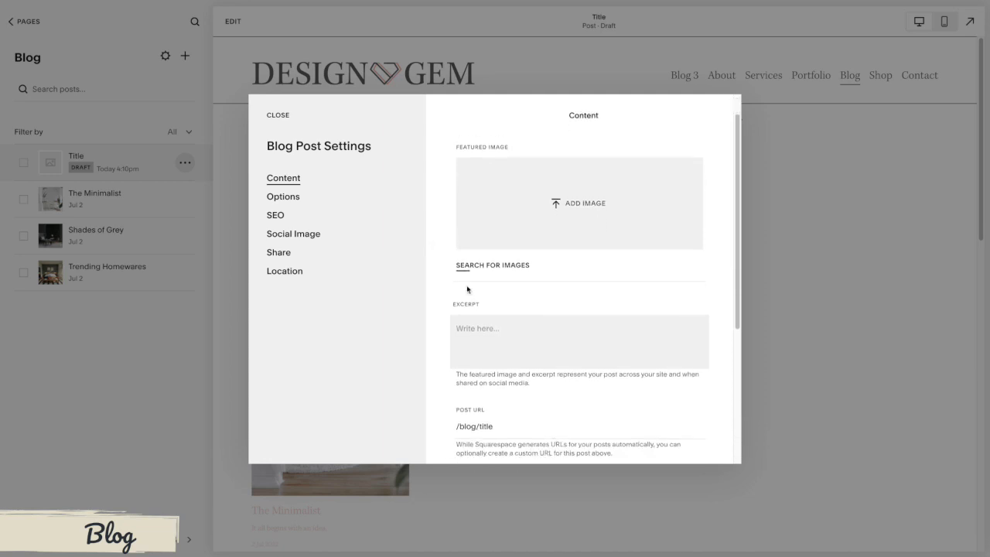
left_click(511, 333)
type("What this blog is about...")
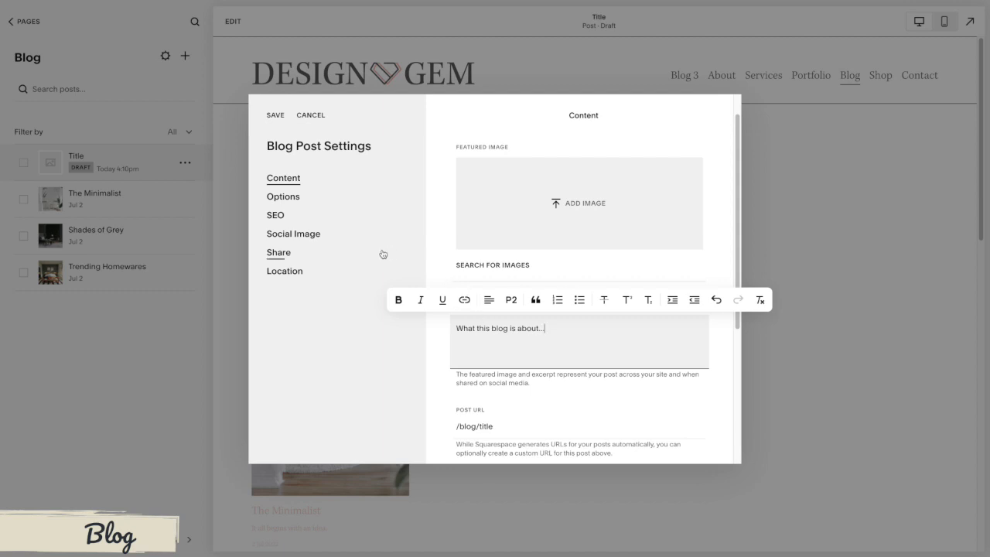
- Add the tag "Tags" in the draft post's options
left_click(283, 197)
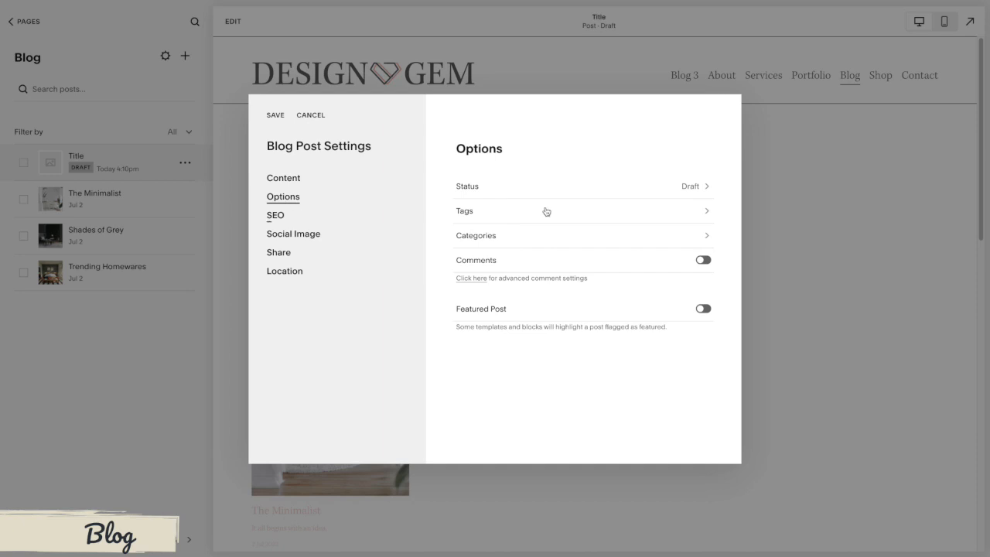
left_click(497, 213)
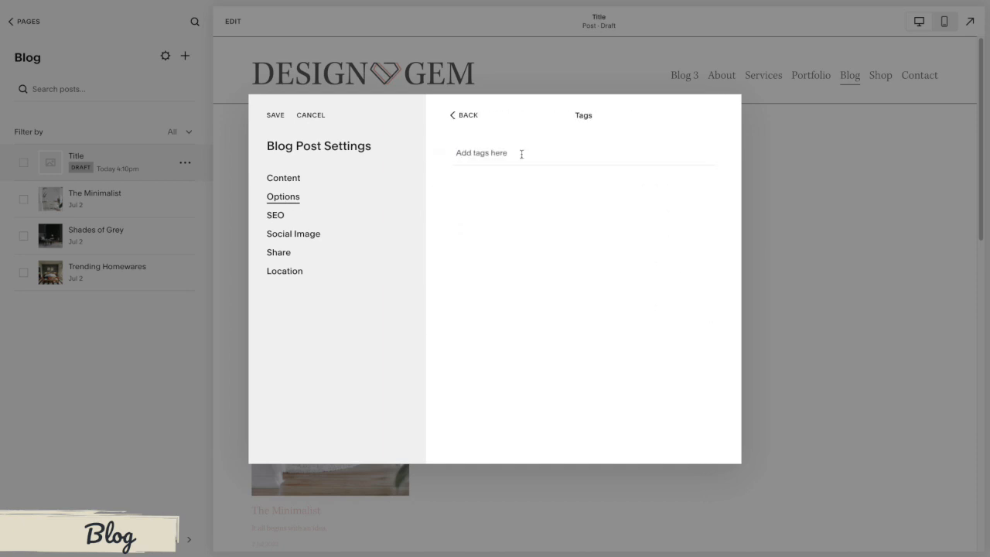
type("Tags")
key("Return")
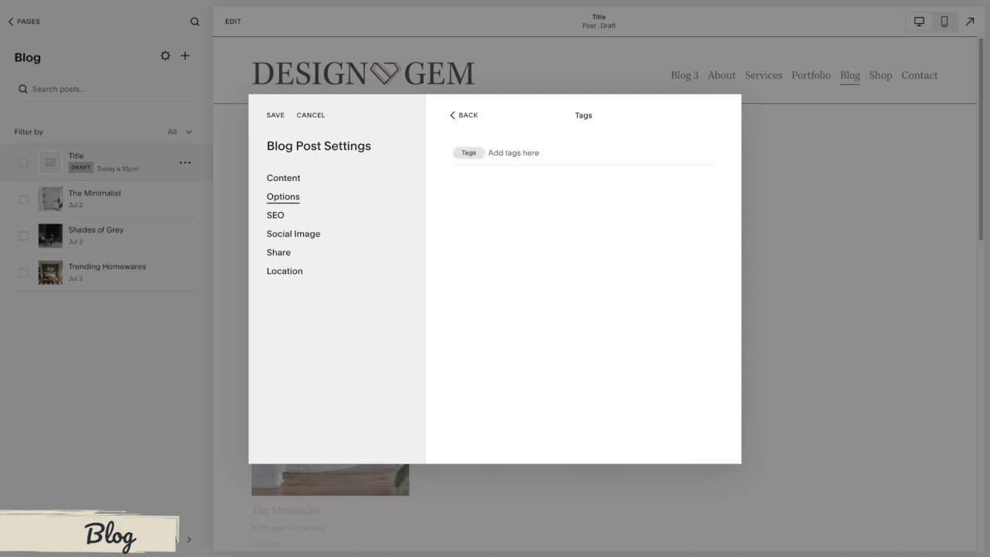
left_click(469, 123)
- Create the post categories "Free tutorials" and "Hints & Tips" and assign "Hints & Tips" to the draft post
left_click(535, 237)
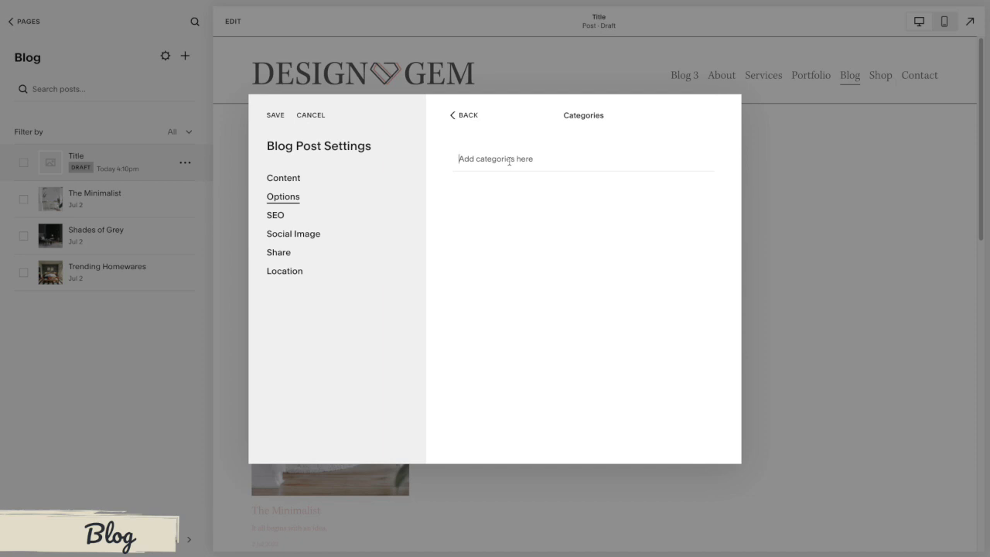
type("Free tutorials")
key("Return")
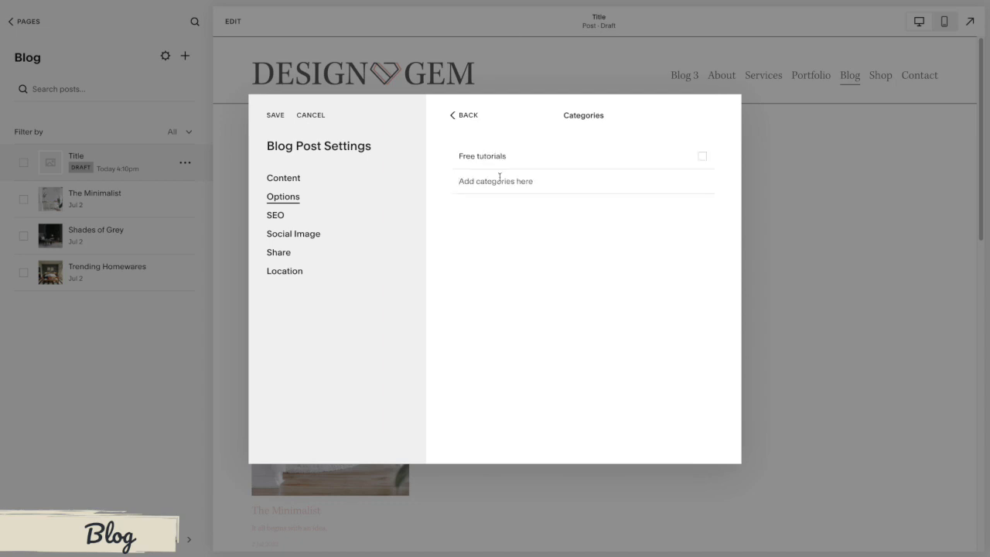
type("Hints & Tips")
key("Return")
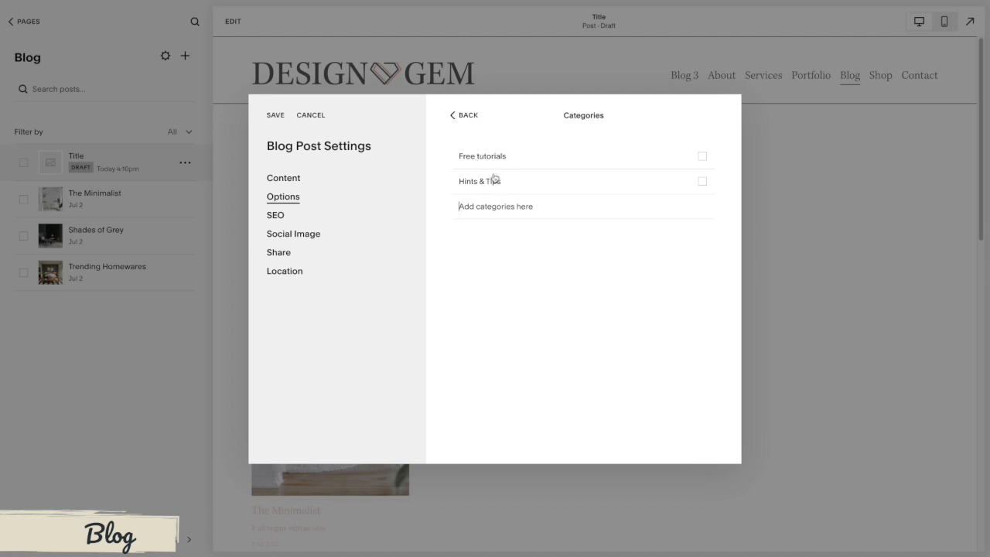
left_click(703, 181)
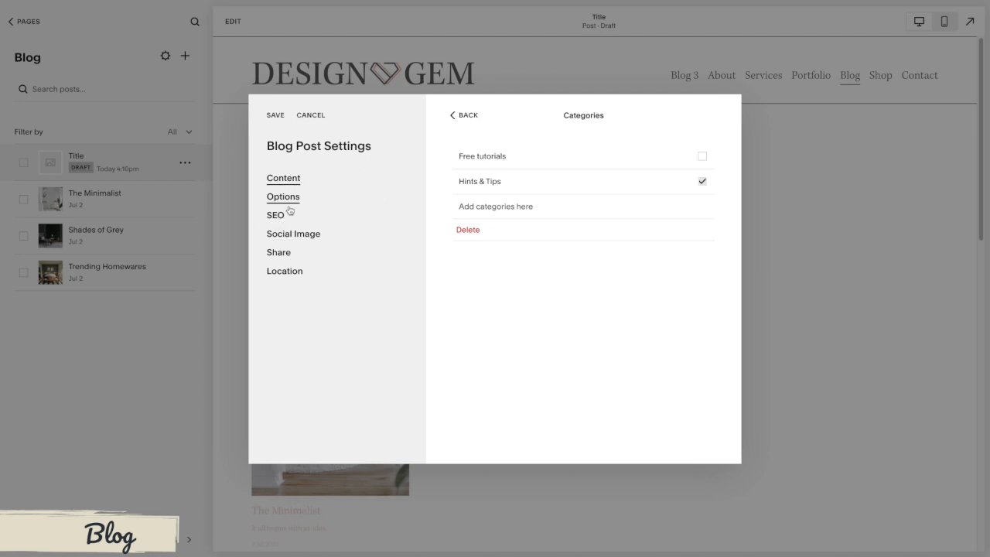
- Review the draft post's SEO, Social Image, Share and Location settings and their available fields
left_click(284, 221)
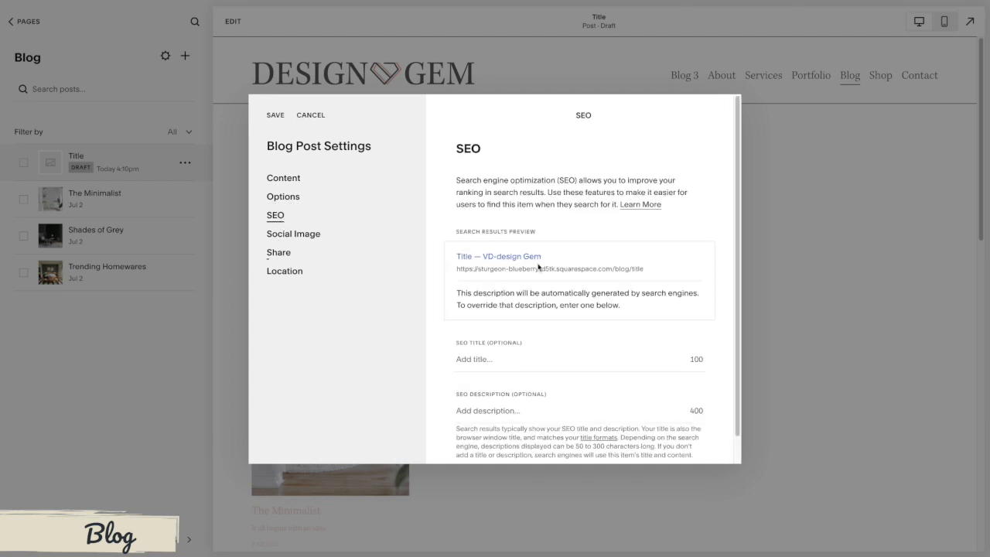
scroll(495, 310, "down", 2)
left_click(488, 334)
left_click(508, 382)
left_click(302, 236)
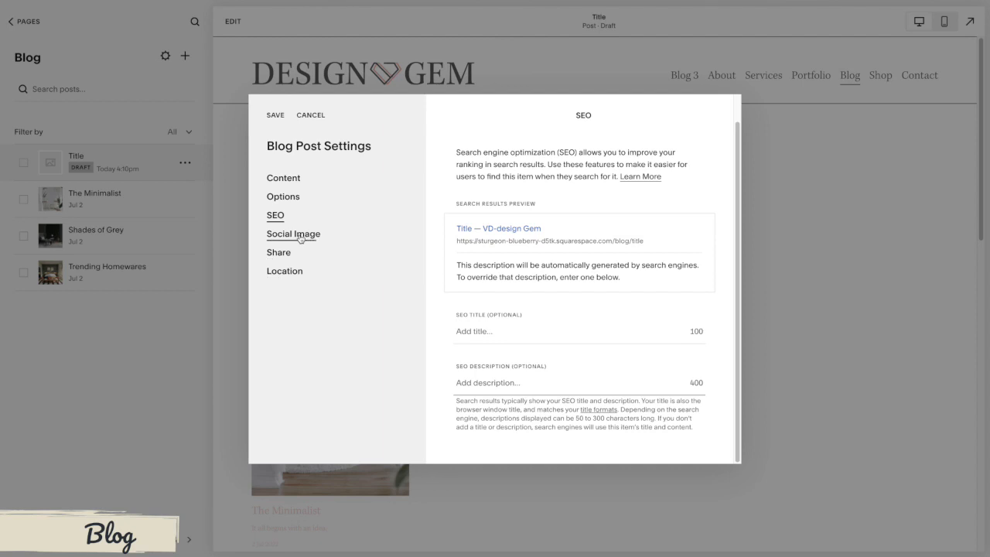
scroll(681, 291, "down", 1)
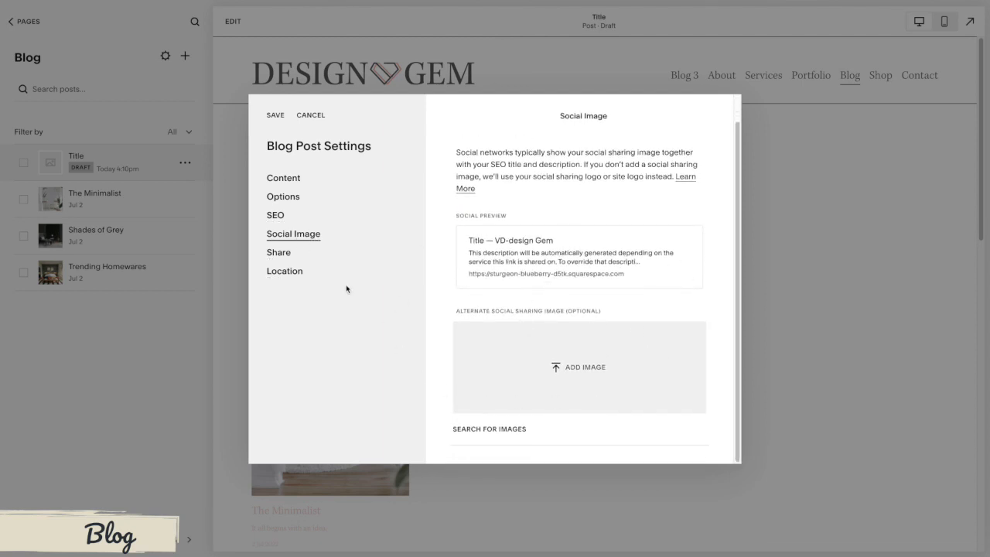
left_click(278, 254)
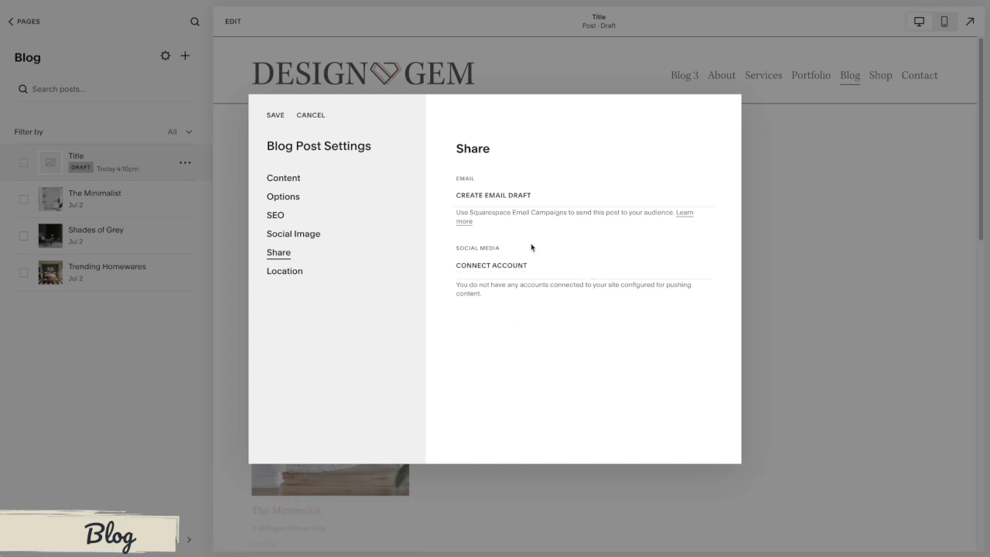
left_click(291, 278)
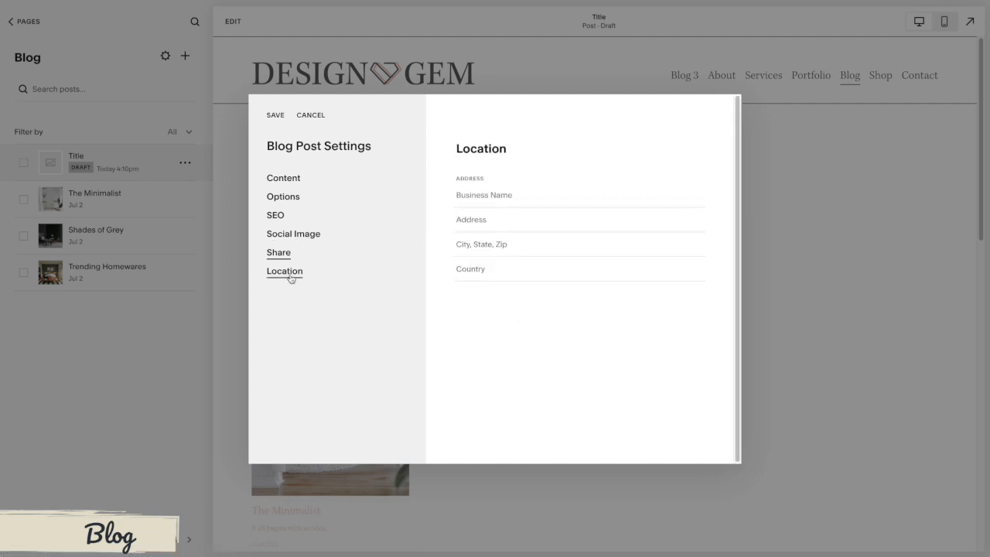
left_click(461, 193)
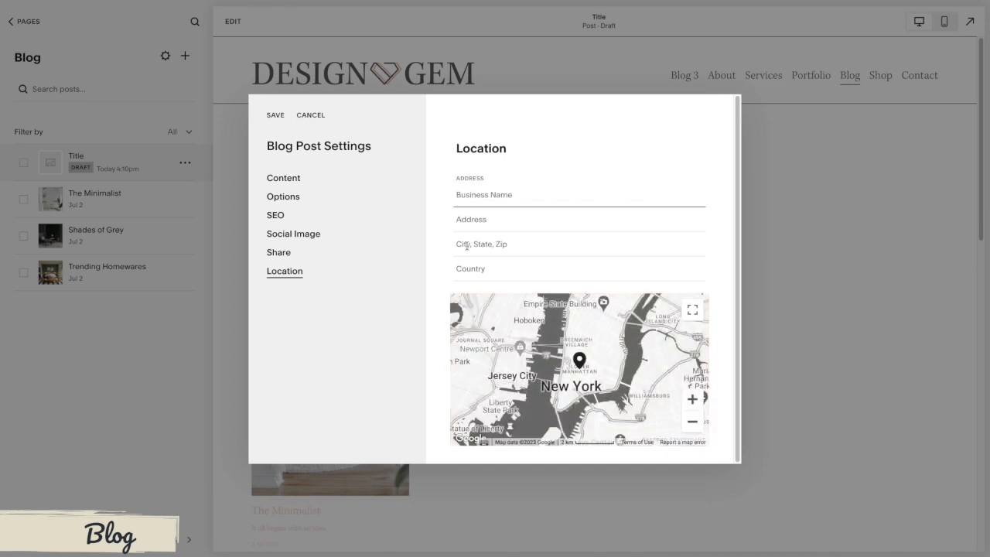
left_click(486, 222)
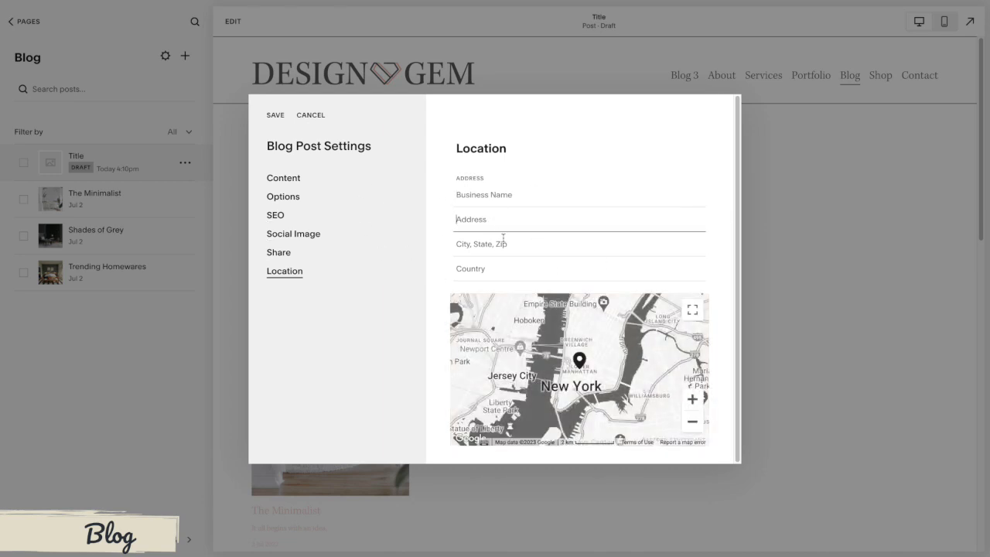
left_click(499, 196)
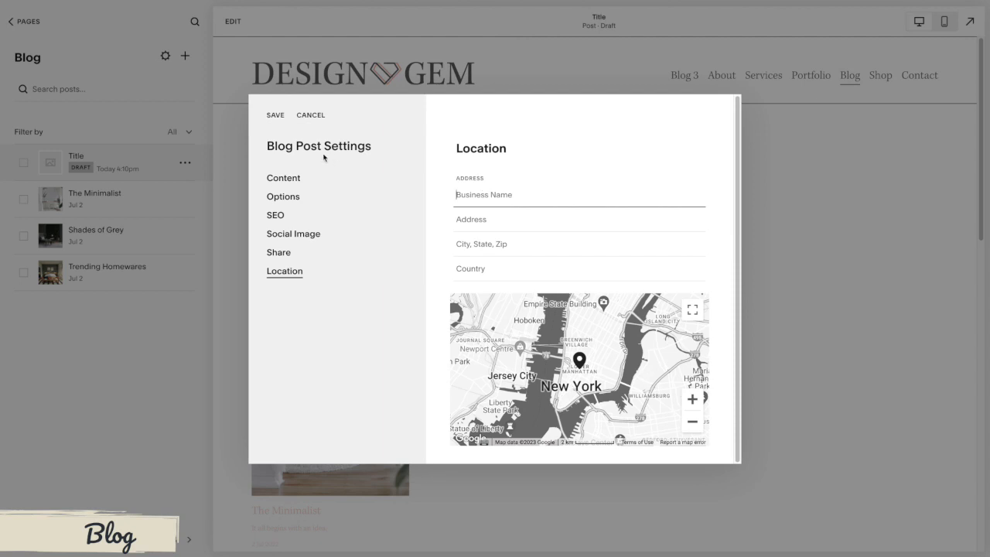
- Return to the post's content settings and discard all unsaved changes to the blog post settings
left_click(283, 179)
left_click(310, 116)
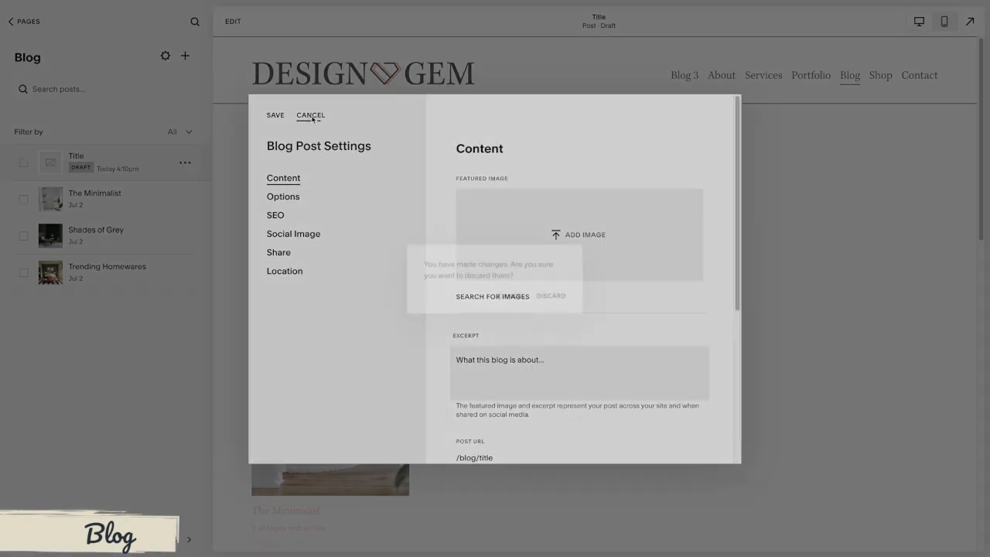
left_click(556, 298)
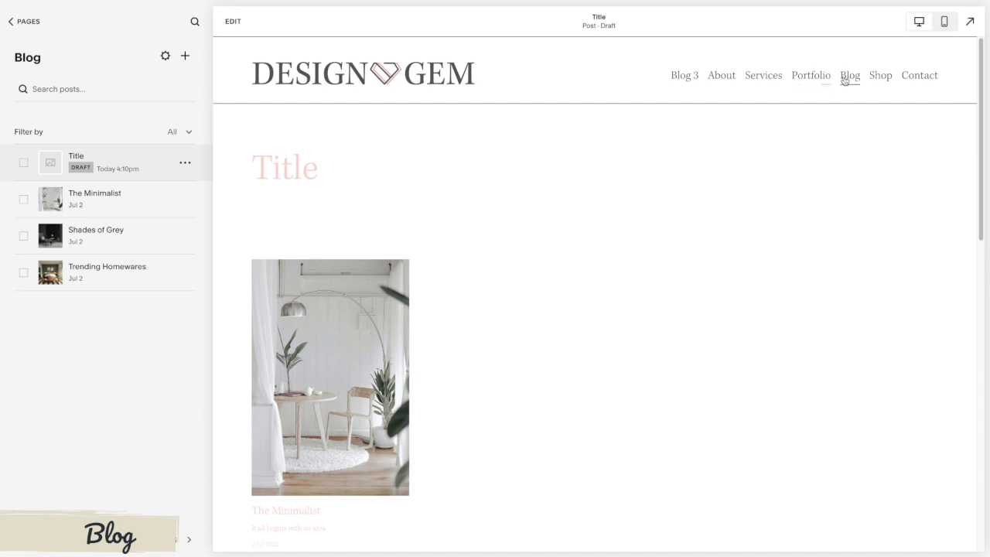
- Open the published Blog page and look over its grid of posts
left_click(846, 79)
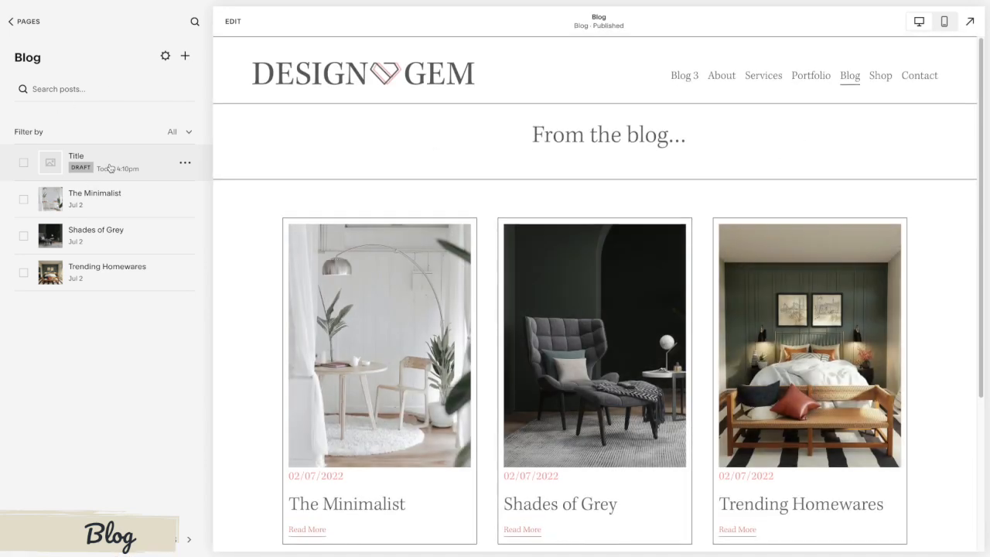
scroll(530, 249, "down", 2)
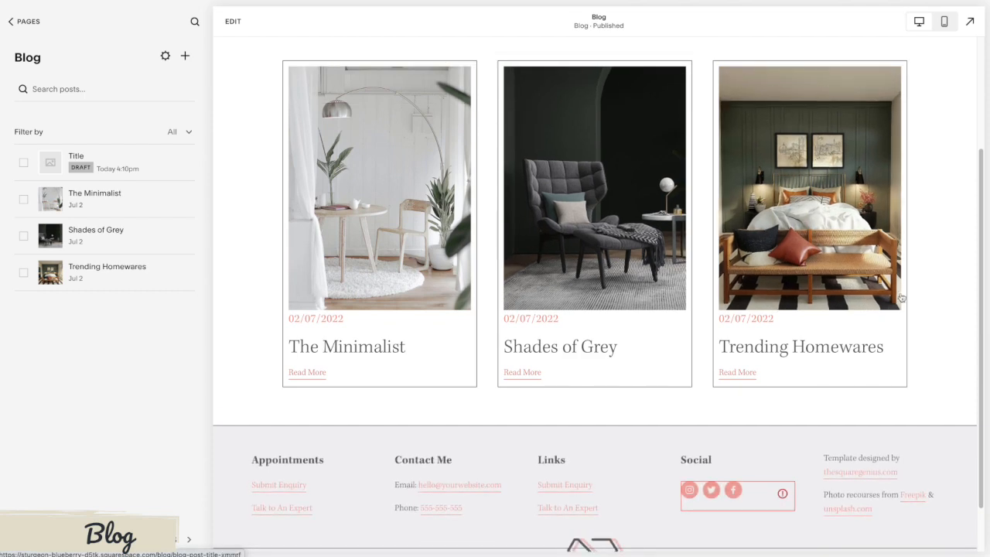
scroll(941, 282, "up", 2)
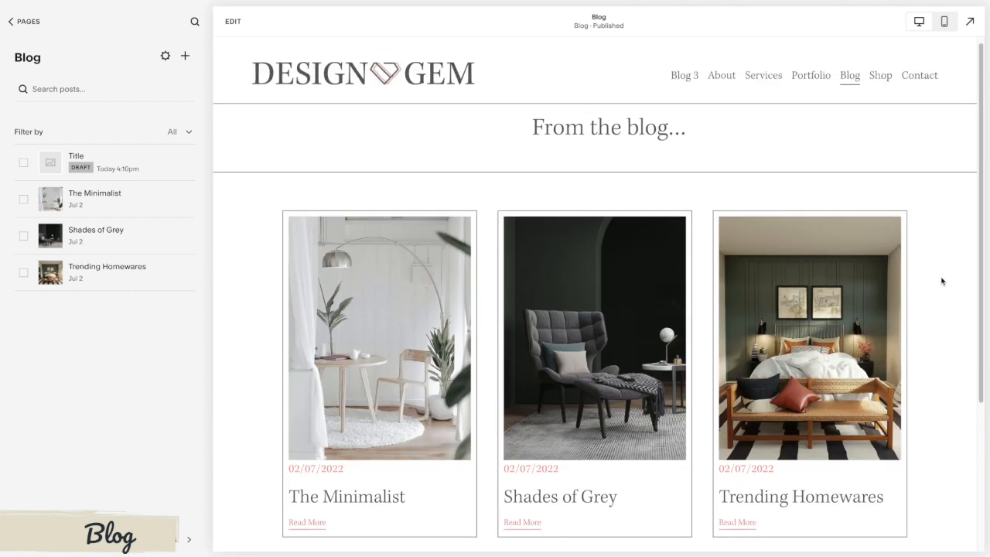
scroll(941, 282, "down", 1)
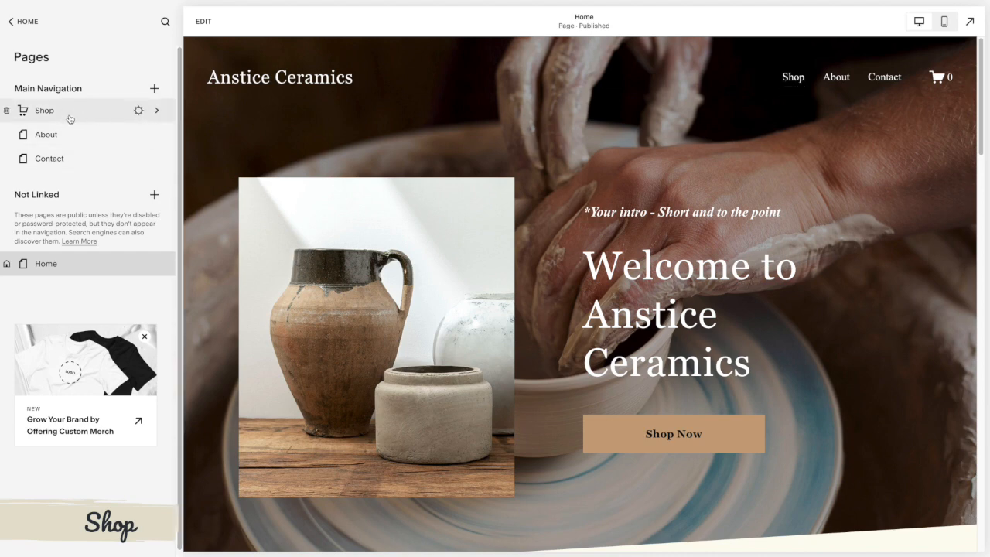
- Check the page types available for the main navigation, then open the existing Shop page of the Anstice Ceramics site
left_click(154, 89)
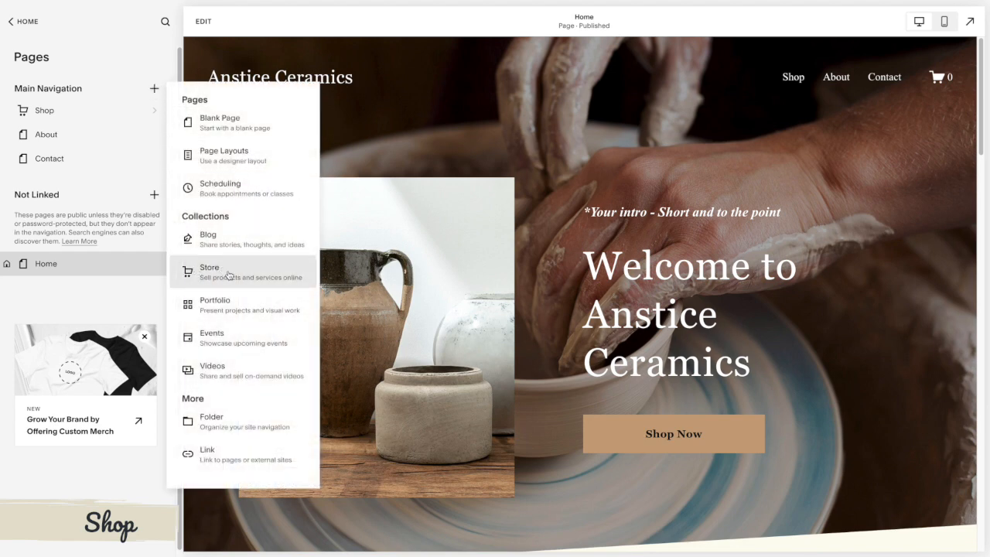
left_click(109, 71)
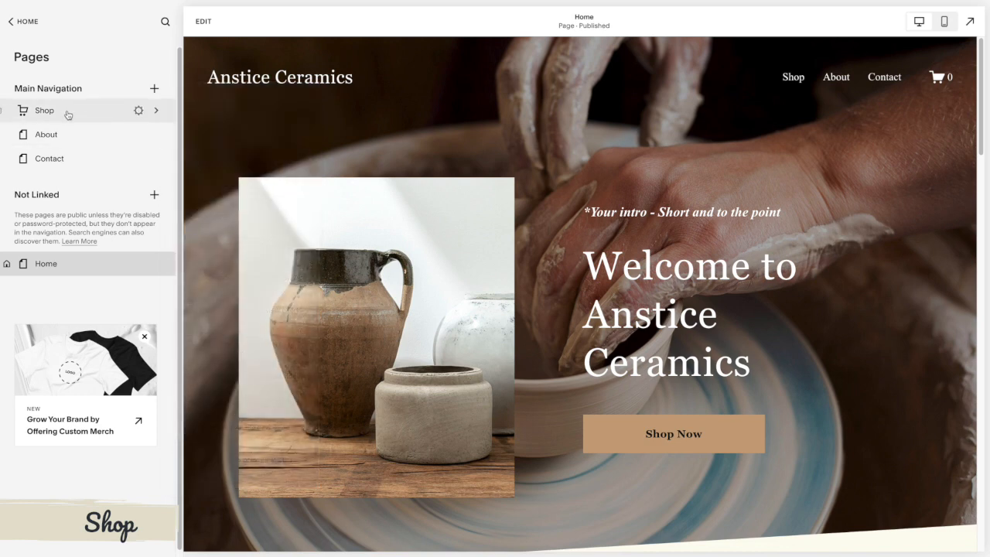
left_click(68, 113)
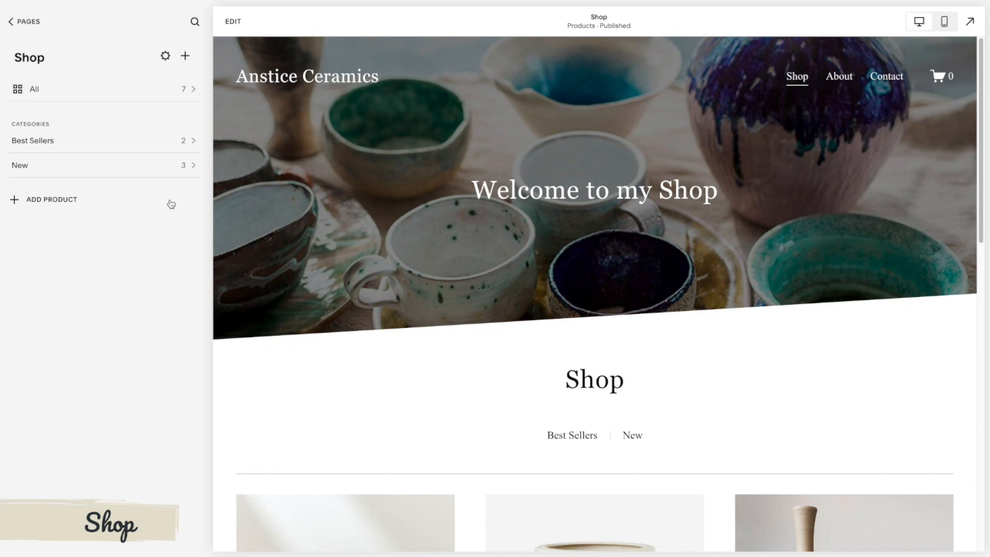
- Look over the Shop page's products, then start a new physical product and name it "Product"
scroll(773, 480, "down", 3)
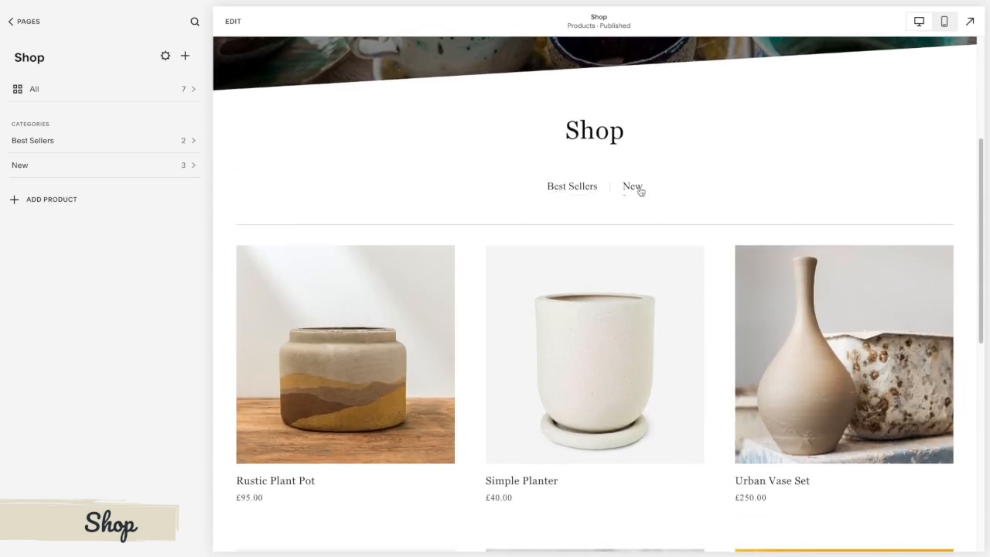
scroll(610, 290, "down", 3)
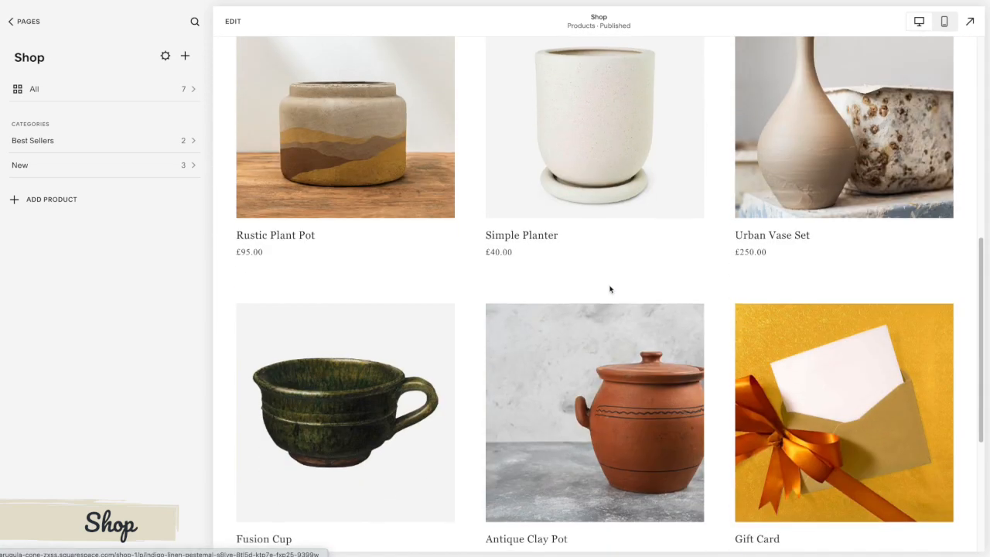
scroll(611, 289, "up", 6)
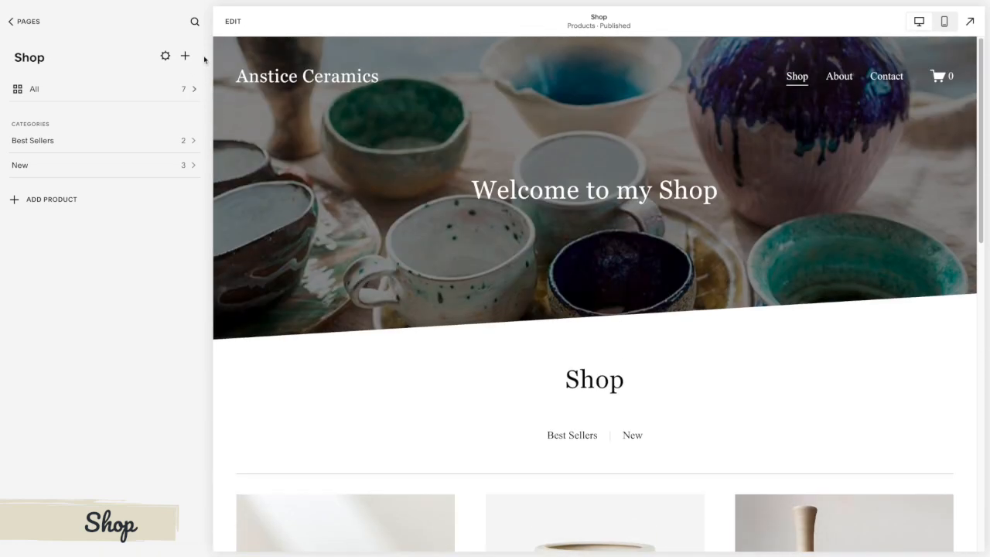
left_click(185, 56)
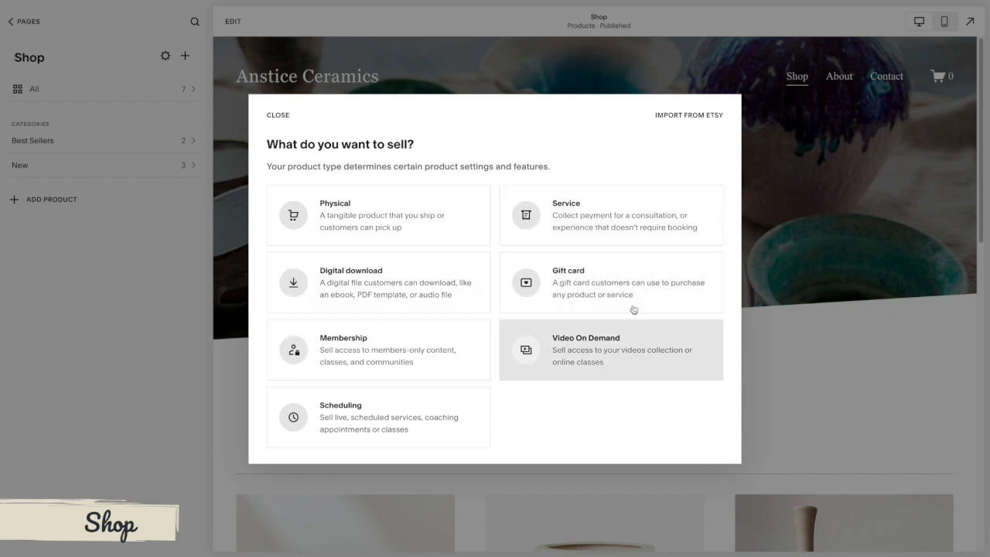
left_click(362, 219)
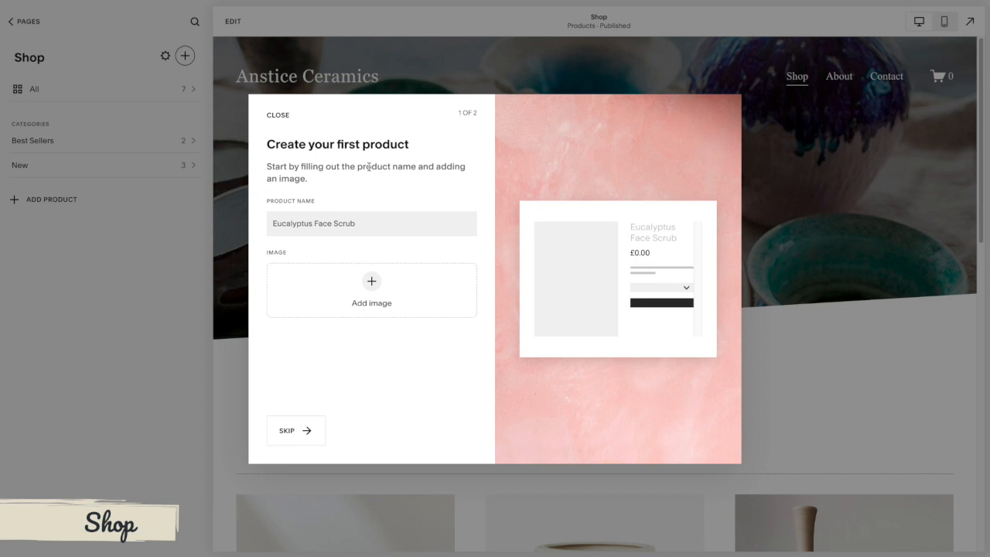
left_click(377, 226)
type("Product")
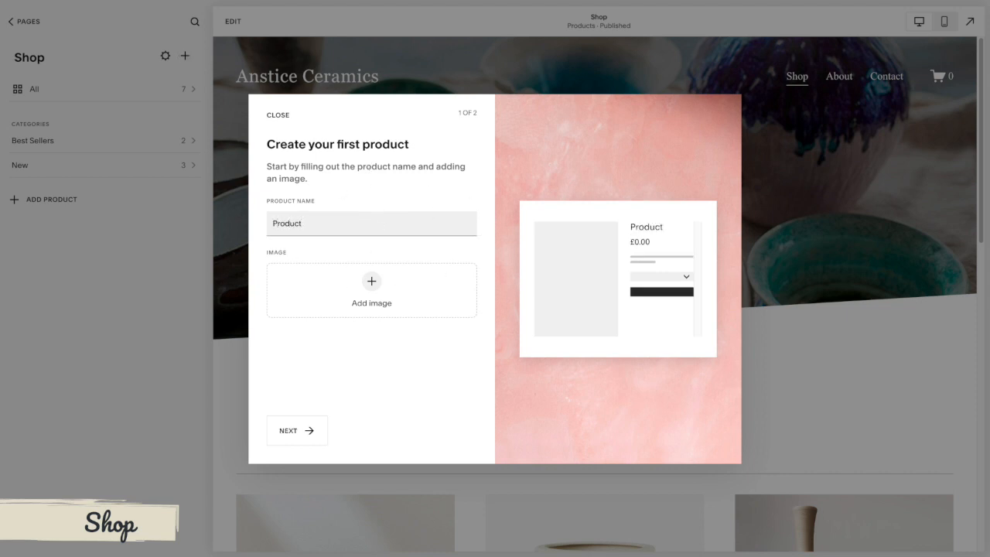
- Add the green cup image pottery.jpg from the image library to the new product
left_click(370, 285)
left_click(419, 311)
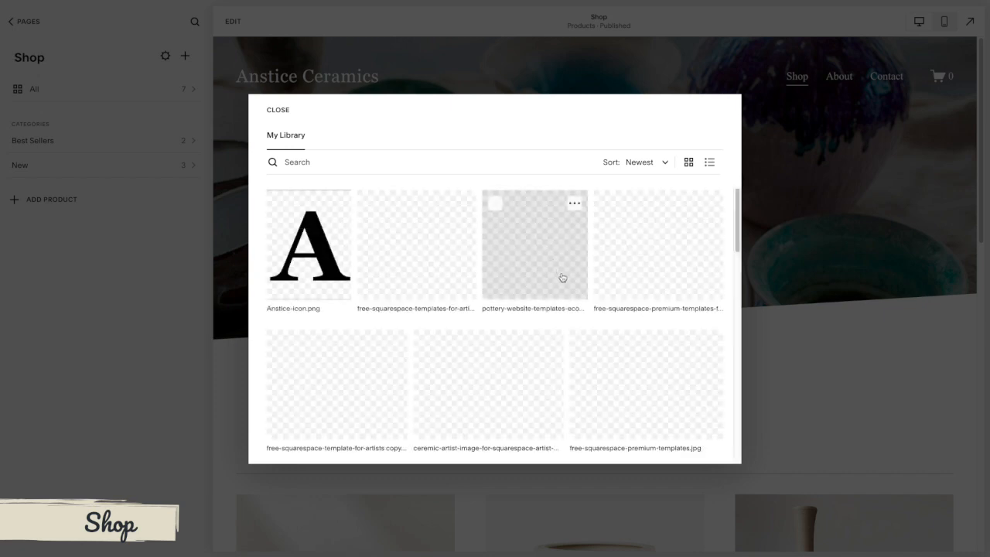
scroll(566, 281, "down", 1)
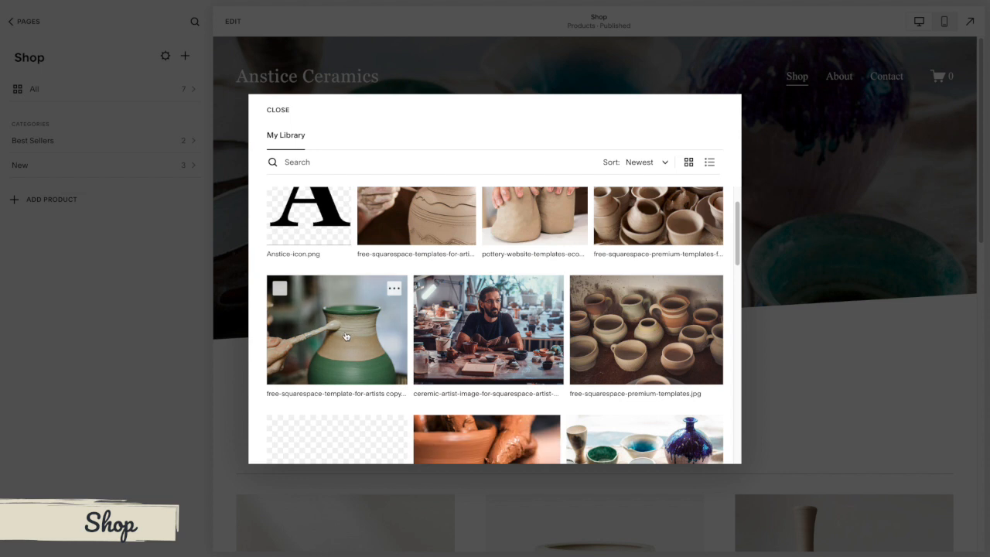
scroll(348, 331, "down", 5)
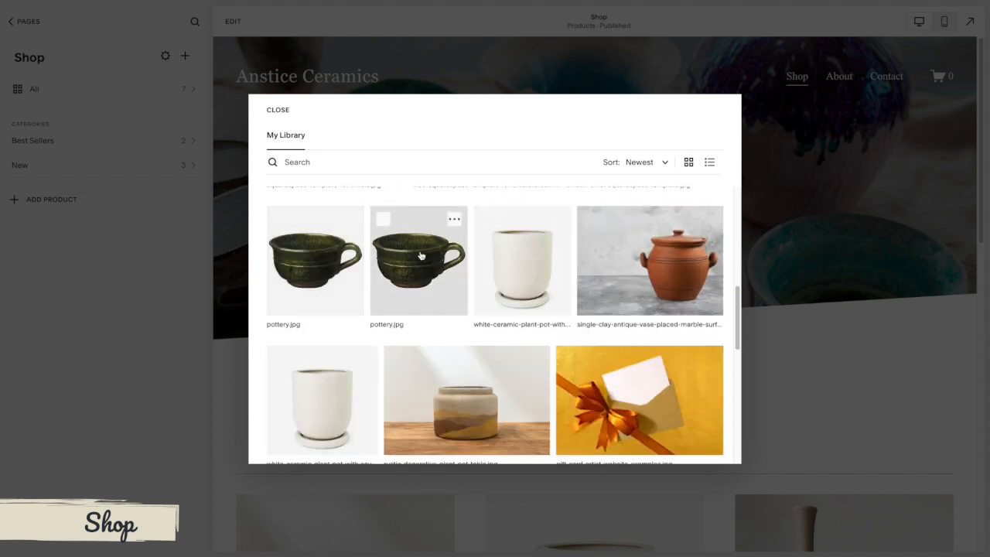
left_click(421, 256)
left_click(707, 445)
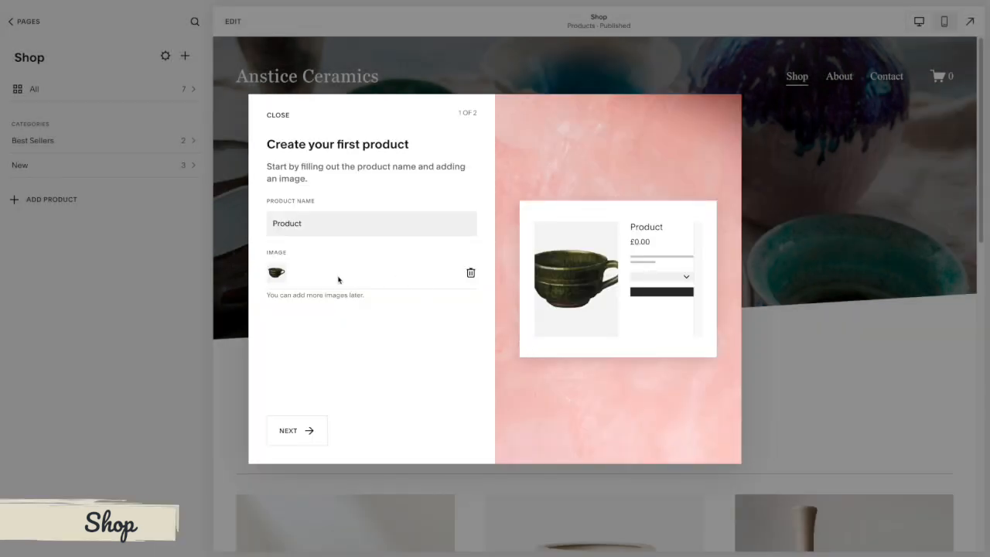
- Continue to the inventory setup and set the product's price to £150.00
left_click(295, 433)
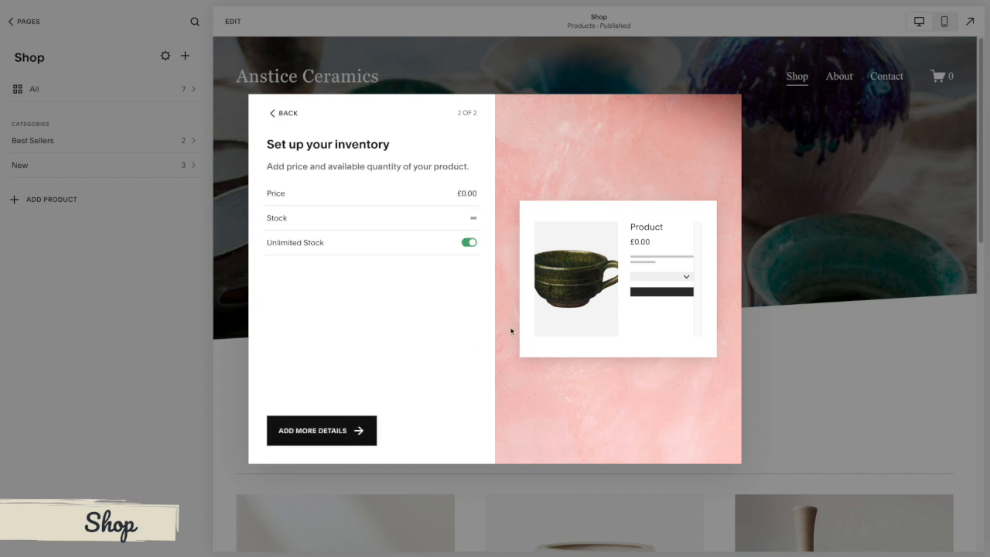
left_click(379, 191)
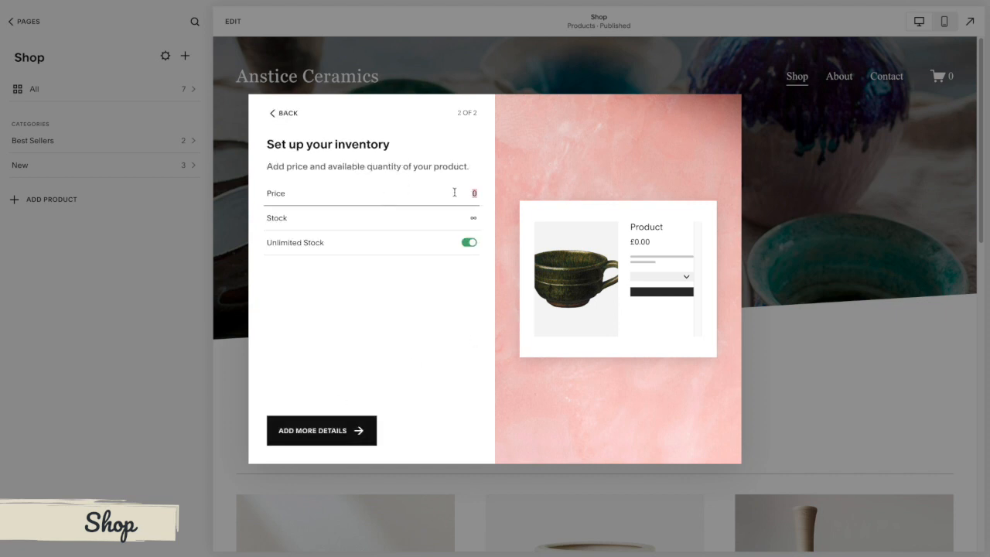
type("150.00")
left_click(423, 223)
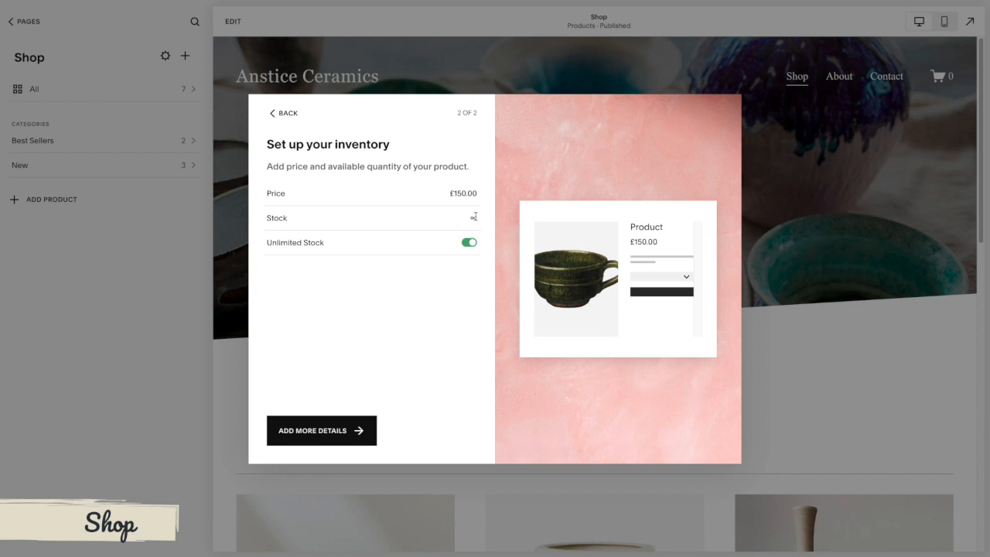
- Turn off unlimited stock, set the stock to 50 and continue to the full product details
left_click(468, 244)
left_click(465, 218)
left_click(458, 292)
left_click(458, 222)
left_click(322, 431)
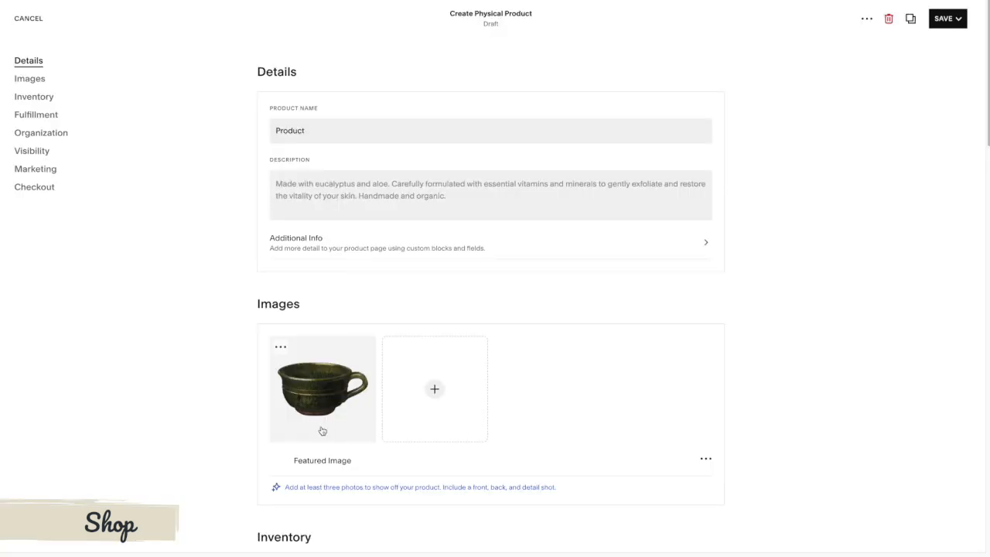
- Extend the product name to "Product Example" and enter "Full description..." as its description
left_click(497, 187)
left_click(413, 136)
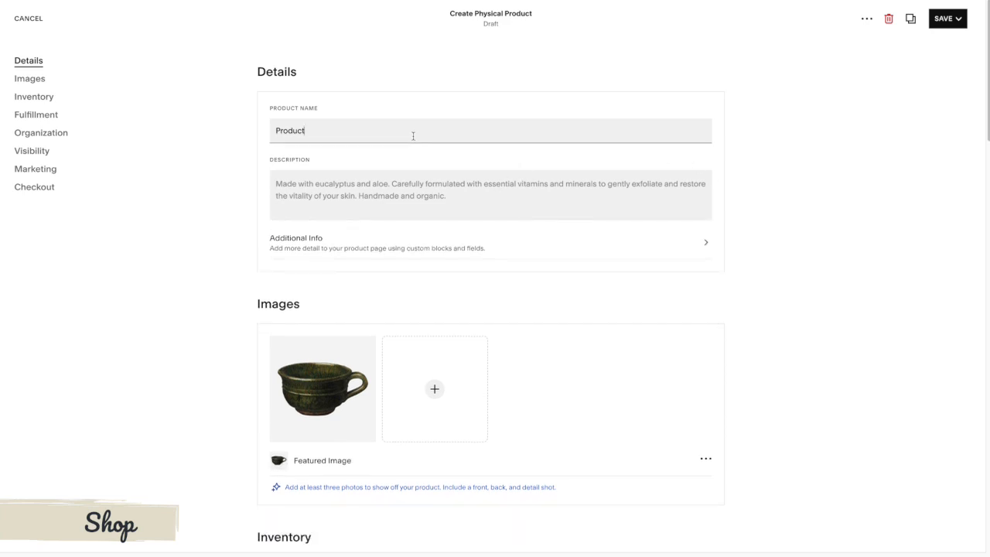
type("Example")
left_click(394, 178)
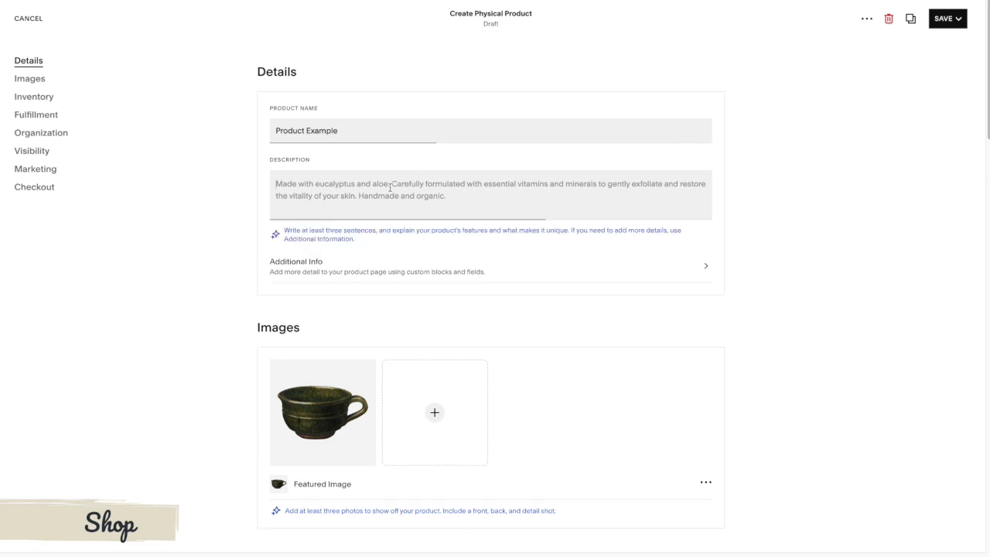
type("Full de")
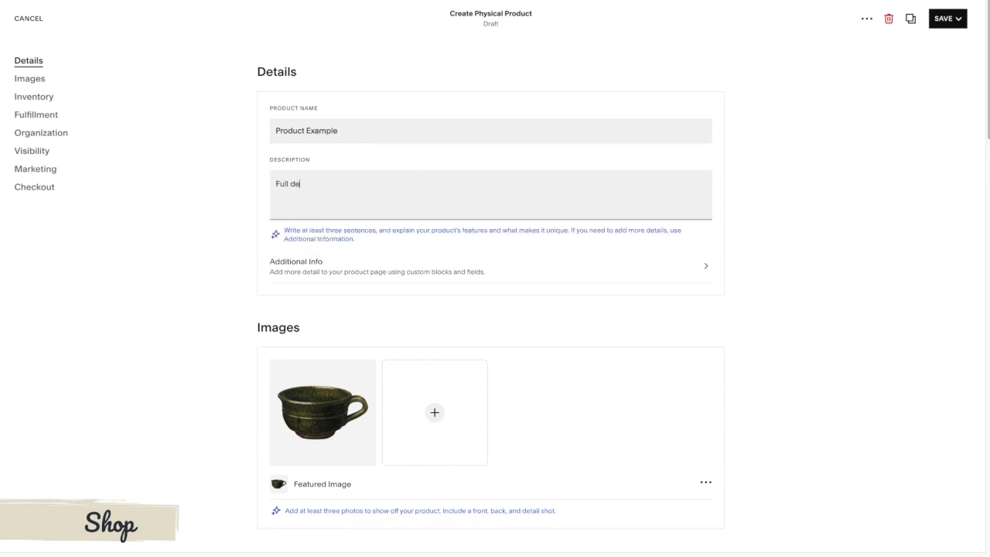
type("scription...")
left_click(366, 194)
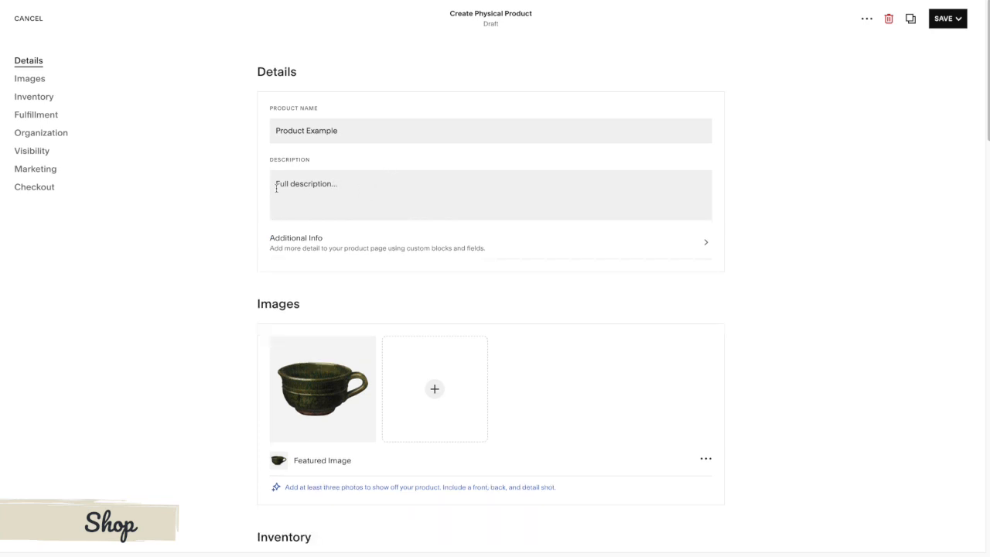
- Append the word "links" to the product description and link it to /home
left_click_drag(275, 184, 405, 176)
left_click(404, 176)
left_click(386, 185)
type("links")
left_click_drag(363, 181, 338, 183)
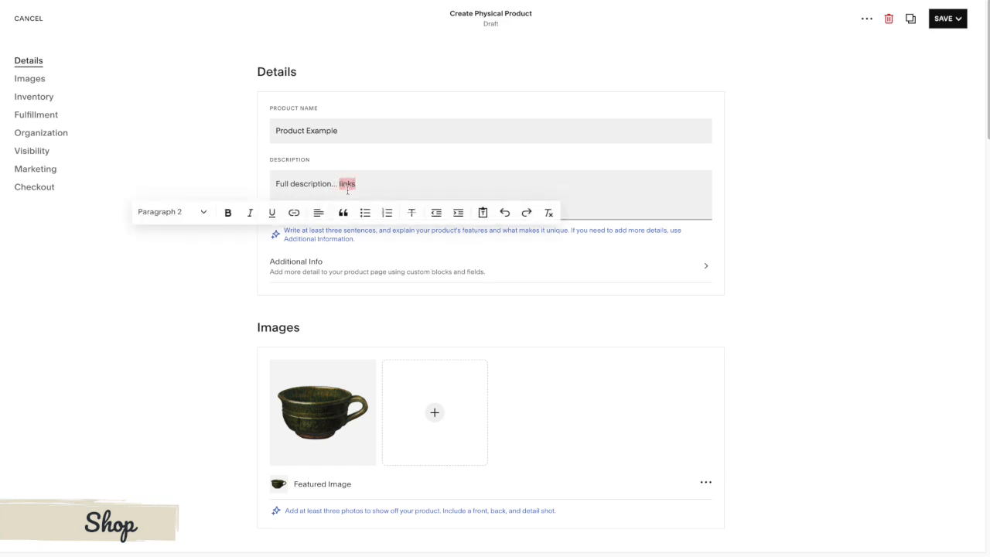
left_click(294, 213)
type("/home")
left_click(216, 285)
left_click(285, 261)
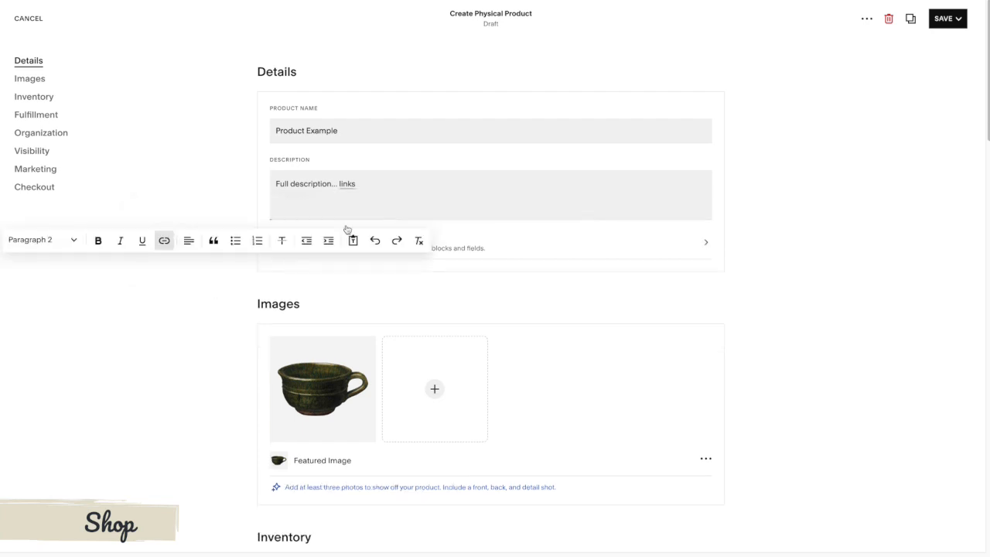
left_click(377, 189)
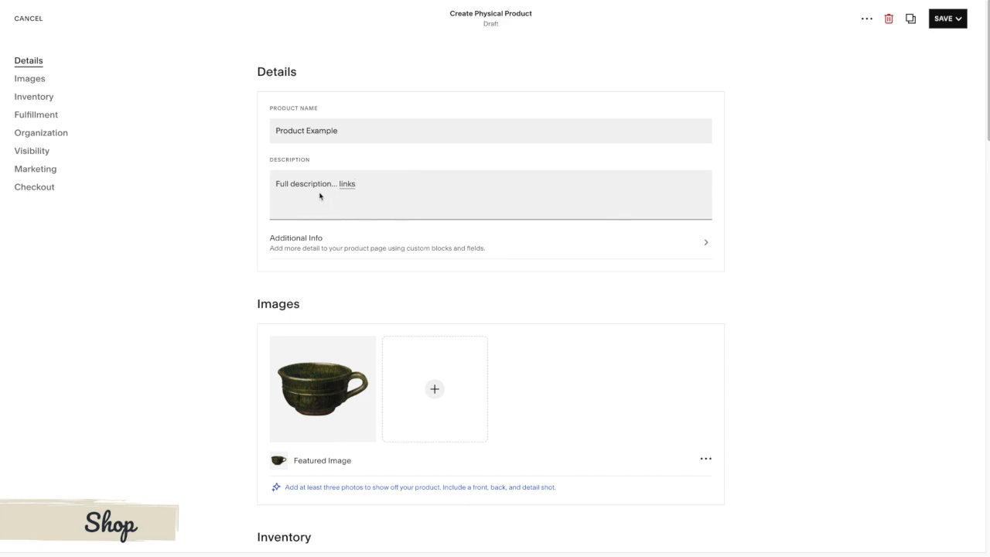
left_click(315, 194)
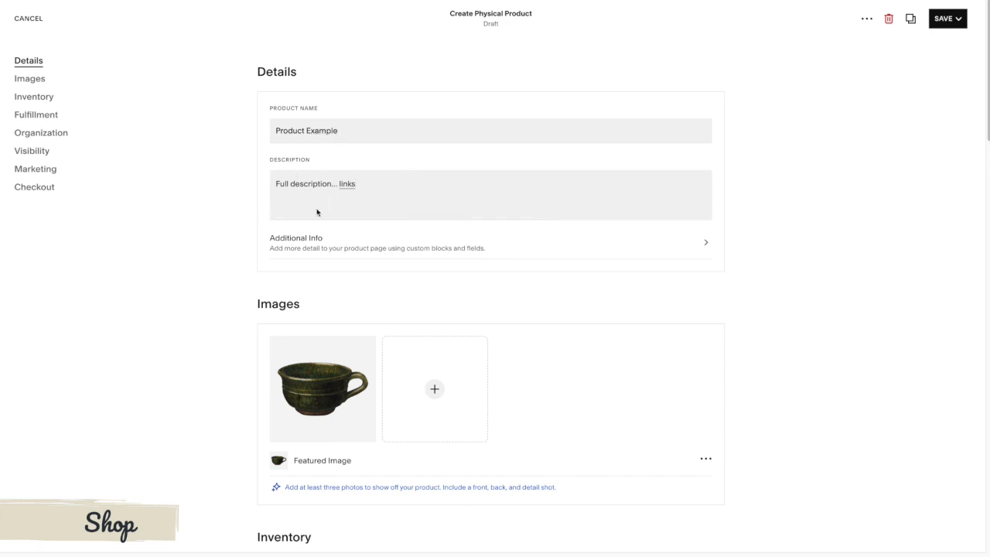
- Look over the product's Additional Info option and the thumbnail and upload options in its Images section
scroll(317, 212, "down", 1)
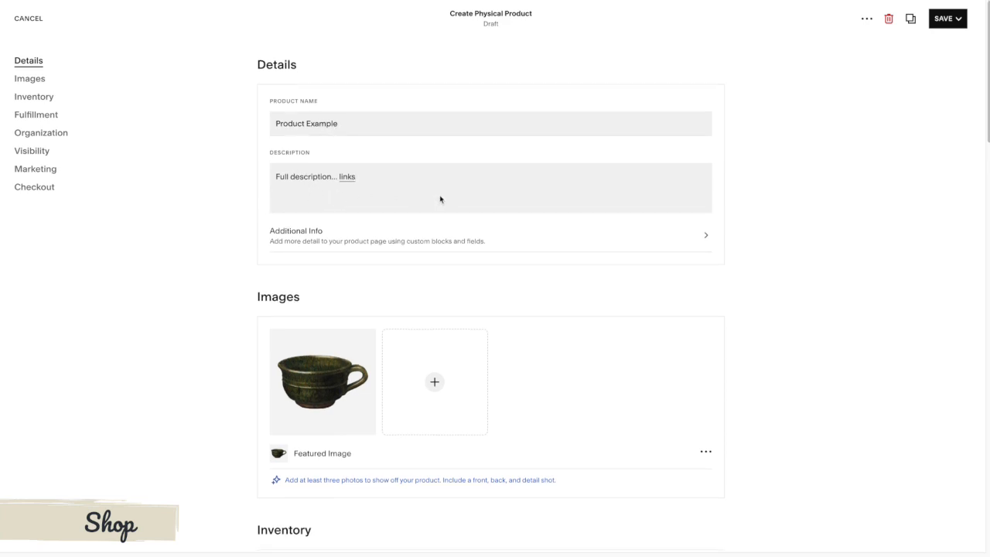
scroll(440, 200, "down", 1)
scroll(465, 191, "down", 1)
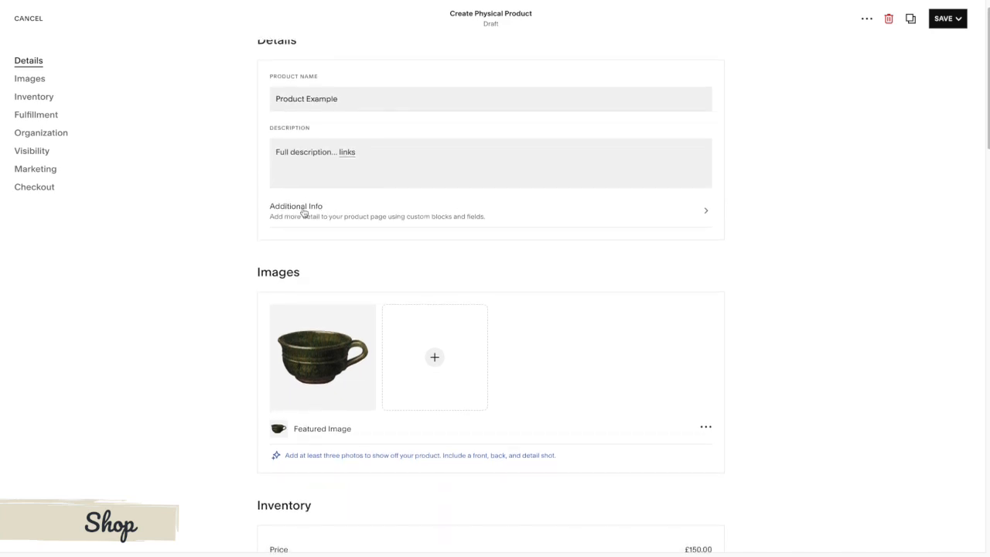
scroll(396, 254, "down", 2)
scroll(424, 248, "down", 1)
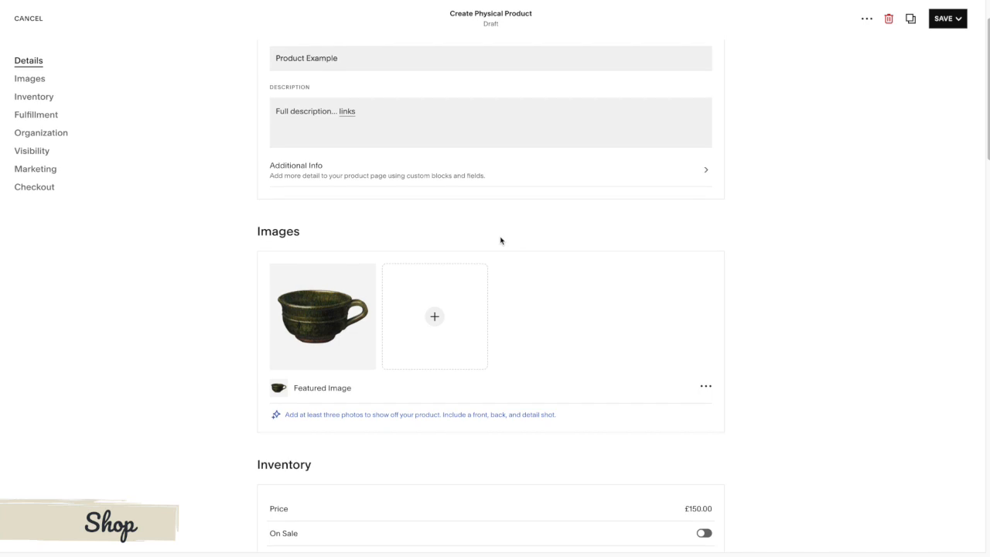
scroll(533, 231, "down", 2)
scroll(533, 233, "down", 3)
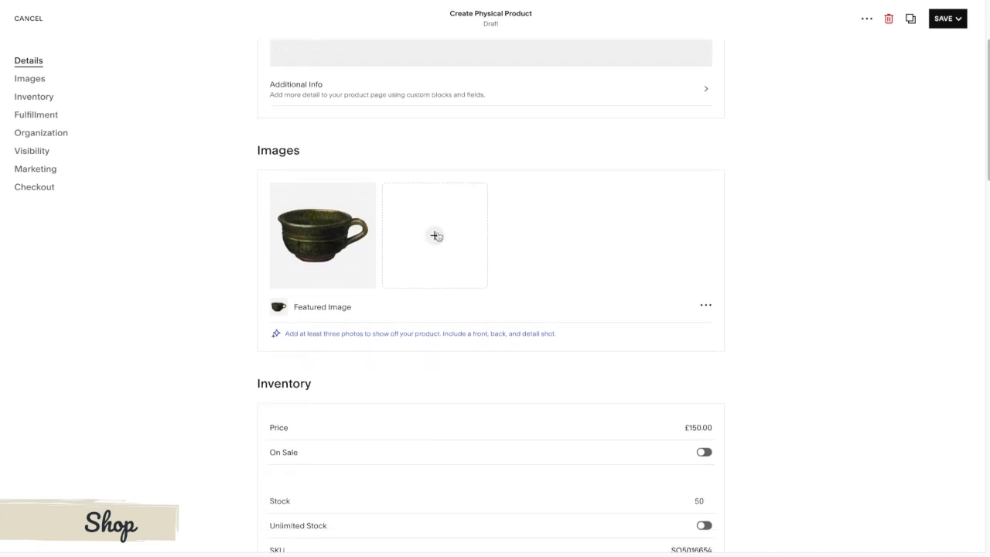
mouse_move(334, 260)
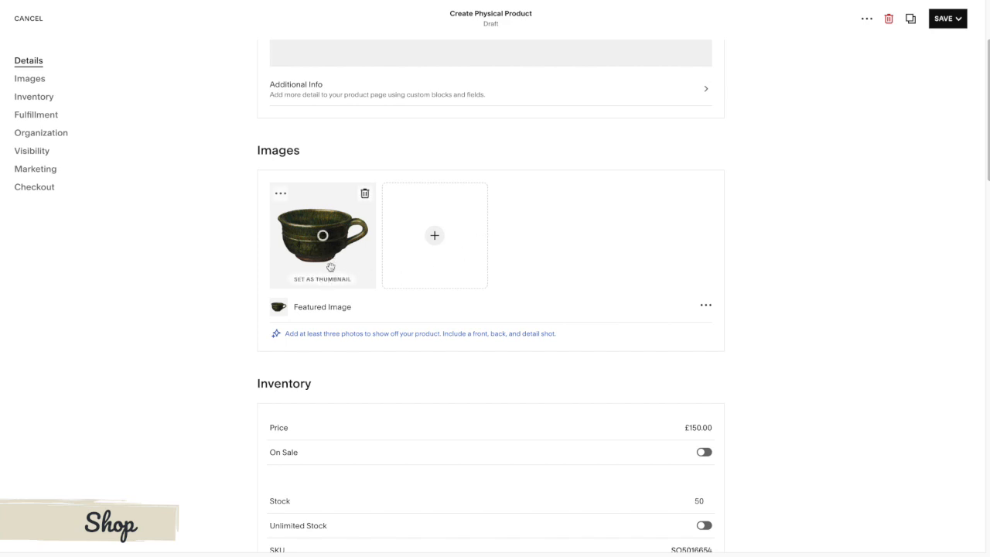
- Put the product on sale with a sale price of £100.00
scroll(331, 267, "down", 1)
scroll(333, 265, "down", 3)
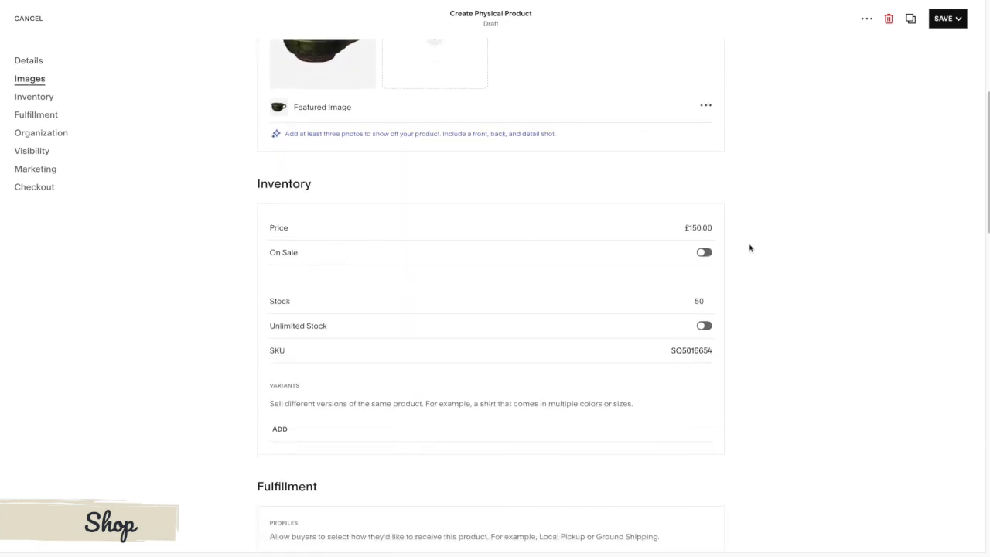
left_click(706, 254)
left_click(697, 279)
type("100.00")
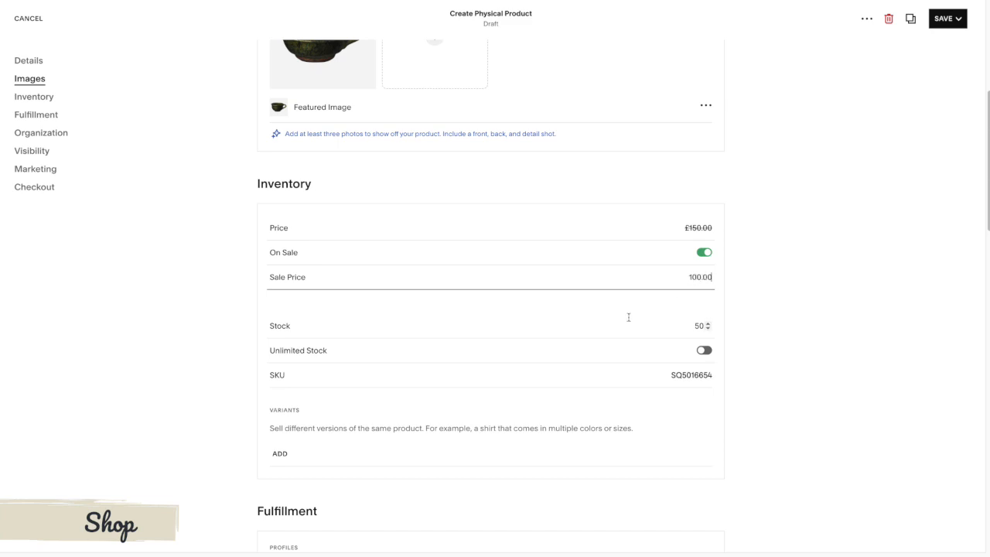
left_click(783, 297)
- Examine the product's stock, SKU and variants settings along with its image options
scroll(643, 263, "down", 2)
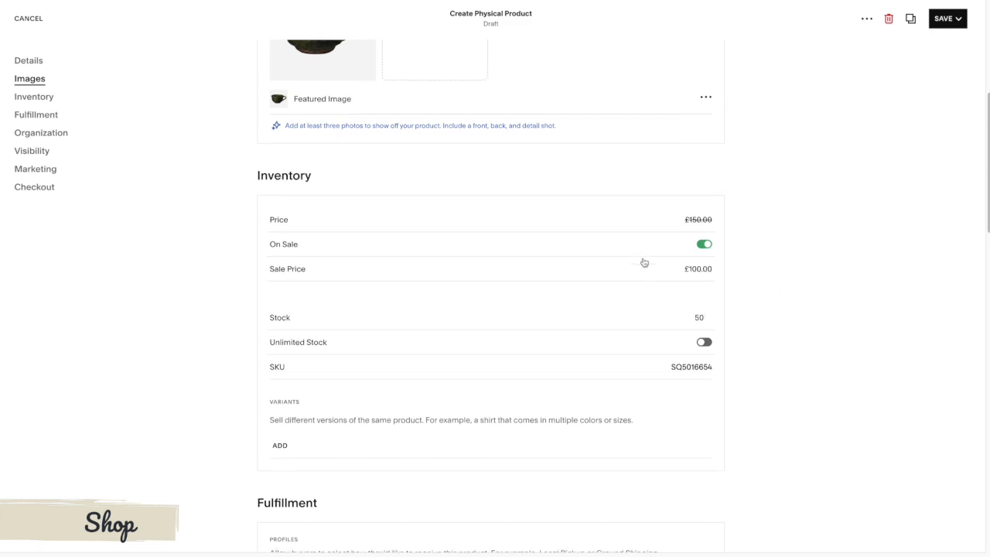
scroll(642, 257, "down", 1)
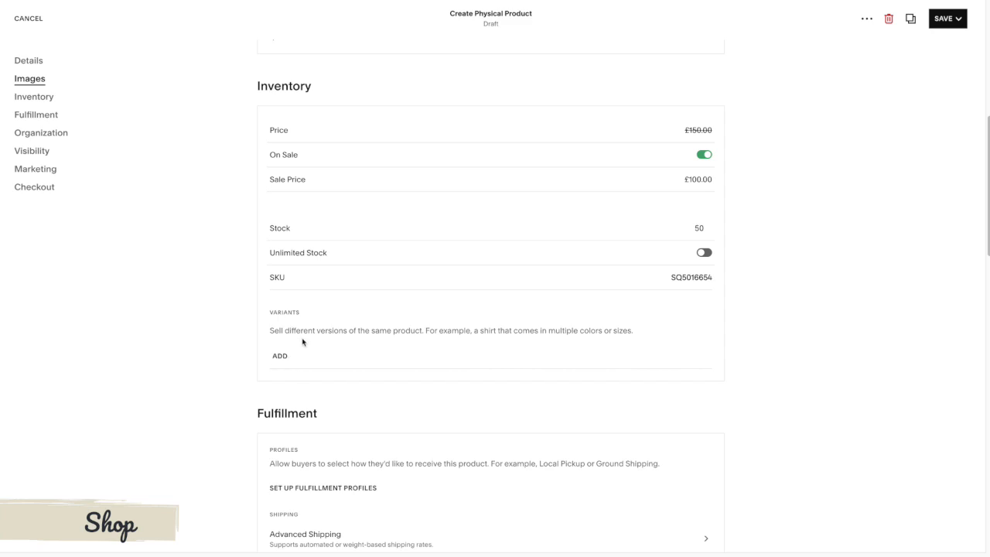
scroll(355, 338, "up", 3)
scroll(353, 338, "up", 2)
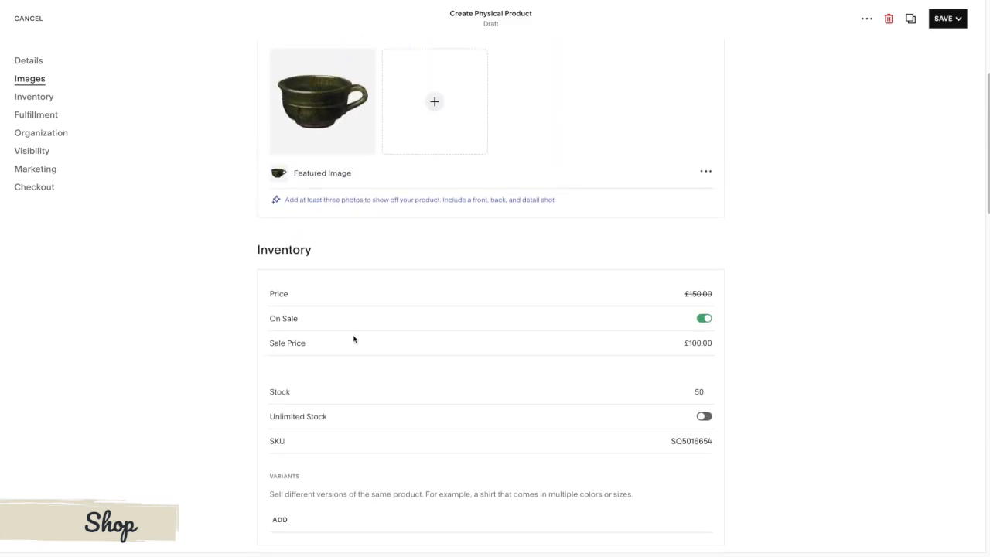
mouse_move(296, 153)
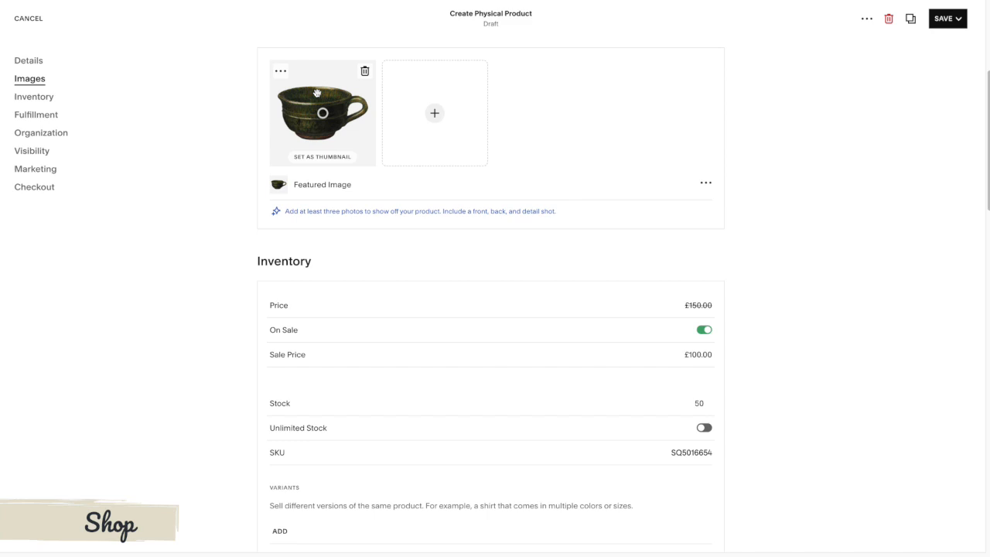
scroll(318, 114, "up", 1)
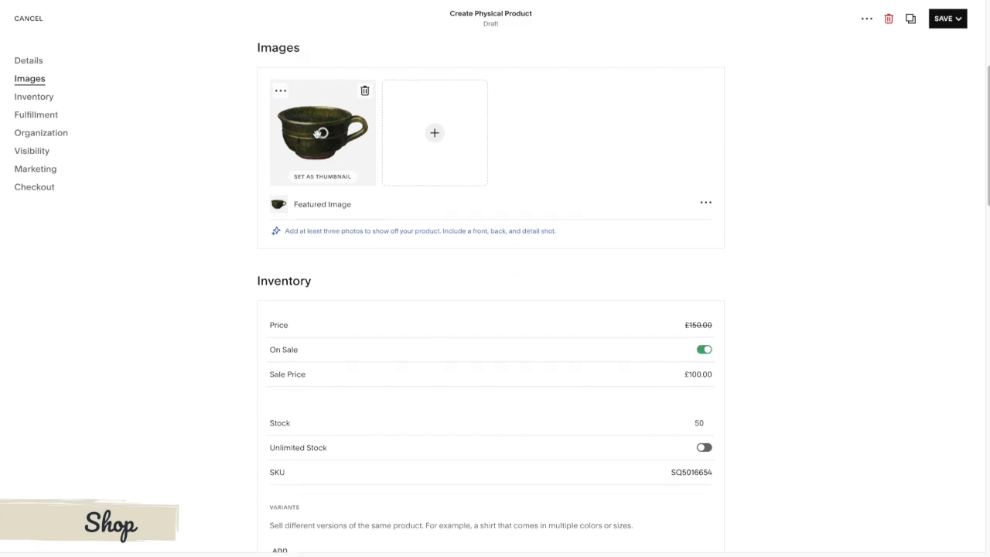
scroll(317, 132, "down", 3)
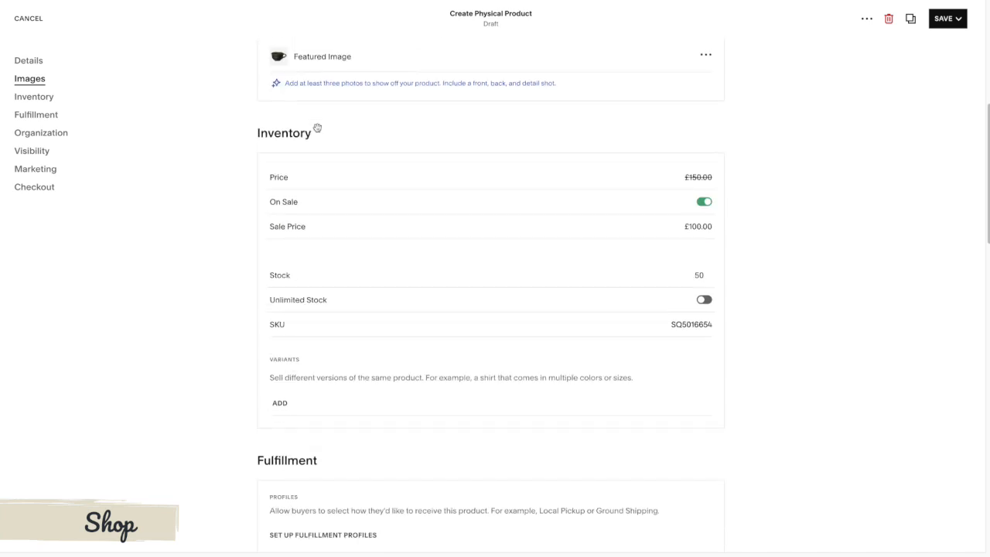
- Add a Color option to the product with the variants yellow, blue and green
left_click(280, 388)
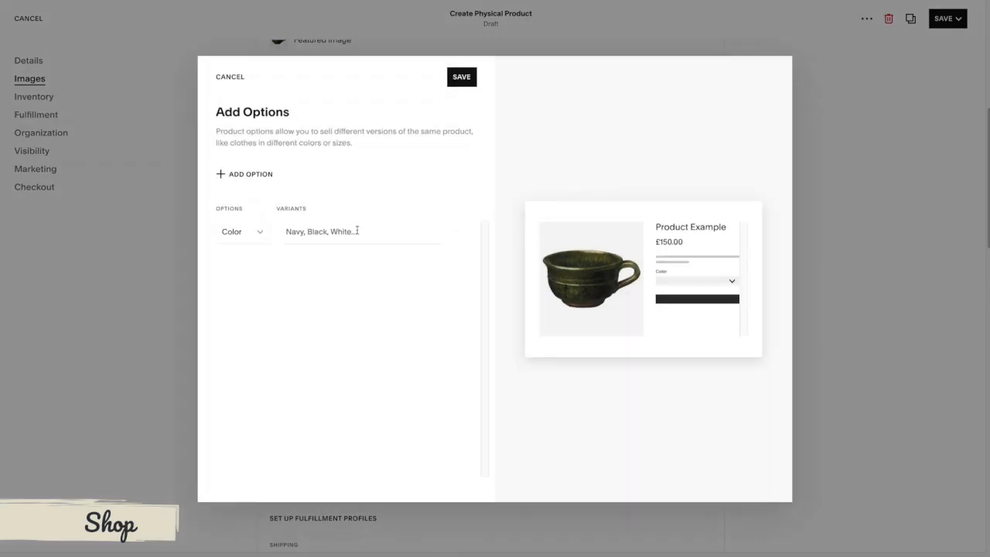
left_click(331, 231)
type("yellow")
key("Return")
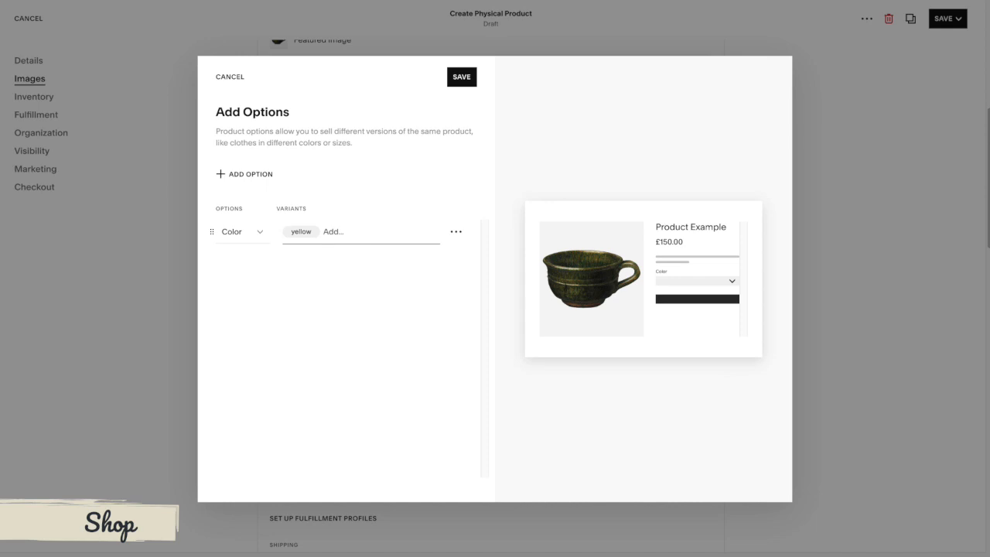
type("blue")
key("Return")
type("green")
key("Return")
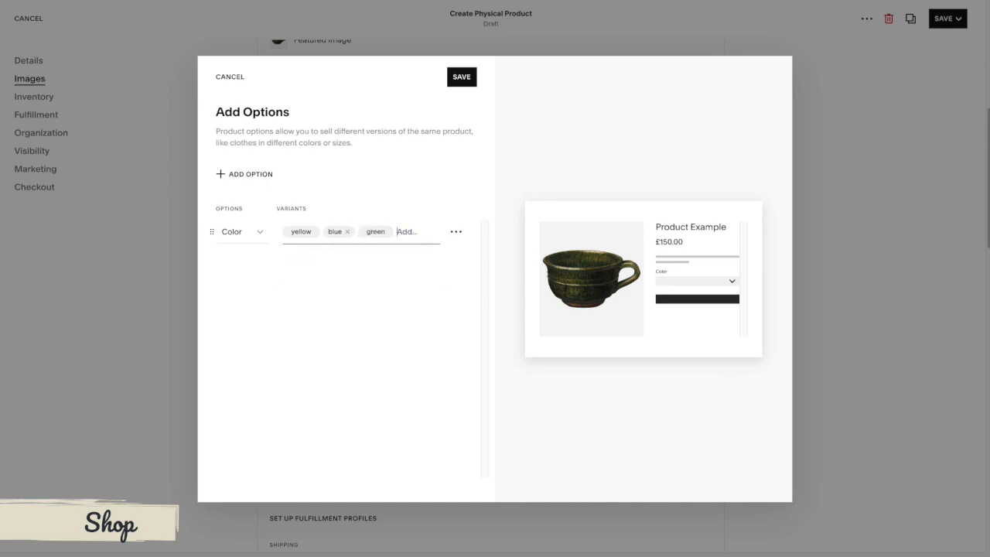
- Rename the Color option to "Choose Your Colour"
left_click(456, 231)
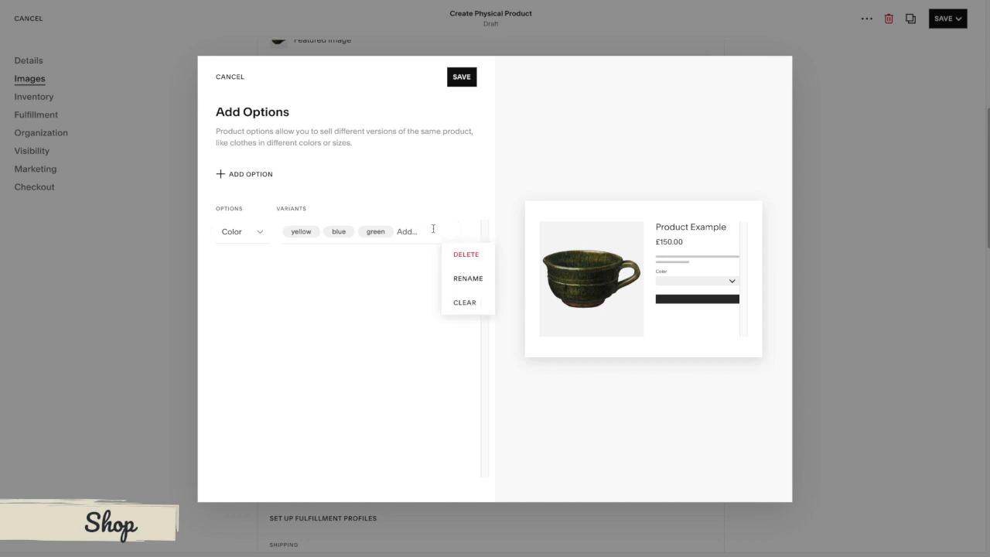
left_click(461, 279)
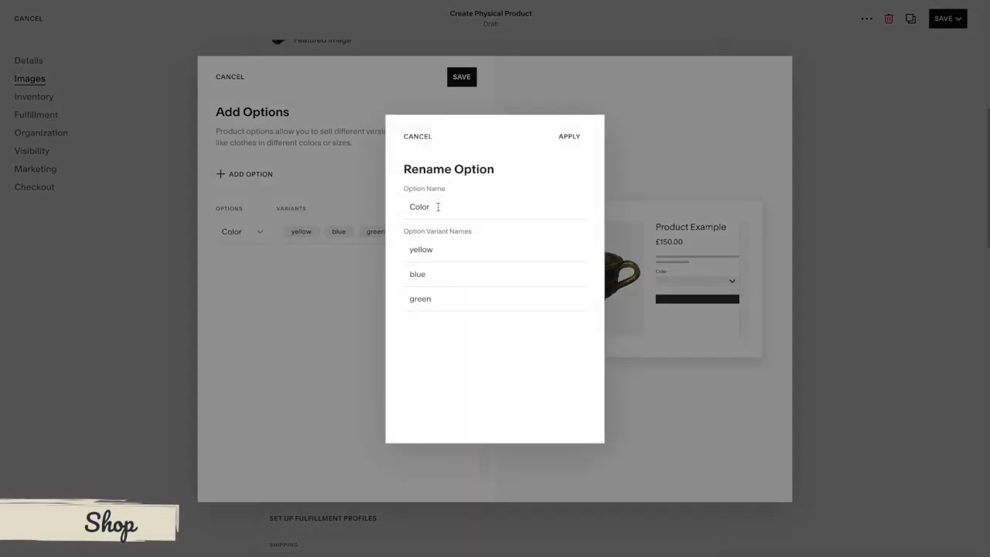
double_click(438, 207)
type("Chos")
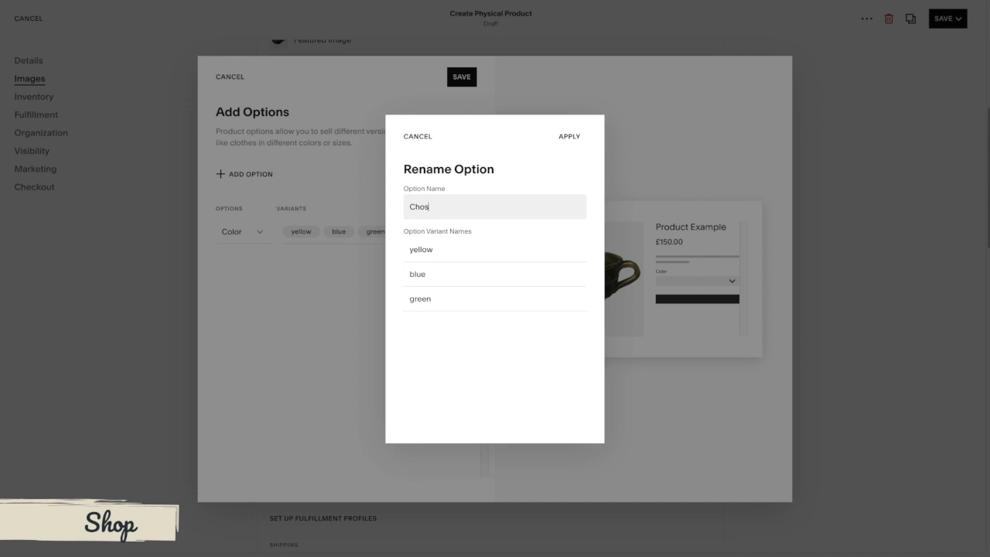
type("hoos")
key("BackSpace")
type("os")
left_click(570, 139)
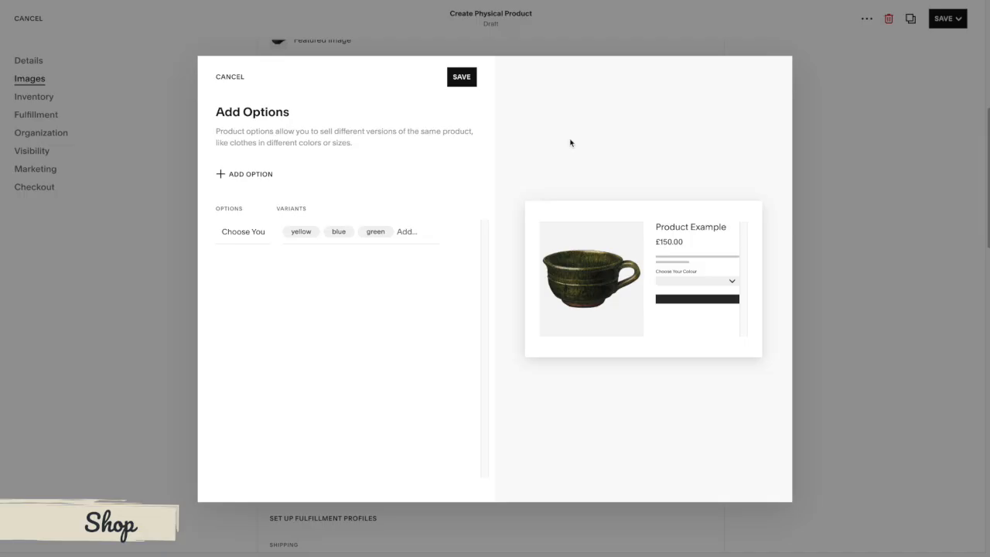
- Add a Size option with the variants Small, Medium and Large, and save the product options
left_click(241, 178)
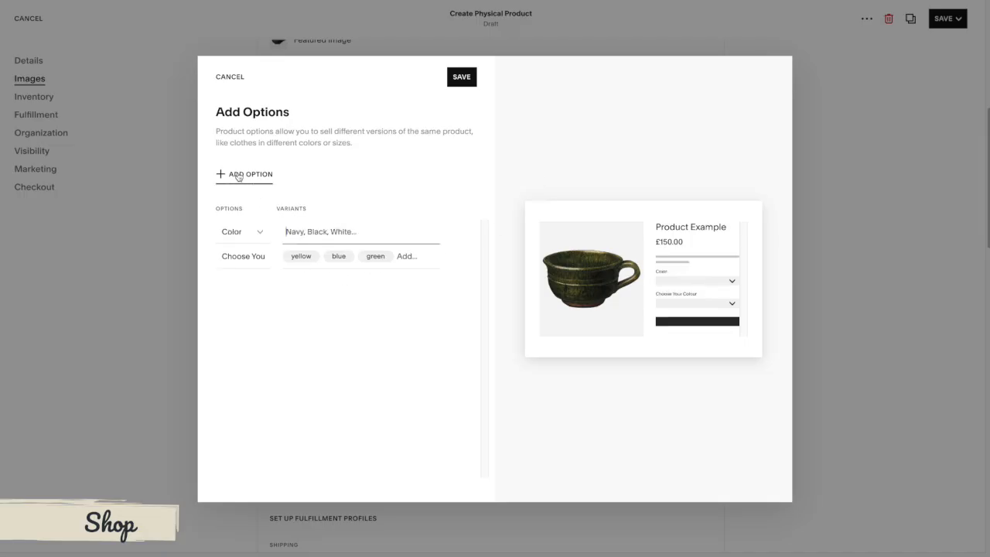
left_click(248, 232)
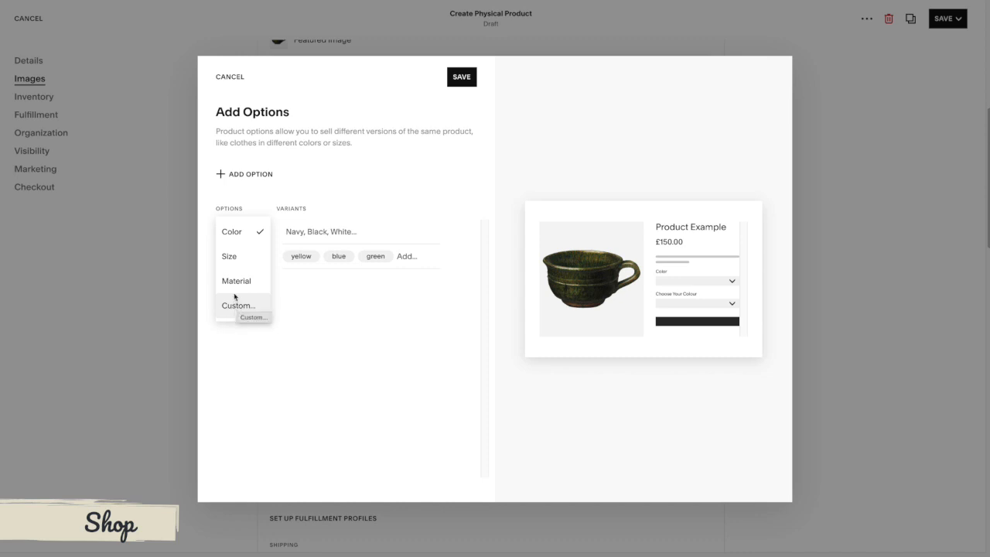
left_click(230, 256)
left_click(307, 232)
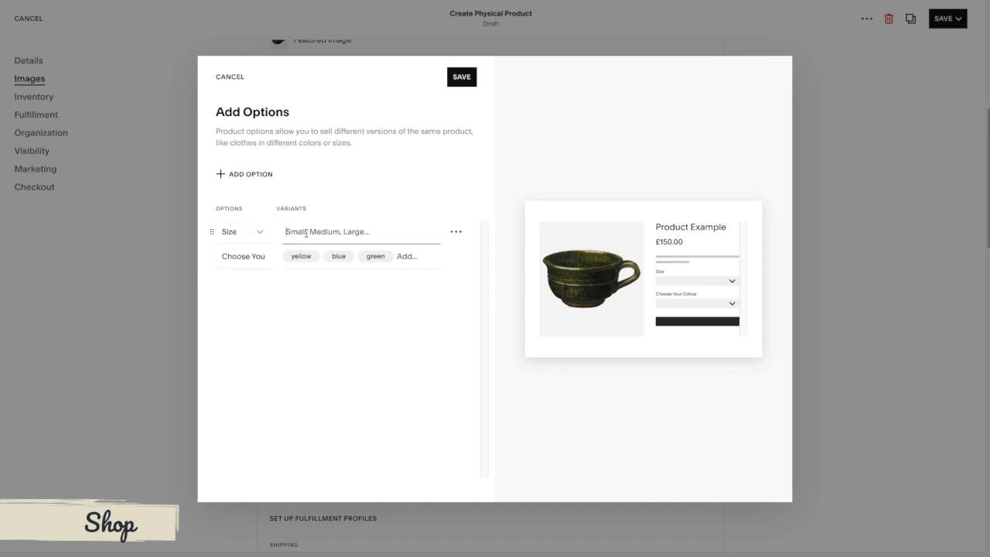
type("Small")
key("Return")
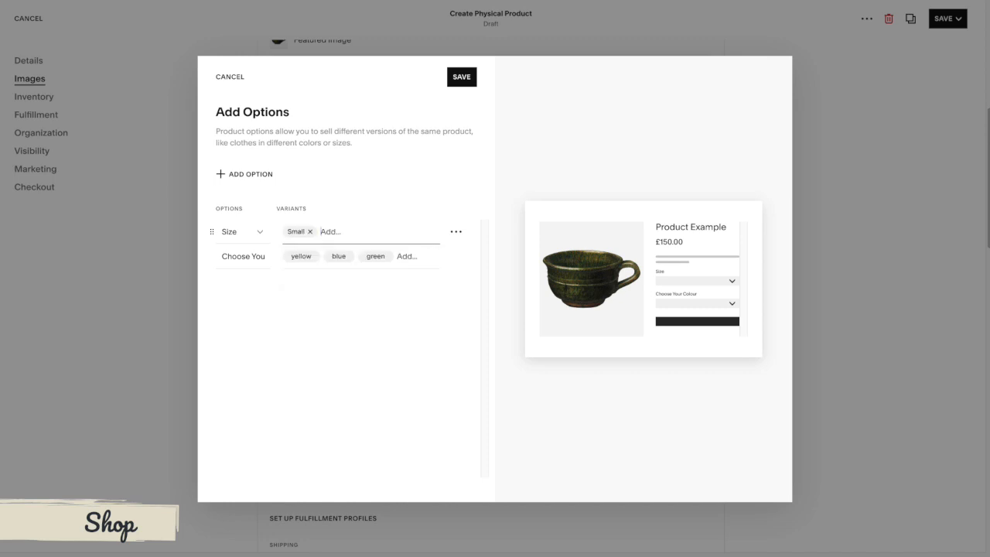
type("Medium")
key("Return")
type("Large")
key("Return")
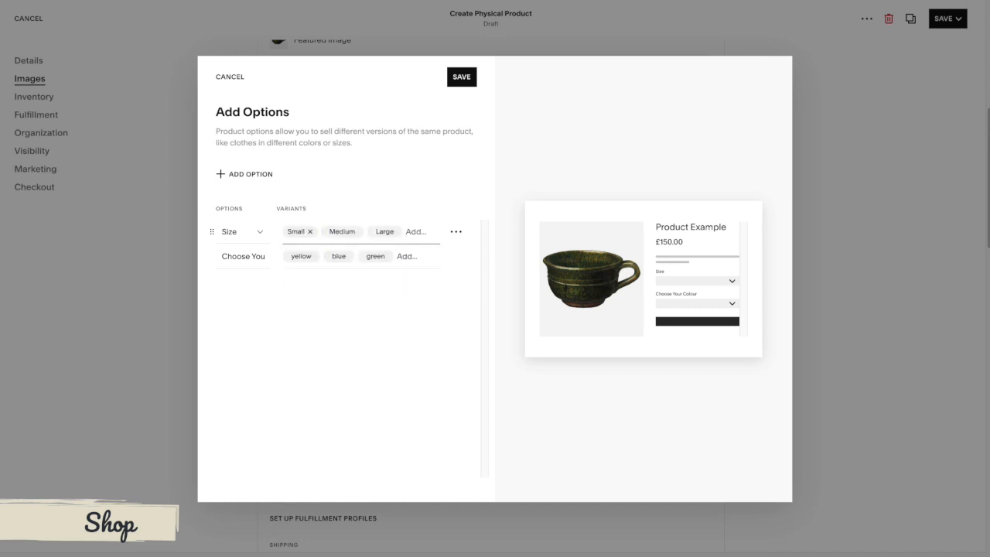
left_click(462, 77)
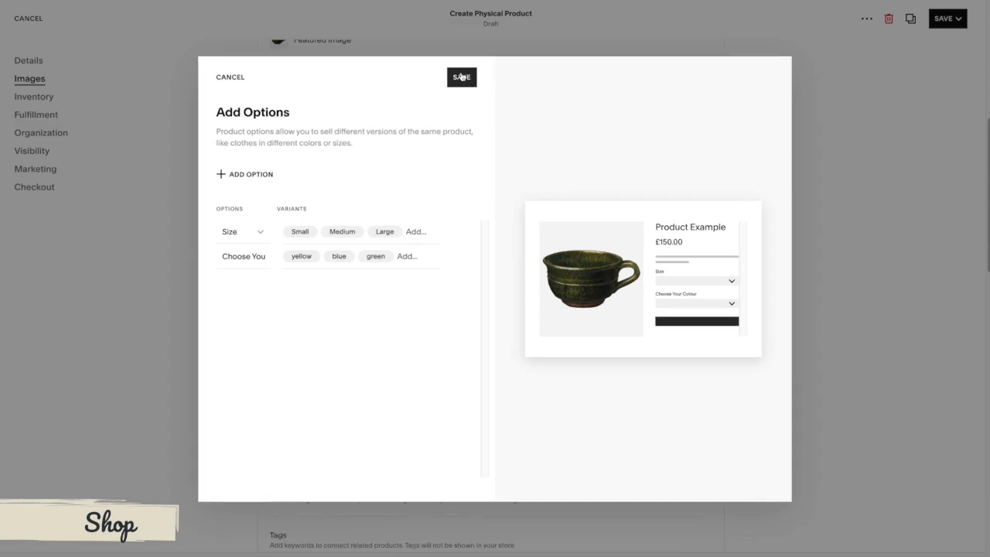
- Open the product's variants list and take the Large yellow variant off sale
scroll(523, 260, "down", 1)
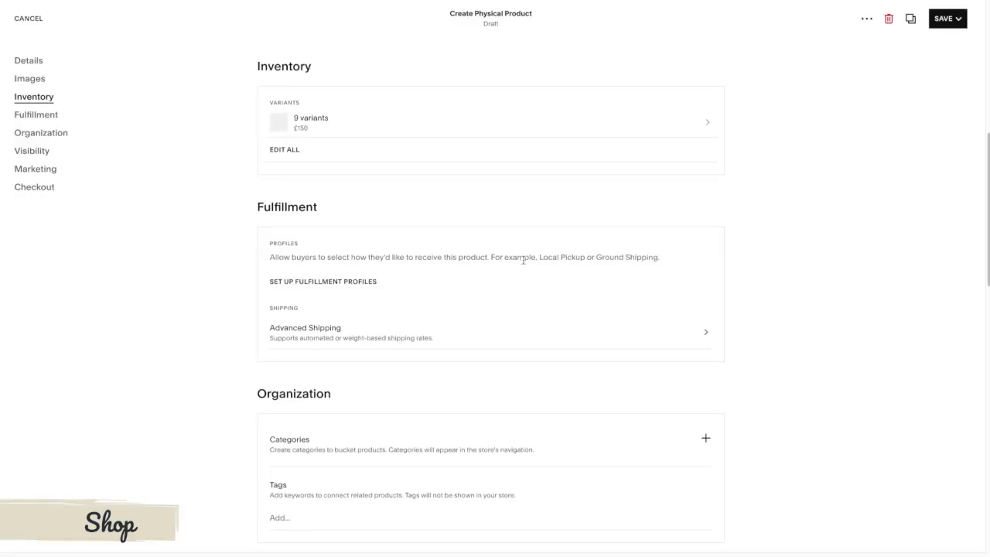
scroll(453, 212, "down", 1)
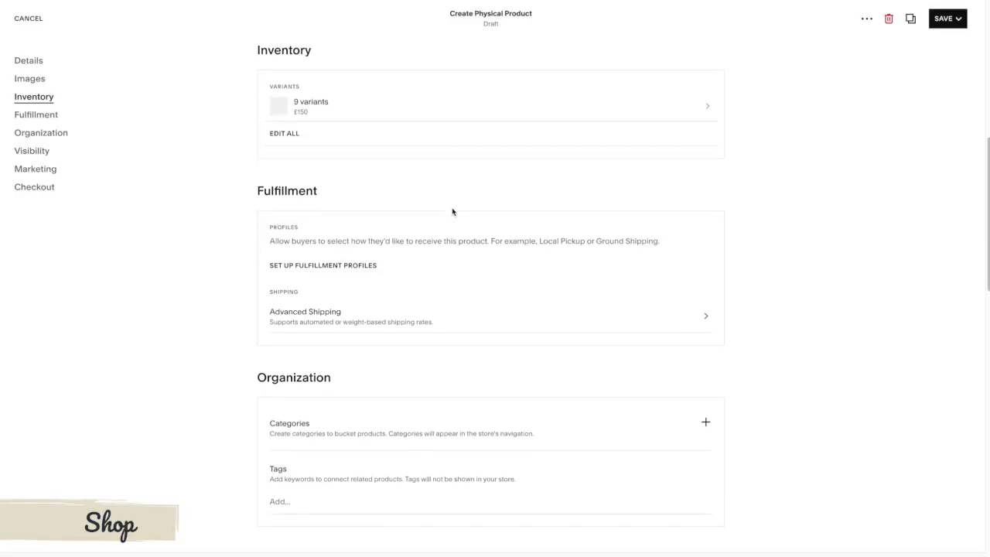
scroll(453, 212, "up", 2)
scroll(452, 212, "down", 1)
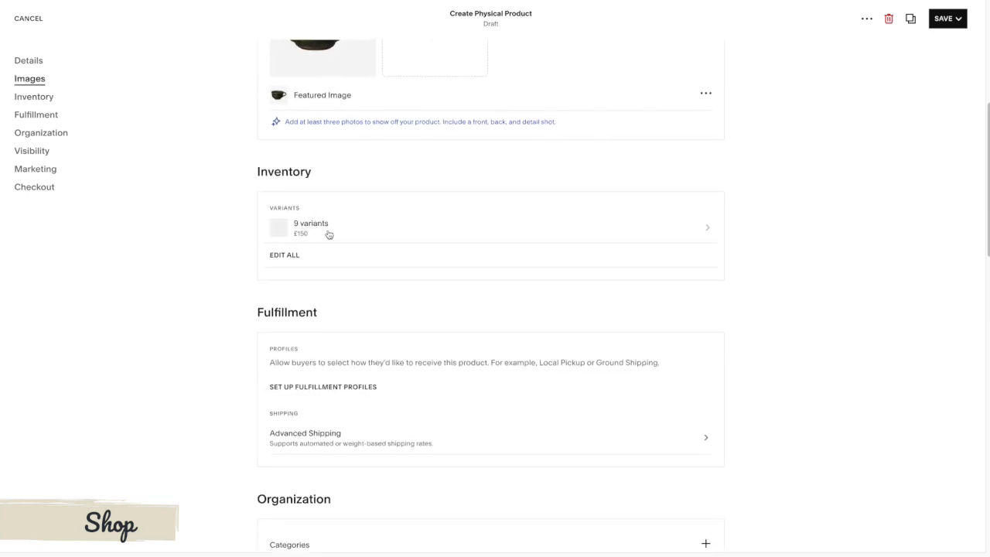
scroll(395, 229, "up", 1)
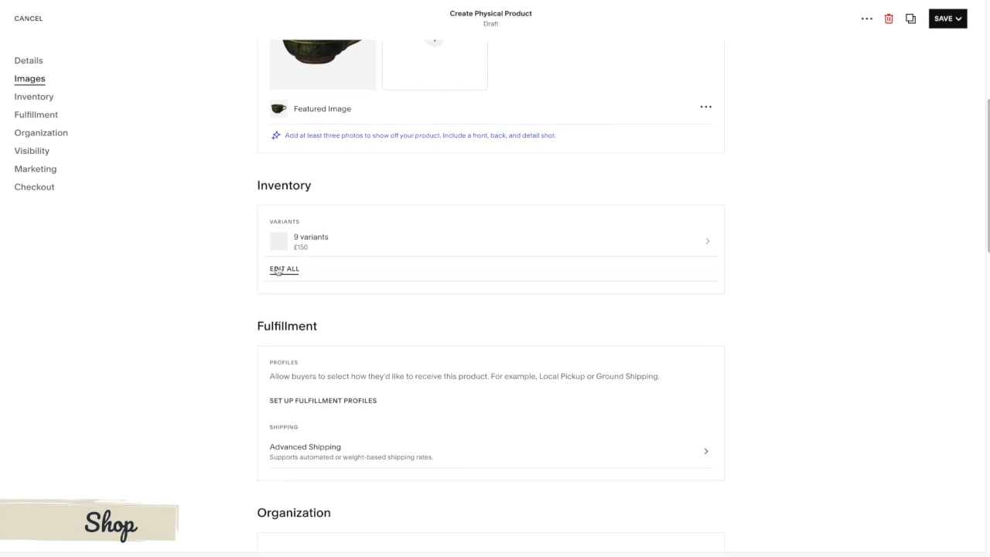
left_click(531, 245)
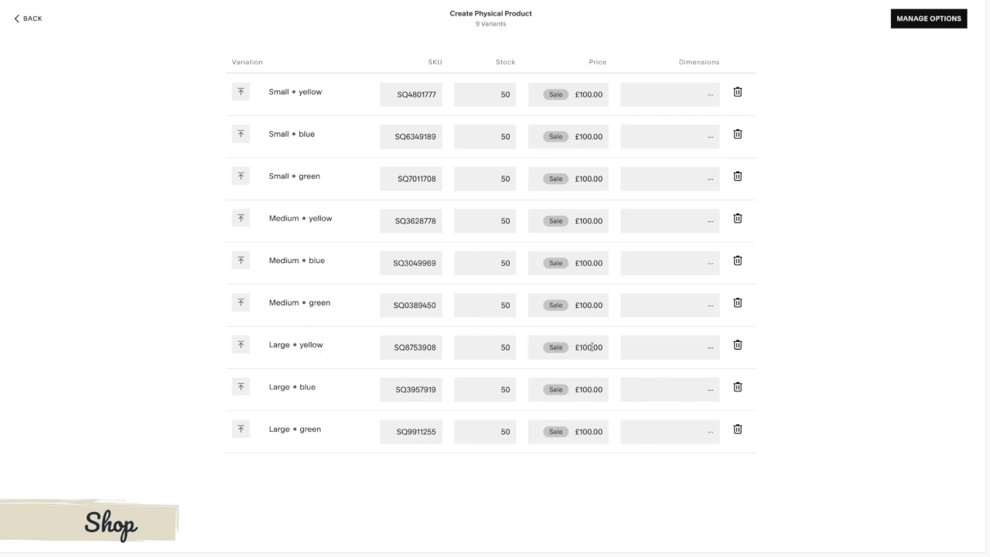
left_click(564, 347)
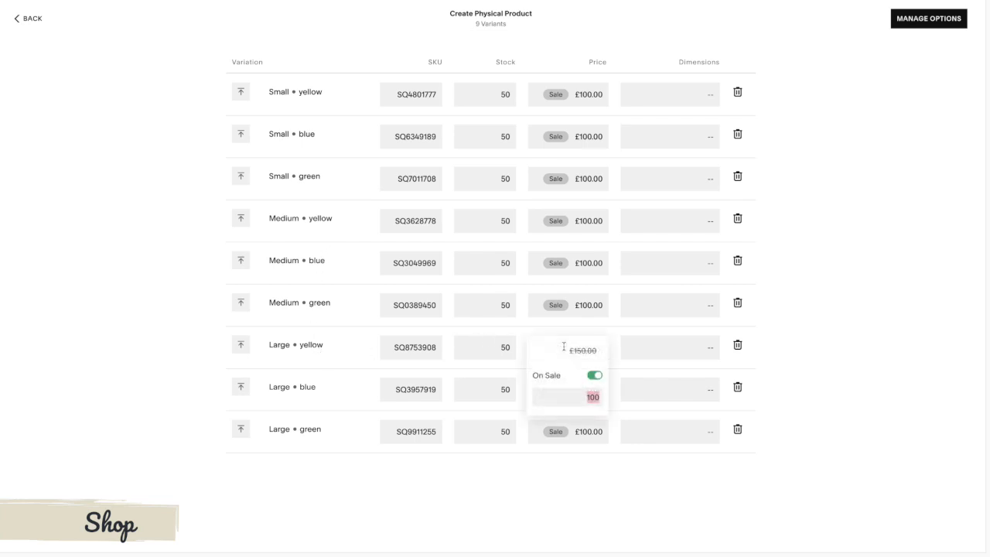
left_click(594, 375)
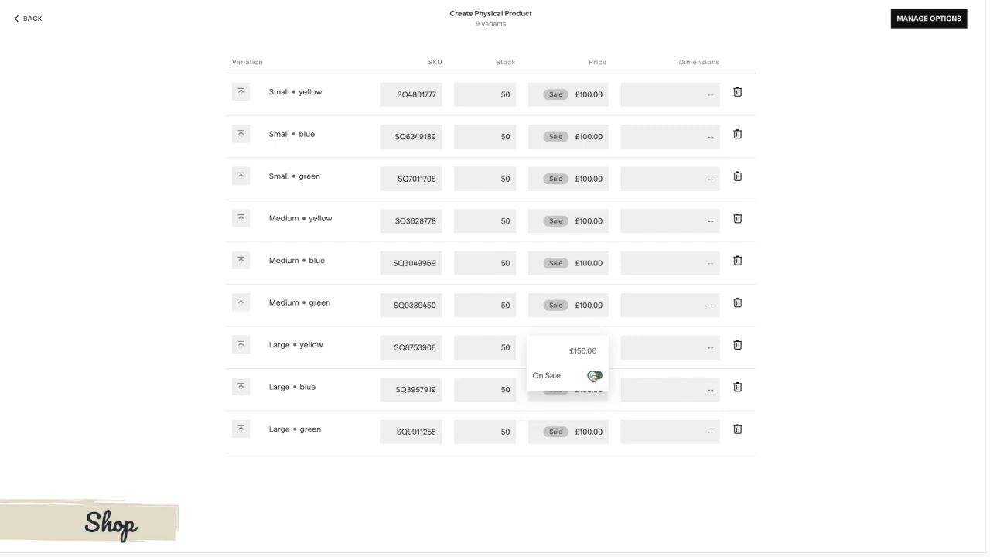
left_click(633, 346)
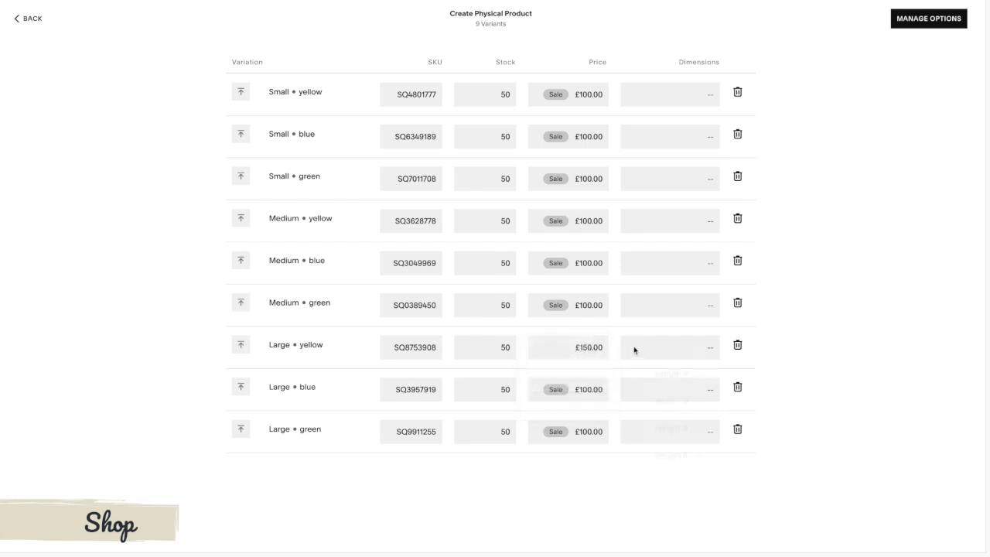
- Inspect the price, dimensions and stock settings of individual Medium and Large variants, and return to the product details
left_click(567, 393)
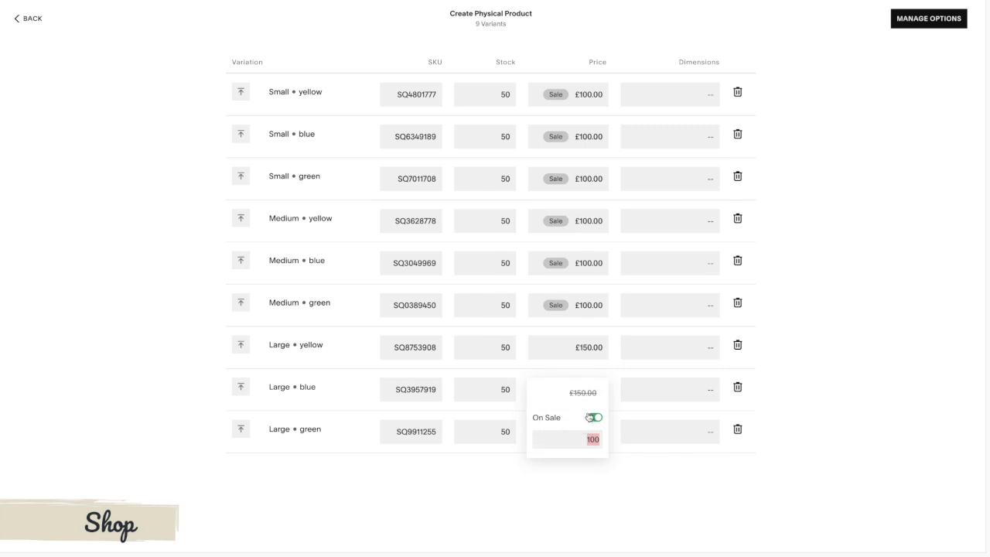
left_click(640, 372)
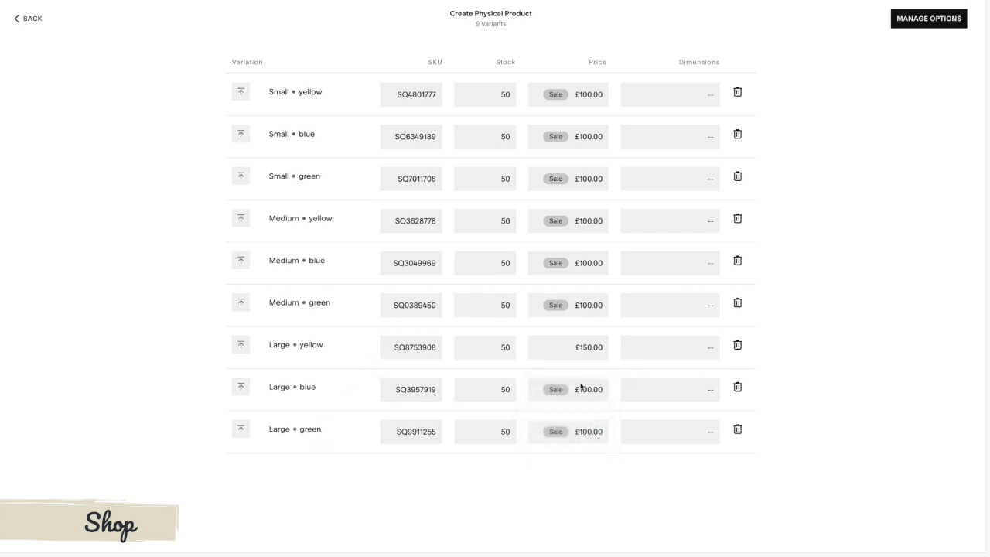
left_click(556, 340)
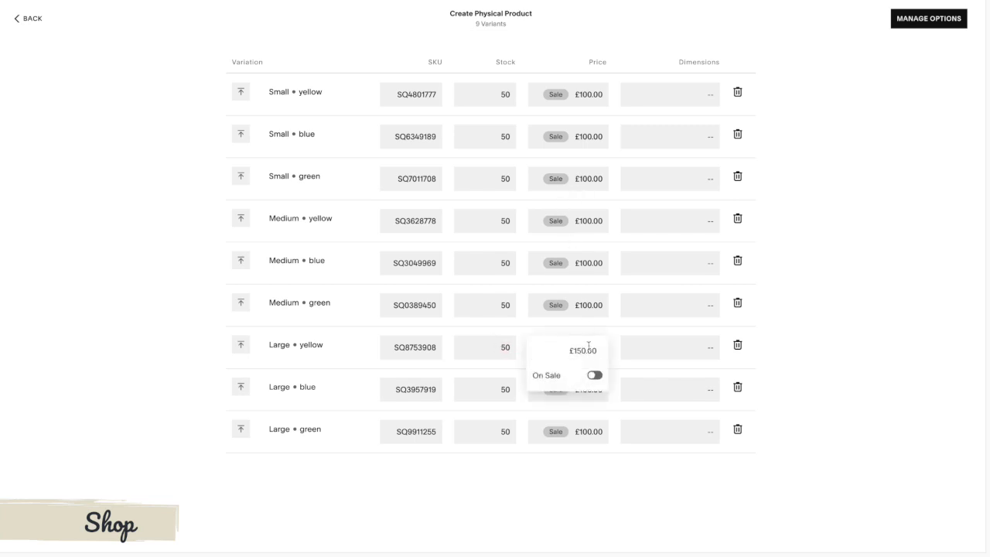
left_click(638, 314)
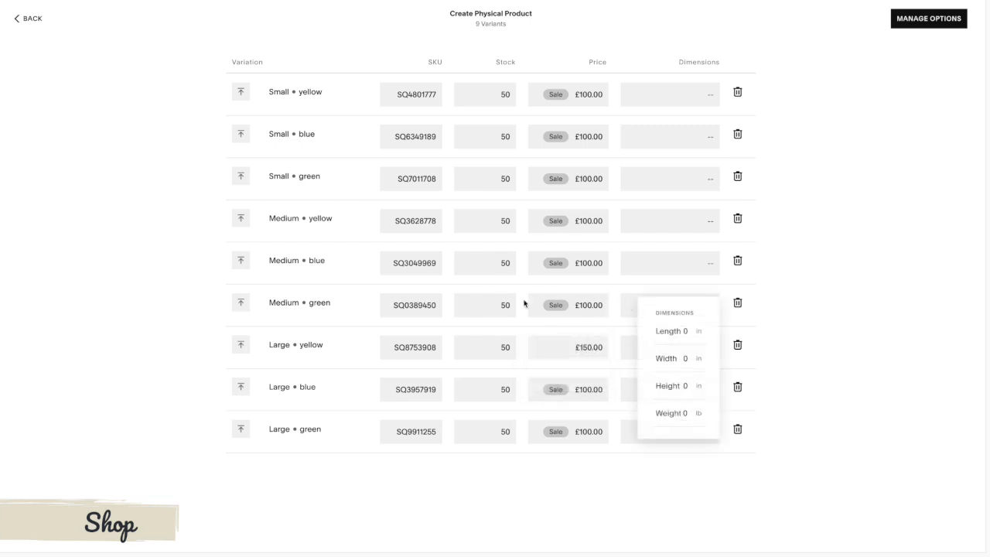
left_click(484, 311)
left_click(782, 237)
left_click(39, 21)
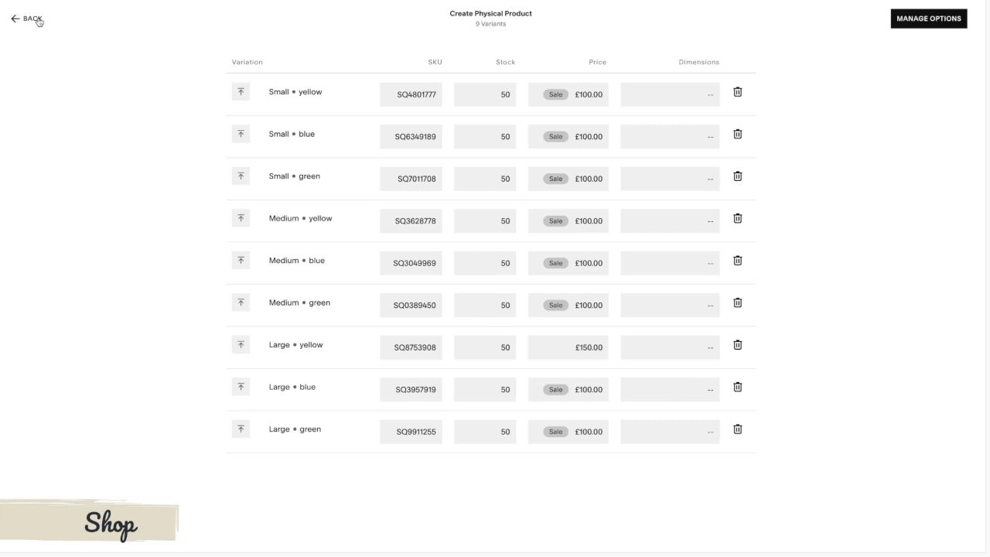
- Look over the categories available for the product in the Organization section
scroll(478, 250, "down", 2)
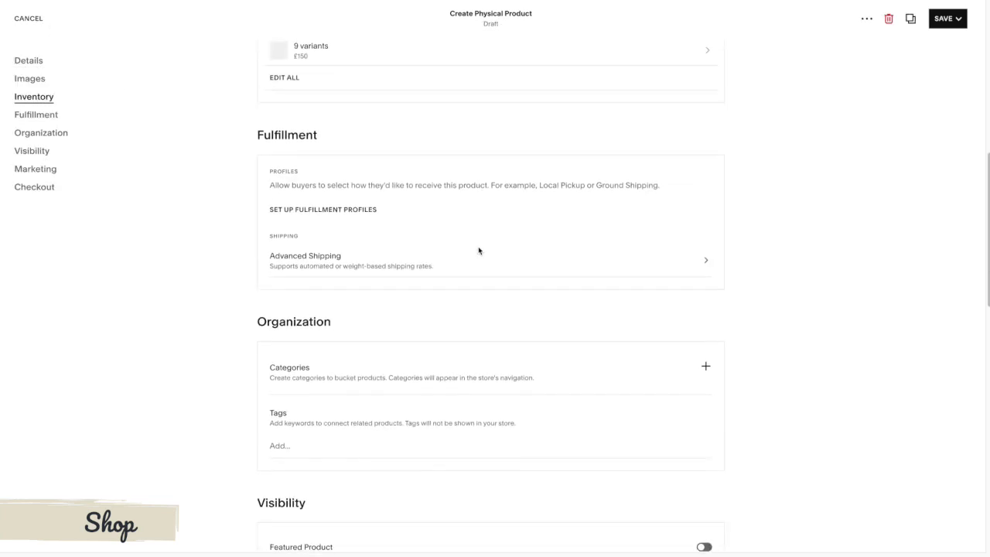
scroll(478, 250, "down", 2)
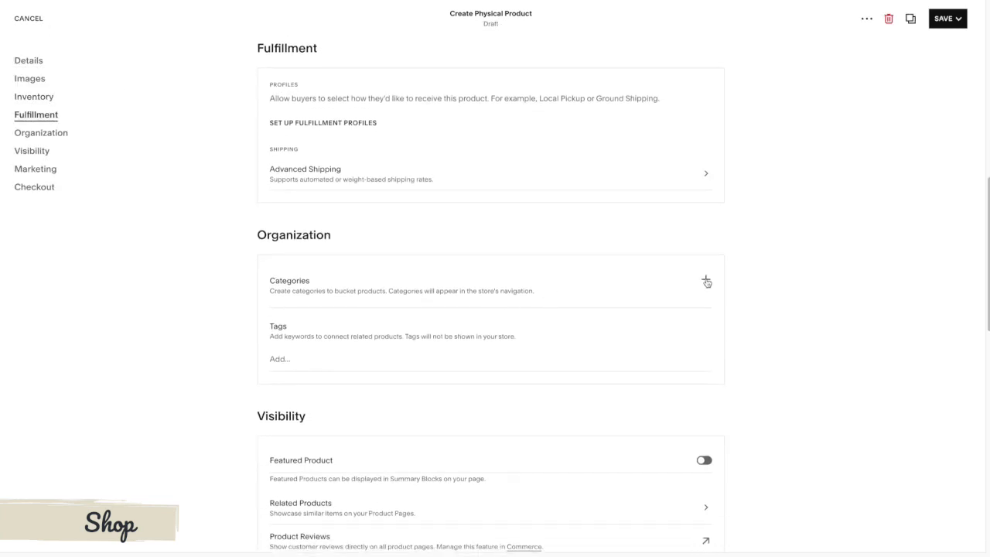
left_click(706, 279)
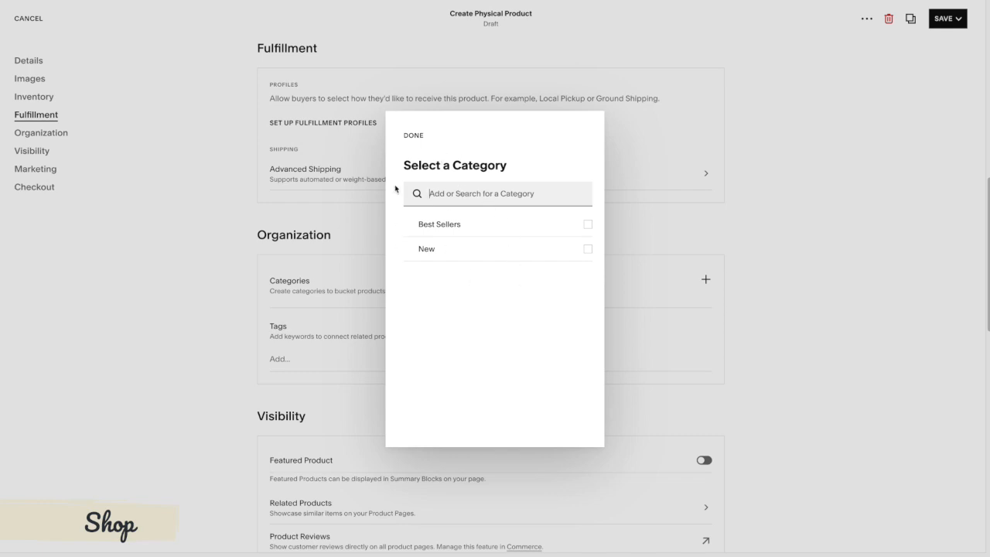
left_click(415, 137)
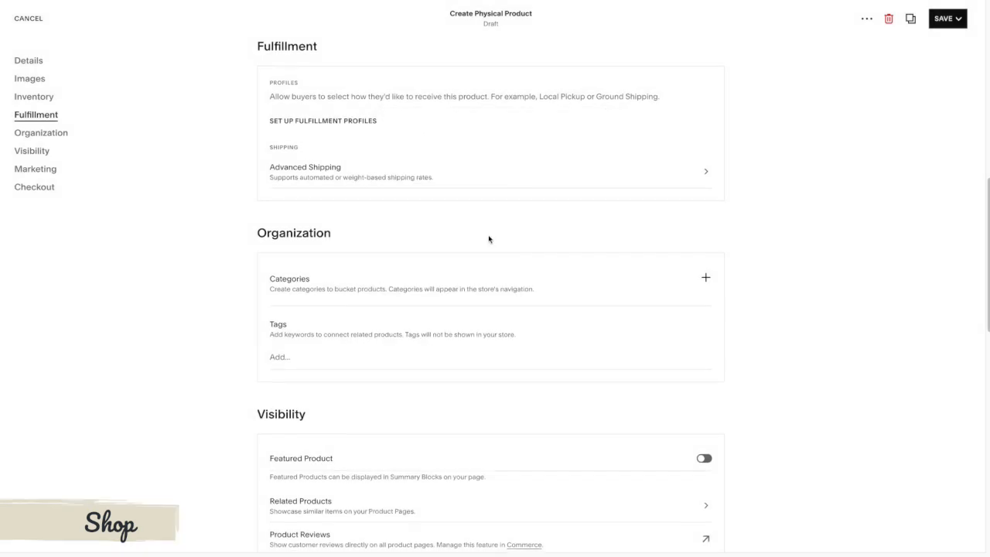
- Examine the product's Tags field, the Visibility options and the start of the Marketing section
scroll(488, 235, "down", 1)
left_click(354, 303)
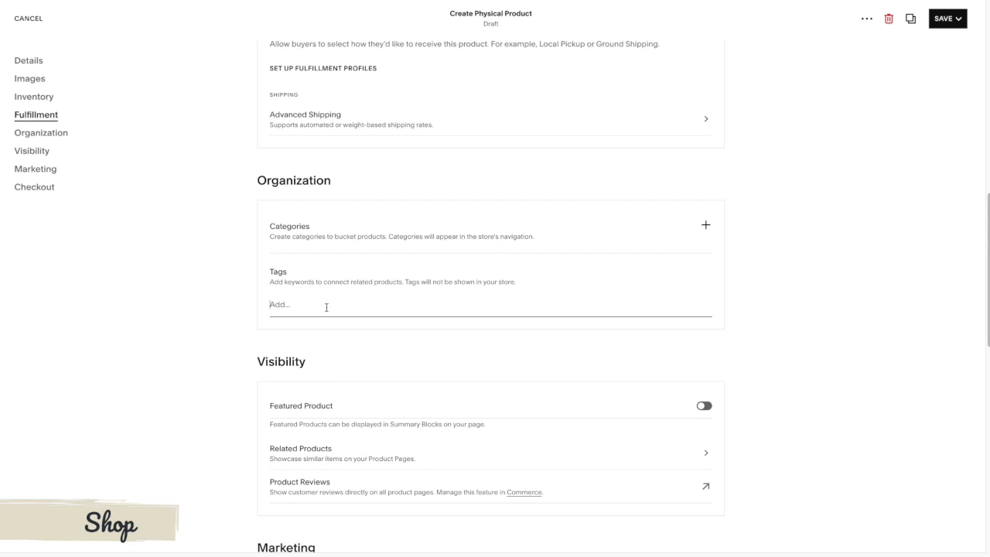
scroll(326, 308, "down", 1)
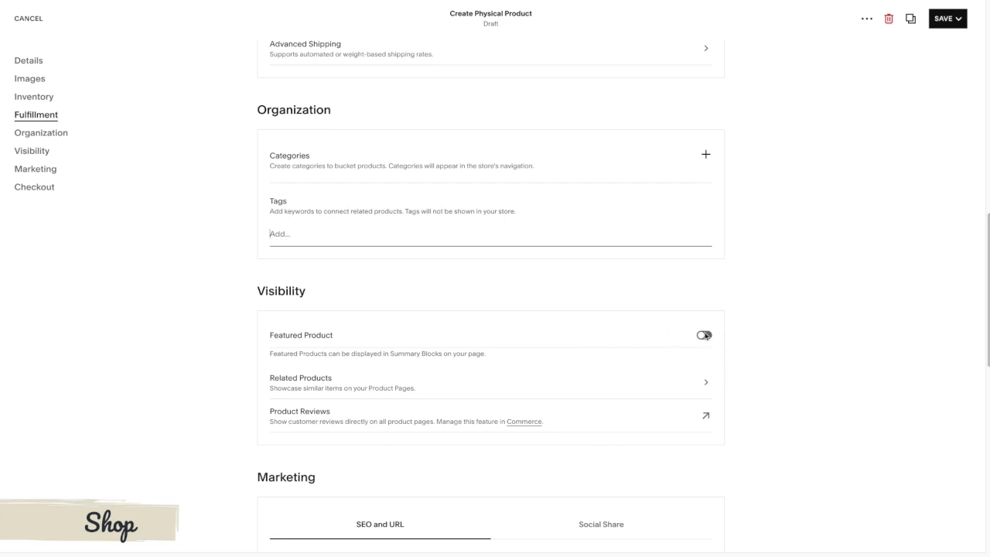
scroll(490, 323, "down", 1)
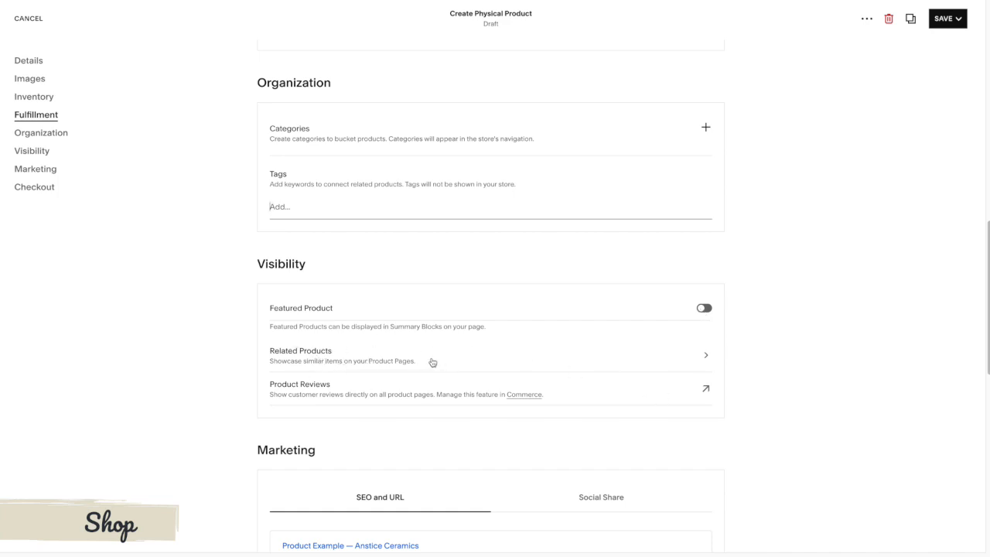
scroll(433, 364, "down", 1)
scroll(433, 364, "down", 2)
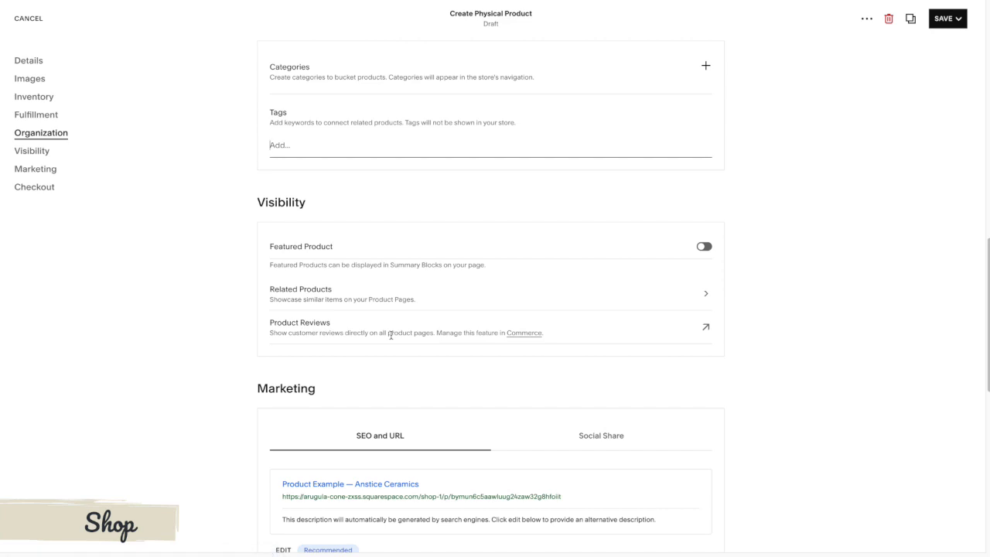
scroll(385, 332, "down", 1)
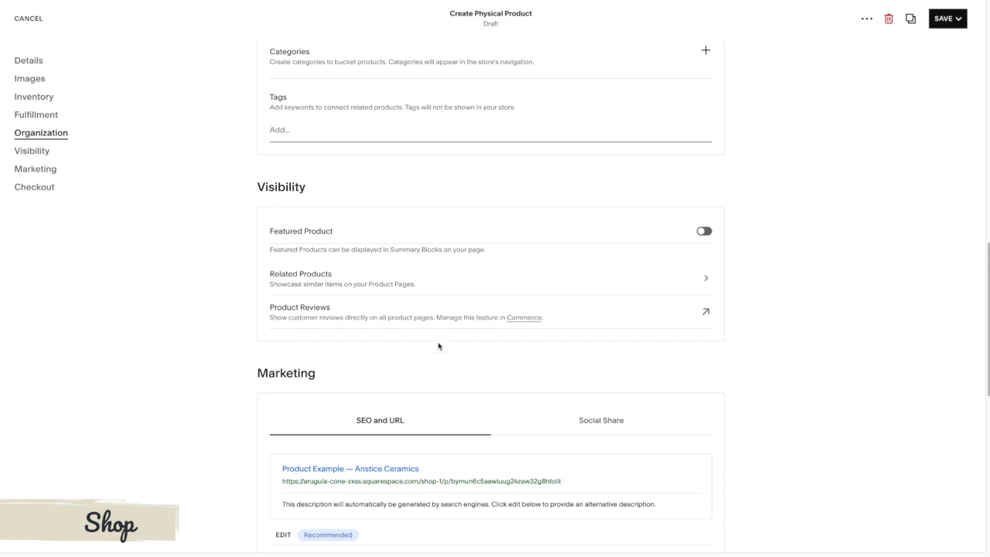
- Edit the product's SEO settings and set its URL slug to antique-mug
scroll(454, 348, "down", 3)
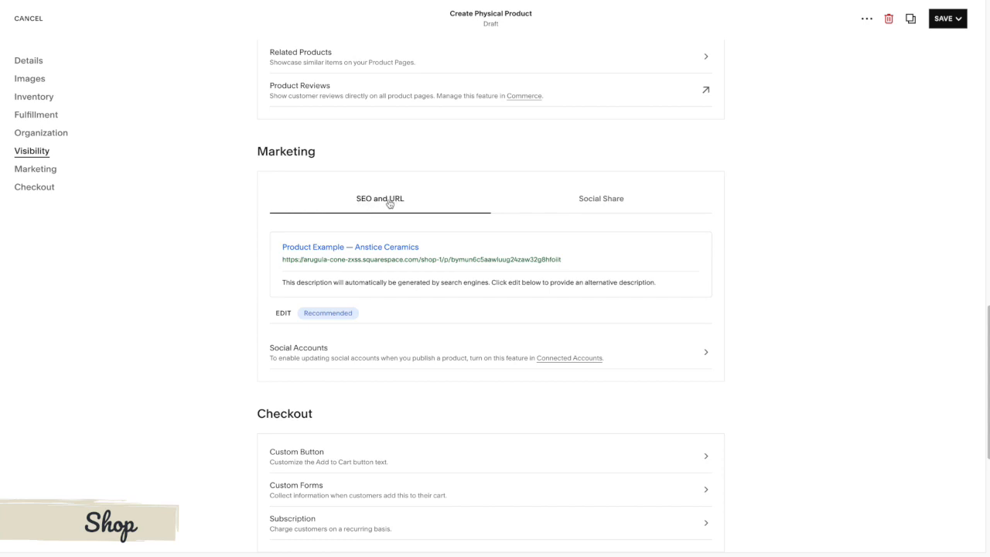
left_click(283, 314)
left_click(532, 255)
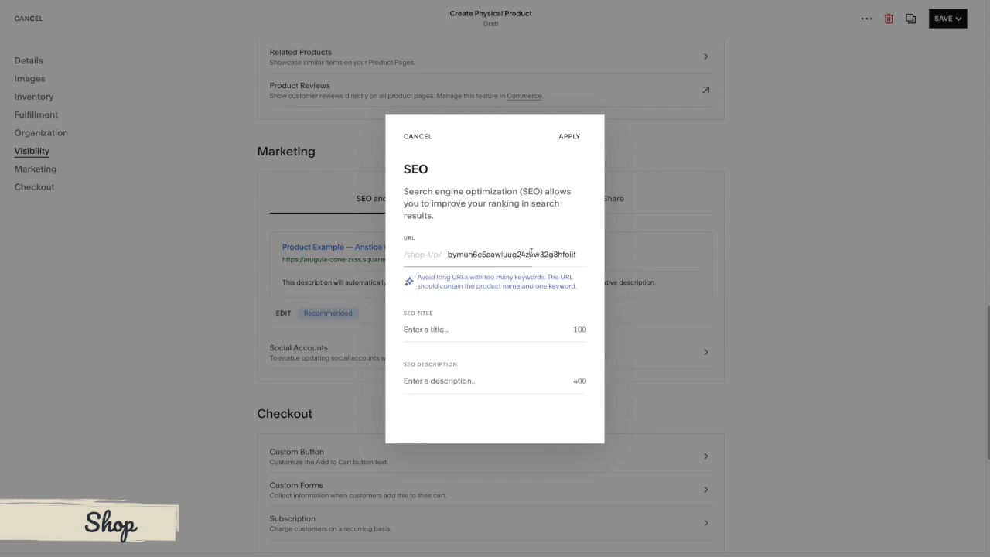
double_click(531, 255)
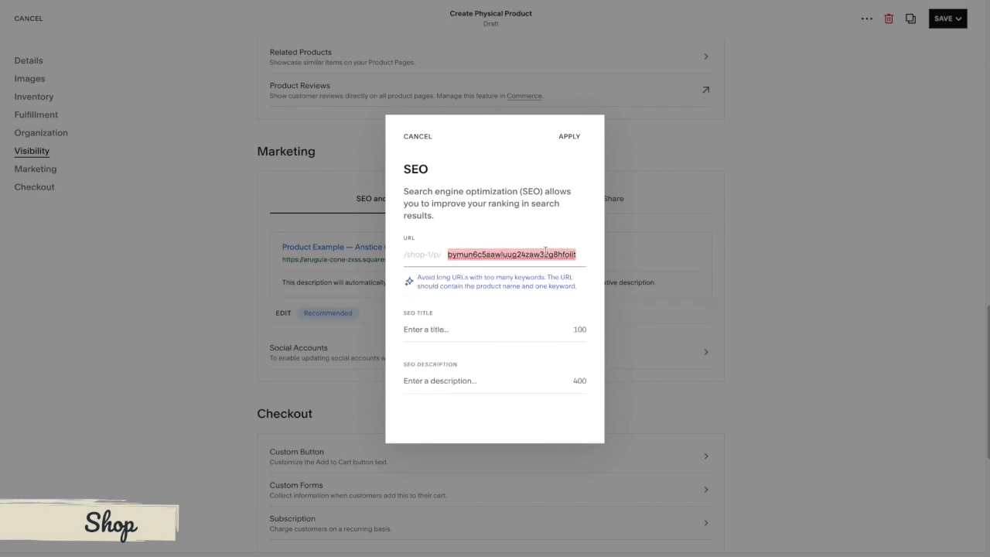
left_click(546, 252)
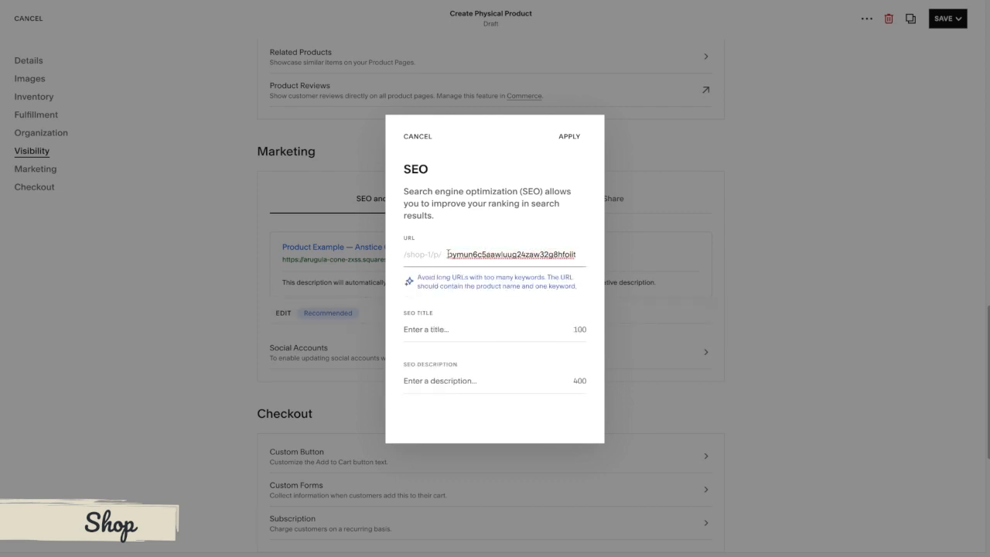
left_click_drag(447, 254, 606, 256)
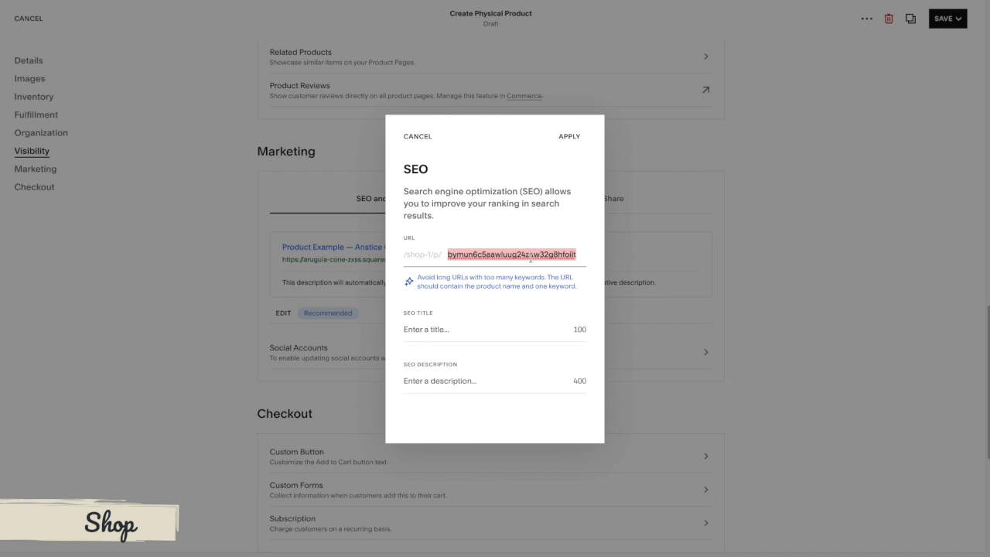
type("antique-mug")
- Enter the SEO title "Antinque Mug" and the SEO description "description here", and apply the SEO settings
left_click(493, 327)
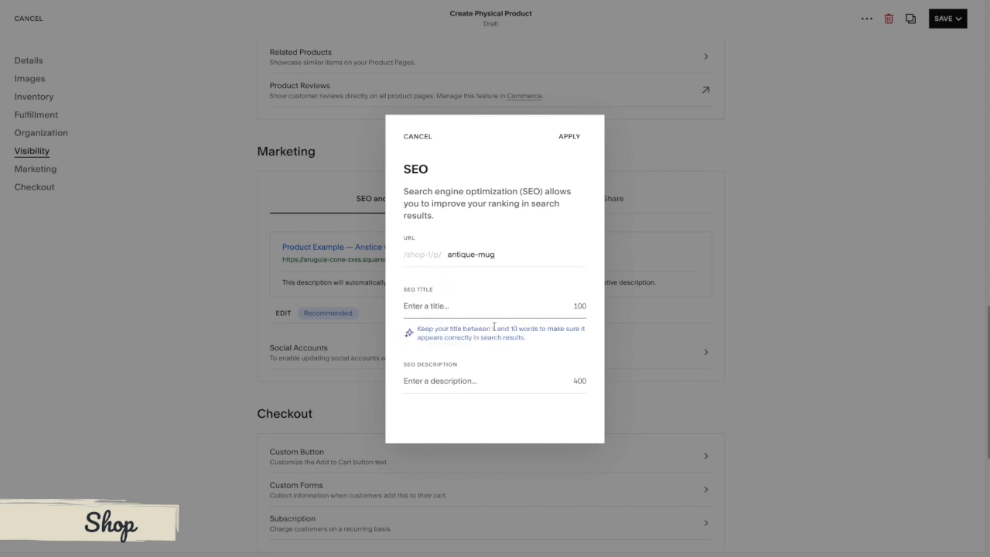
type("Antinque Mug")
left_click(492, 308)
left_click(472, 380)
type("d")
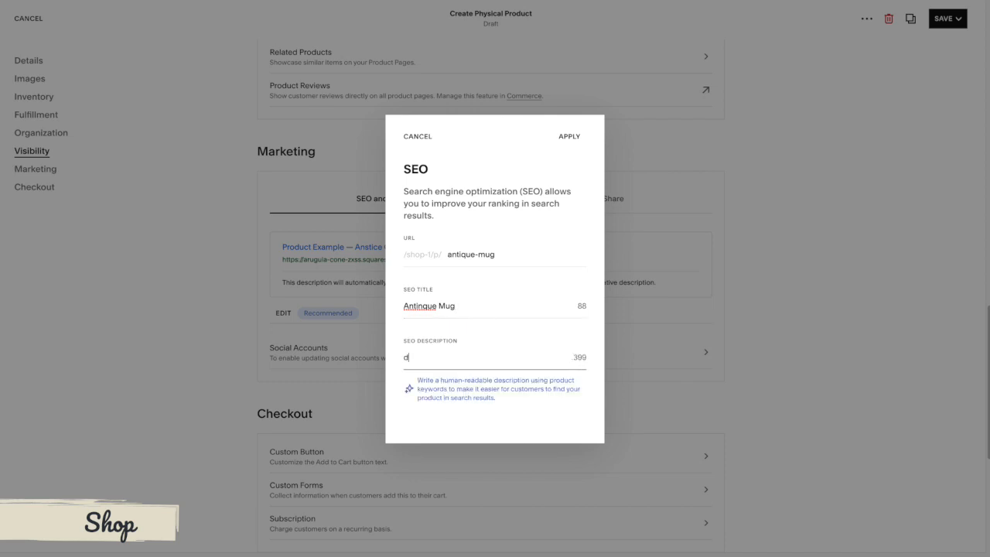
type("escription here")
left_click(571, 139)
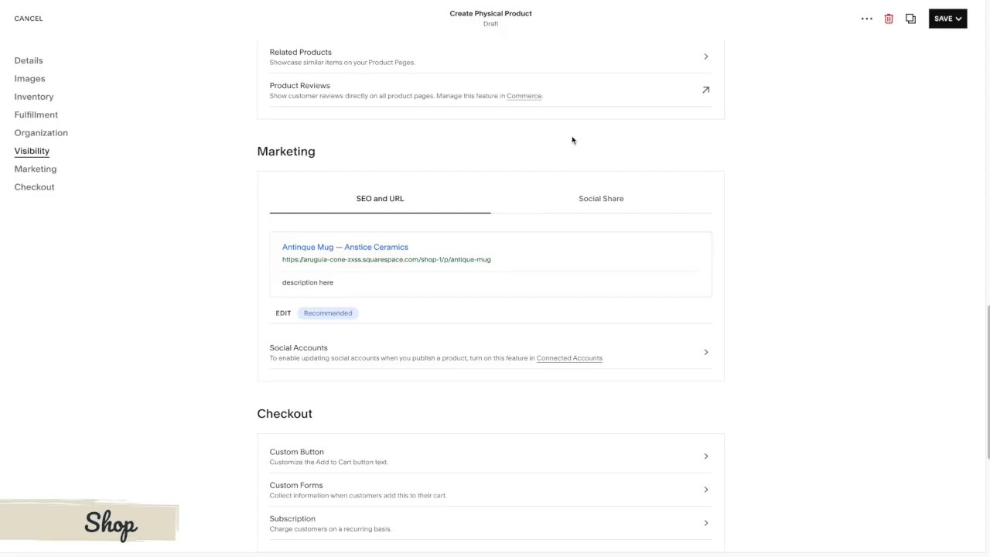
- Examine the product's Social Share preview and its alternate sharing image option, and leave without adding an image
left_click(601, 202)
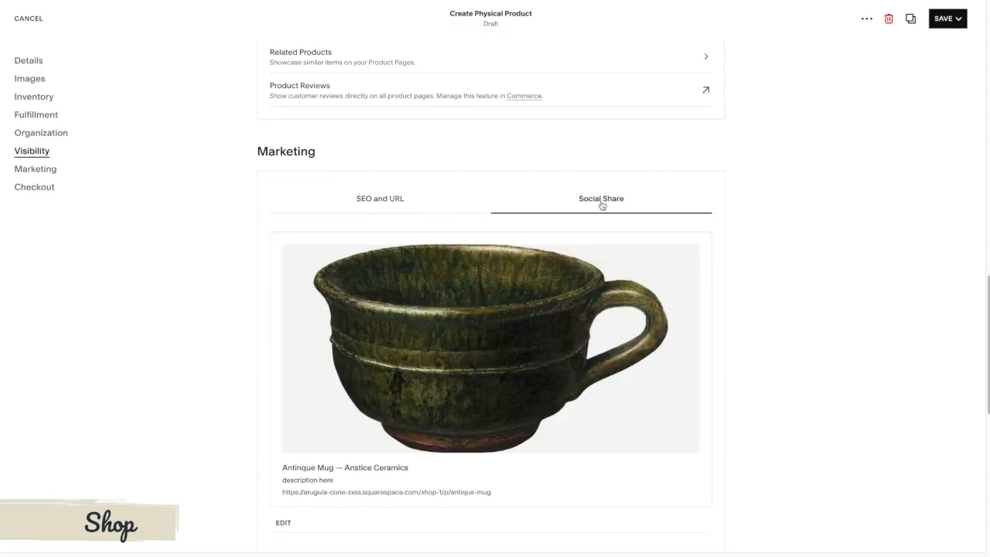
scroll(495, 232, "down", 2)
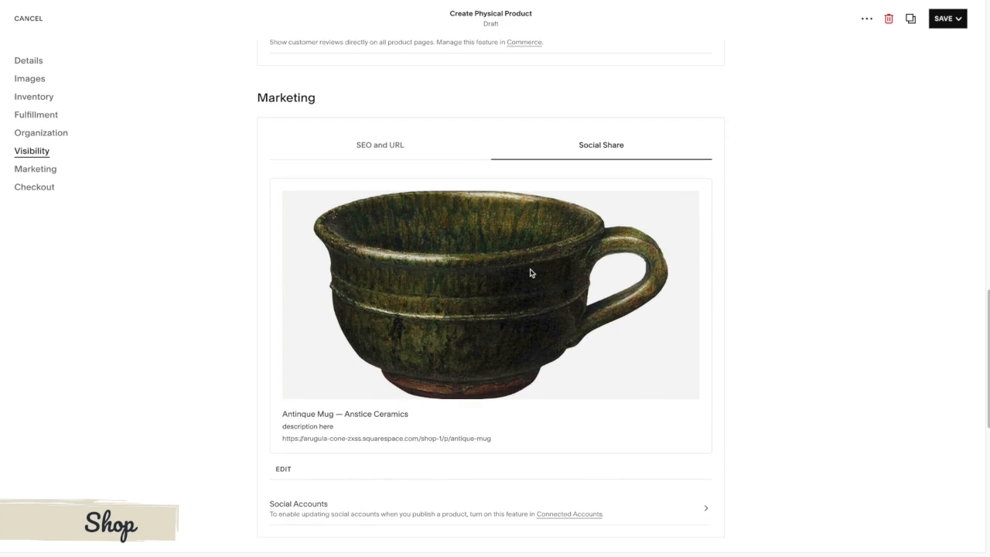
scroll(531, 273, "down", 3)
scroll(531, 268, "up", 1)
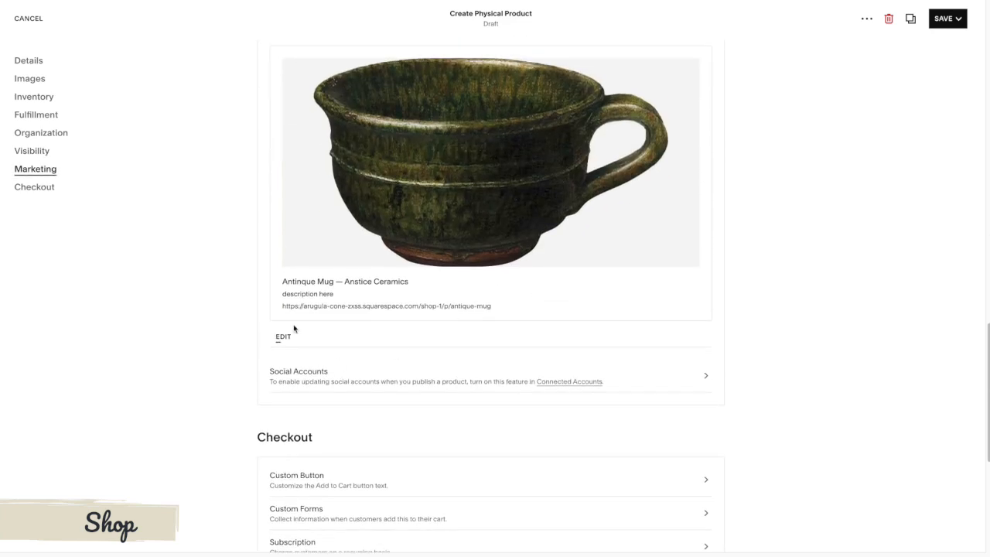
scroll(294, 329, "up", 3)
left_click(285, 439)
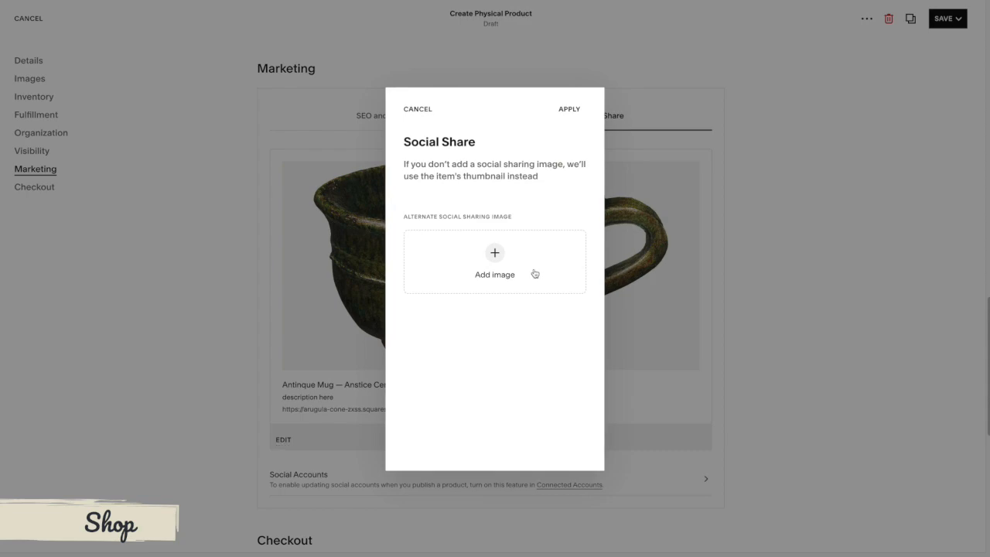
left_click(418, 109)
- Enable a custom purchase button label in the Checkout section, set it to "Buy Now" and apply it
scroll(657, 223, "down", 3)
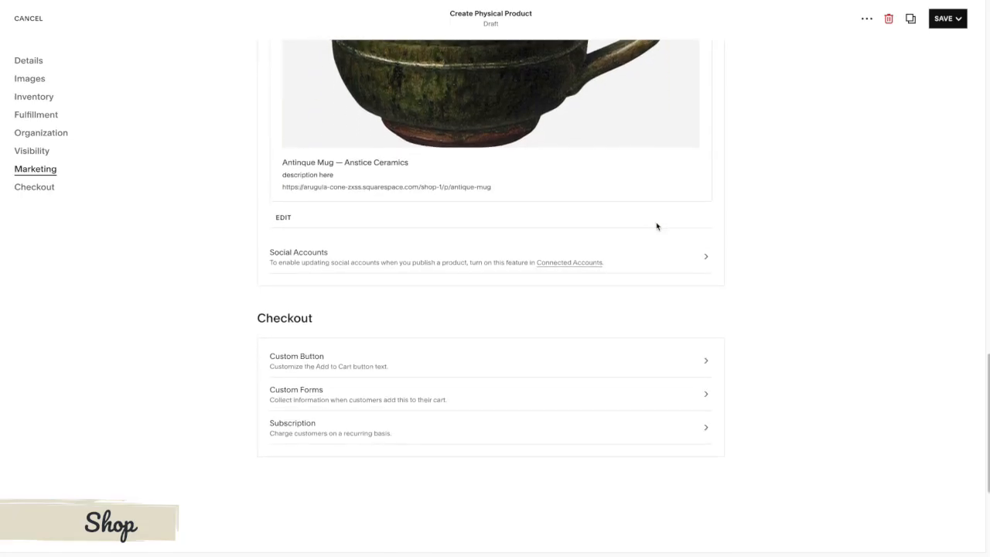
scroll(657, 225, "down", 1)
scroll(657, 226, "down", 1)
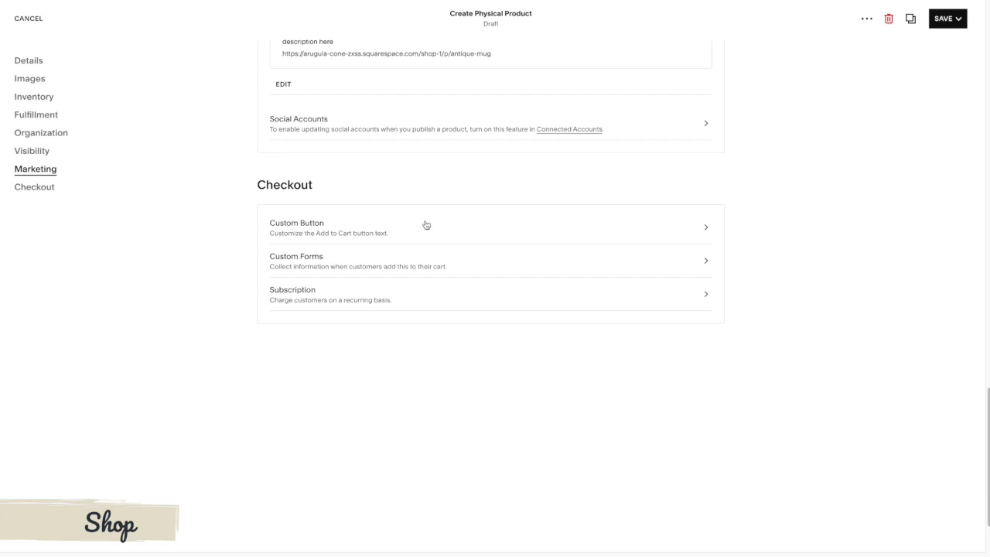
left_click(343, 228)
left_click(577, 246)
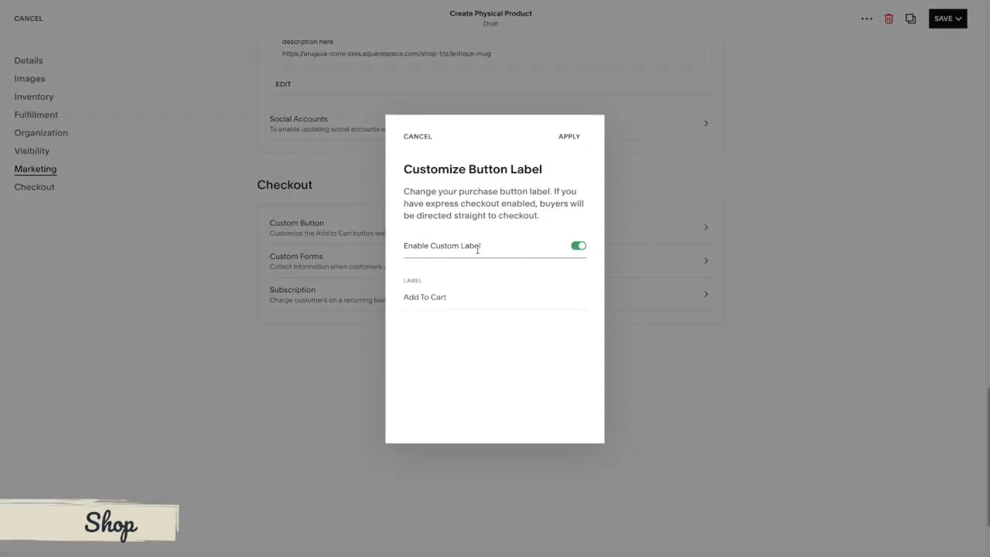
triple_click(450, 297)
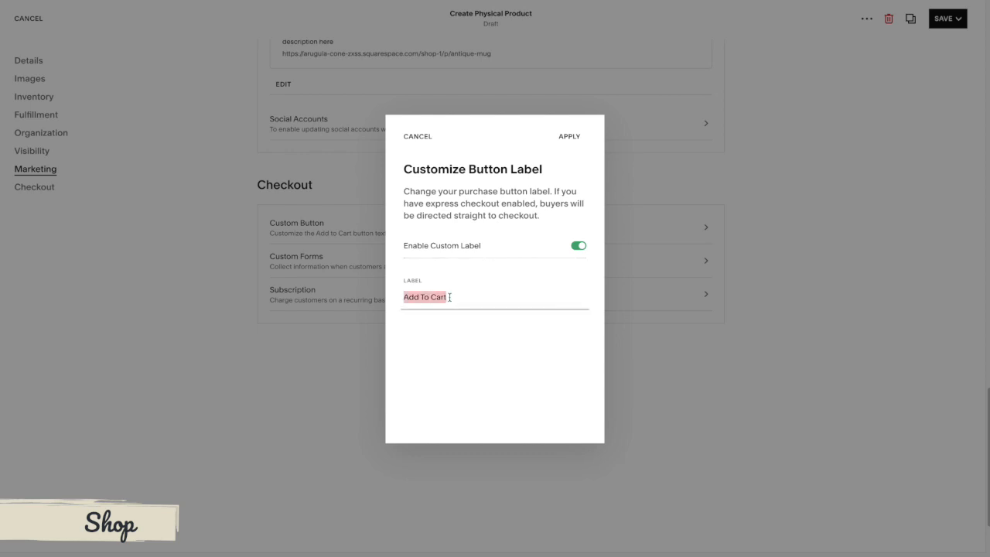
type("Buy Now")
left_click(455, 373)
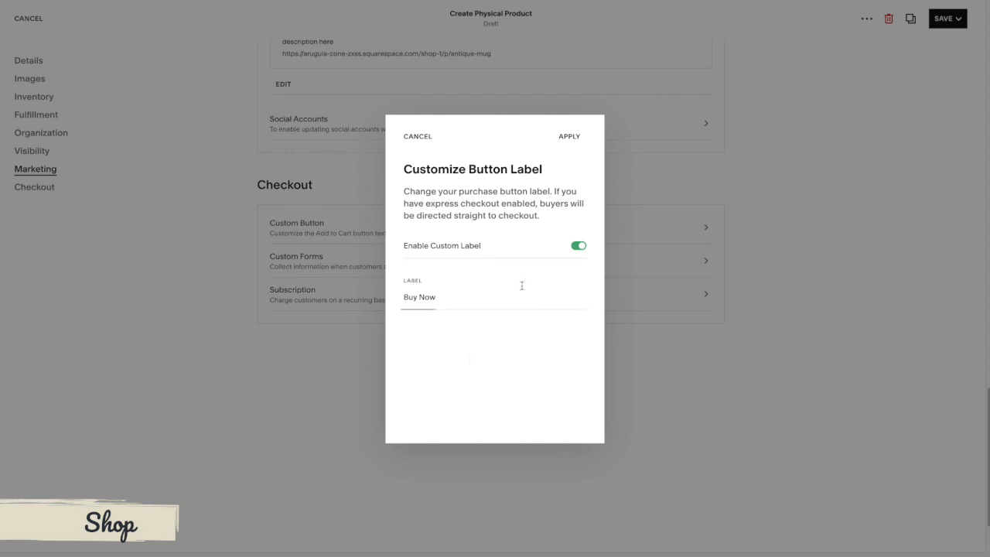
left_click(569, 137)
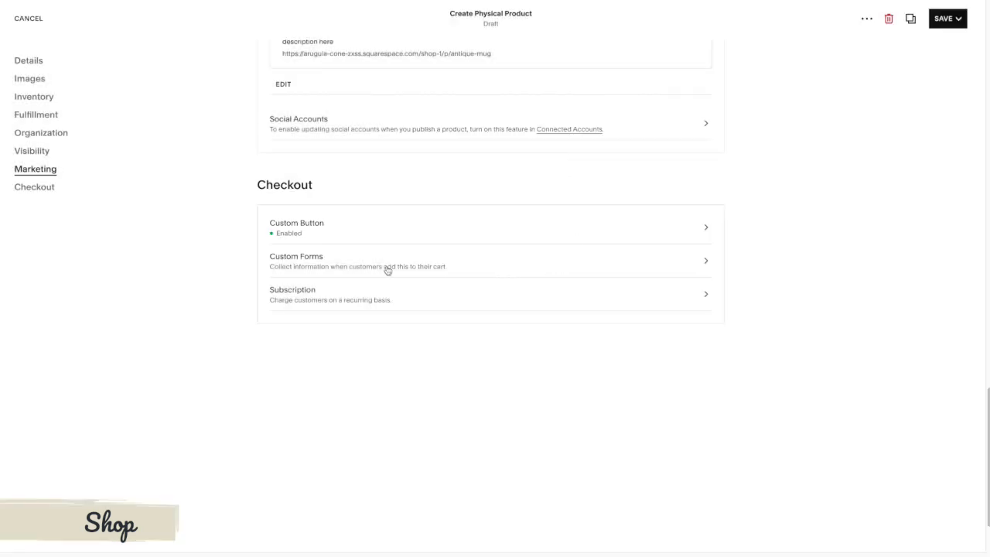
- Create a new custom form for the product's checkout and name it "Name Form"
left_click(449, 264)
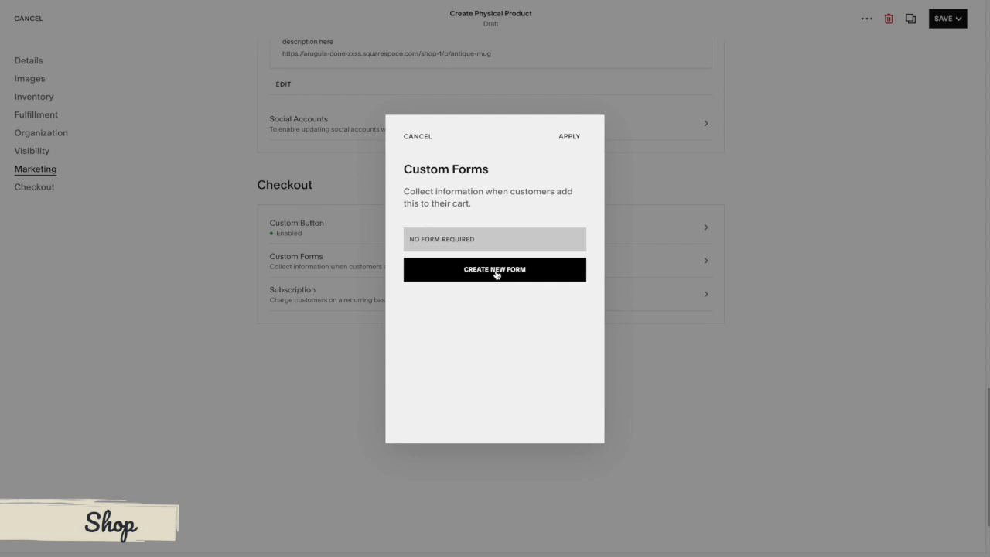
left_click(497, 273)
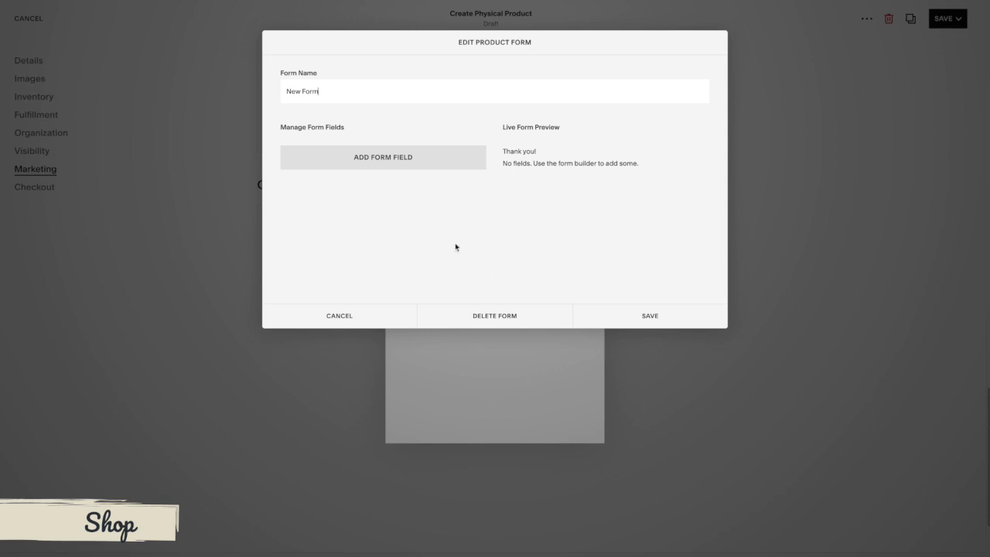
double_click(327, 94)
left_click(326, 95)
triple_click(367, 91)
type("Name Fo")
- Look through the field types available for the product form and return to the form without adding one
left_click(379, 158)
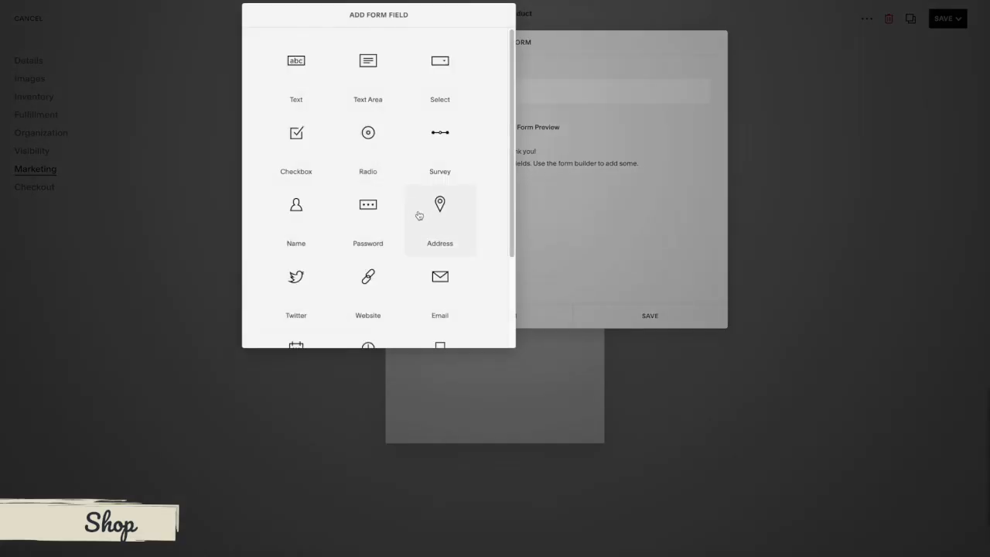
scroll(418, 219, "down", 3)
scroll(417, 216, "up", 3)
scroll(302, 151, "down", 3)
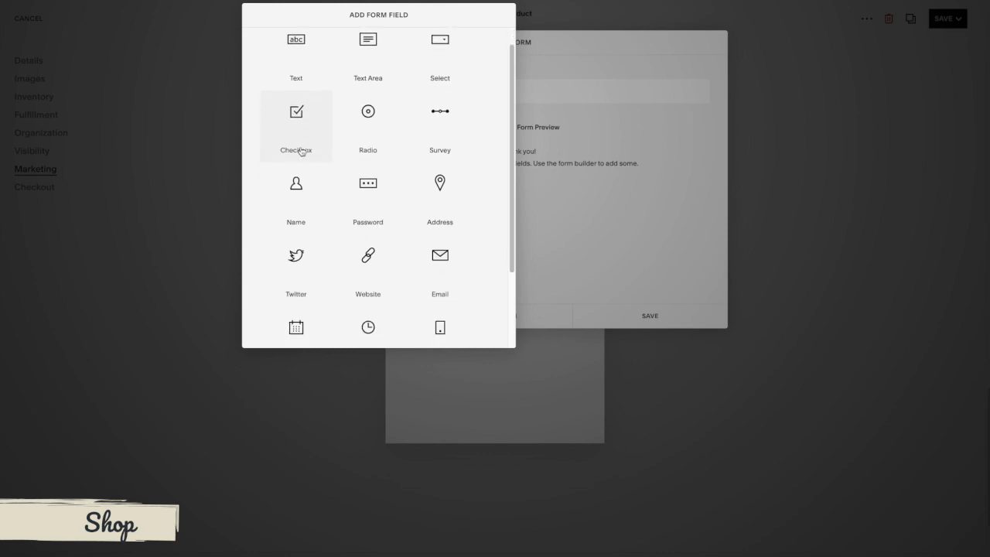
scroll(369, 188, "down", 1)
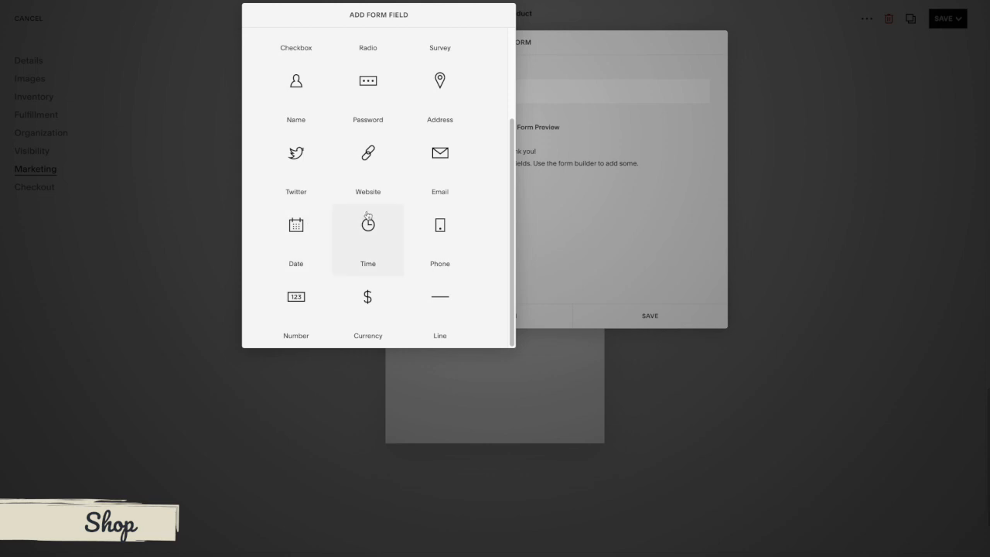
scroll(368, 217, "up", 3)
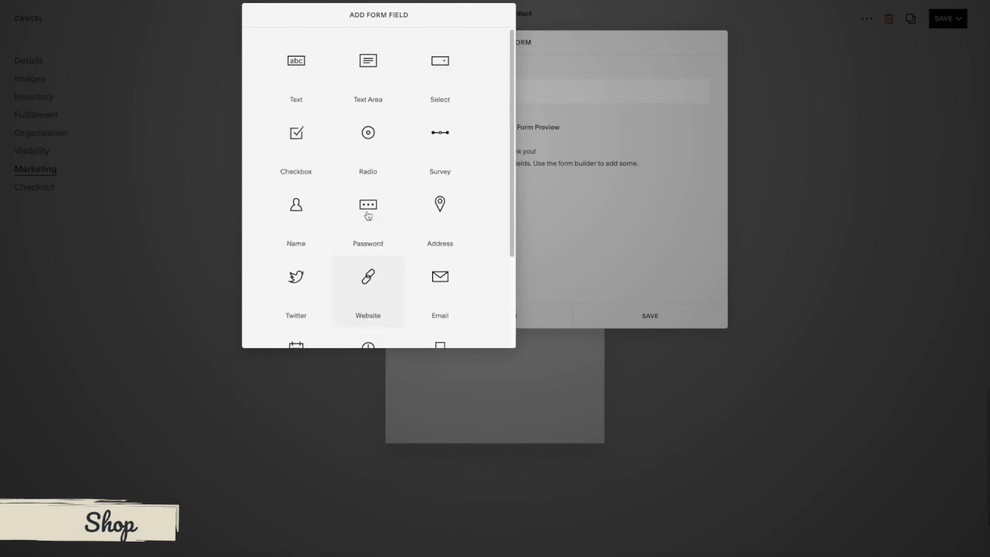
scroll(373, 234, "down", 2)
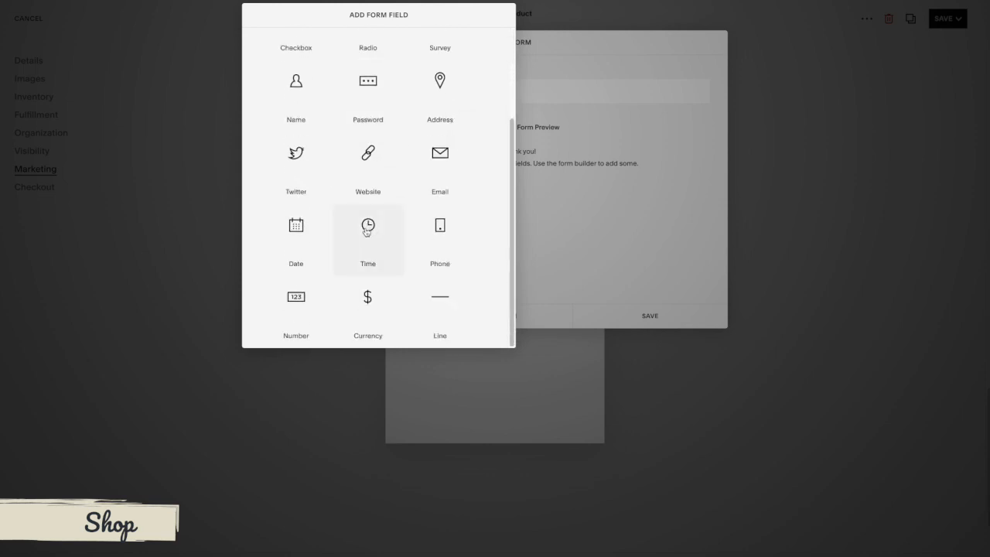
scroll(398, 234, "up", 2)
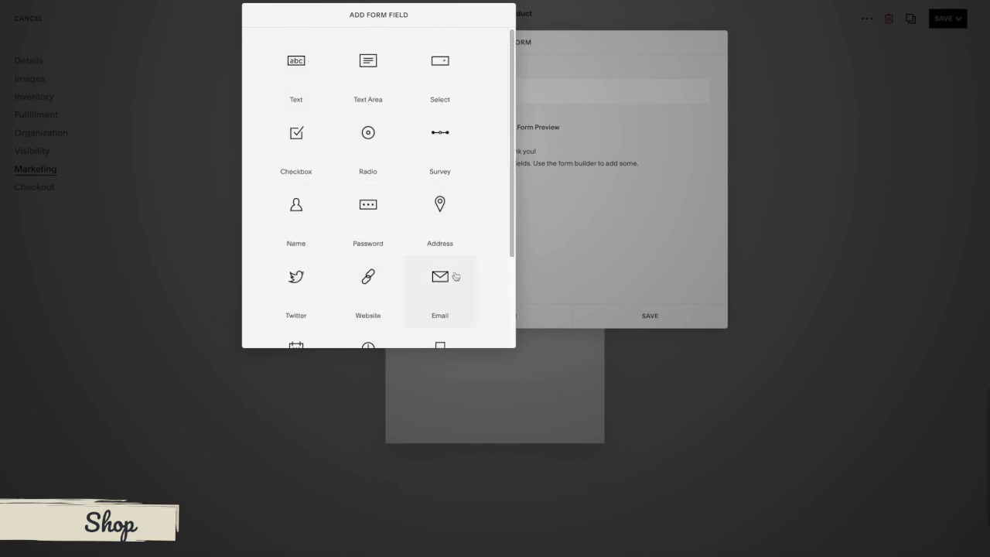
scroll(464, 241, "down", 3)
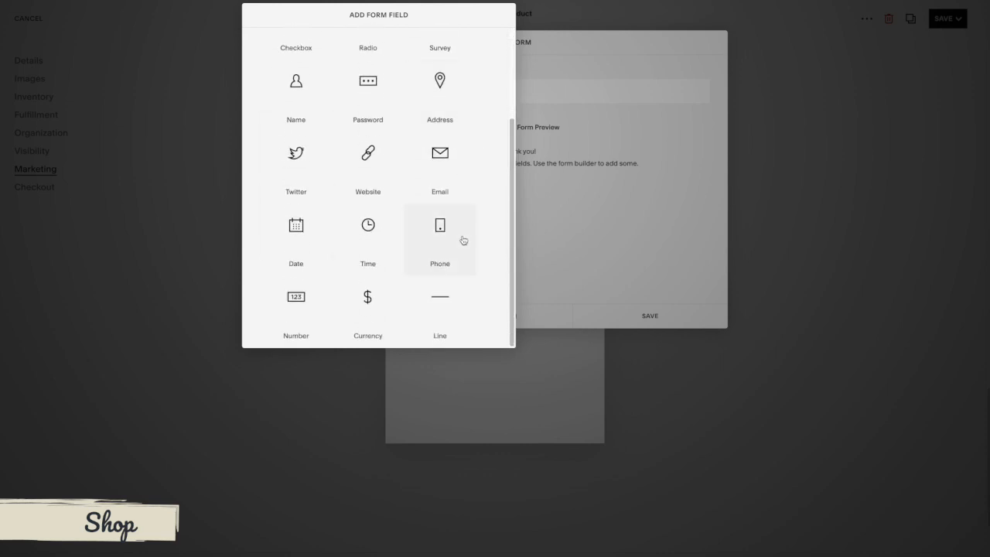
scroll(464, 240, "up", 3)
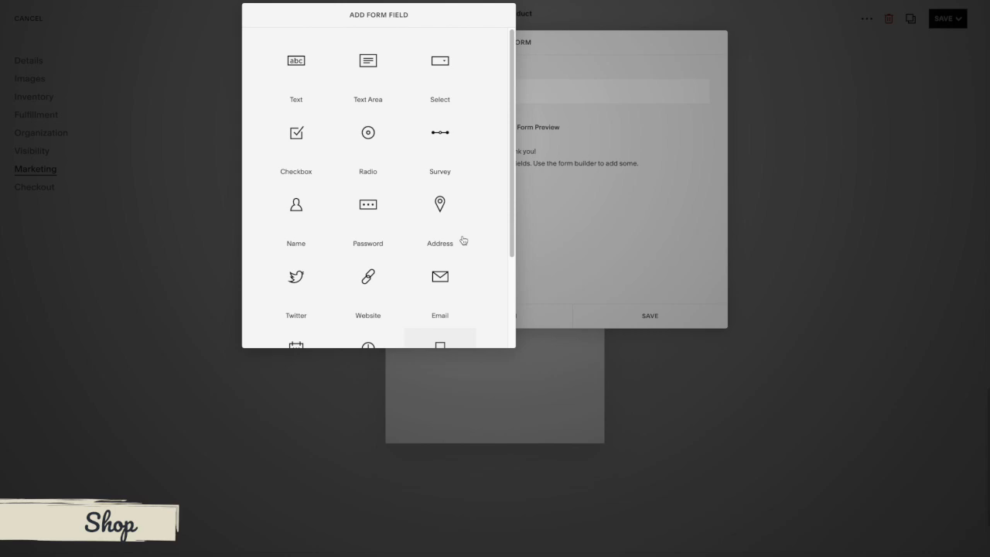
left_click(593, 223)
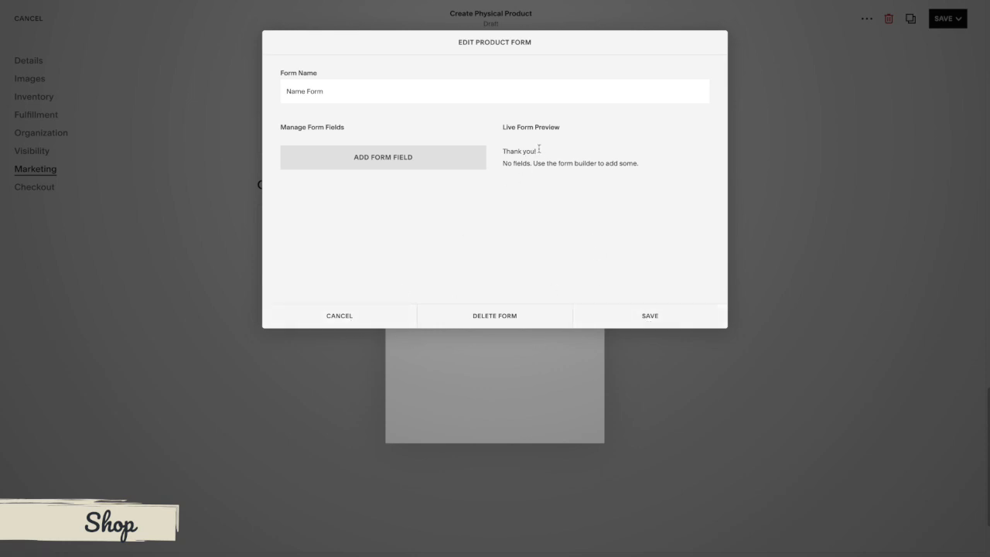
- Add a Checkbox field titled "Agree to our terms" with the description "Please read here etc" to the form
left_click(365, 166)
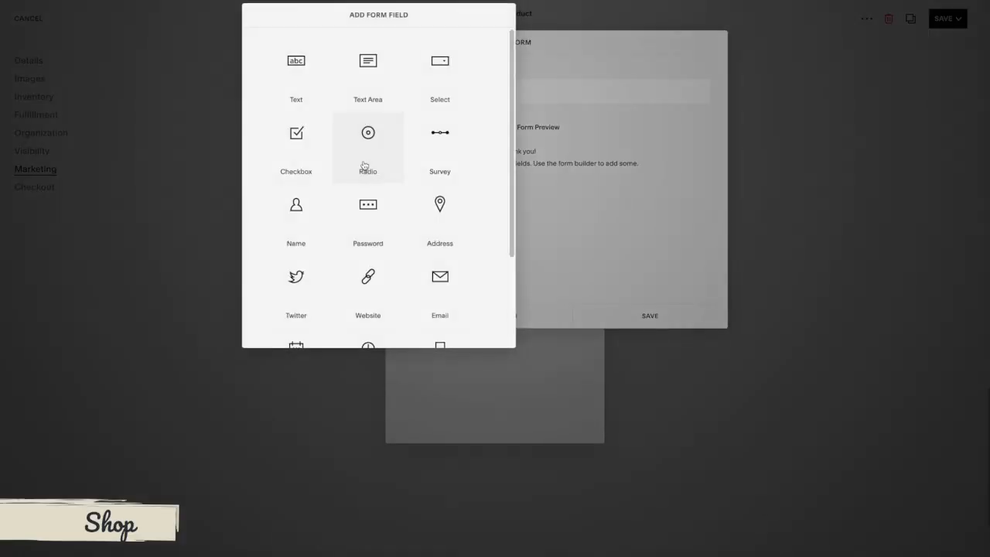
left_click(299, 147)
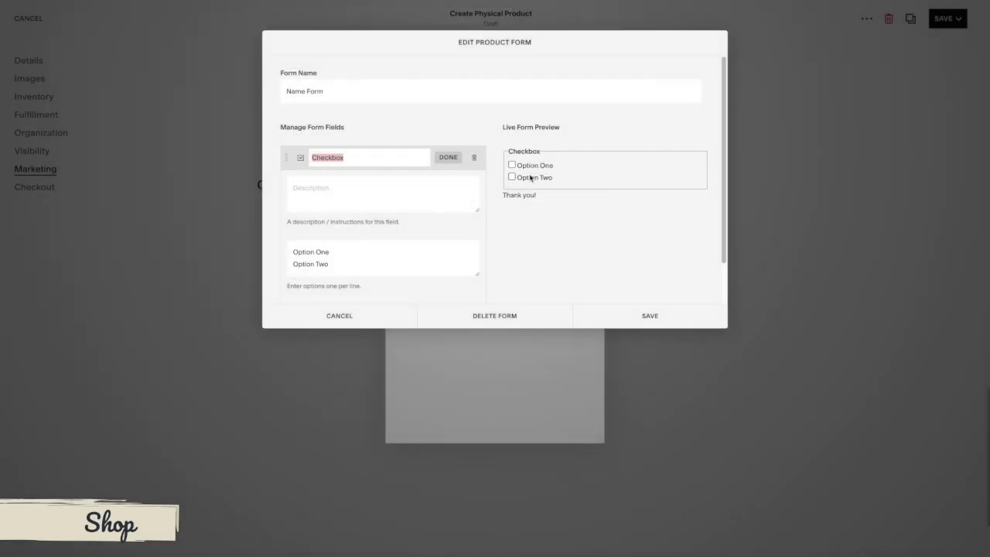
type("Agree to our terms")
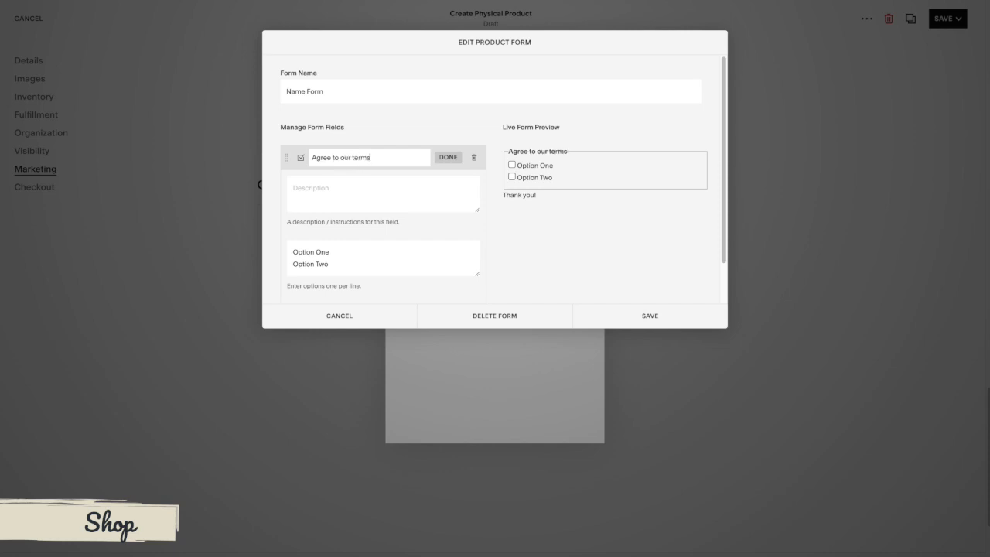
left_click(340, 190)
type("Pl")
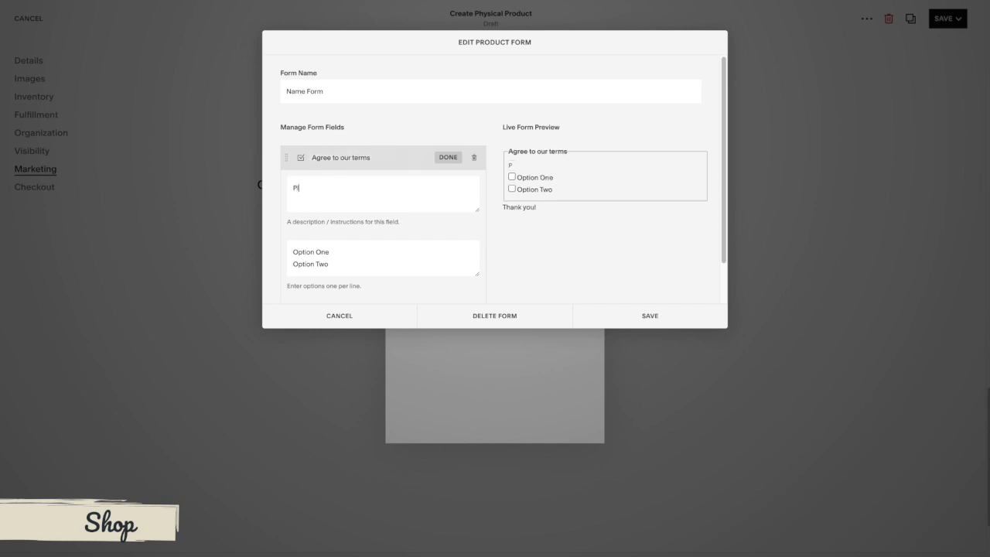
type("ease read here etc")
- Set the checkbox field's options to "Yes" and "No", save the form and apply it to the product
left_click_drag(341, 255, 282, 257)
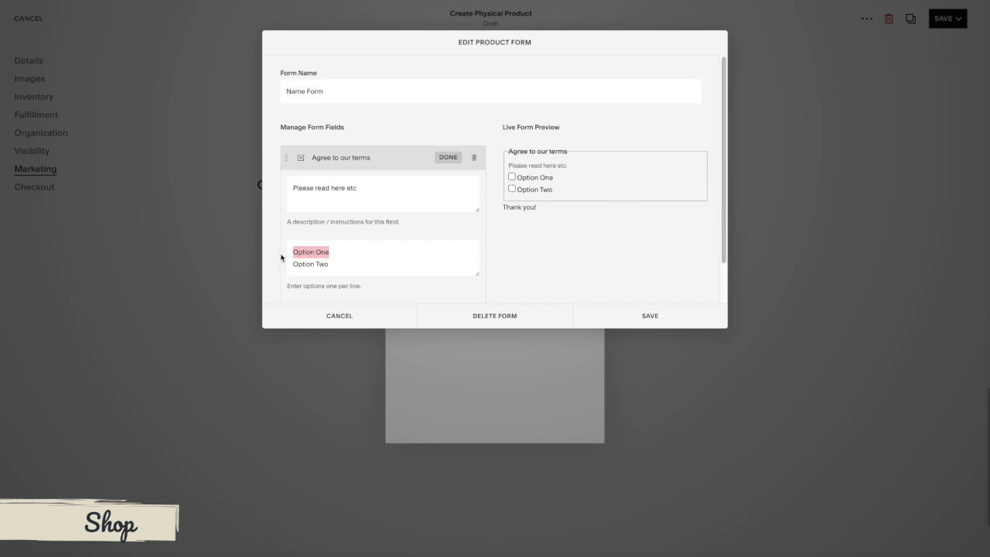
type("Yes")
left_click_drag(340, 266, 284, 269)
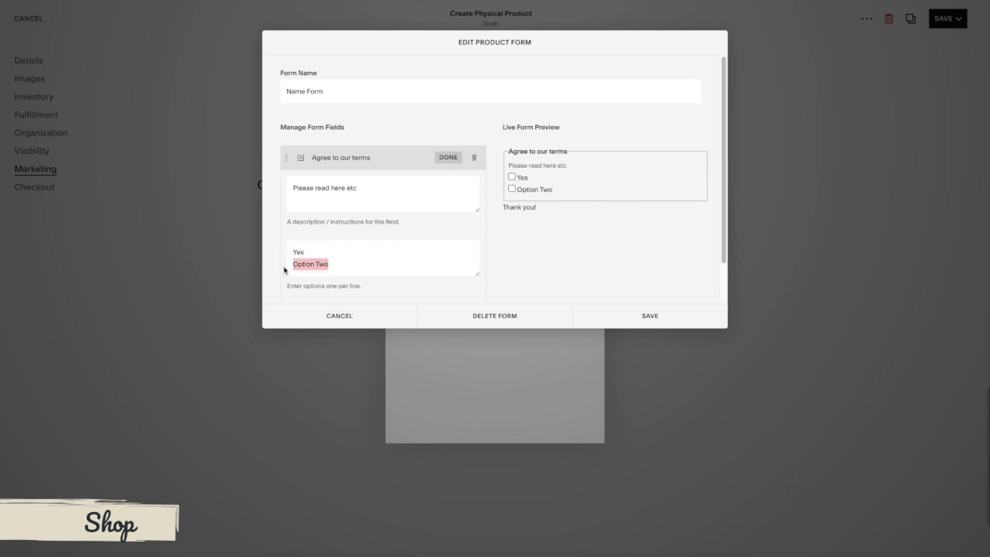
type("No")
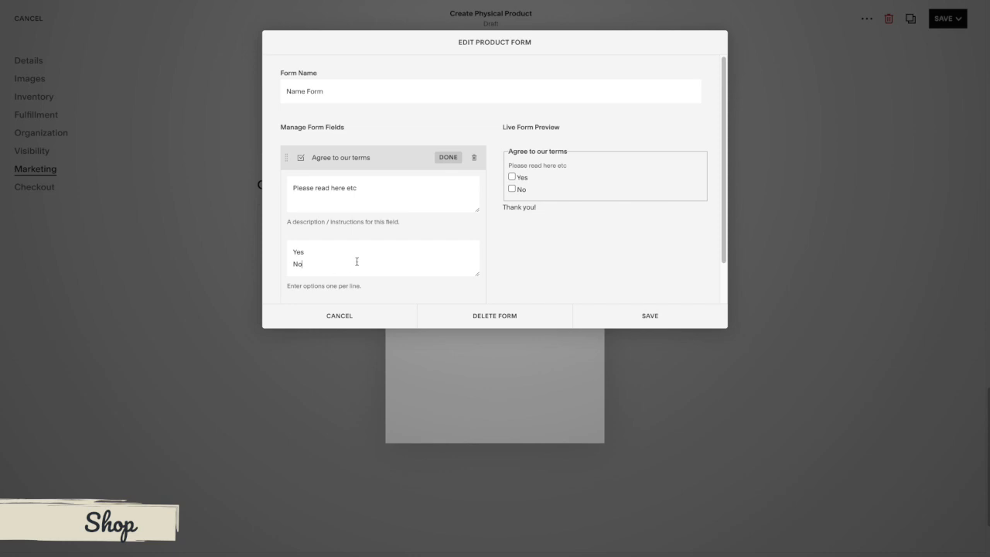
left_click(662, 315)
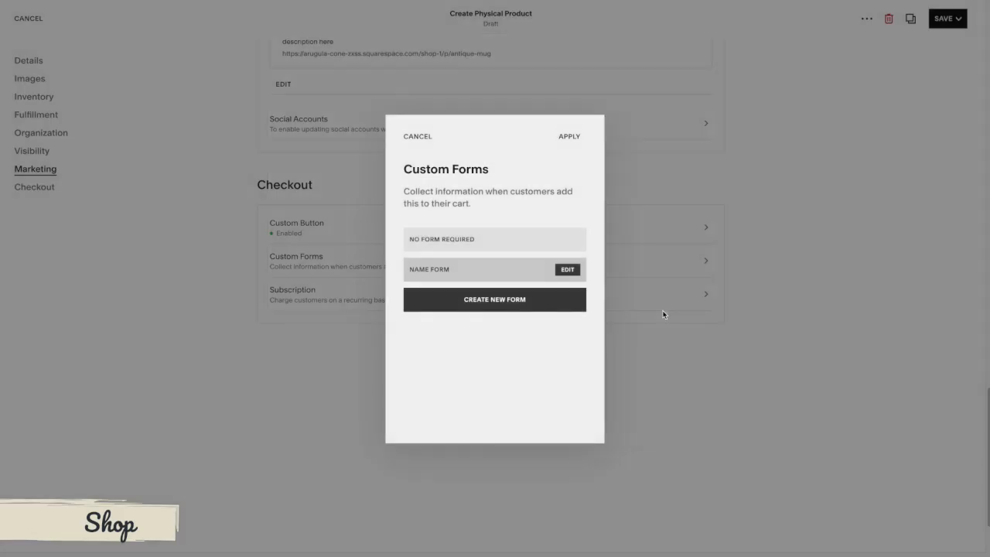
left_click(570, 138)
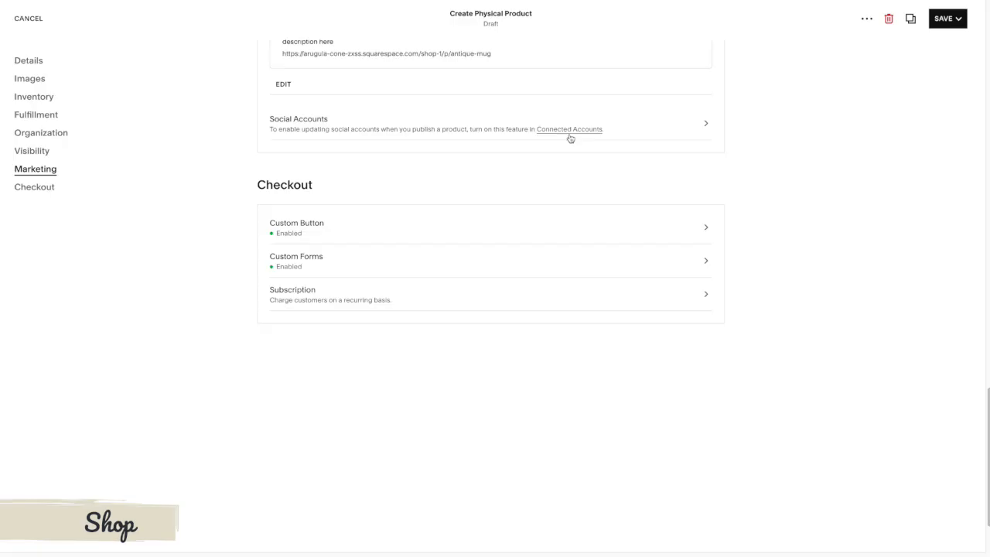
- Save the new physical product without publishing or scheduling it
scroll(553, 284, "up", 6)
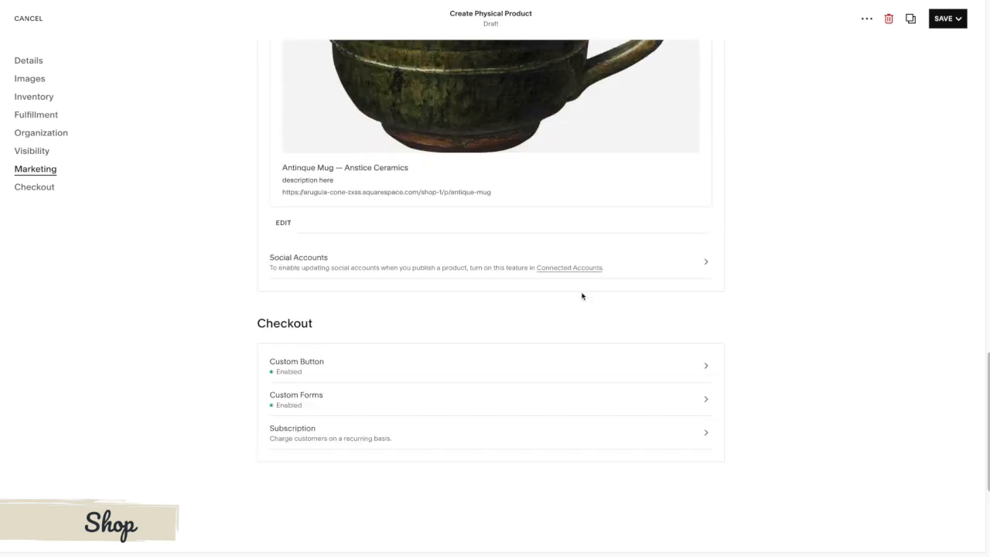
scroll(584, 289, "up", 12)
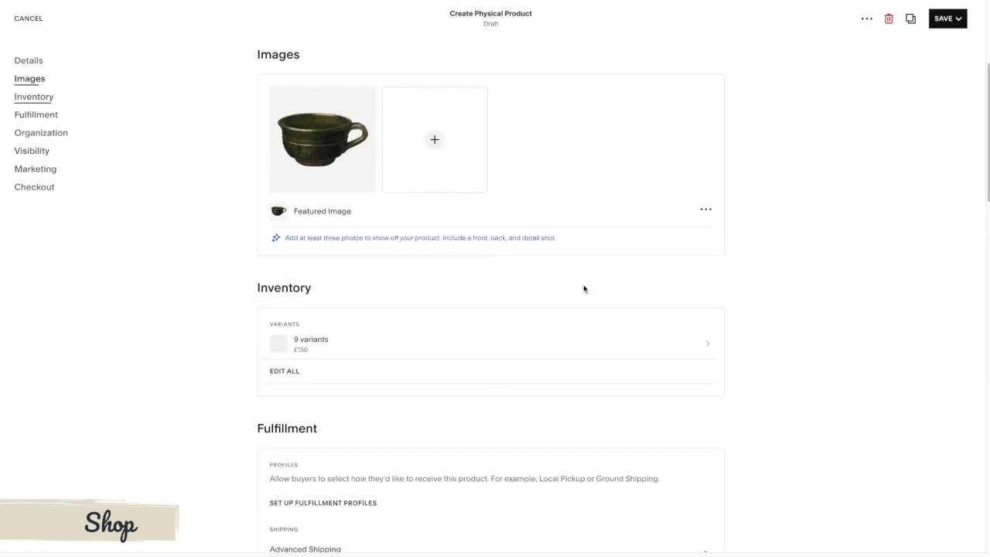
scroll(584, 289, "up", 3)
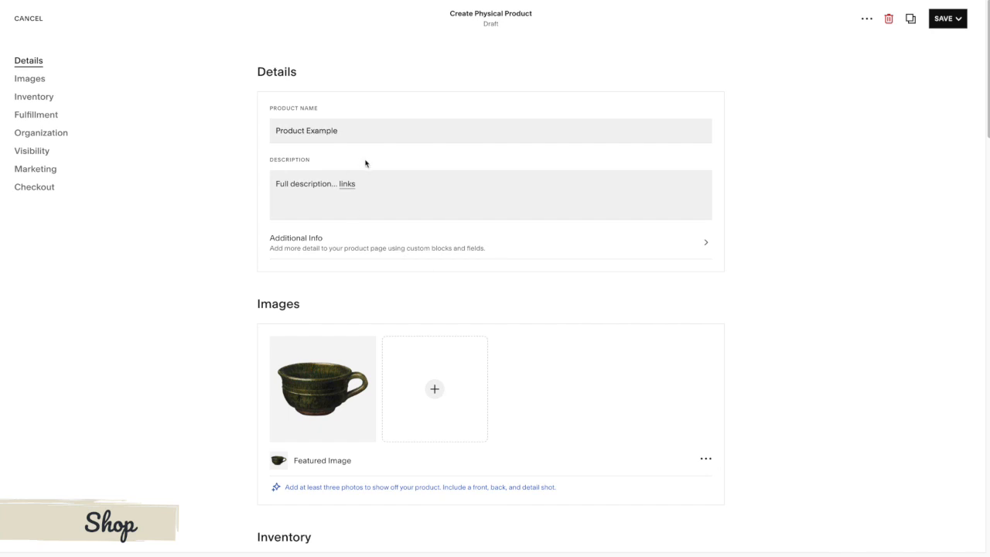
left_click(957, 21)
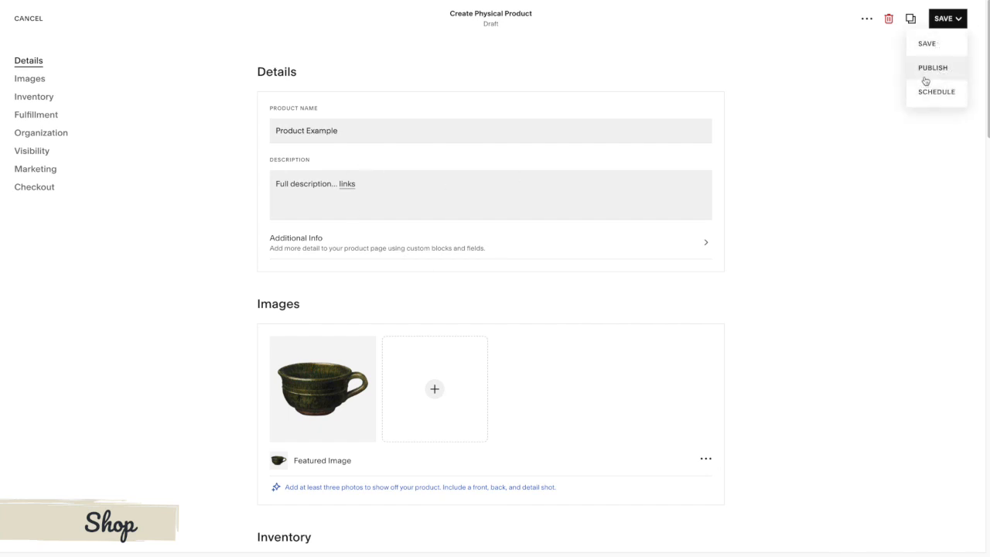
left_click(927, 44)
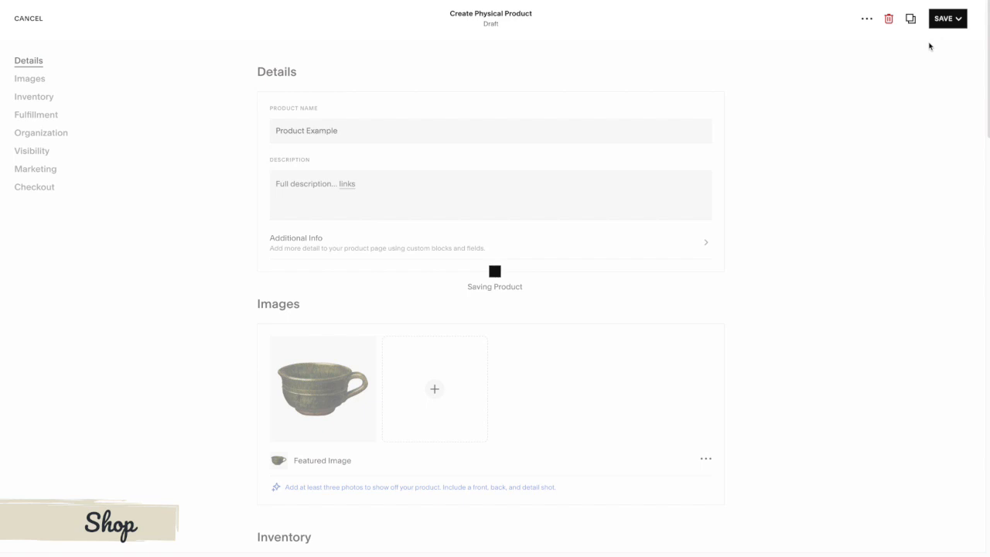
- Open the Product Example page from the list of all products and close the detail page layout chooser without picking a layout
mouse_move(945, 29)
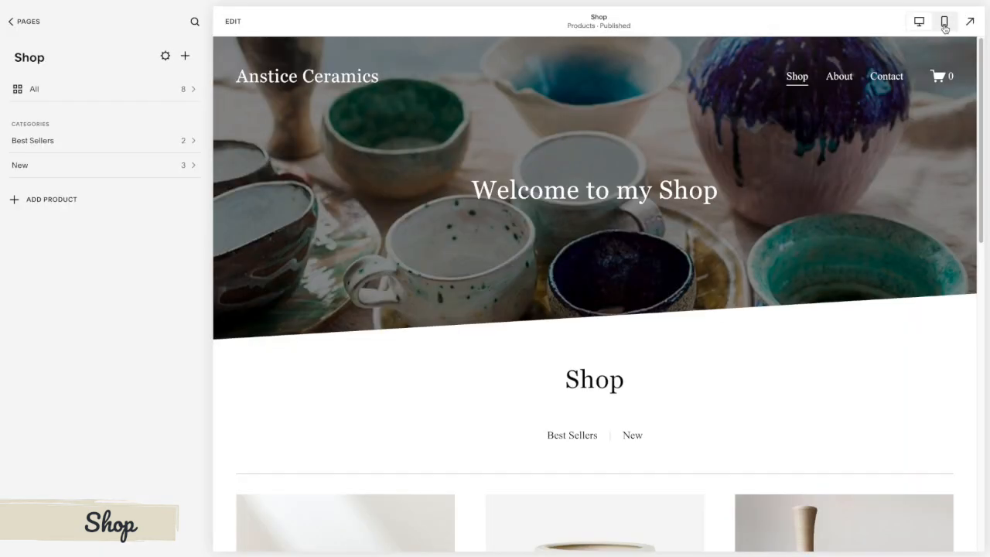
scroll(745, 155, "down", 5)
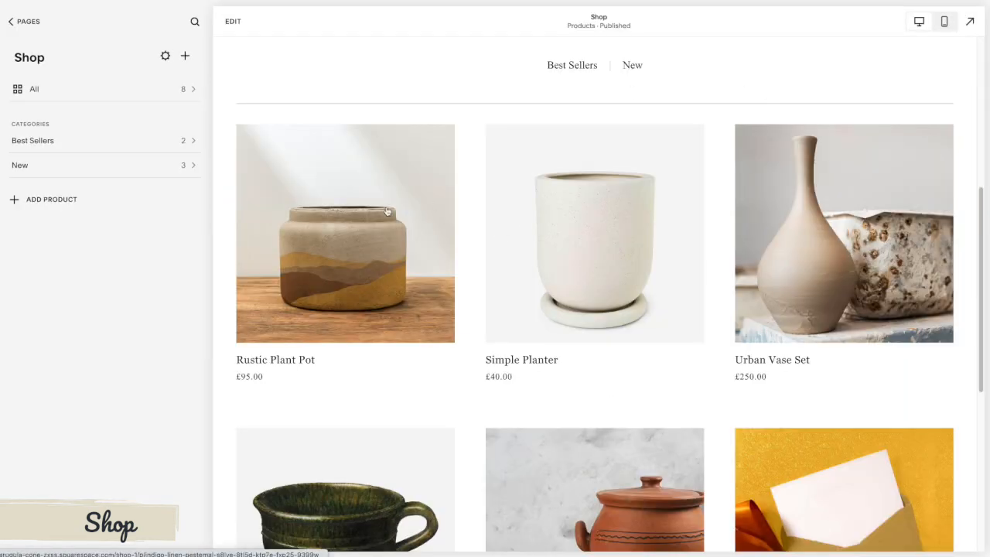
left_click(111, 90)
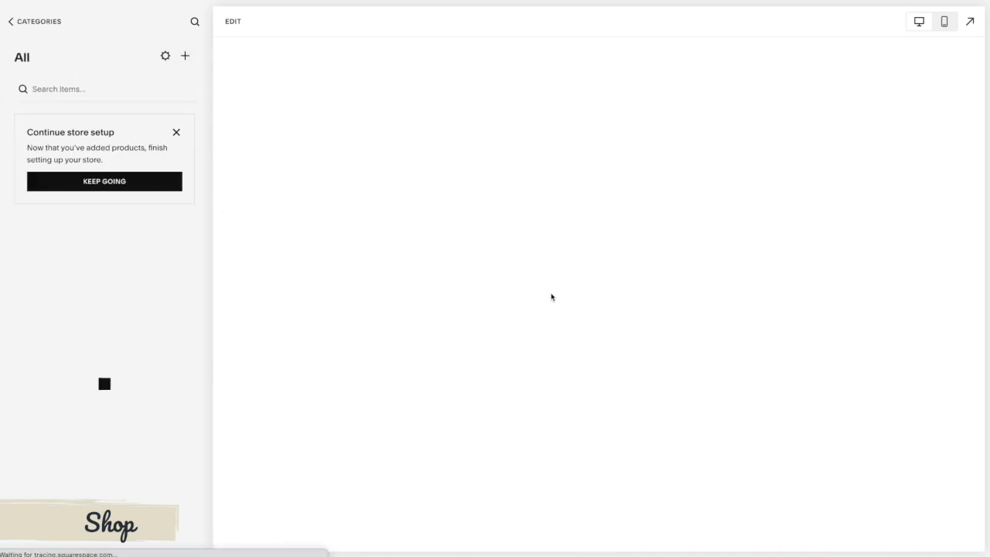
scroll(547, 299, "down", 1)
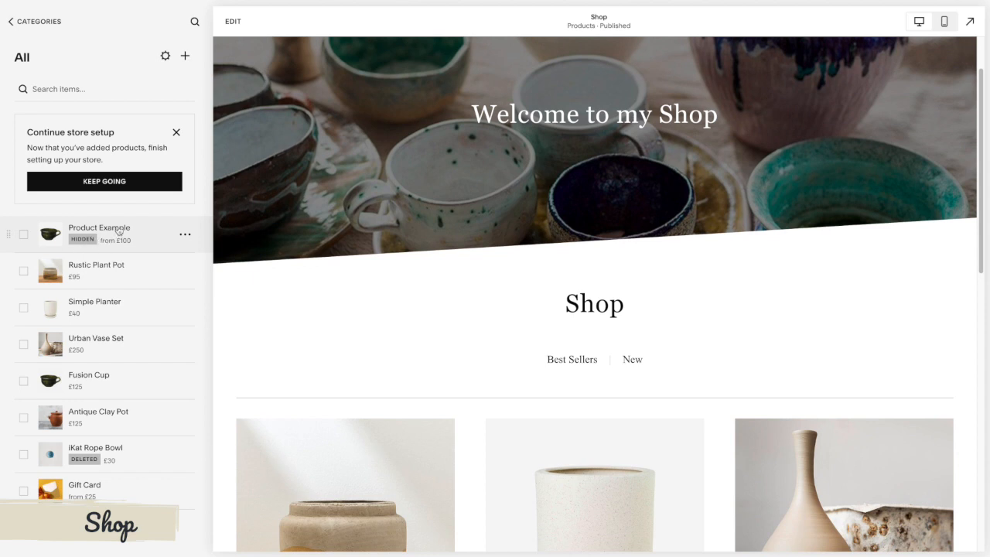
left_click(118, 231)
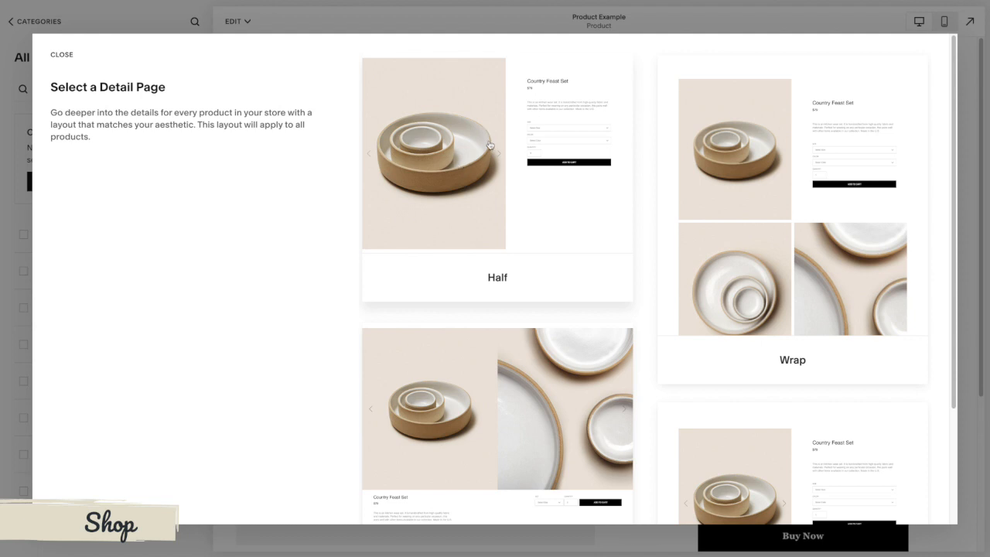
left_click(62, 55)
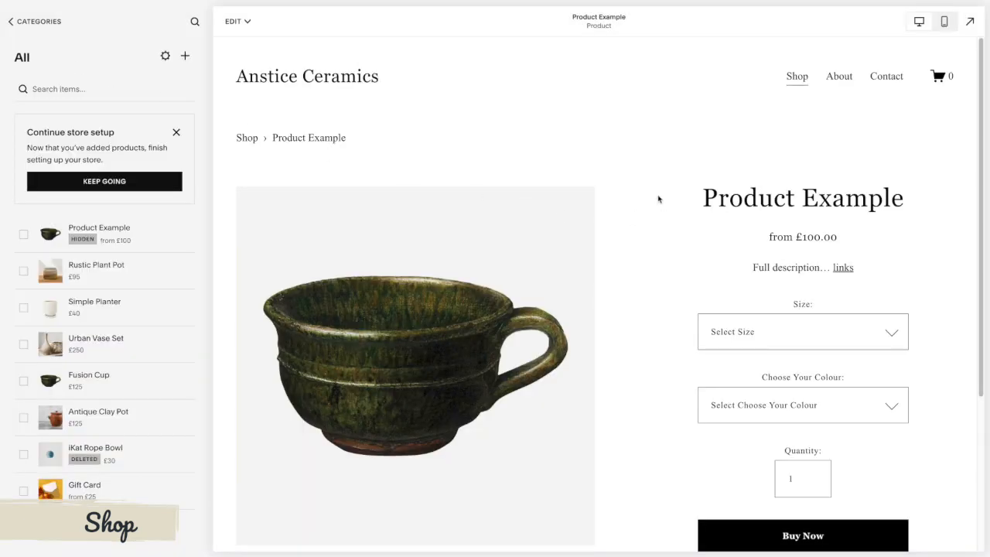
- Choose the Medium size and blue colour on the product page preview to check that variant
scroll(658, 198, "down", 1)
scroll(658, 198, "down", 2)
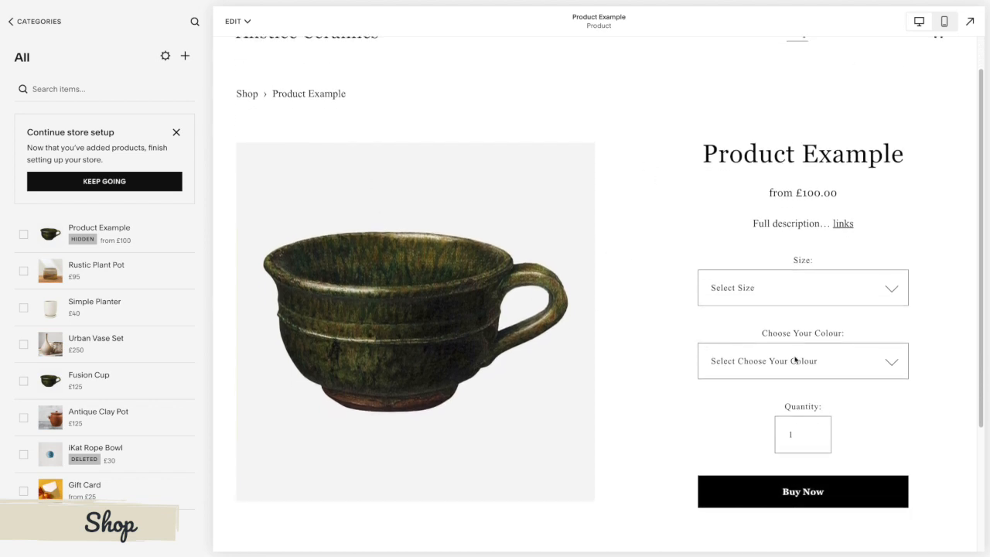
left_click(884, 288)
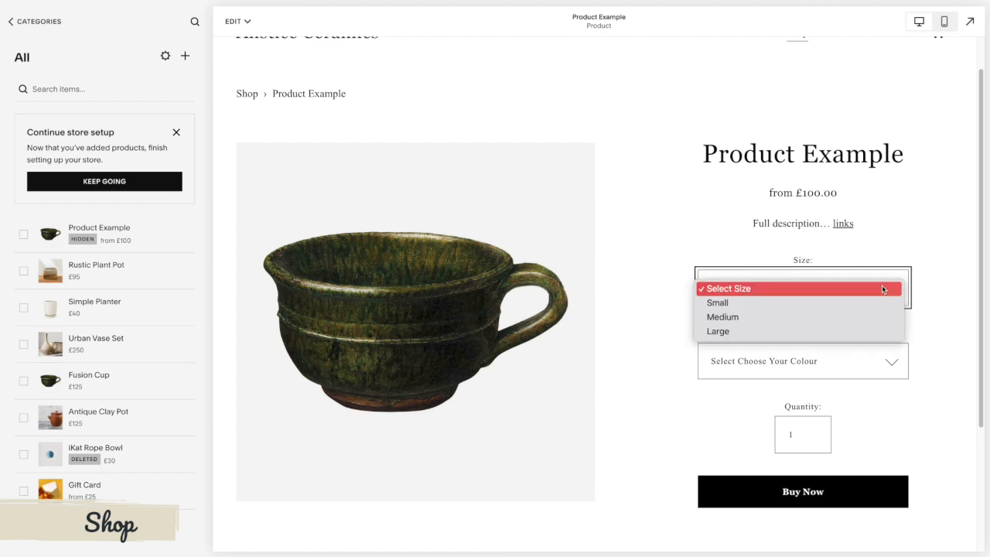
left_click(844, 317)
left_click(832, 358)
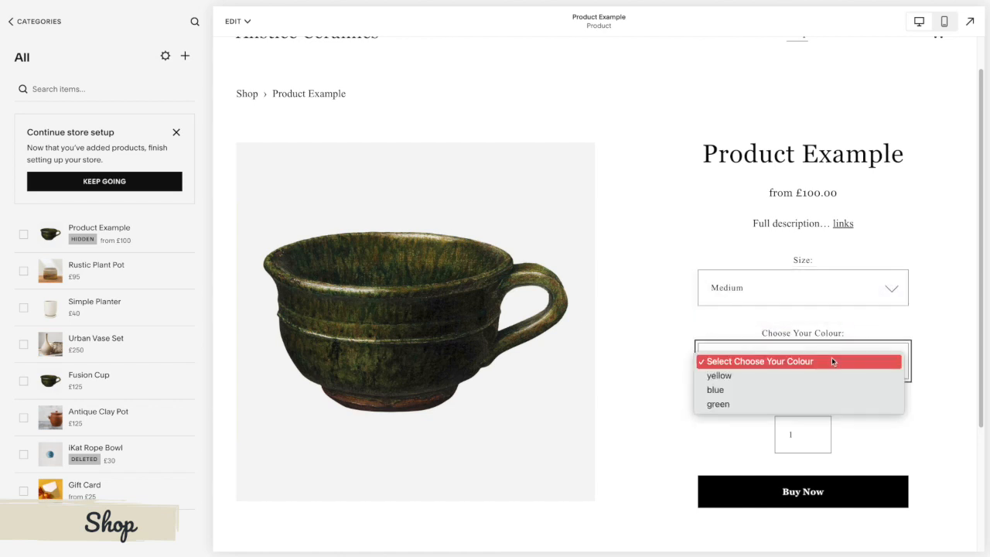
left_click(822, 387)
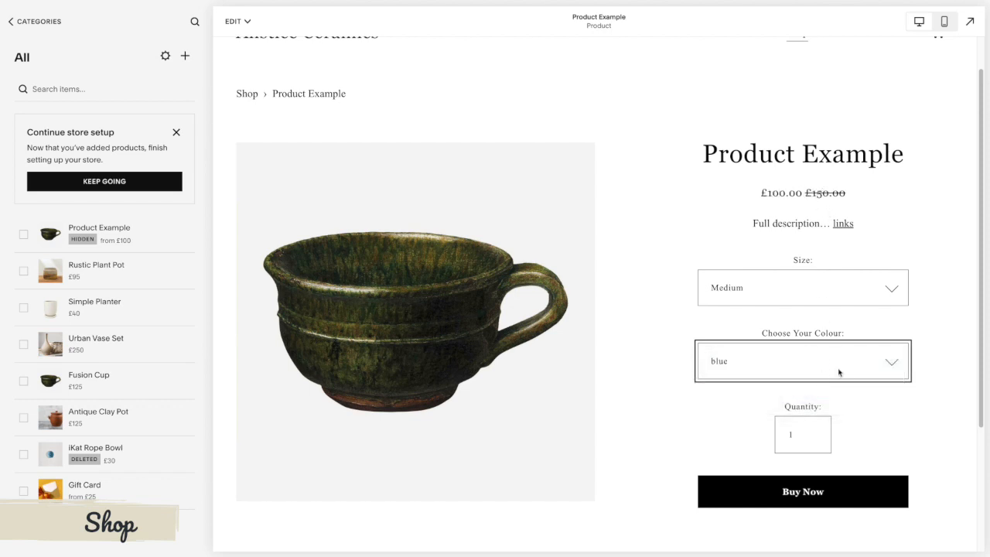
- Check further variants in the preview: green in Small and Large, ending on Large in yellow
left_click(829, 358)
left_click(854, 375)
left_click(855, 300)
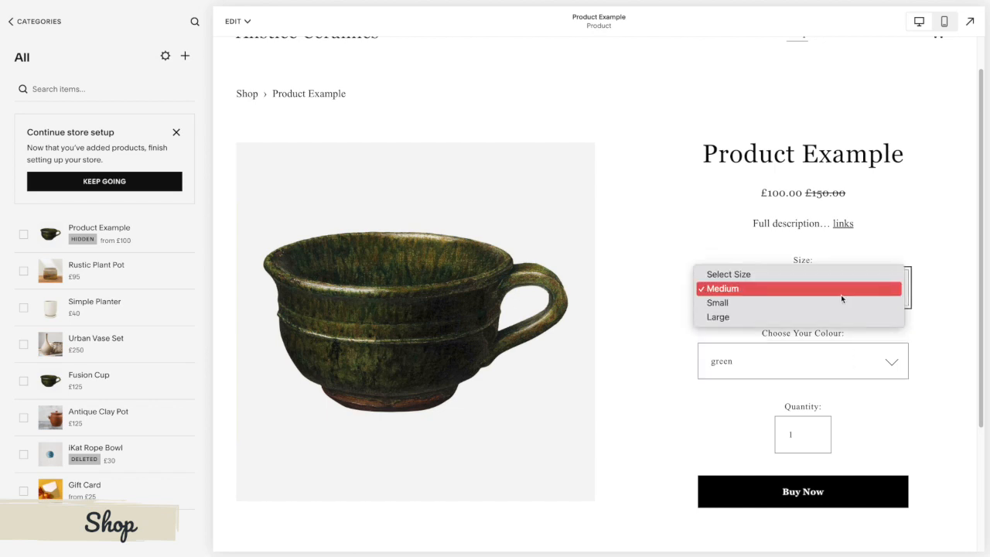
left_click(841, 303)
left_click(839, 294)
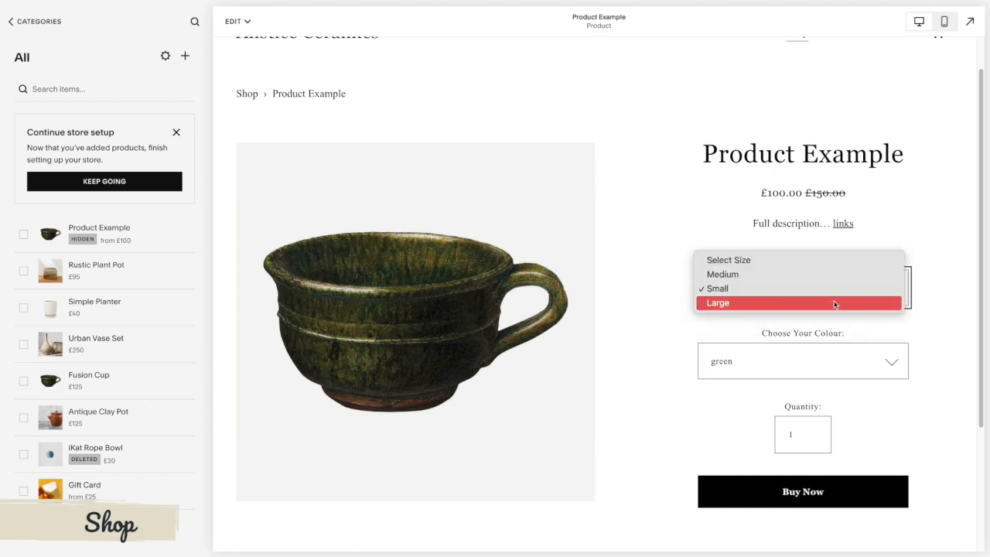
left_click(835, 304)
left_click(826, 361)
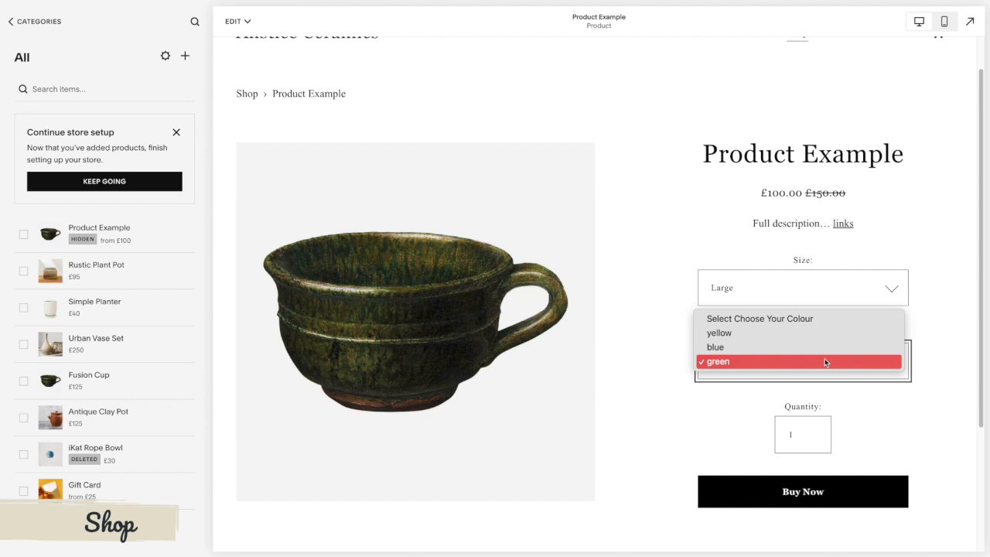
left_click(822, 334)
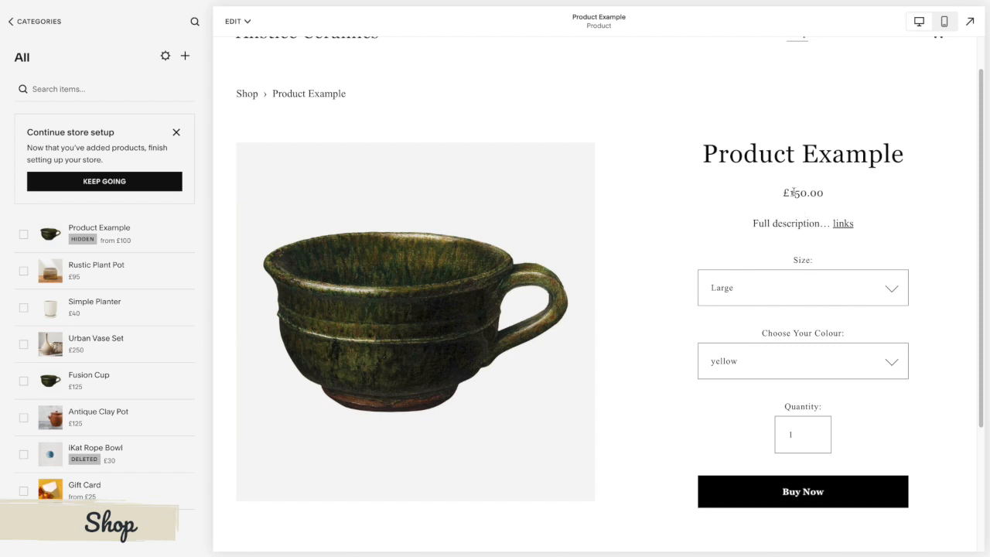
- Set the preview quantity to 6 and look over the product page in edit mode, leaving it without edits
scroll(659, 261, "down", 1)
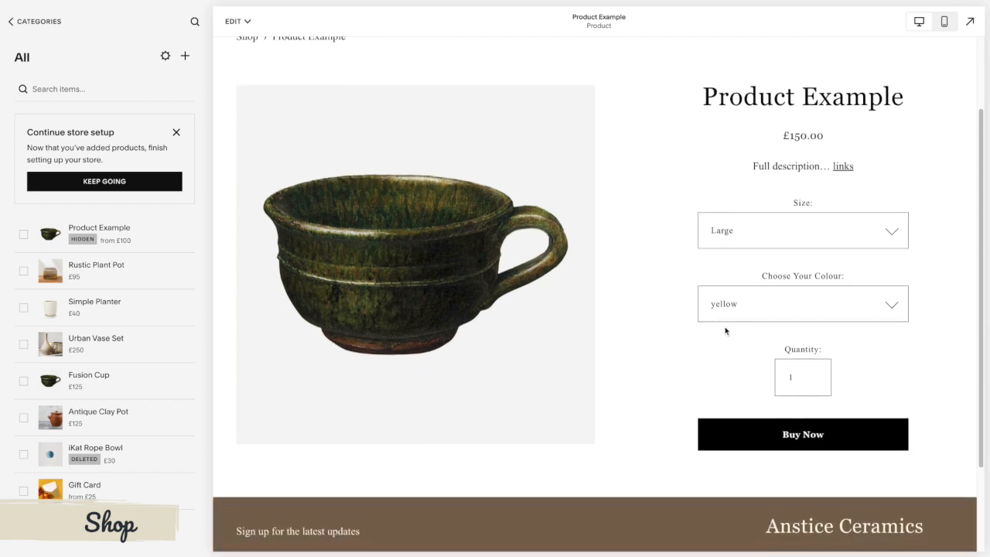
left_click(814, 375)
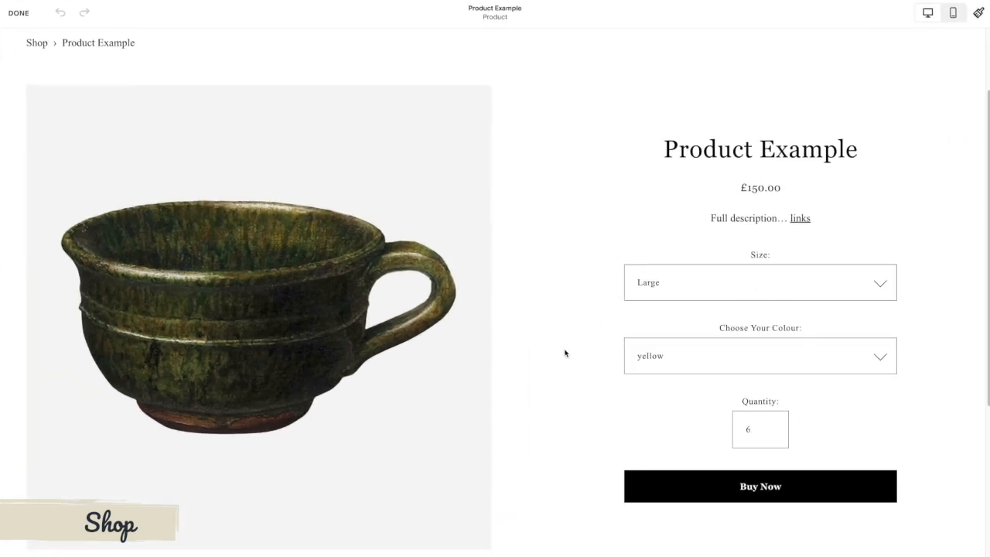
scroll(588, 364, "down", 2)
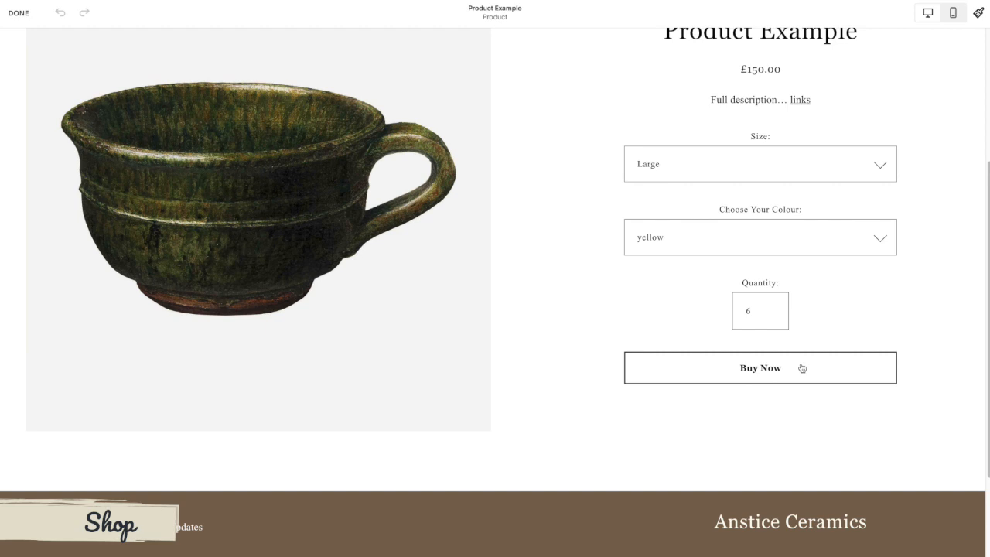
scroll(807, 366, "up", 1)
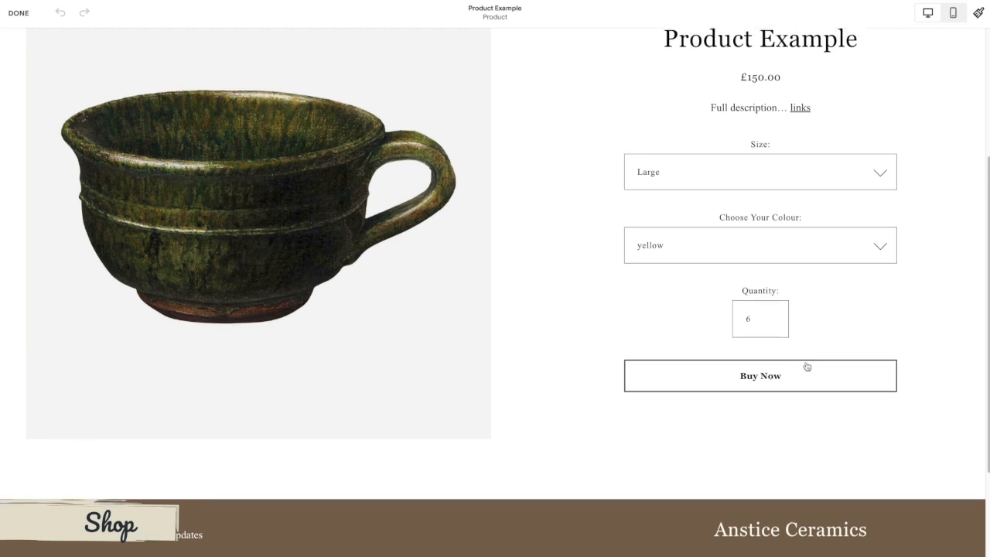
scroll(549, 309, "up", 3)
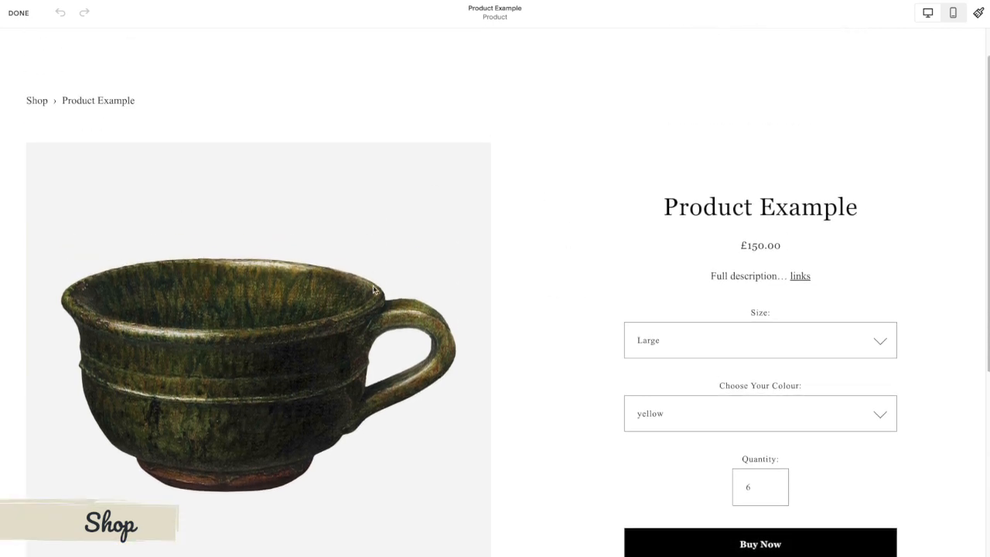
scroll(590, 334, "down", 4)
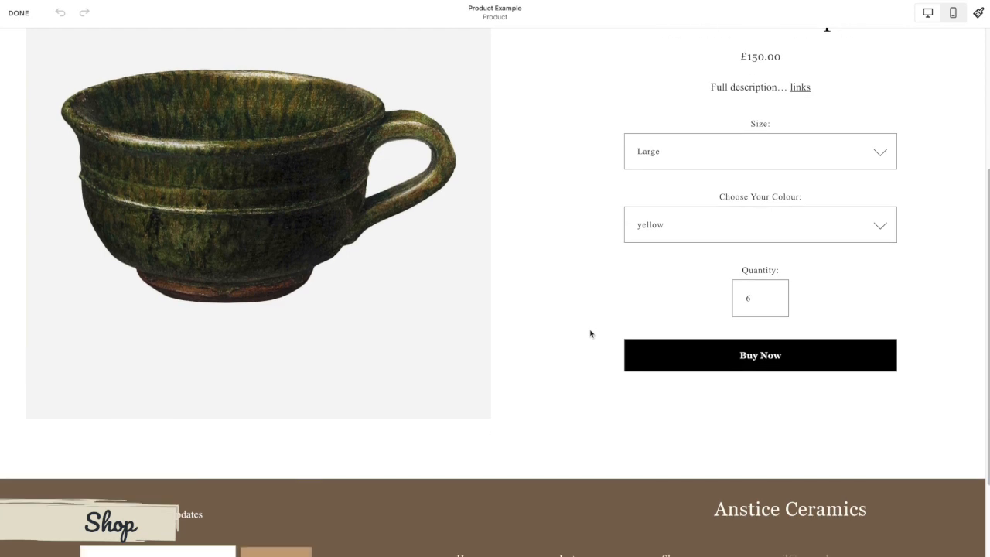
scroll(572, 365, "down", 1)
scroll(571, 366, "down", 1)
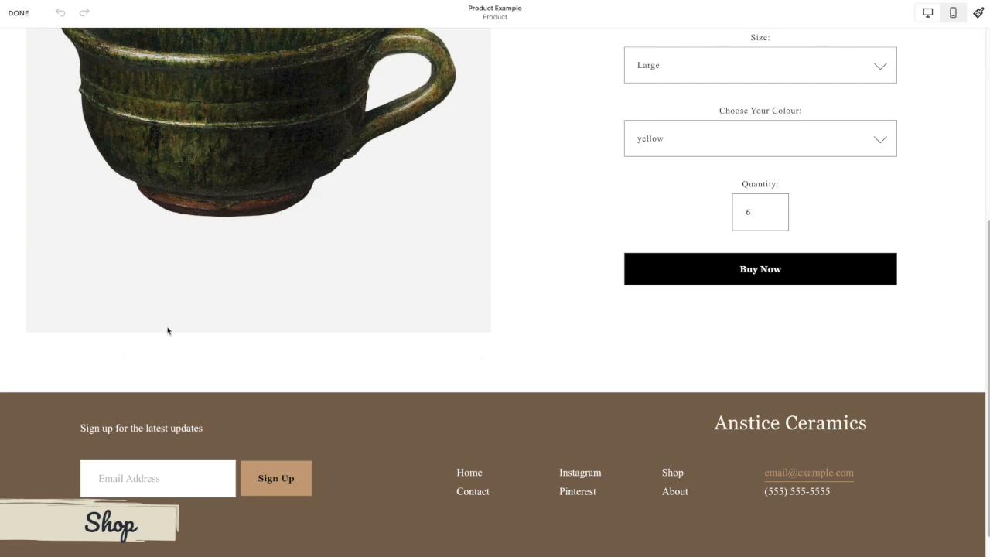
left_click(19, 13)
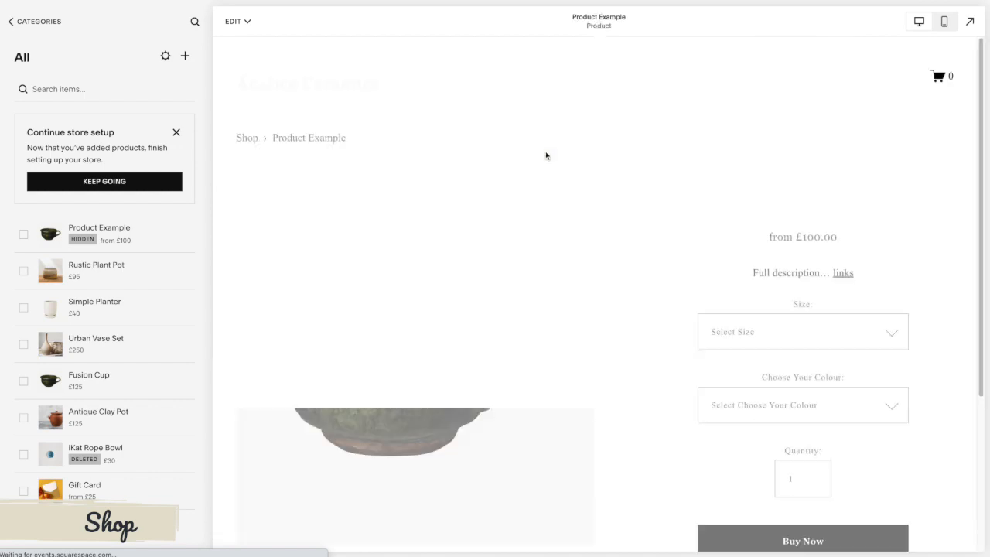
scroll(593, 199, "down", 5)
scroll(603, 201, "up", 3)
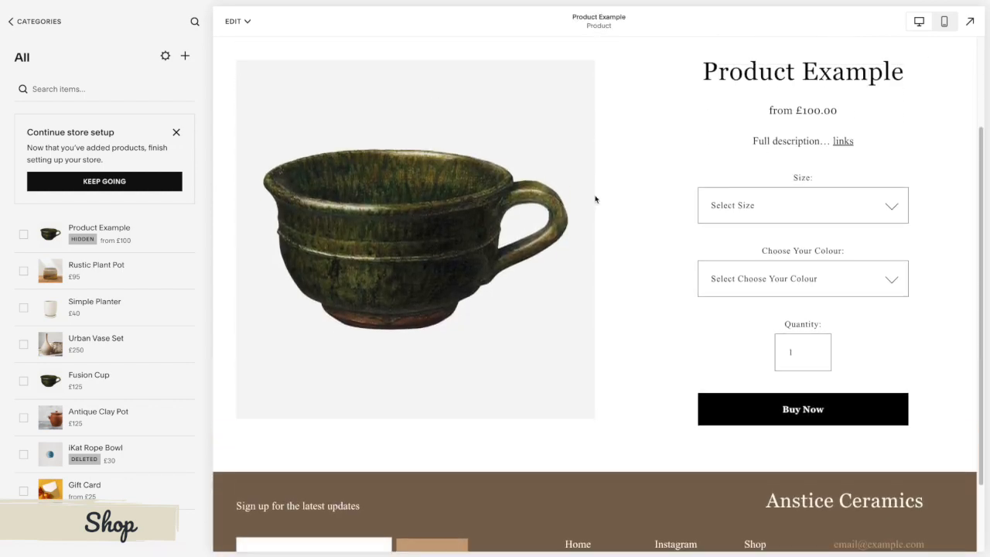
scroll(608, 195, "down", 1)
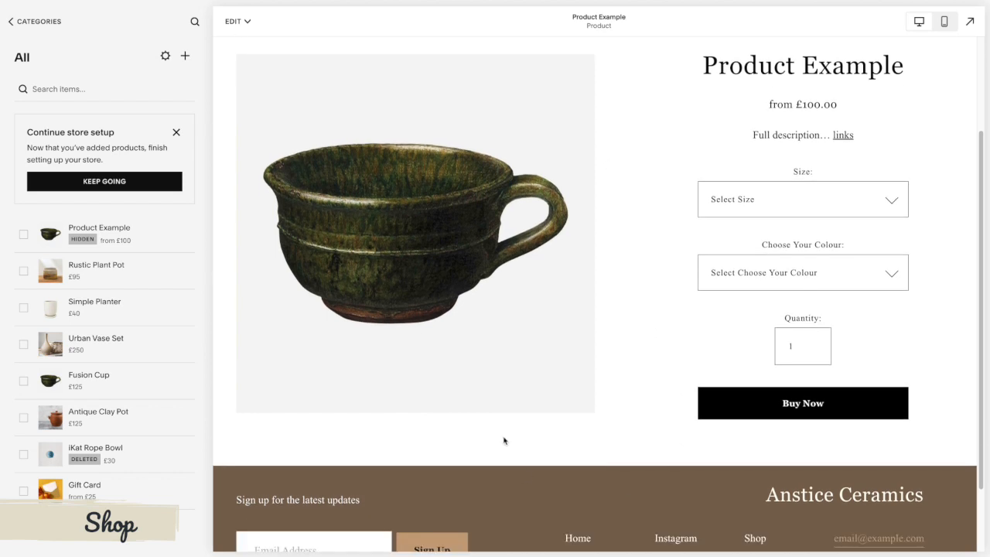
scroll(668, 286, "up", 4)
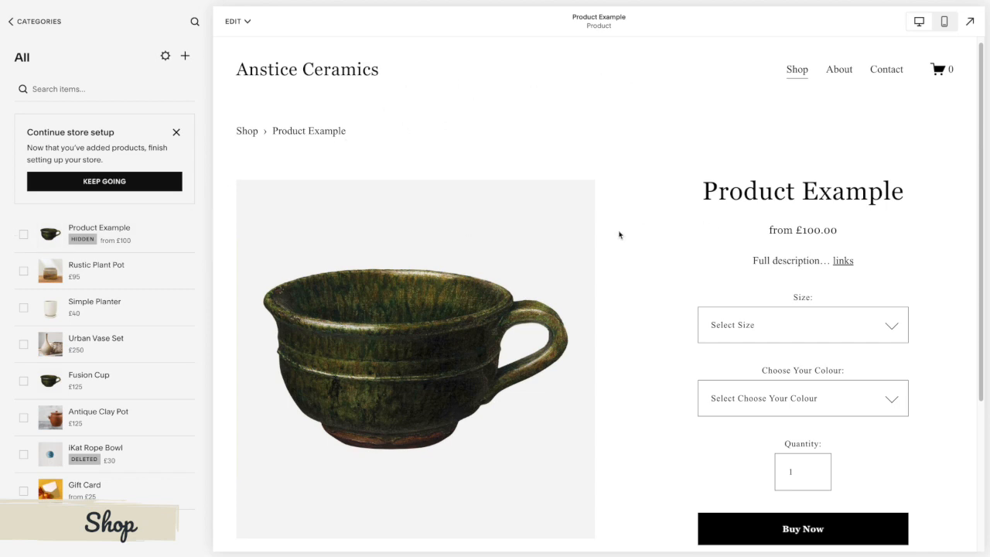
- Open Product Example for editing and enter "Additional information" as text in its Additional Info section
left_click(233, 21)
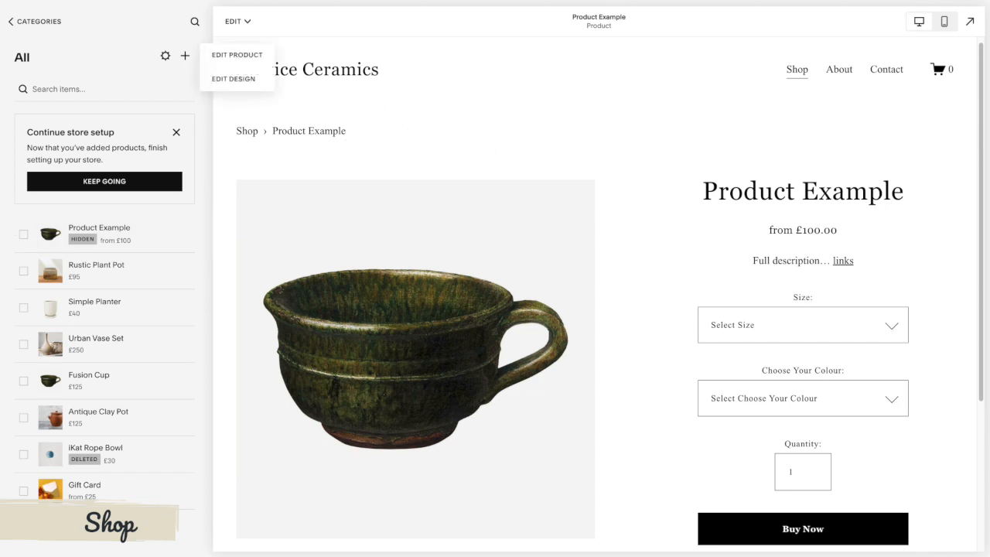
left_click(237, 56)
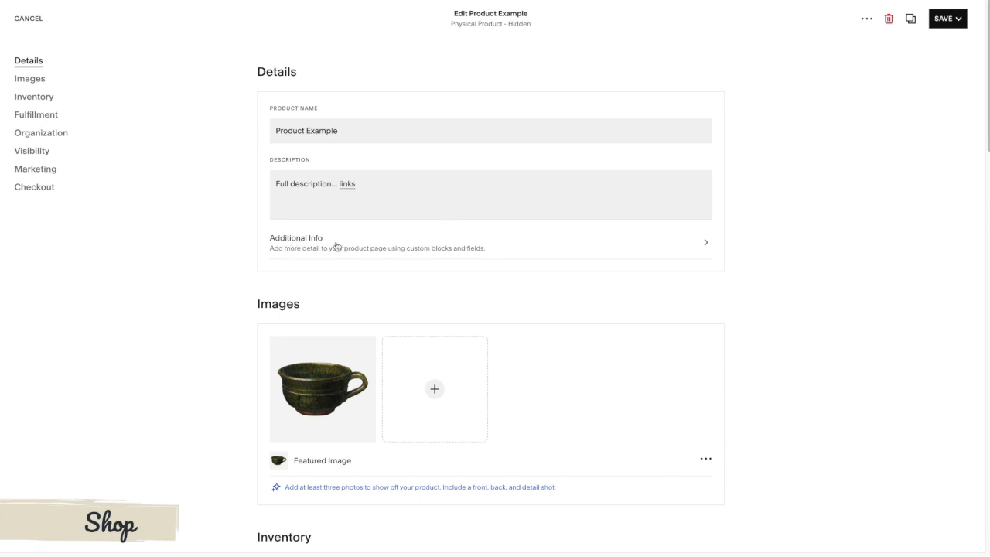
left_click(458, 249)
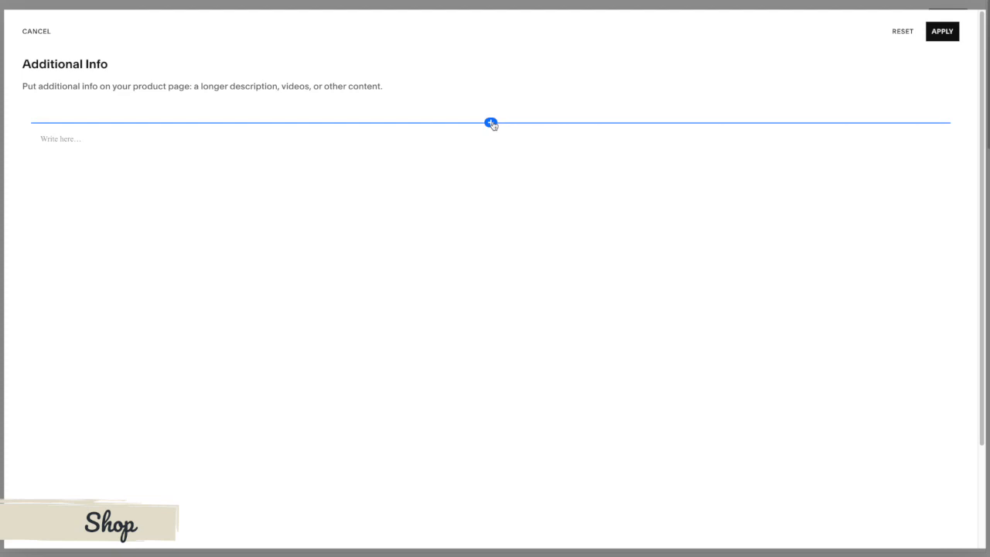
left_click(466, 138)
type("Additional information")
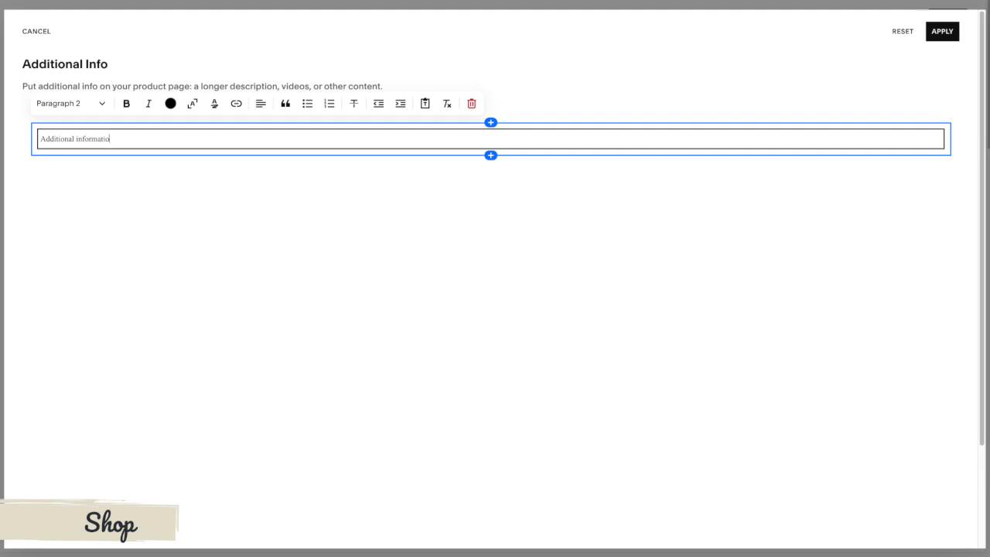
- Format the "Additional information" text as Heading 3
triple_click(174, 144)
left_click(69, 103)
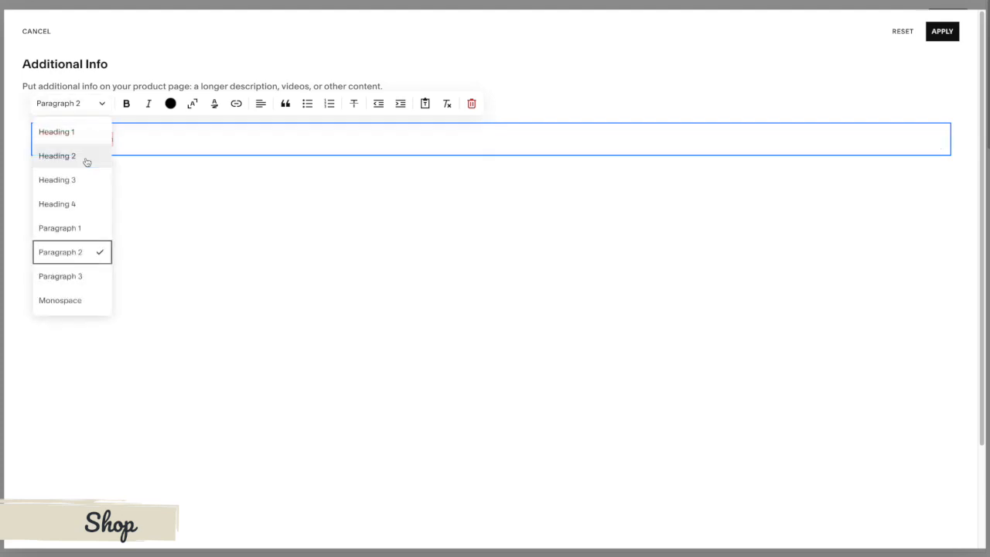
left_click(73, 202)
left_click(65, 105)
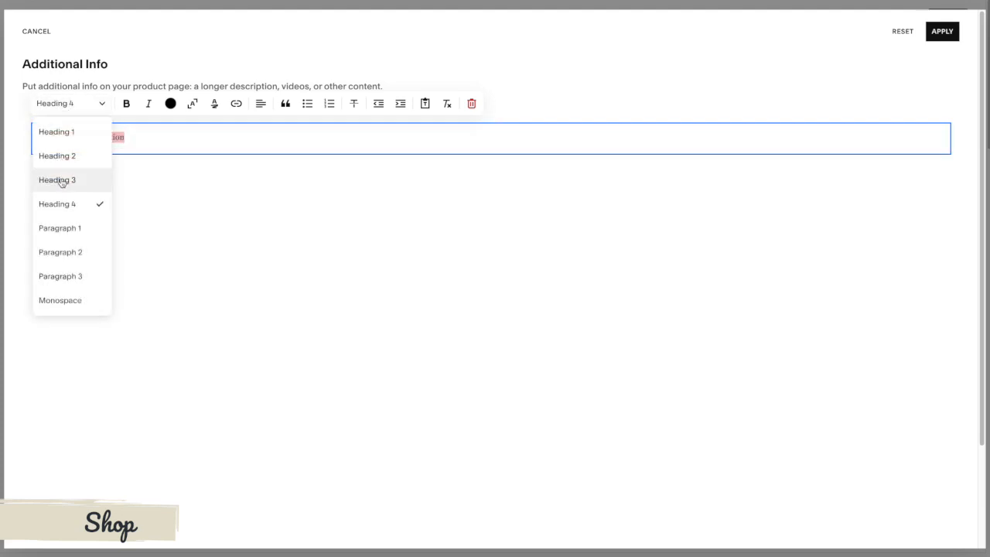
left_click(62, 180)
left_click(183, 148)
left_click(346, 230)
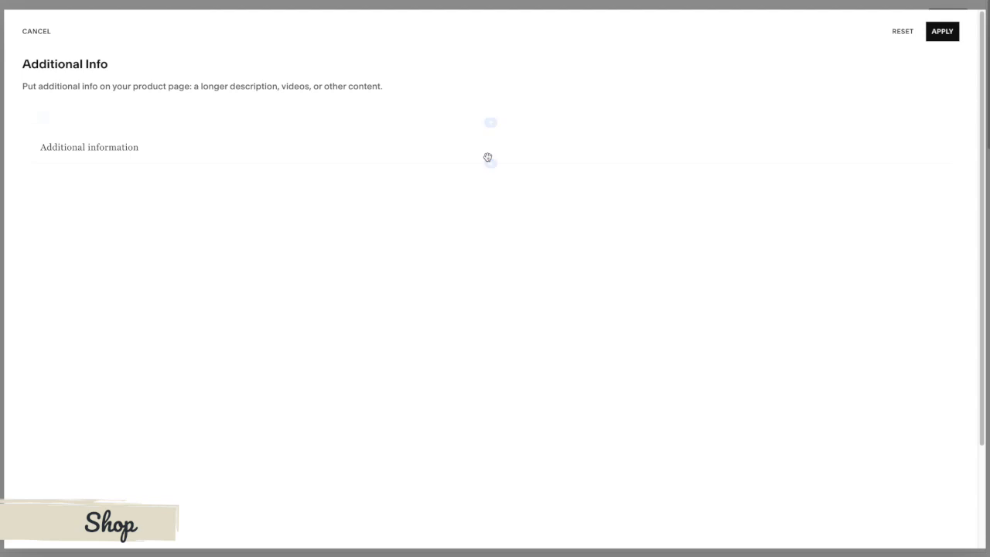
- Add an image block below the heading with the library photo of hands resting on two clay pots
left_click(491, 163)
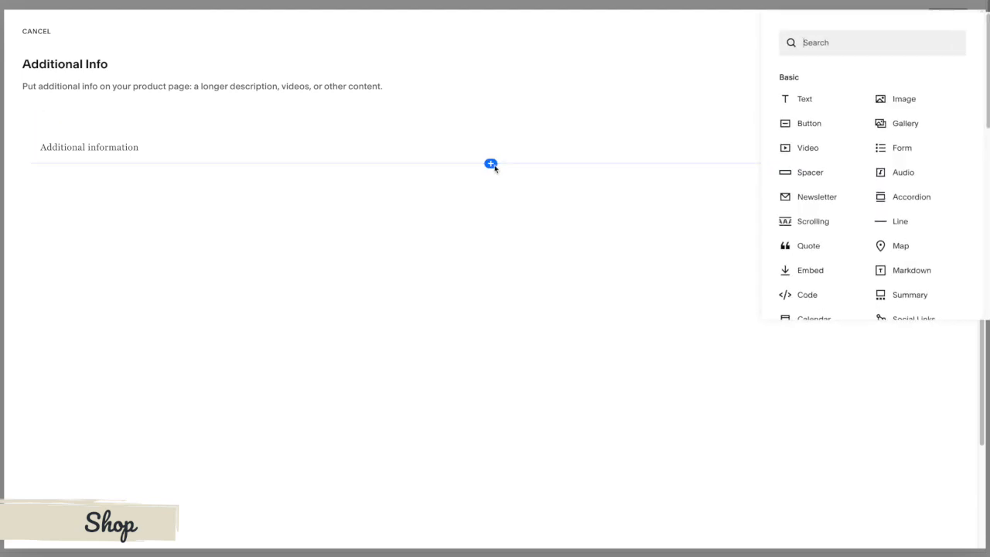
left_click(903, 100)
left_click(889, 263)
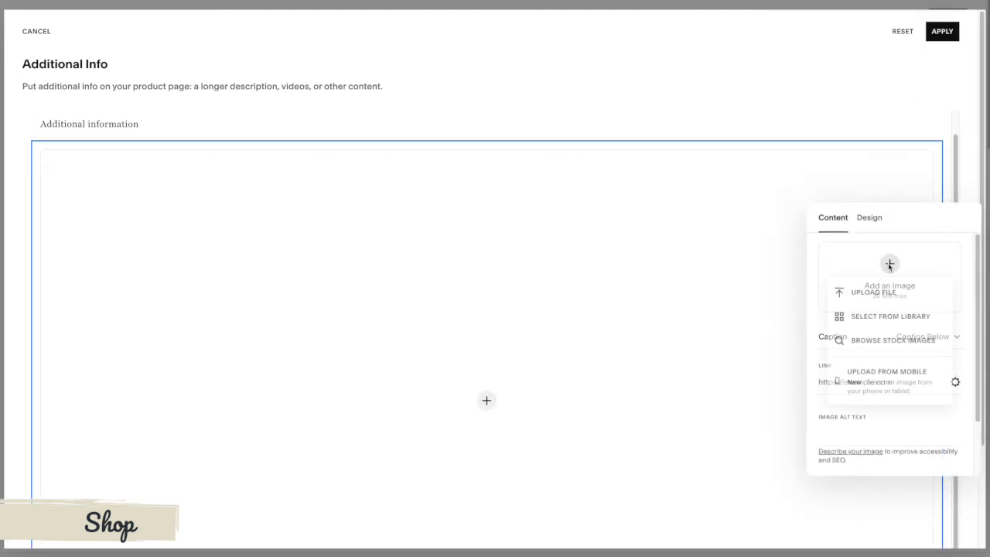
left_click(882, 314)
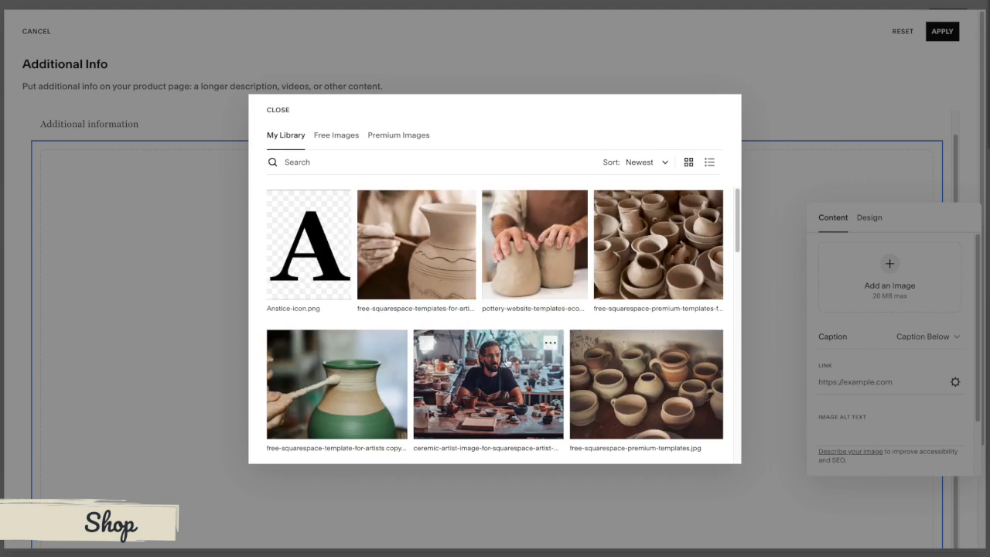
left_click(531, 260)
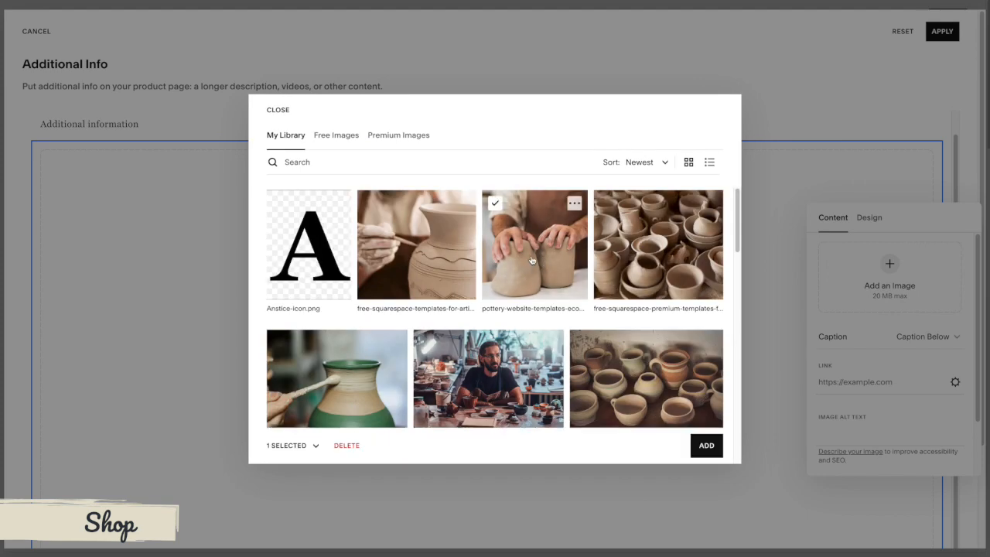
left_click(704, 445)
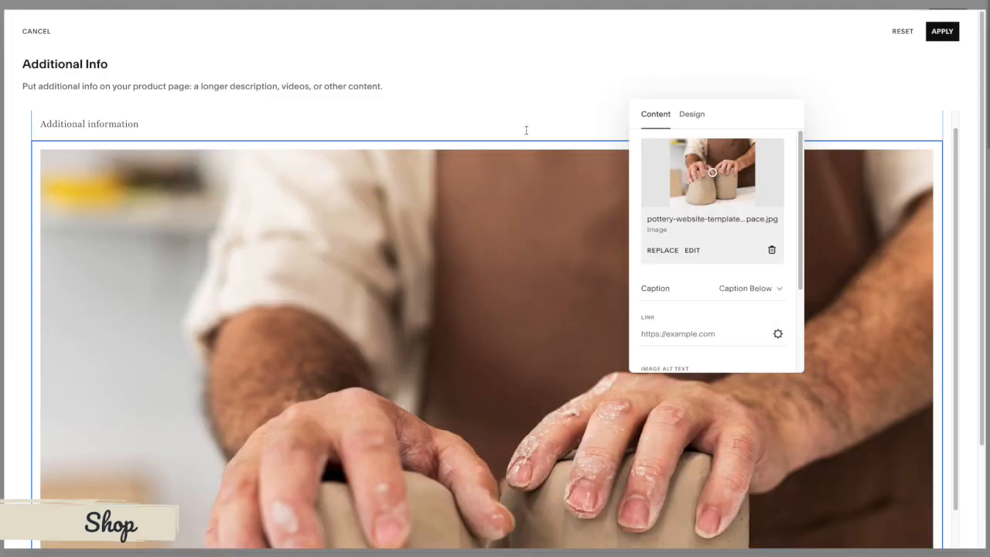
- Add a spacer block, place it to the right of the image and narrow the image column to about two fifths of the width
left_click(526, 127)
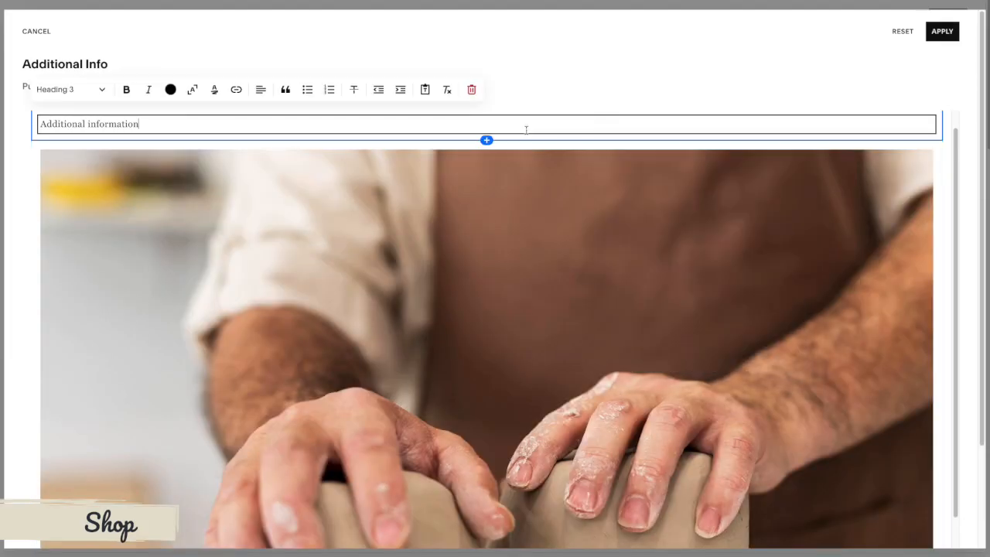
left_click(486, 140)
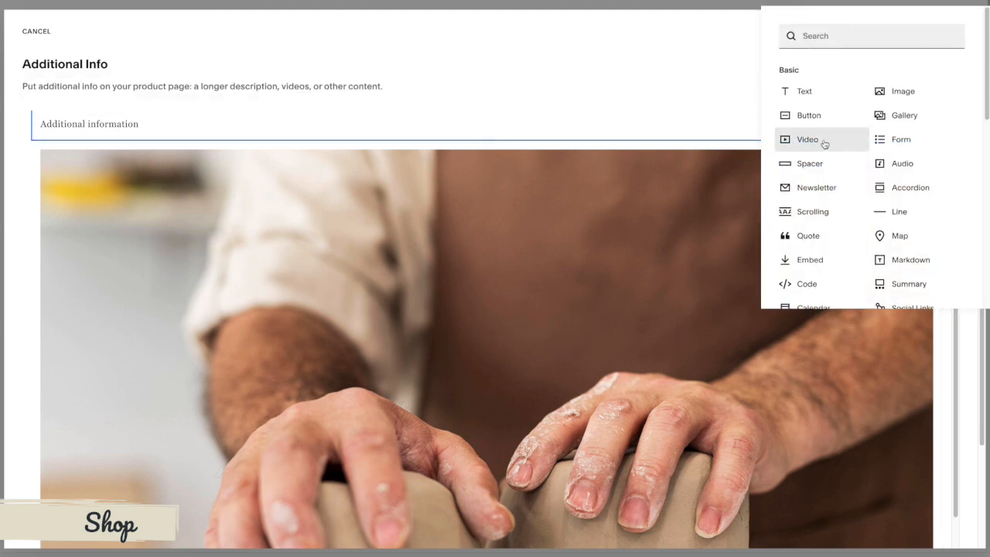
left_click(812, 163)
left_click_drag(579, 152, 808, 371)
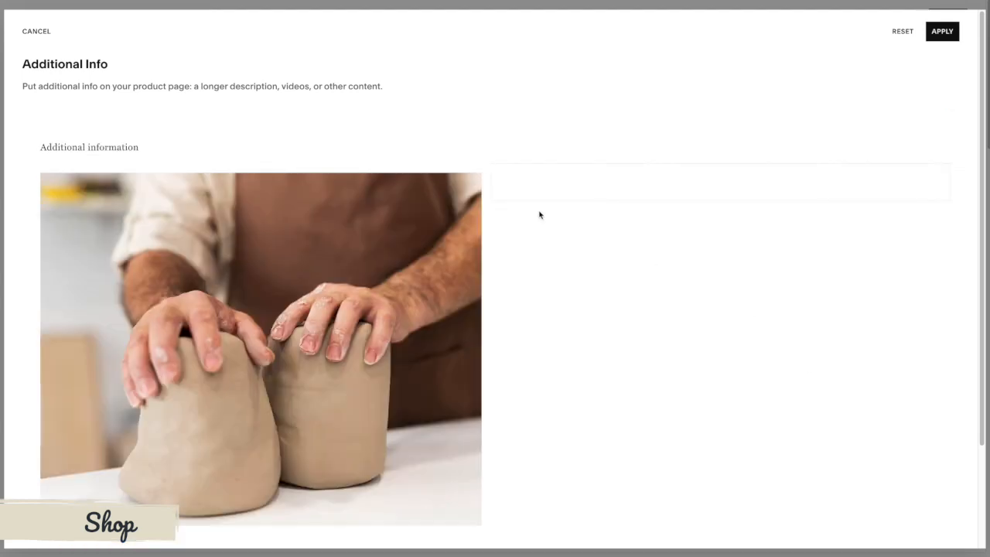
left_click_drag(475, 180, 413, 179)
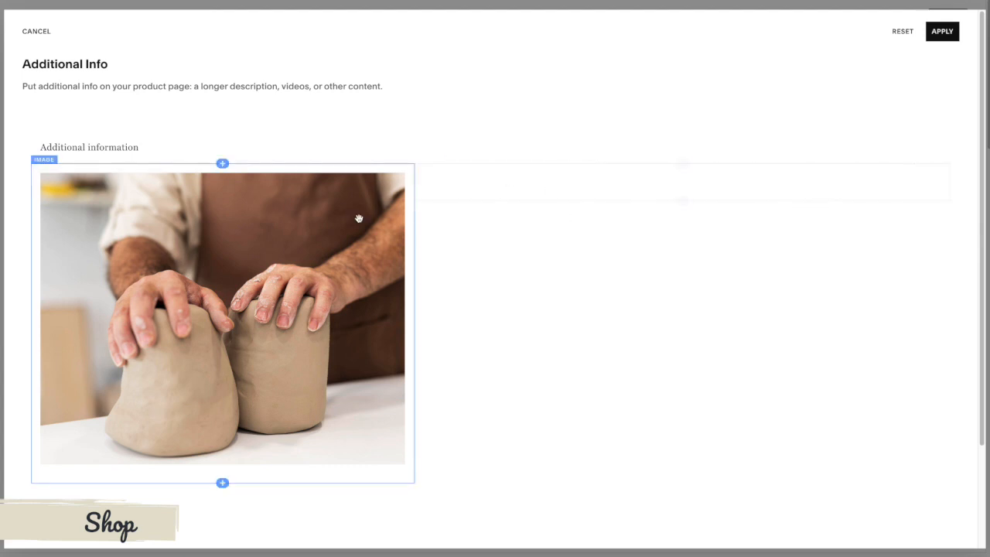
- Add a text block under the spacer reading "More information about this product. You will LOVE this!"
left_click(681, 200)
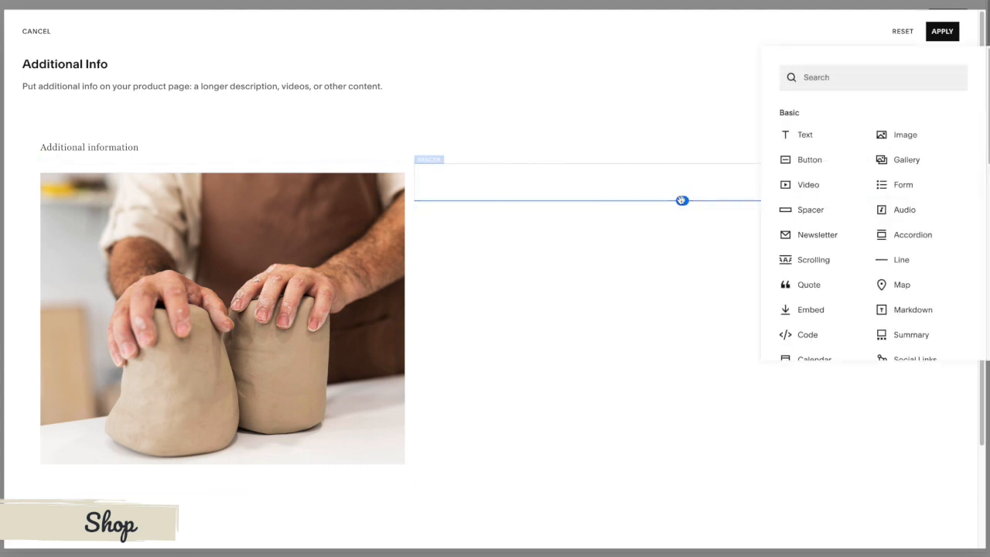
left_click(803, 135)
type("More information about this product. You will LOVE this!")
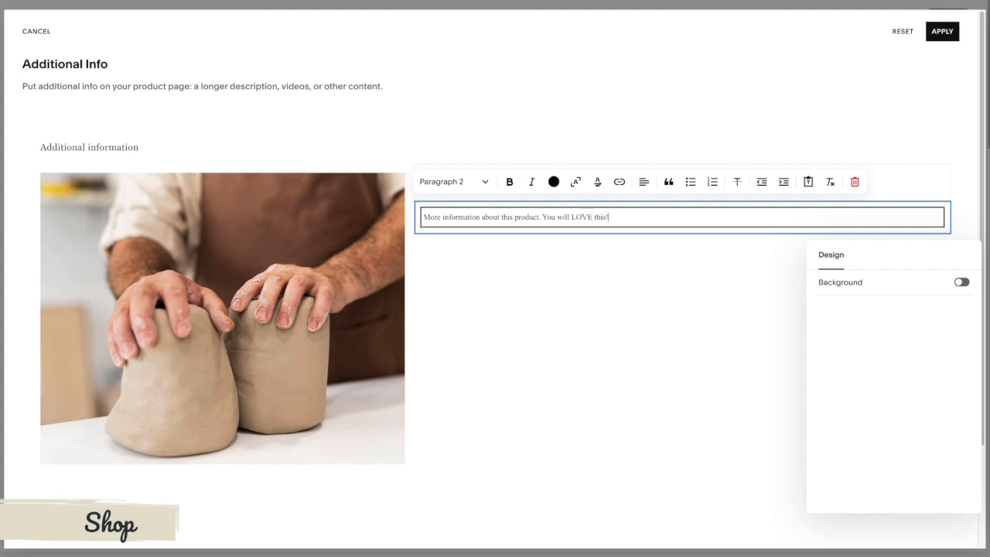
left_click(605, 316)
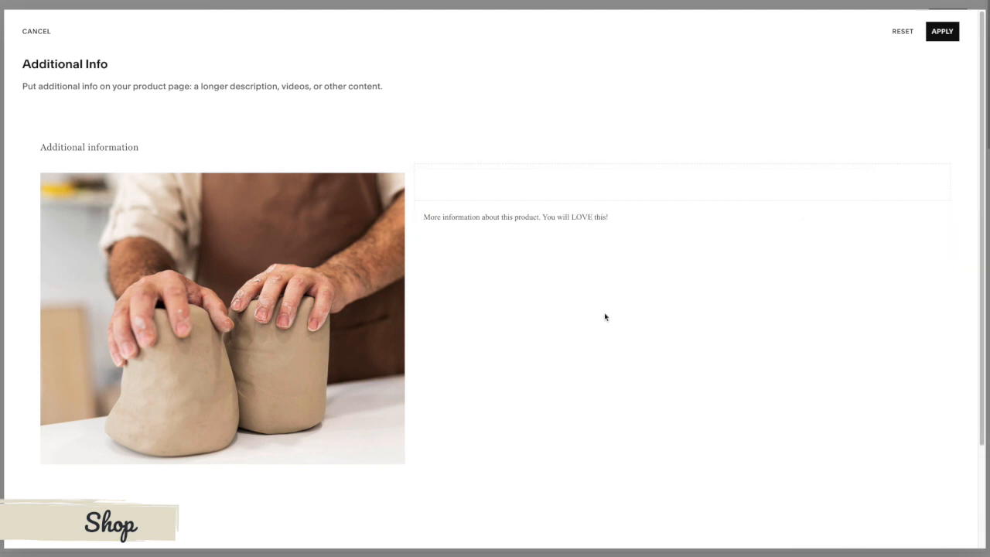
- Apply the additional info content and save the product
left_click(943, 32)
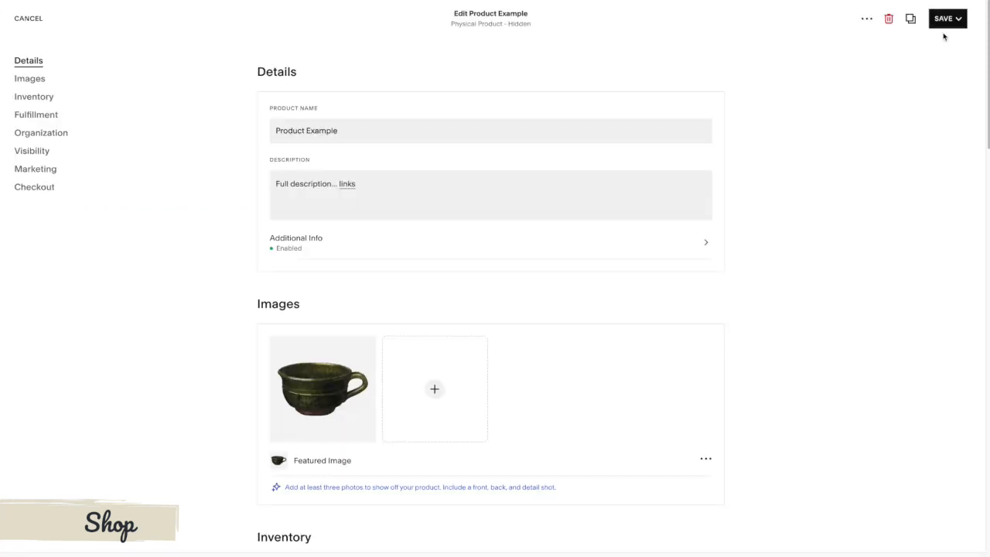
left_click(946, 23)
left_click(937, 41)
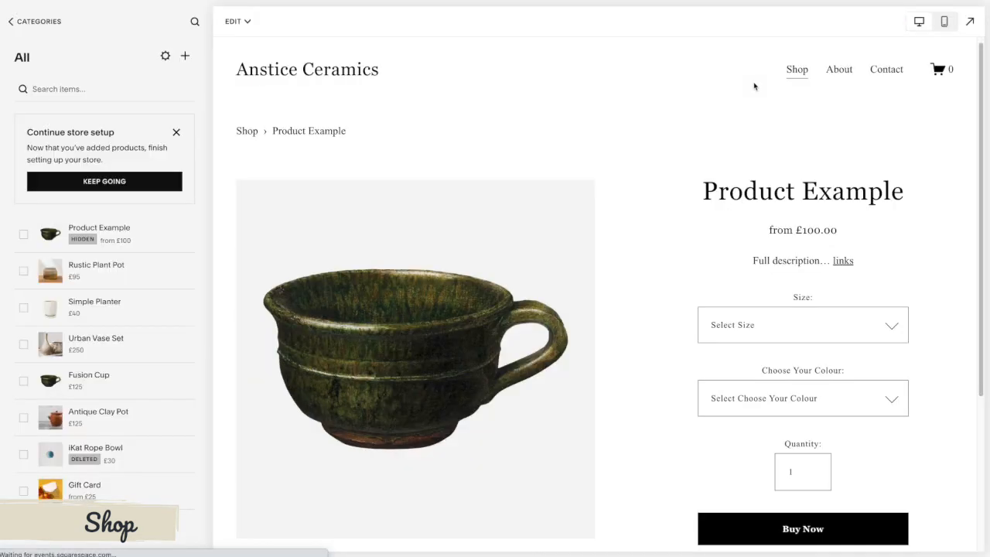
- Examine the Additional information section beneath the product details on the desktop product page
scroll(650, 111, "down", 3)
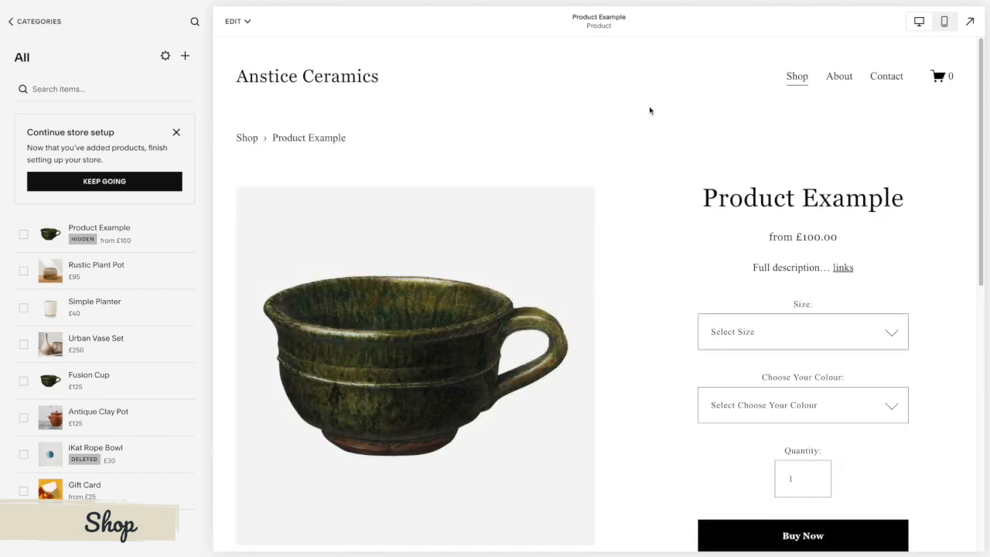
scroll(650, 111, "down", 4)
scroll(649, 106, "down", 5)
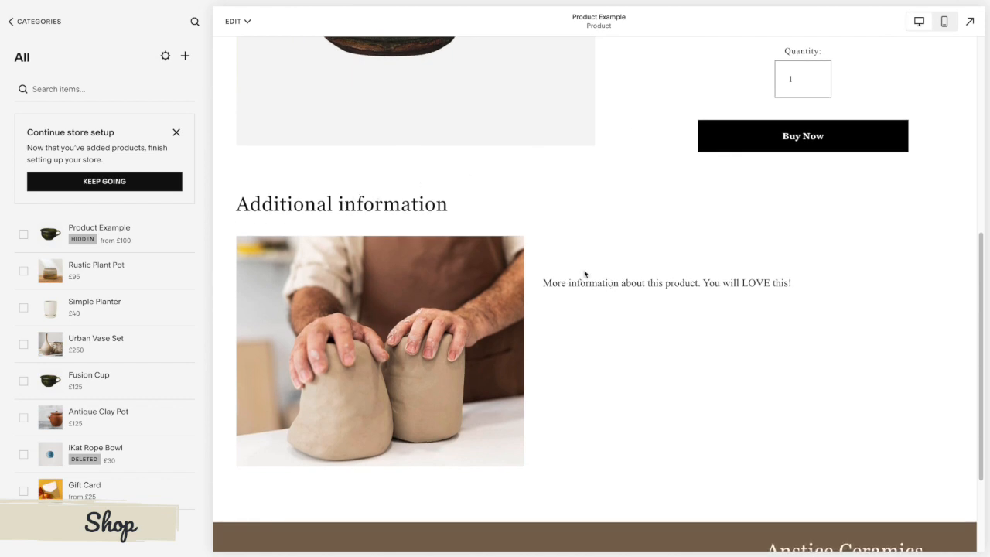
scroll(697, 245, "down", 2)
scroll(619, 263, "up", 2)
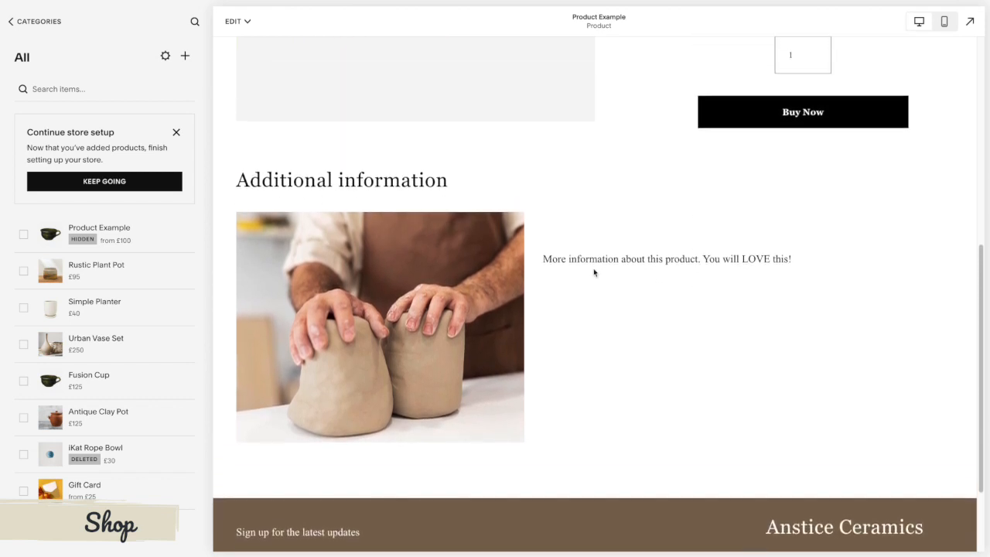
scroll(662, 246, "up", 1)
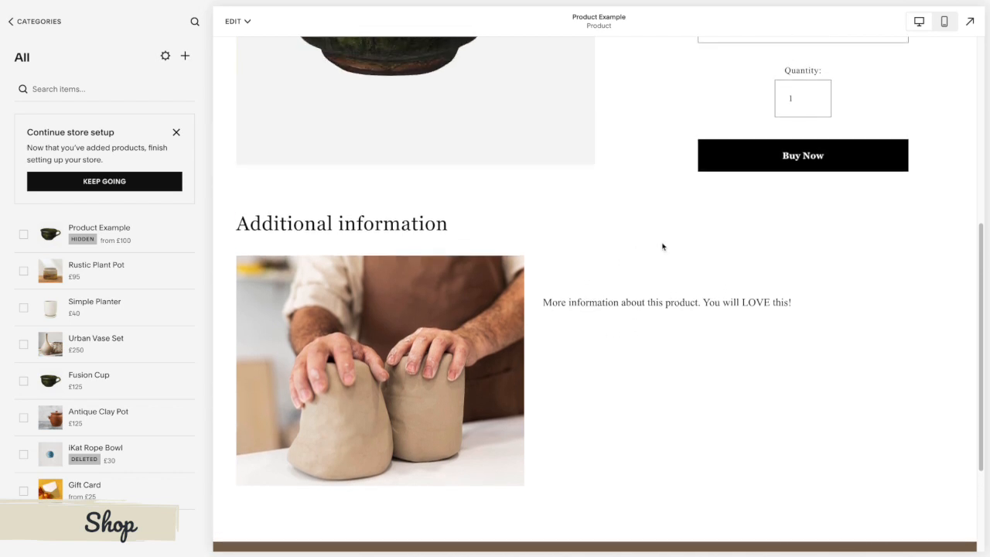
scroll(629, 424, "up", 3)
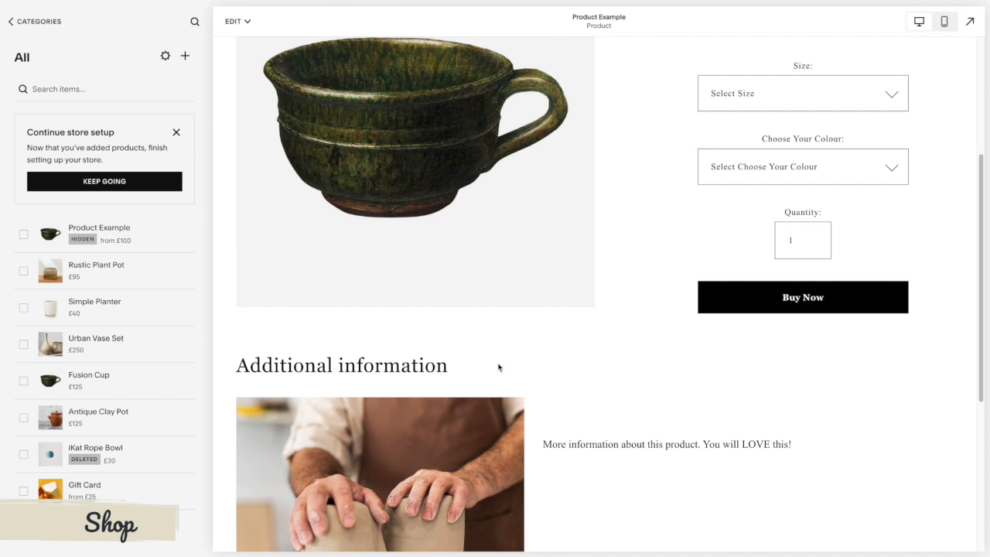
scroll(546, 364, "up", 2)
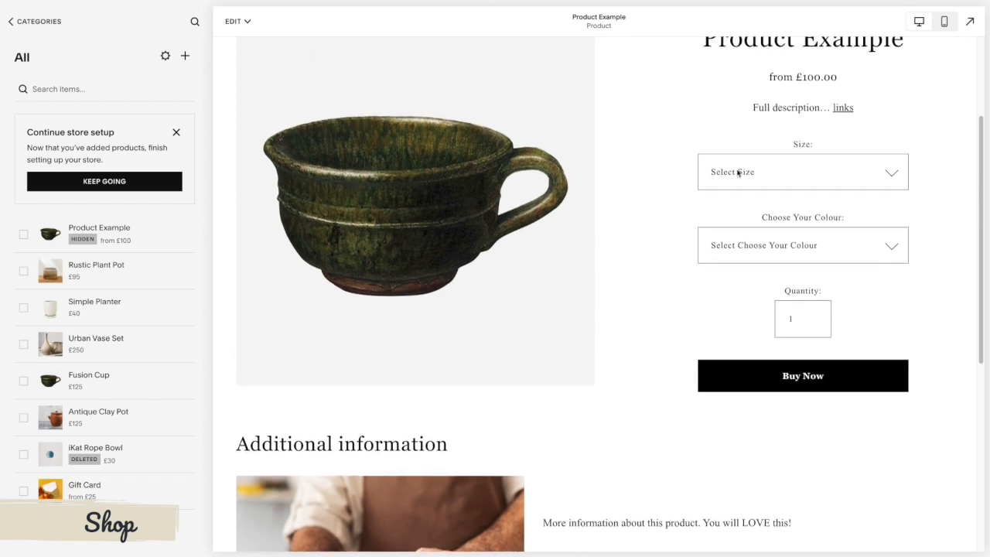
- Review the whole product page in mobile view, including the additional information, and return to desktop view
left_click(944, 22)
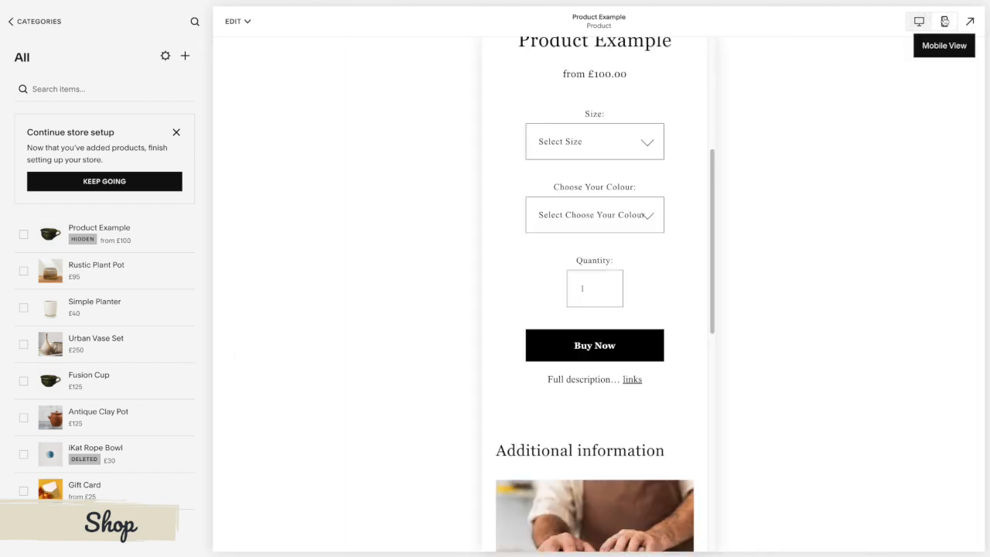
scroll(654, 162, "up", 5)
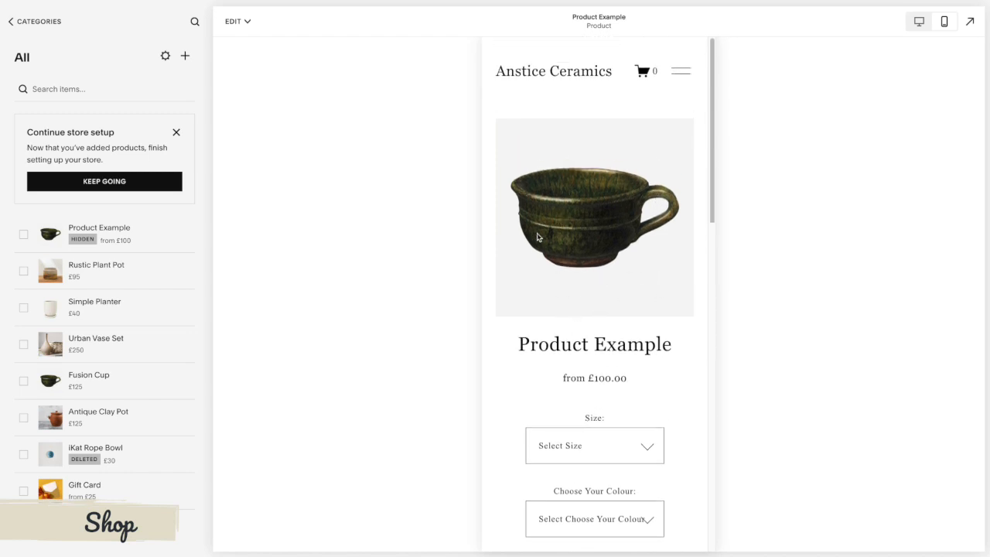
scroll(602, 309, "down", 1)
scroll(602, 309, "up", 1)
scroll(602, 309, "down", 8)
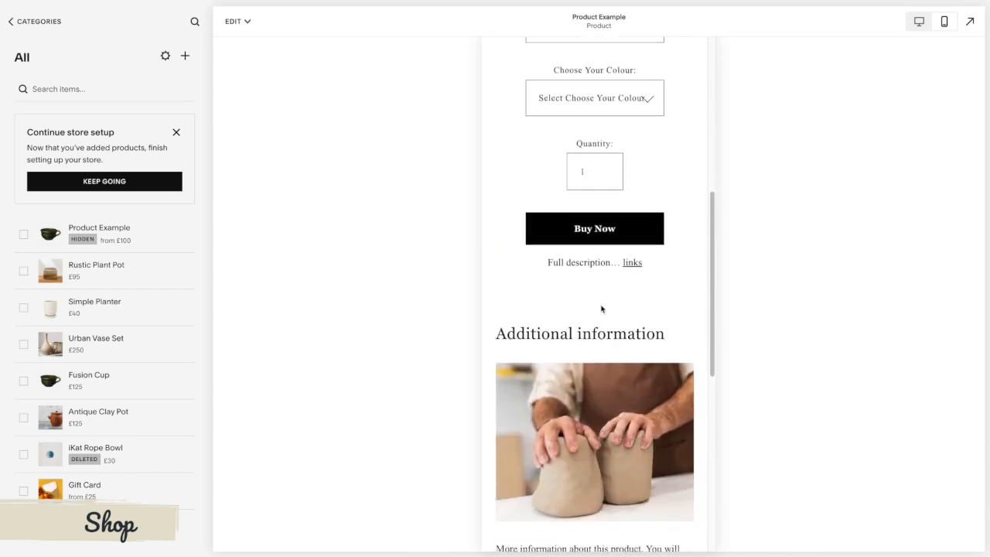
scroll(602, 310, "down", 3)
scroll(602, 309, "up", 8)
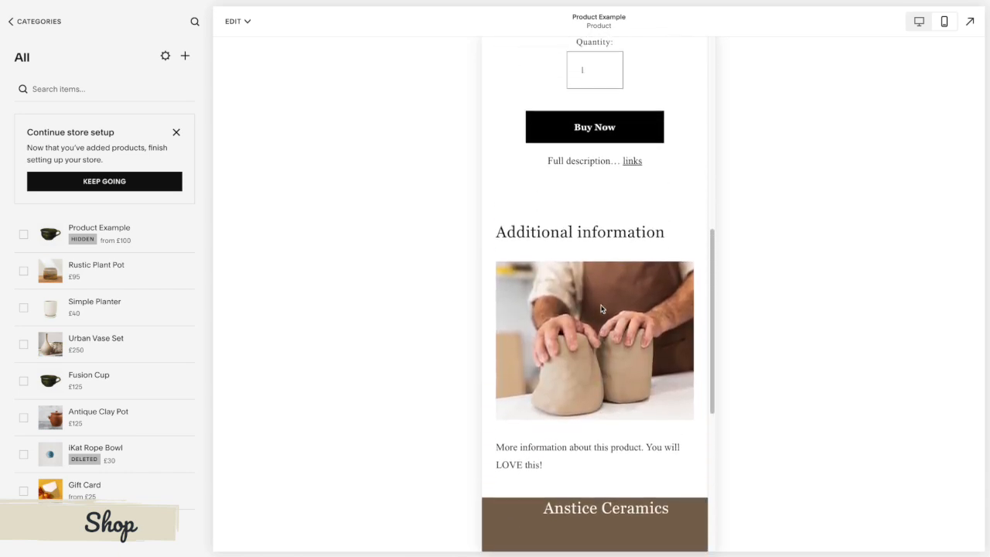
scroll(602, 310, "up", 1)
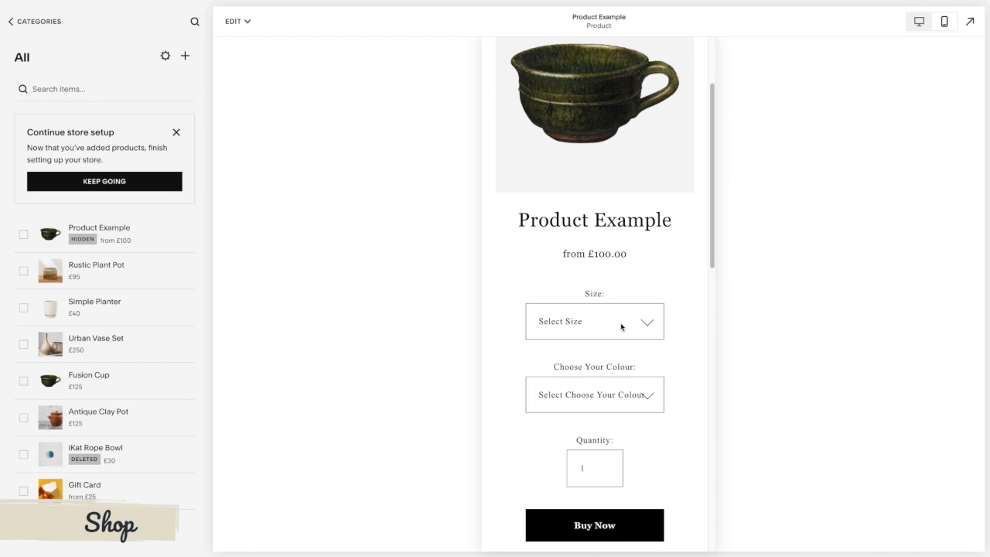
left_click(621, 325)
scroll(656, 292, "up", 2)
scroll(656, 291, "up", 1)
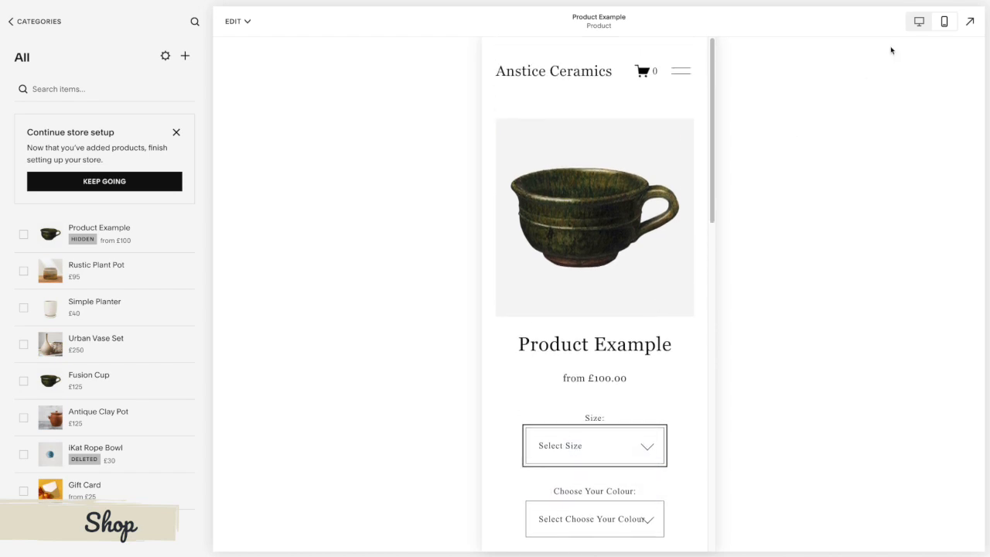
left_click(917, 22)
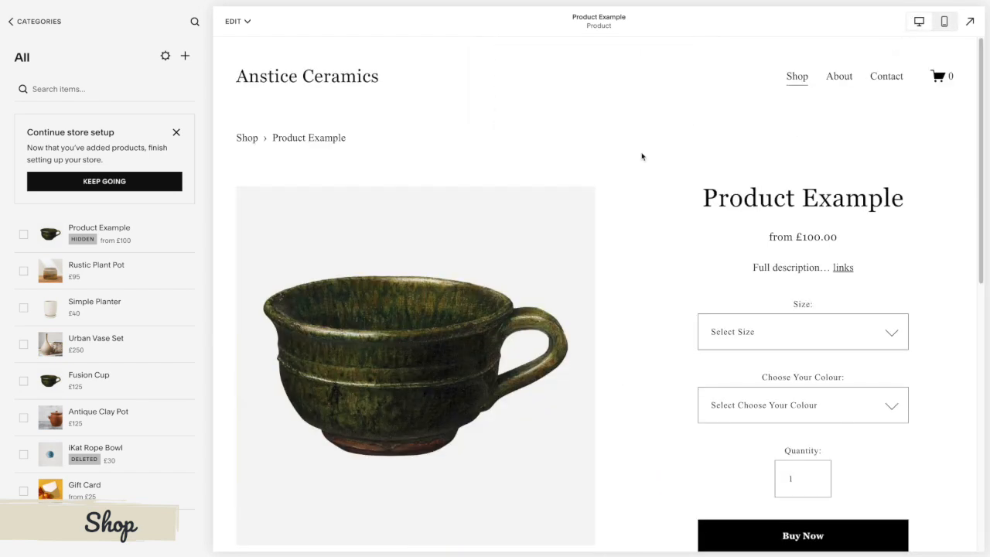
scroll(641, 157, "down", 1)
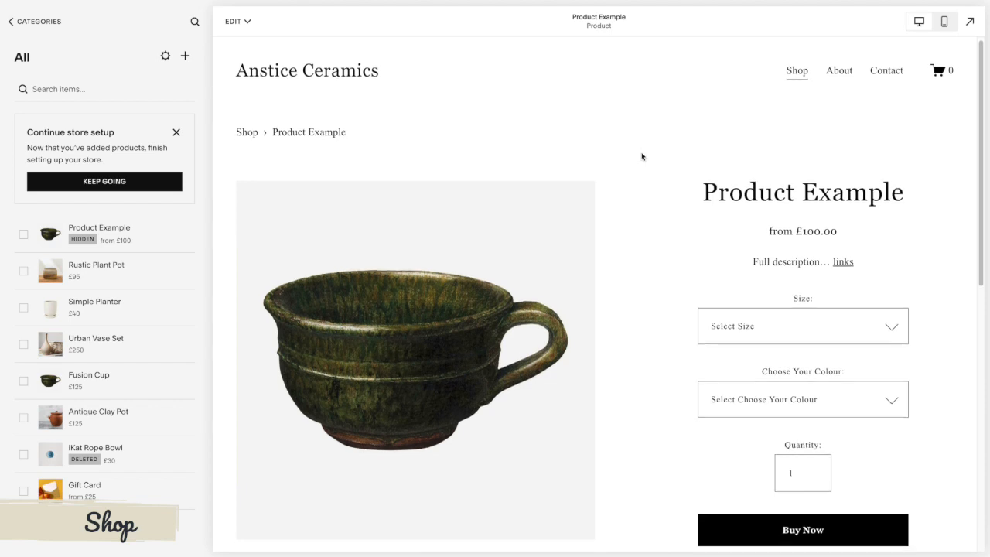
scroll(642, 157, "up", 1)
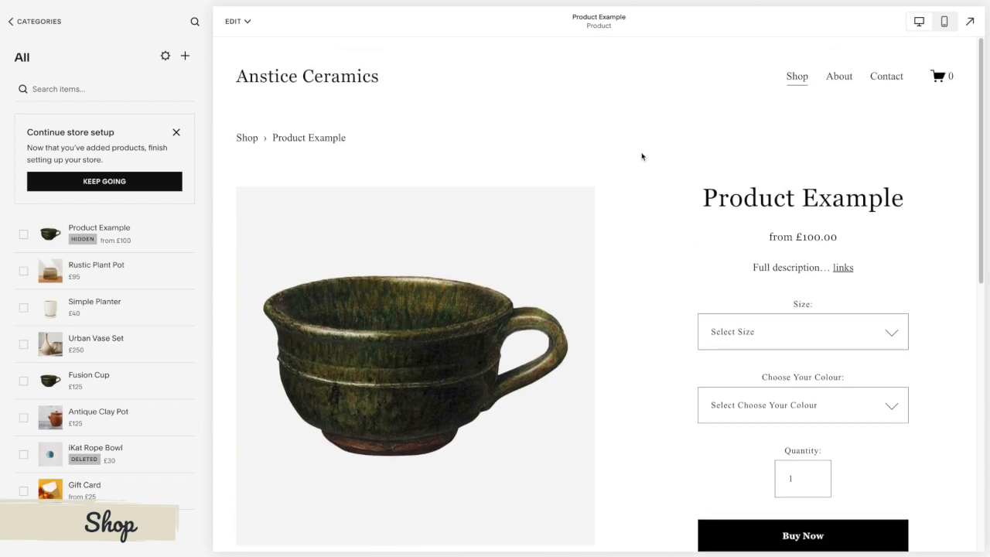
- Leave the shop's product list and open the site's Pages section from the main site menu
left_click(19, 22)
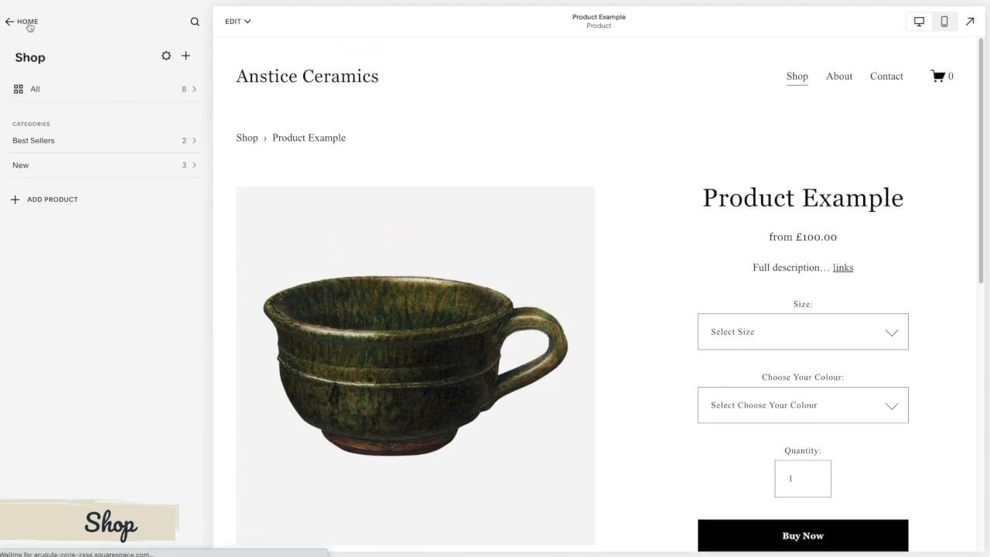
left_click(28, 22)
left_click(16, 23)
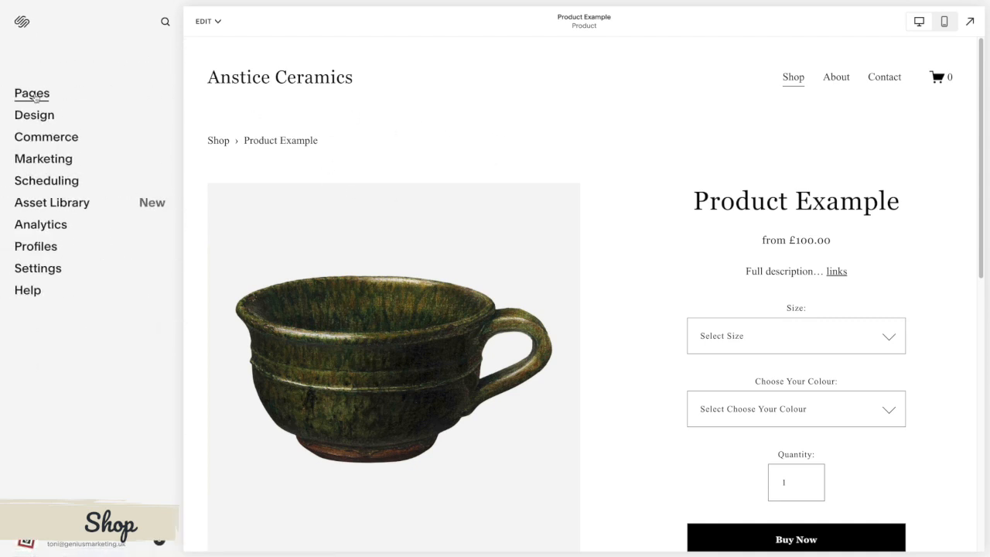
left_click(32, 94)
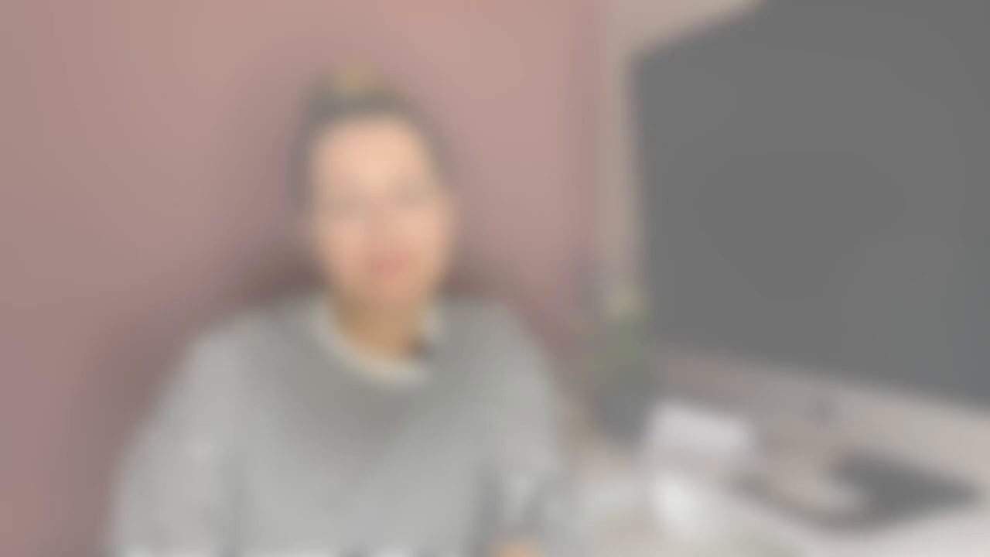